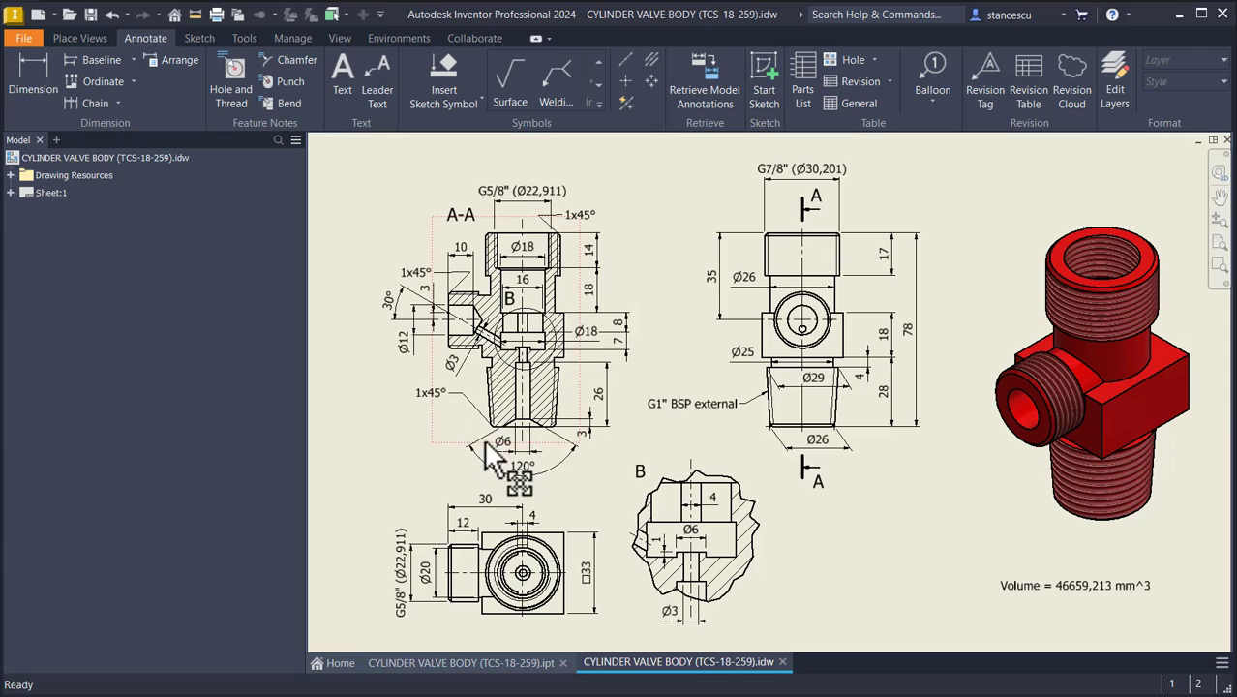
Step: Examine section A-A of the valve body drawing, especially the side port and inclined Ø3 hole, and compare it with the original scanned drawing
scroll(547, 391, up, 3)
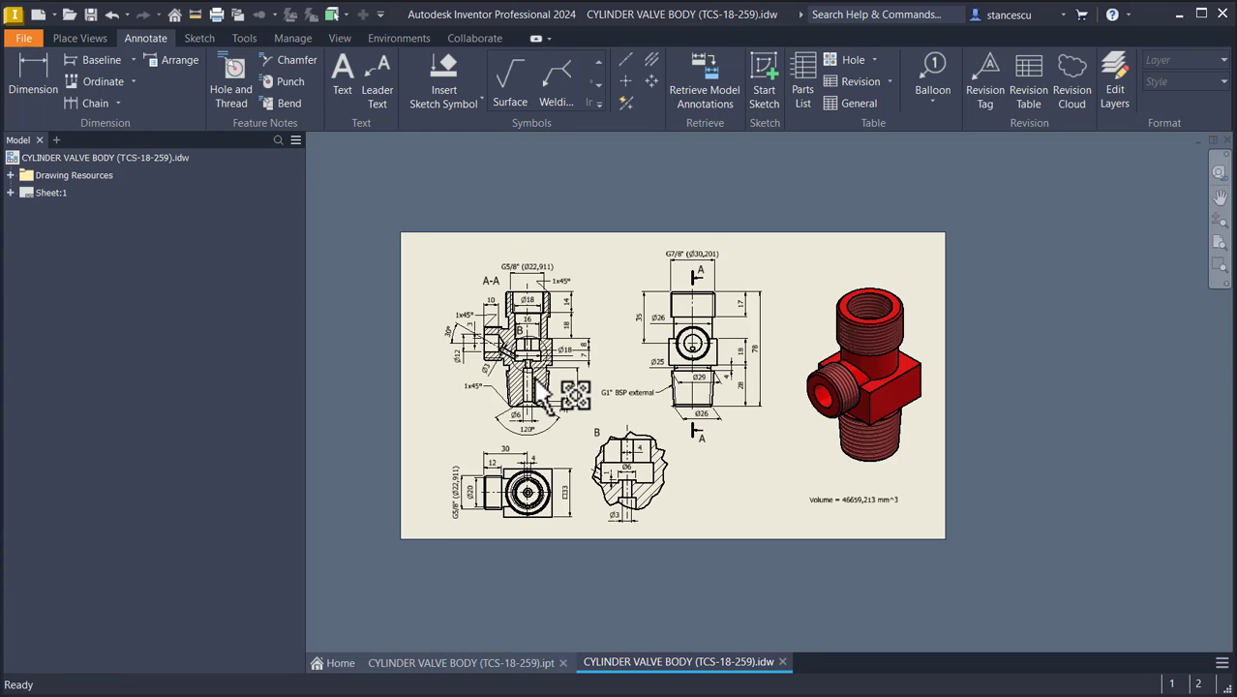
scroll(528, 387, down, 8)
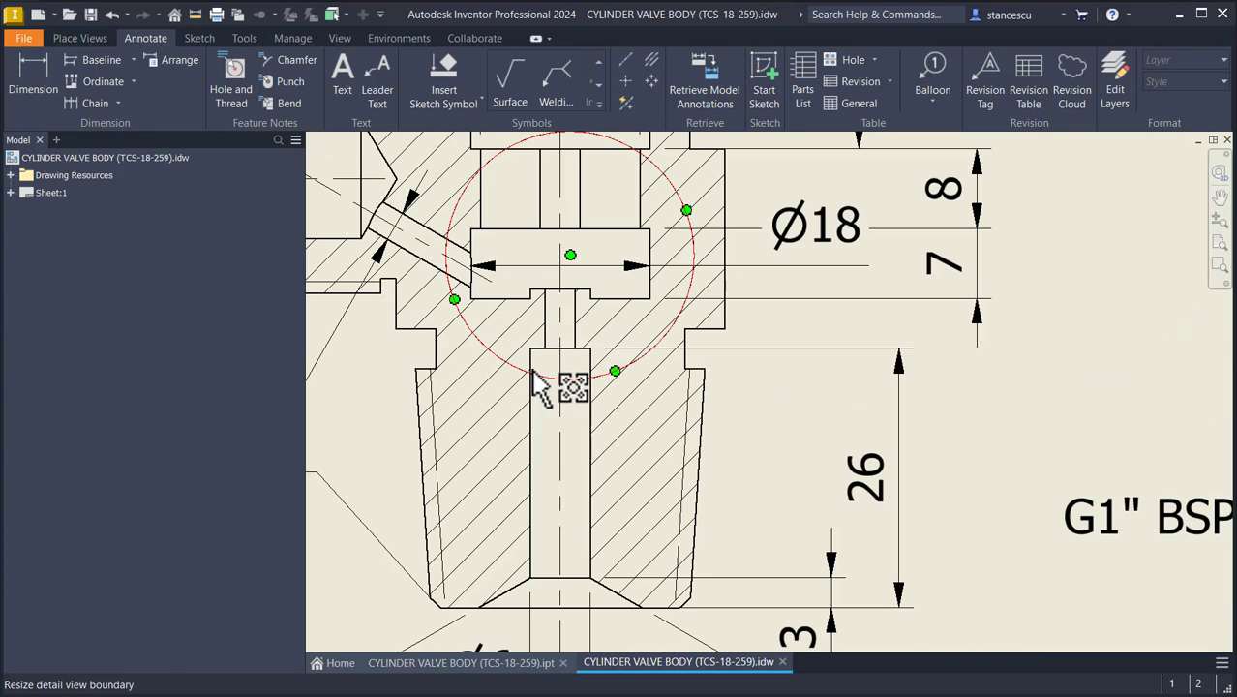
middle_drag(544, 384, 818, 464)
scroll(629, 471, up, 2)
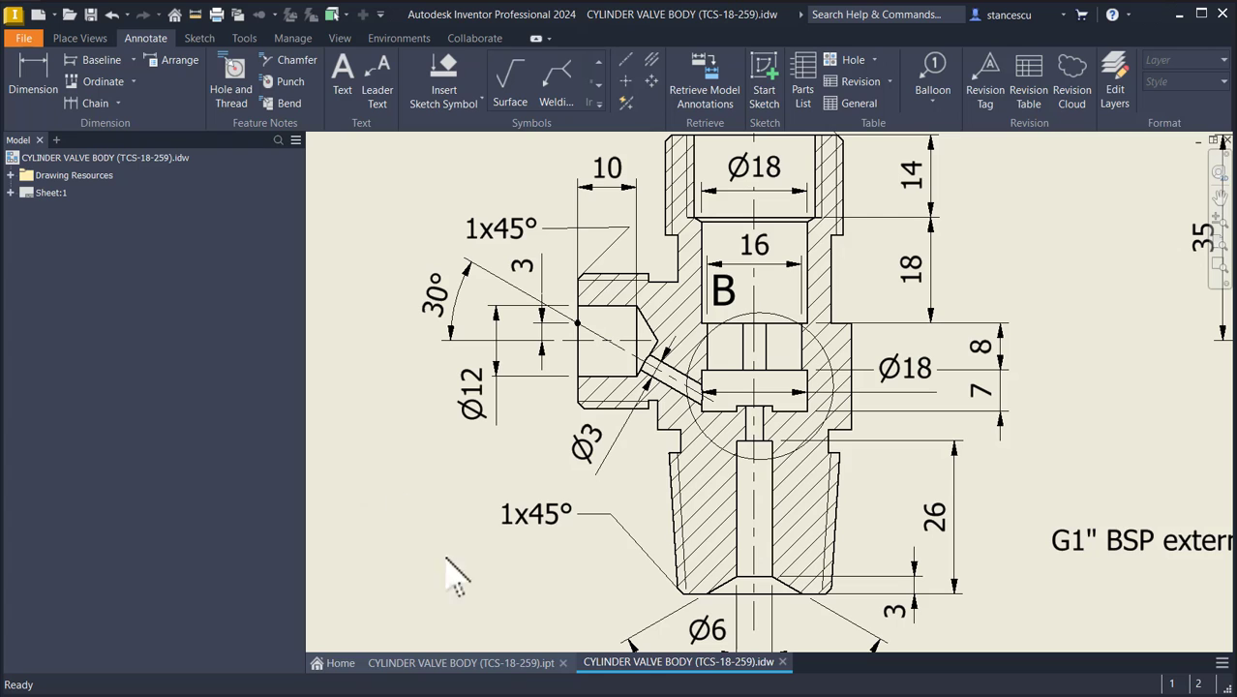
click(811, 1)
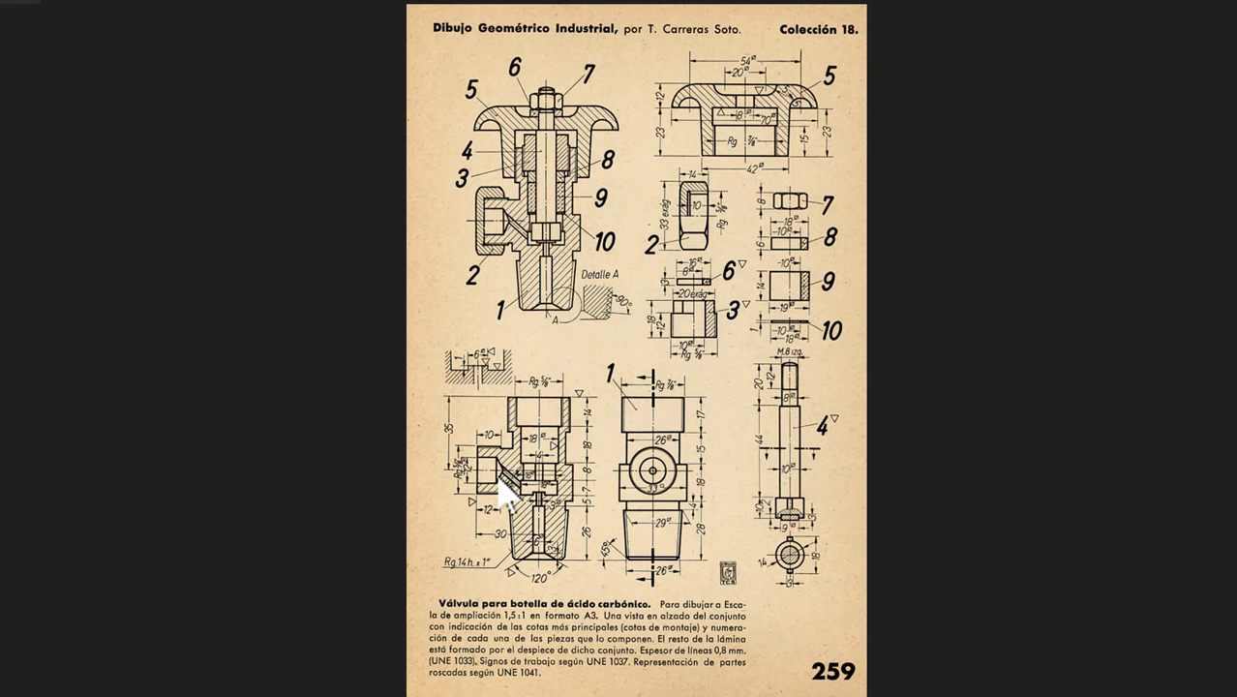
scroll(504, 496, up, 5)
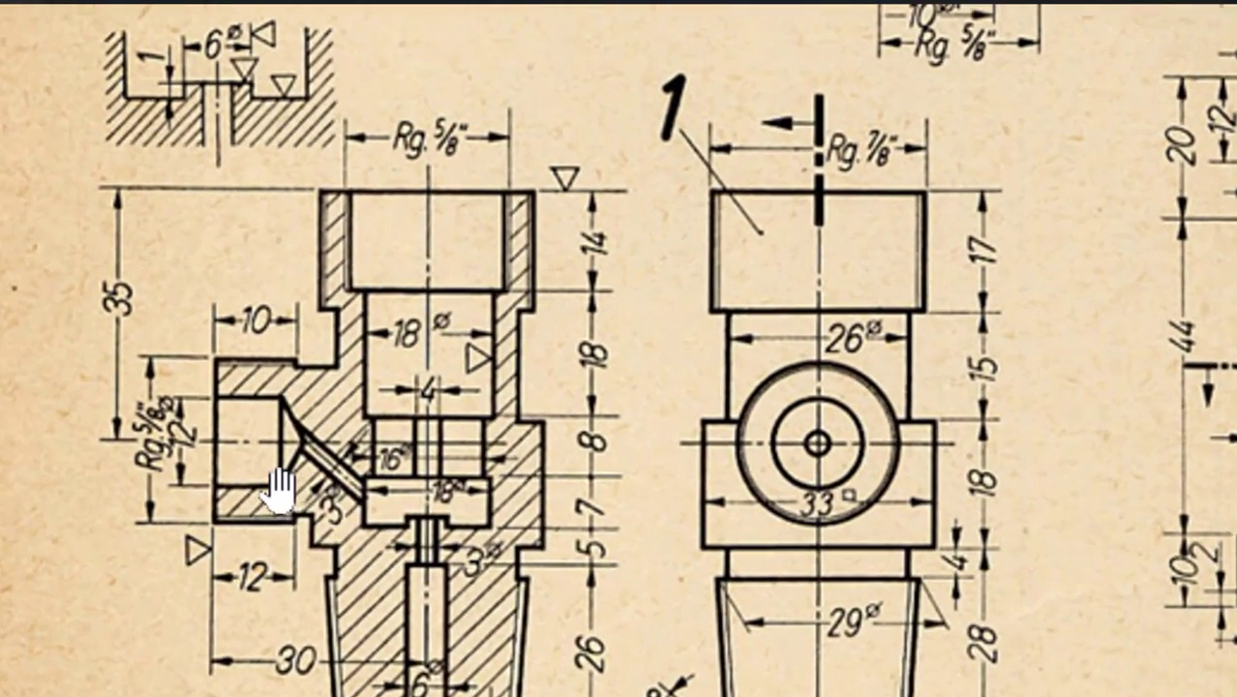
drag(336, 515, 561, 412)
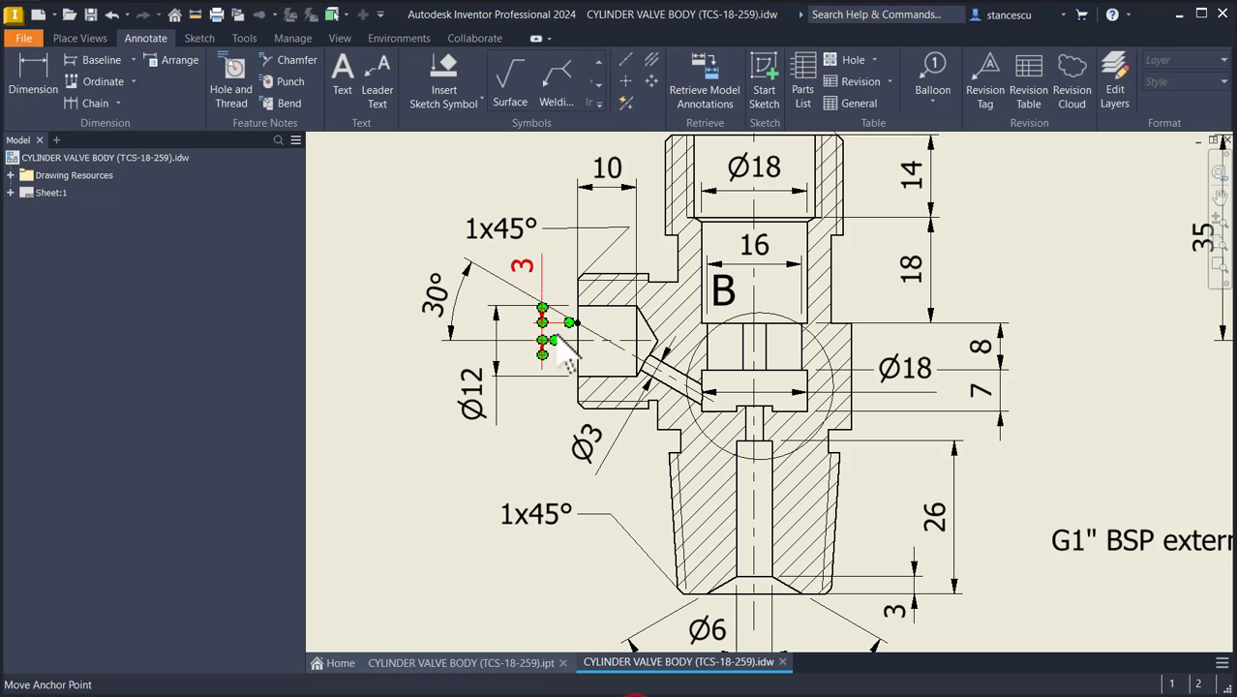
scroll(650, 360, up, 5)
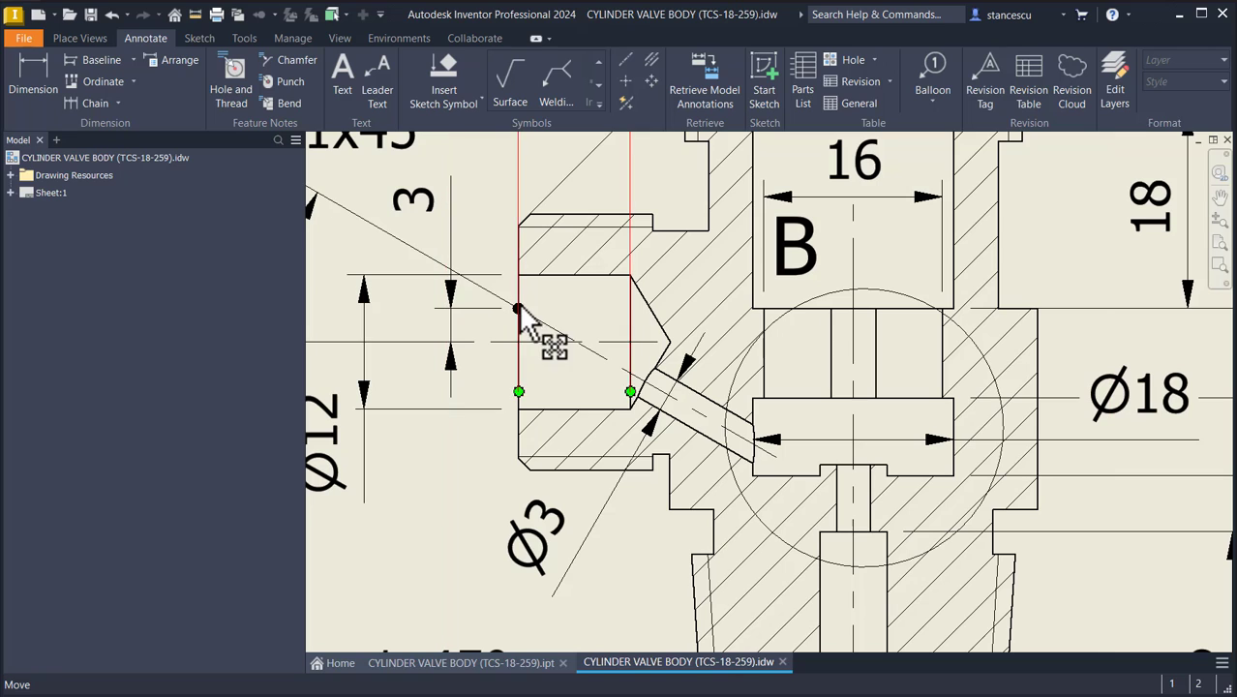
scroll(750, 456, down, 3)
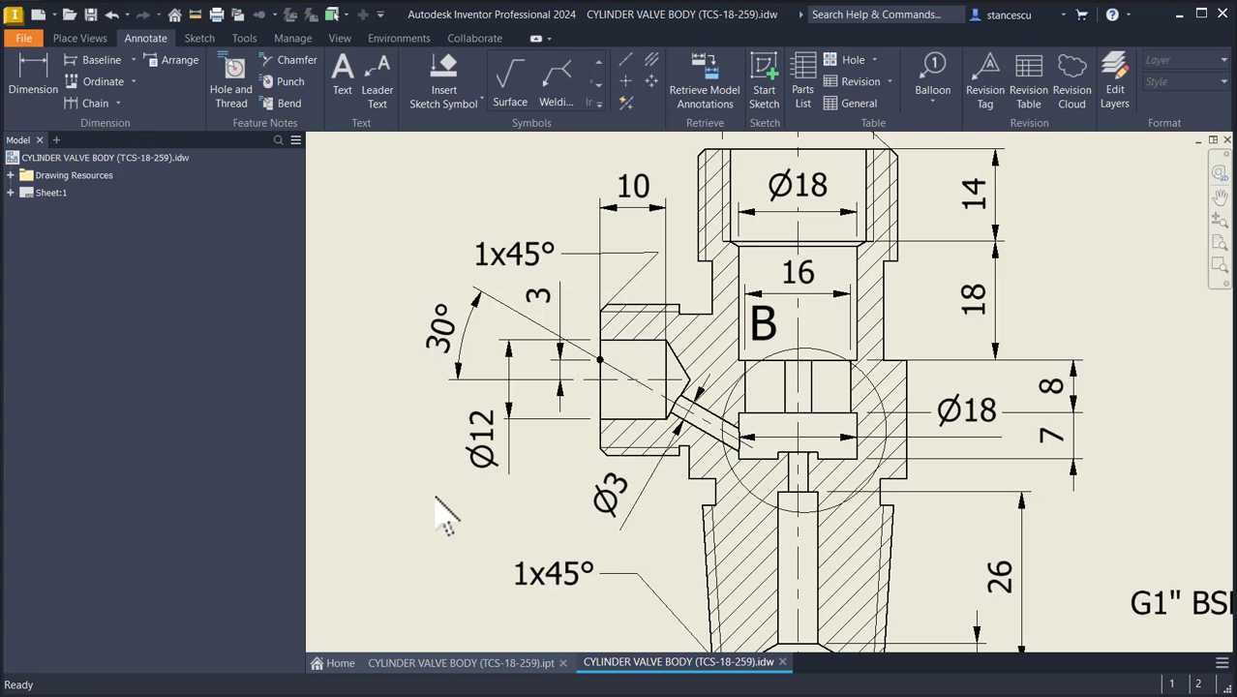
key(Home)
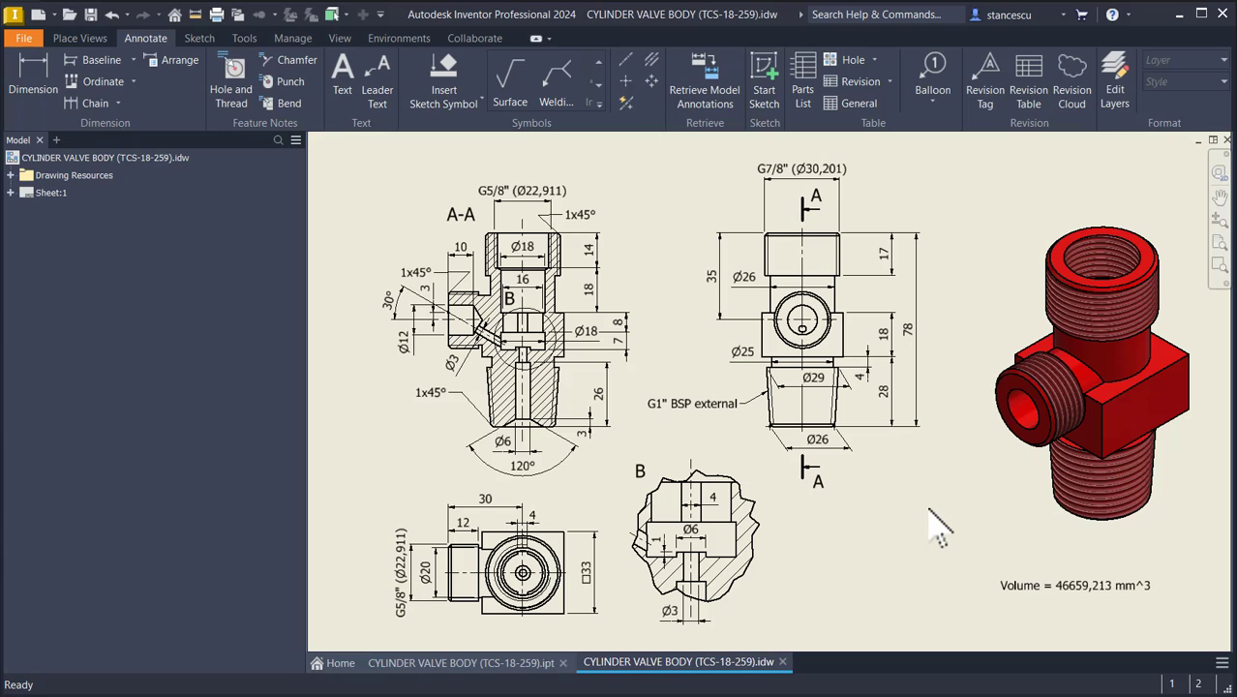
Step: Examine the dimensions of the valve body's top view and detail view B on the drawing sheet
click(596, 584)
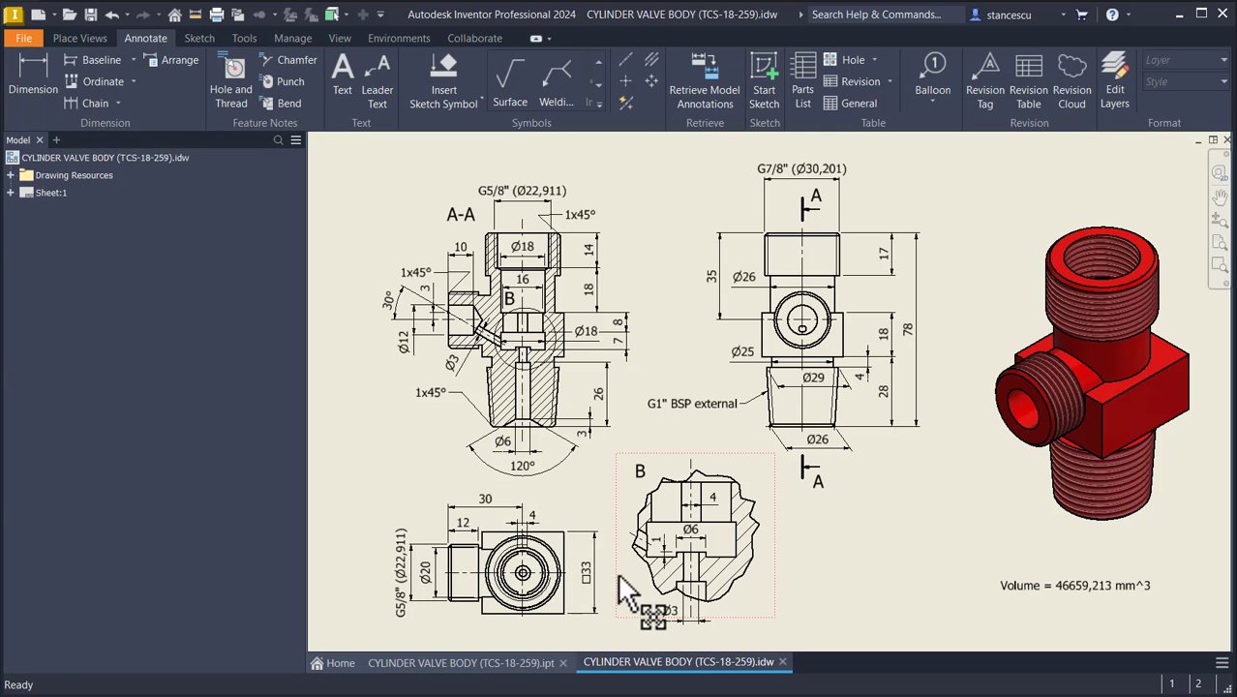
scroll(513, 579, up, 3)
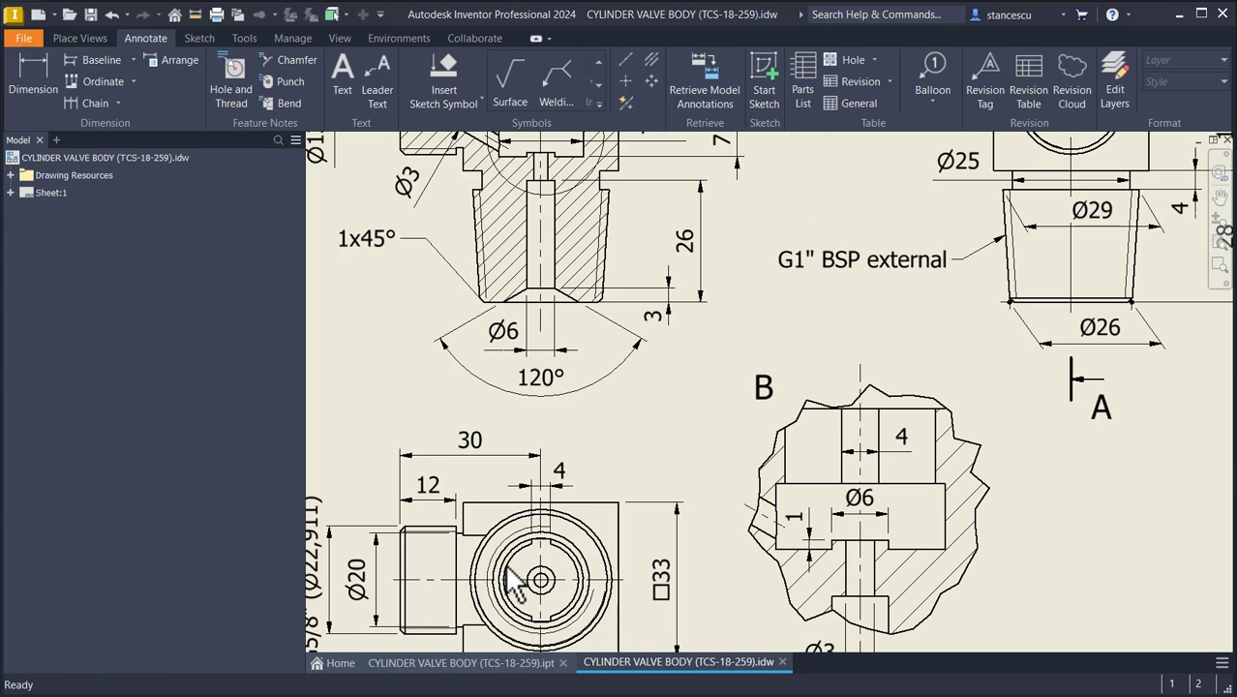
mouse_move(513, 579)
middle_down()
mouse_move(575, 510)
mouse_move(593, 348)
middle_up()
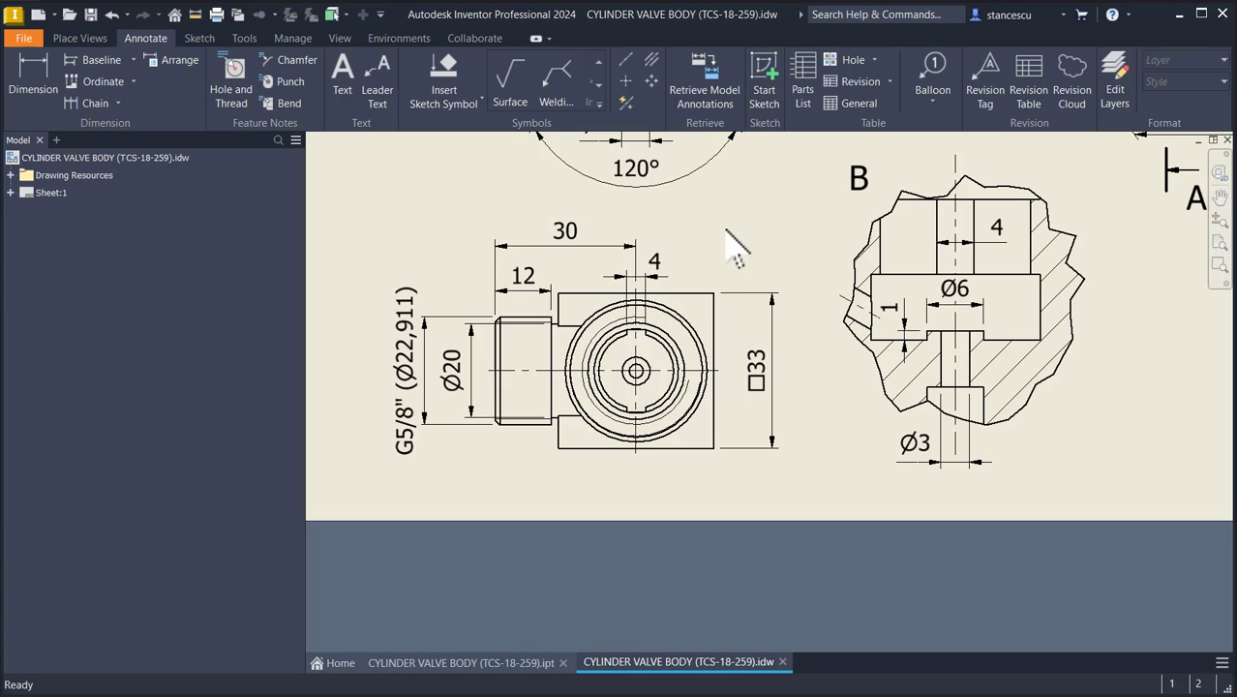
key(Num_Lock)
key(Home)
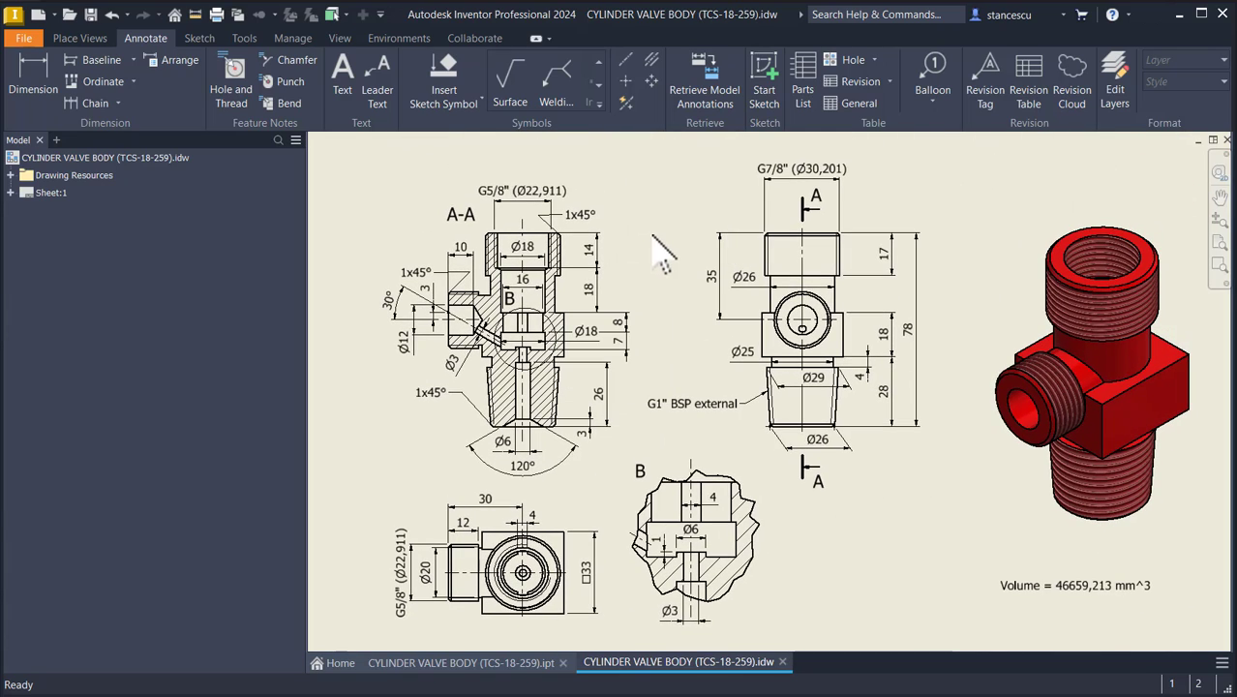
Step: Create a new part from the metric Standard (mm).ipt template and start a 2D sketch on the XY plane
click(39, 14)
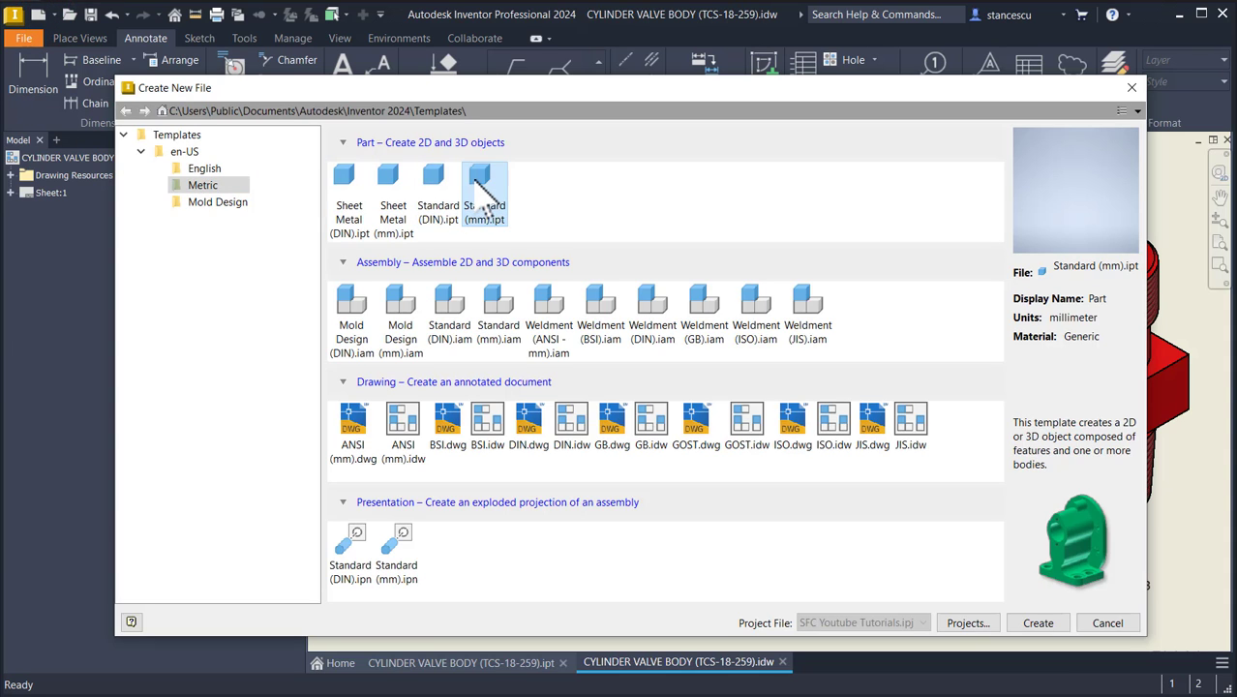
double_click(479, 177)
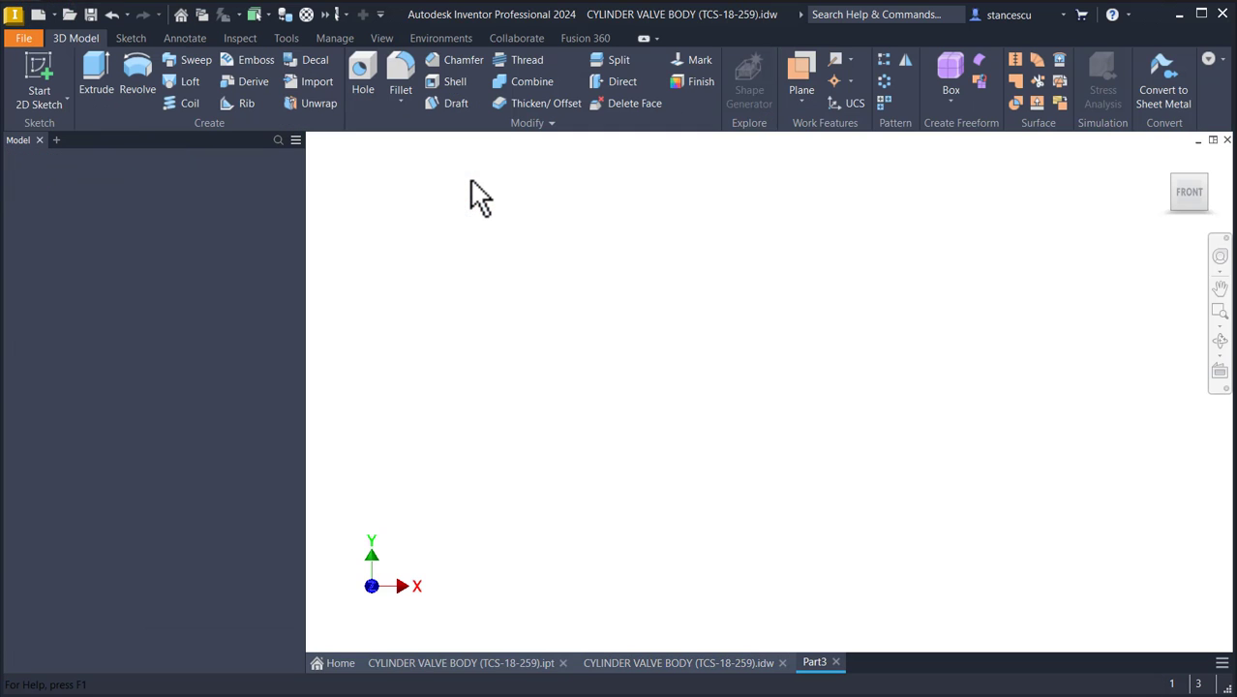
click(39, 75)
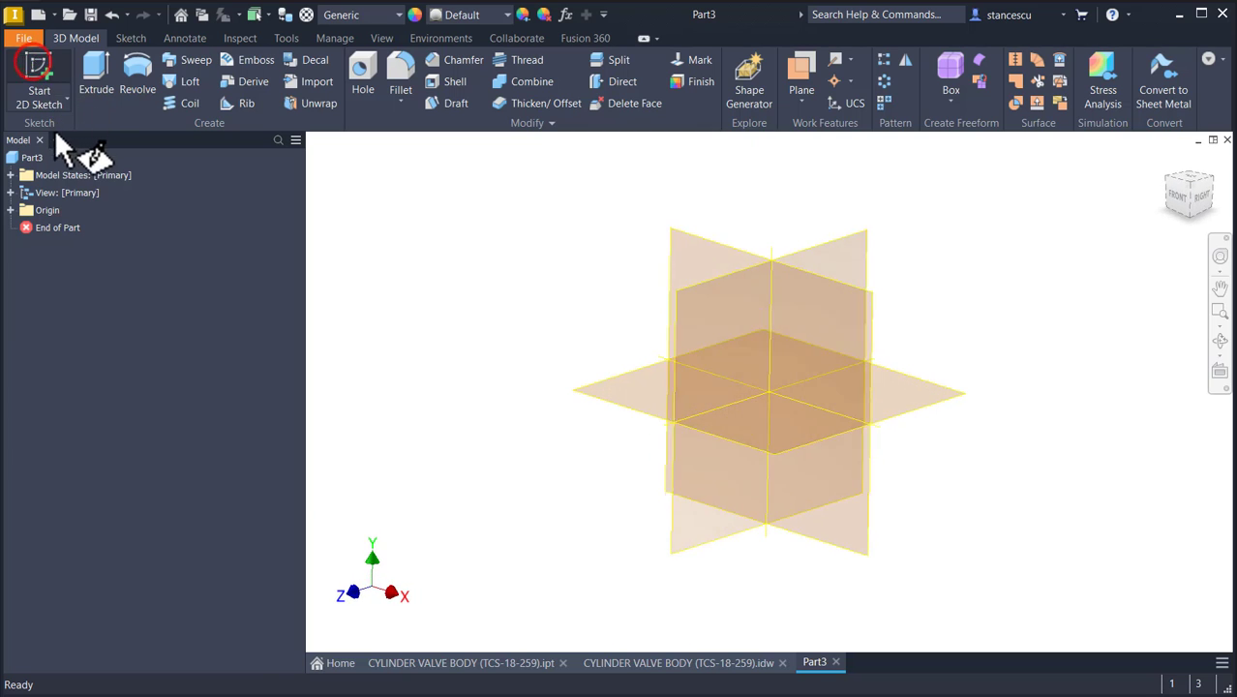
click(700, 244)
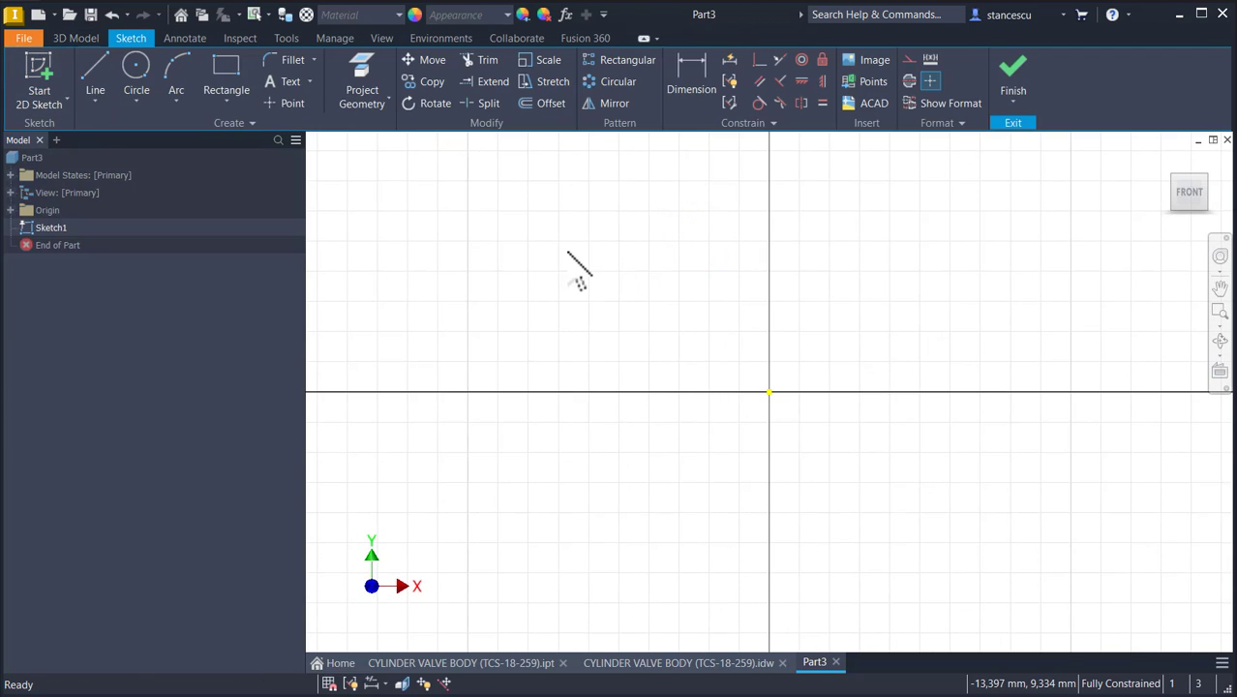
Step: Draw a vertical centerline 78 mm long upward from the origin
click(97, 77)
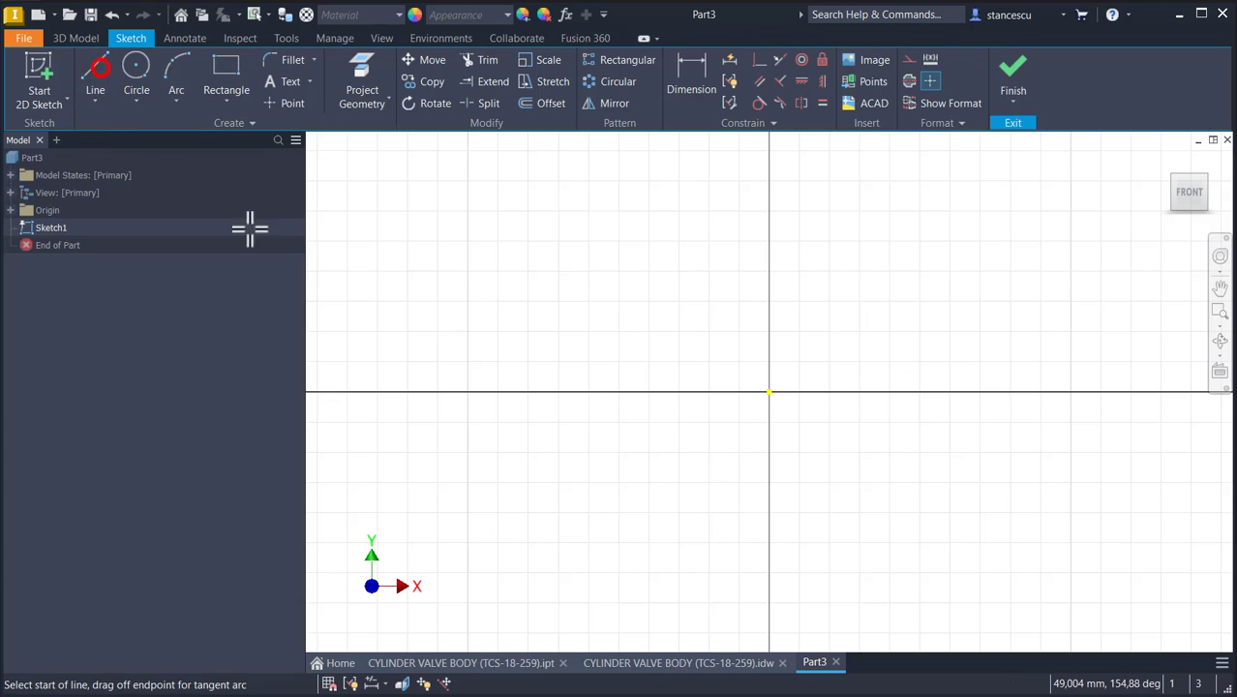
click(768, 392)
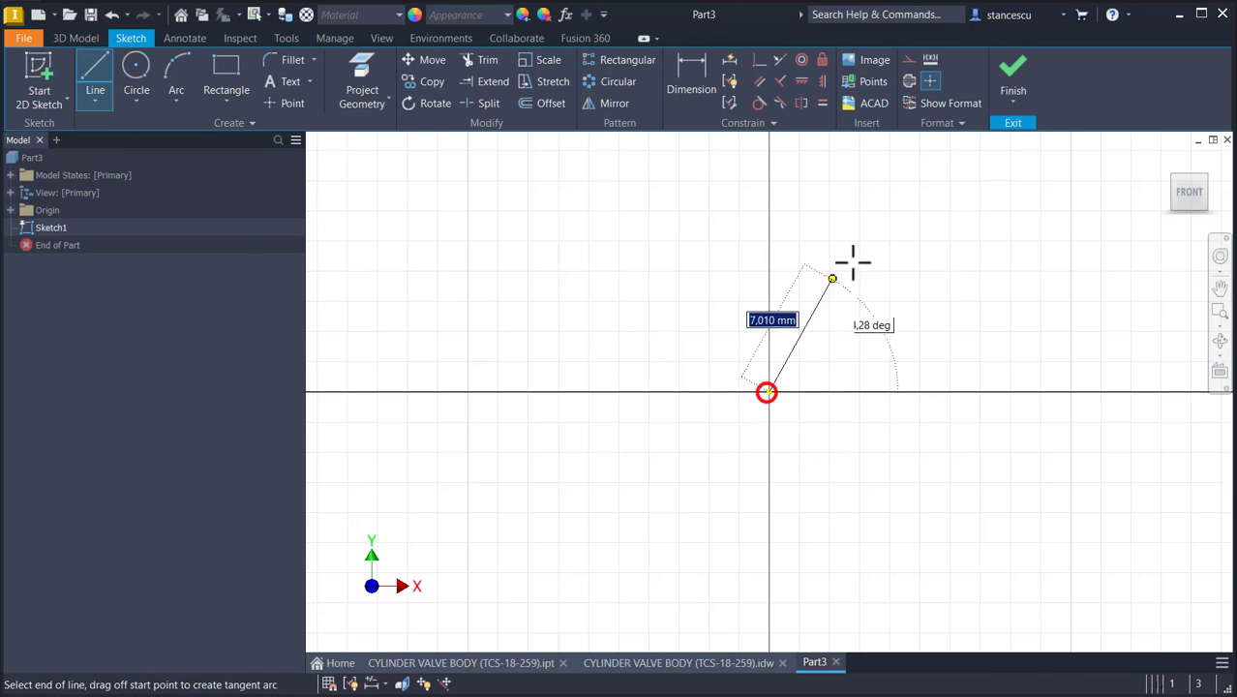
click(909, 81)
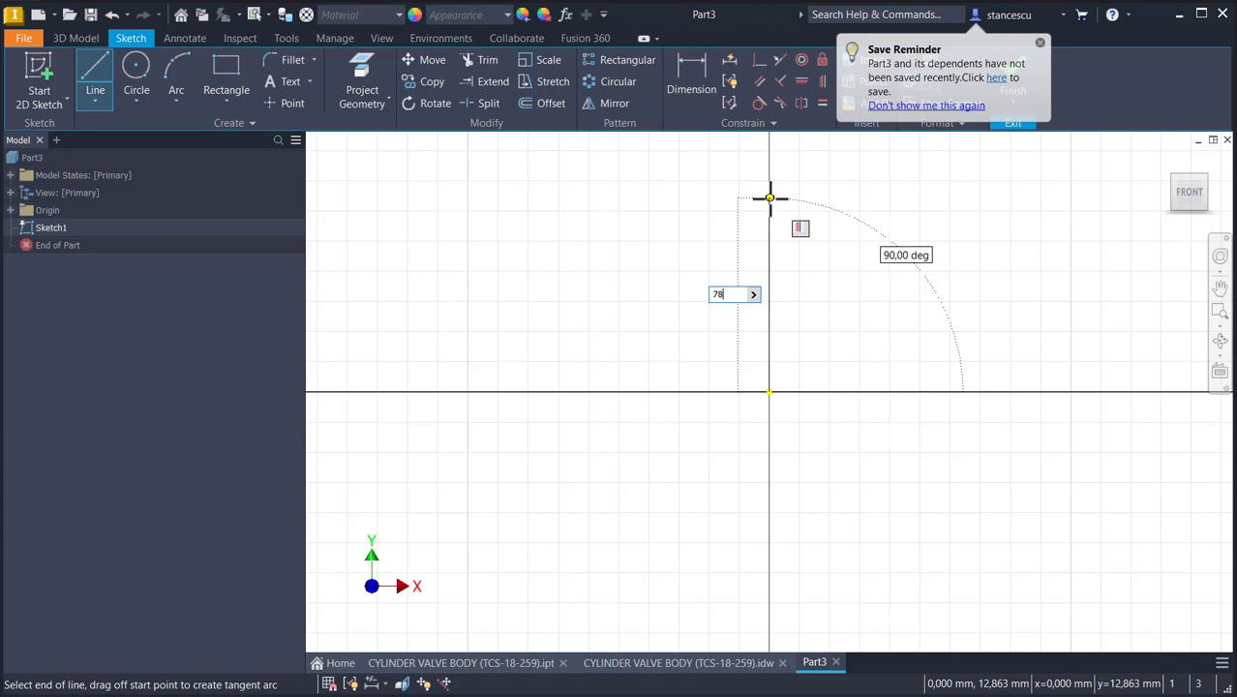
key(Return)
key(Num_Lock)
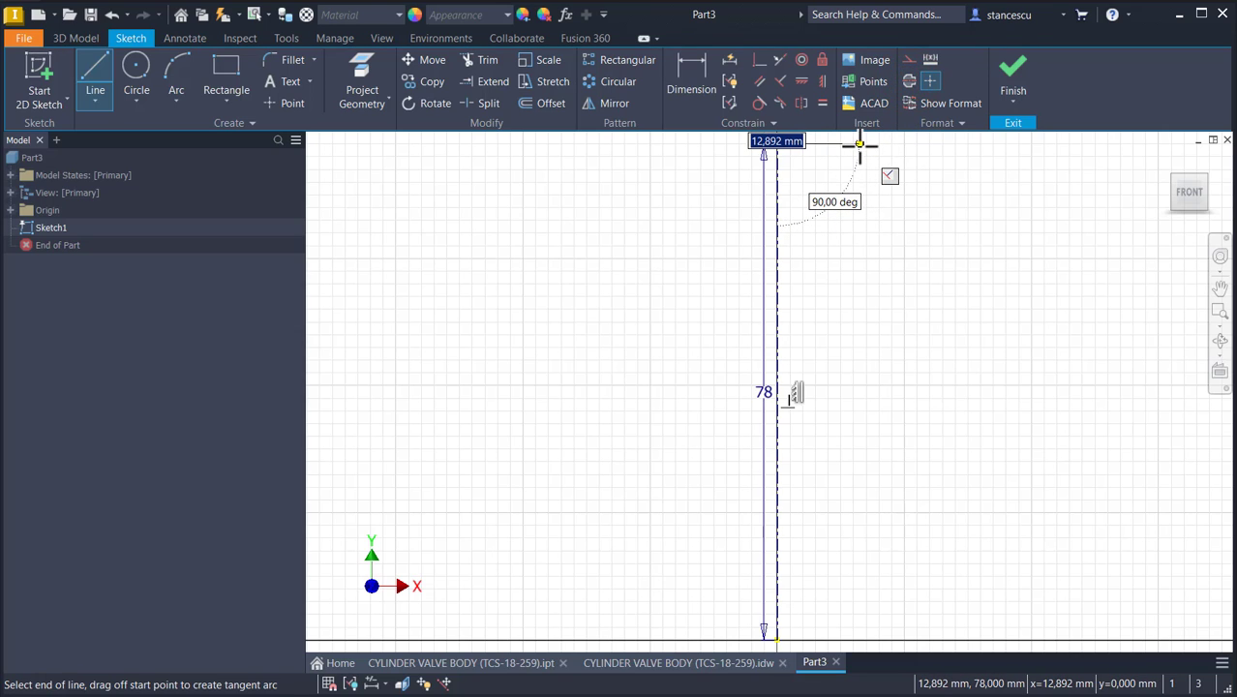
Step: Draw the profile's upper steps from the centerline's top end: about 12.9 mm out, 15.3 down, 2.4 in, 12.3 down, 13.4 out, 22.6 down
click(860, 144)
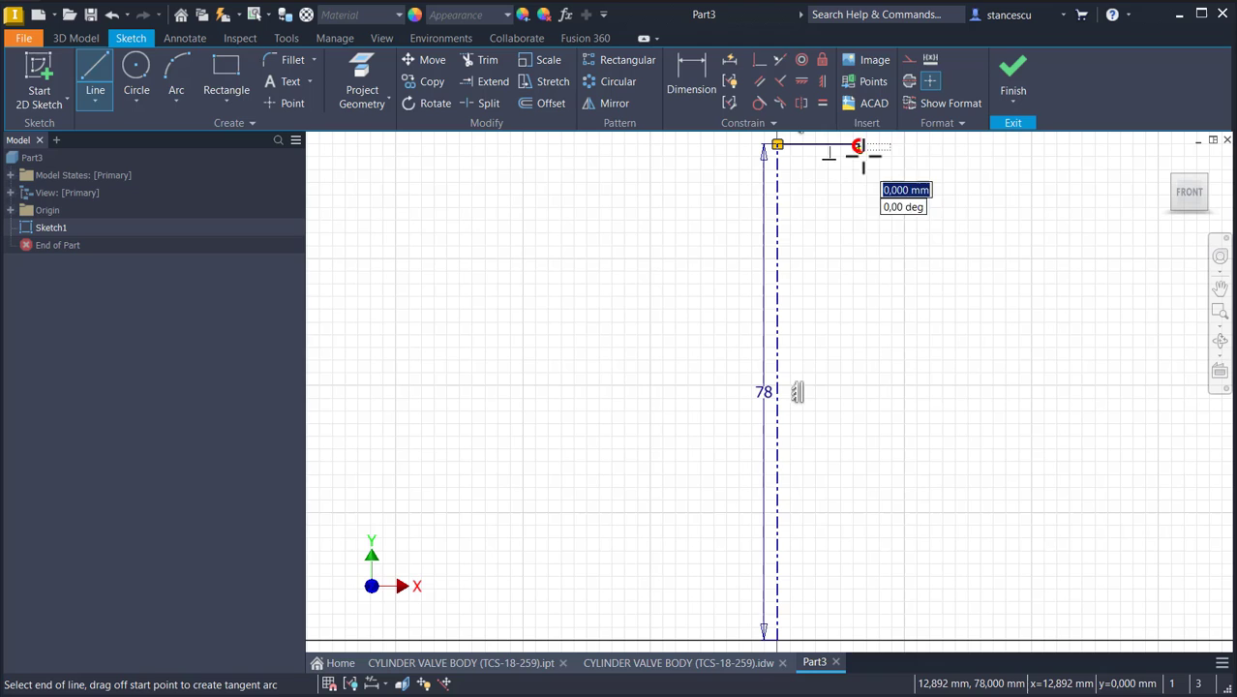
click(859, 242)
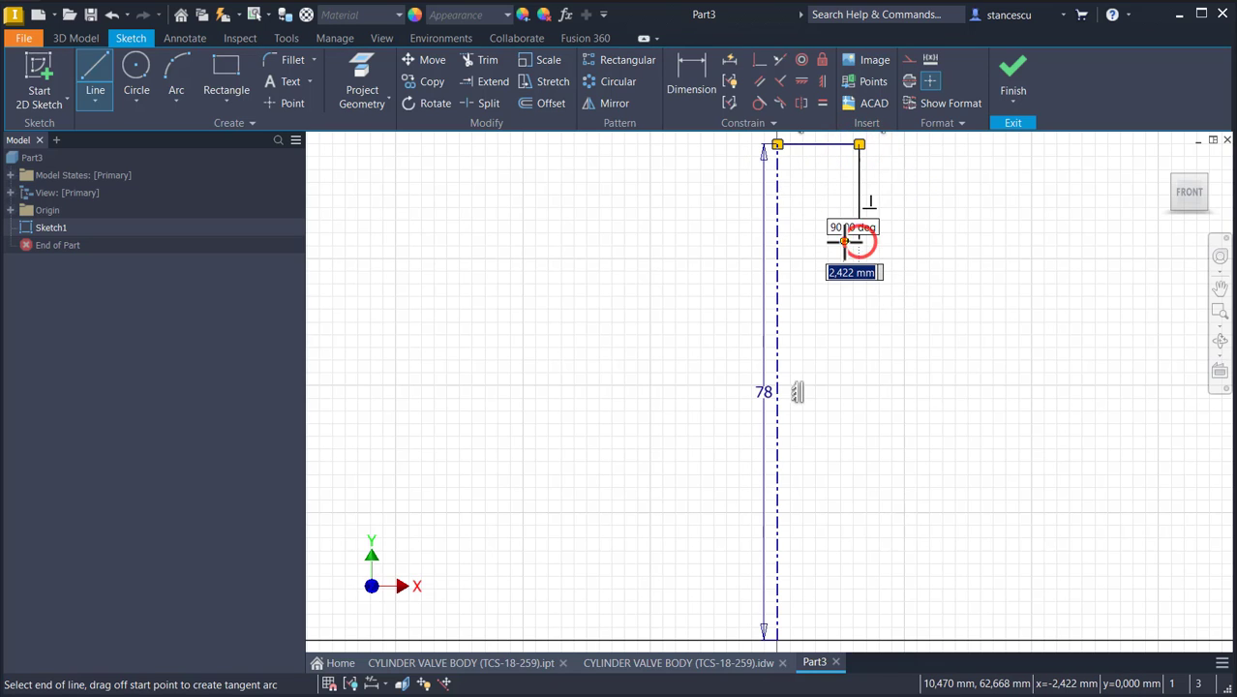
click(842, 319)
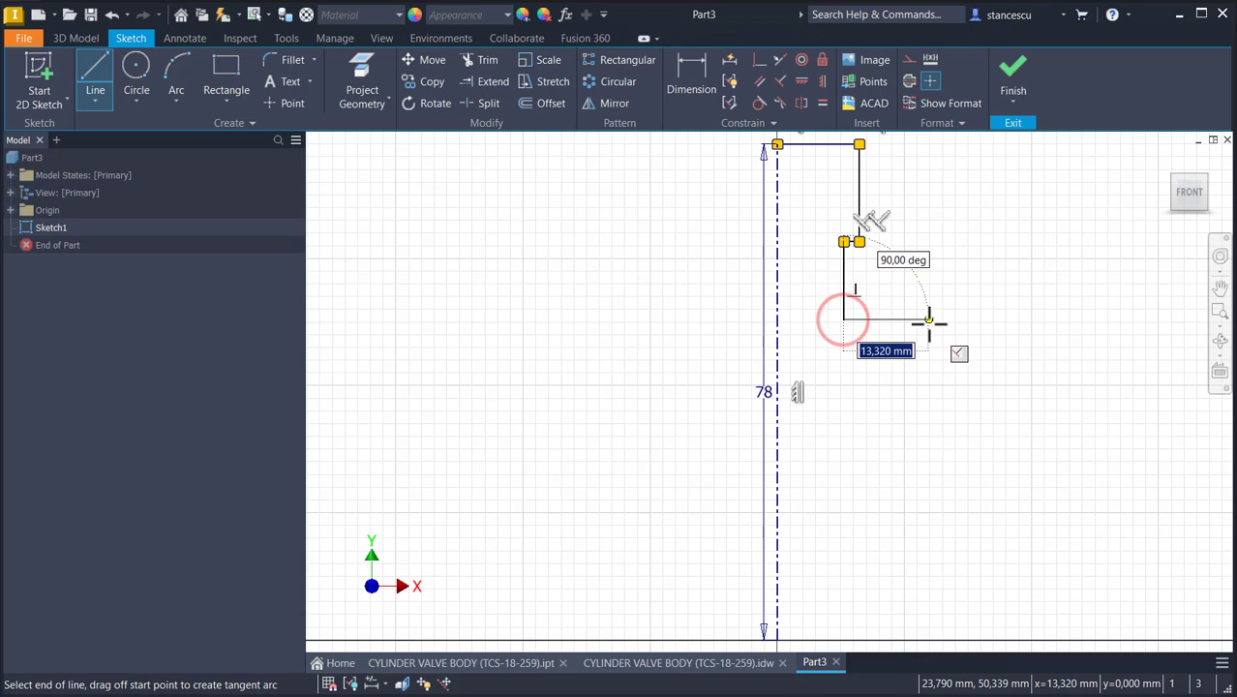
click(928, 320)
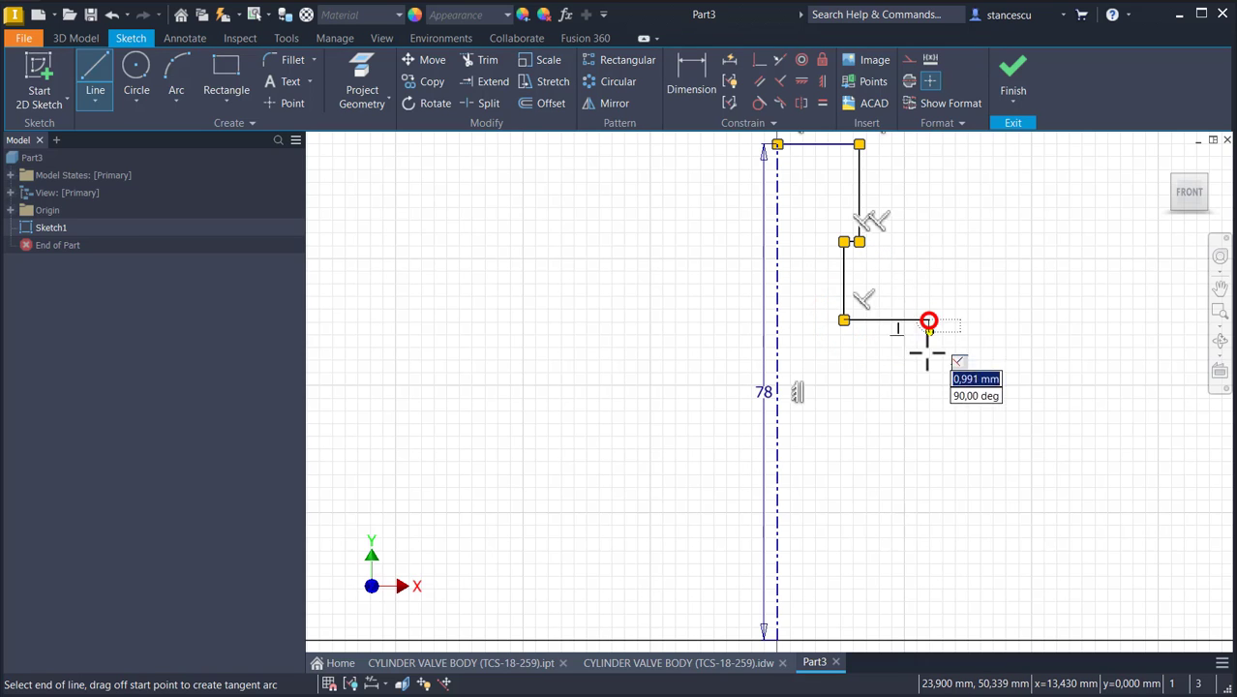
click(929, 463)
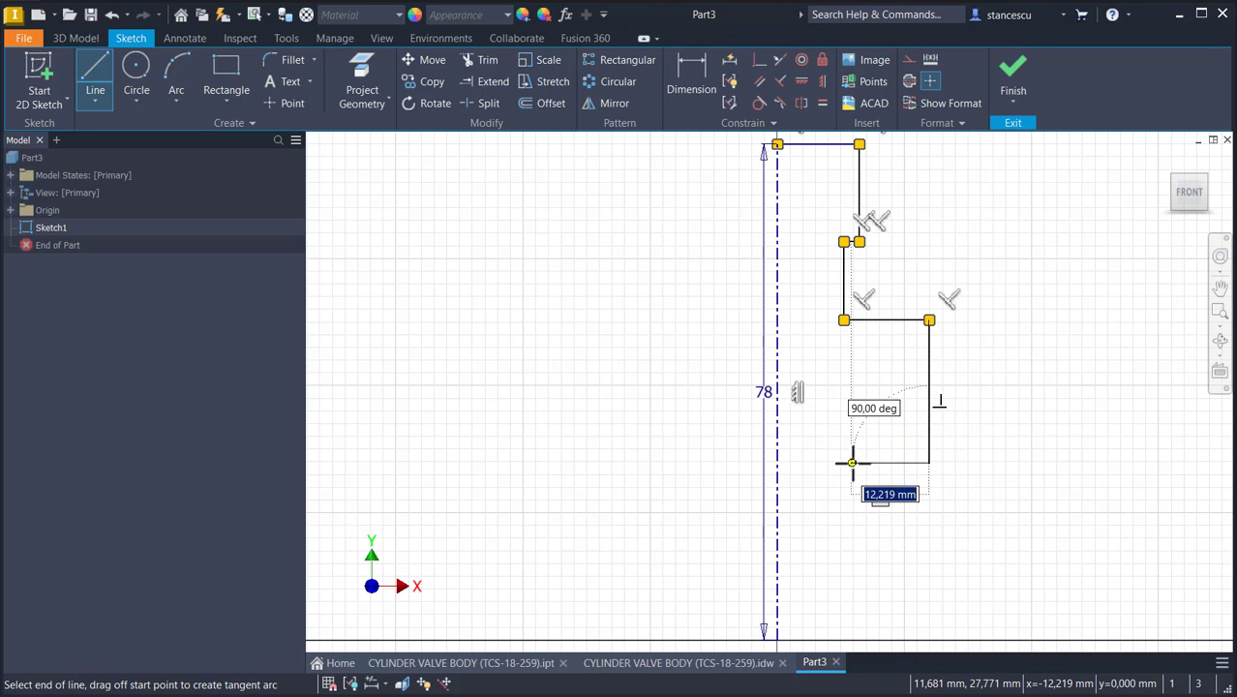
Step: Finish the profile about 12.2 mm in, 2.8 down and 3.4 out, with a slanted line to the horizontal axis, and close it at the origin
click(851, 463)
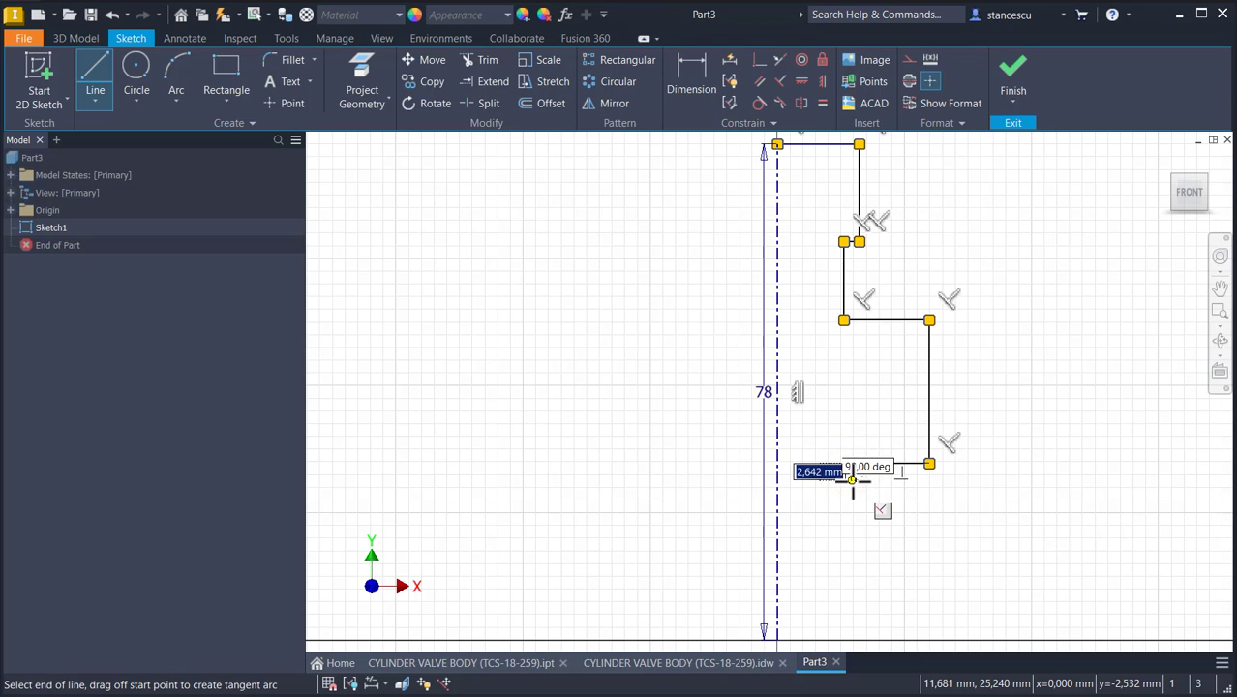
click(852, 480)
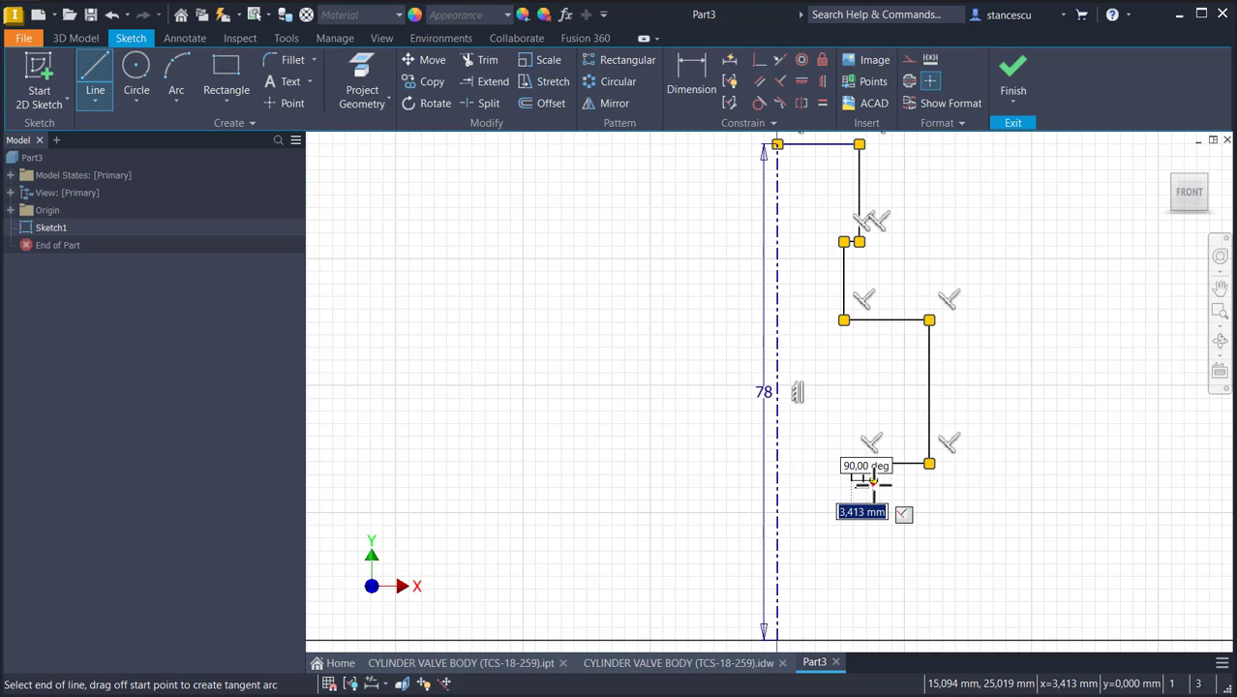
click(872, 482)
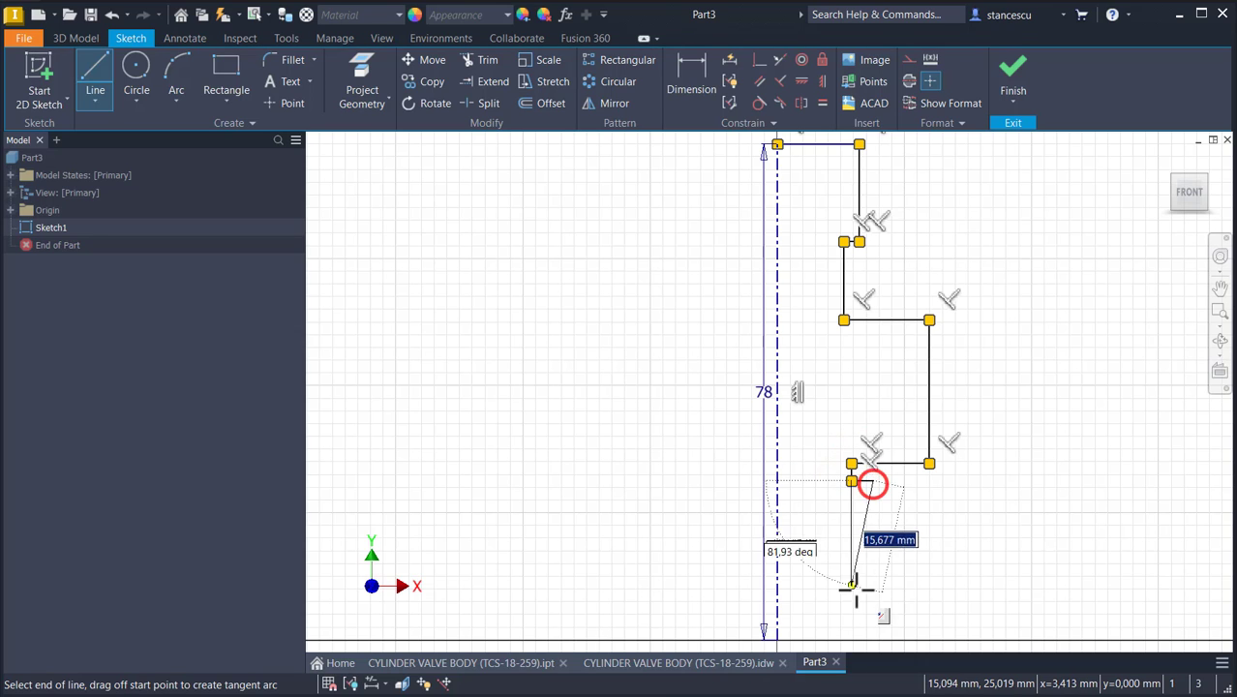
click(842, 639)
right_click(829, 588)
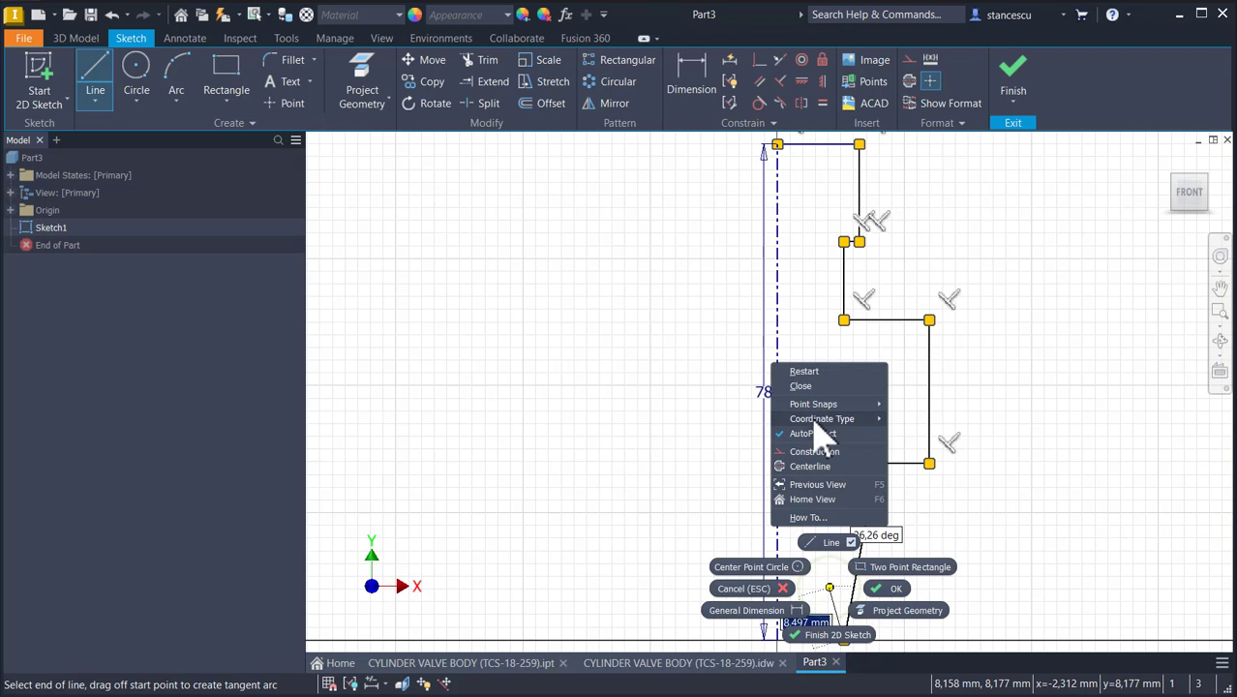
click(807, 387)
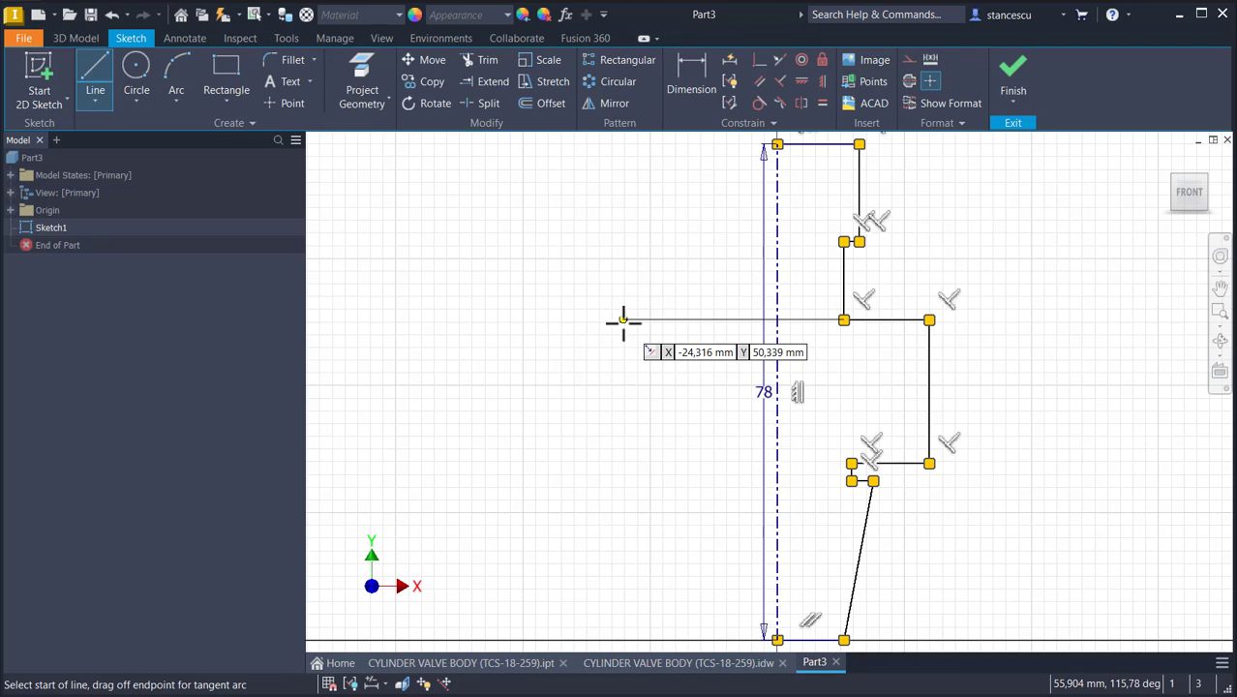
key(Escape)
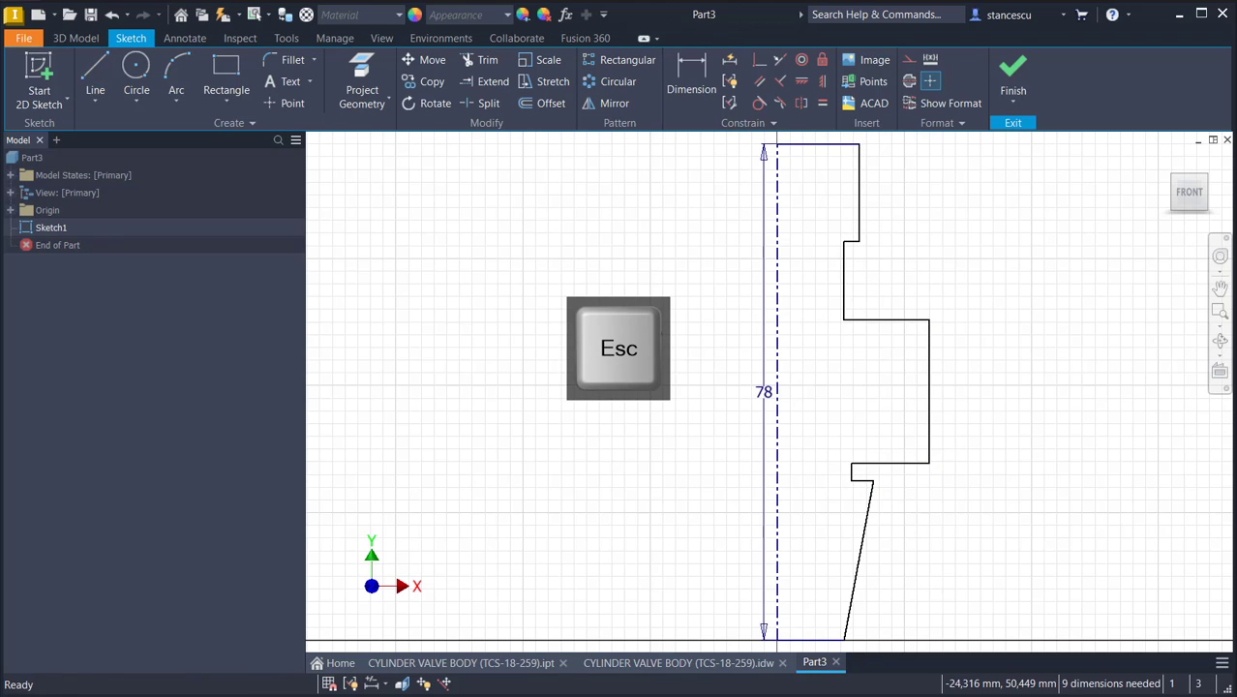
Step: Dimension the profile's topmost outer vertical edge about the centerline as a 30,201 mm diameter, placed above the profile
click(691, 72)
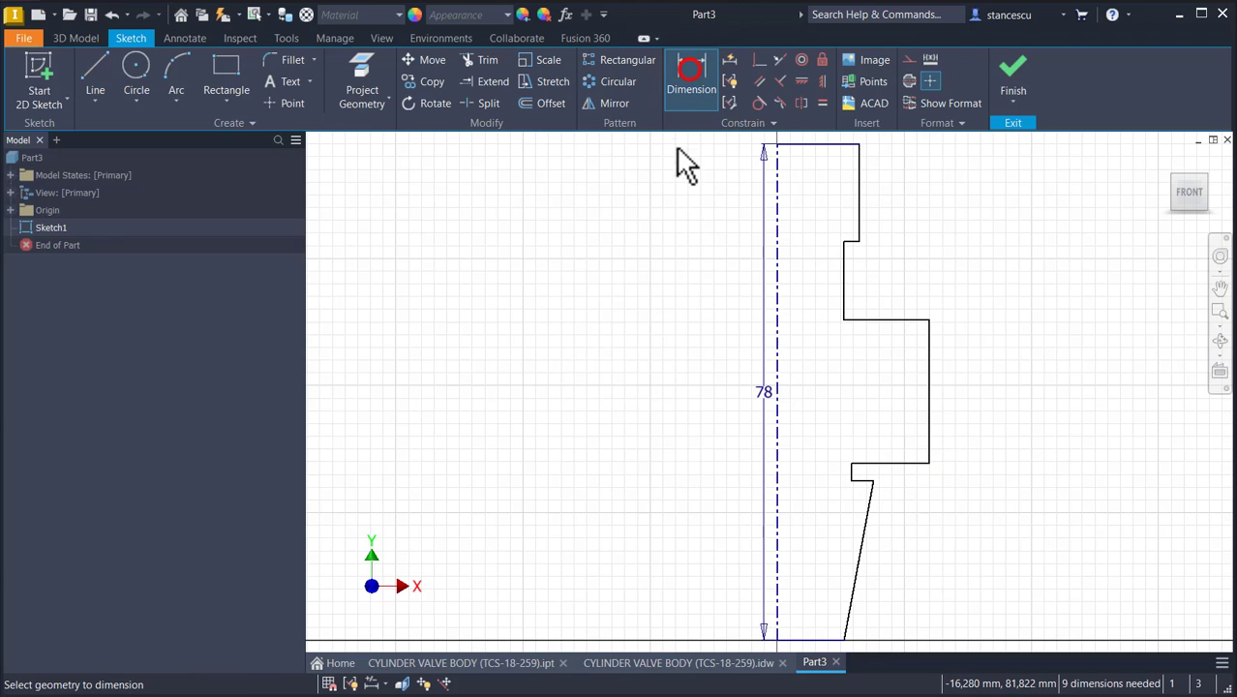
click(858, 175)
click(779, 203)
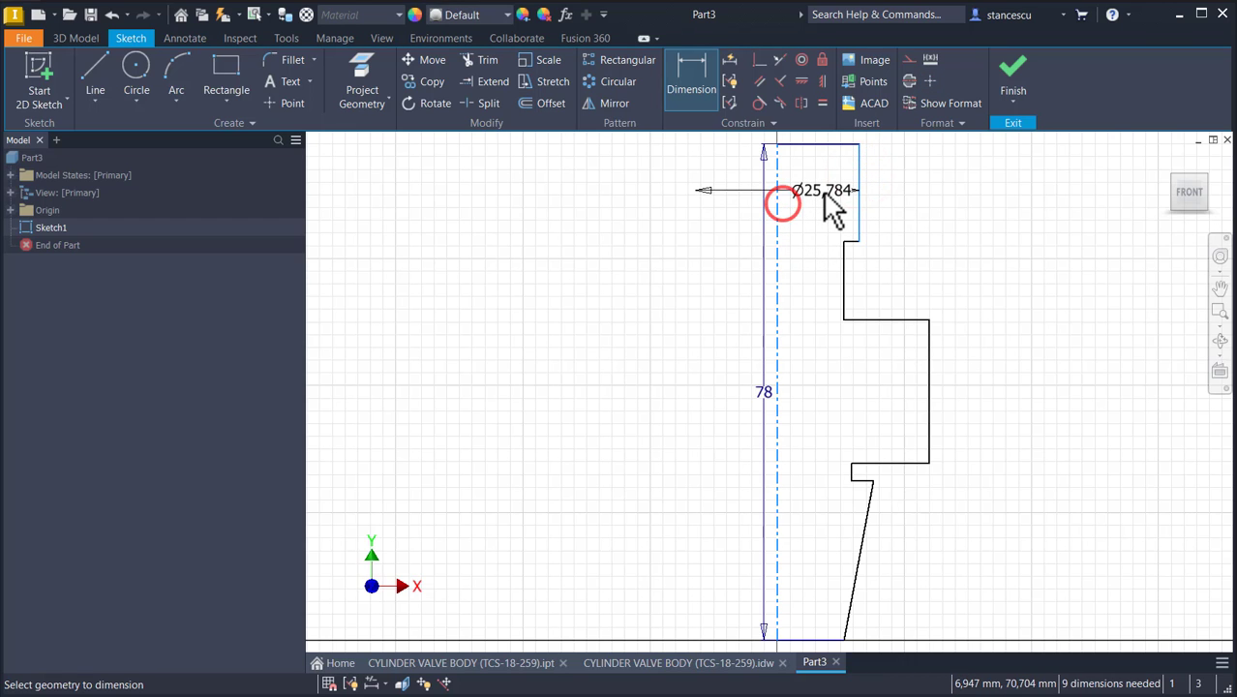
middle_drag(828, 206, 837, 268)
click(805, 166)
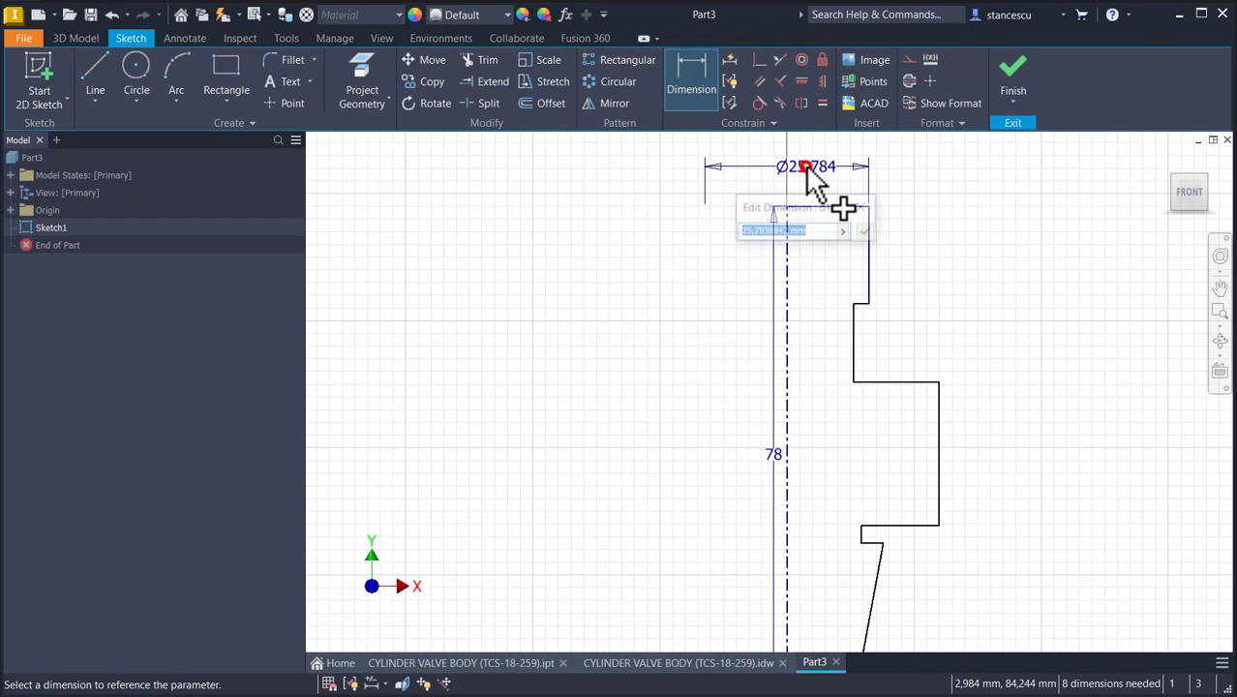
text(30,201)
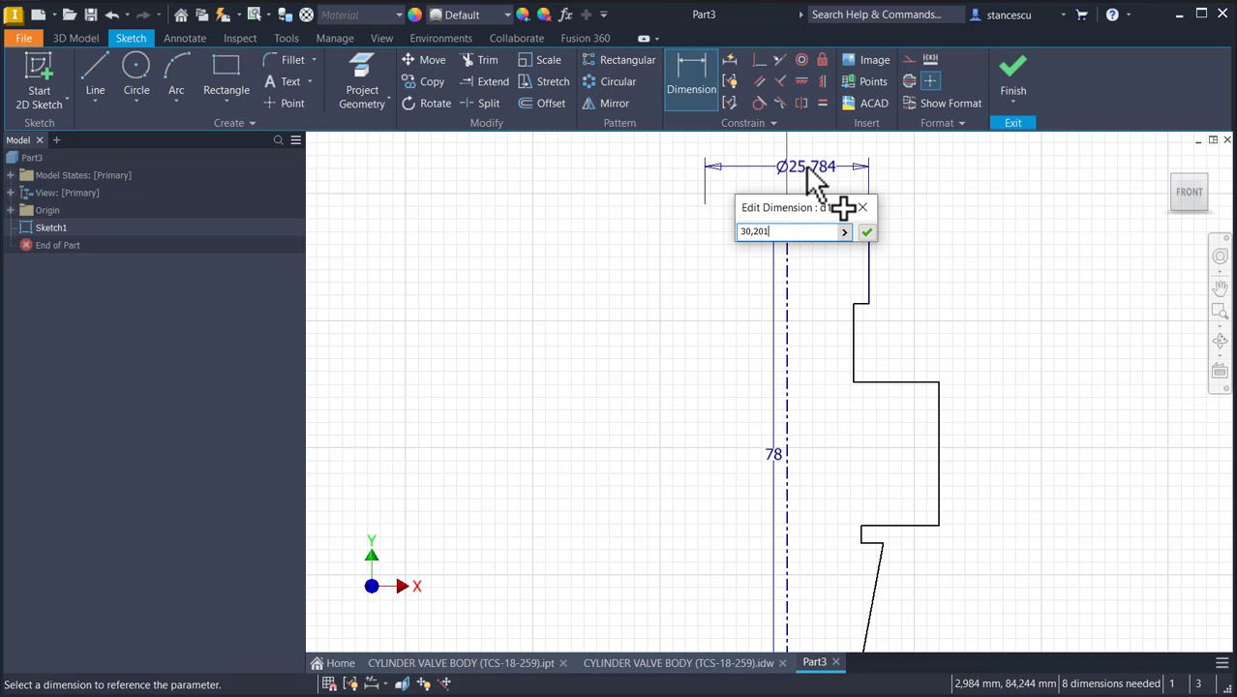
click(866, 232)
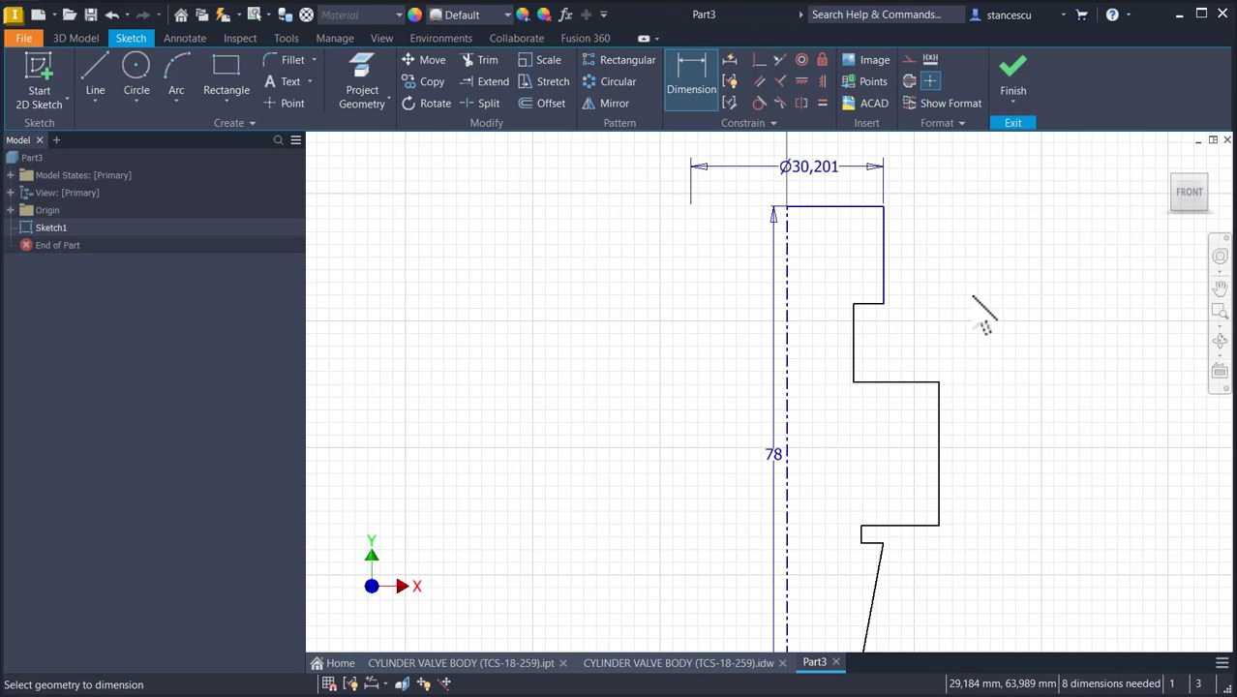
Step: Dimension the recessed vertical edge below the top step about the centerline as a 26 mm diameter
click(853, 349)
click(789, 343)
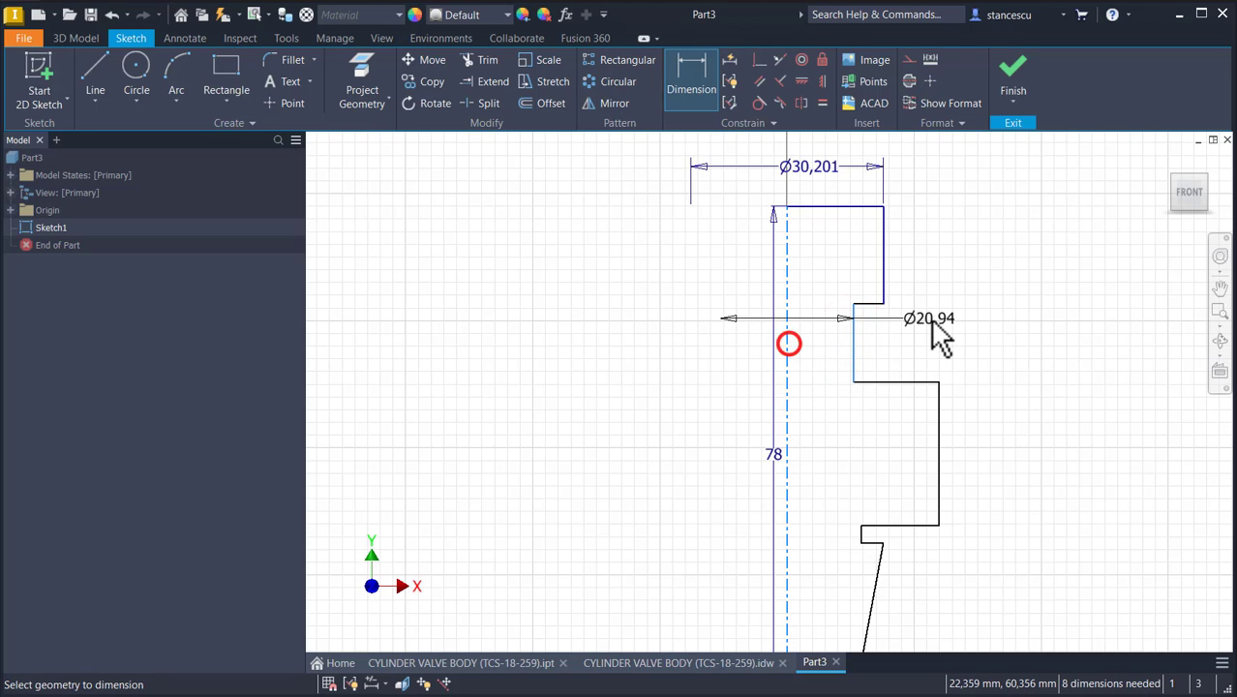
click(939, 331)
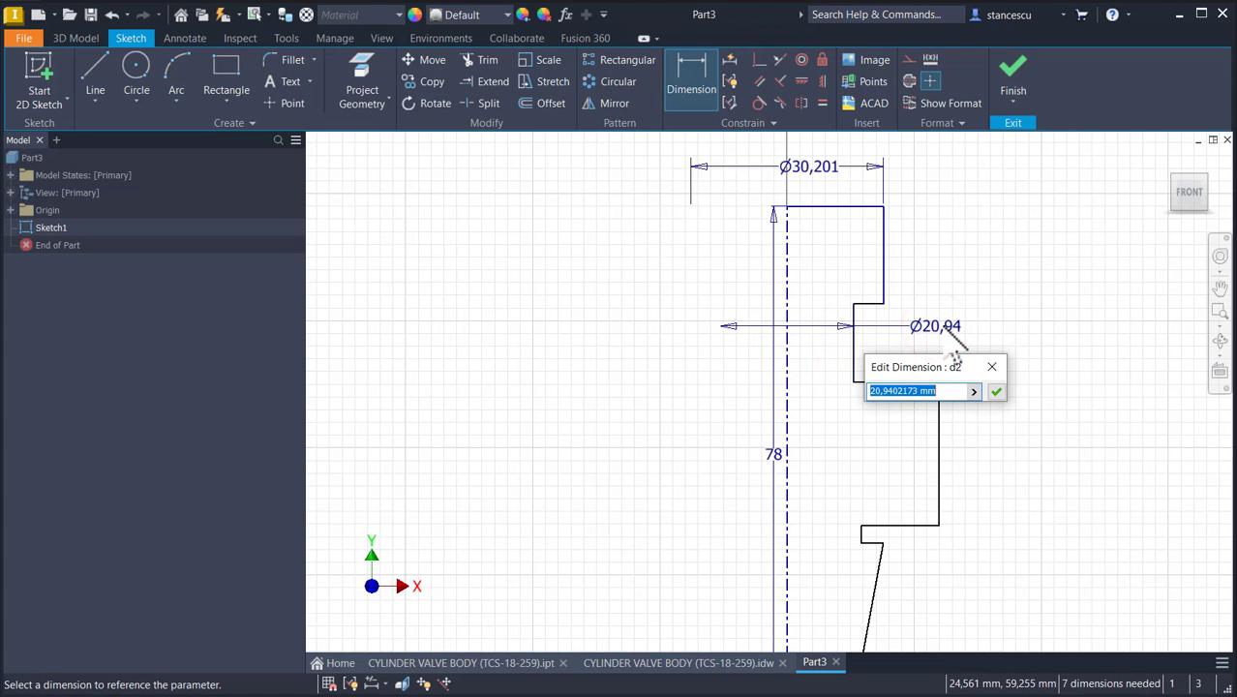
text(26)
key(Return)
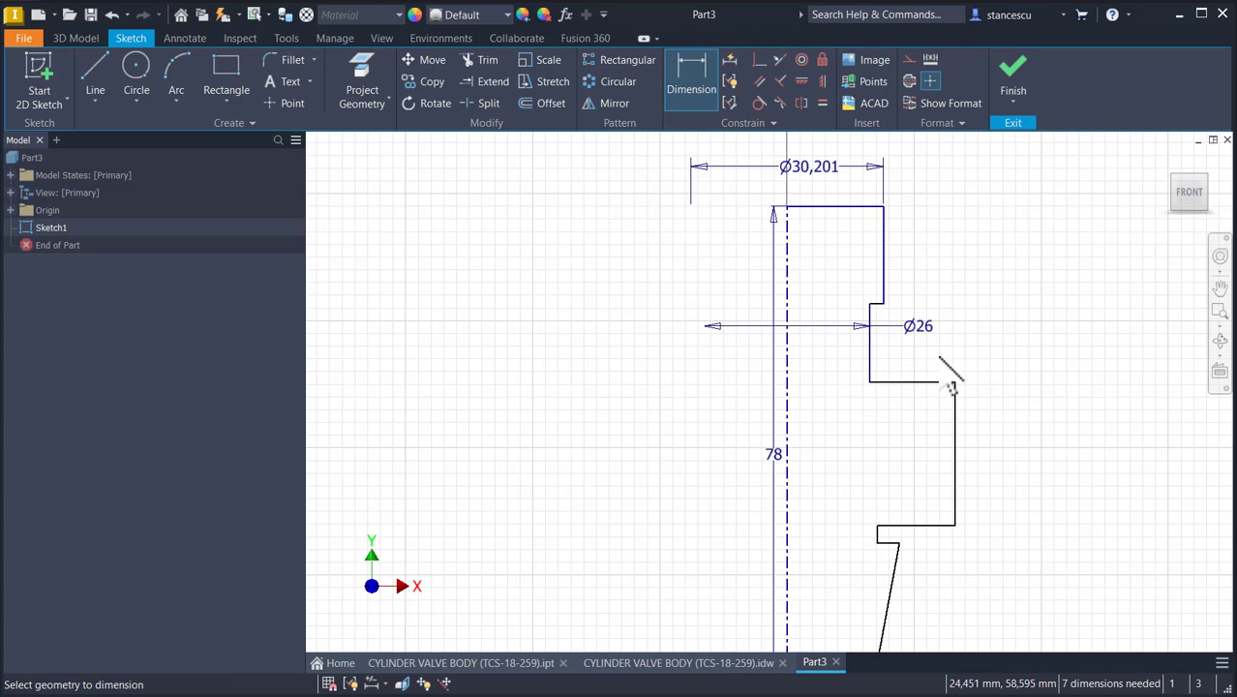
Step: Dimension the widest middle step about the centerline as a diameter with the expression 33*sqrt(2)
click(790, 420)
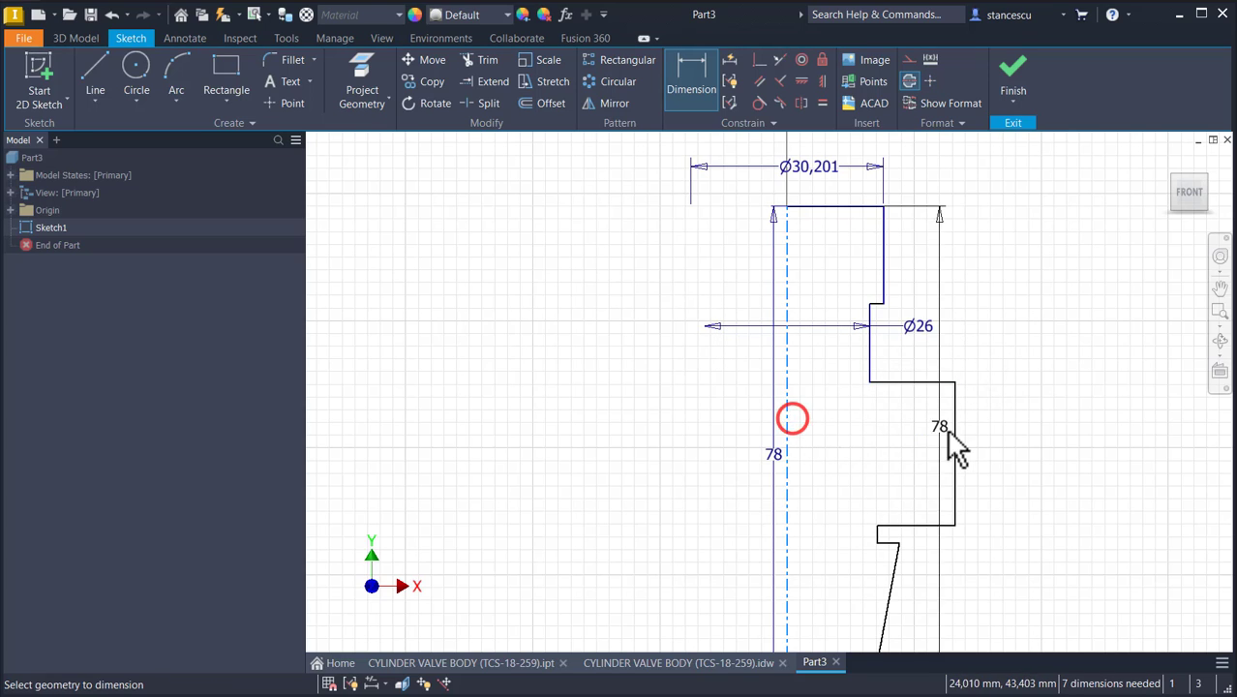
click(954, 431)
click(1015, 426)
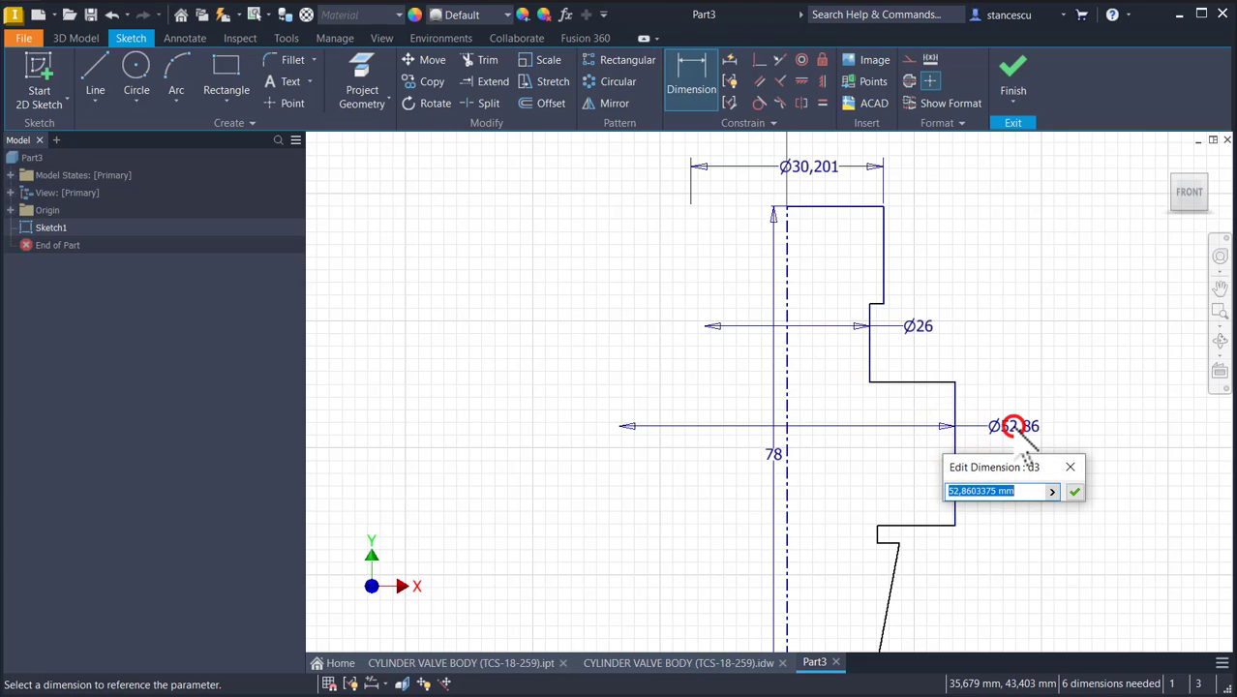
text(33*sqrt()
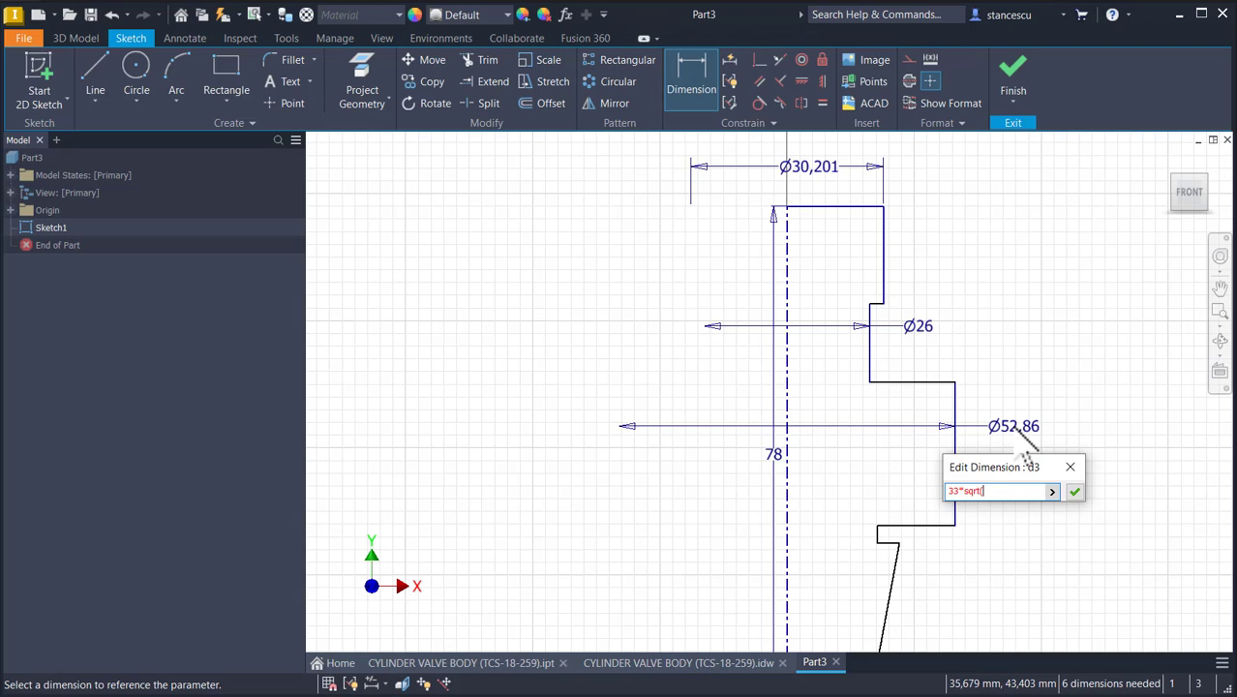
text(2)
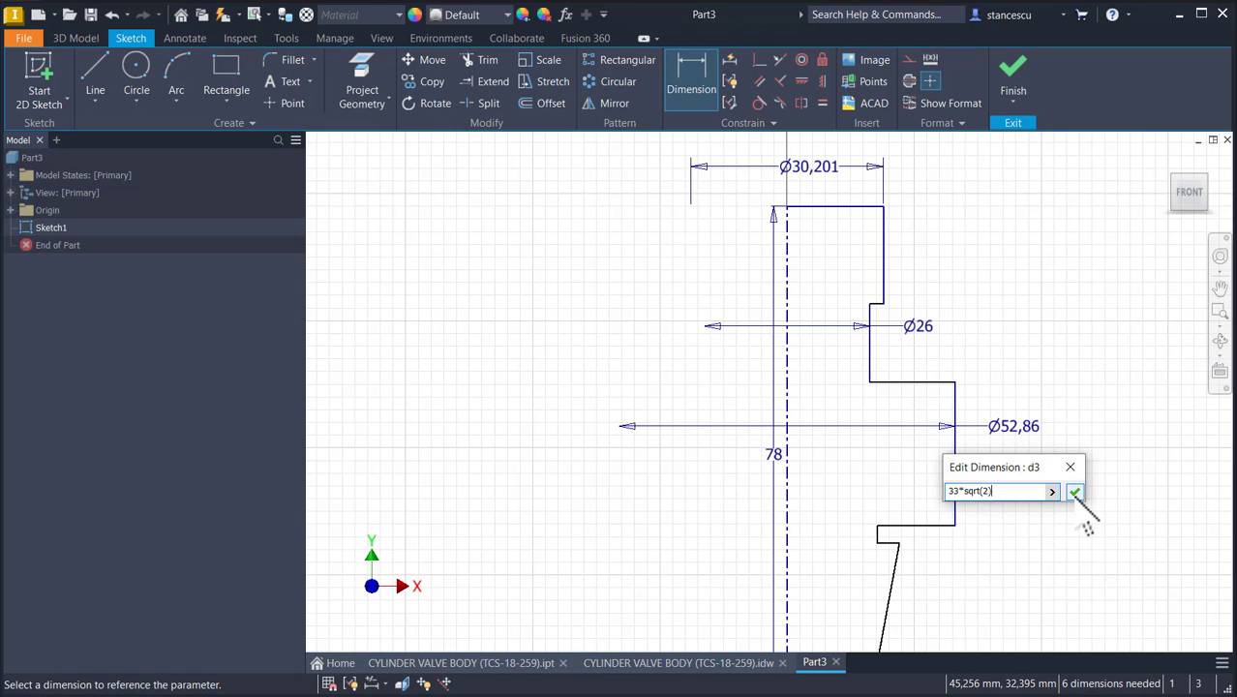
click(1075, 492)
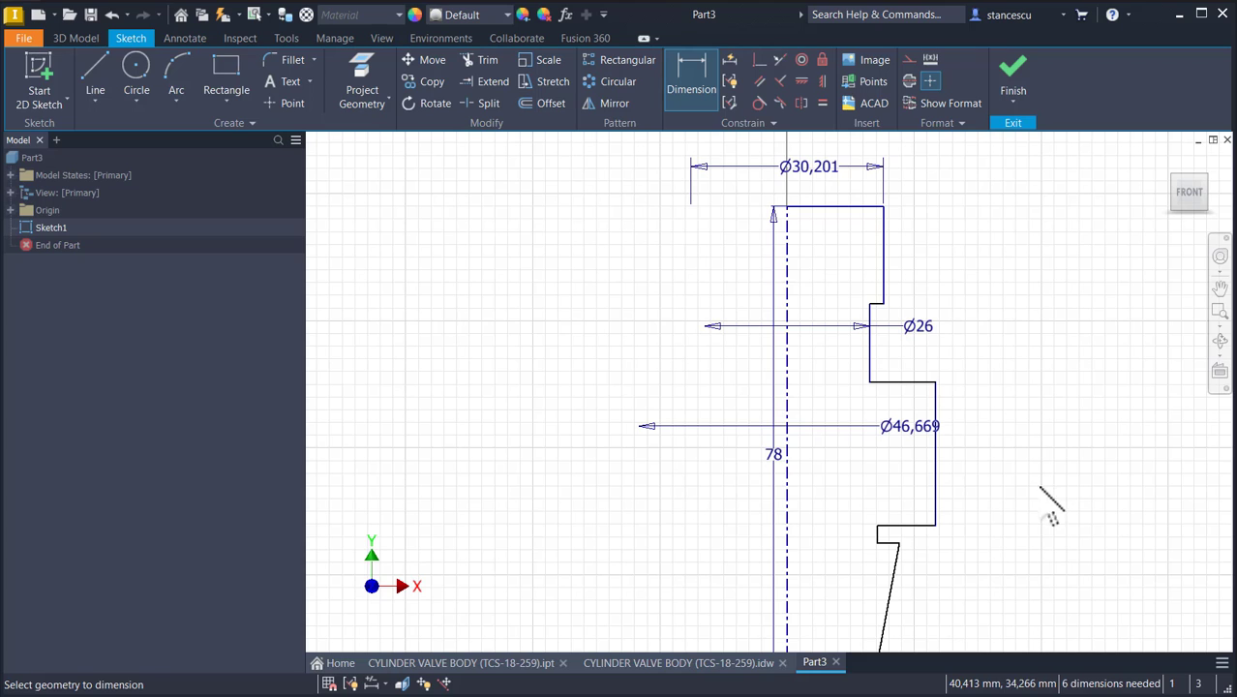
Step: Dimension the short vertical edge of the groove under the widest step about the centerline as a 25 mm diameter
middle_drag(972, 567, 975, 450)
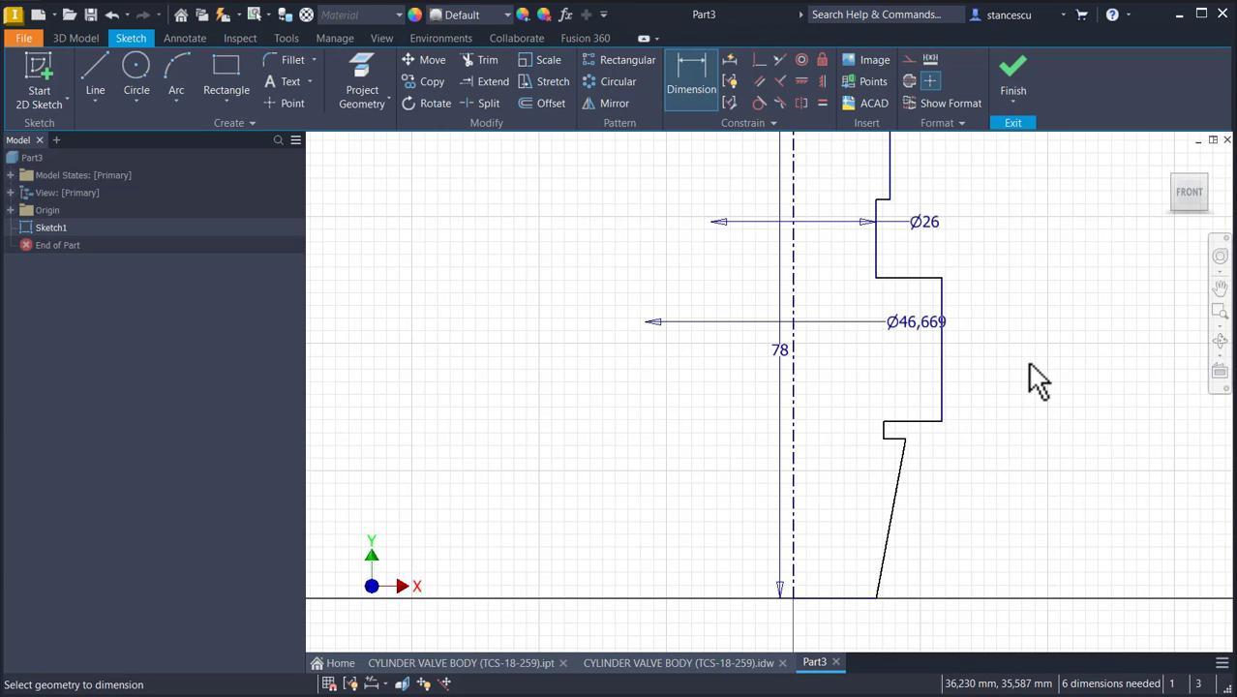
scroll(960, 456, up, 3)
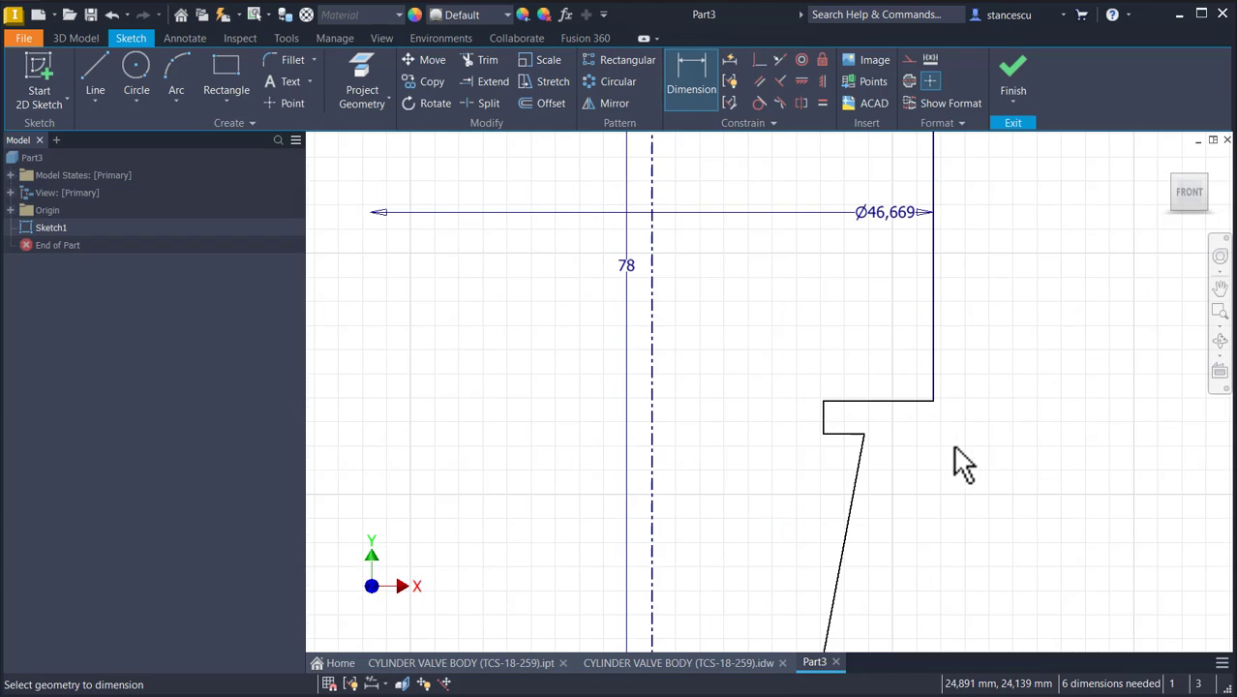
scroll(820, 431, up, 3)
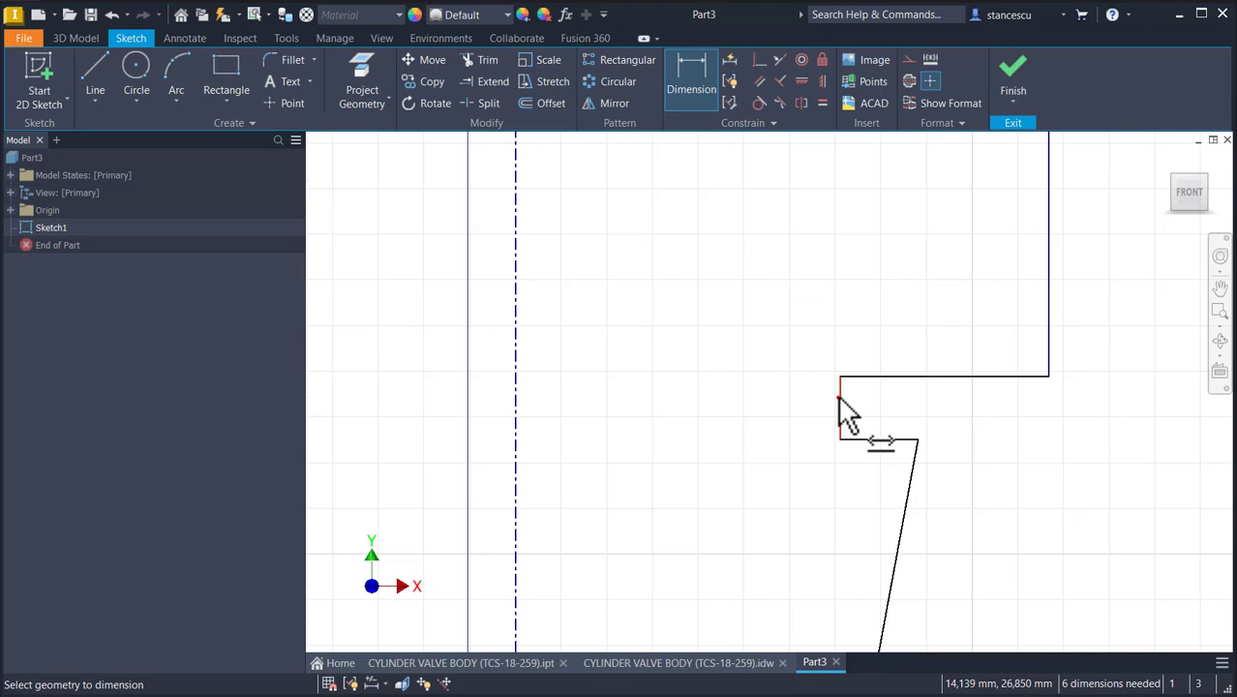
click(840, 402)
click(517, 421)
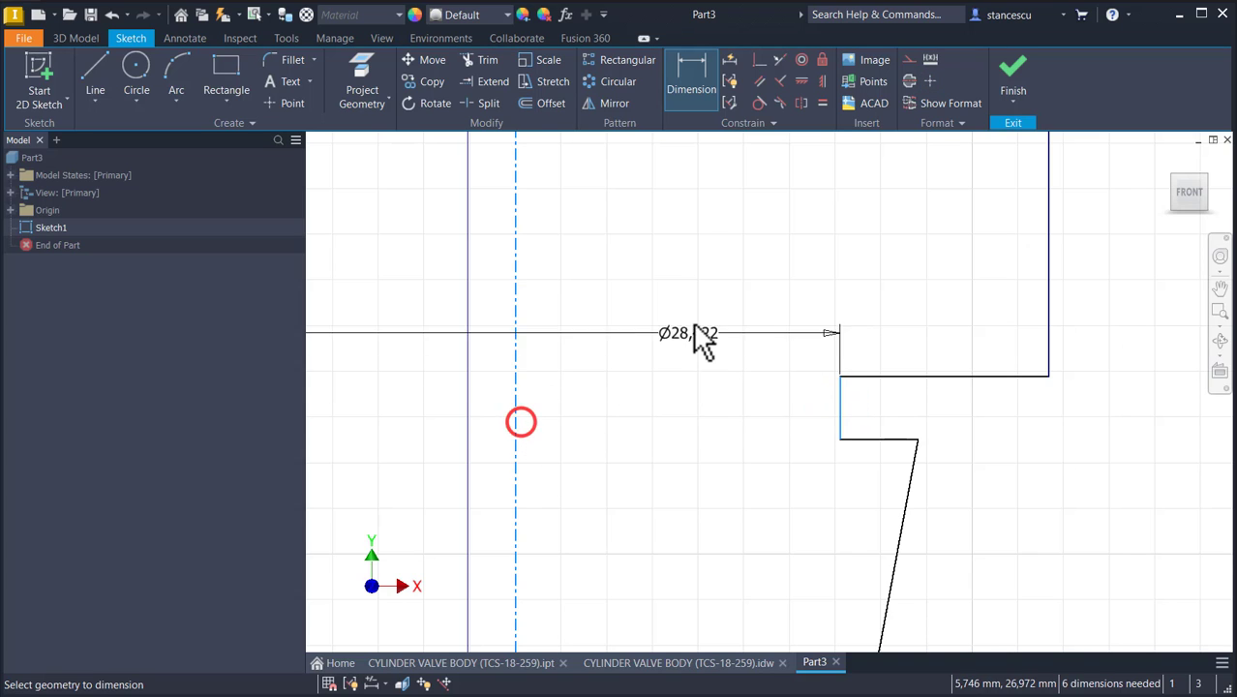
click(691, 301)
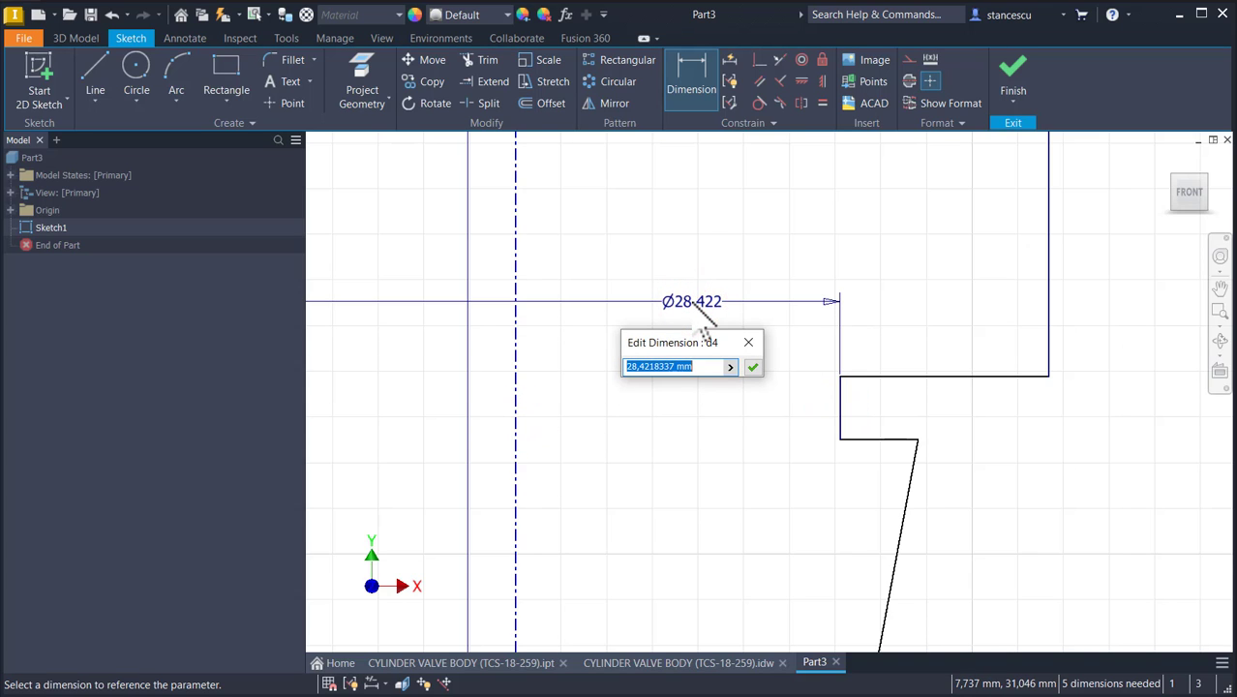
text(25)
key(Return)
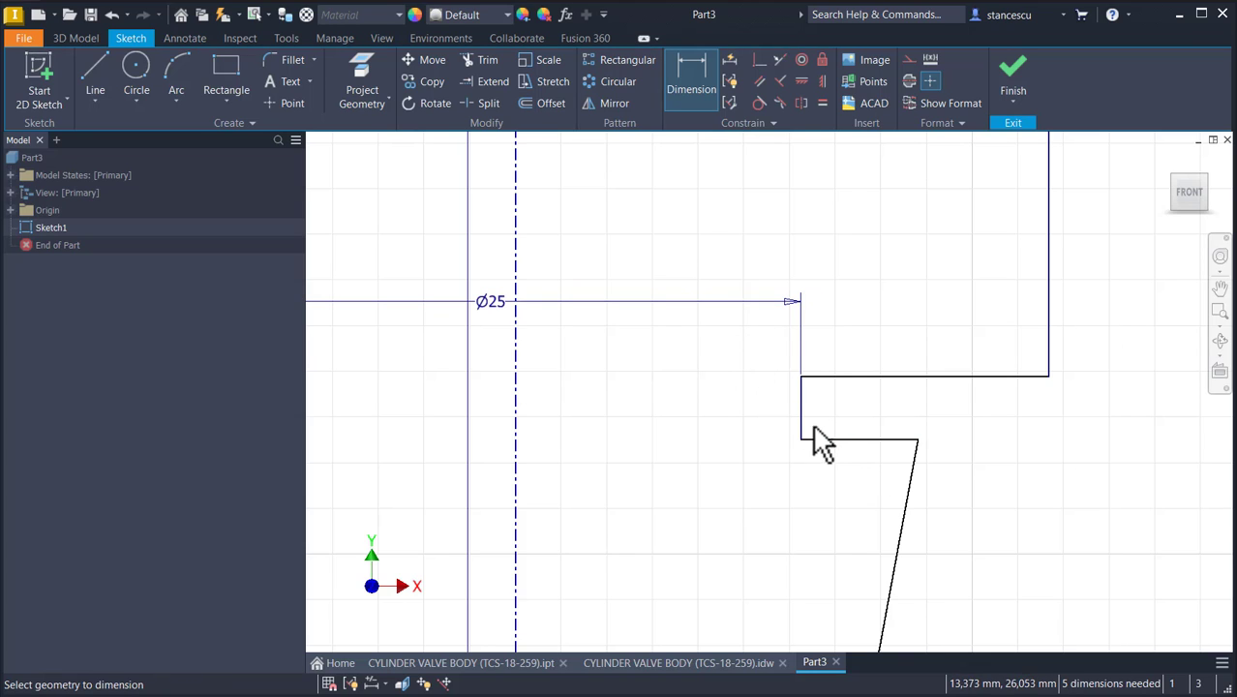
Step: Dimension the upper end of the slanted line about the centerline as a 29 mm diameter
click(917, 439)
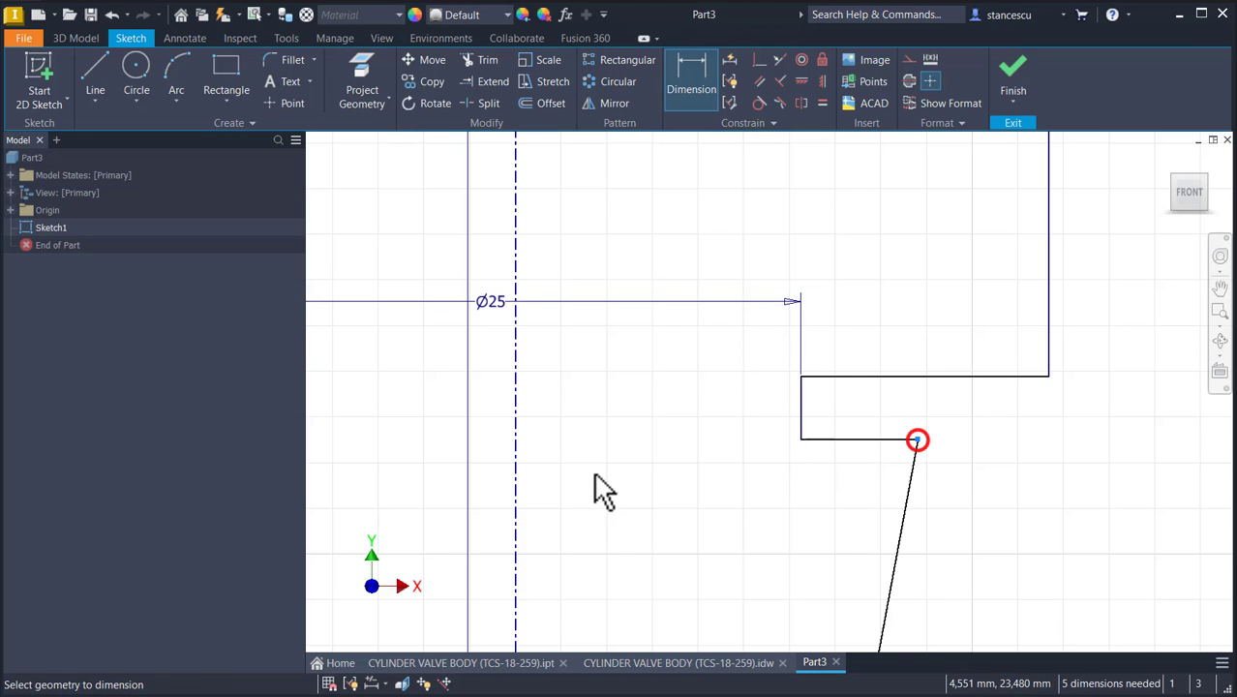
click(513, 477)
click(629, 240)
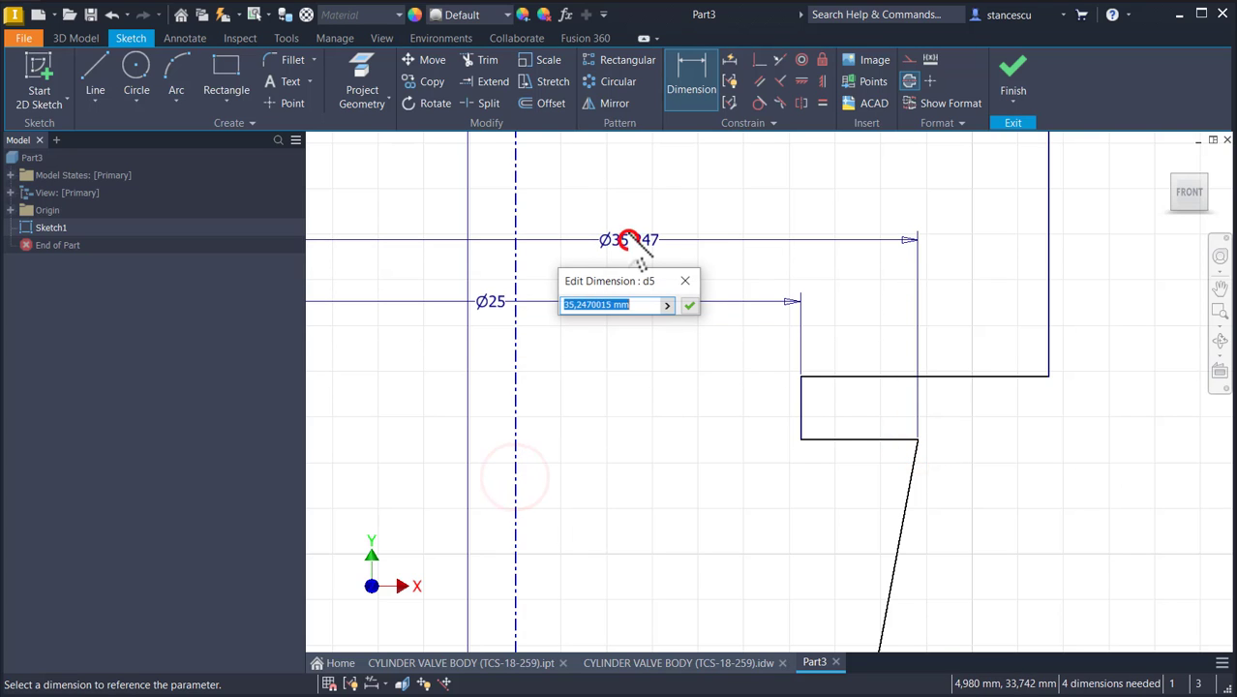
text(29)
key(Return)
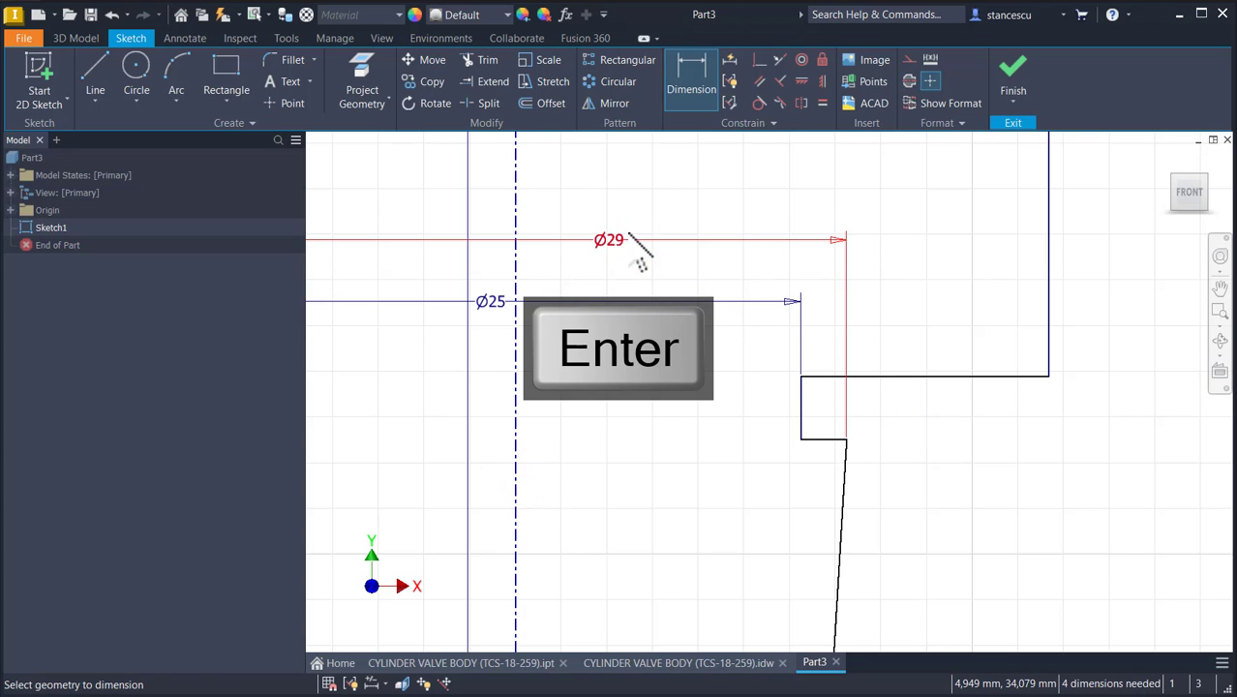
Step: Try to add a diameter dimension from the slanted line's lower end to the centerline, without accepting a driven dimension
middle_drag(732, 448, 761, 207)
middle_drag(748, 296, 765, 176)
middle_drag(761, 389, 797, 220)
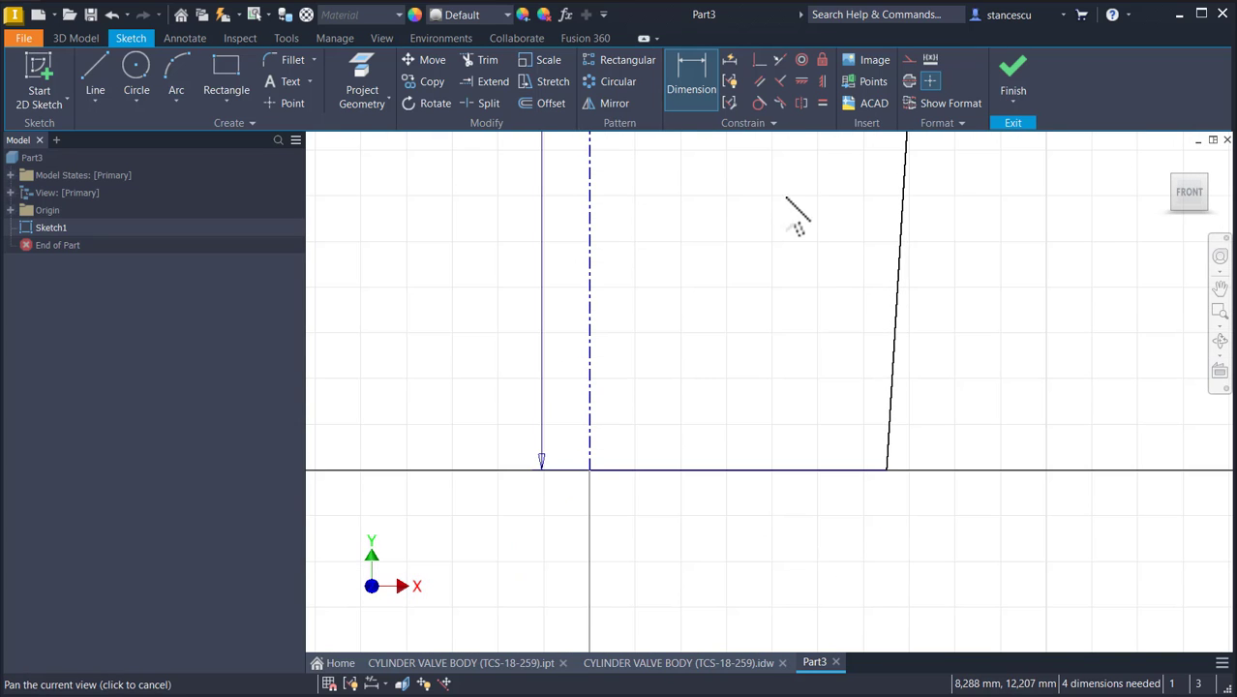
click(888, 466)
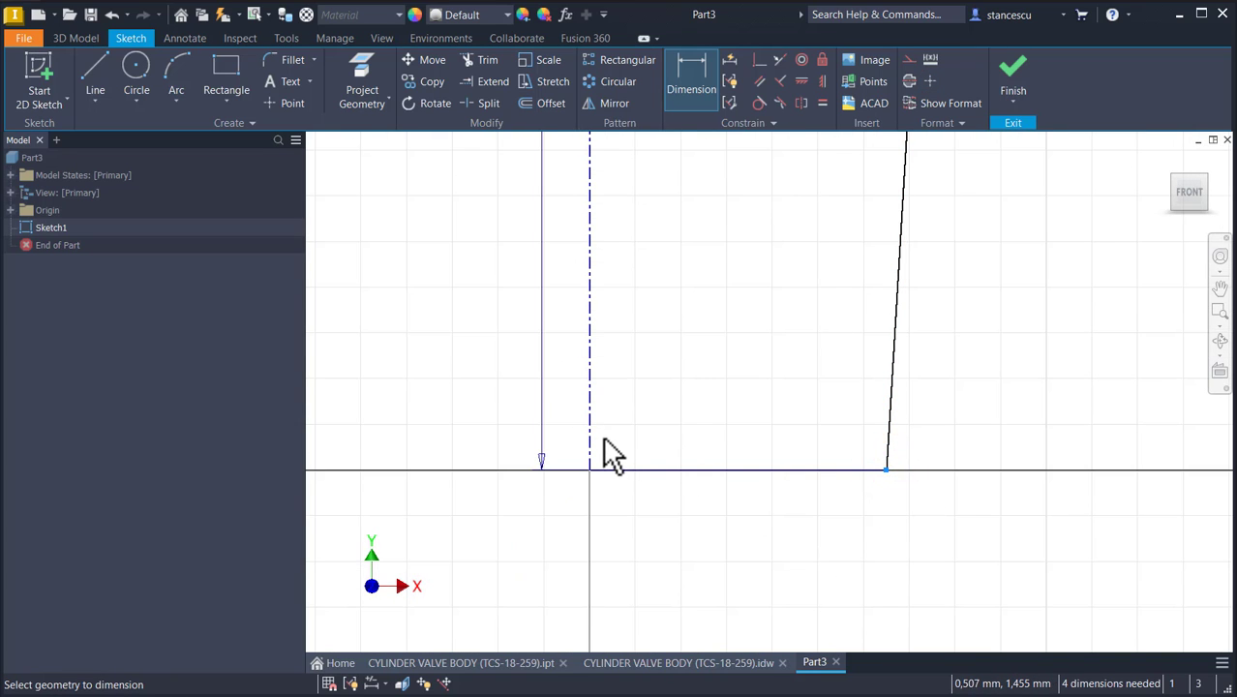
click(590, 436)
click(637, 569)
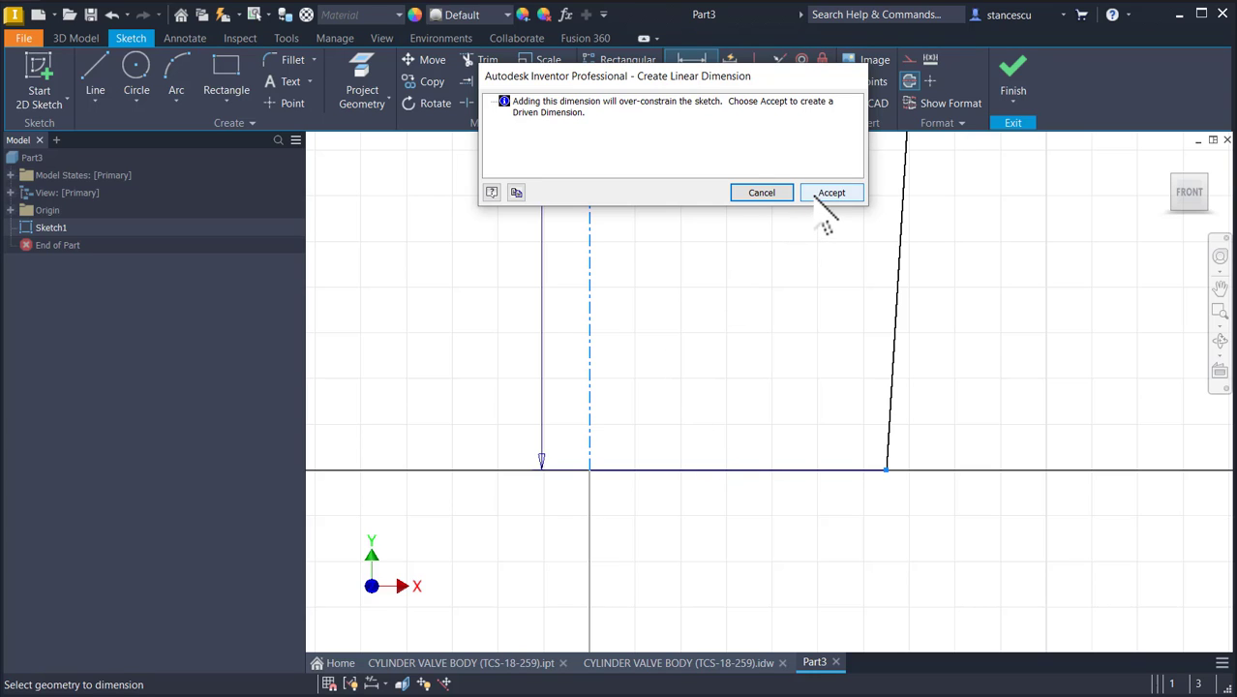
click(762, 192)
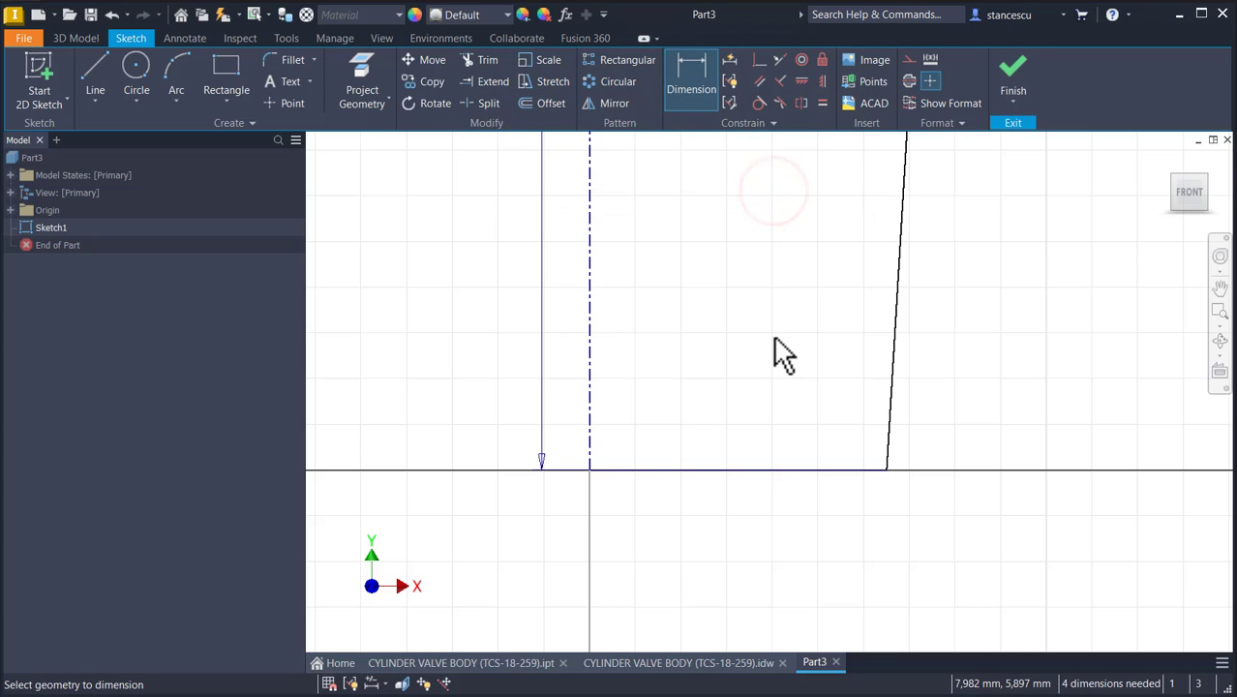
key(Escape)
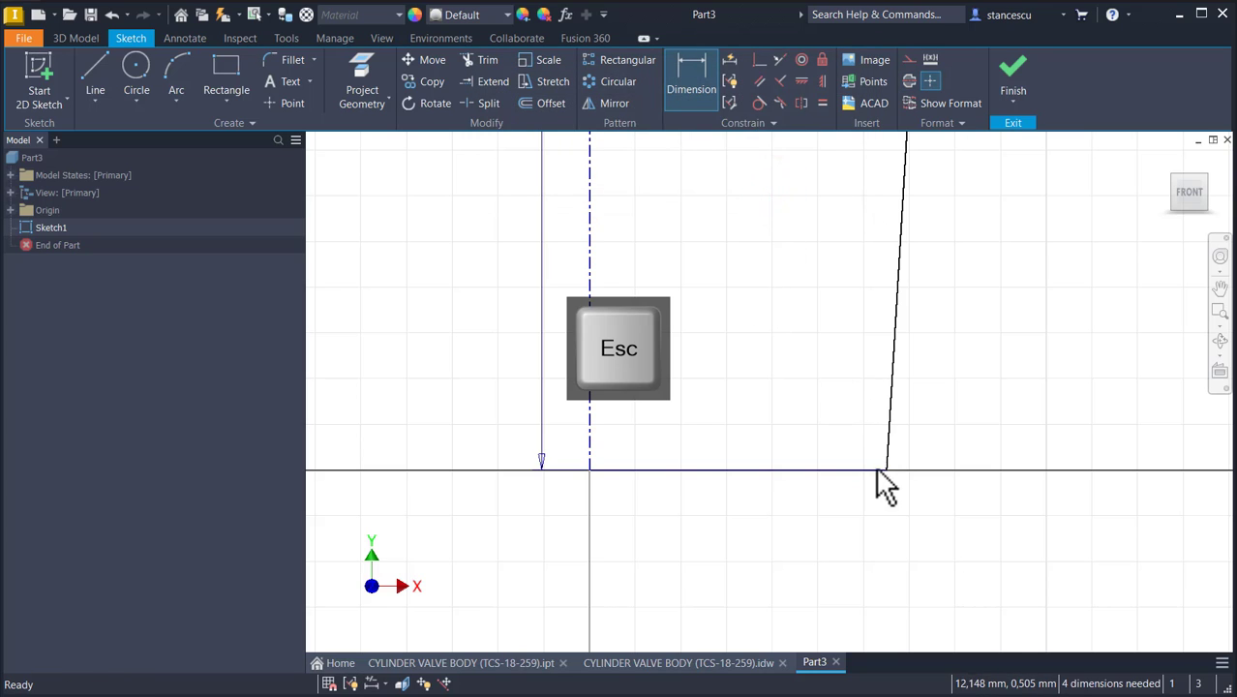
Step: Delete the coincident constraint that ties the slanted line's lower endpoint to the vertical edge of the 26 mm diameter step
click(888, 471)
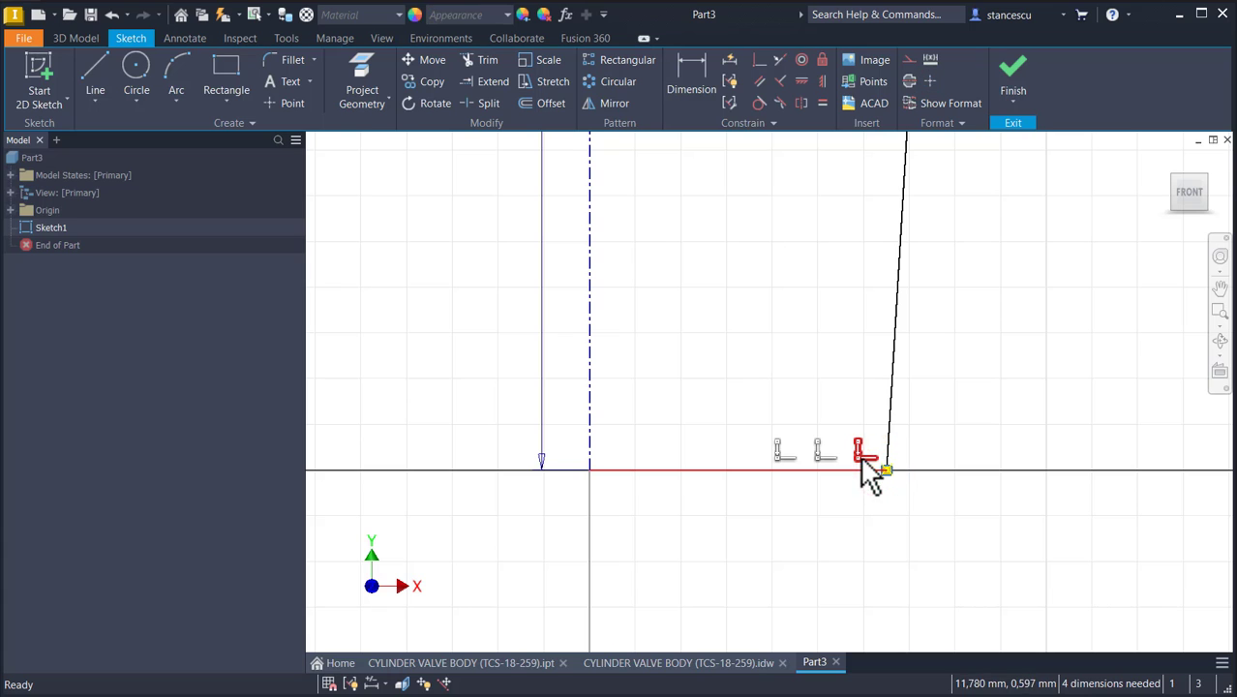
scroll(841, 387, up, 2)
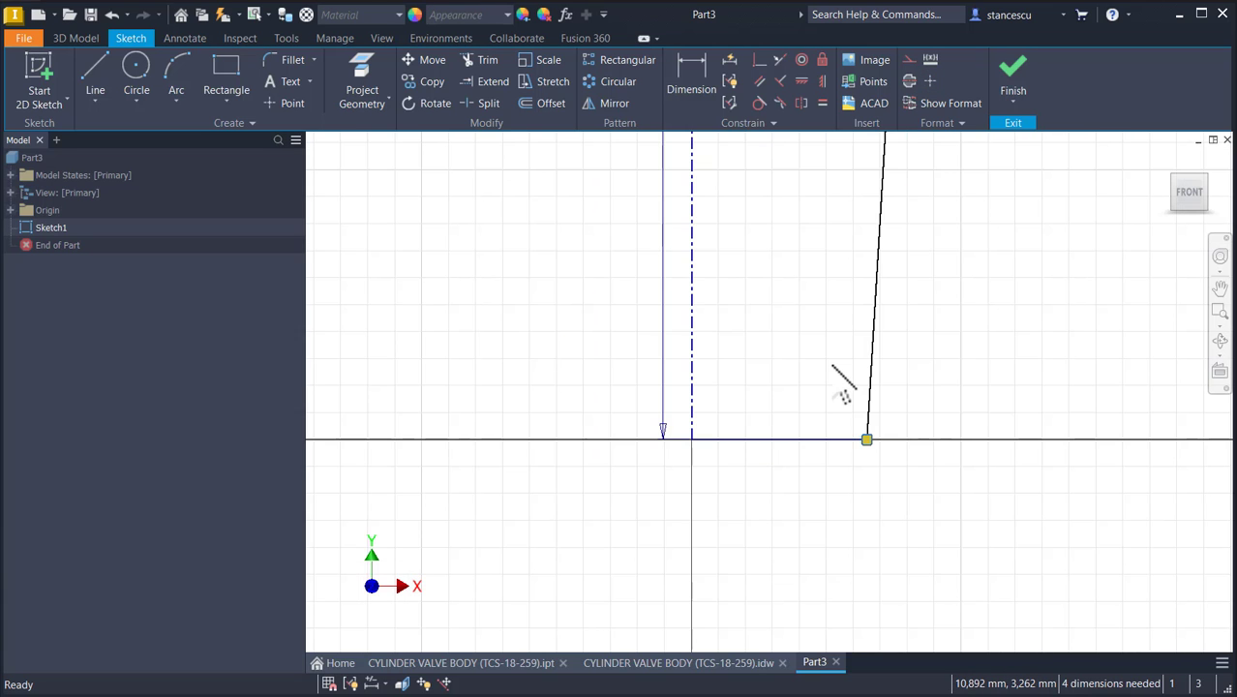
mouse_move(842, 387)
middle_down()
mouse_move(828, 447)
mouse_move(838, 455)
mouse_move(822, 478)
middle_up()
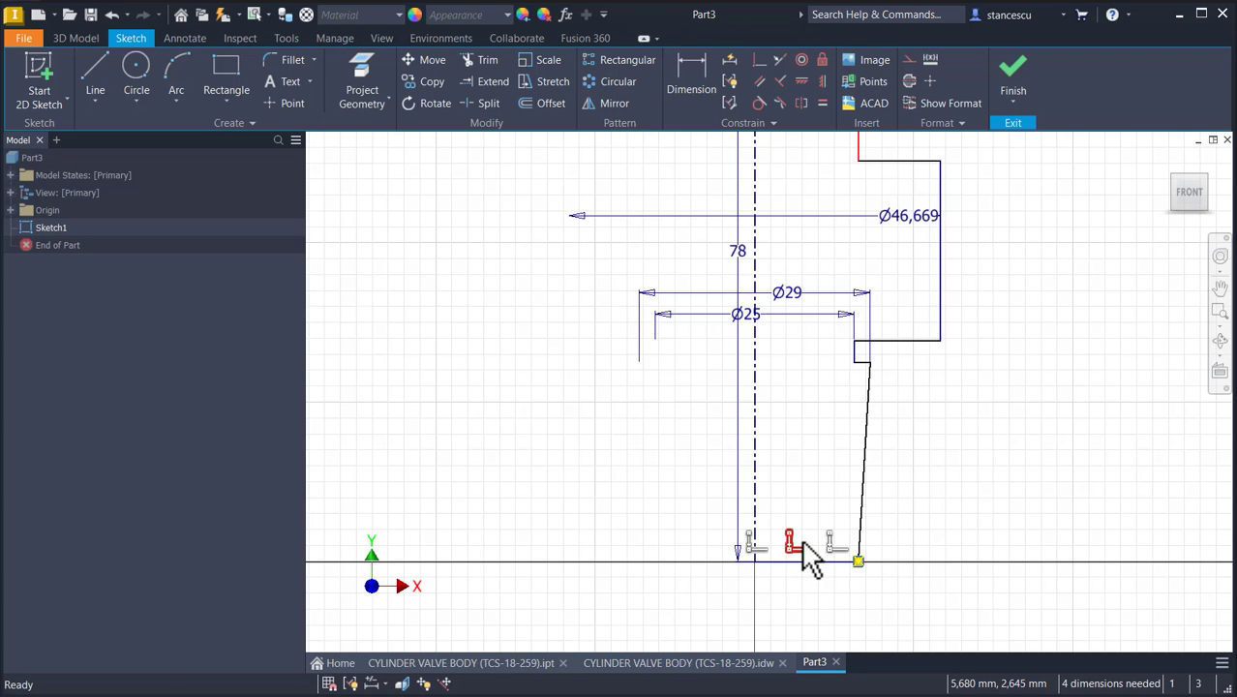
middle_drag(800, 550, 802, 597)
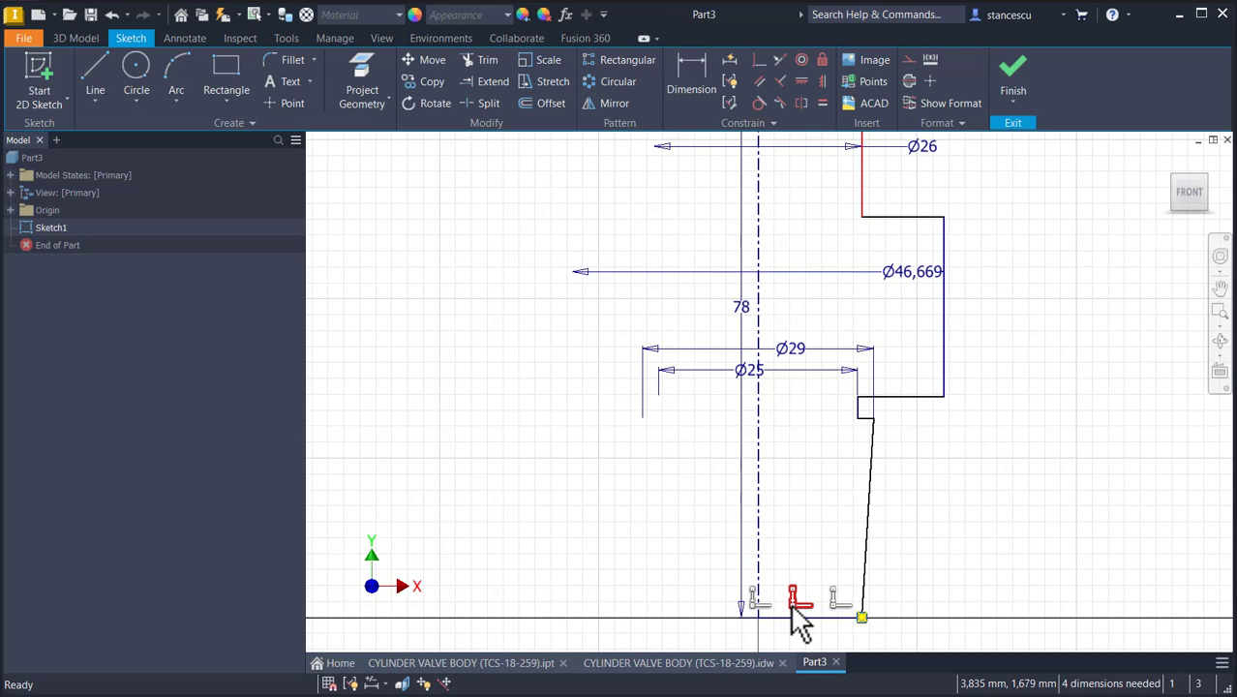
key(Delete)
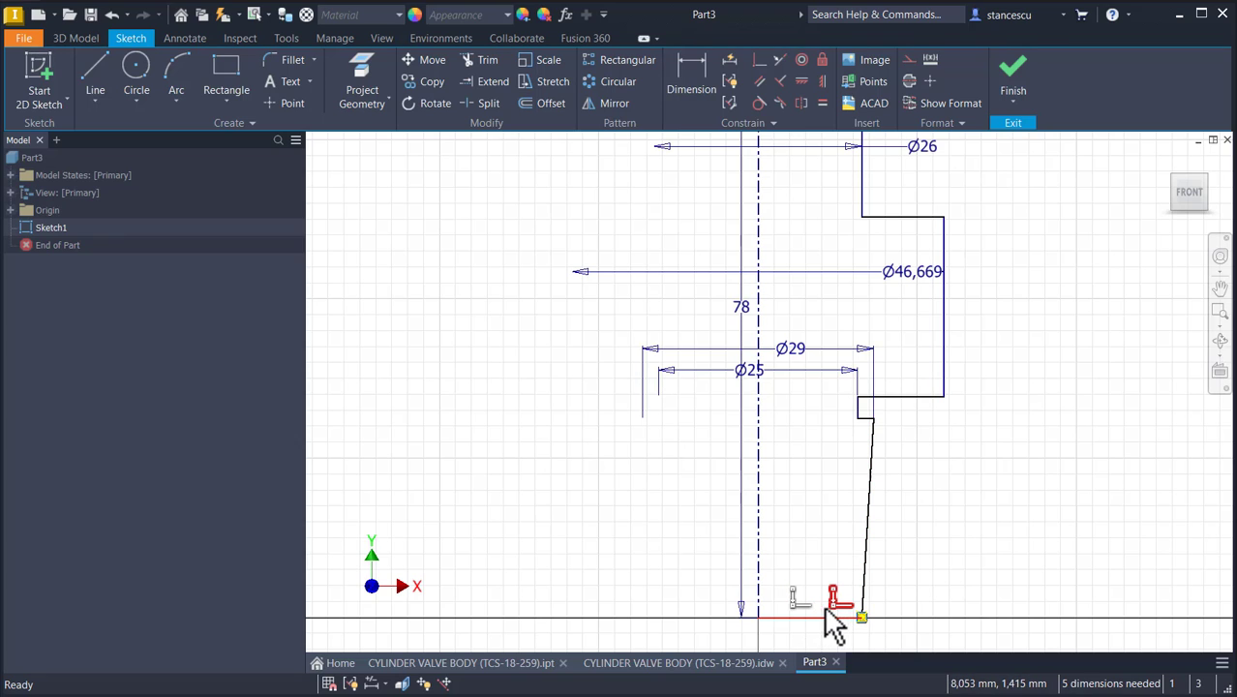
click(987, 515)
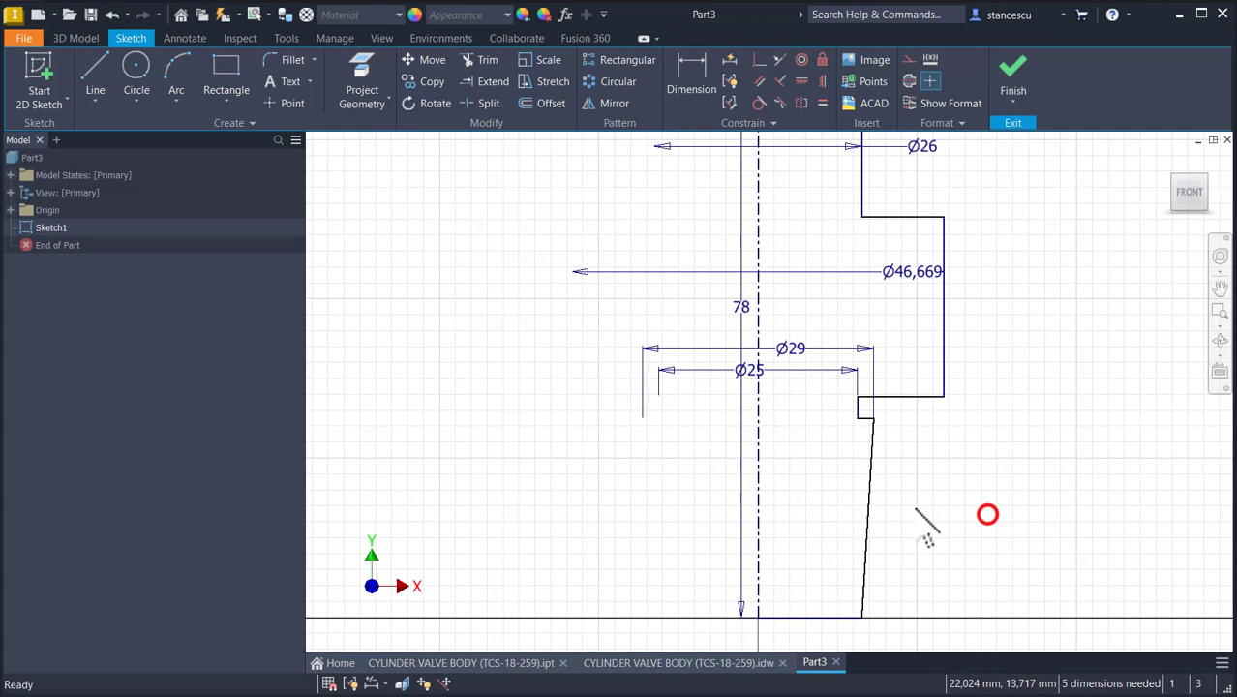
Step: Dimension the lower end of the slanted line about the centerline as a 26 mm diameter
click(674, 94)
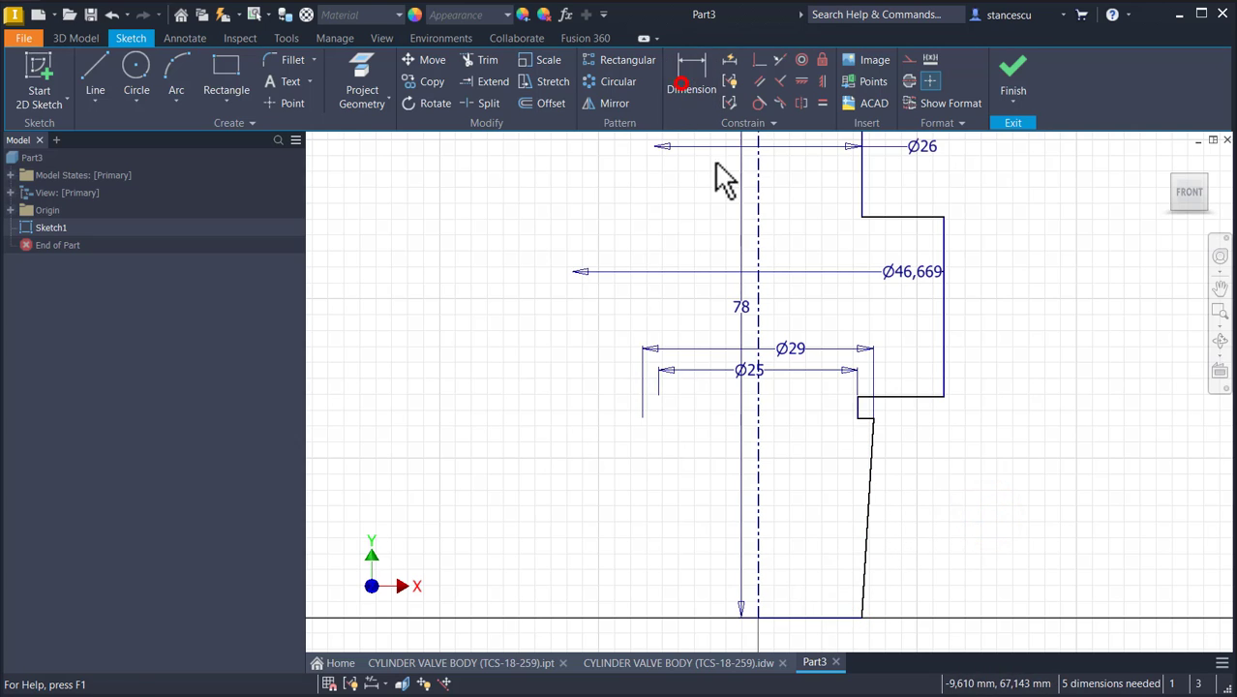
click(862, 618)
click(757, 582)
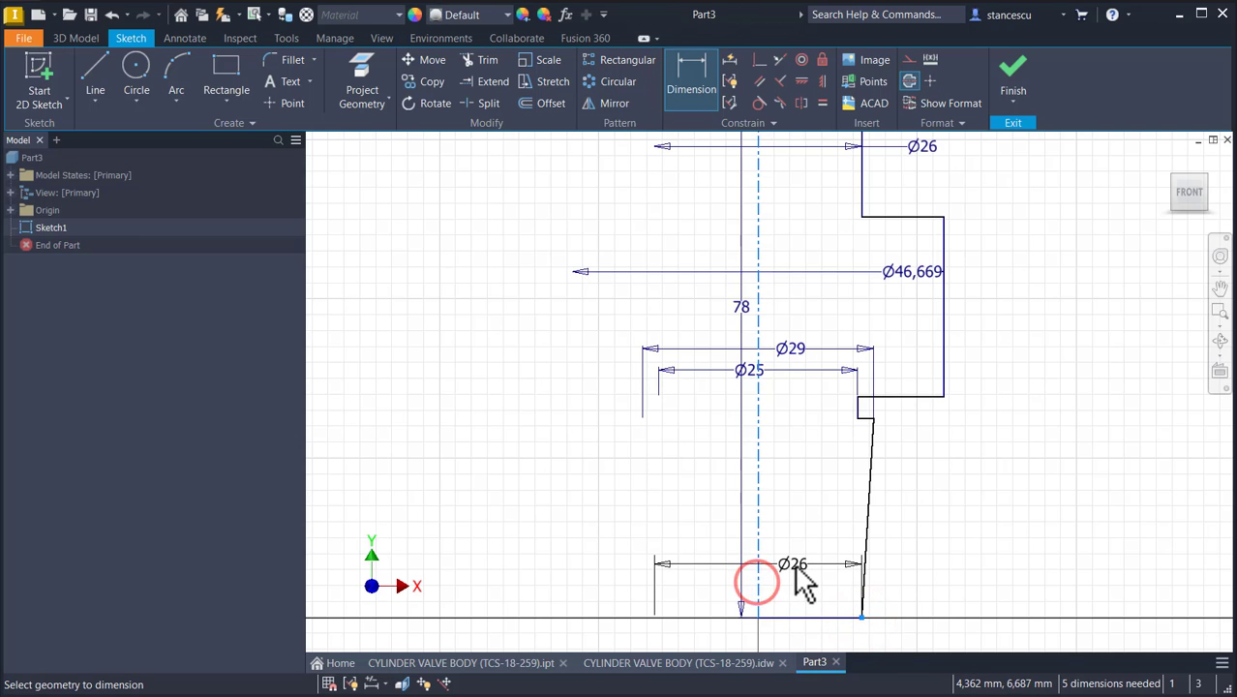
click(793, 571)
click(852, 630)
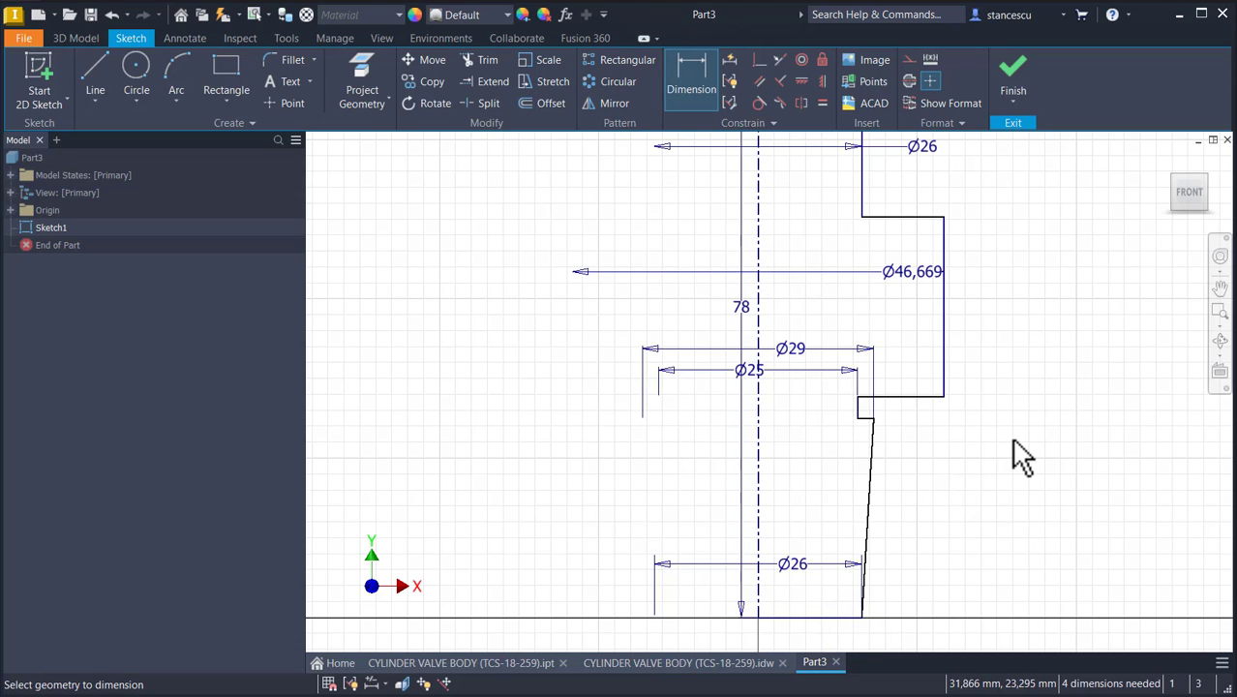
Step: Dimension the height from the profile's bottom edge to the underside of the widest step as 28 mm
click(924, 398)
click(833, 616)
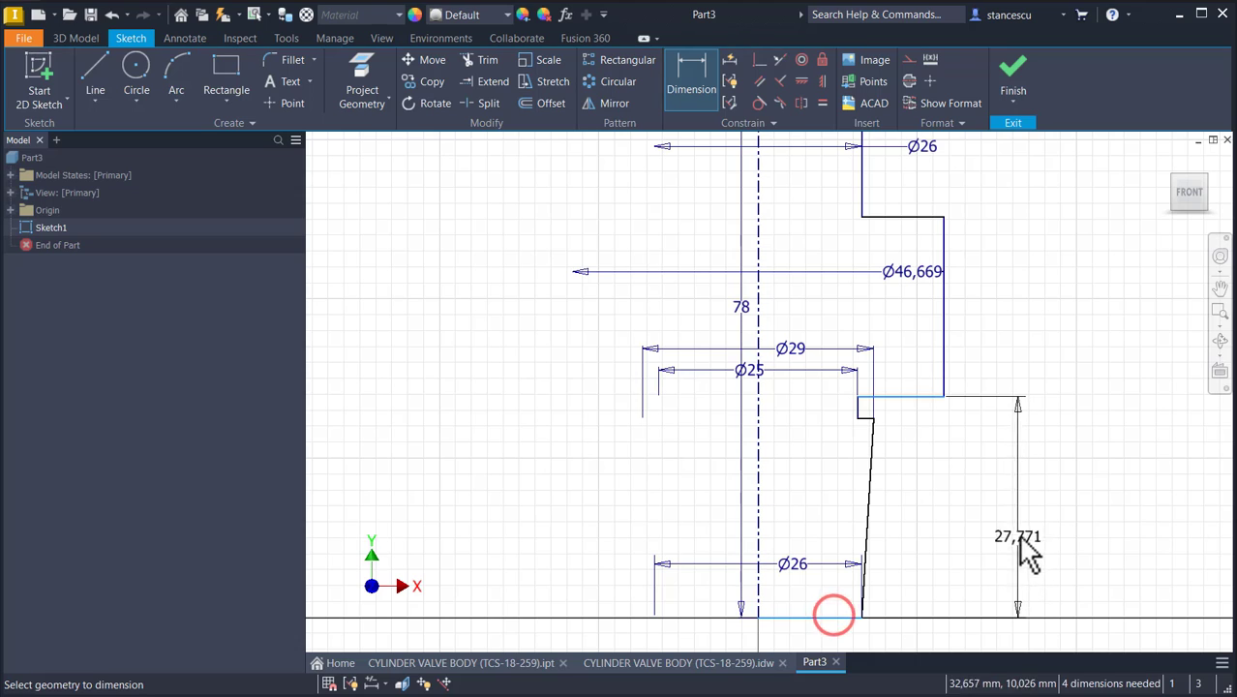
click(1024, 530)
text(28)
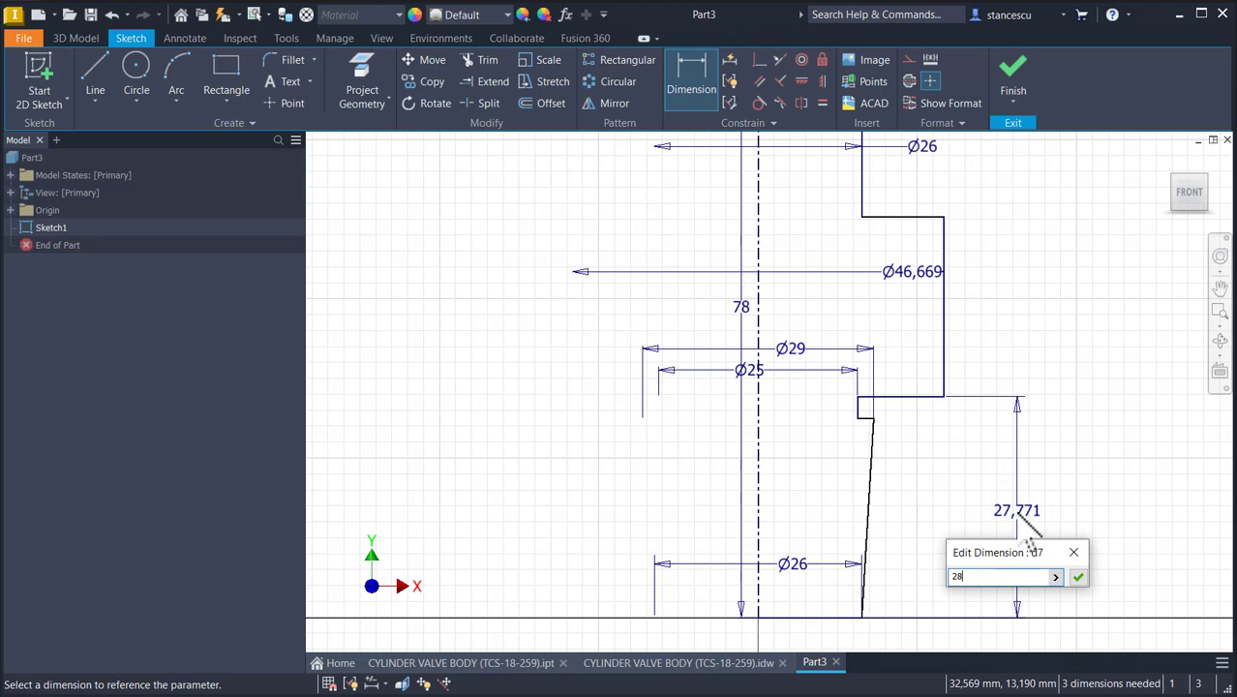
key(Return)
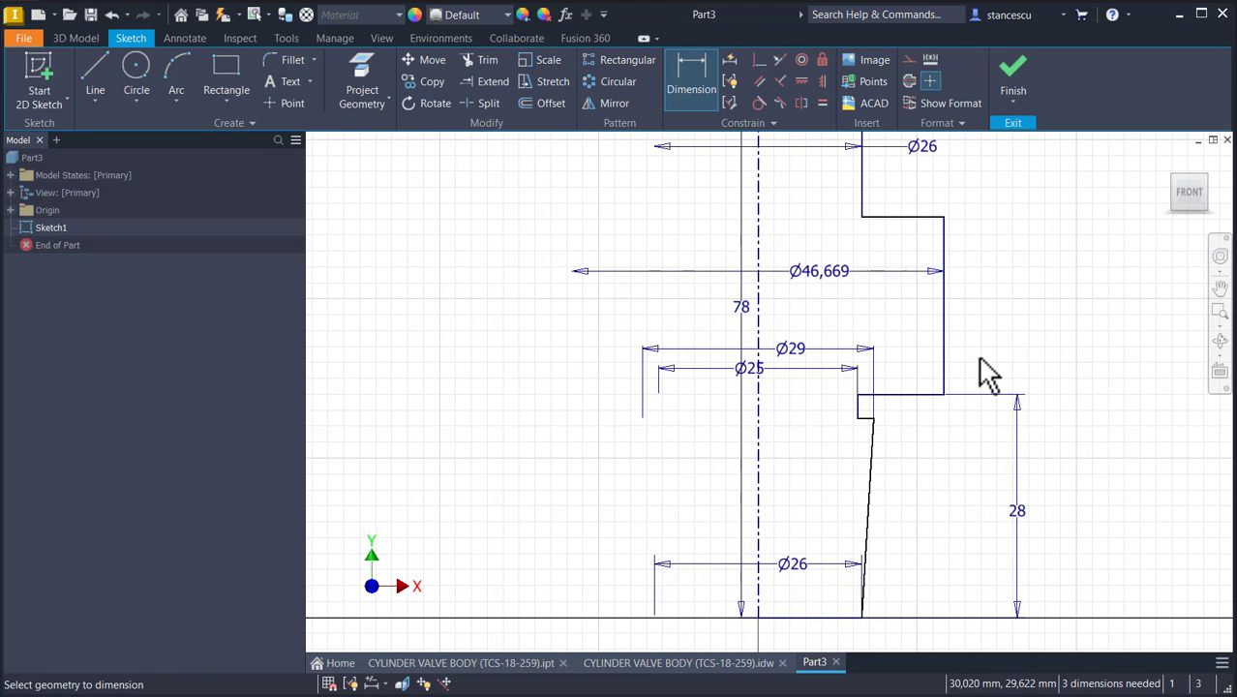
Step: Set the height of the widest step's outer vertical edge to 18 mm with a dimension
click(945, 325)
click(1006, 329)
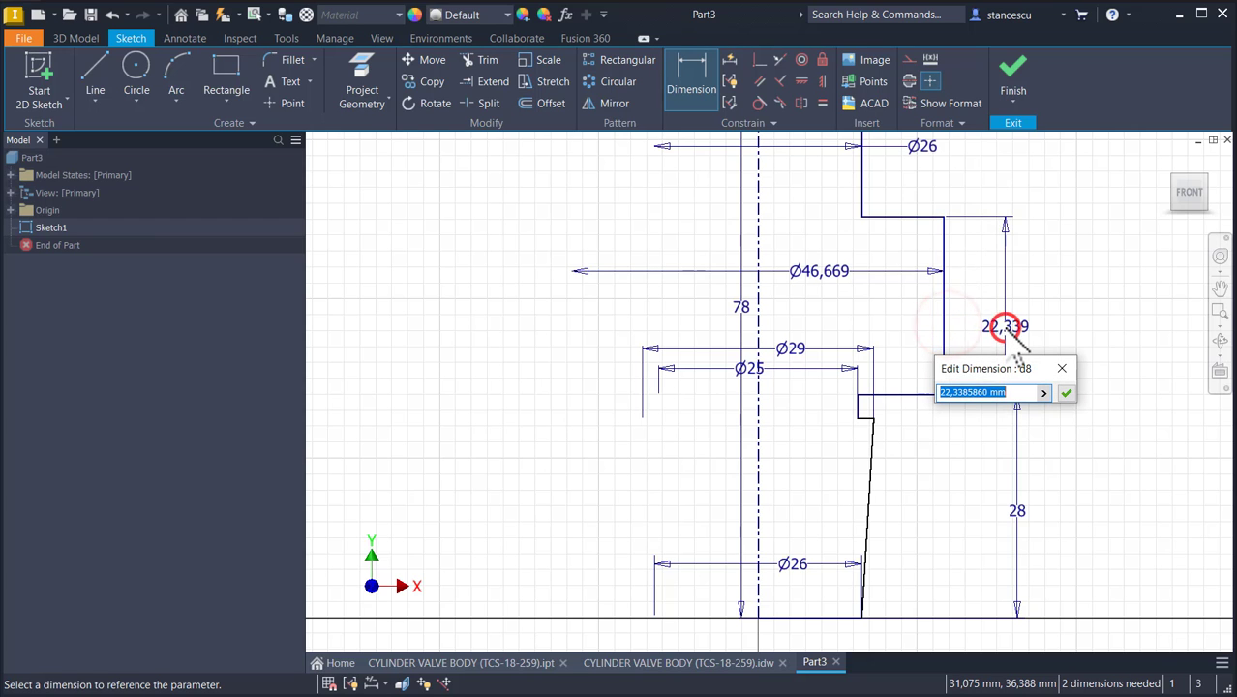
text(18)
key(Return)
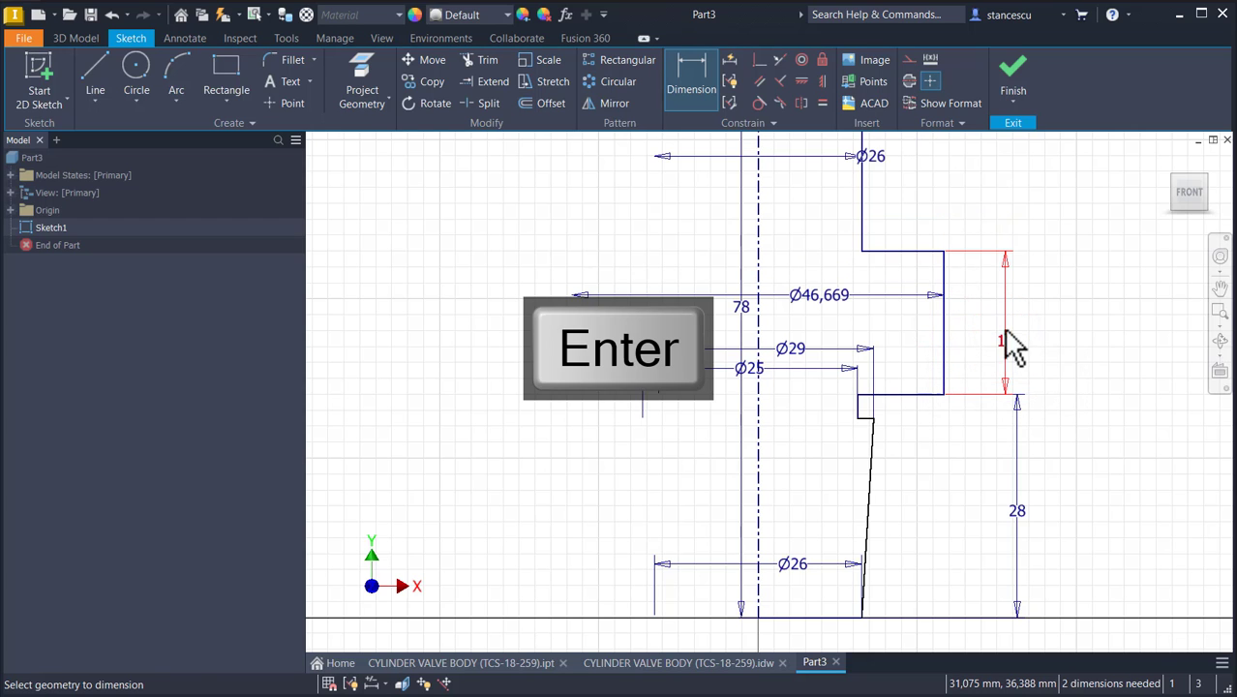
Step: Dimension the vertical outer edge of the uppermost step as 17 mm high
middle_drag(1016, 206, 1045, 382)
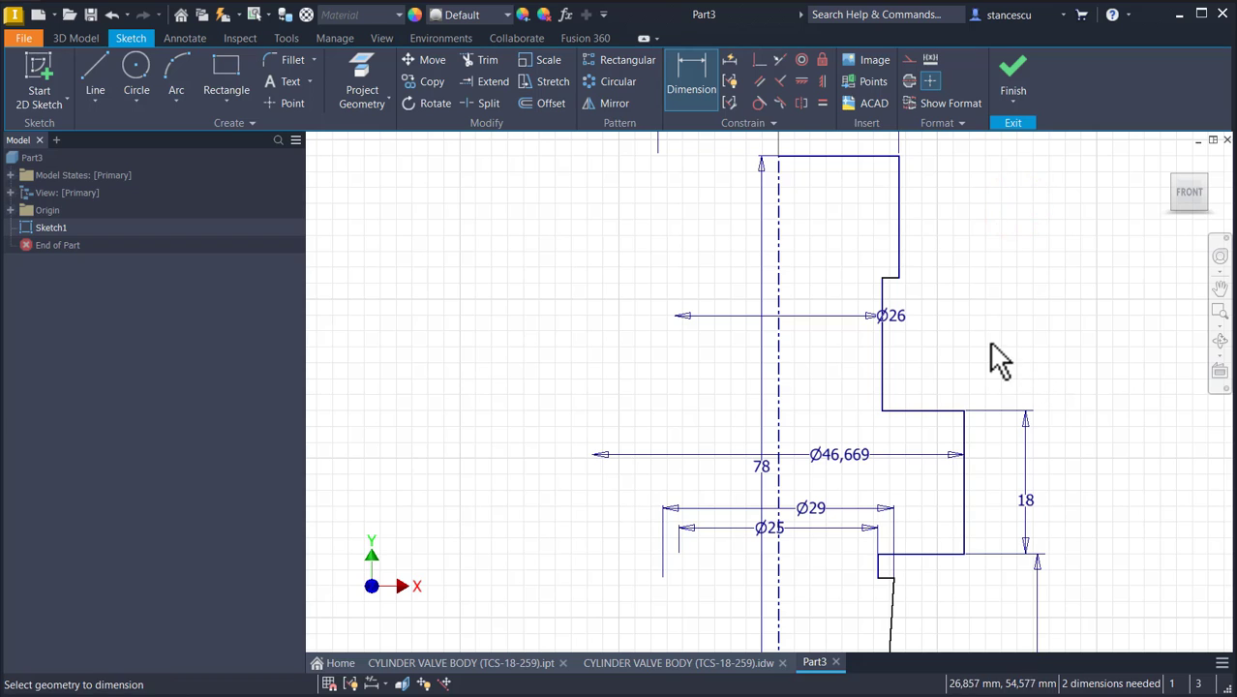
middle_drag(1000, 281, 986, 362)
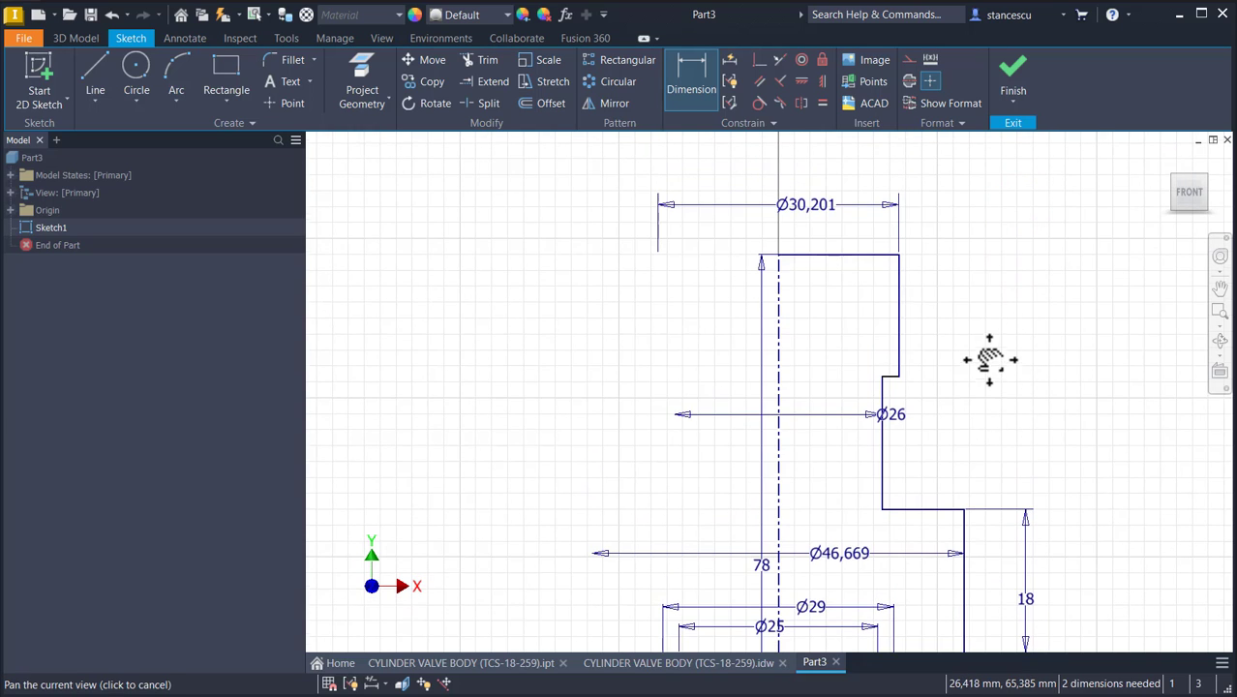
click(900, 305)
click(979, 313)
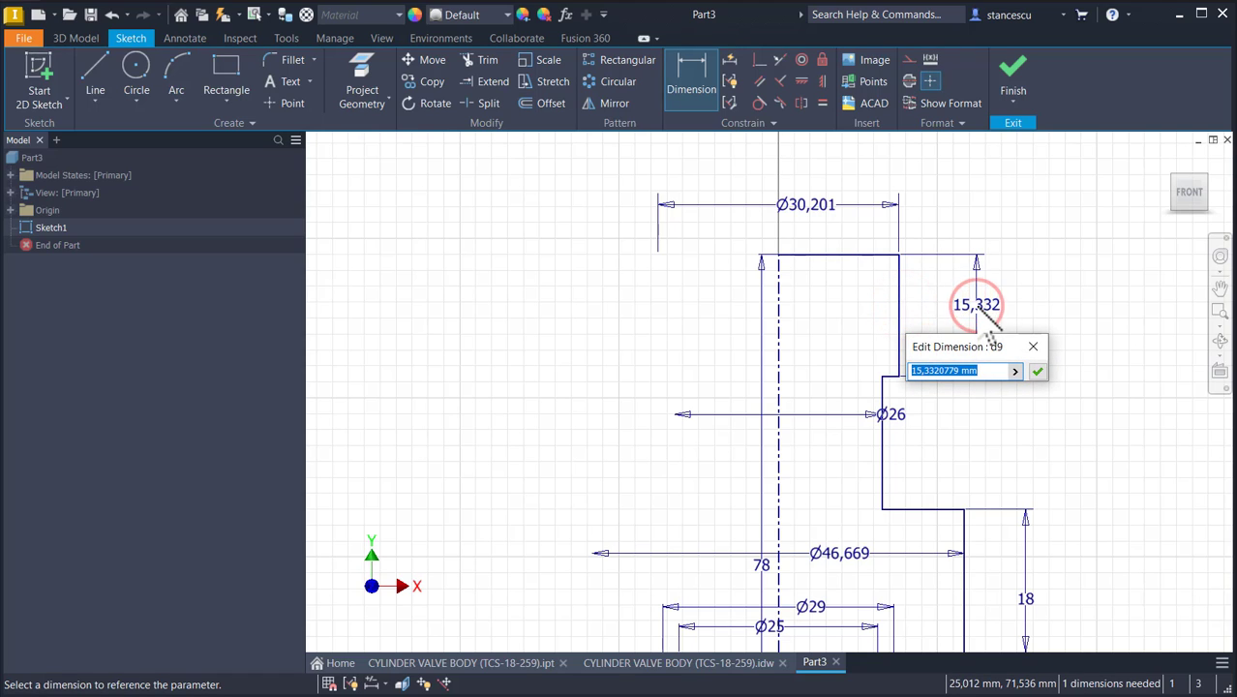
text(1)
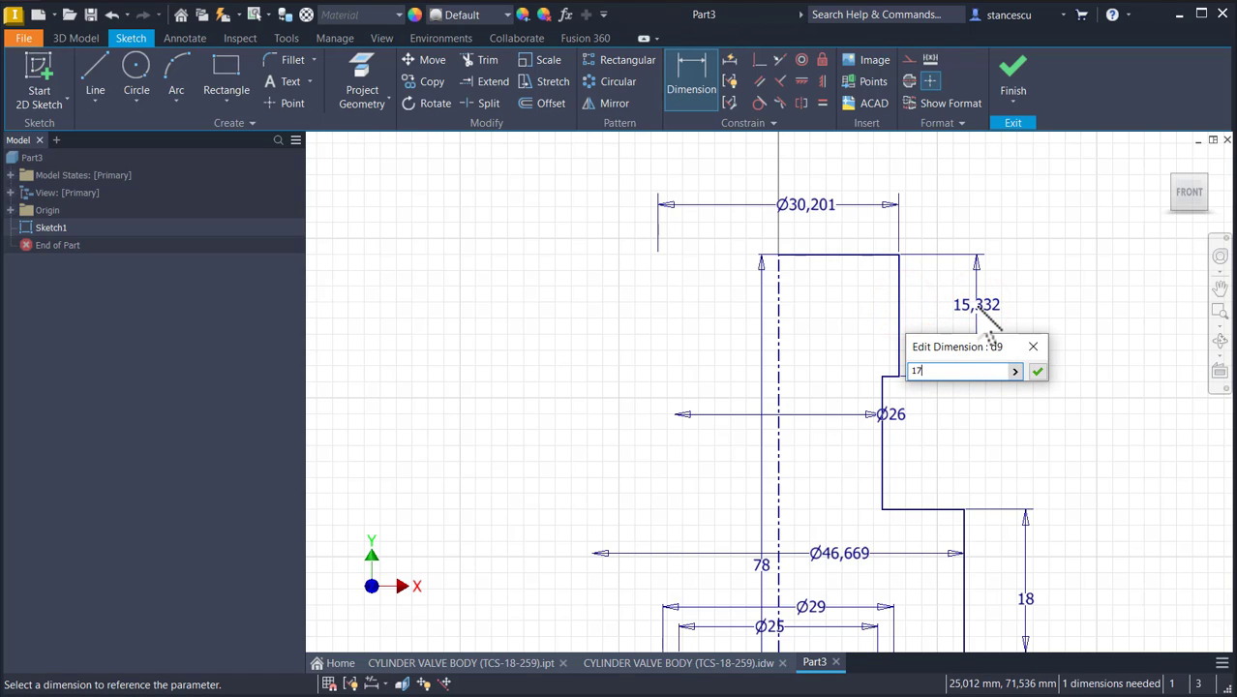
text(7)
key(Return)
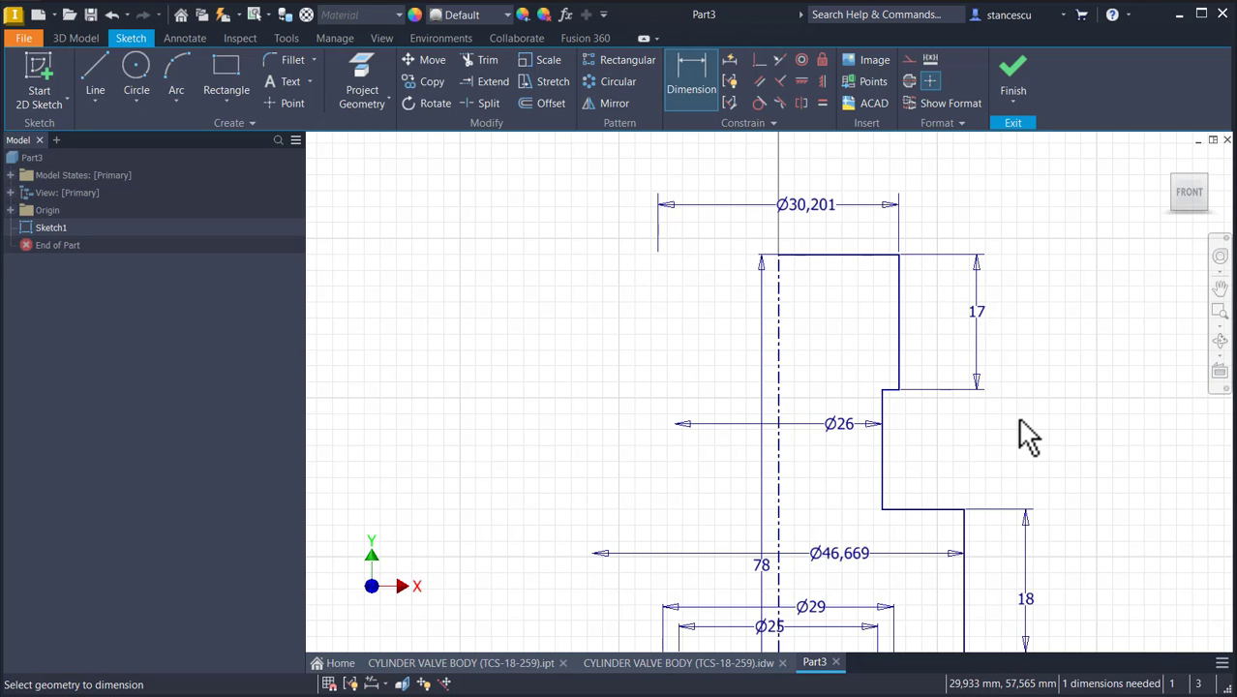
key(Num_Lock)
Step: Dimension the short vertical edge of the groove under the widest step as 4 mm high
scroll(1030, 436, down, 2)
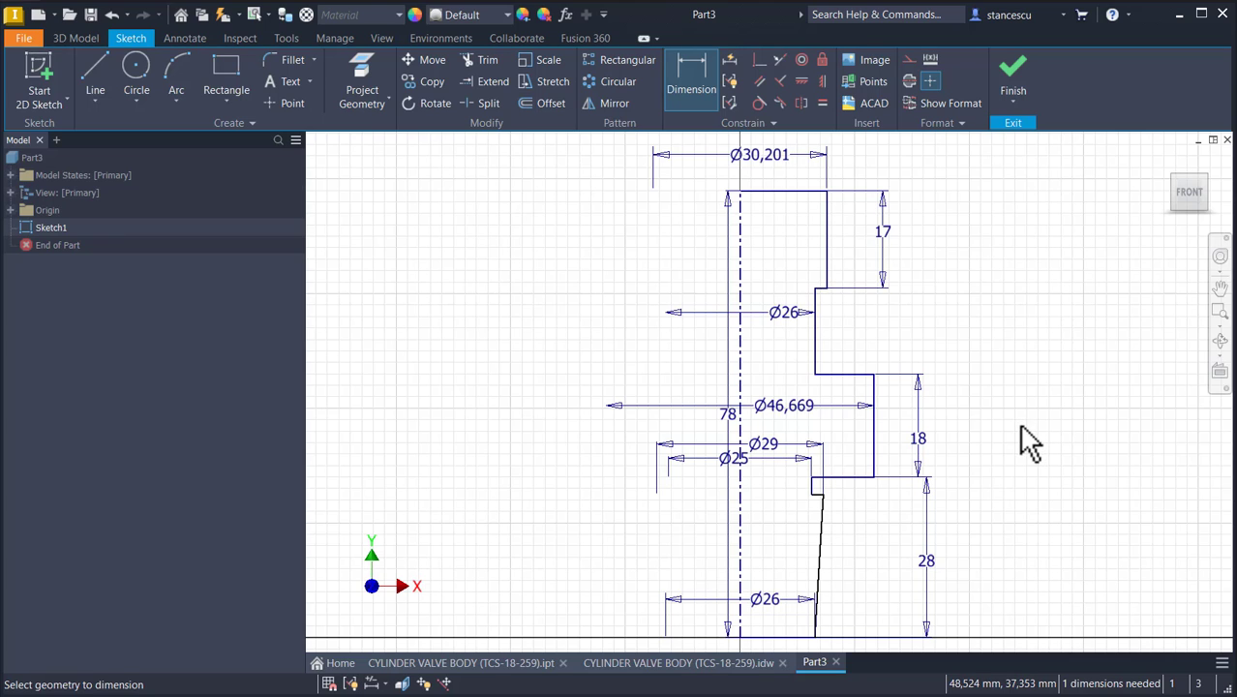
scroll(845, 515, up, 2)
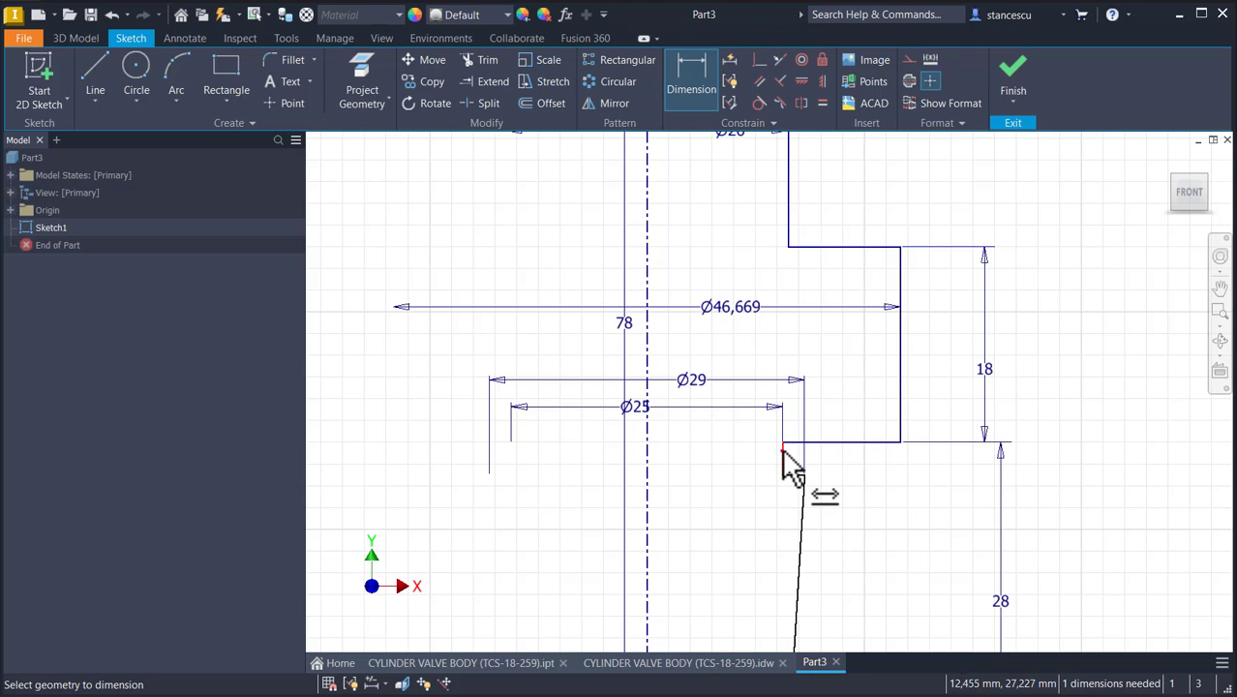
click(782, 450)
click(864, 470)
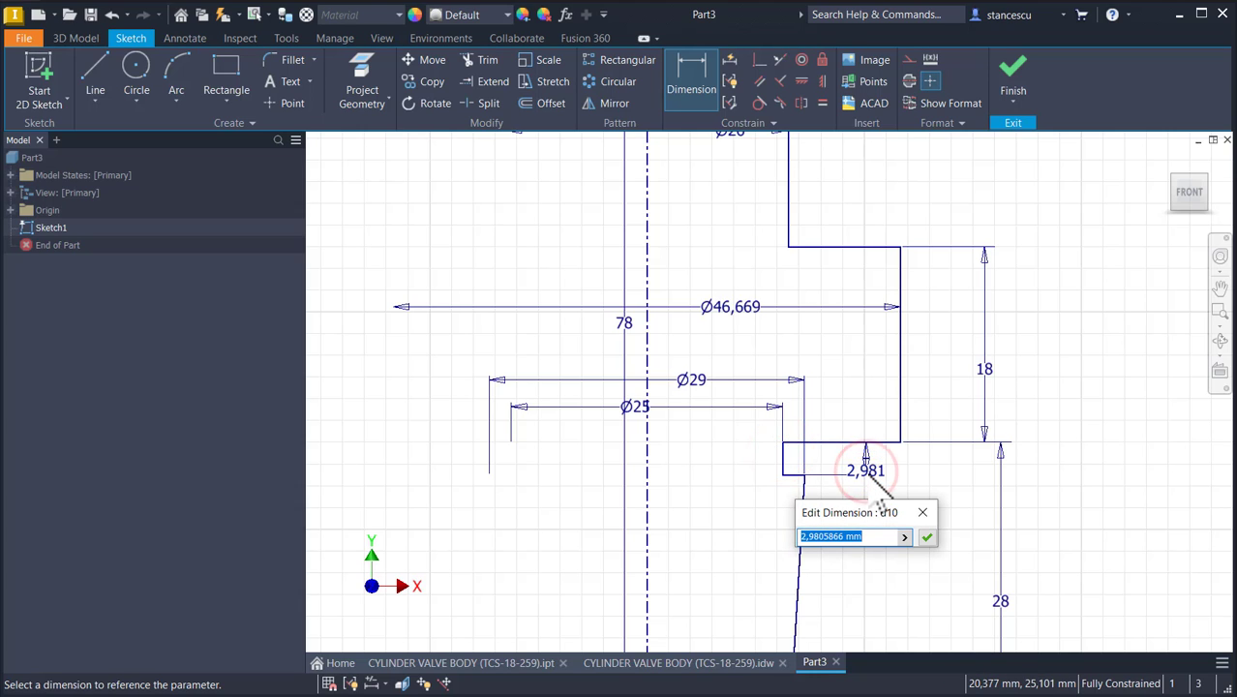
text(4)
key(Return)
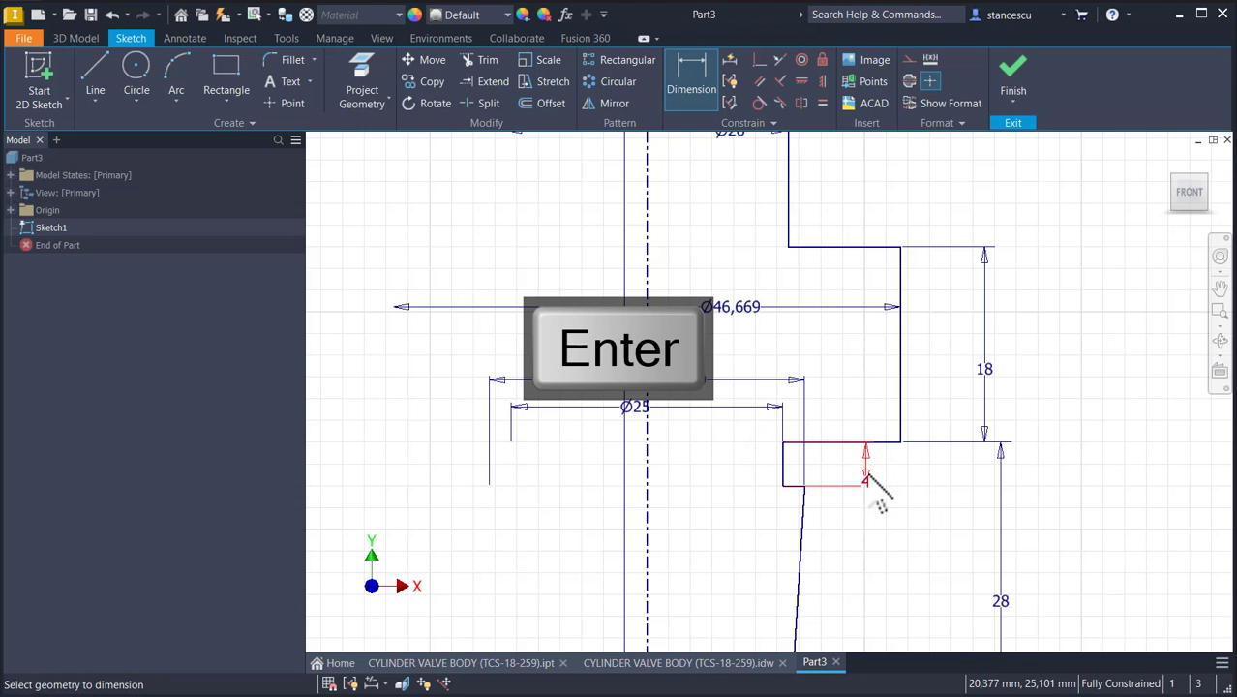
key(Home)
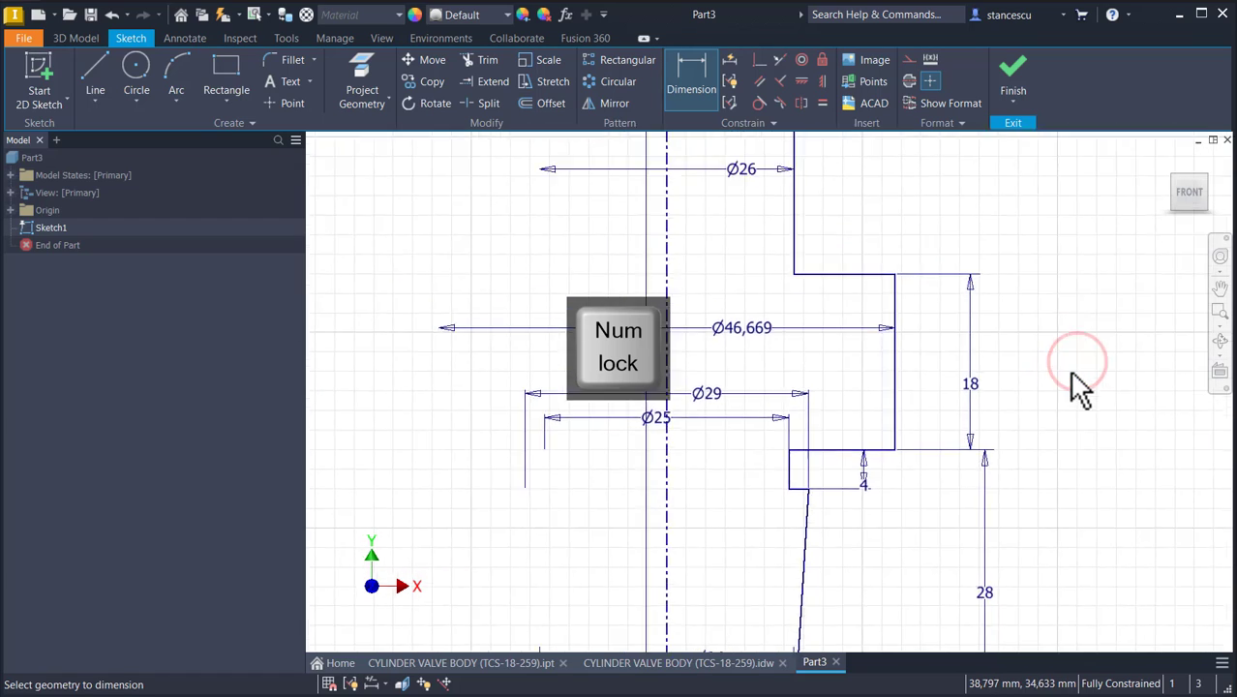
Step: Finish the profile sketch and revolve it a full turn around the centerline into a new solid
click(1012, 97)
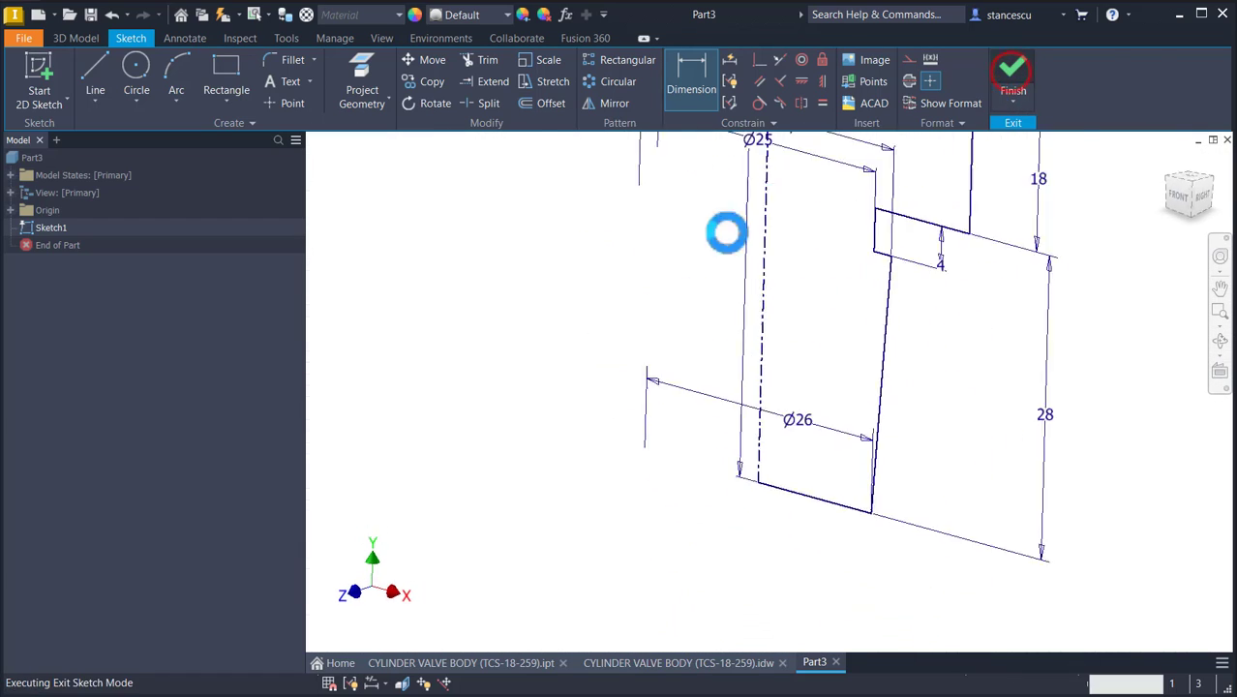
key(F6)
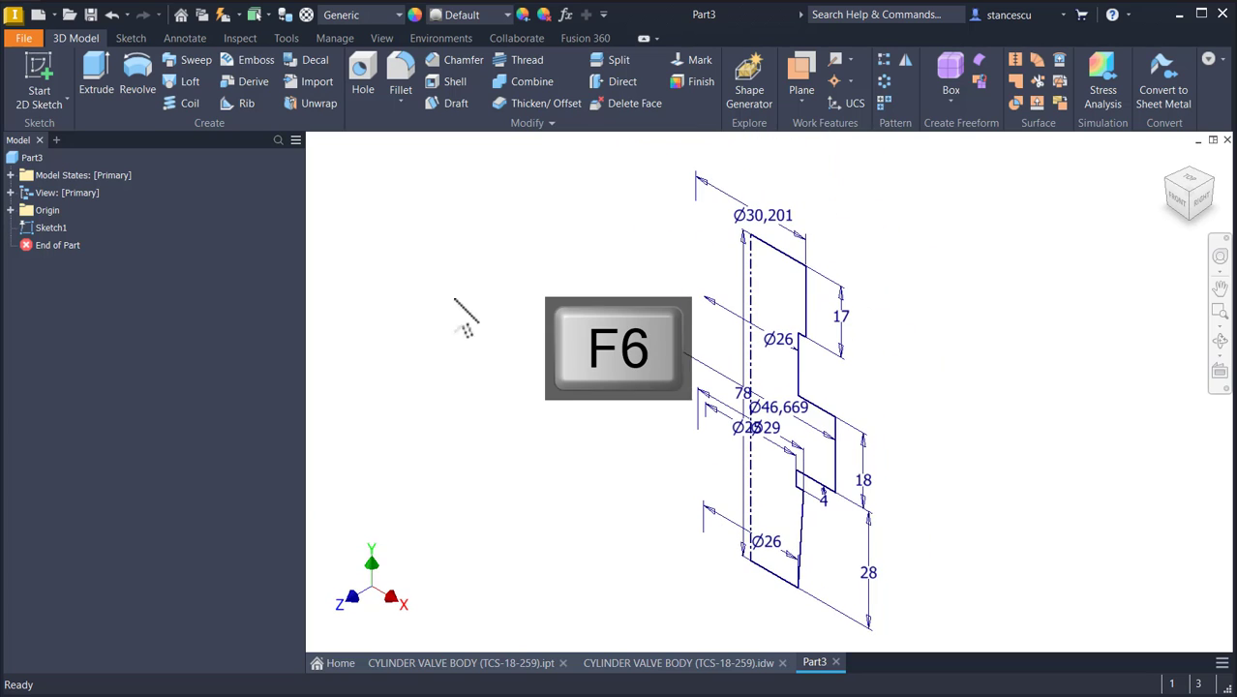
click(135, 78)
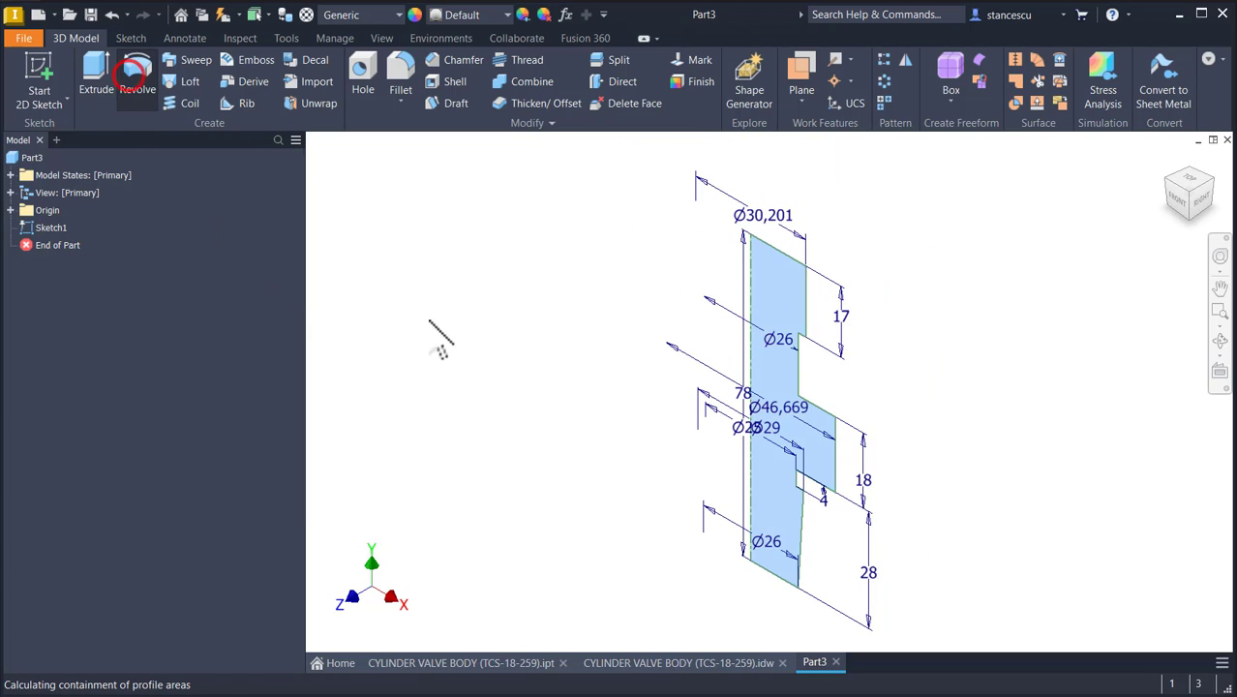
click(362, 409)
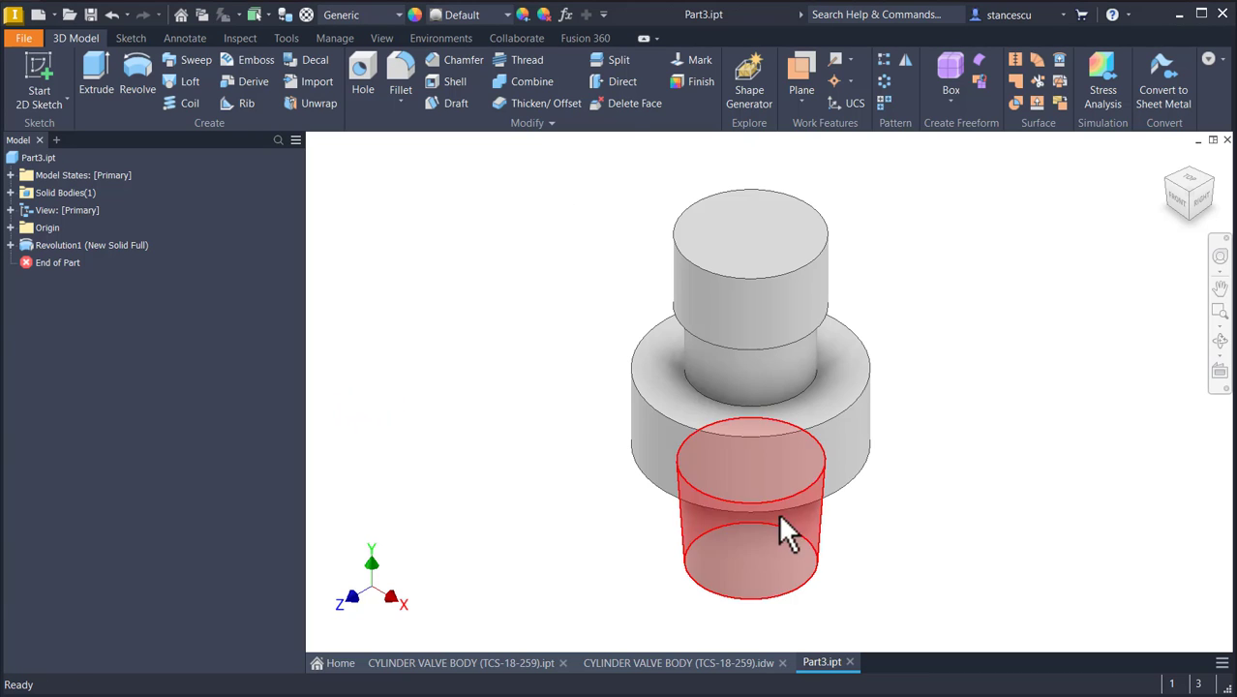
Step: Start a sketch on the flange's upper ring face and draw a four-sided polygon about 30 mm wide, centred on the origin
click(847, 401)
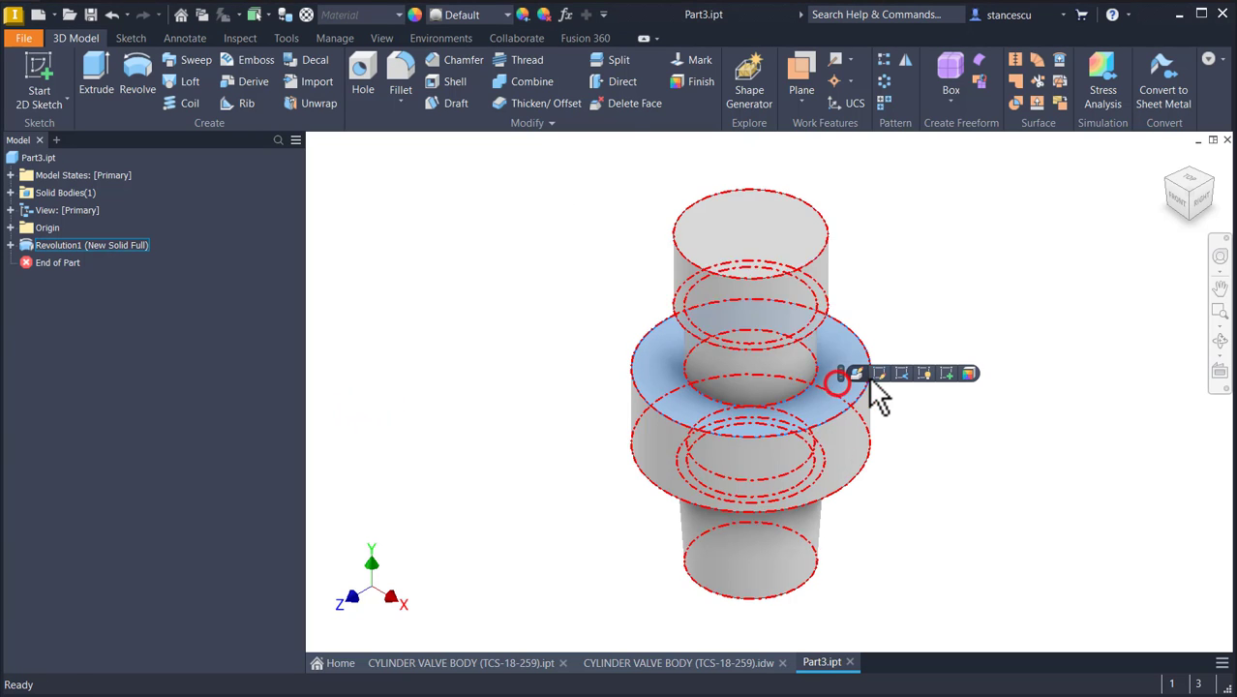
click(948, 373)
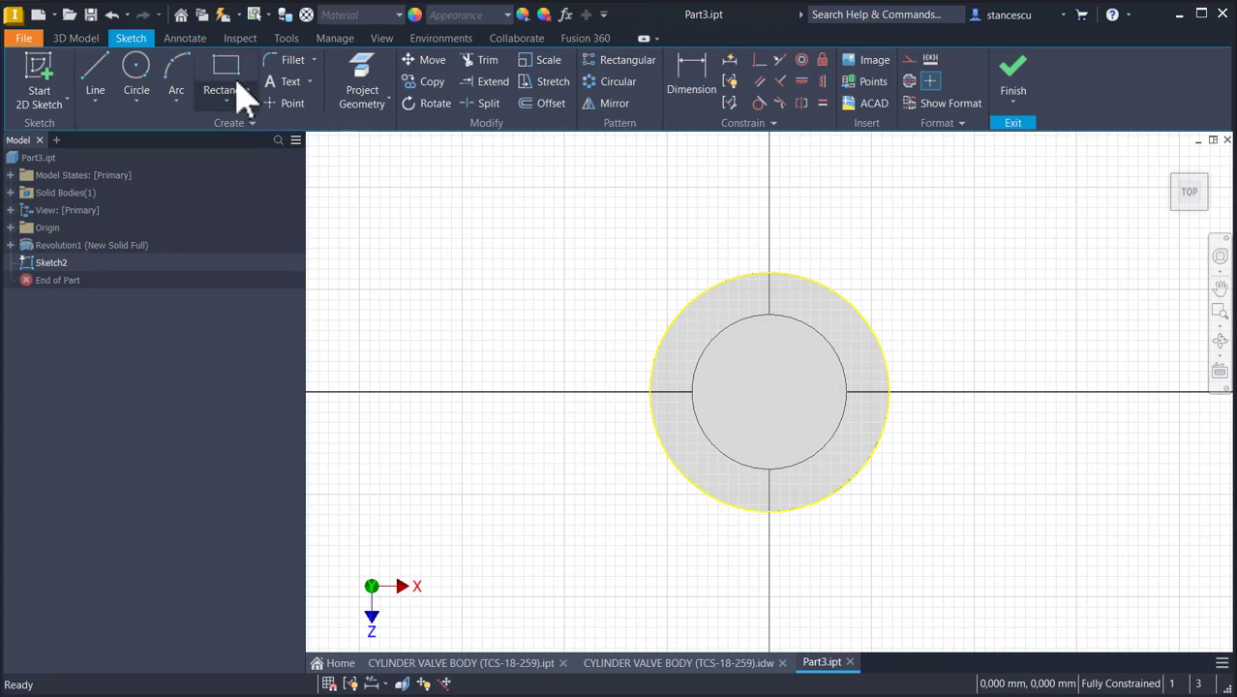
click(226, 104)
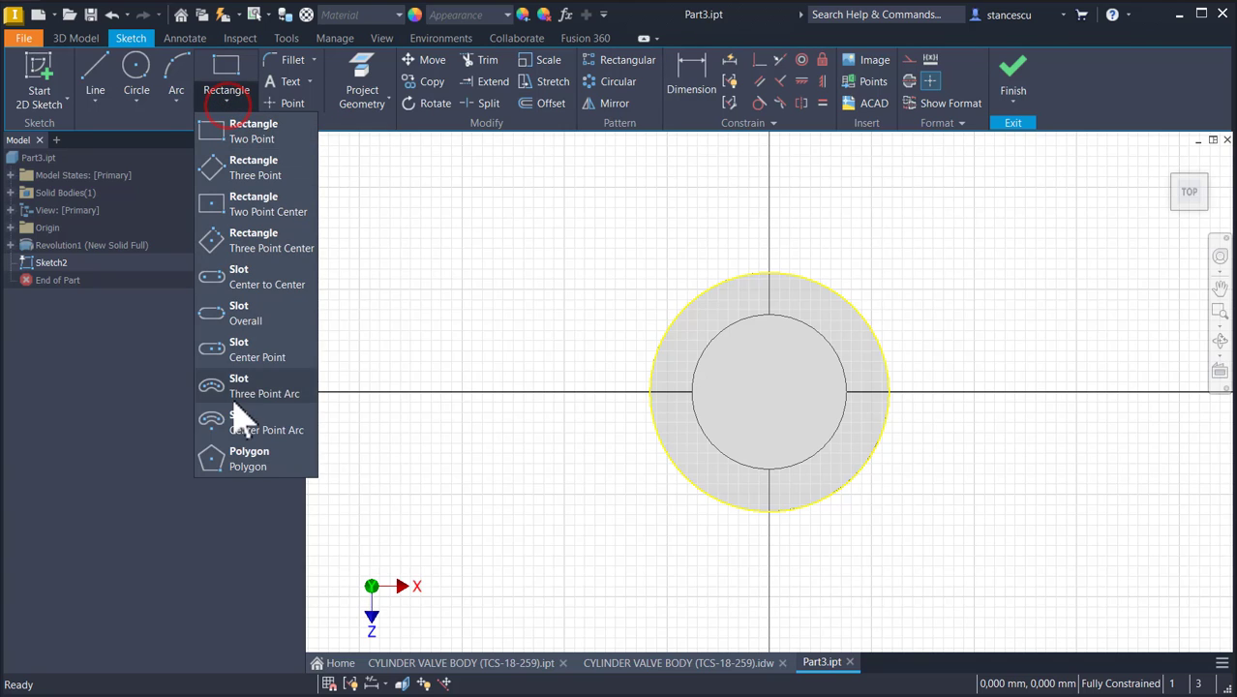
click(263, 461)
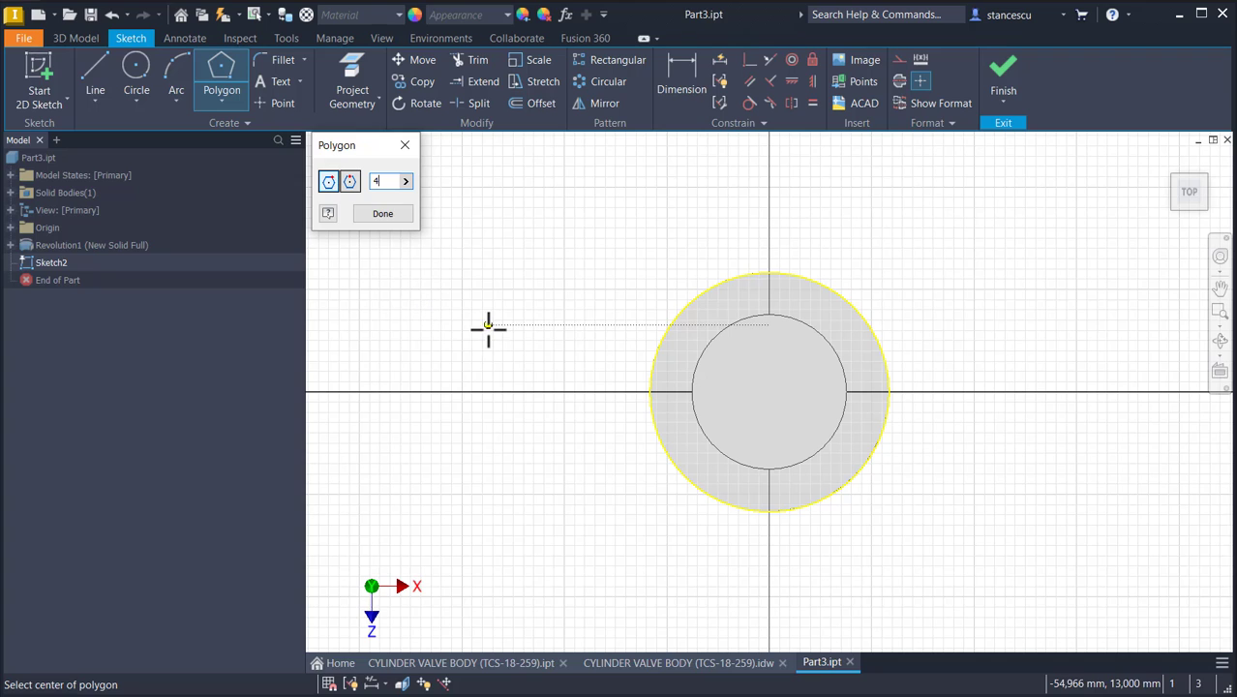
click(767, 392)
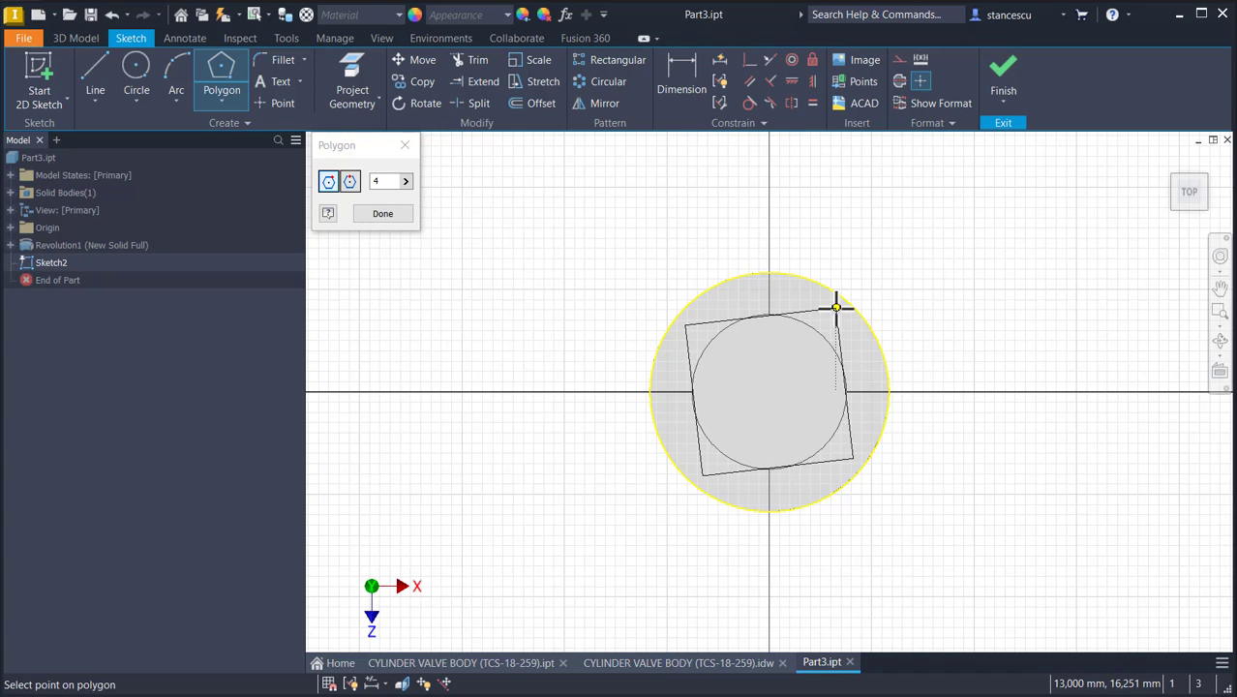
click(836, 308)
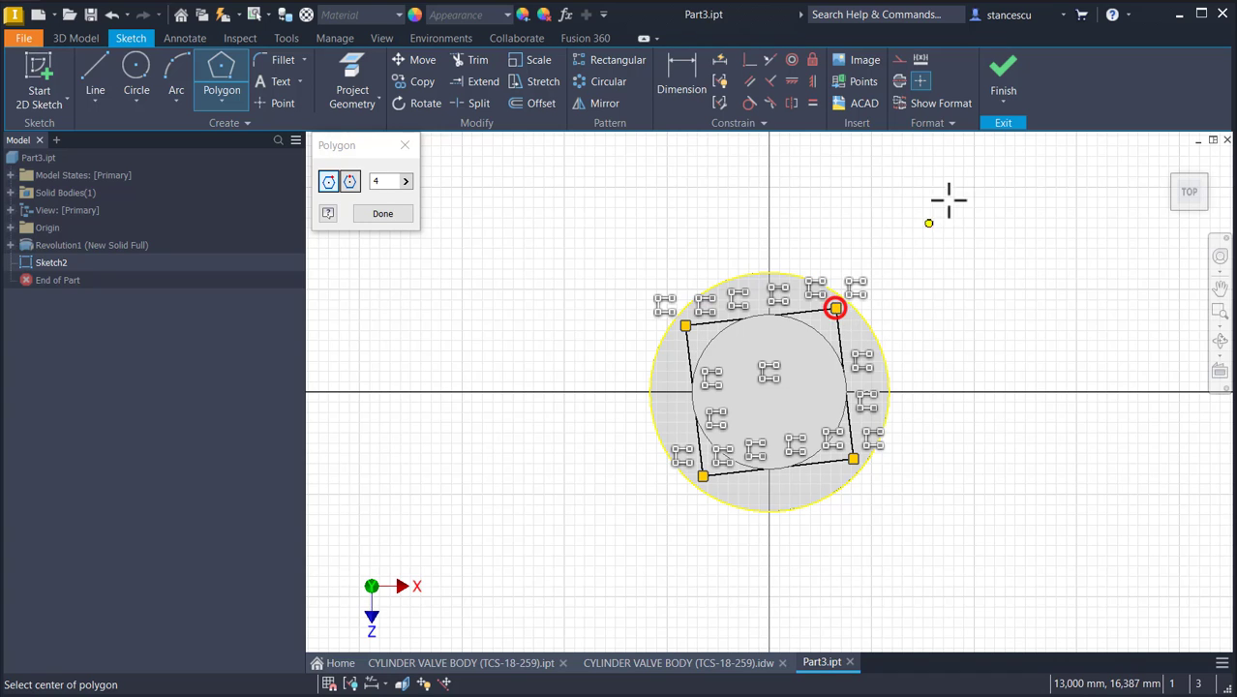
Step: Constrain the square's upper edge to be horizontal and dimension the distance between its two vertical sides as 33 mm
click(790, 81)
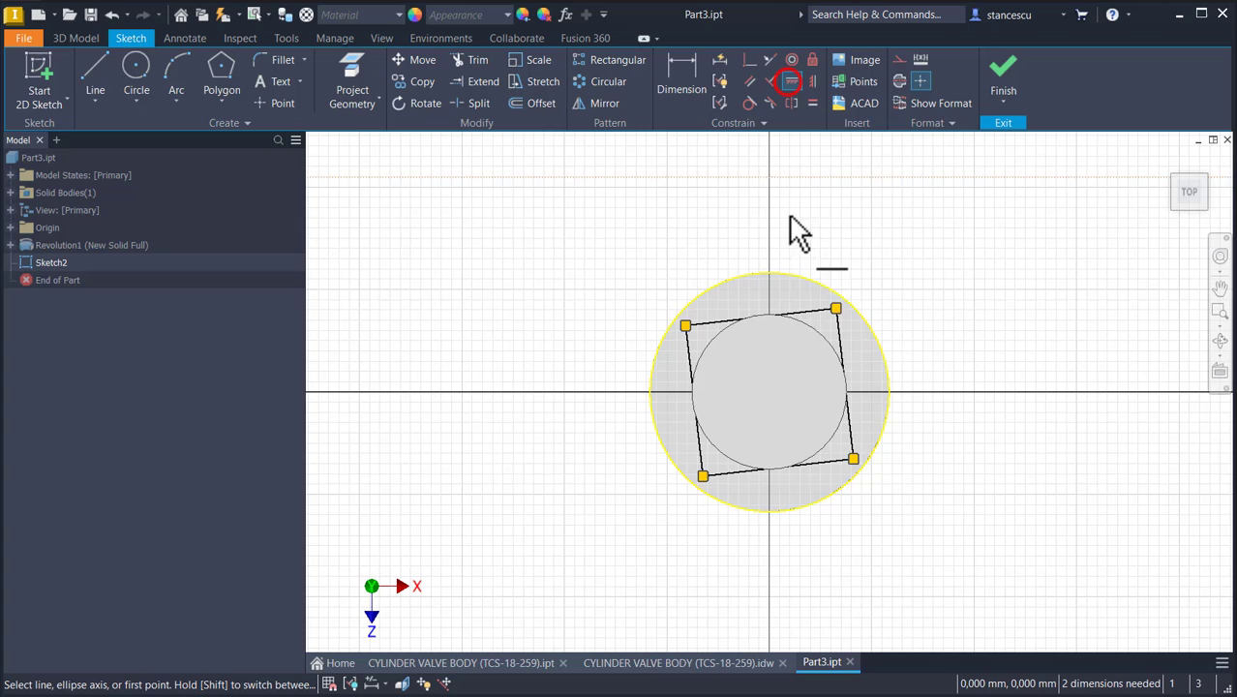
click(808, 313)
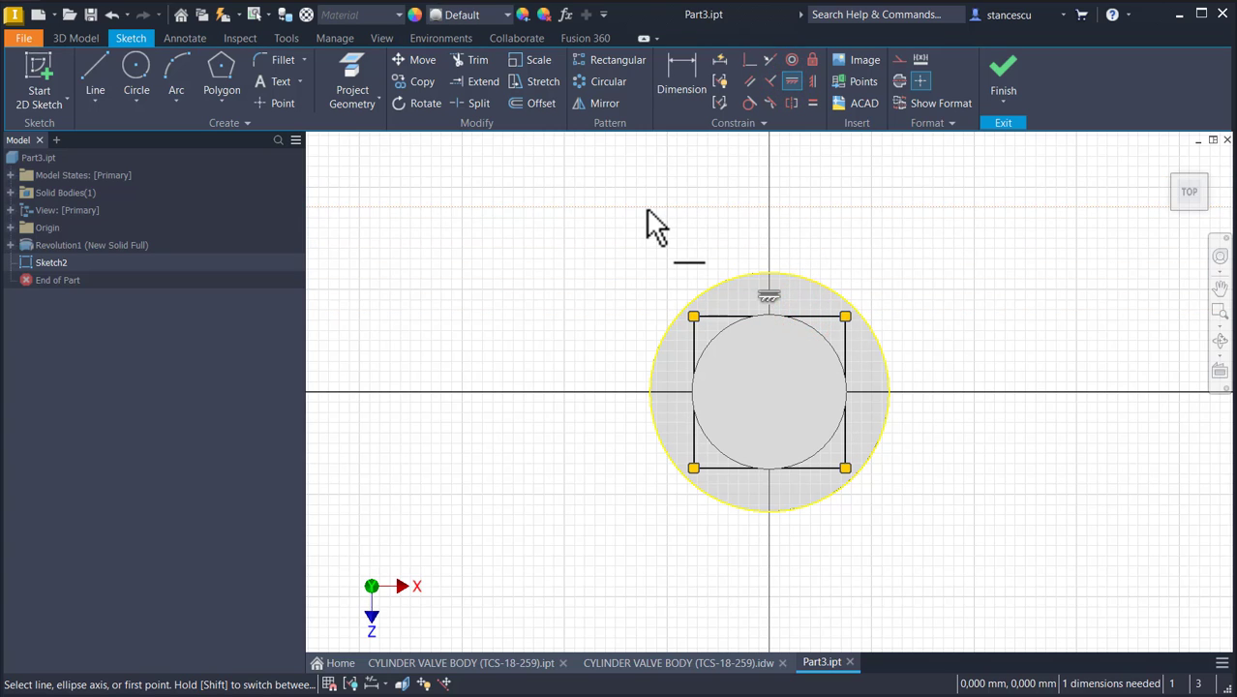
click(669, 76)
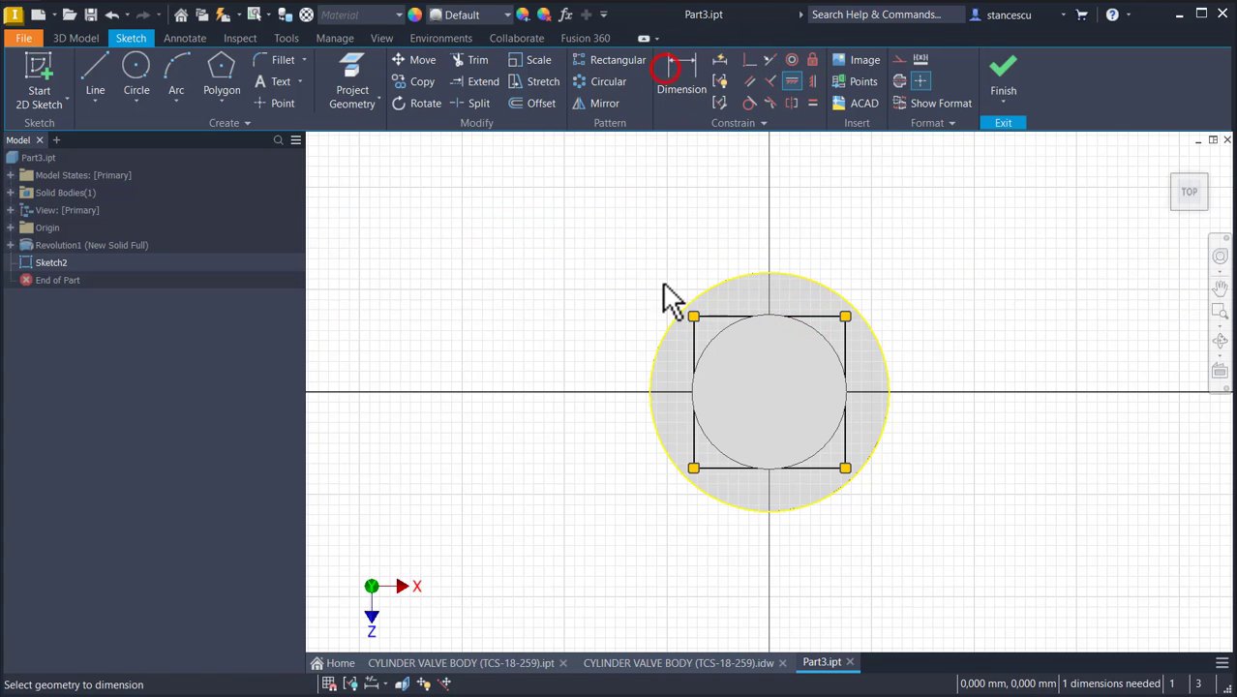
click(691, 346)
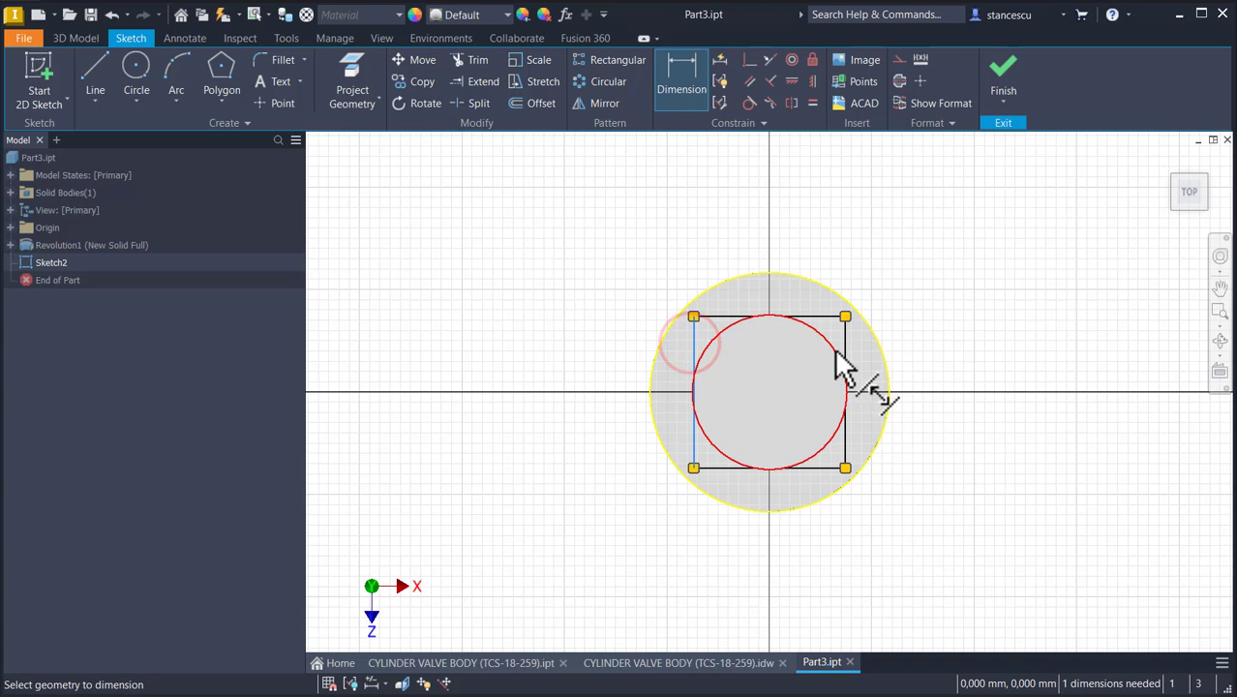
click(847, 351)
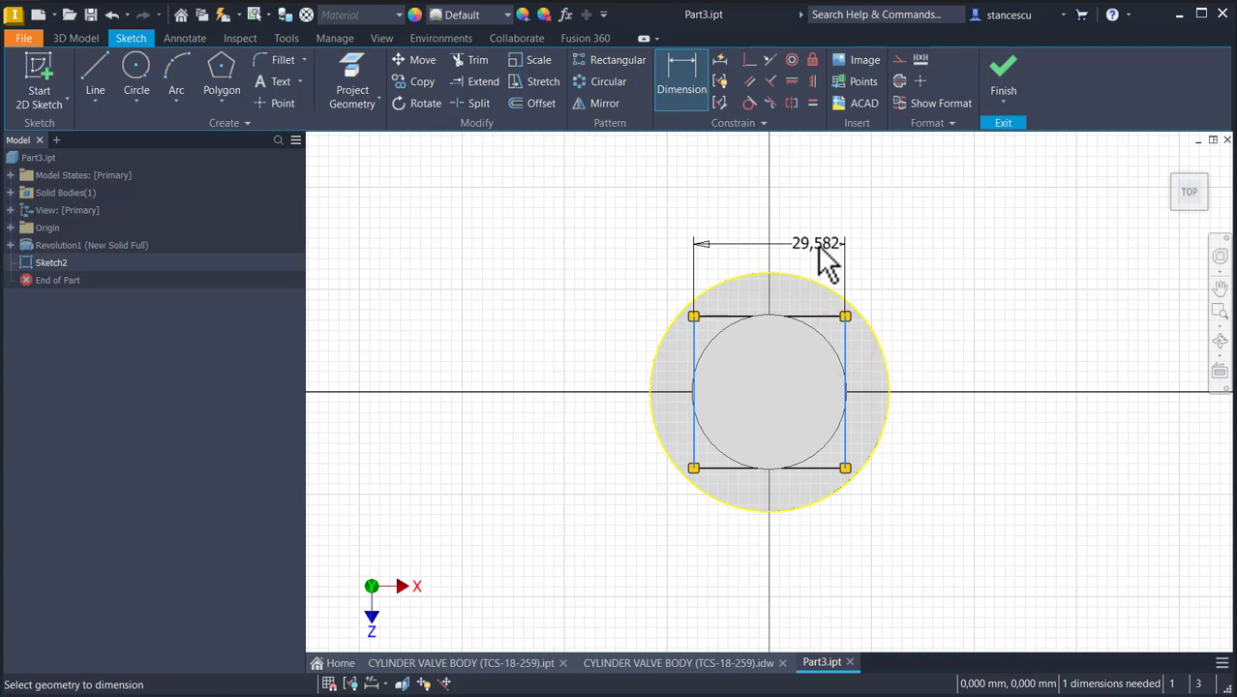
click(817, 243)
text(33)
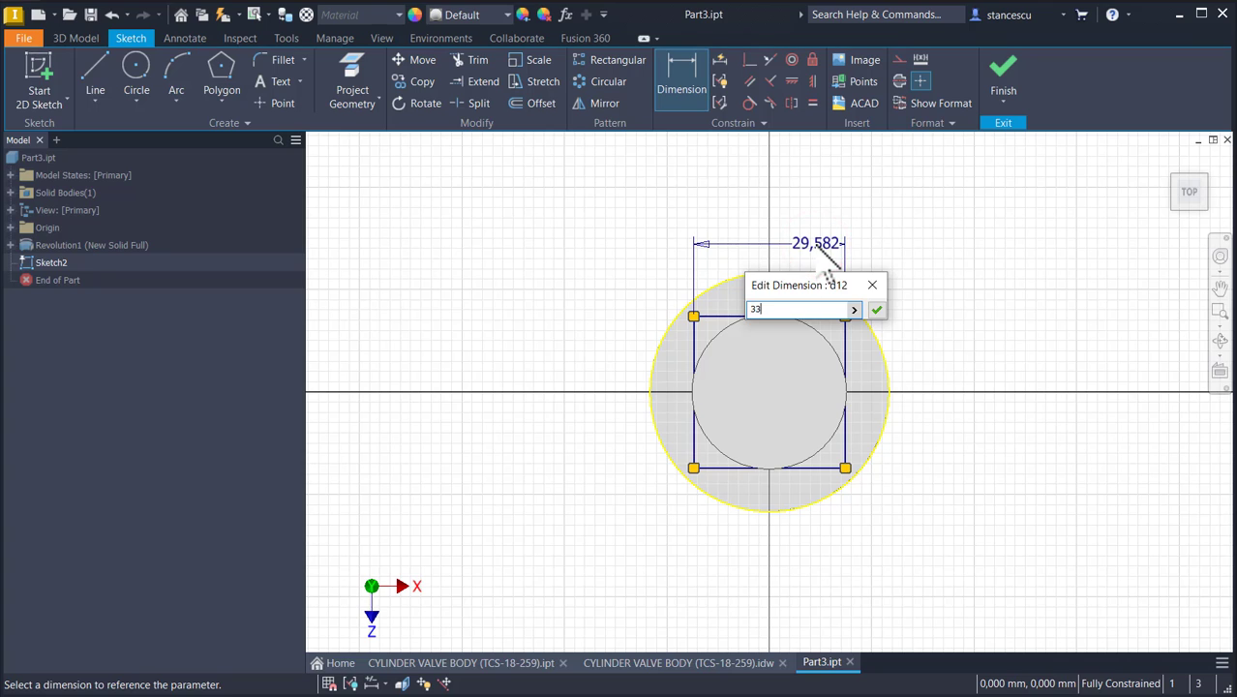
key(Return)
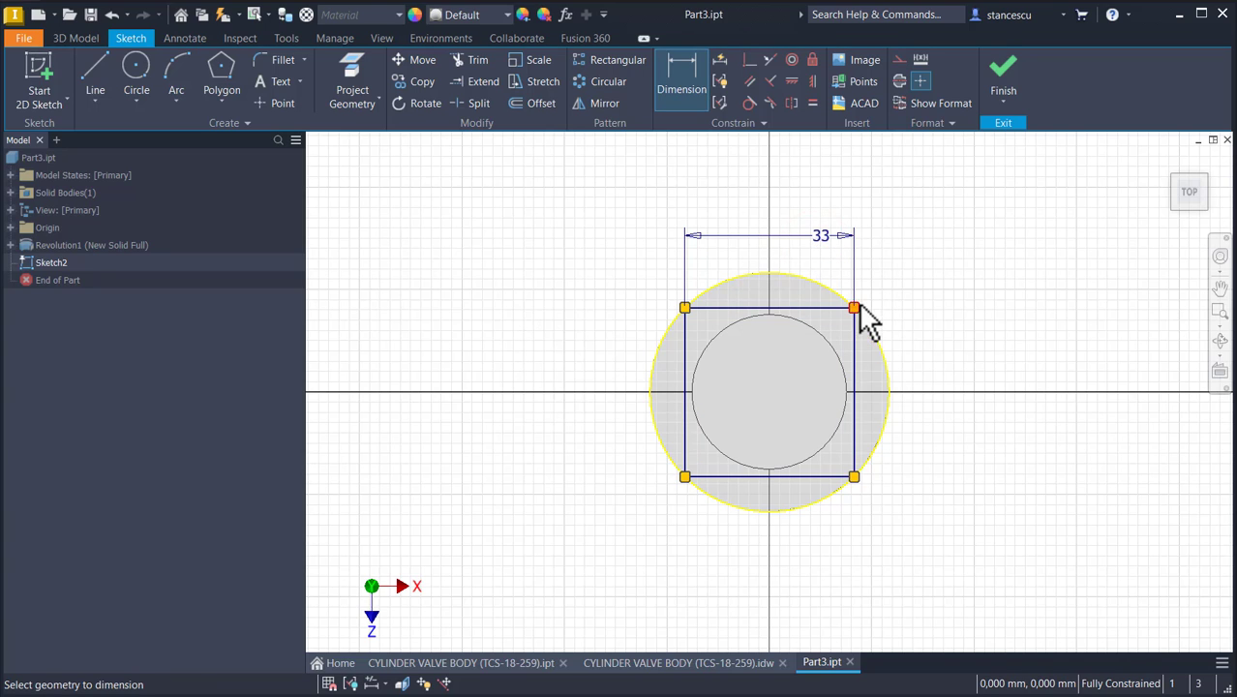
Step: Check the square's corner against the flange's outer circle and finish the sketch
scroll(871, 307, up, 5)
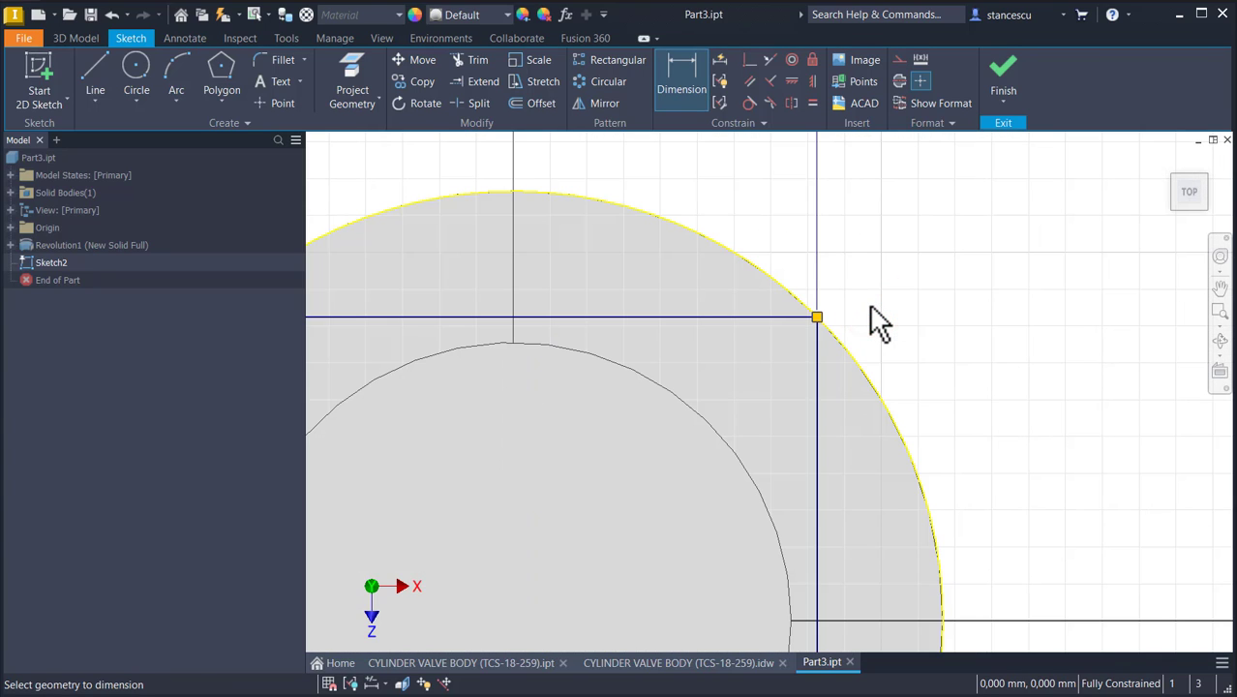
key(Escape)
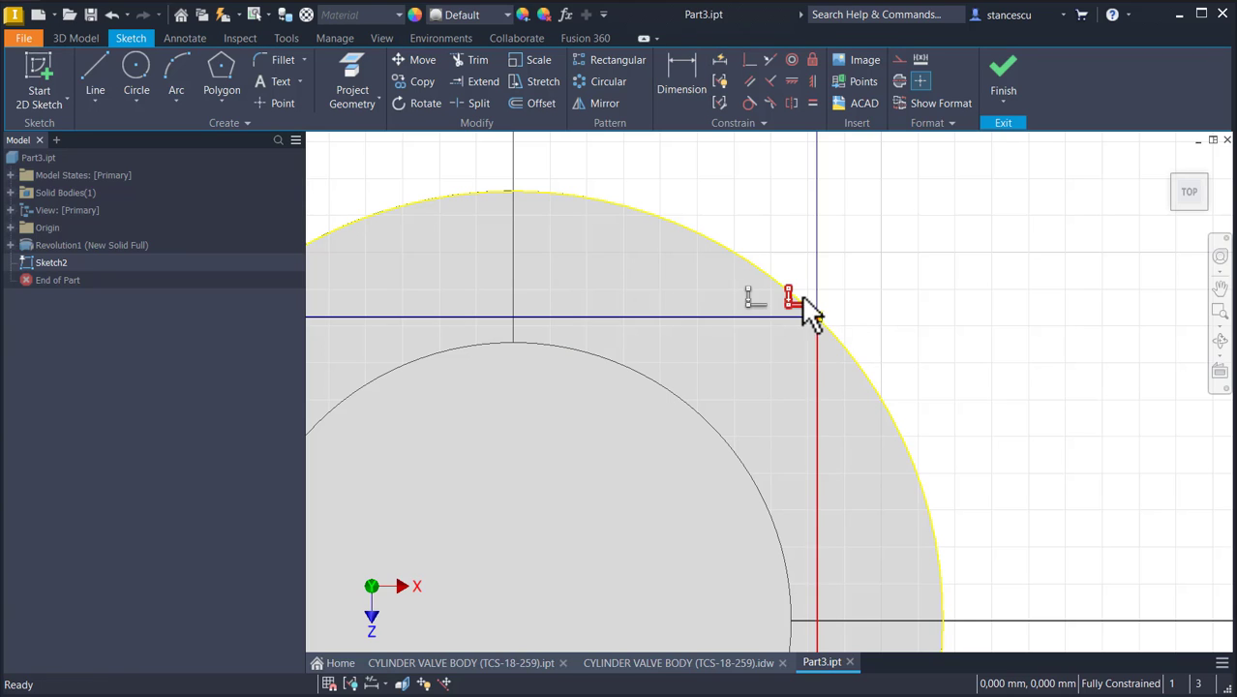
key(Num_Lock)
scroll(883, 338, down, 5)
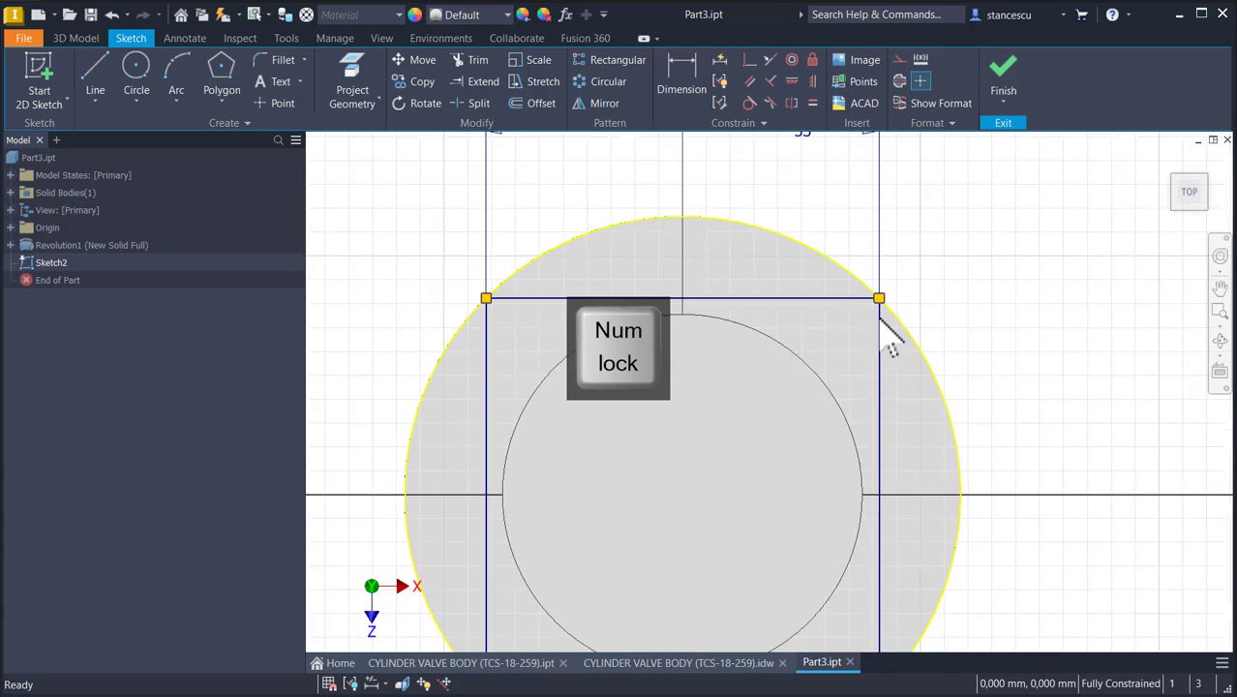
click(1003, 78)
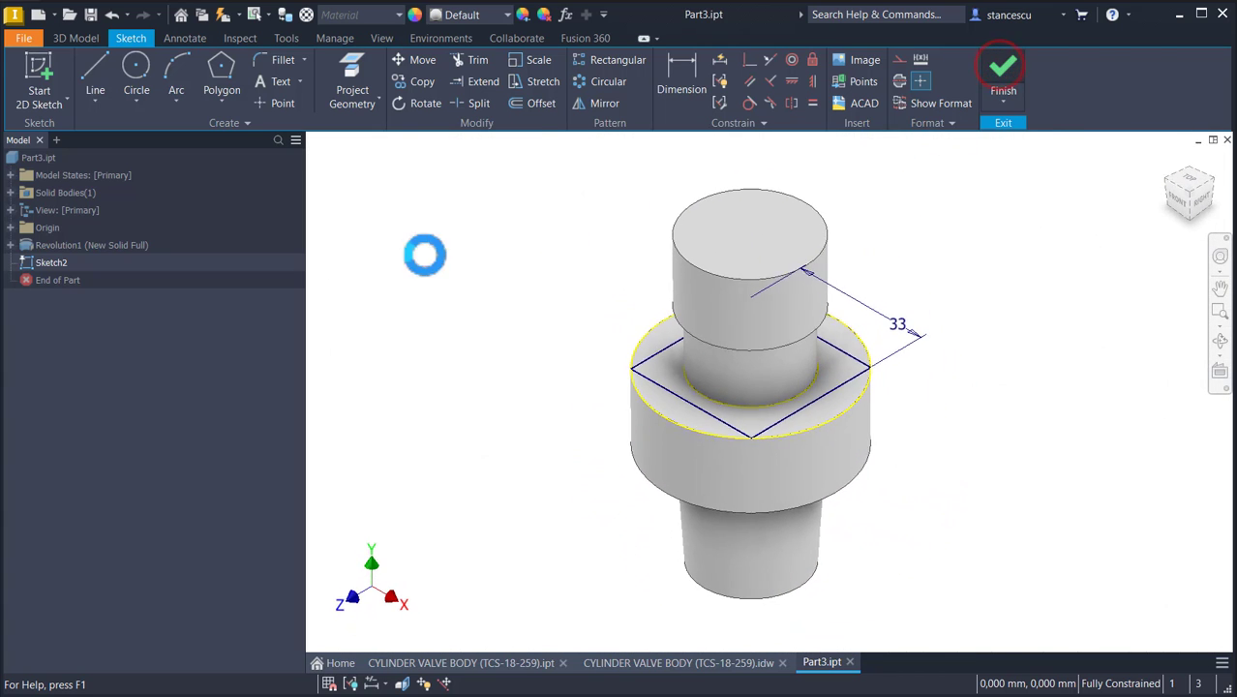
Step: Extrude the four circular segments outside the square as a downward cut through all, leaving a square flange
click(105, 87)
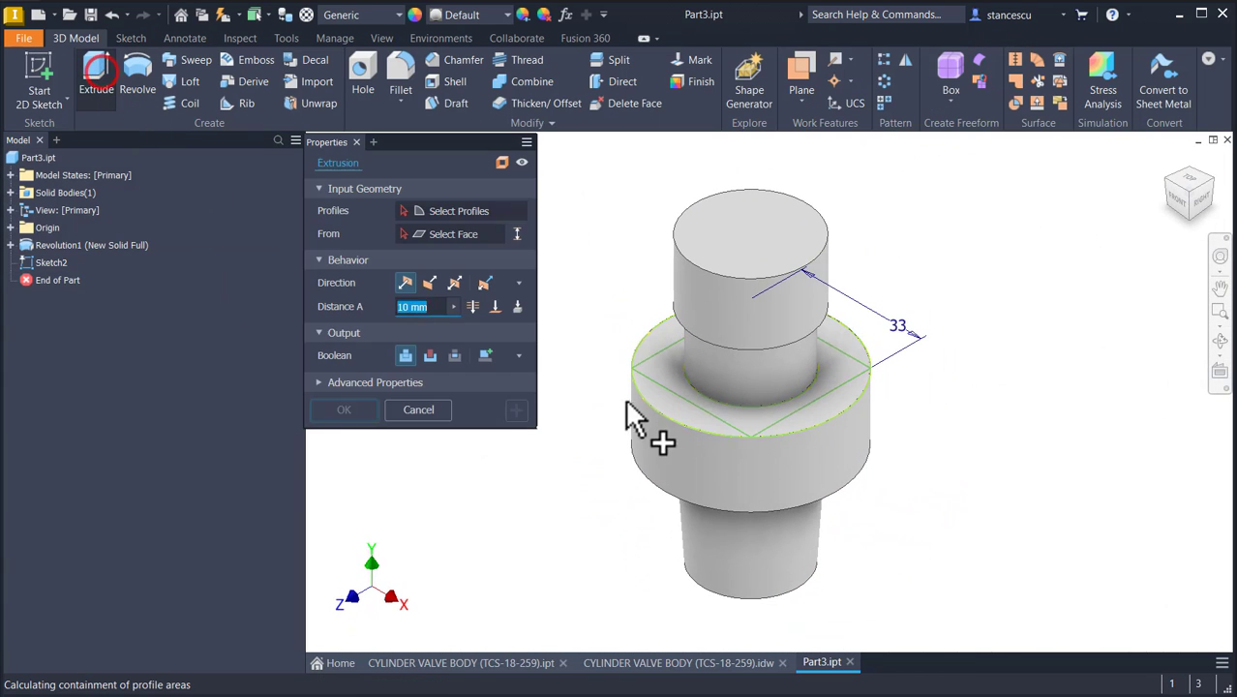
click(693, 433)
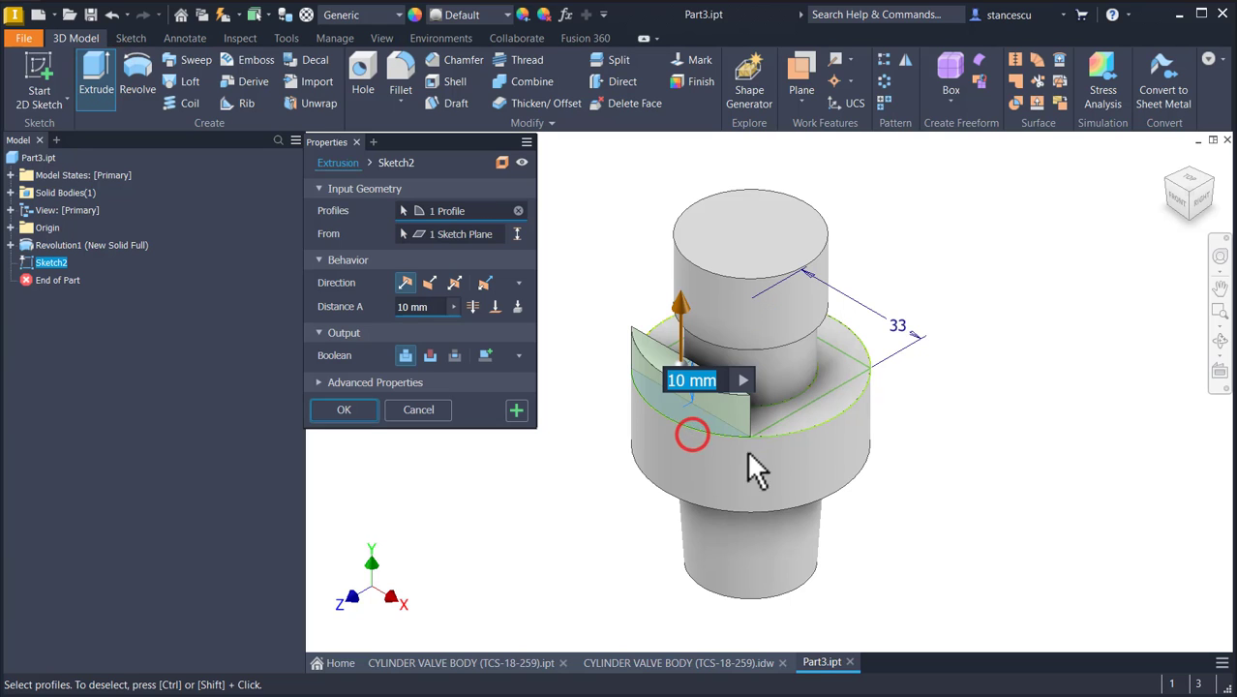
click(806, 426)
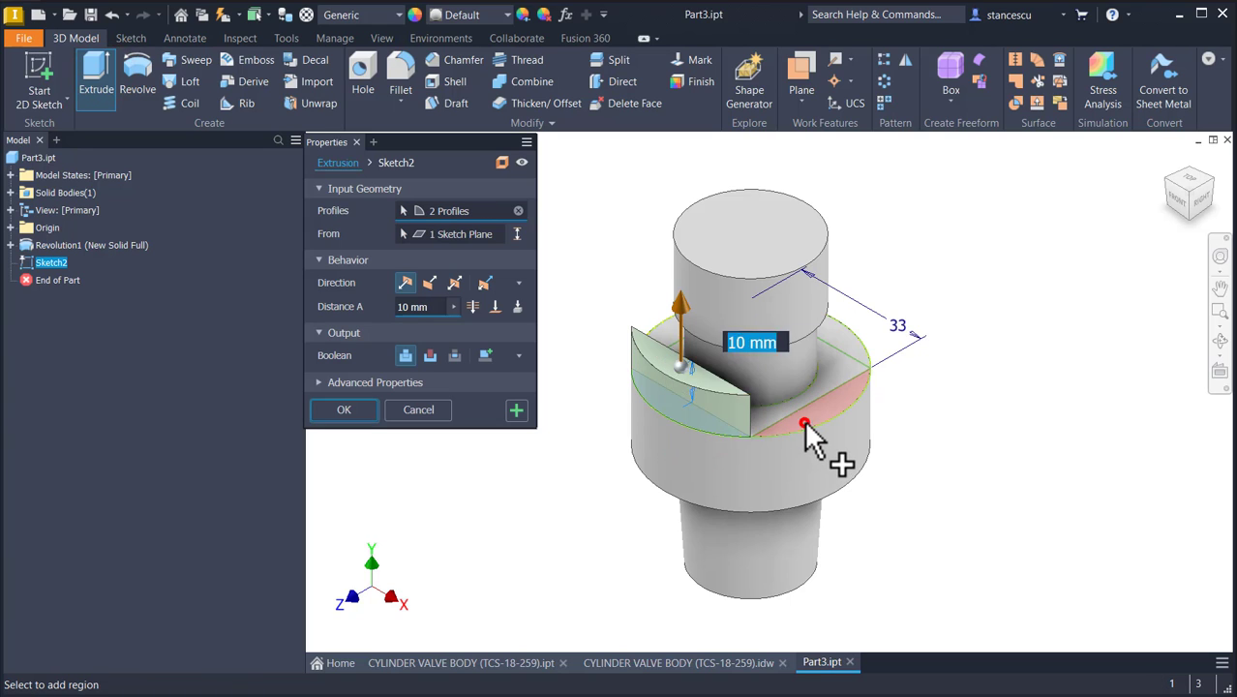
click(839, 336)
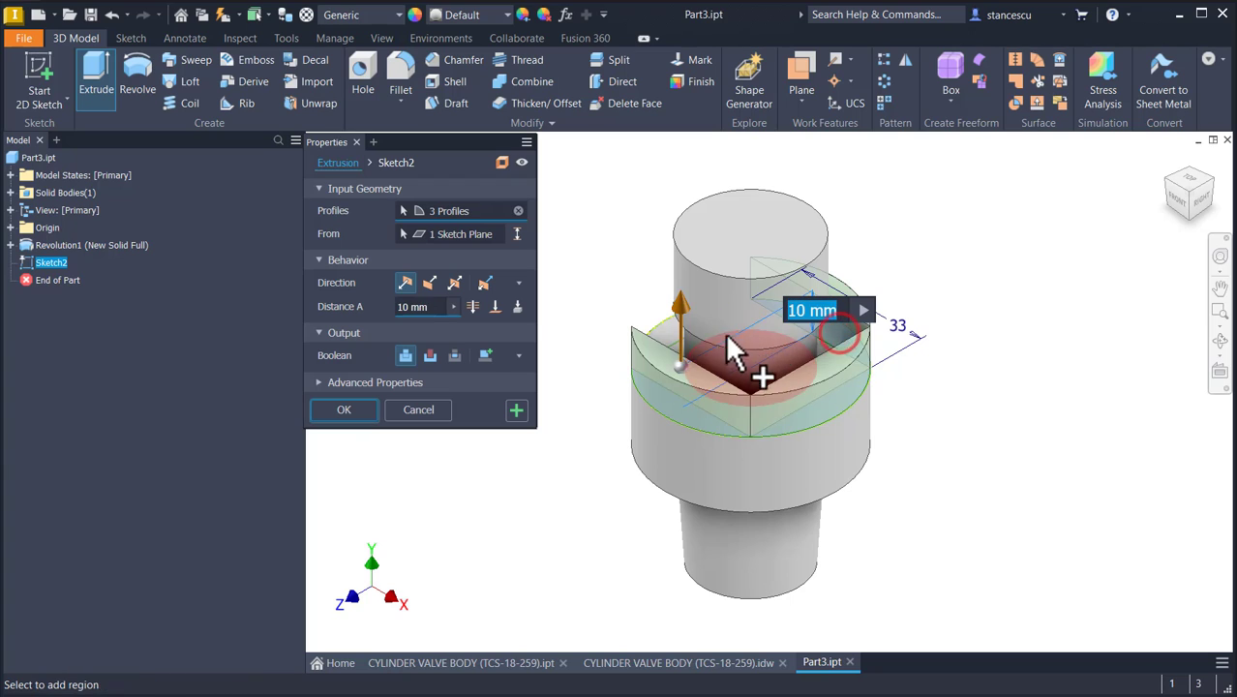
click(669, 329)
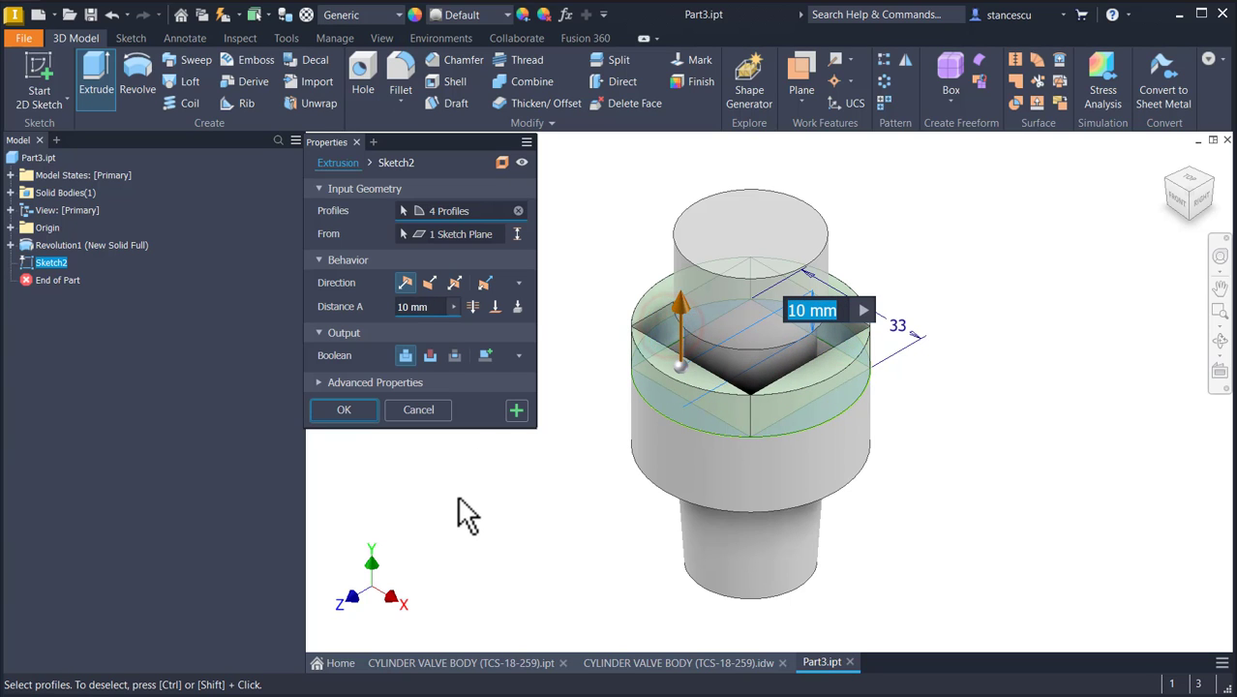
click(429, 281)
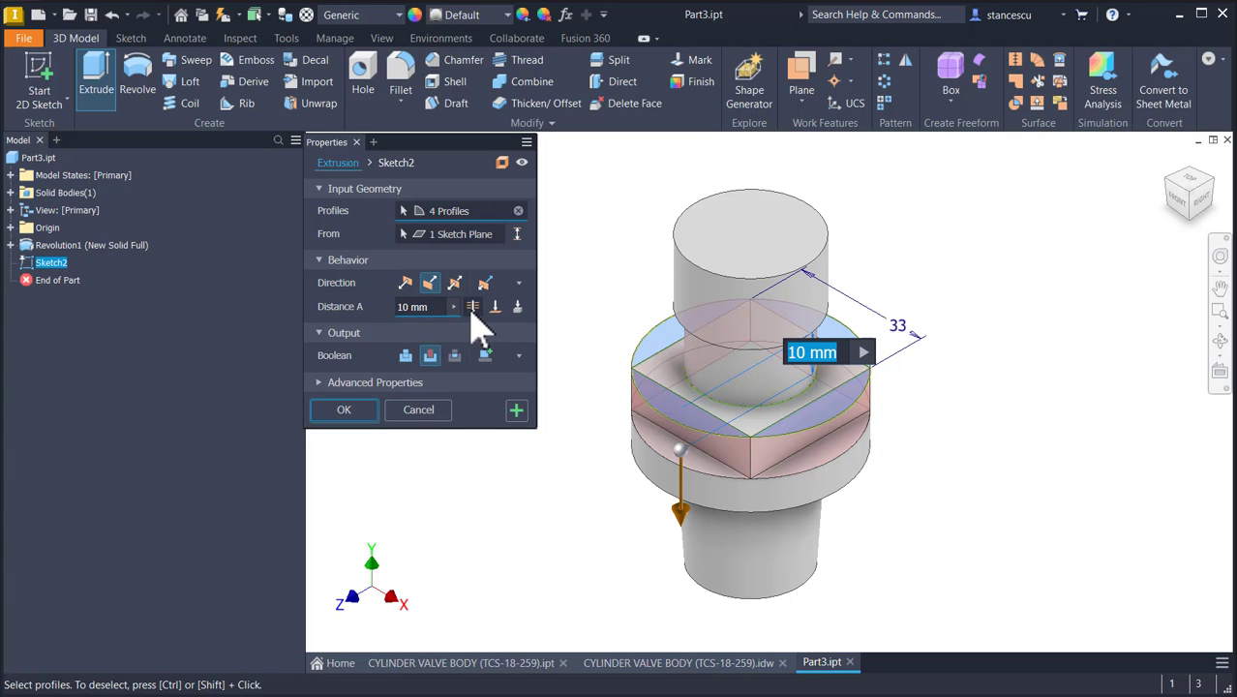
click(472, 306)
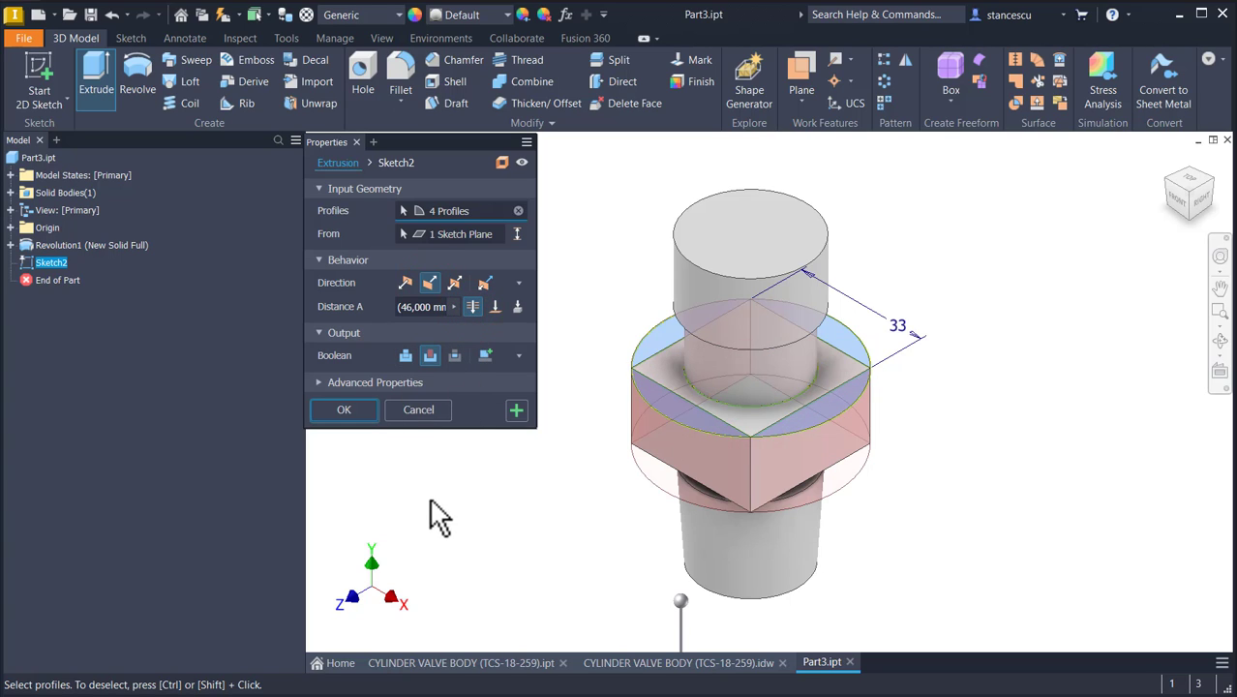
click(345, 410)
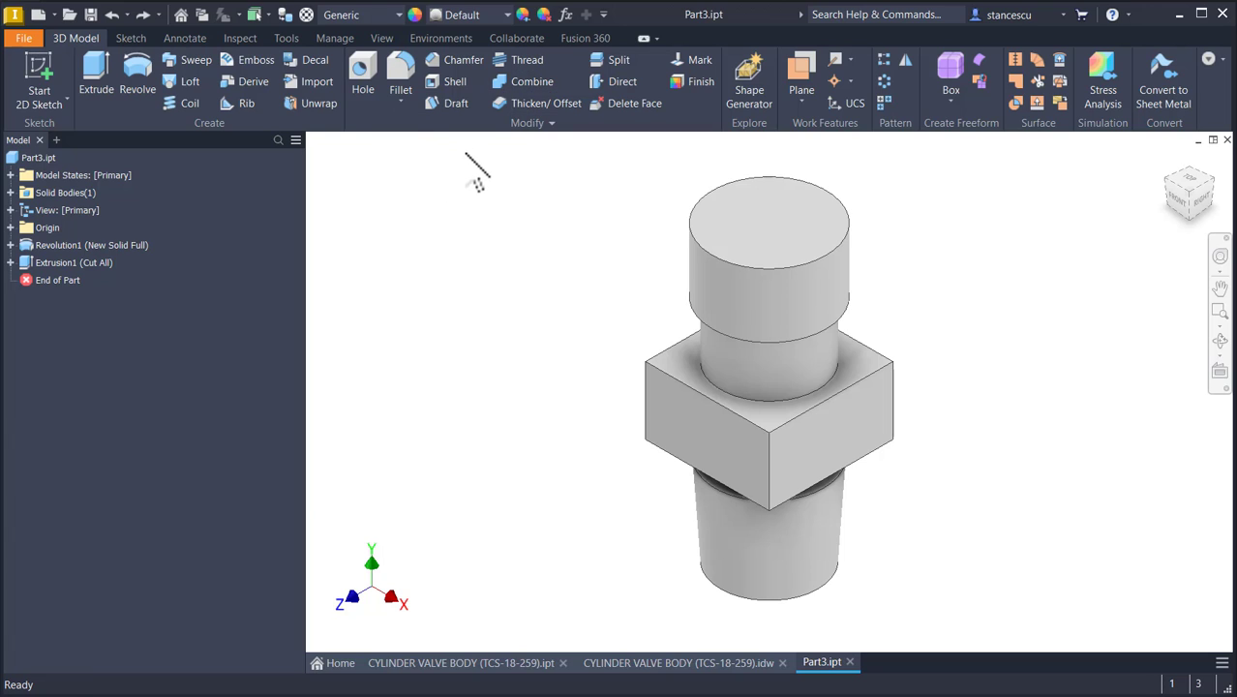
Step: Add a full-depth, right-hand BSP Taper External thread of size R 1 to the tapered lower end
click(527, 62)
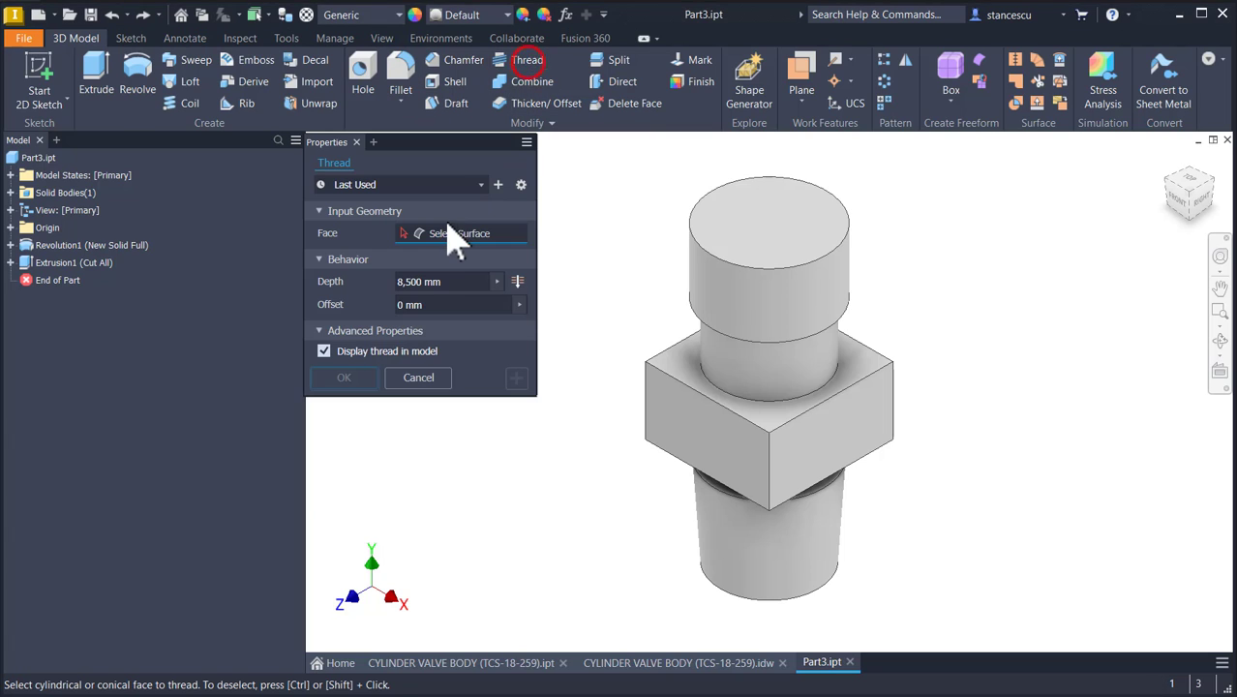
click(717, 545)
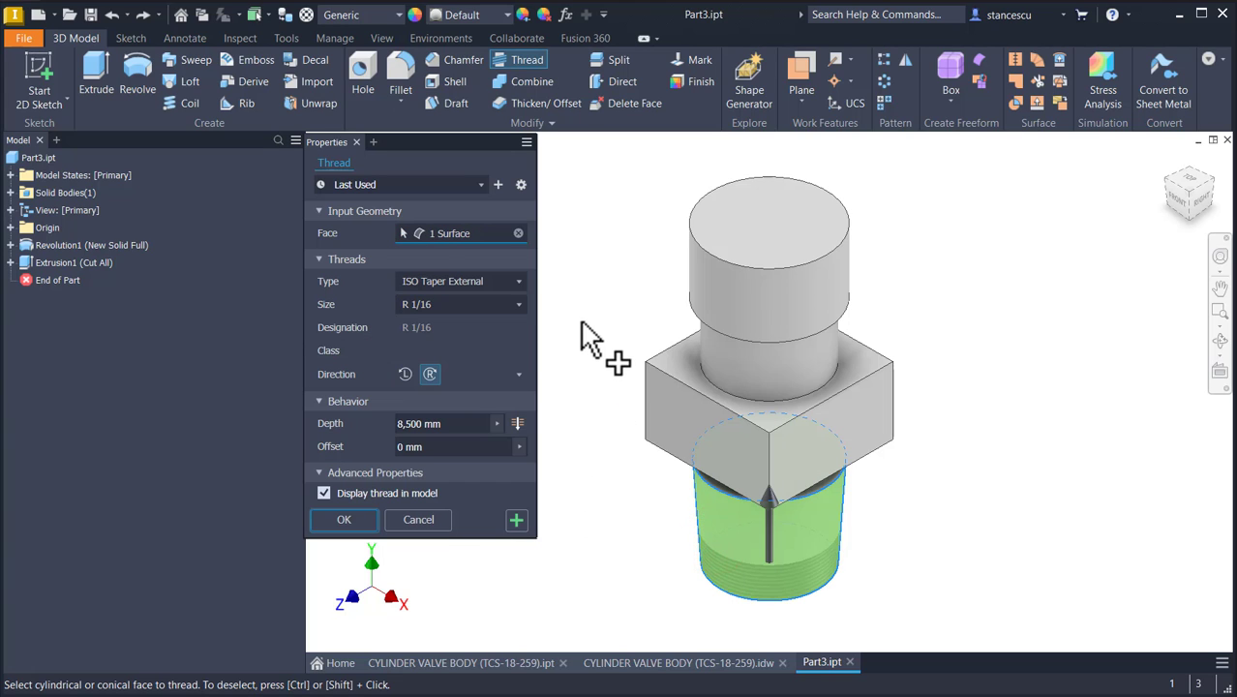
click(478, 281)
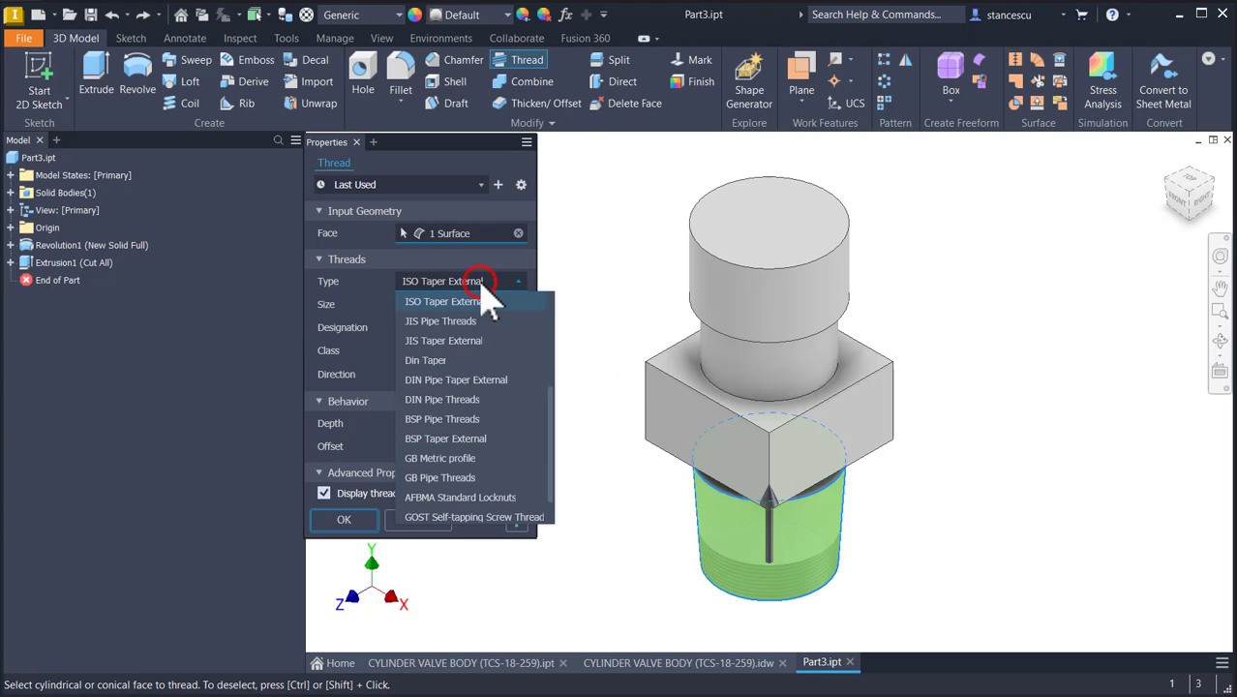
click(454, 441)
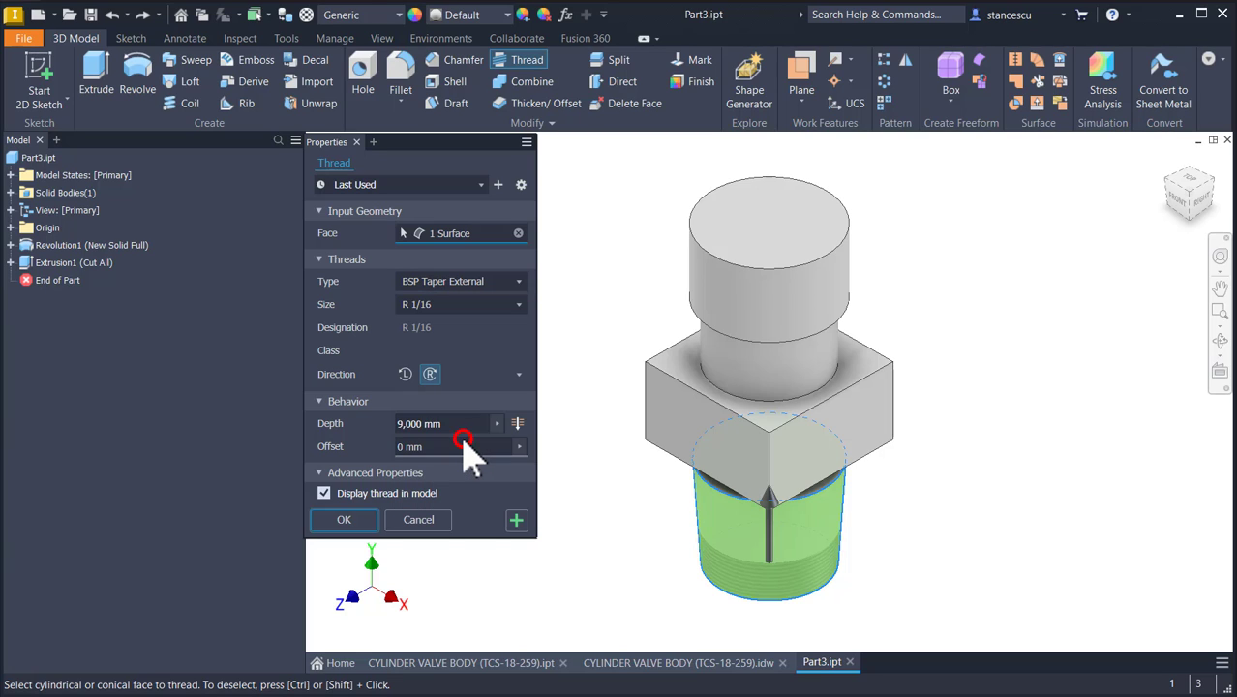
click(463, 305)
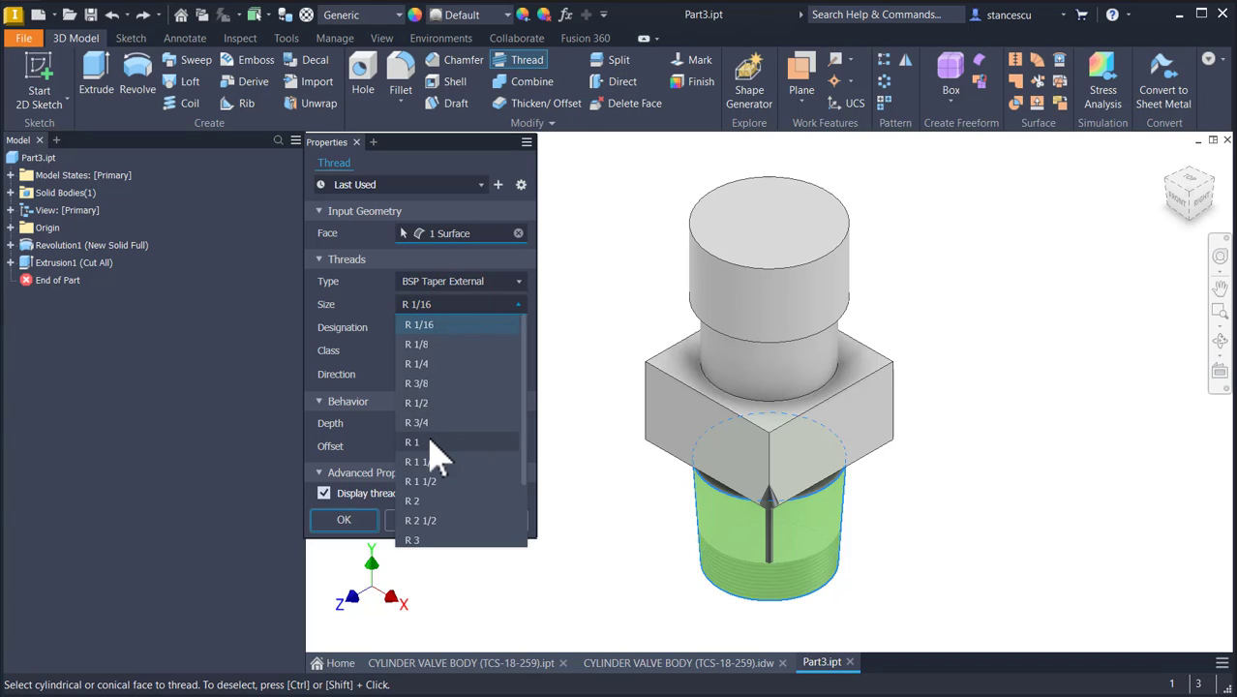
click(431, 443)
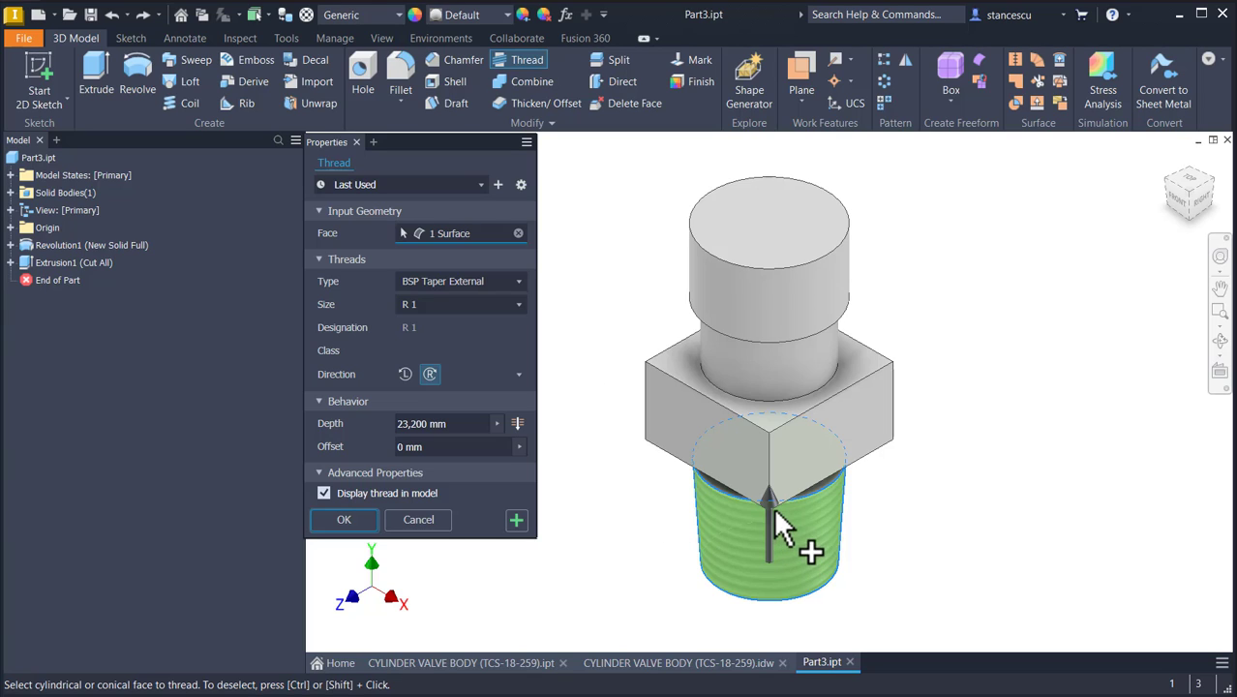
click(516, 424)
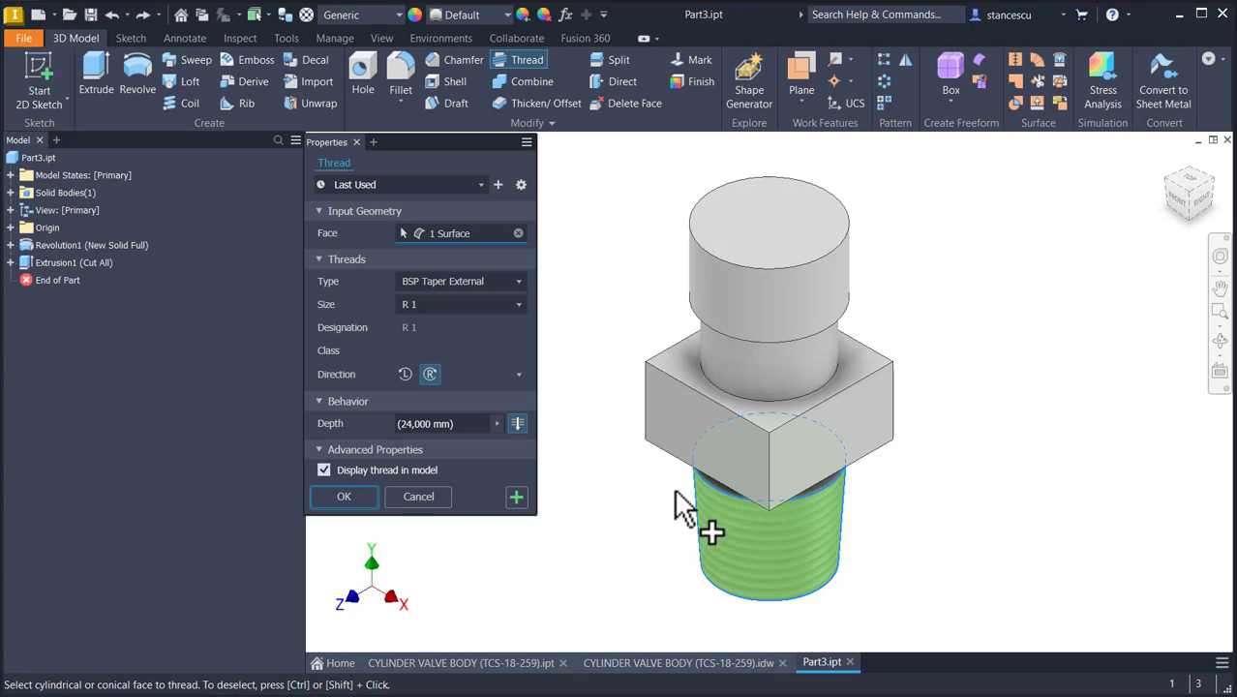
click(344, 496)
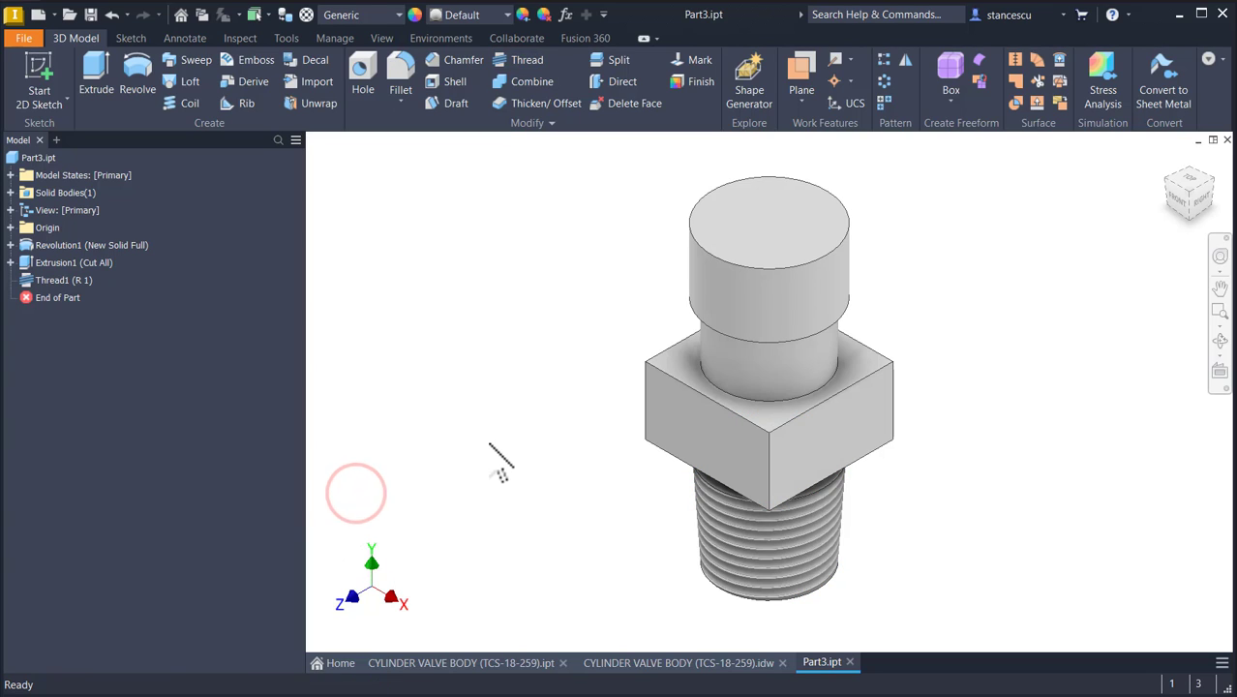
shift+middle_drag(493, 462, 589, 492)
key(F6)
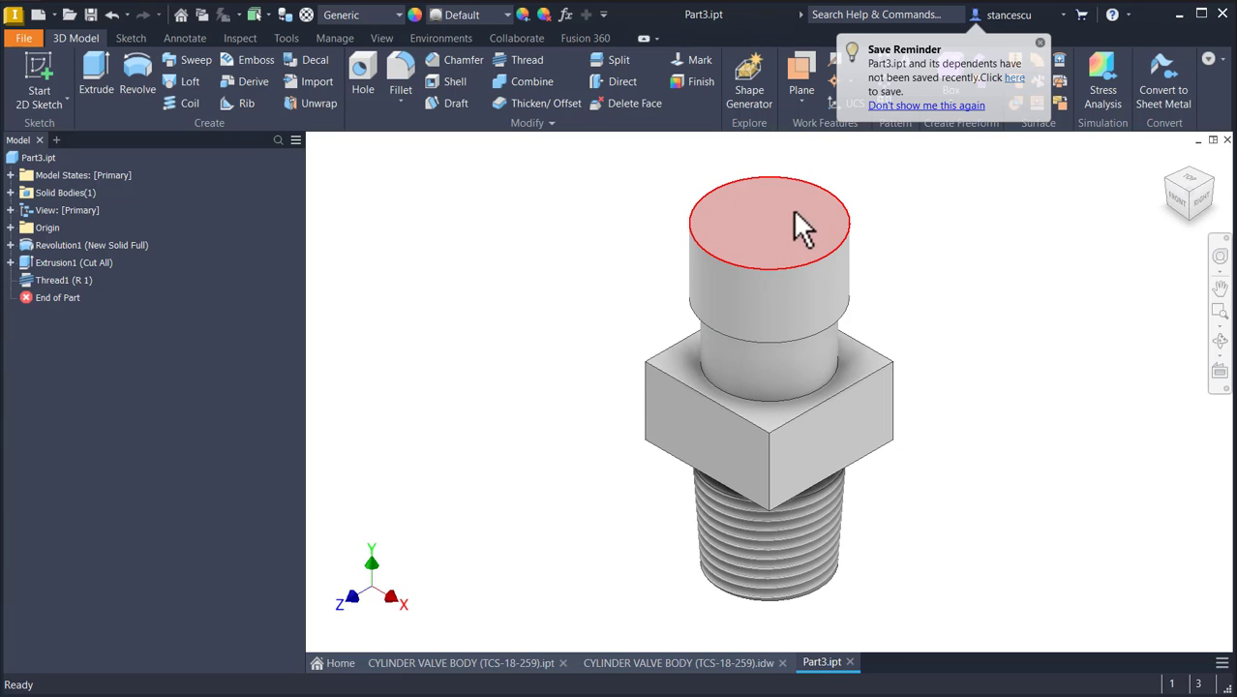
Step: Look up the upper bore's thread callout in the drawing and place a hole concentric with the body's top circular face
click(627, 663)
click(494, 201)
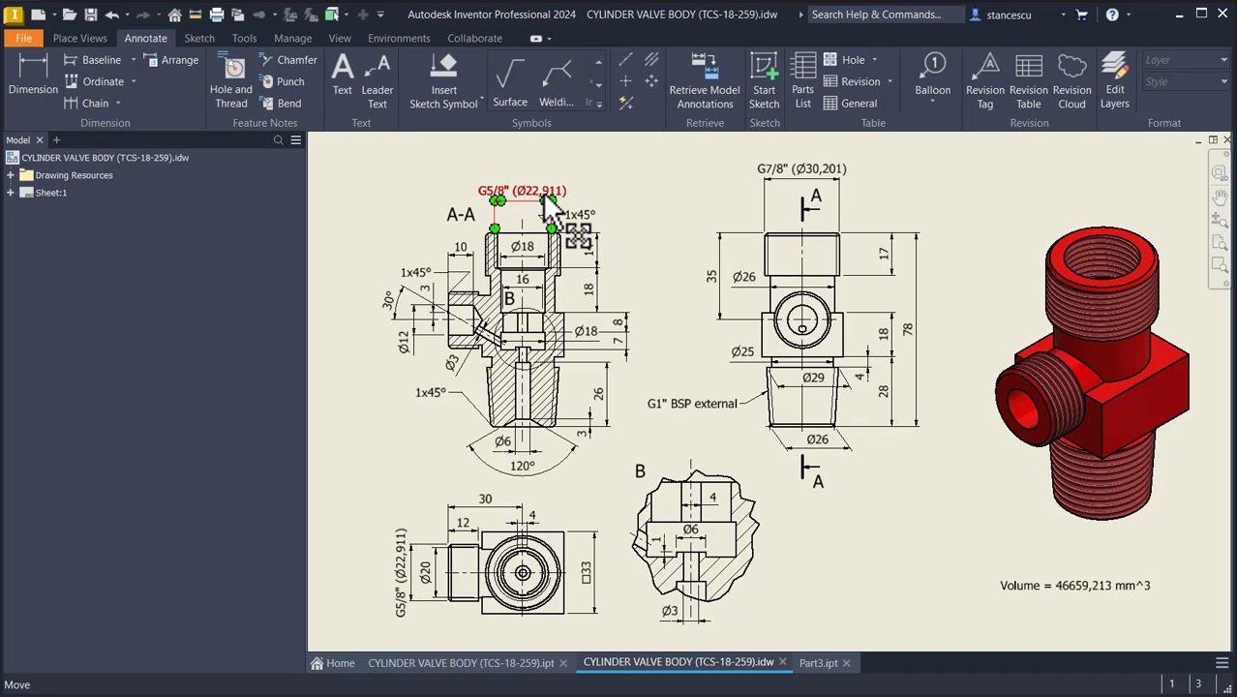
click(818, 664)
click(568, 316)
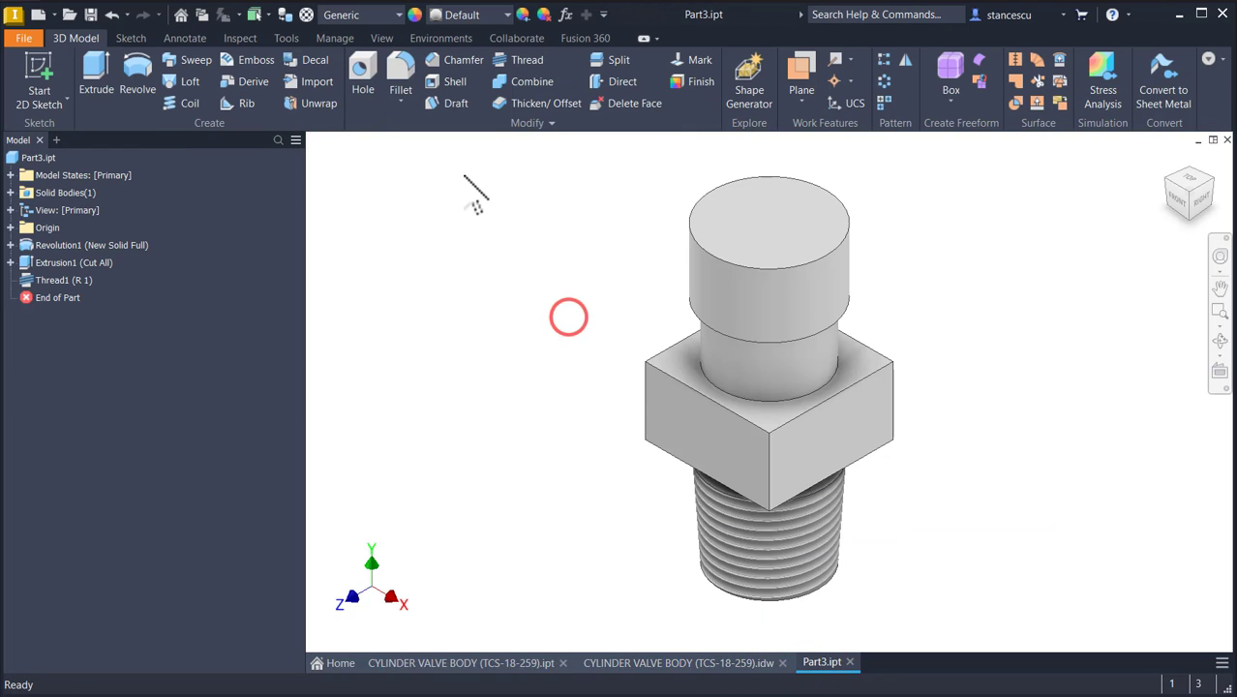
click(362, 73)
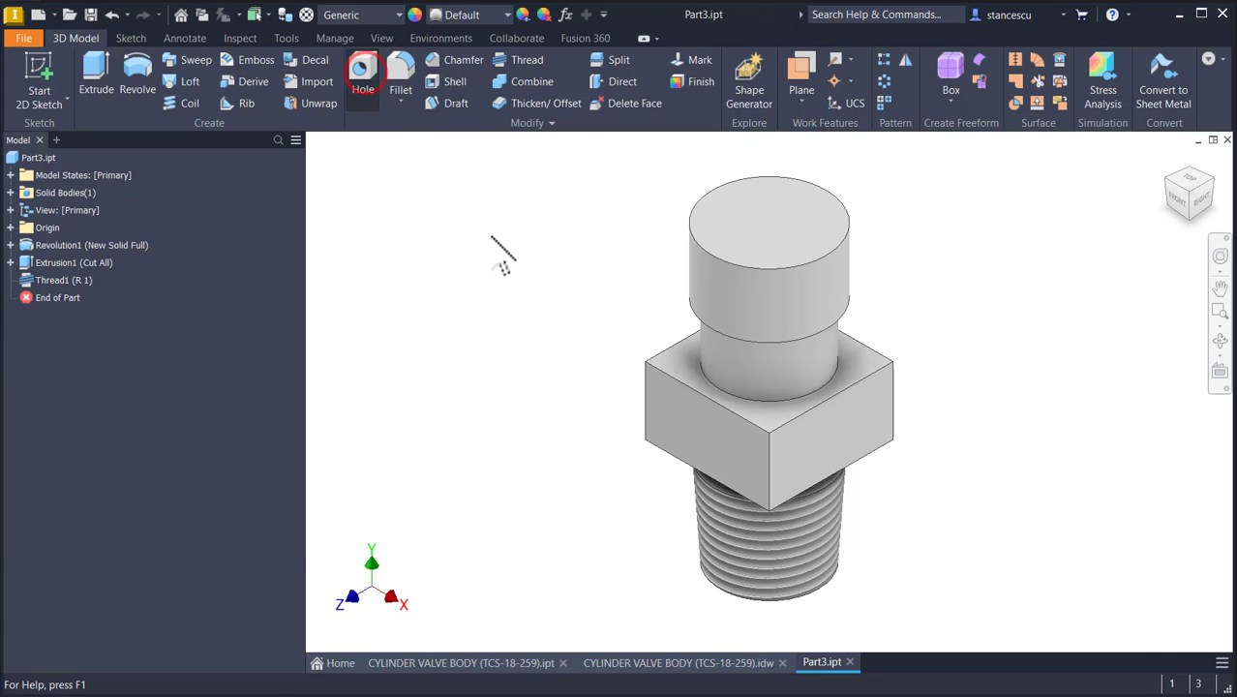
click(780, 210)
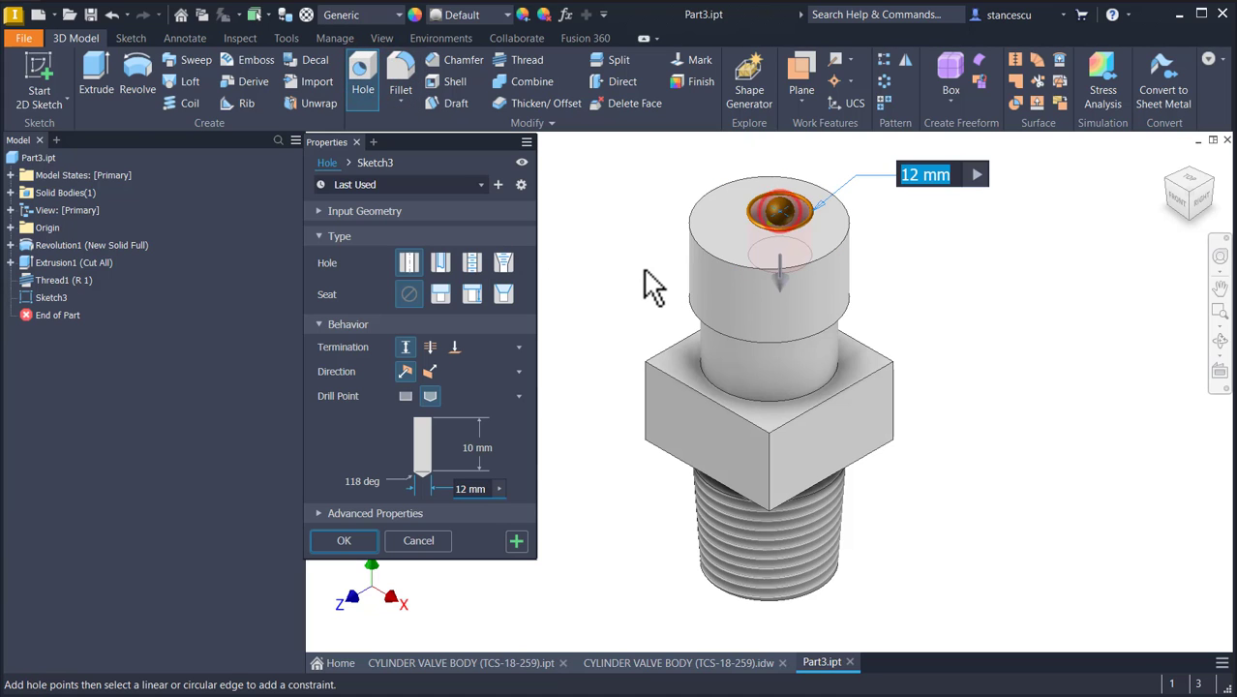
click(708, 251)
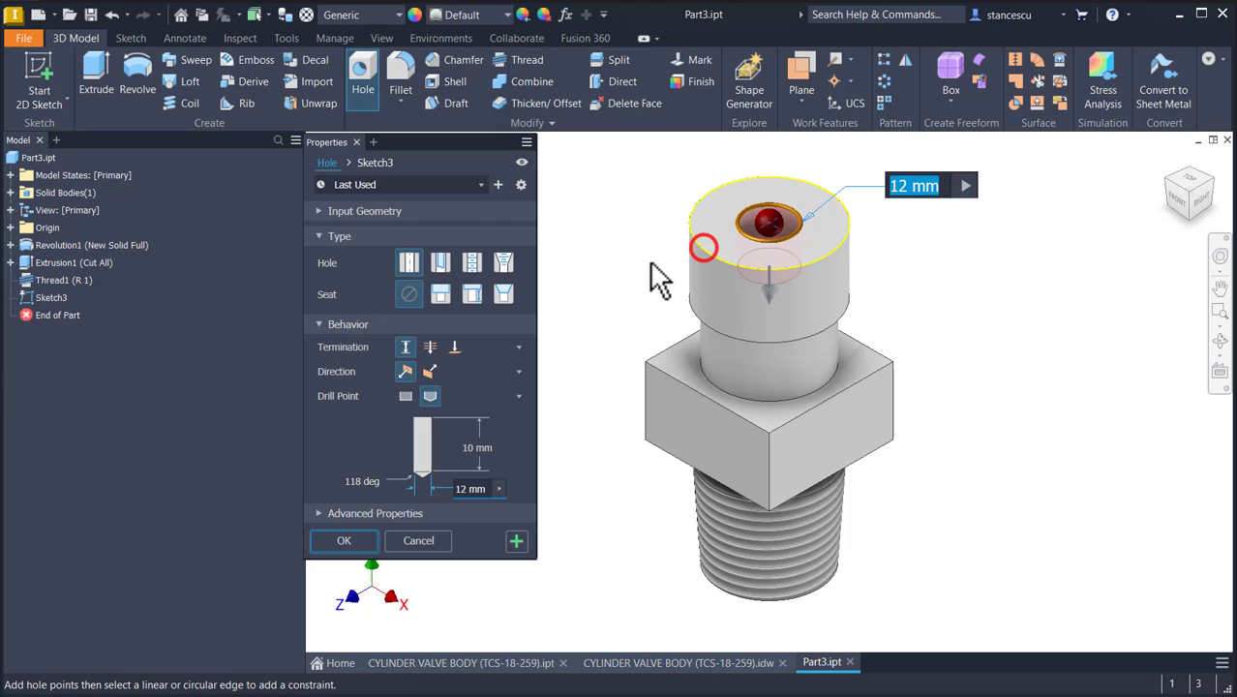
Step: Make the top hole a tapped ISO Pipe Threads hole, size 22,911 (G 5/8), threaded to full depth and 14 mm deep
click(470, 265)
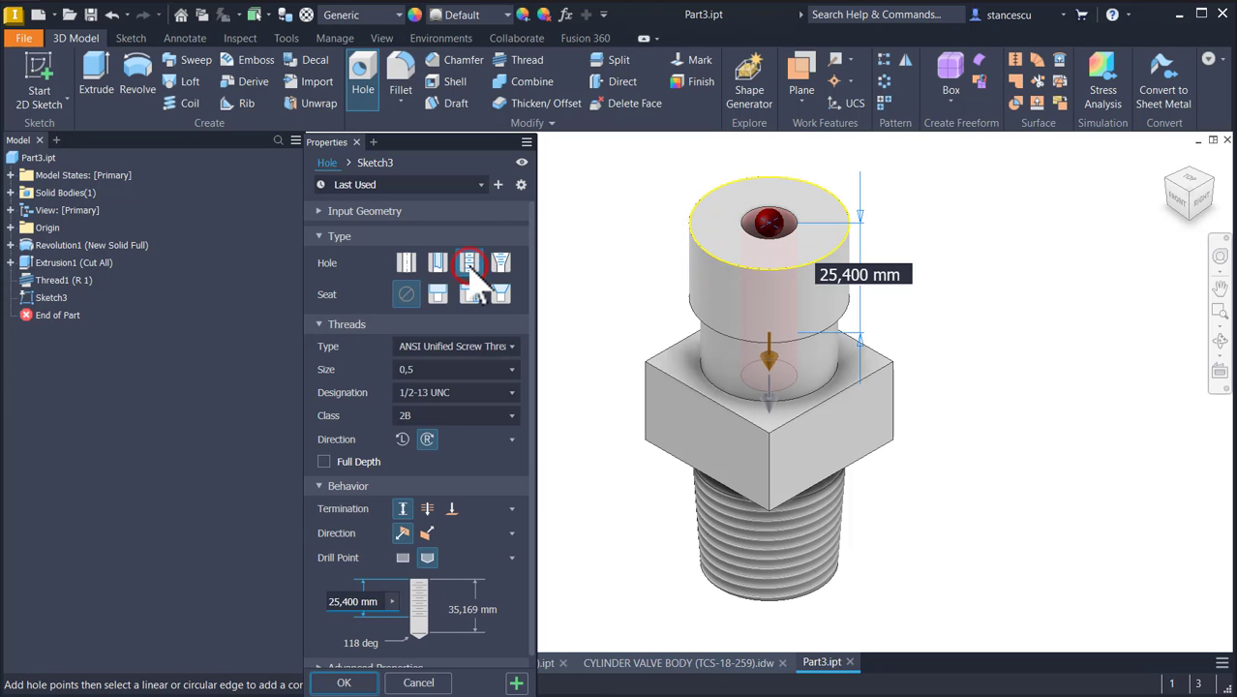
click(455, 347)
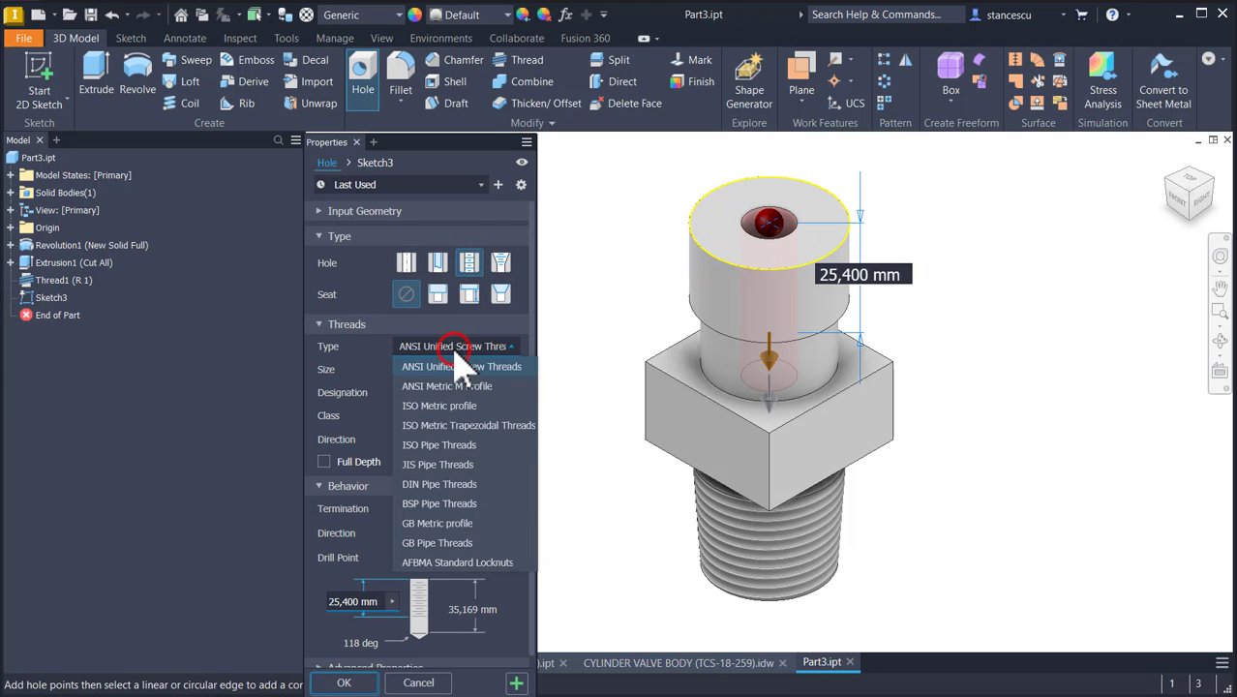
click(455, 446)
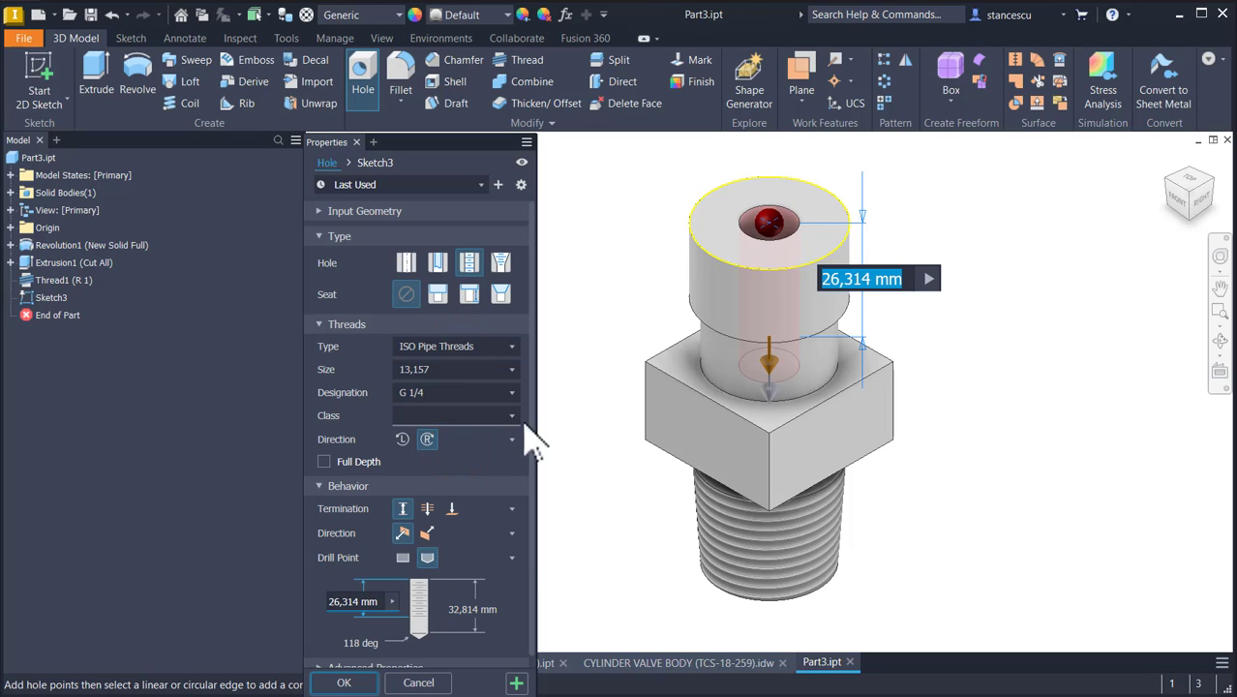
click(471, 372)
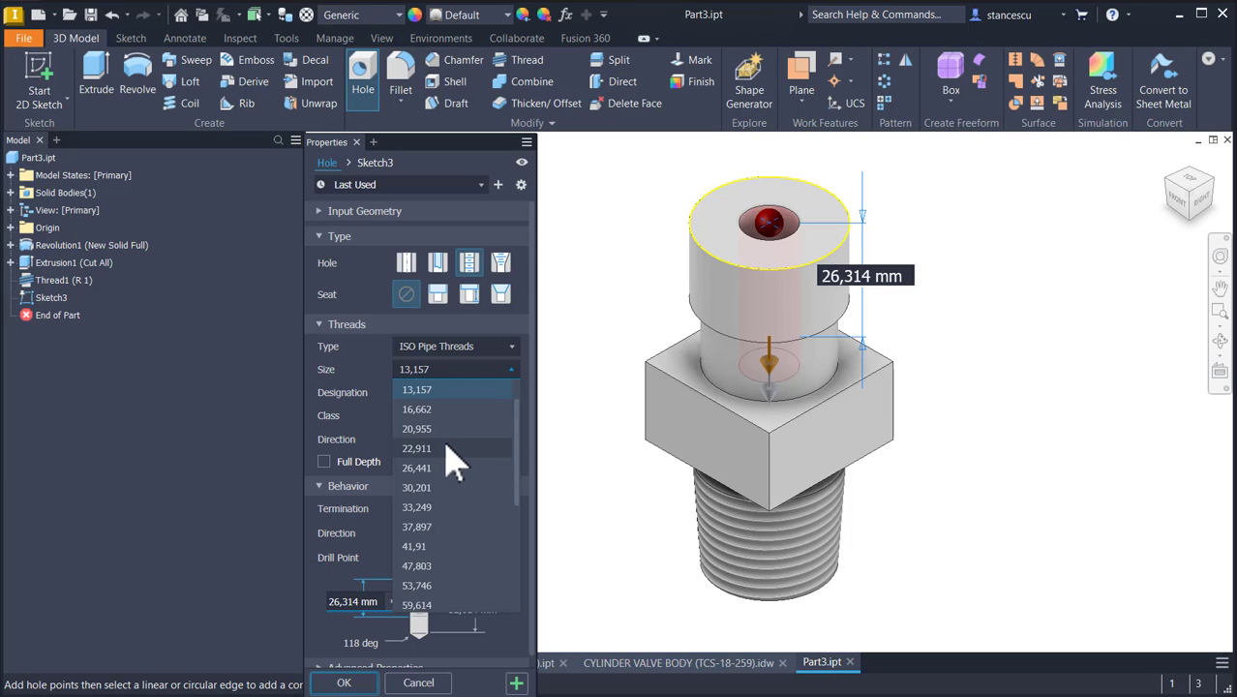
click(446, 449)
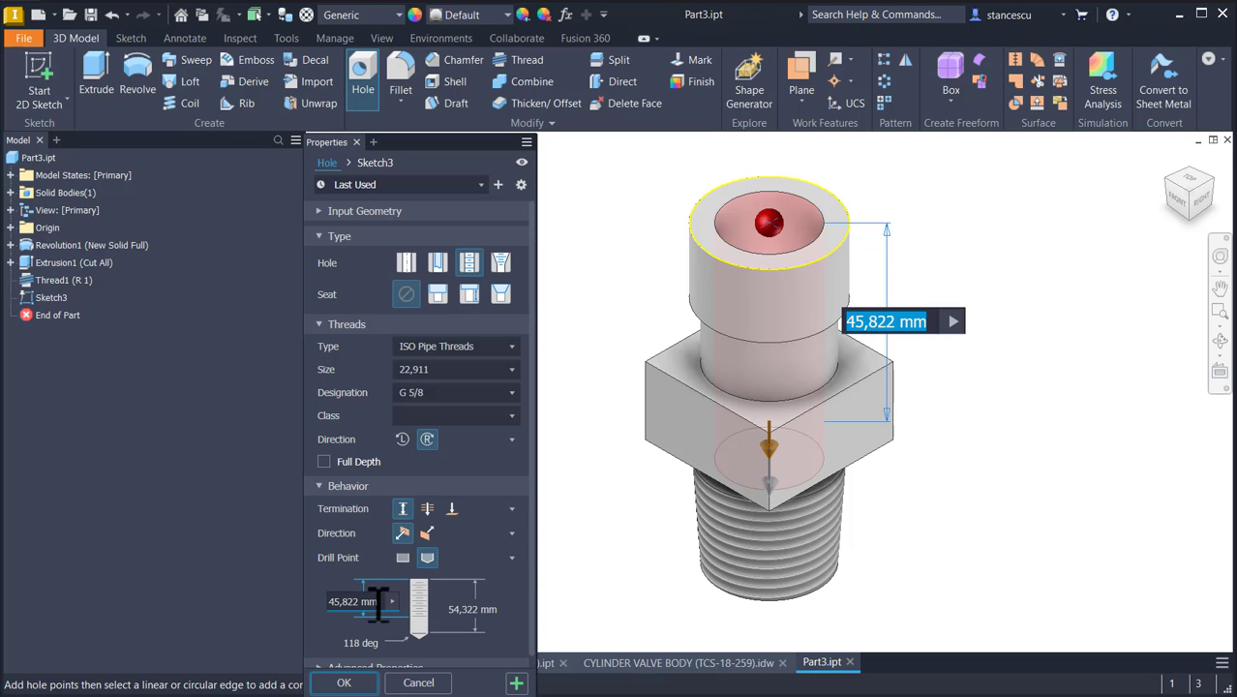
click(325, 461)
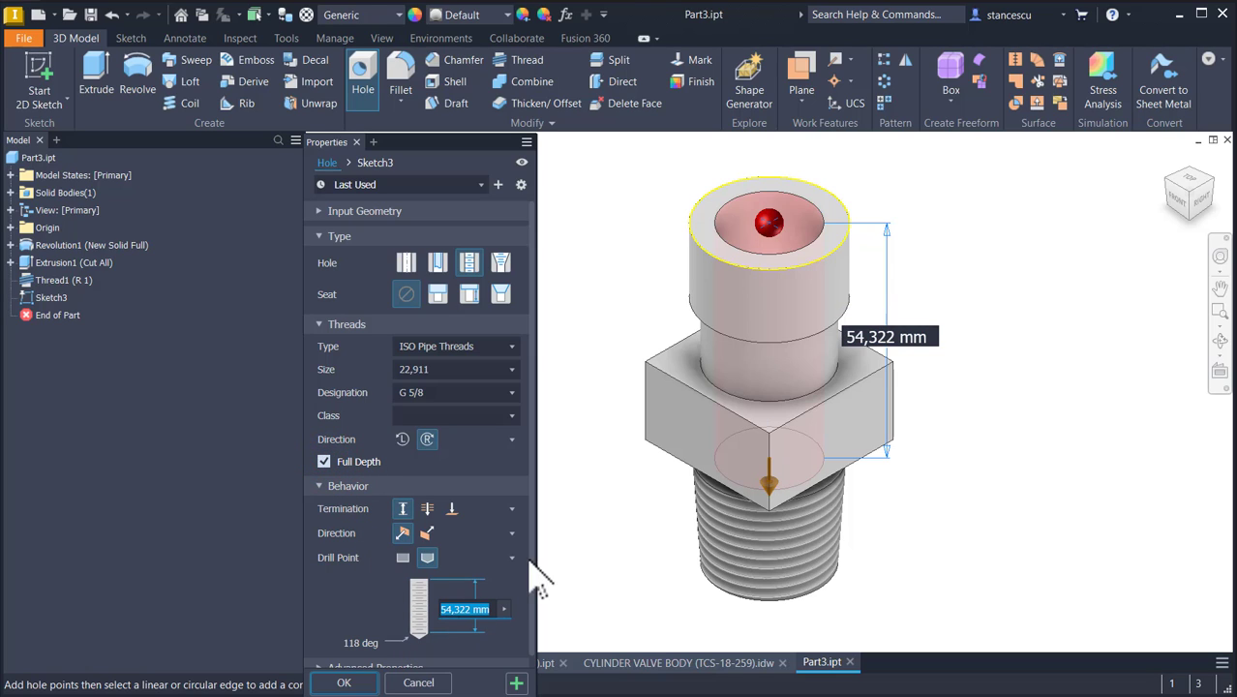
text(14)
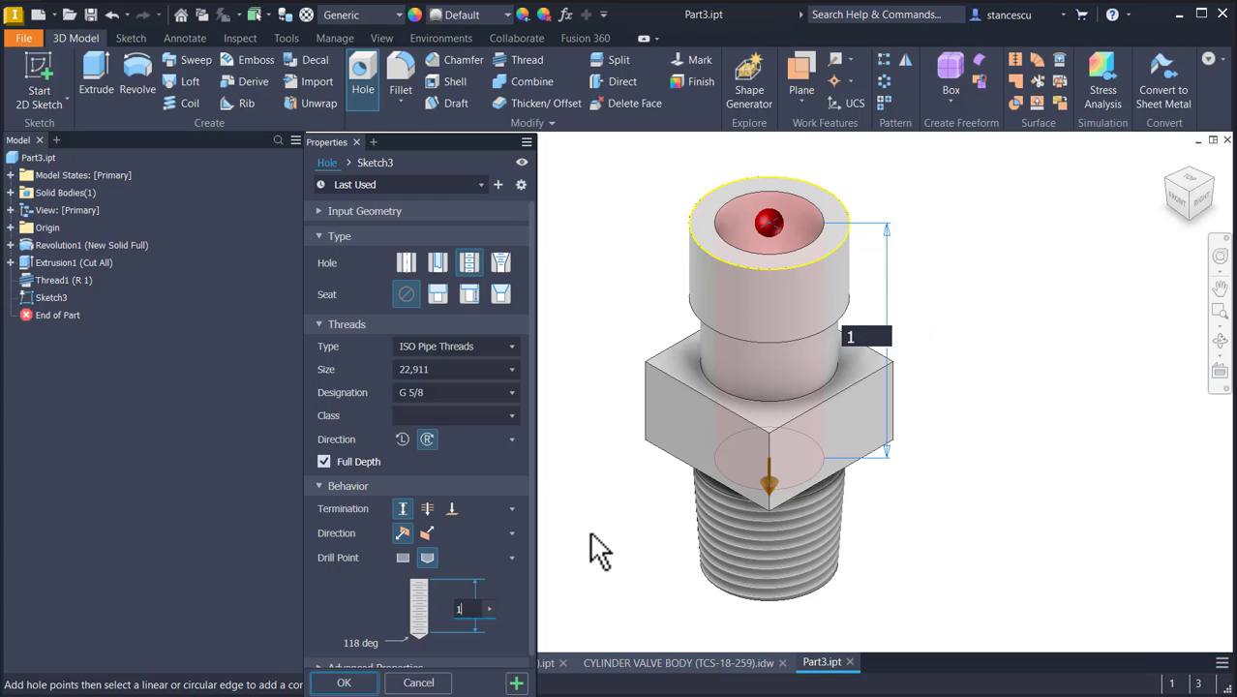
click(368, 681)
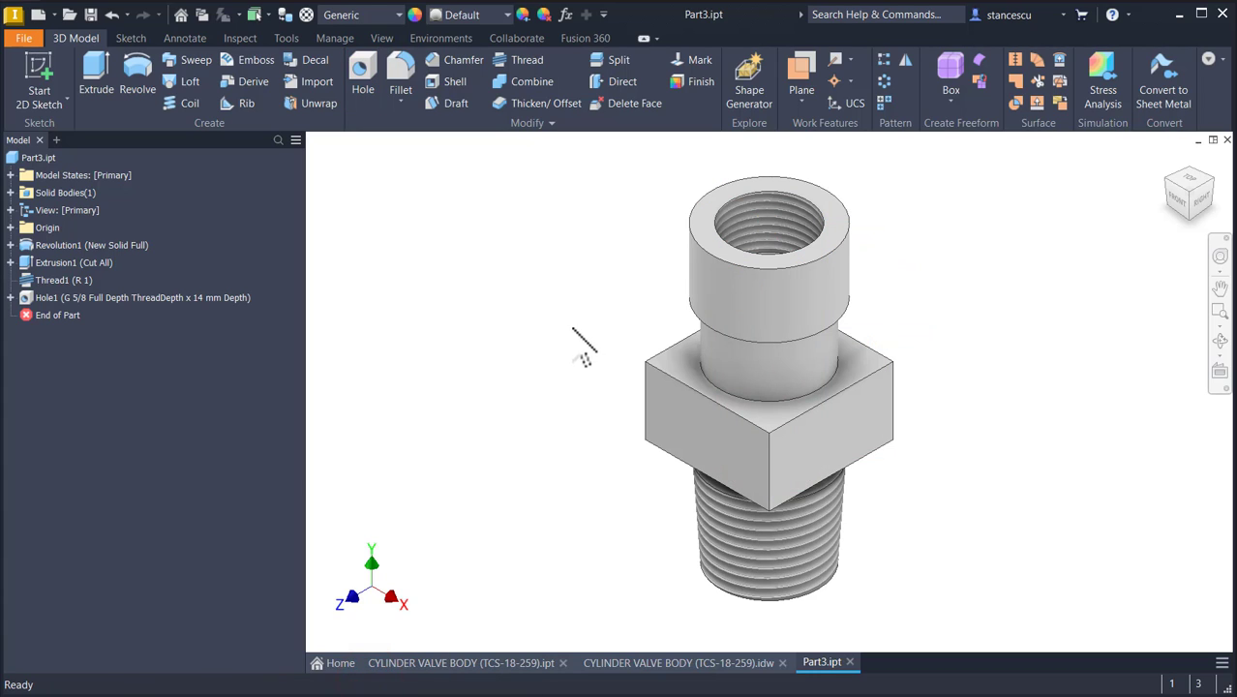
scroll(658, 336, up, 2)
shift+middle_drag(658, 337, 644, 382)
key(F6)
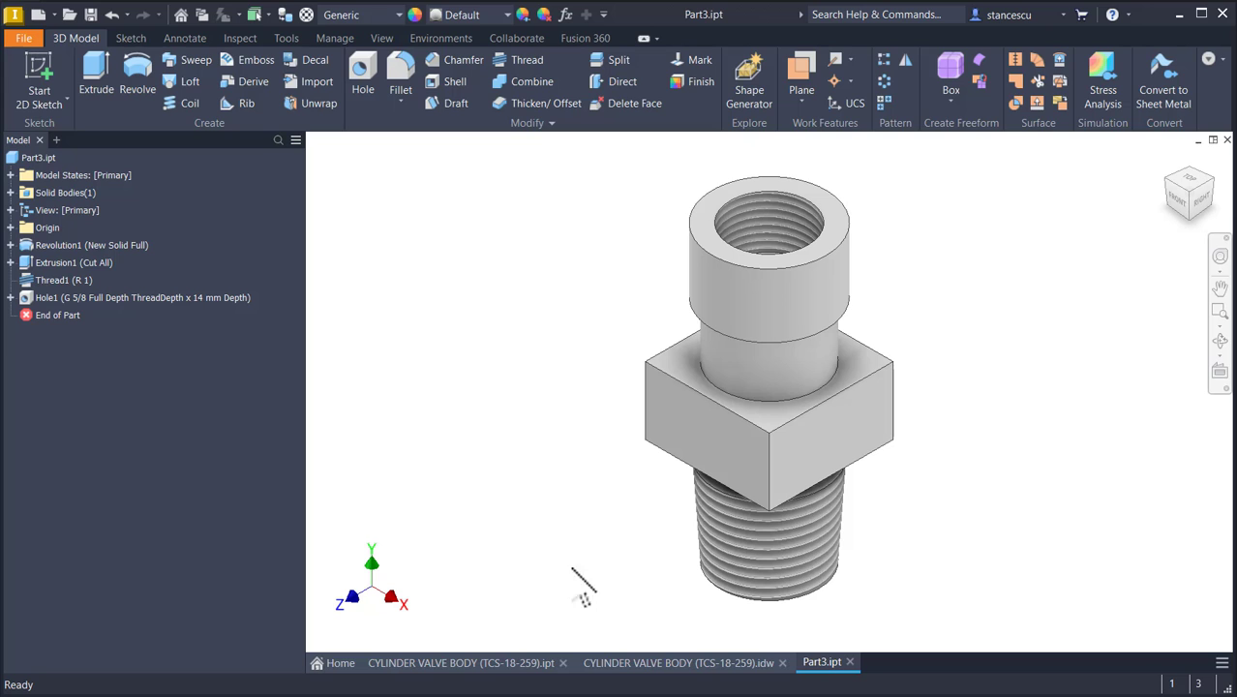
Step: Examine the threaded side branch in the finished CYLINDER VALVE BODY (TCS-18-259) model and its dimensions in the drawing views
click(641, 662)
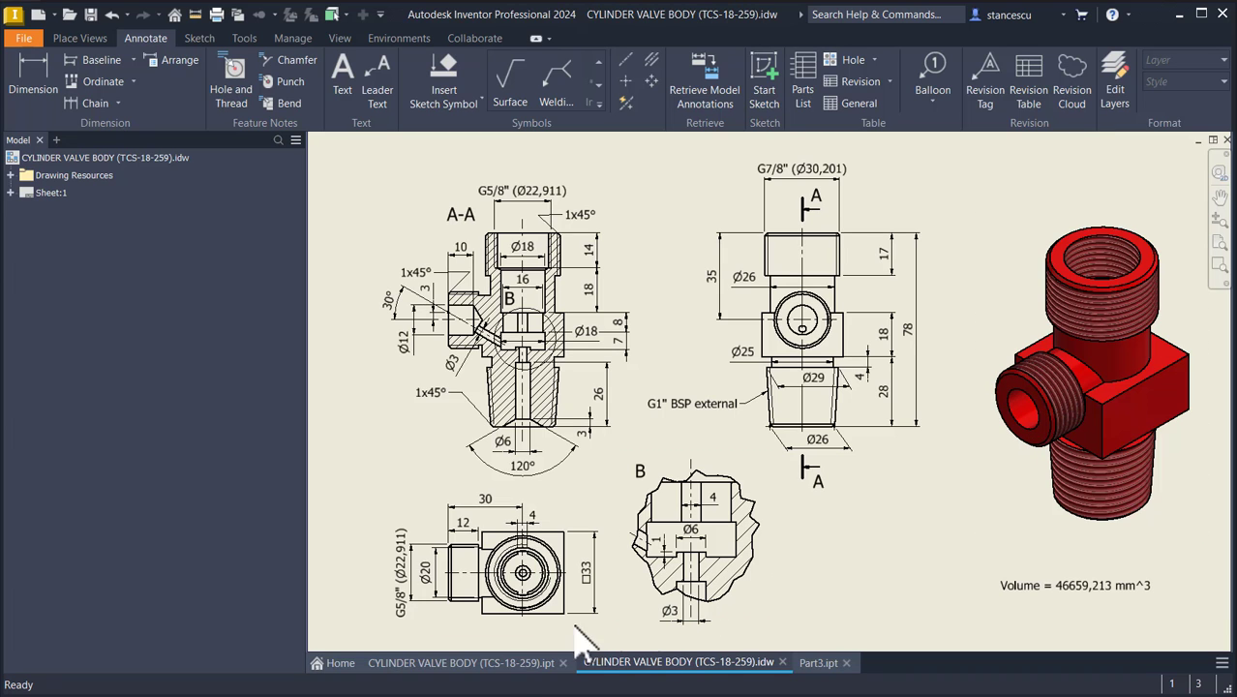
click(504, 657)
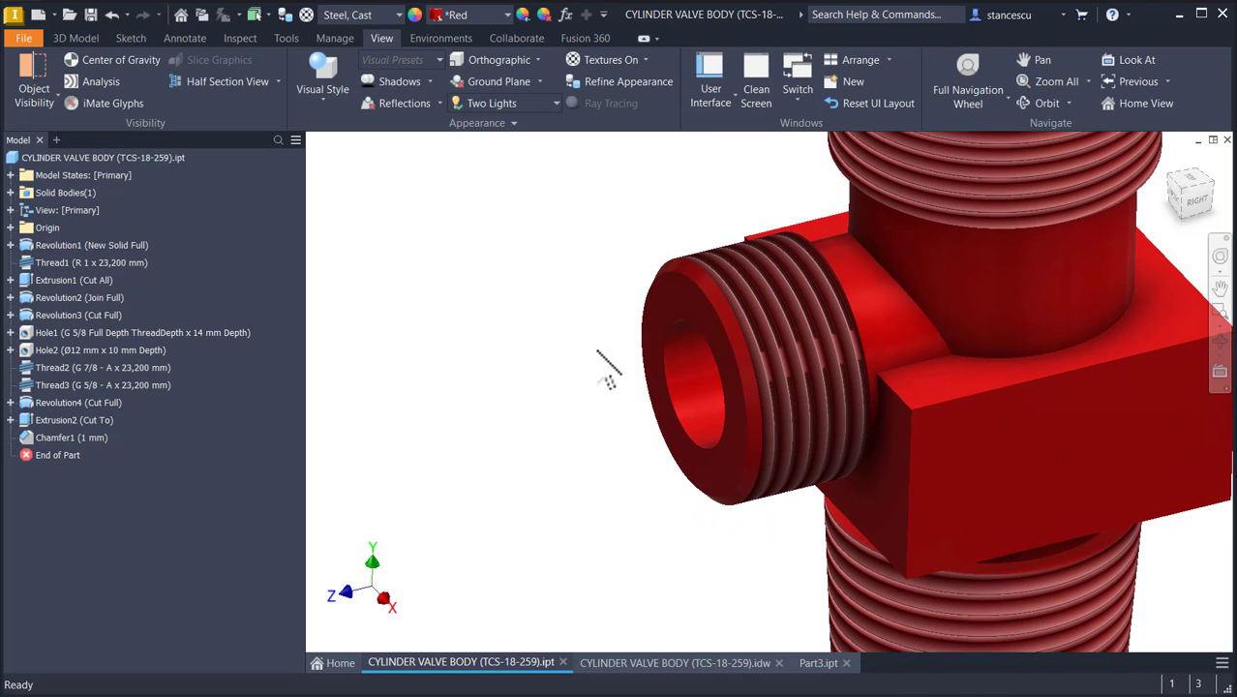
key(F6)
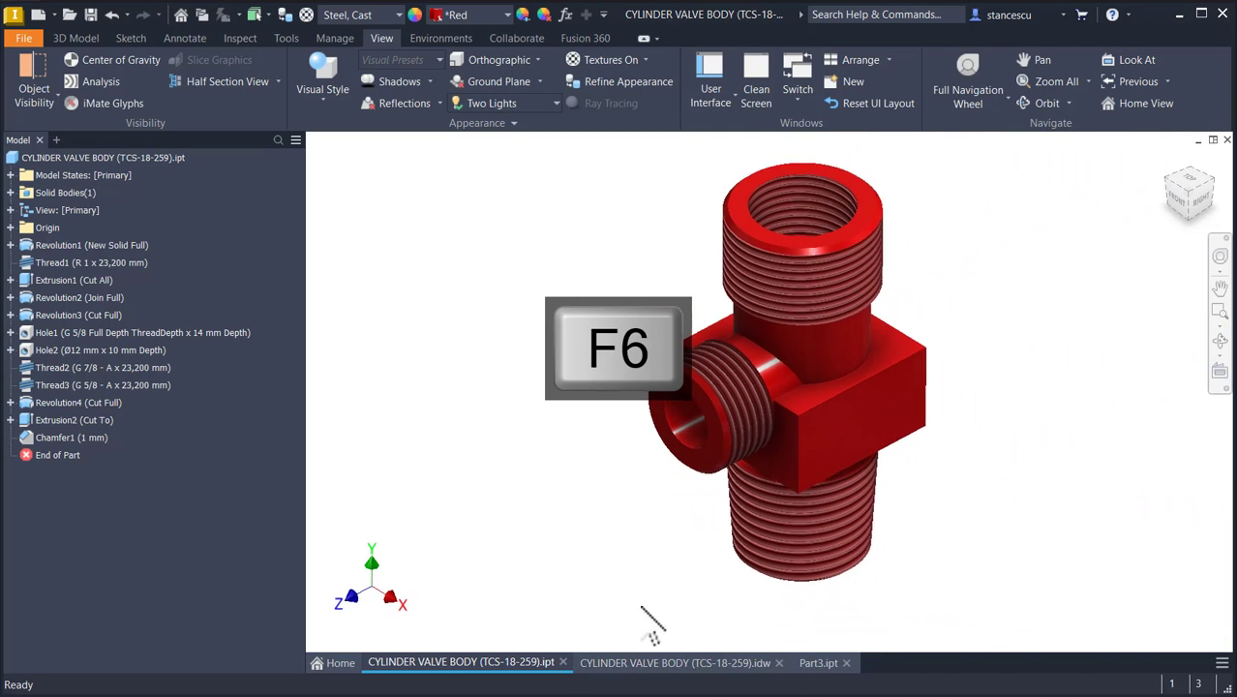
click(707, 664)
scroll(447, 349, up, 3)
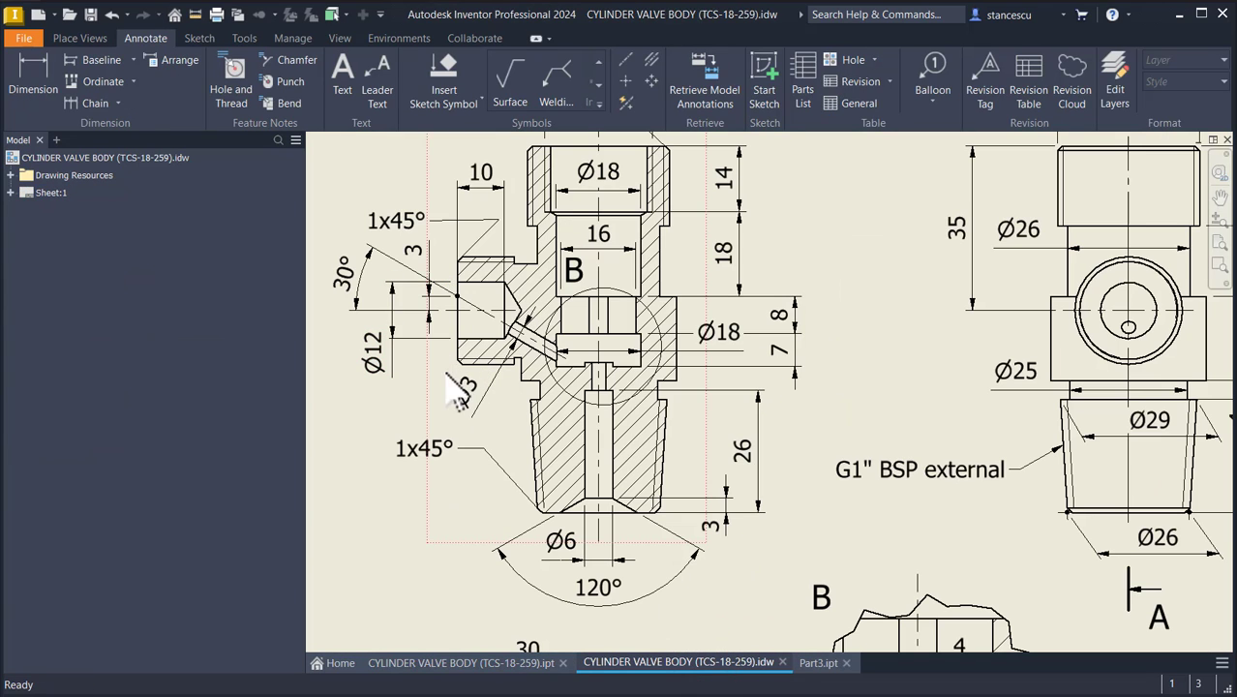
scroll(472, 453, down, 2)
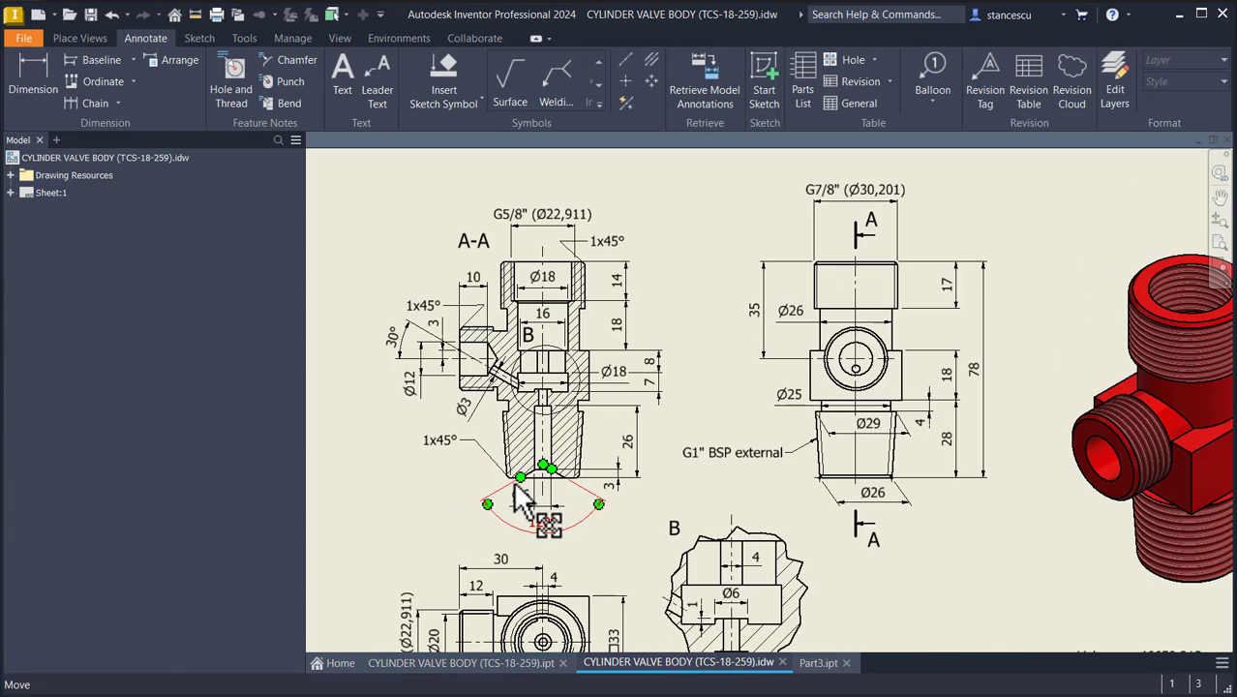
middle_drag(513, 639, 533, 451)
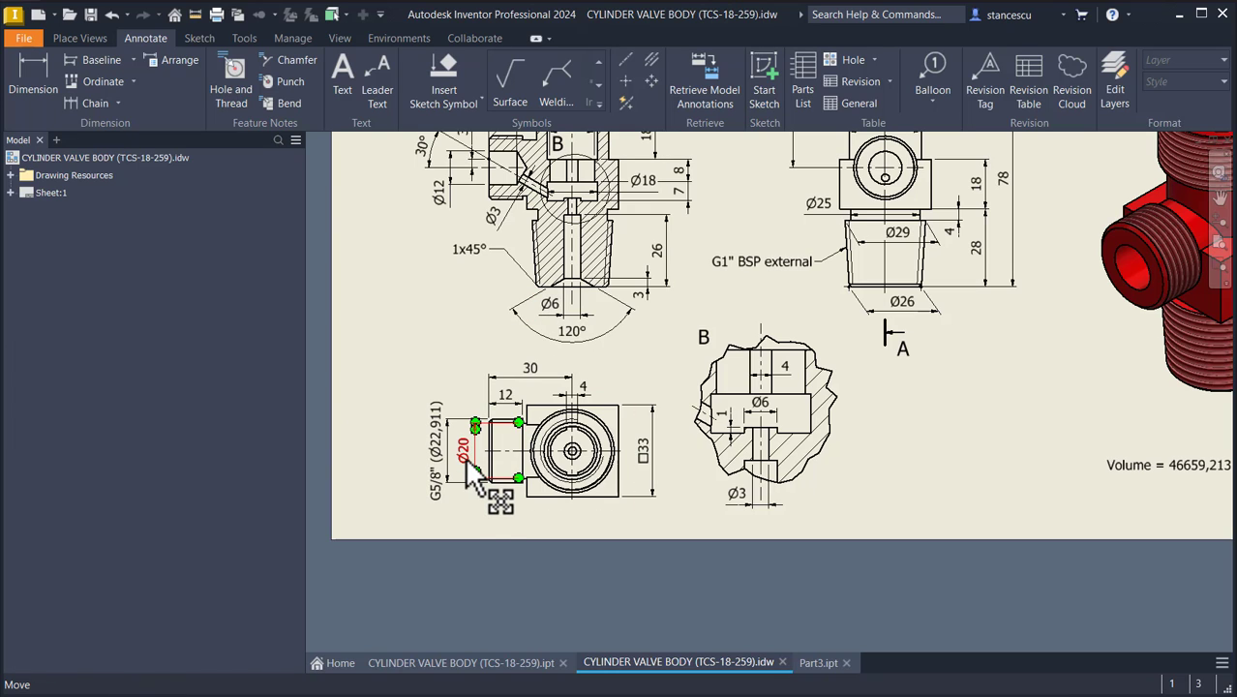
scroll(499, 428, up, 3)
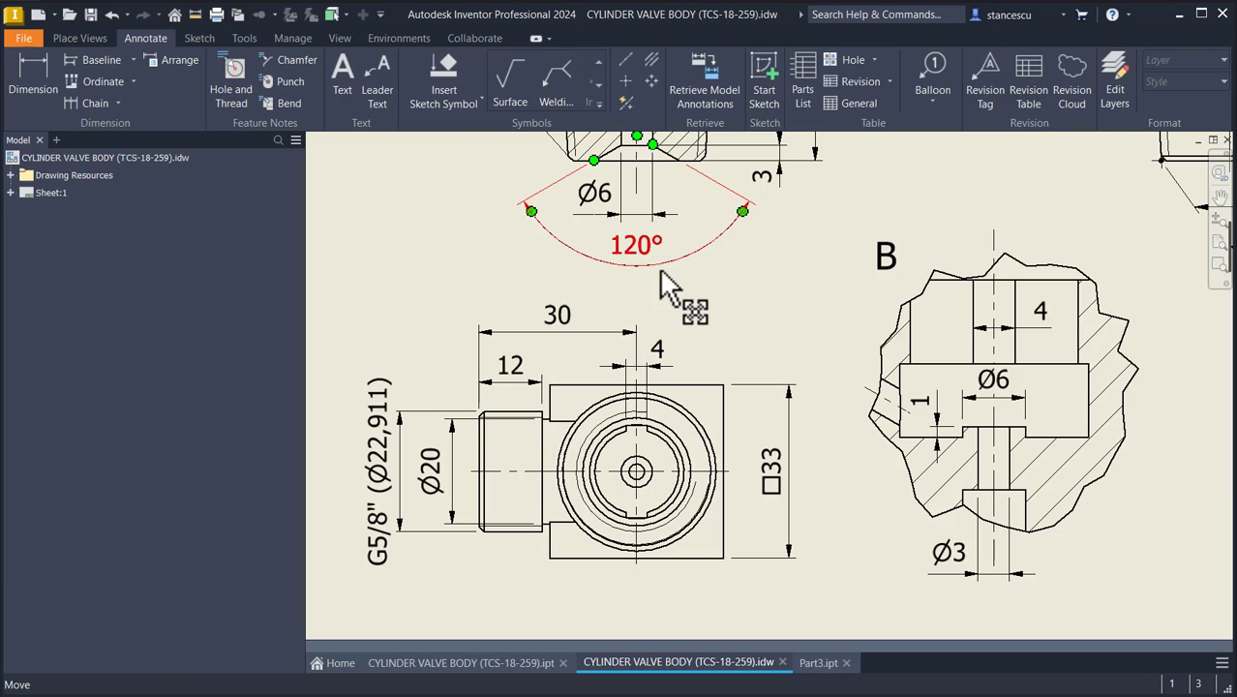
middle_drag(660, 273, 675, 499)
middle_drag(648, 348, 701, 533)
middle_drag(768, 435, 620, 488)
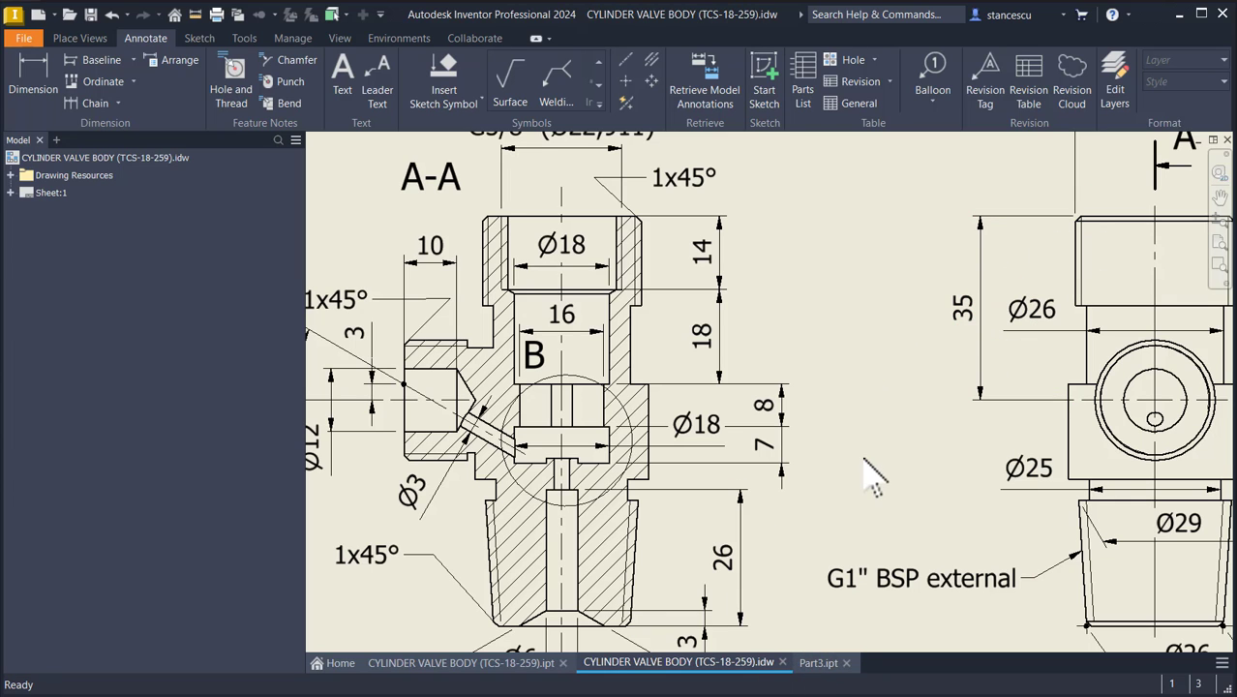
key(Home)
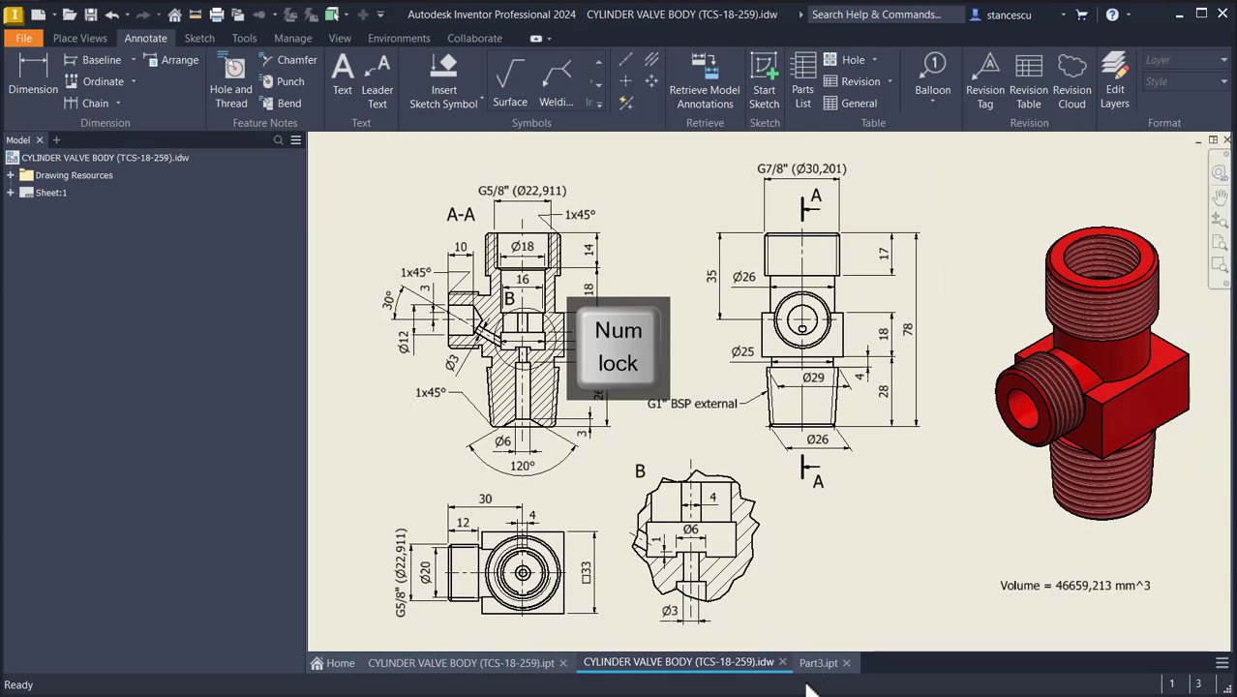
Step: Start a sketch on the YZ plane of Part3 and slice the body's display at the sketch plane
click(818, 662)
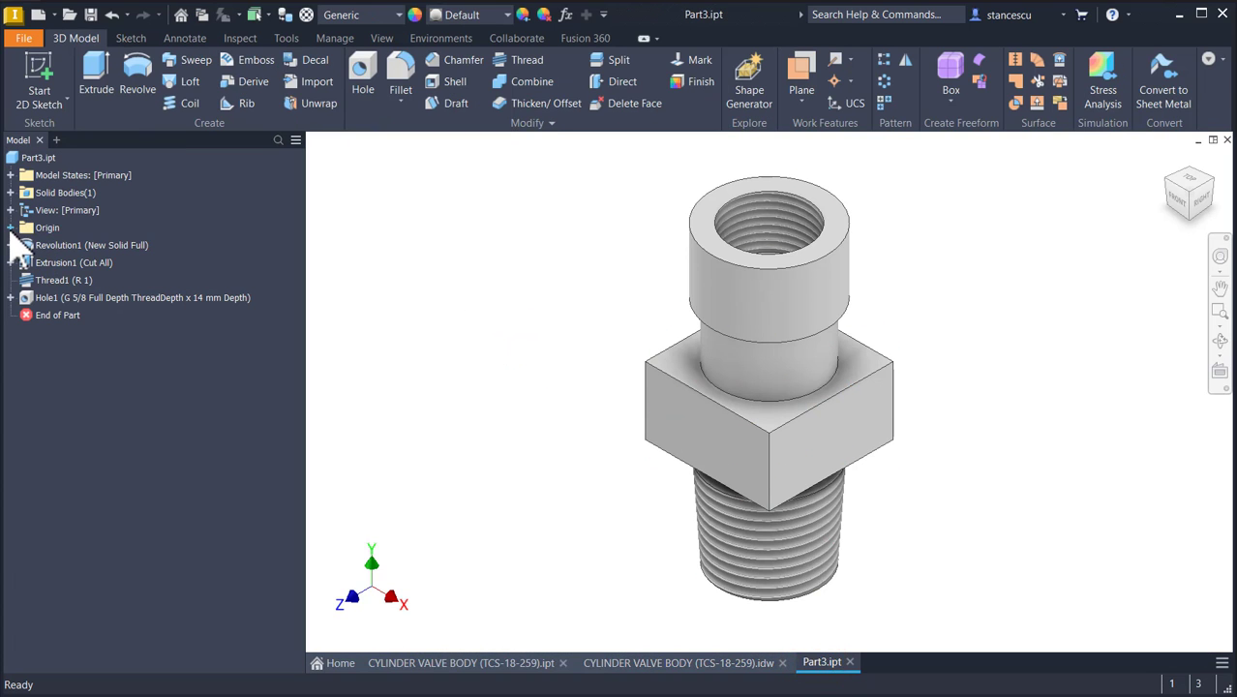
click(11, 227)
click(43, 247)
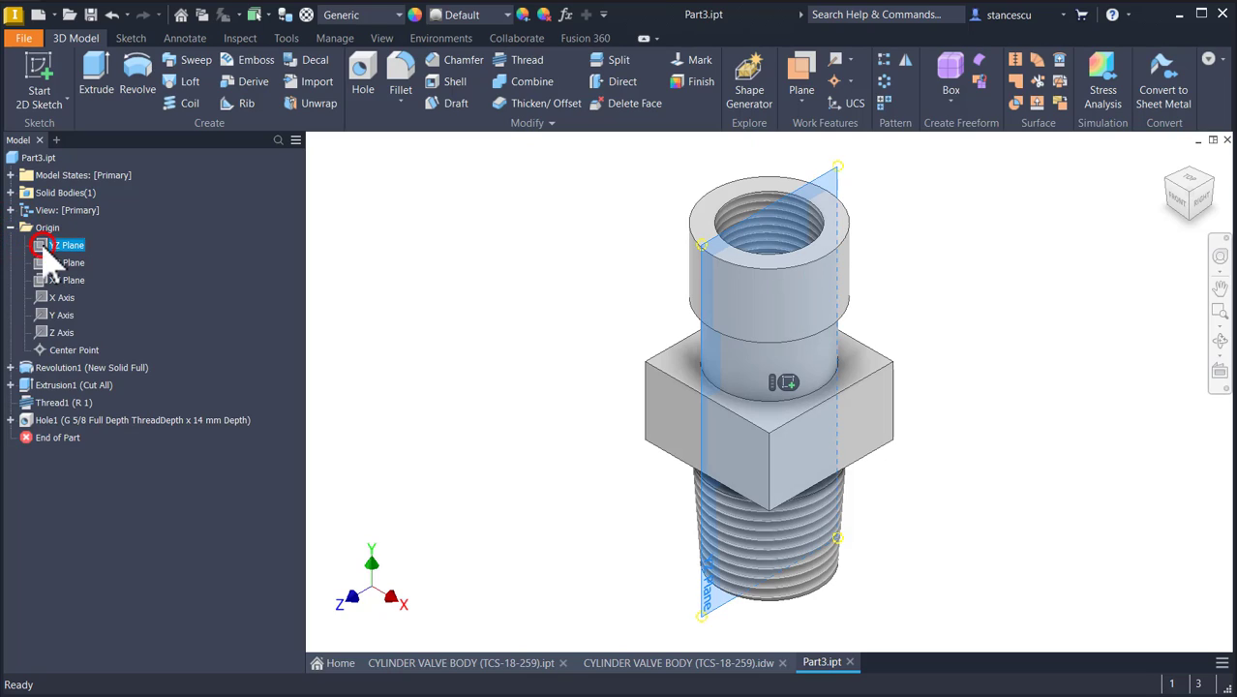
click(786, 383)
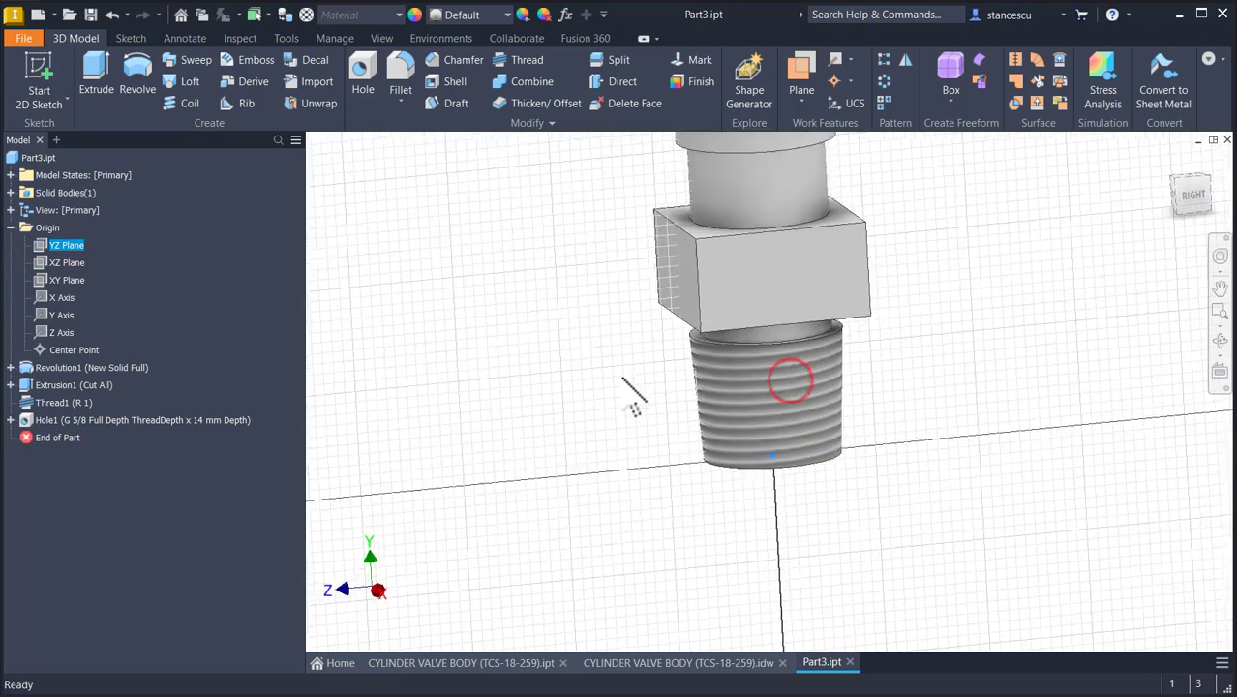
key(Num_Lock)
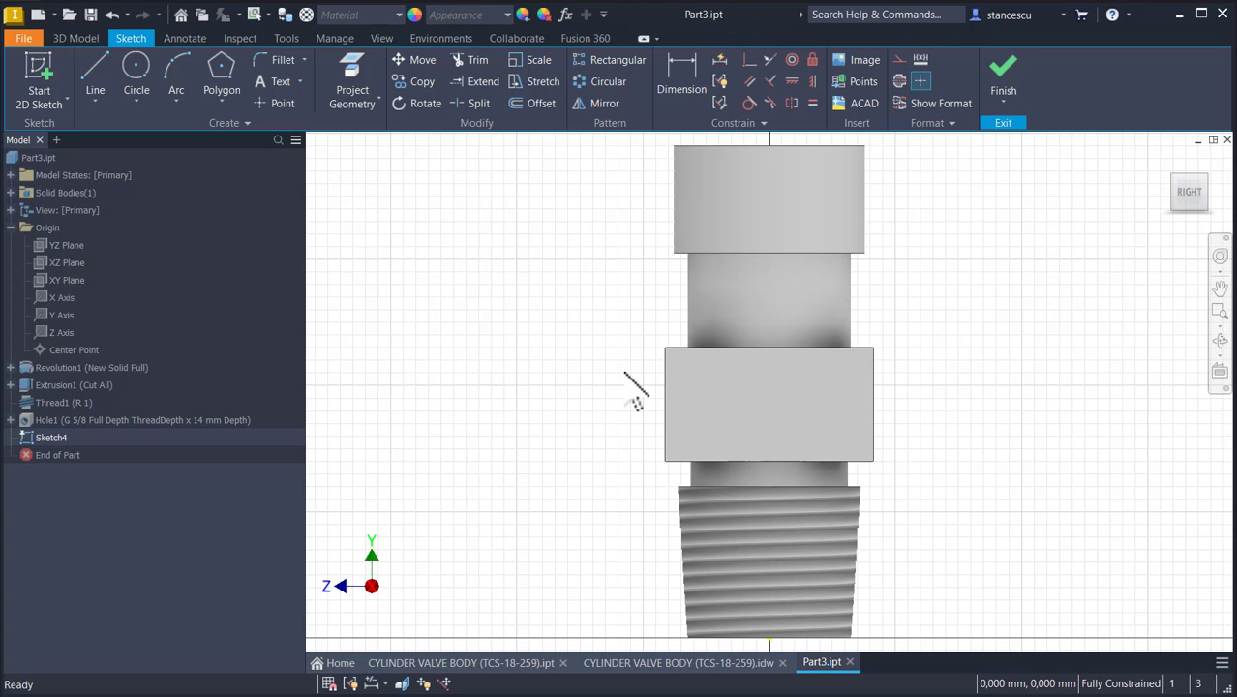
key(F7)
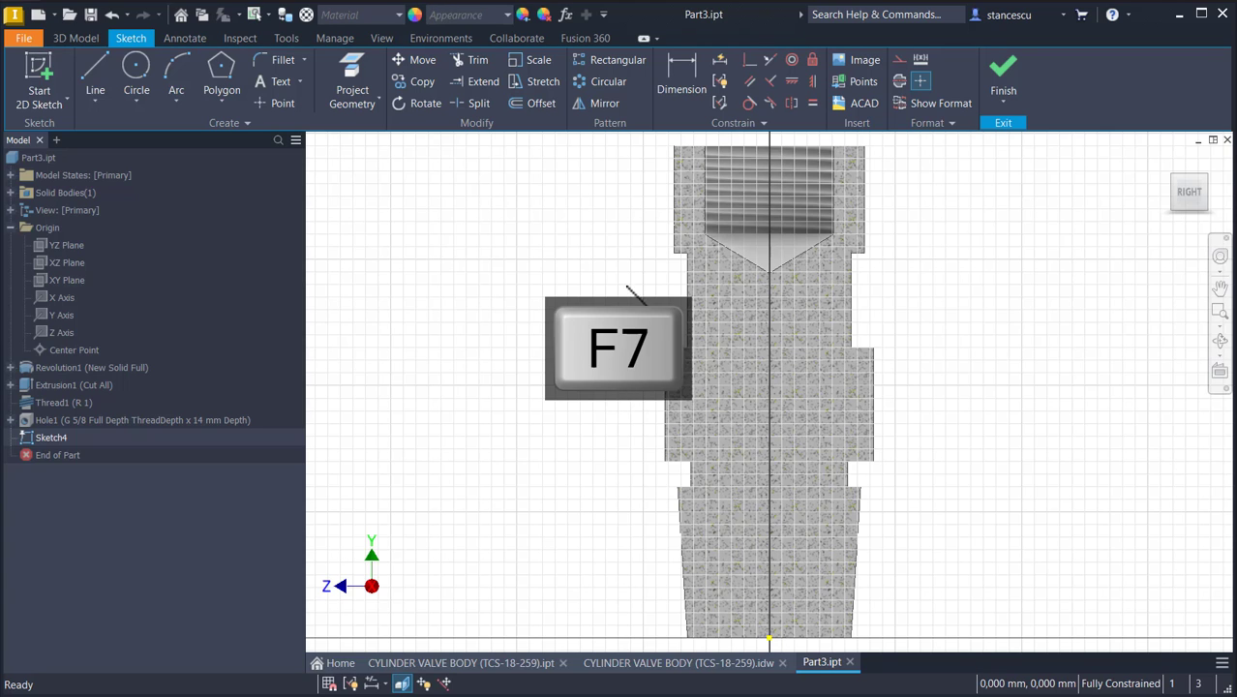
Step: Draw a 30 mm horizontal line from outside the square flange to the body's axis, aligning its inner end vertically with the origin
click(88, 69)
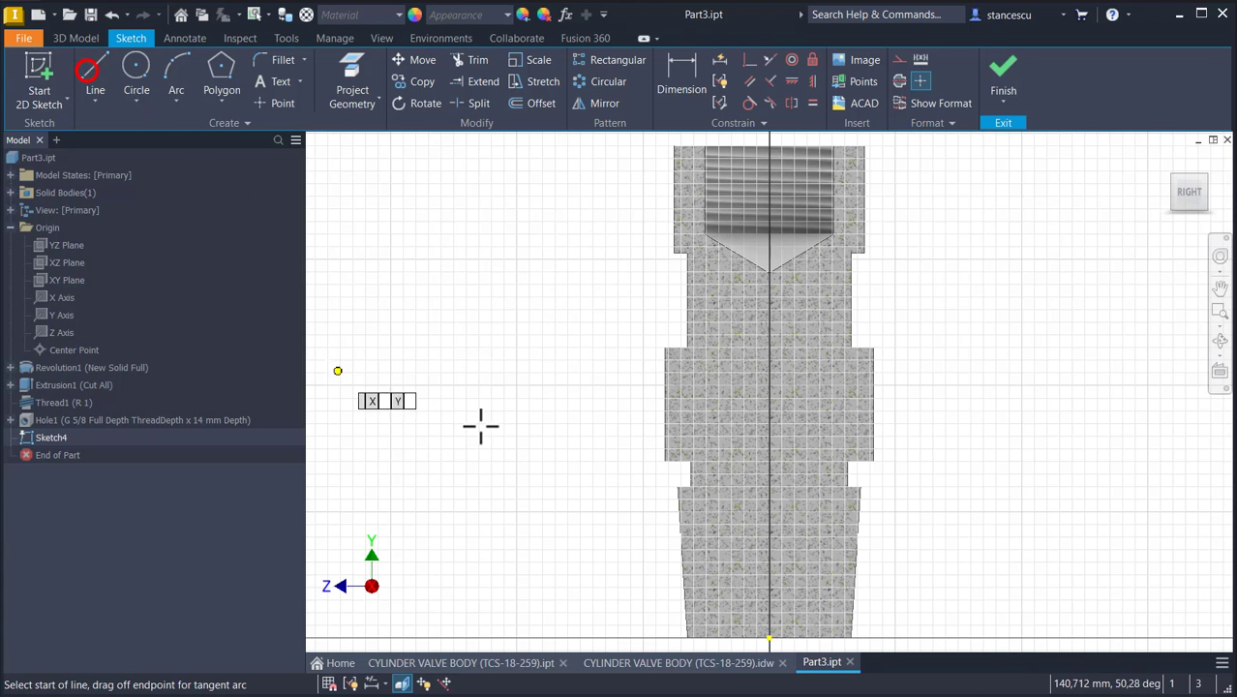
click(581, 396)
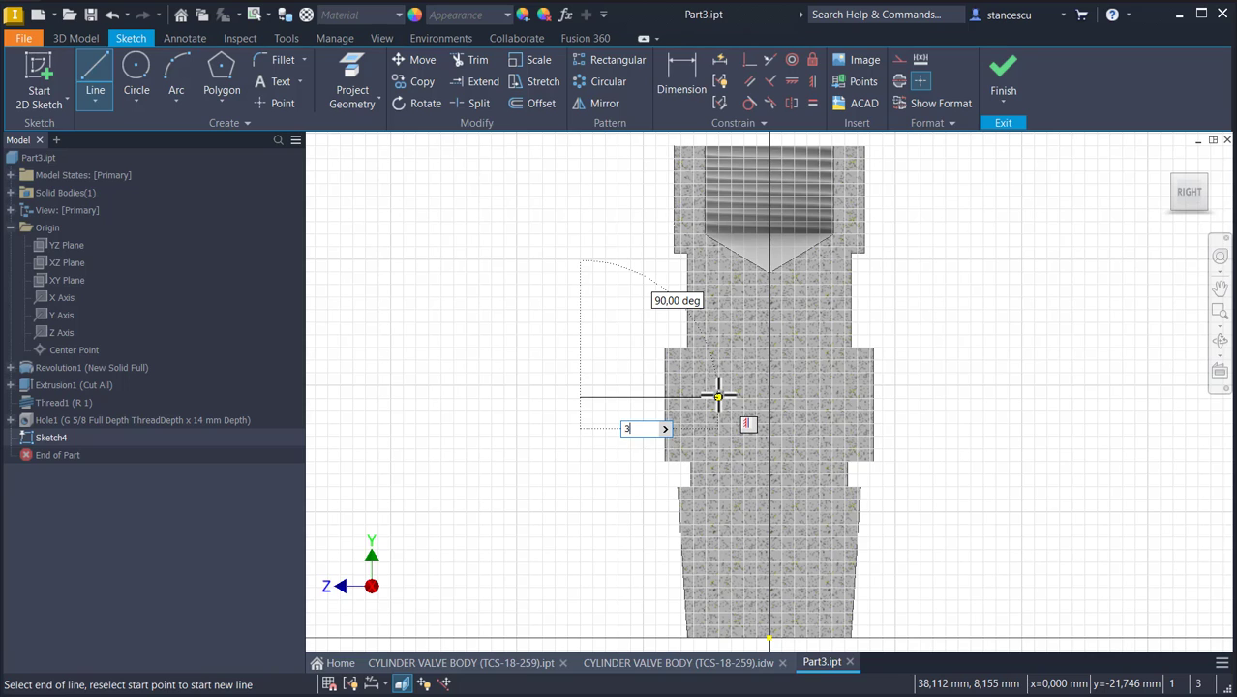
key(Return)
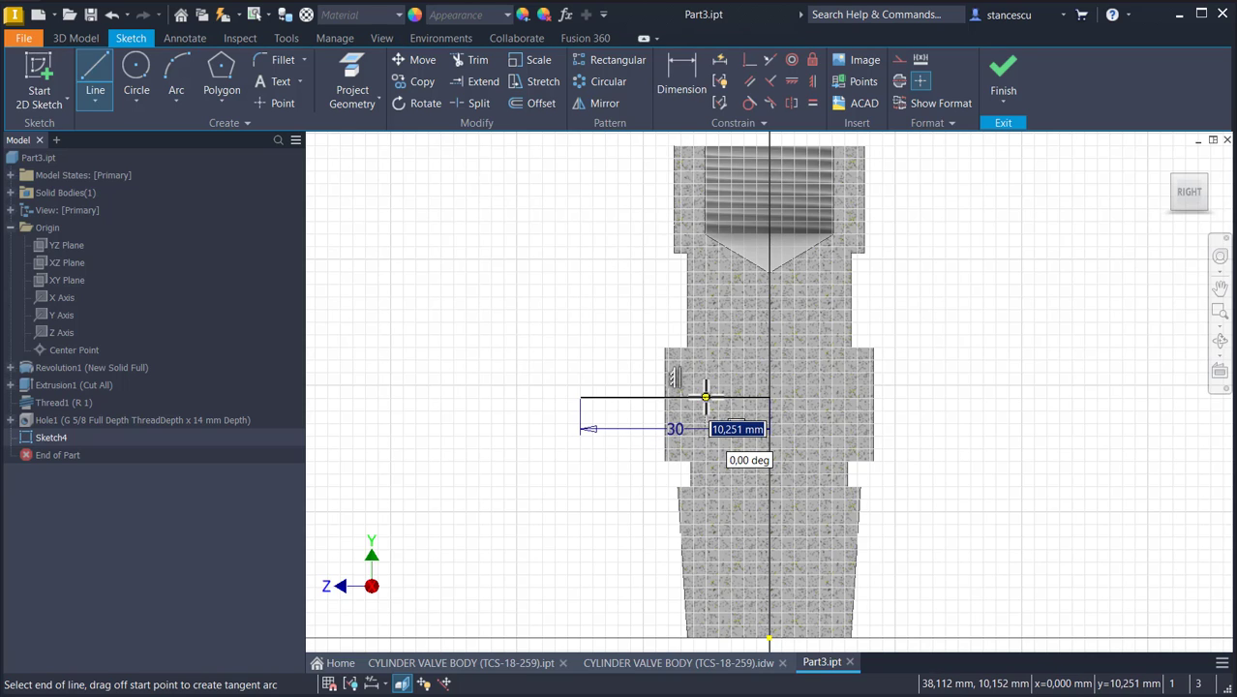
key(Escape)
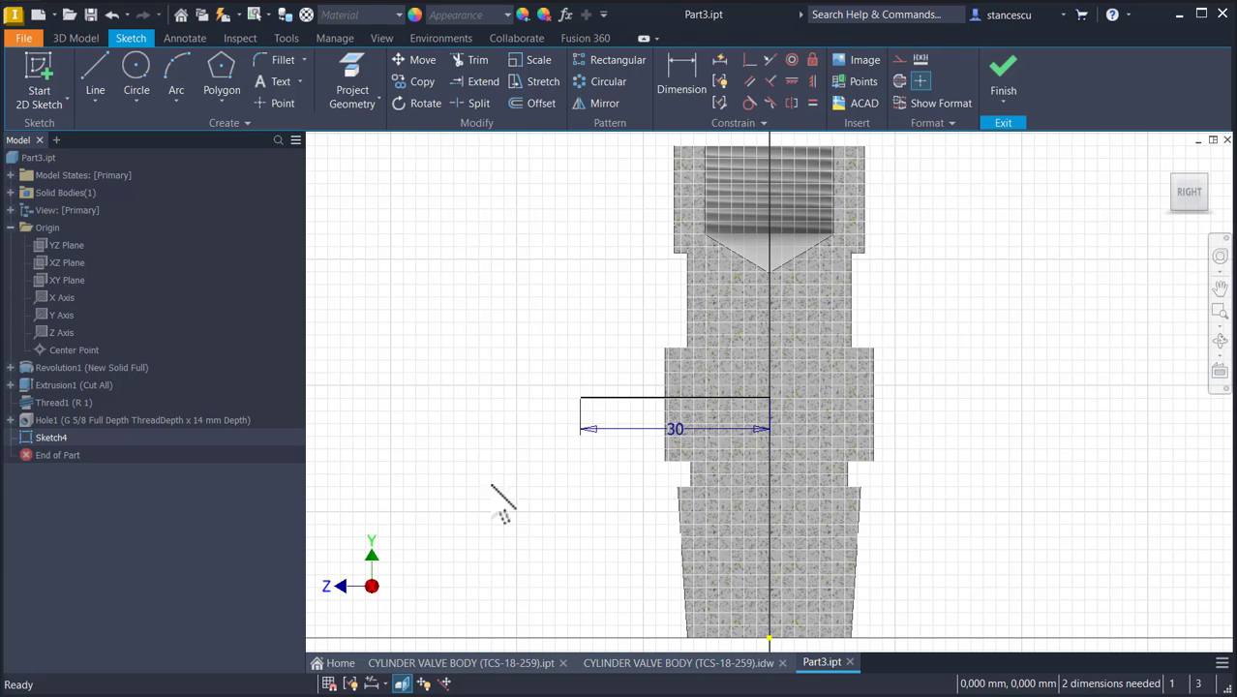
click(790, 84)
click(769, 399)
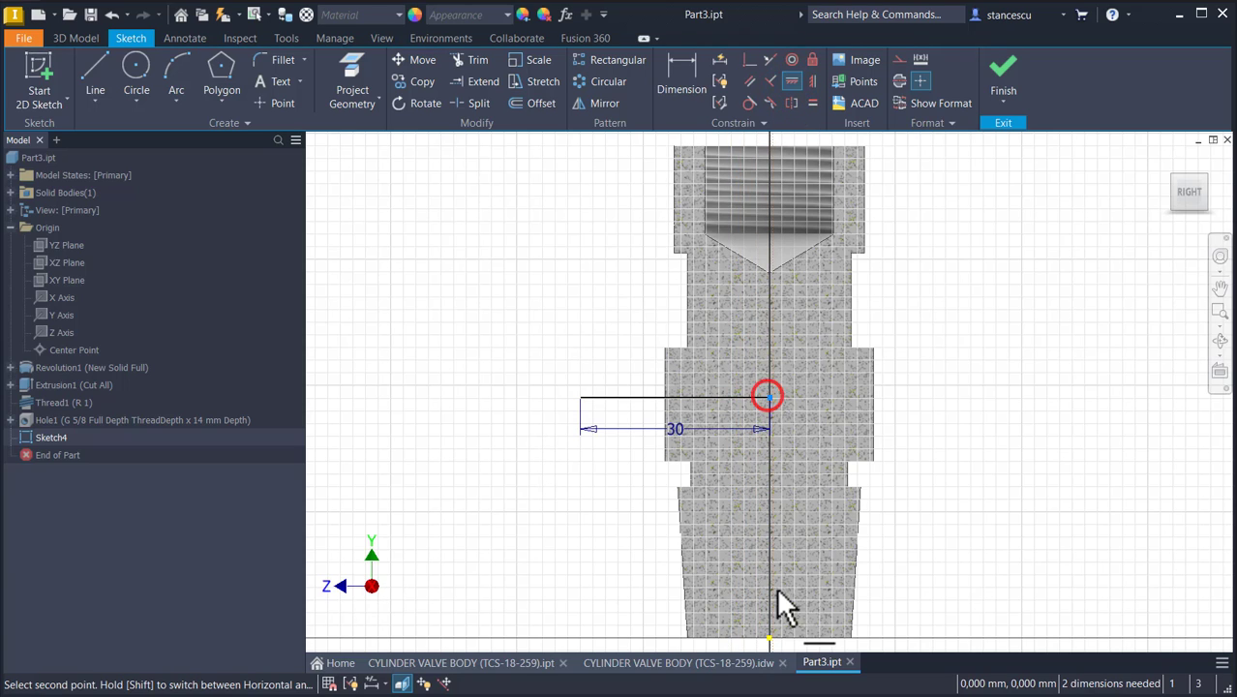
click(770, 638)
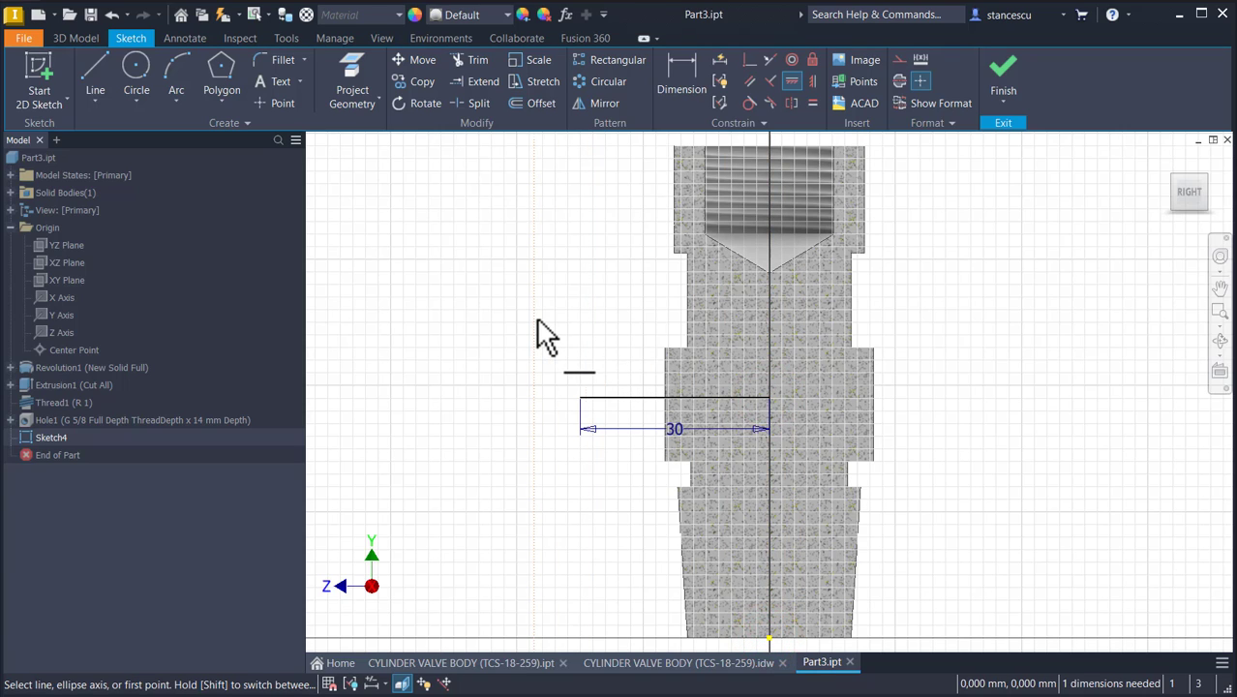
Step: Dimension the horizontal line 35 mm below the body's top edge and convert it to a centerline
click(681, 76)
click(641, 398)
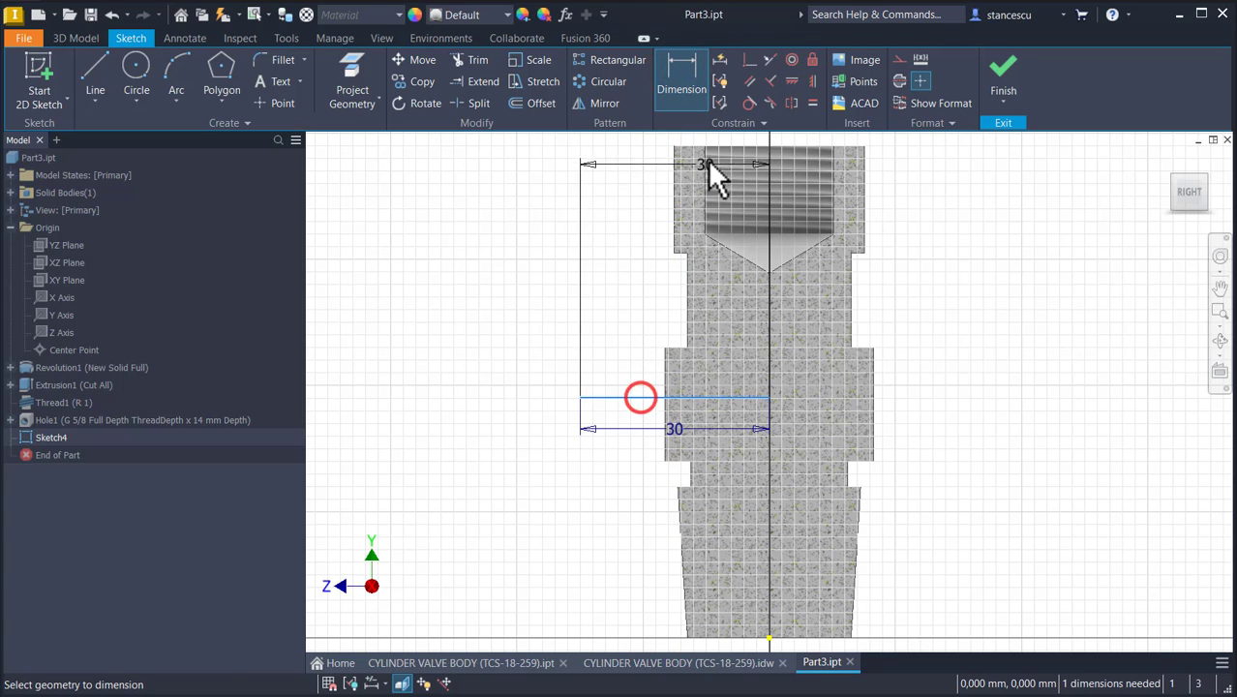
click(693, 147)
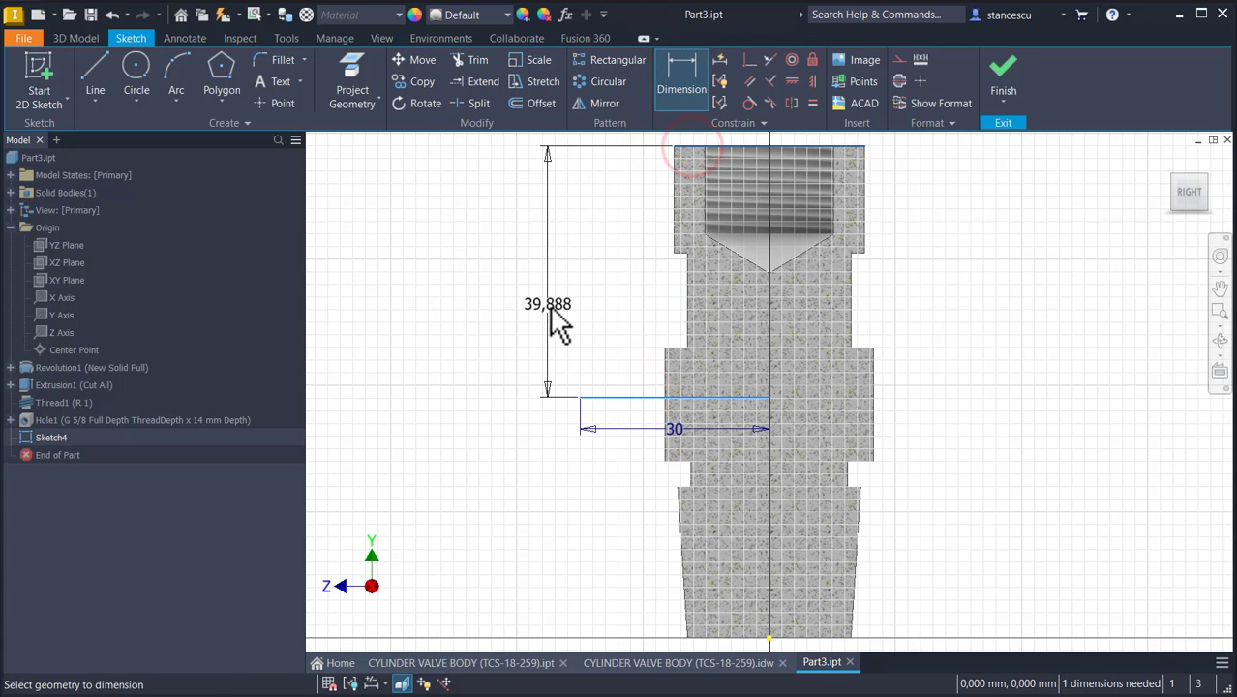
click(547, 306)
text(35)
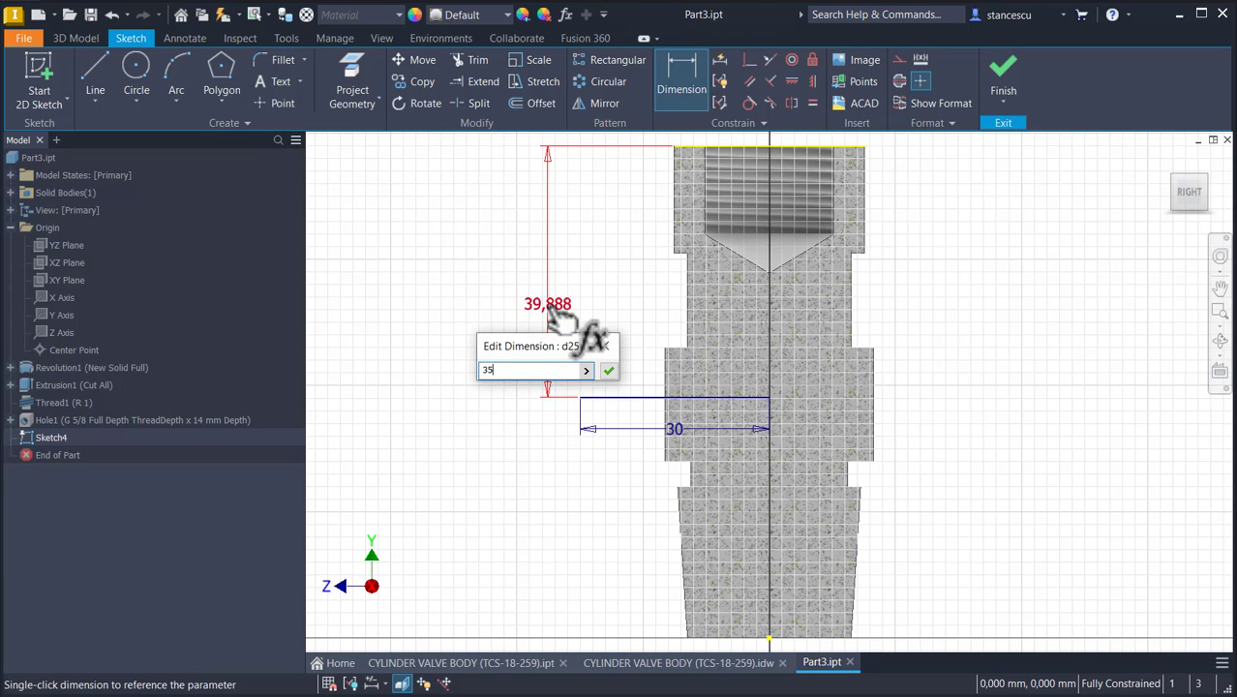
key(Return)
key(Escape)
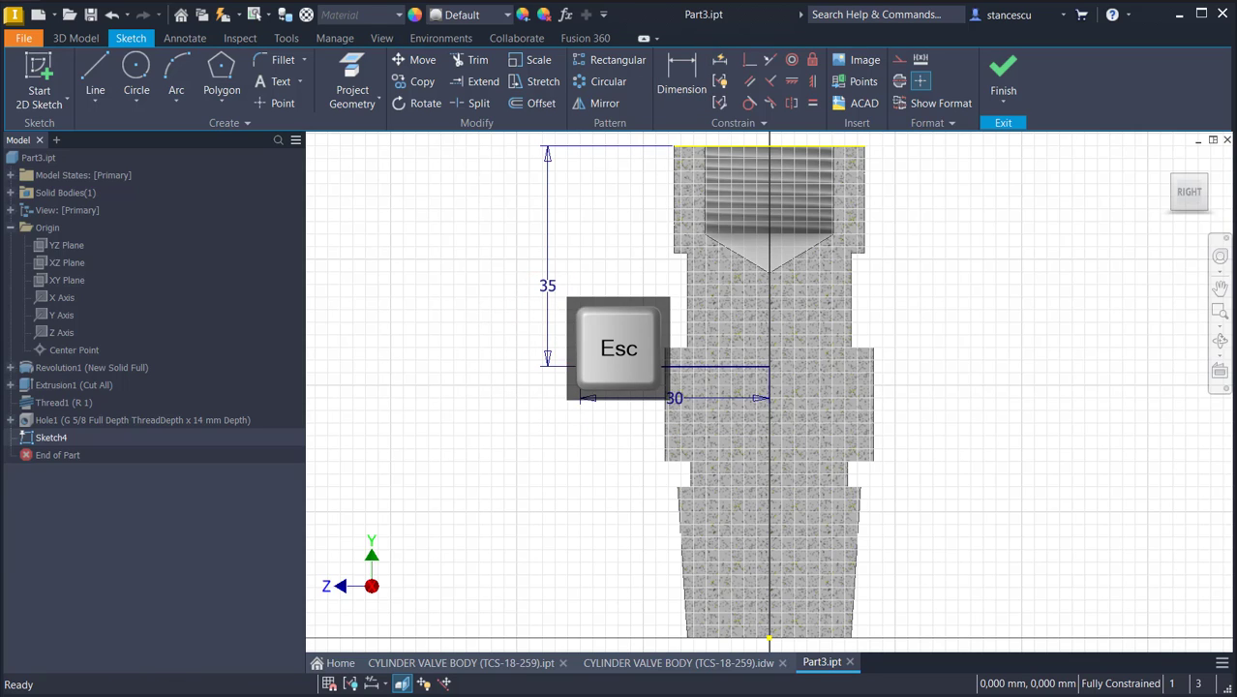
click(631, 365)
click(902, 79)
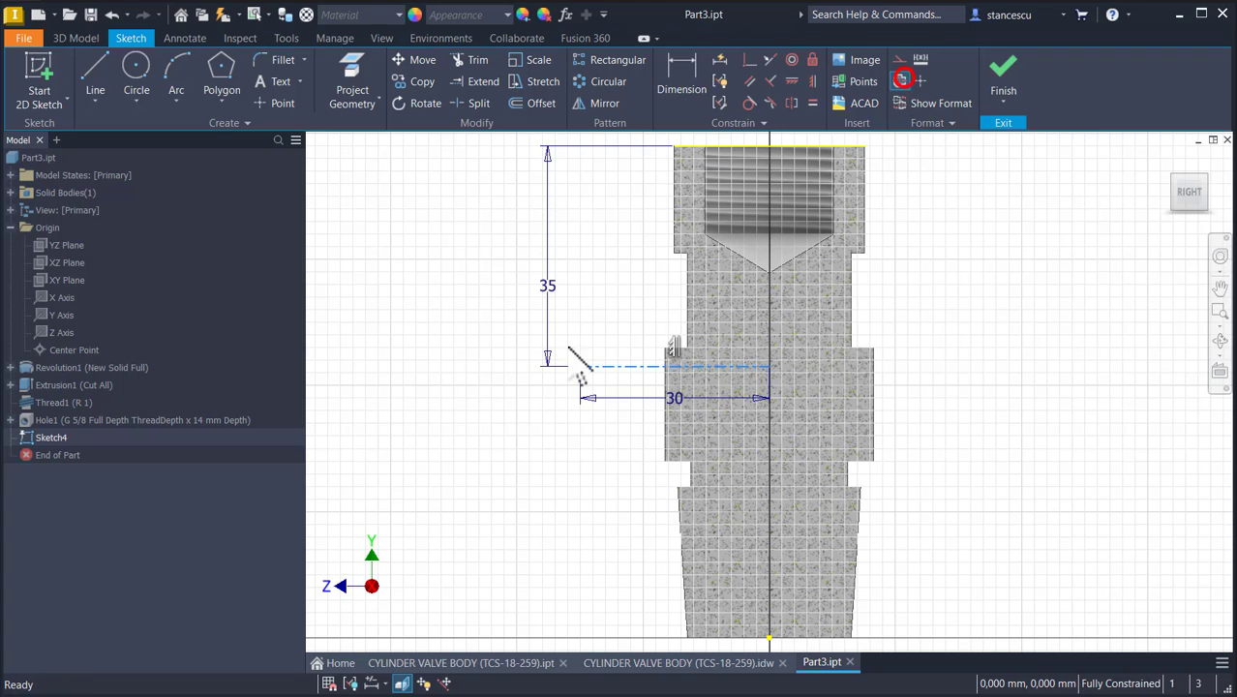
click(96, 70)
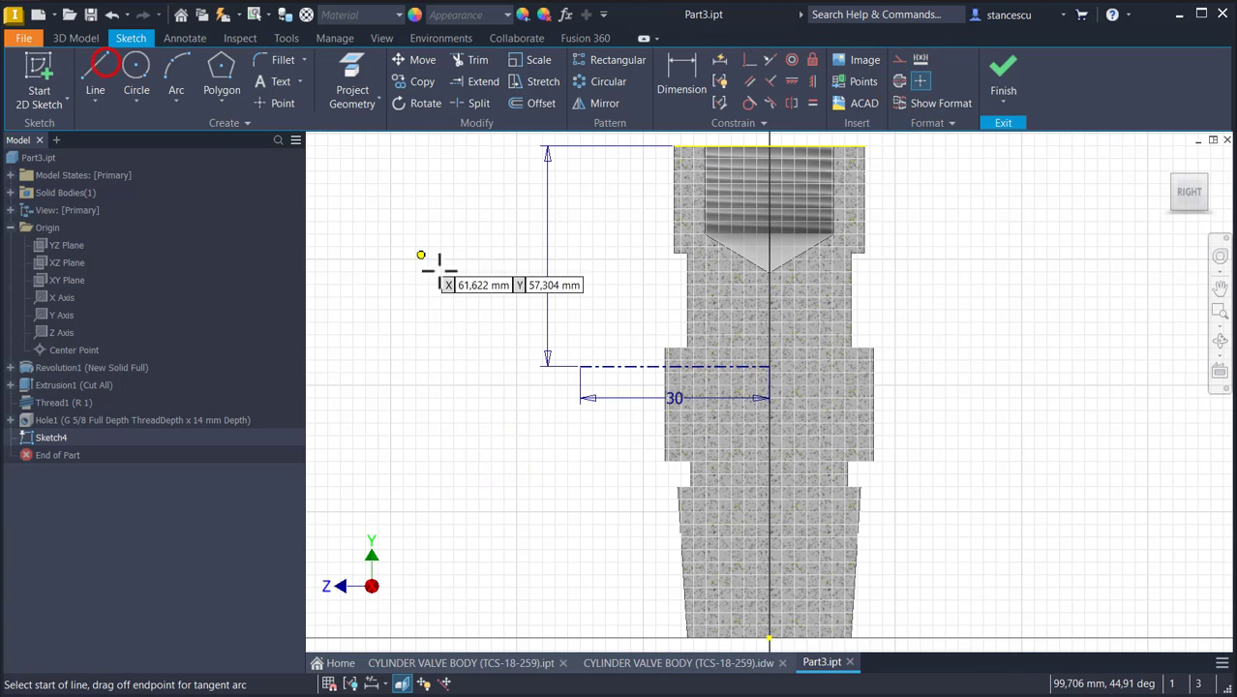
click(579, 366)
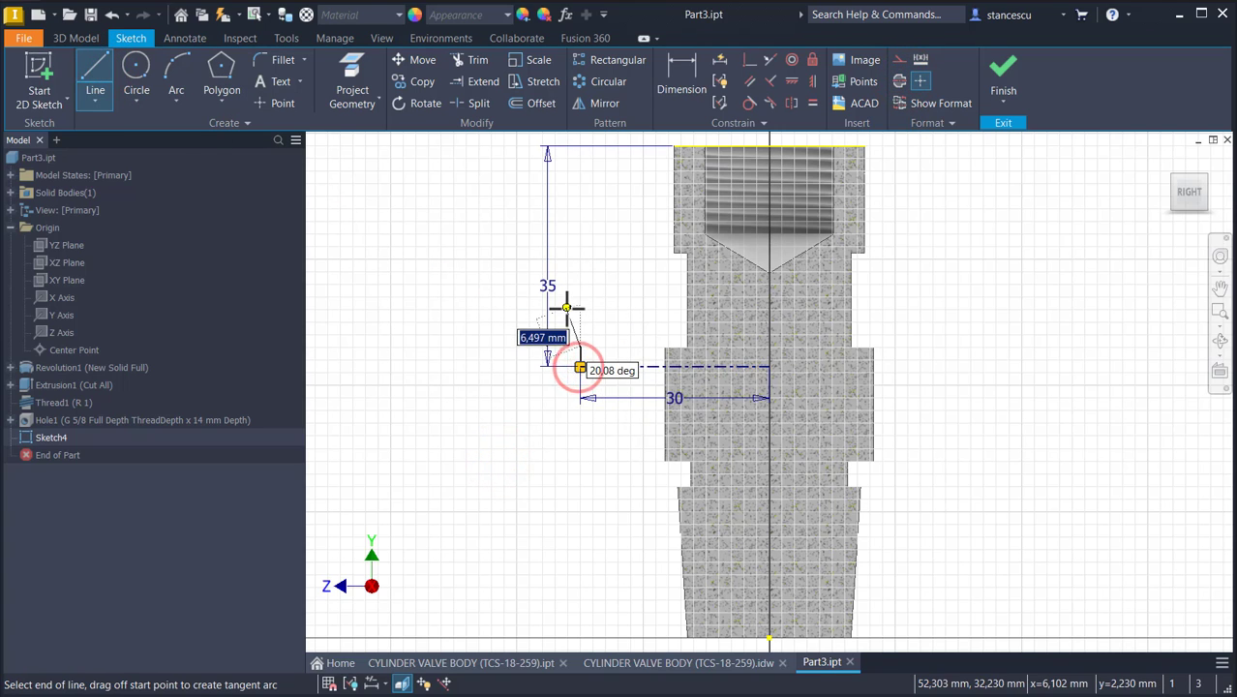
key(Escape)
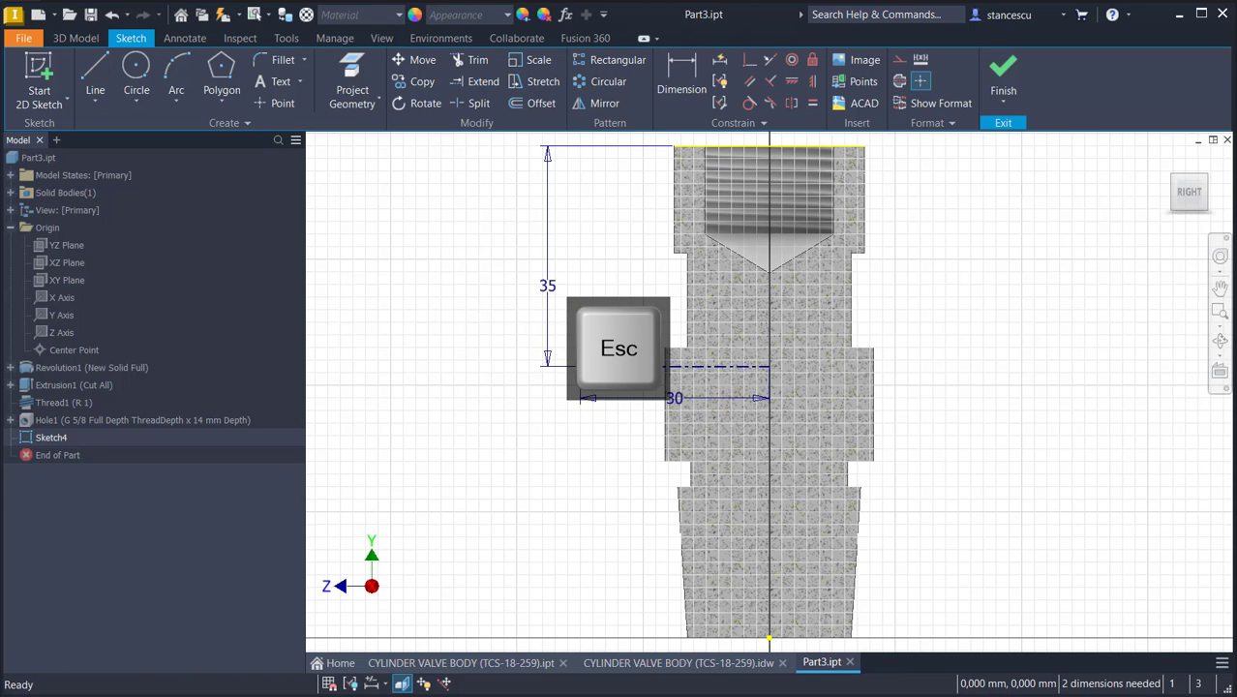
click(580, 348)
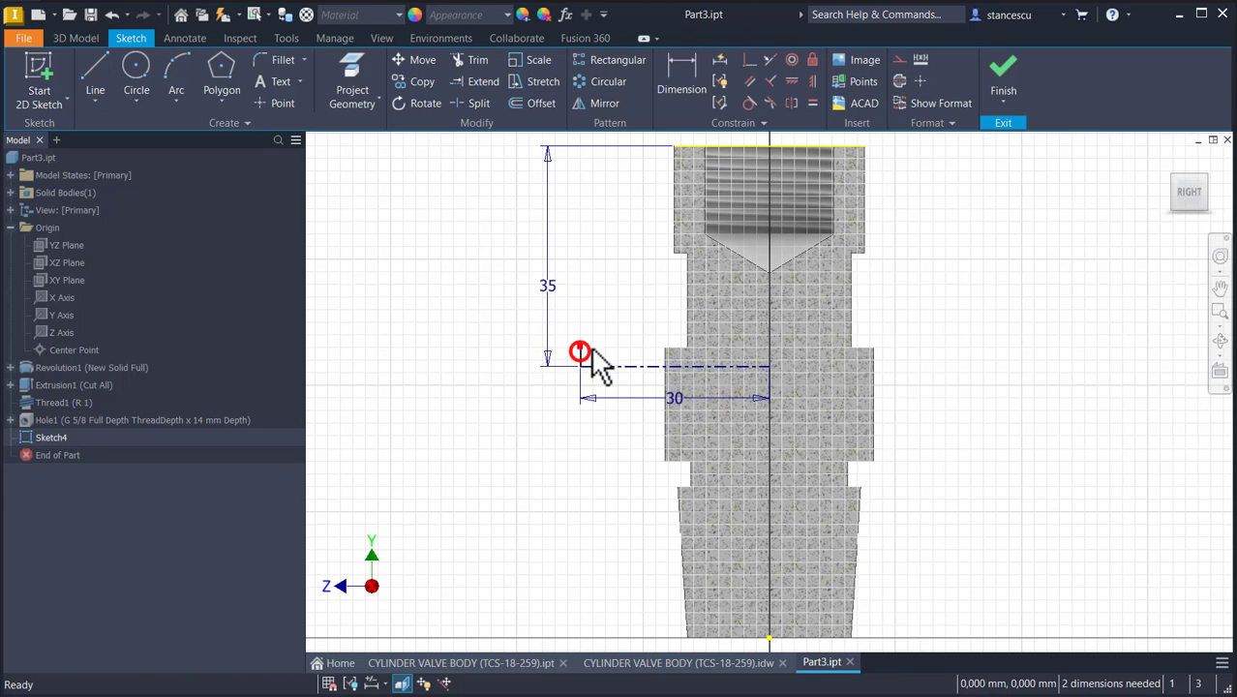
key(Delete)
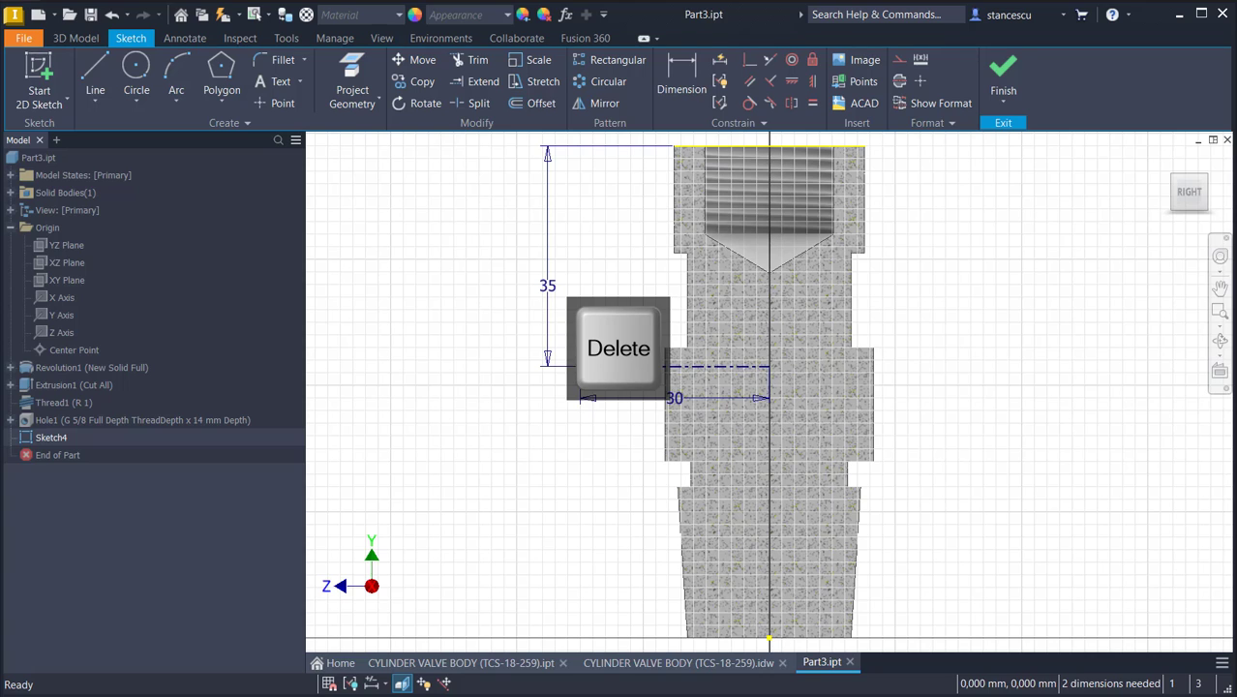
key(ctrl+z)
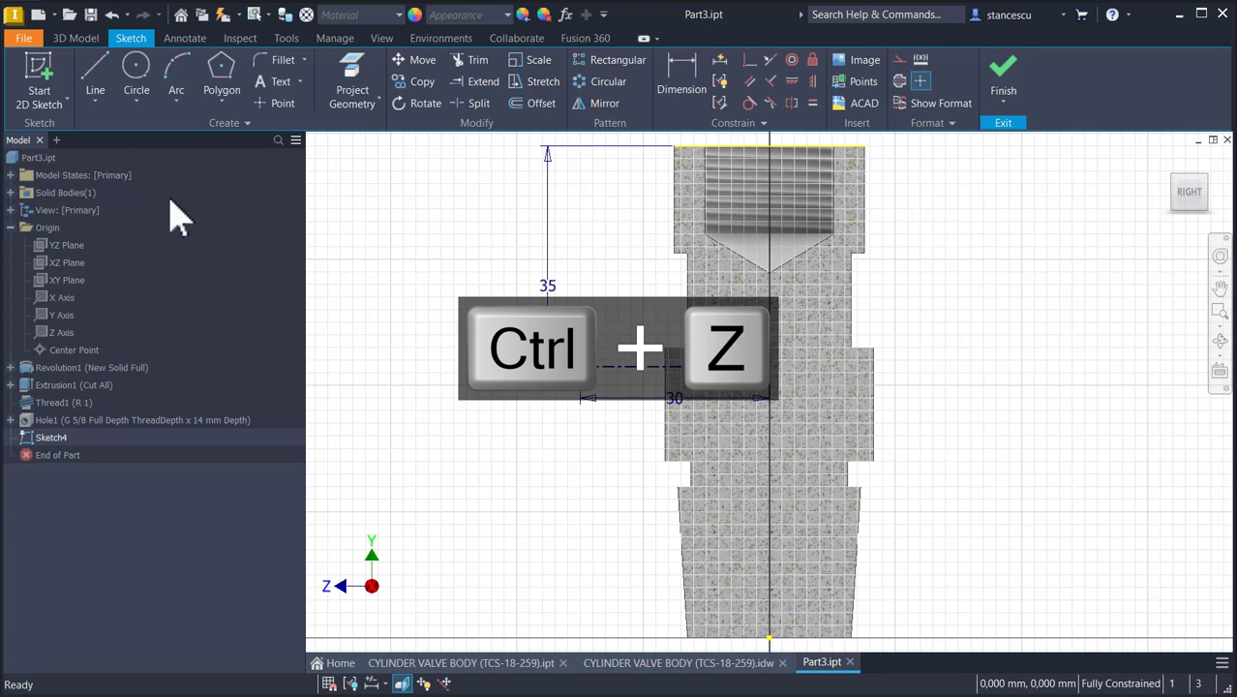
Step: Draw a closed stepped profile above the centerline, its outer step about 12 mm high and 9 mm long, its inner step about 6 mm high
click(94, 78)
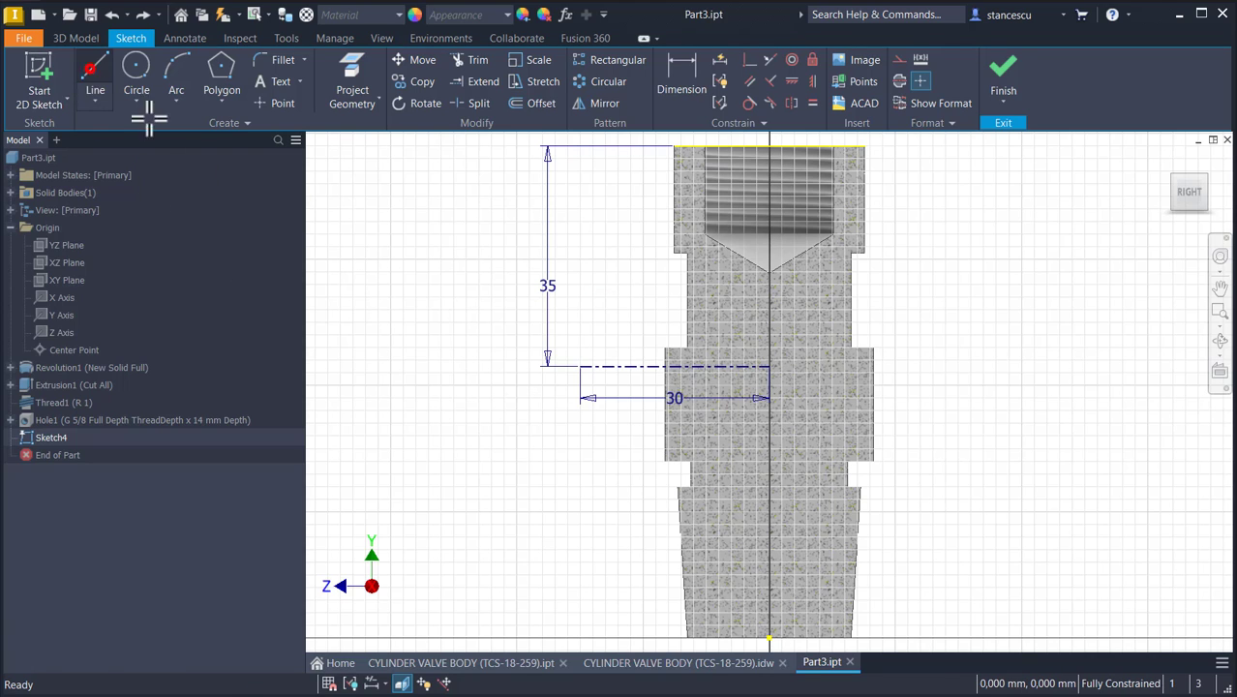
click(579, 364)
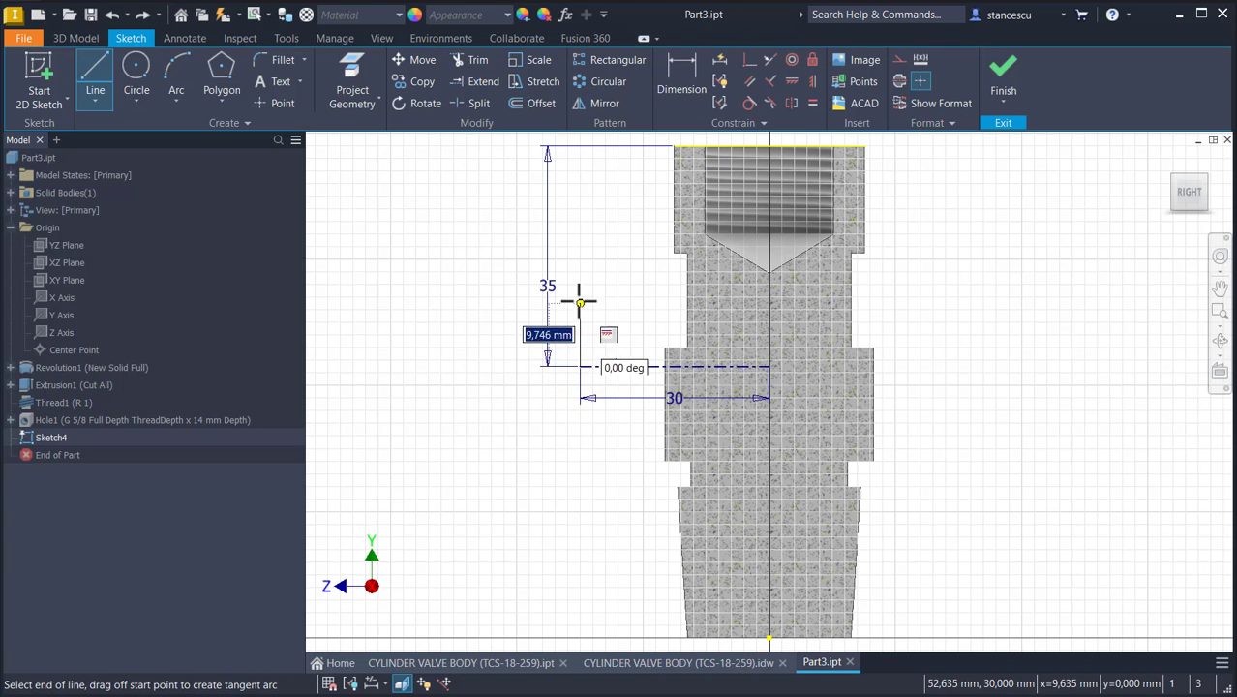
click(580, 289)
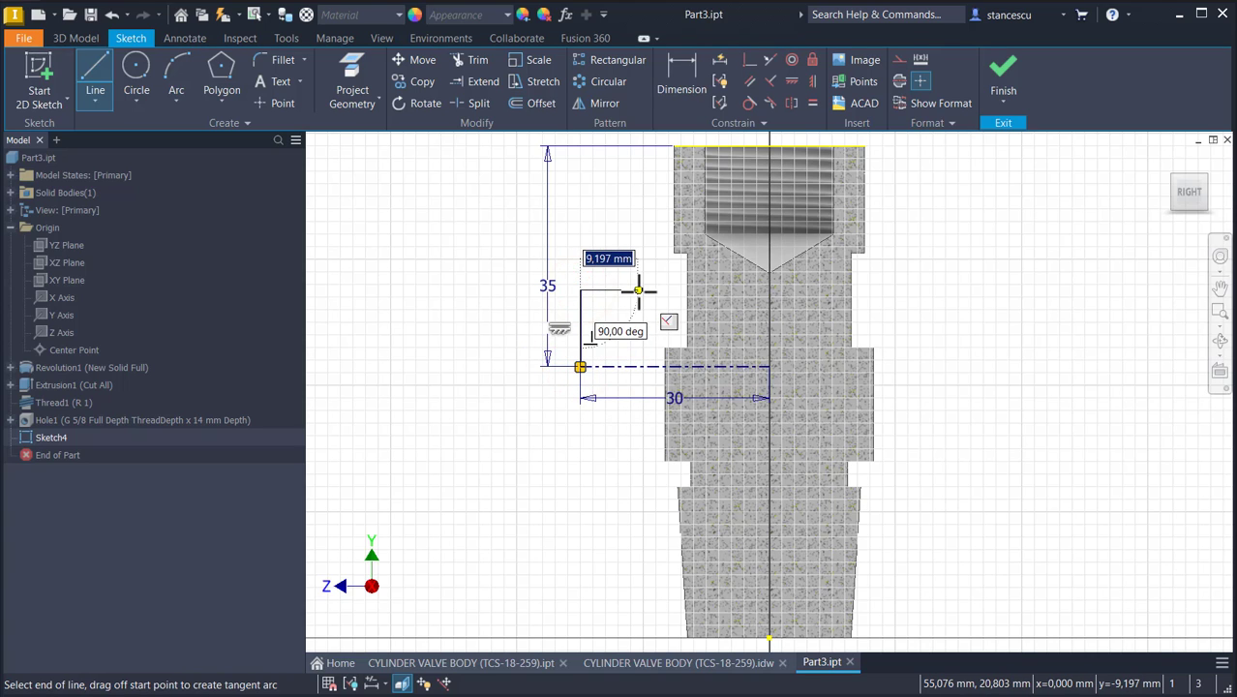
click(637, 289)
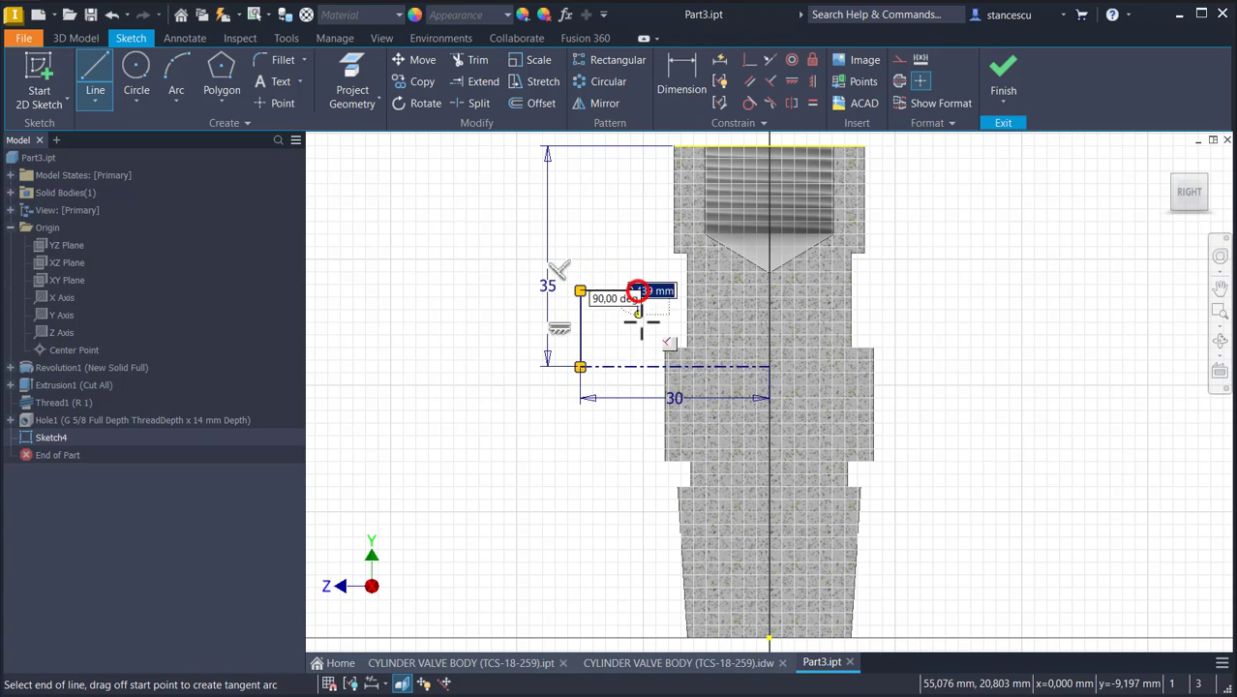
click(639, 329)
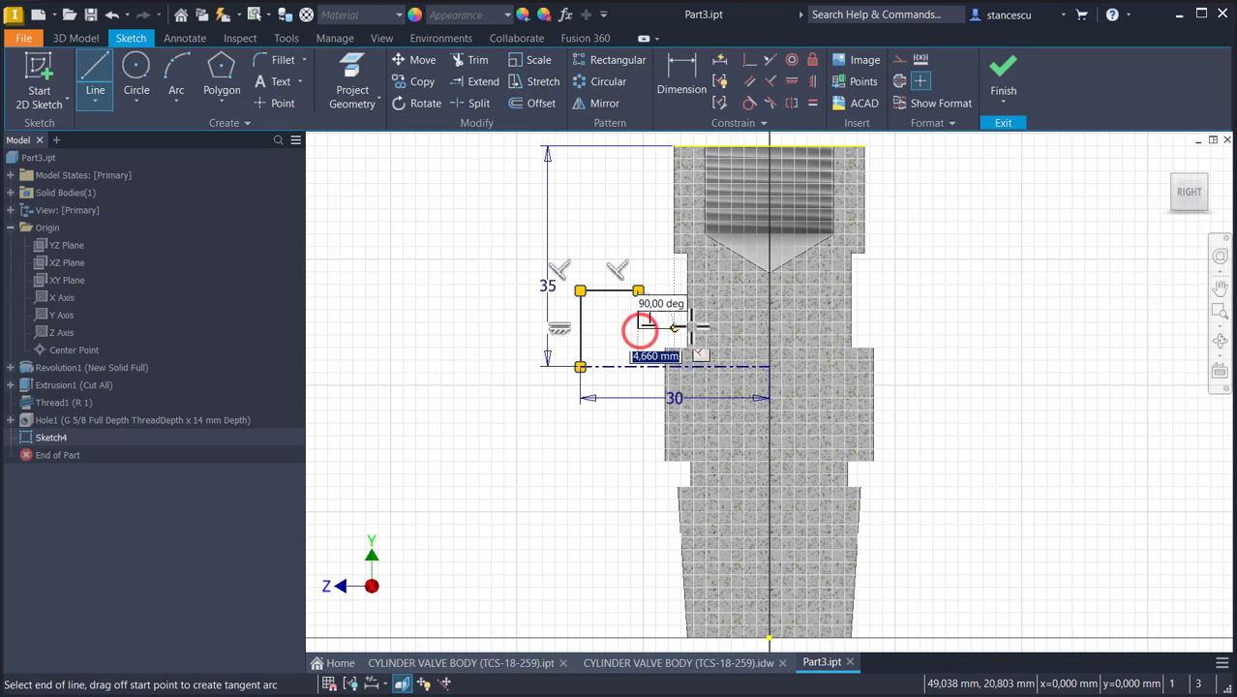
click(768, 328)
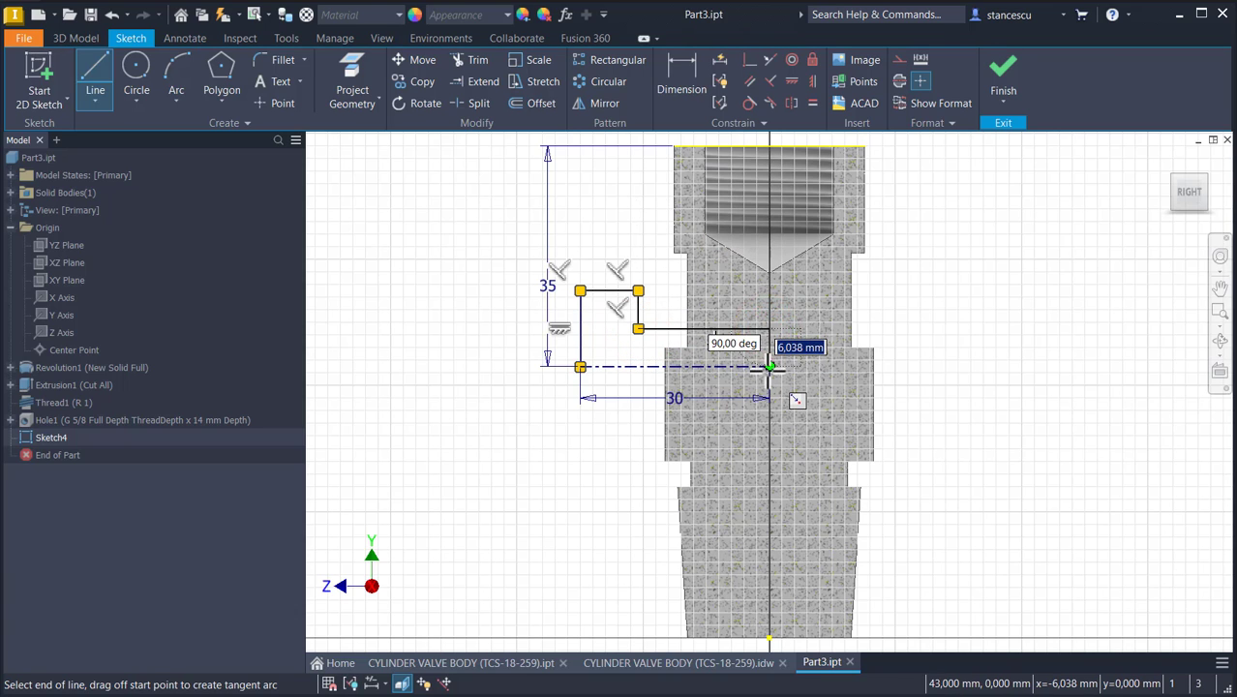
click(766, 368)
key(Escape)
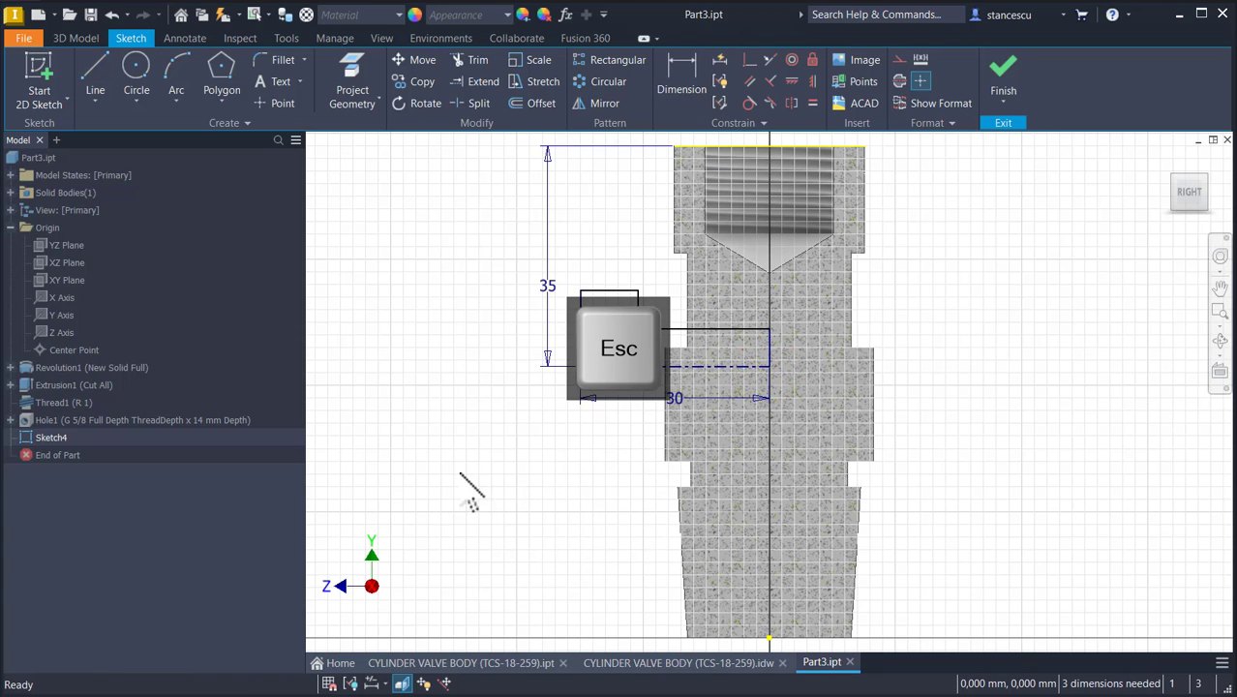
Step: Dimension the profile's diameters about the centerline as 22,911 mm for the outer step and 20 mm for the inner step
click(682, 72)
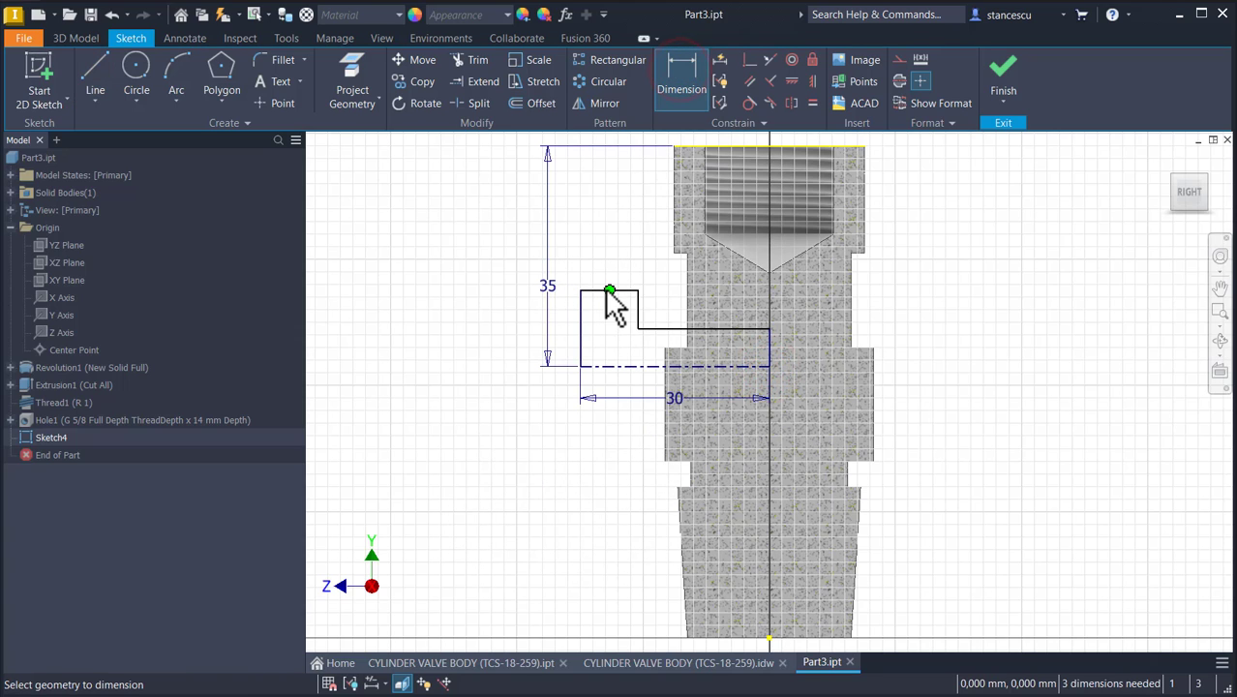
click(588, 290)
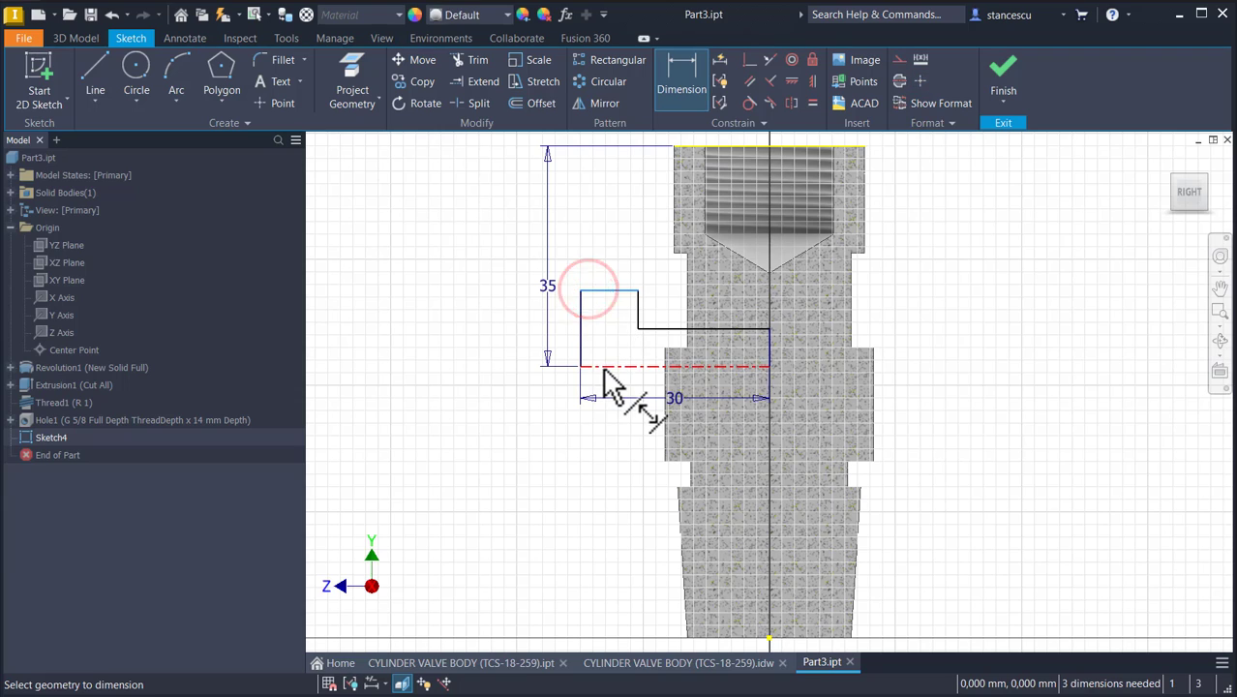
click(601, 366)
click(480, 339)
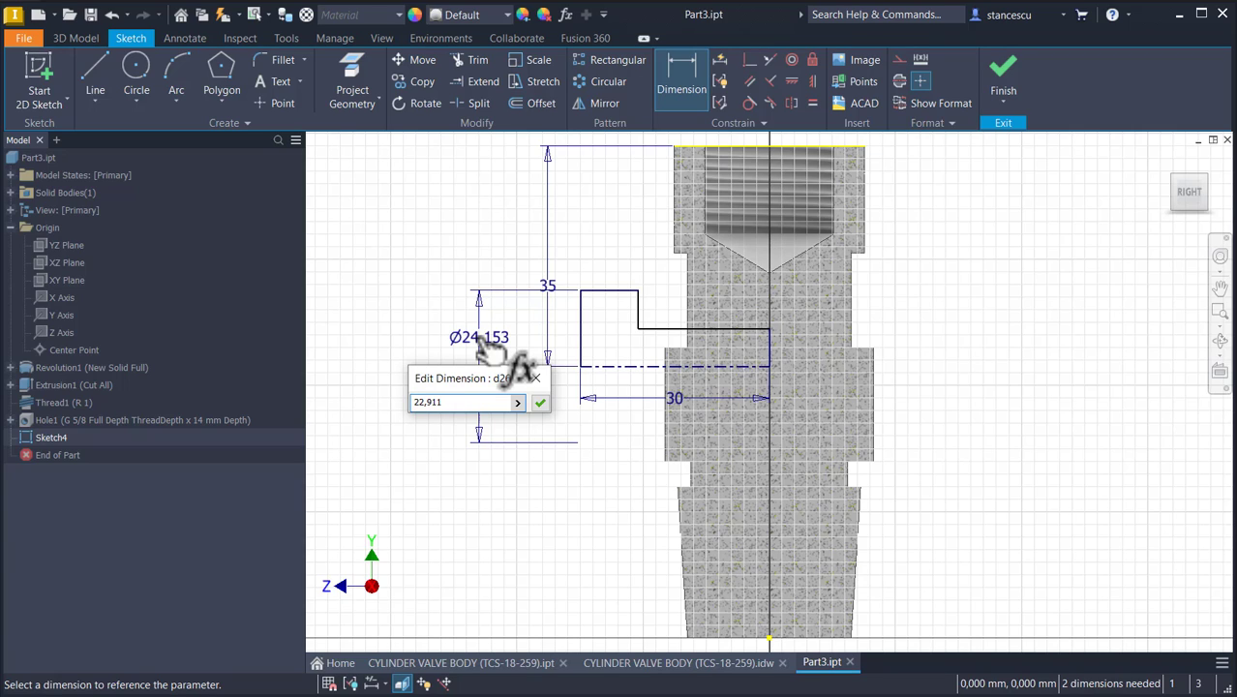
click(540, 403)
click(652, 331)
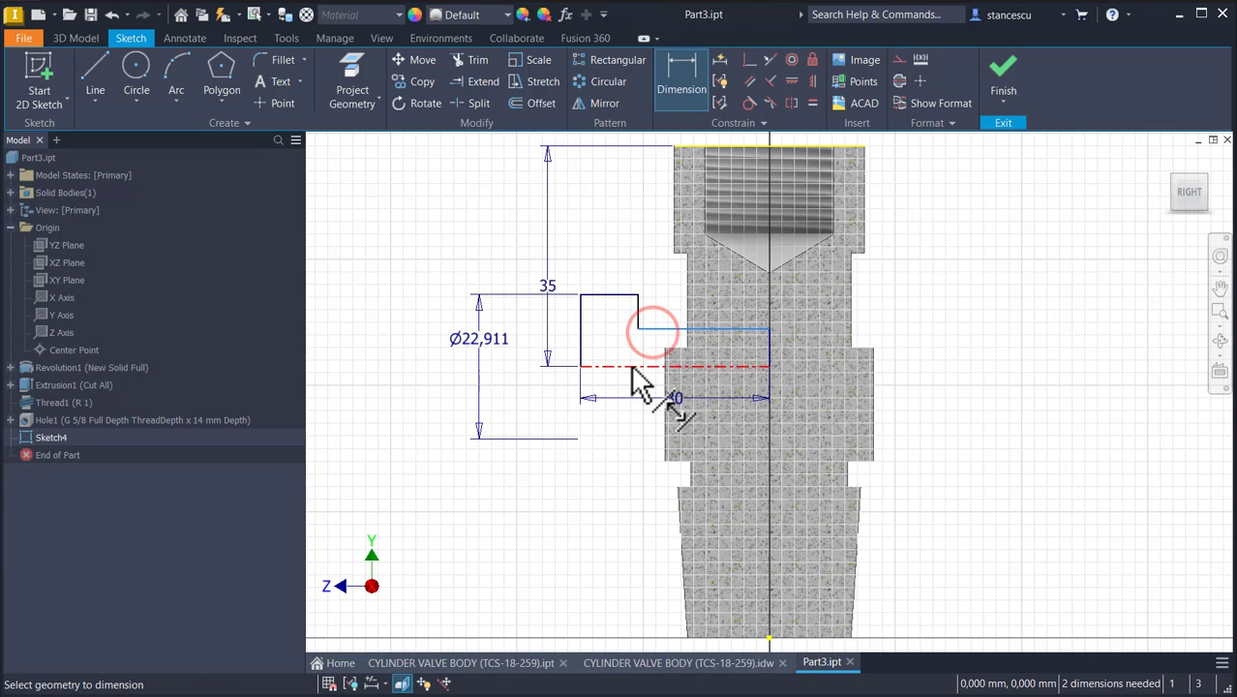
click(631, 366)
click(527, 382)
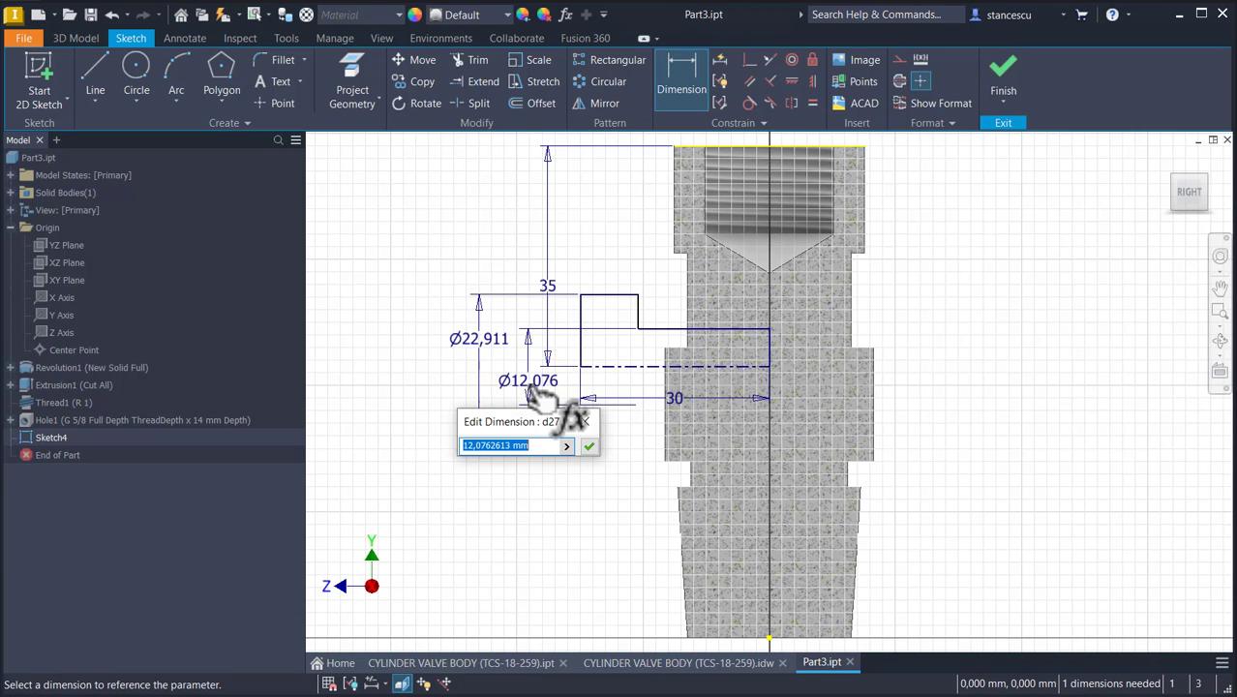
key(Return)
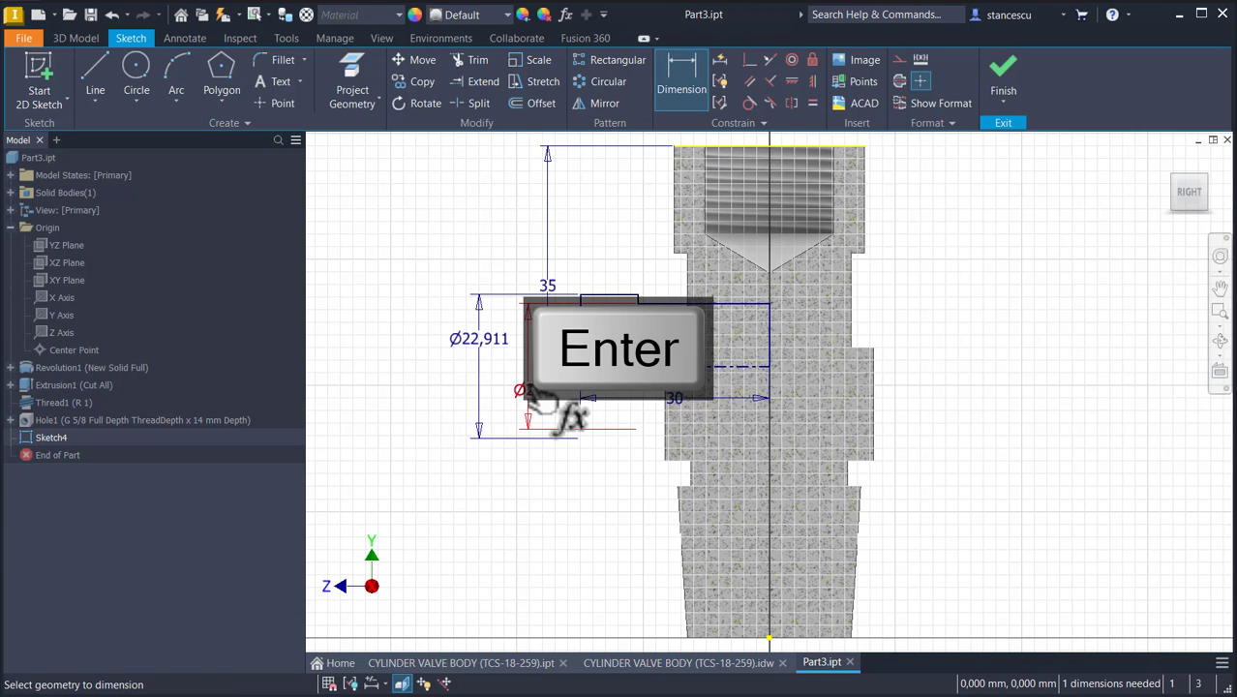
Step: Dimension the length of the profile's outer step as 12 mm
click(621, 295)
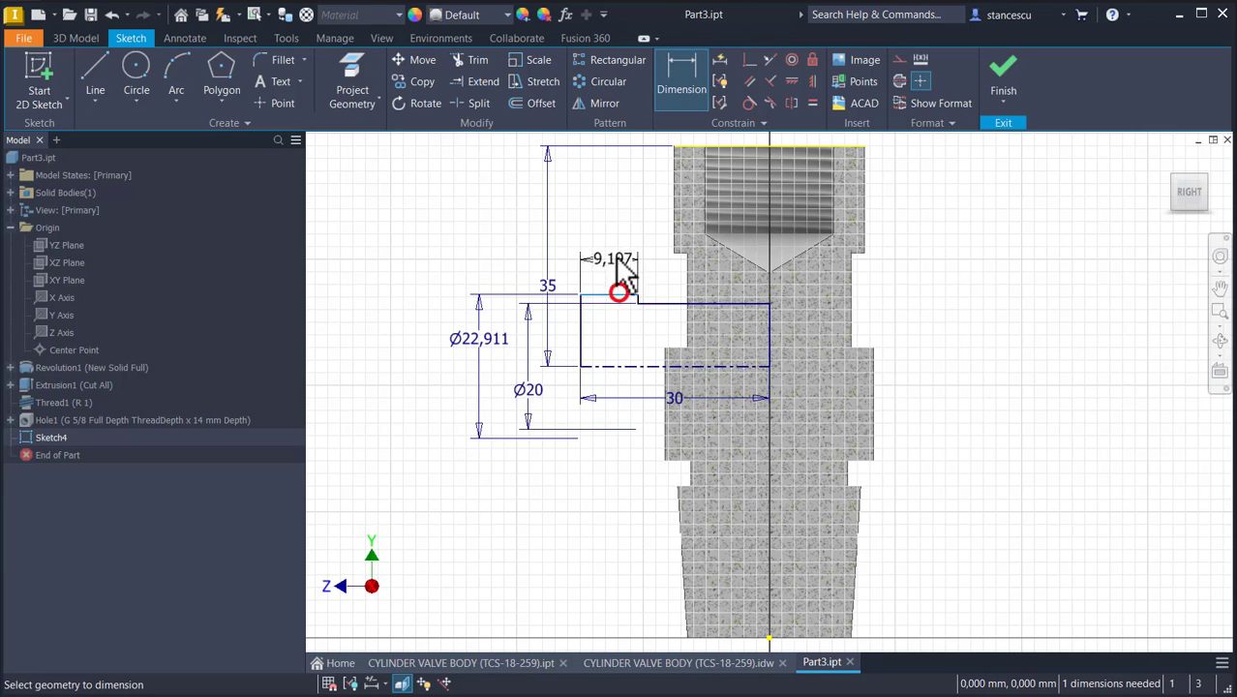
click(612, 251)
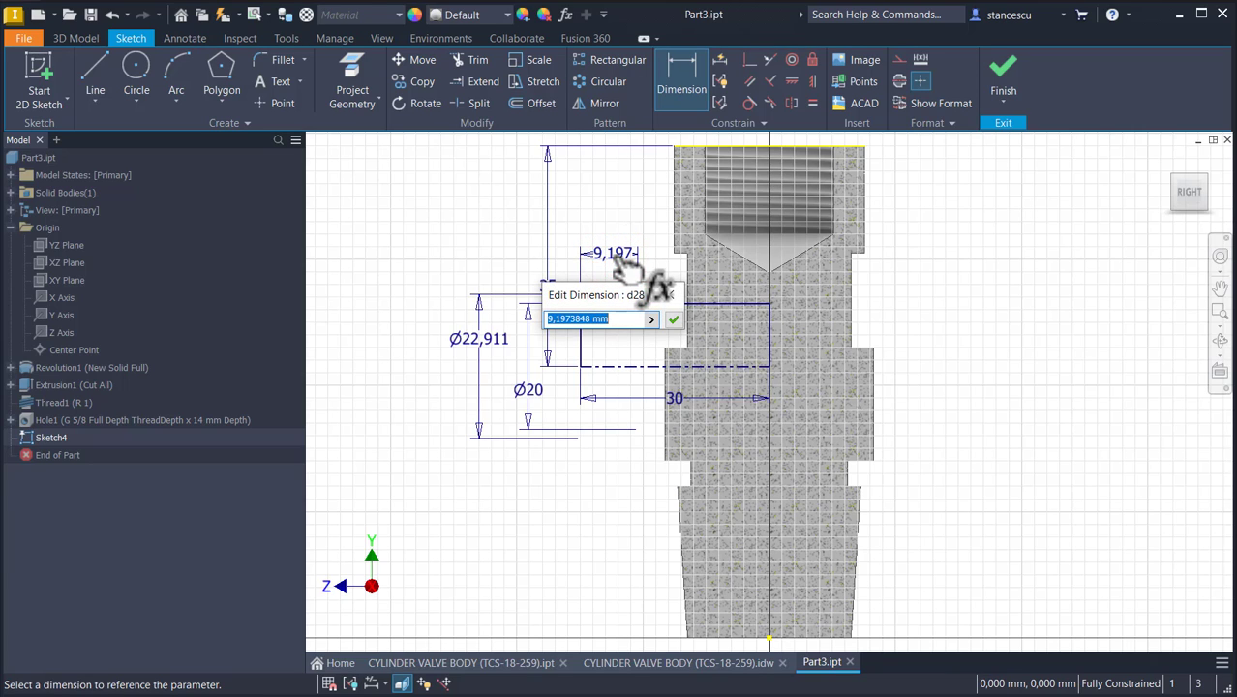
text(12)
key(Return)
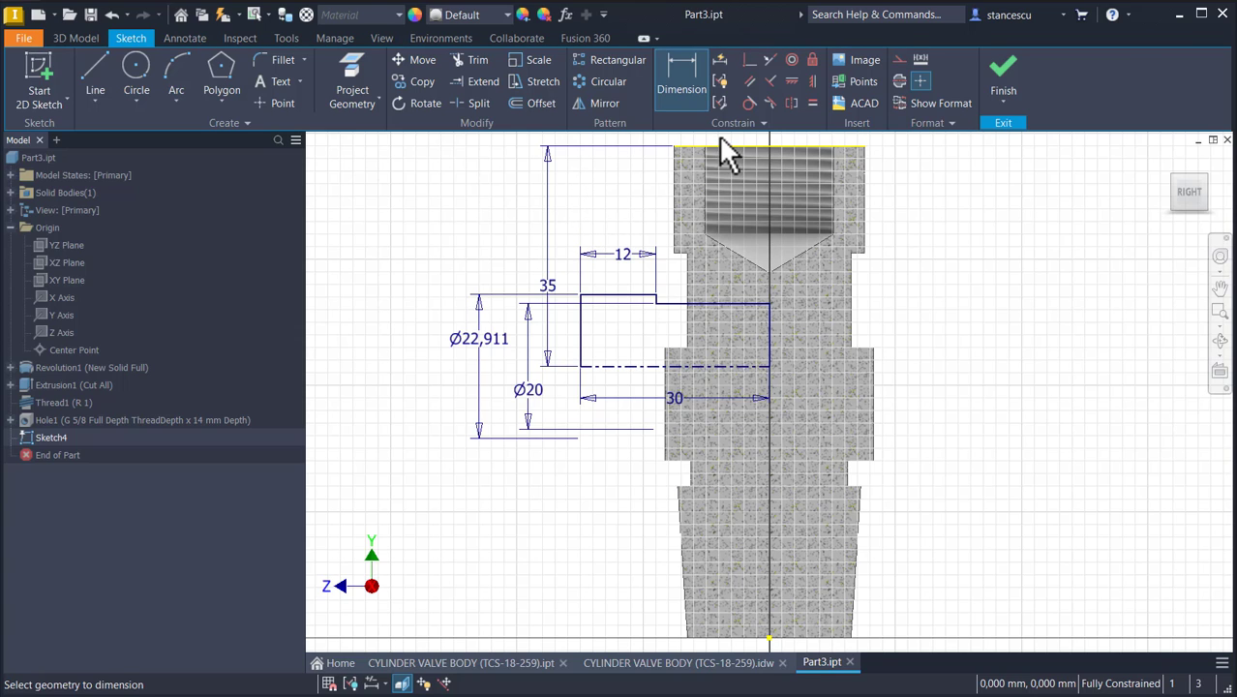
Step: Finish the sketch and revolve its profile a full 360° around the centerline, joining the side branch to the body
click(1002, 87)
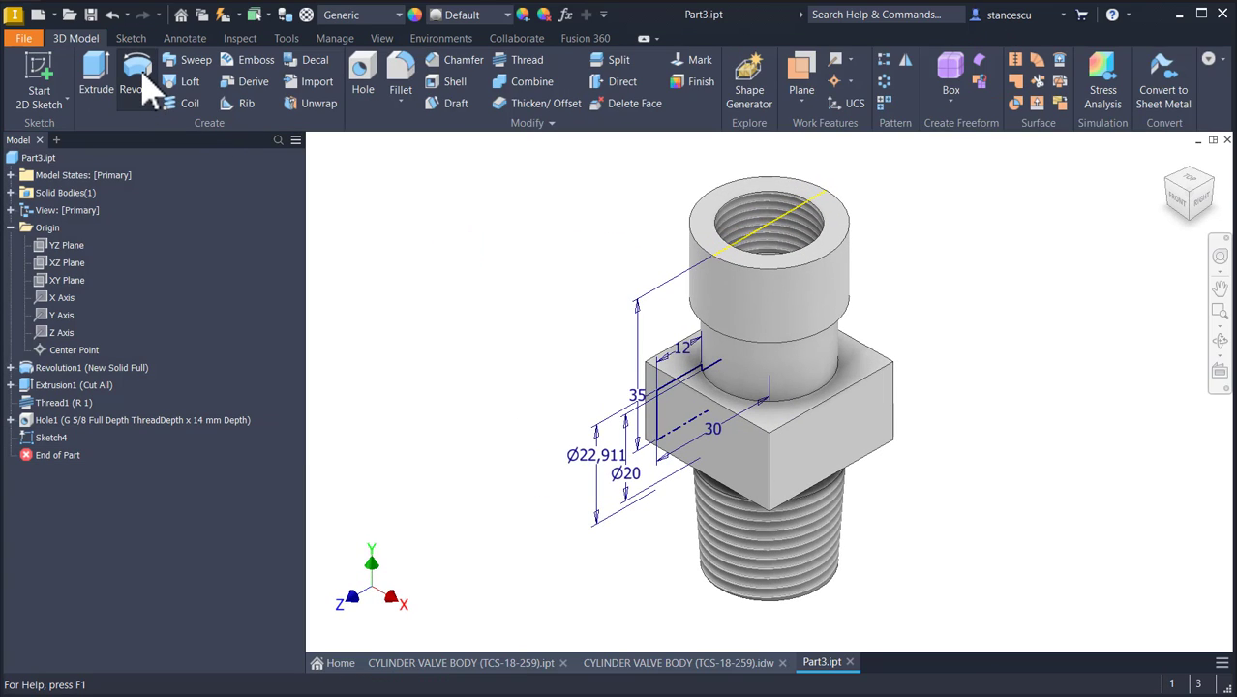
click(140, 81)
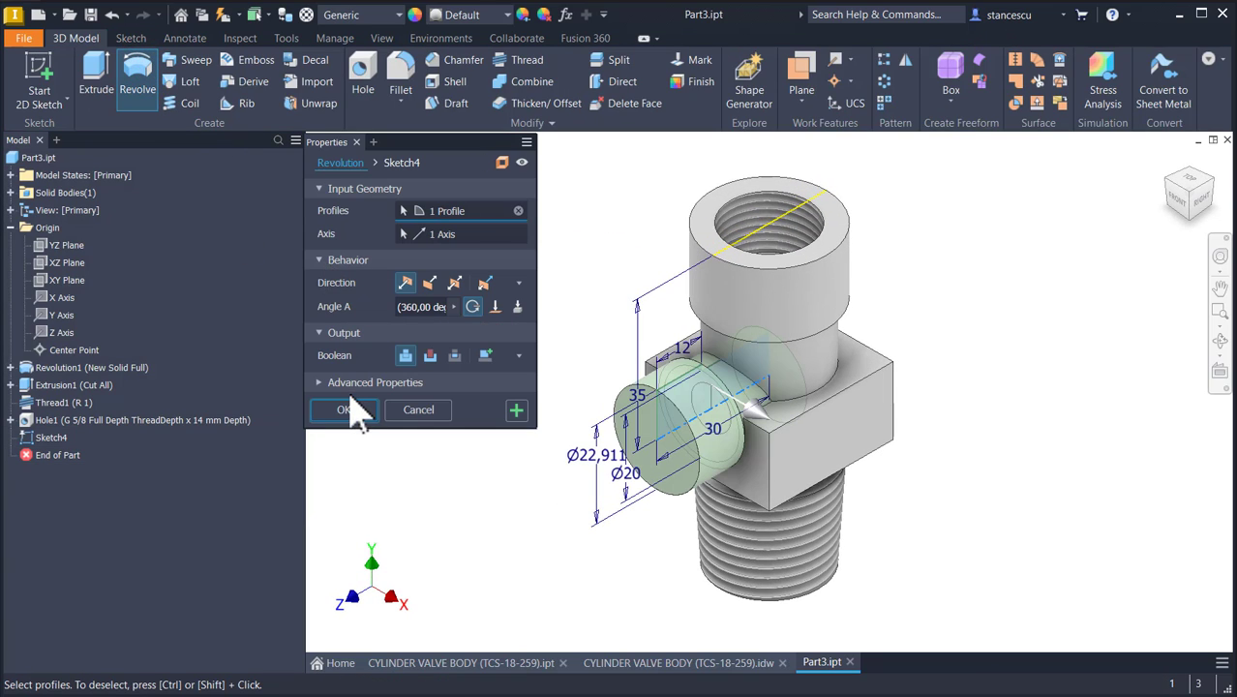
click(351, 409)
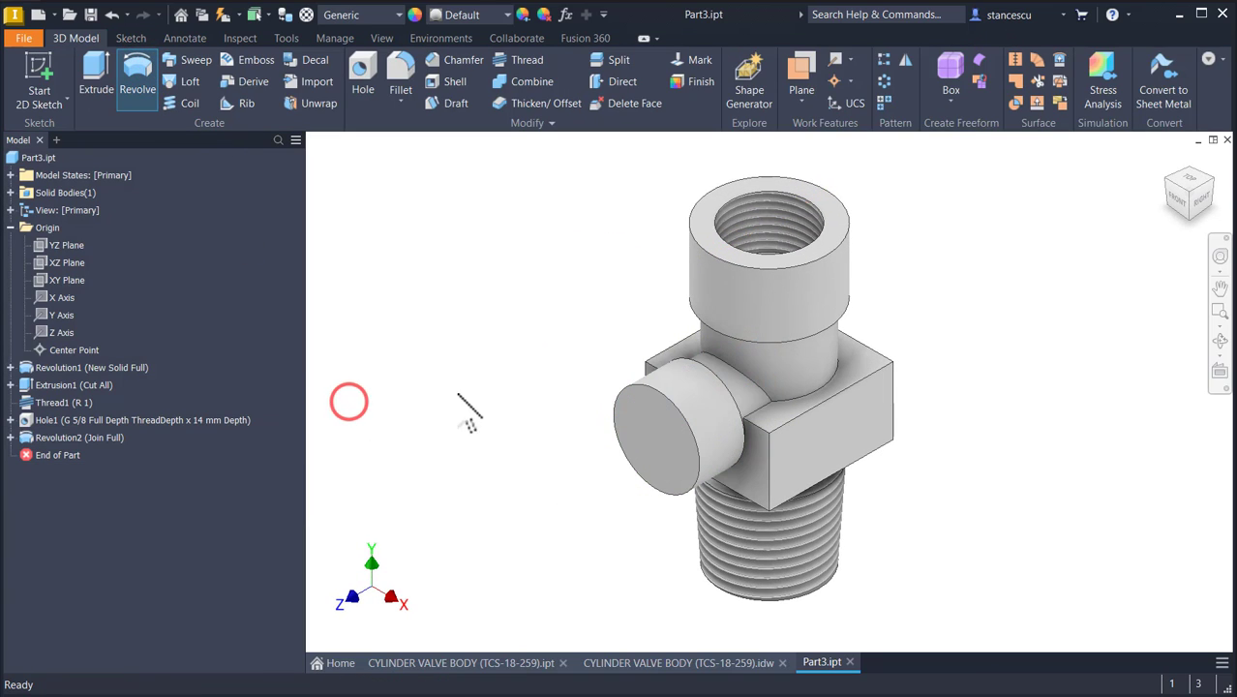
Step: Thread the side branch's outer cylindrical face with a right-hand JIS Pipe Threads G 5/8 thread, class A, 12 mm deep instead of full depth
click(696, 387)
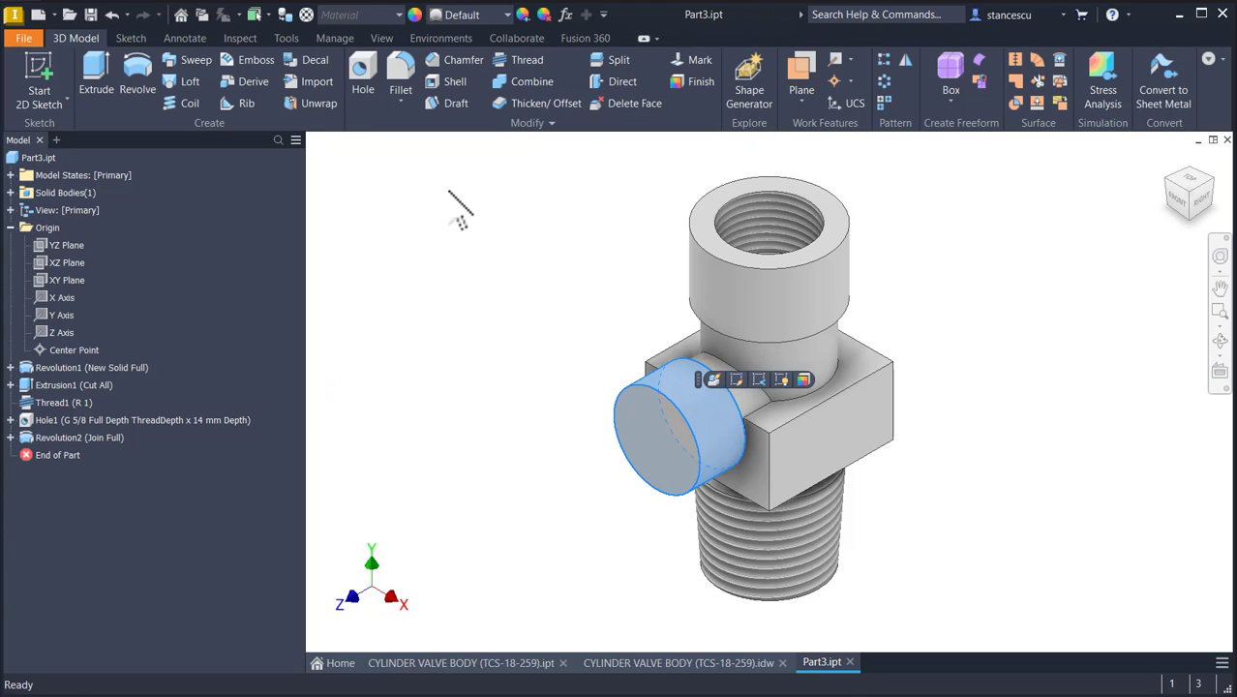
click(528, 60)
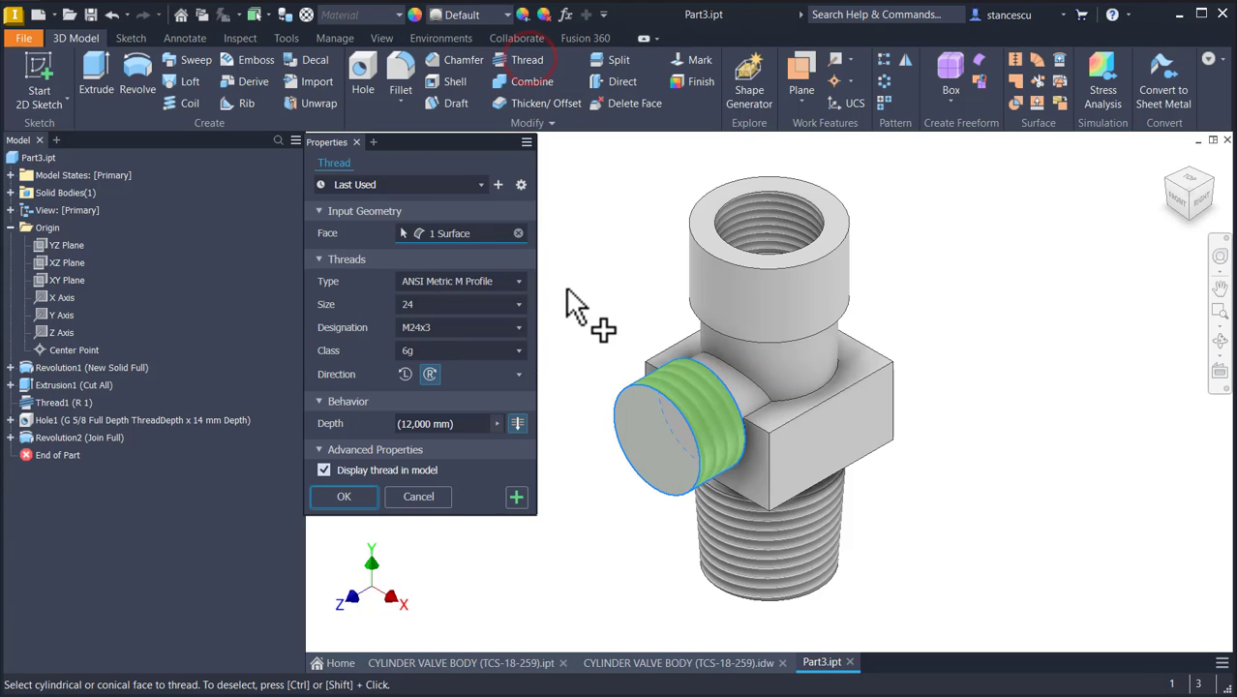
click(491, 290)
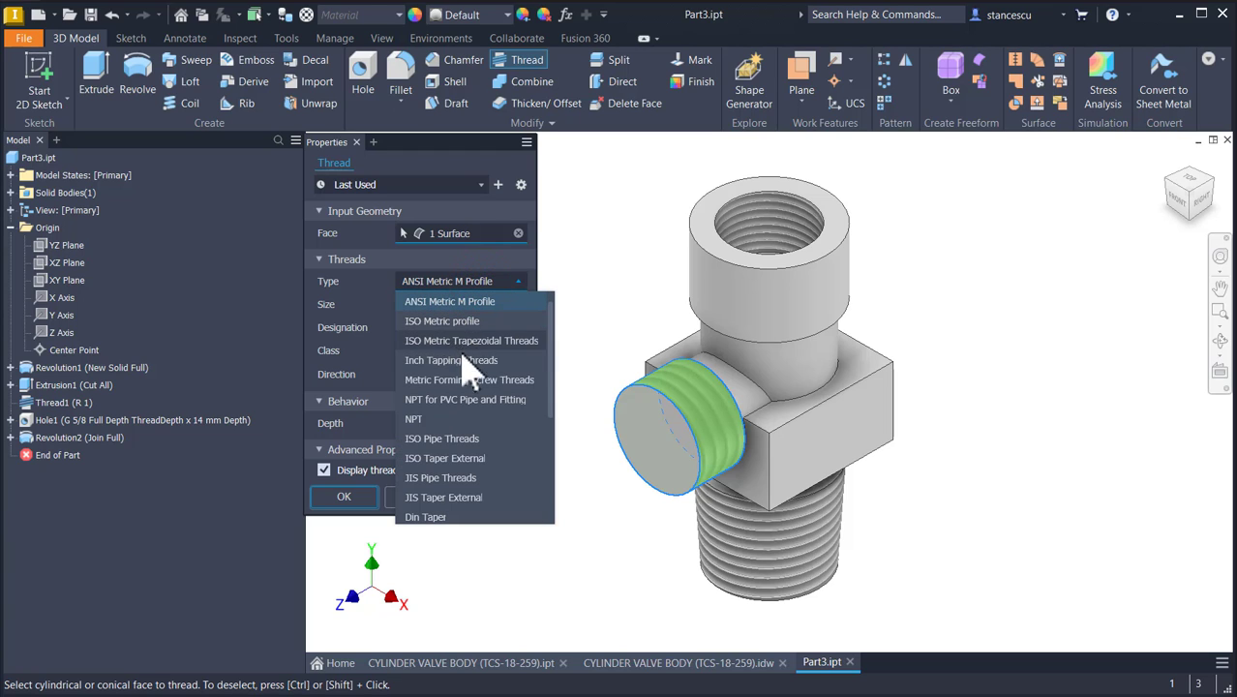
click(455, 478)
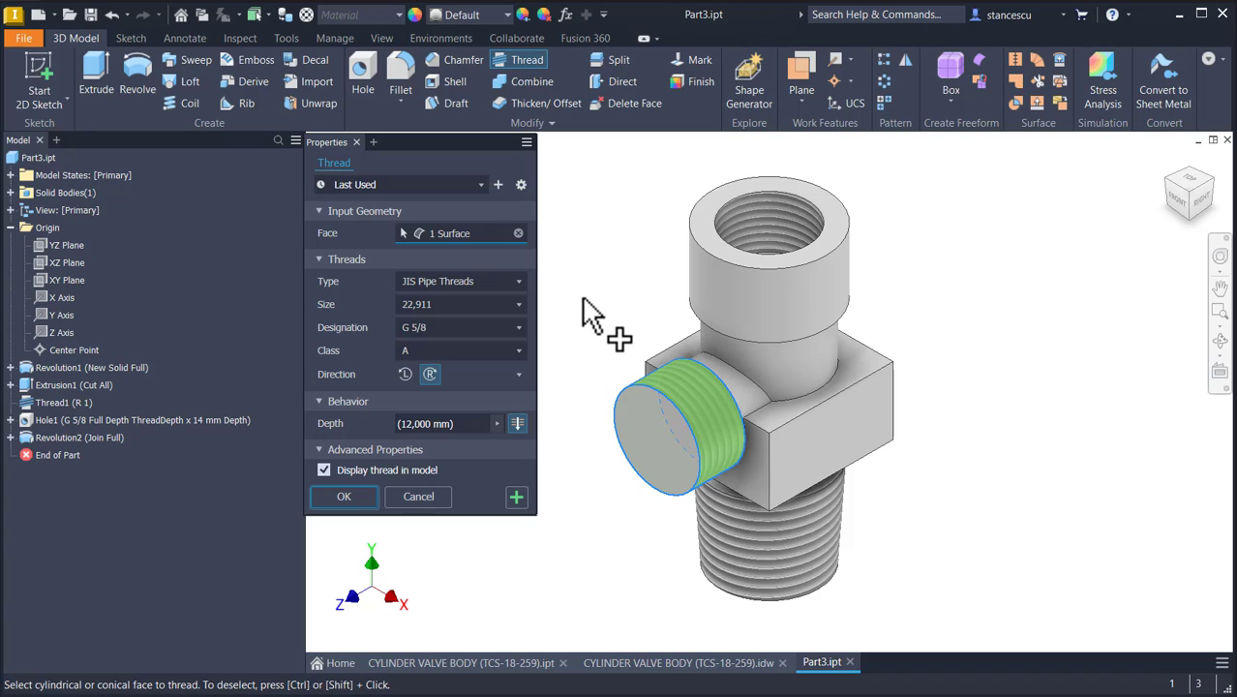
click(517, 424)
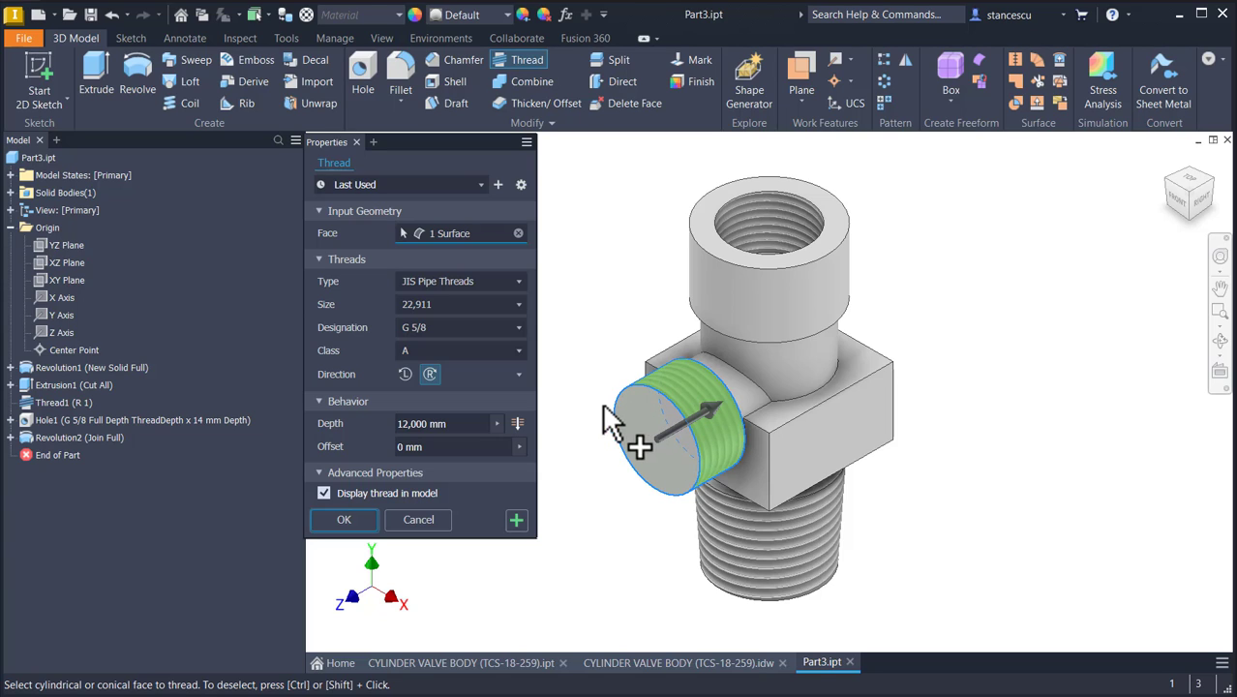
click(365, 523)
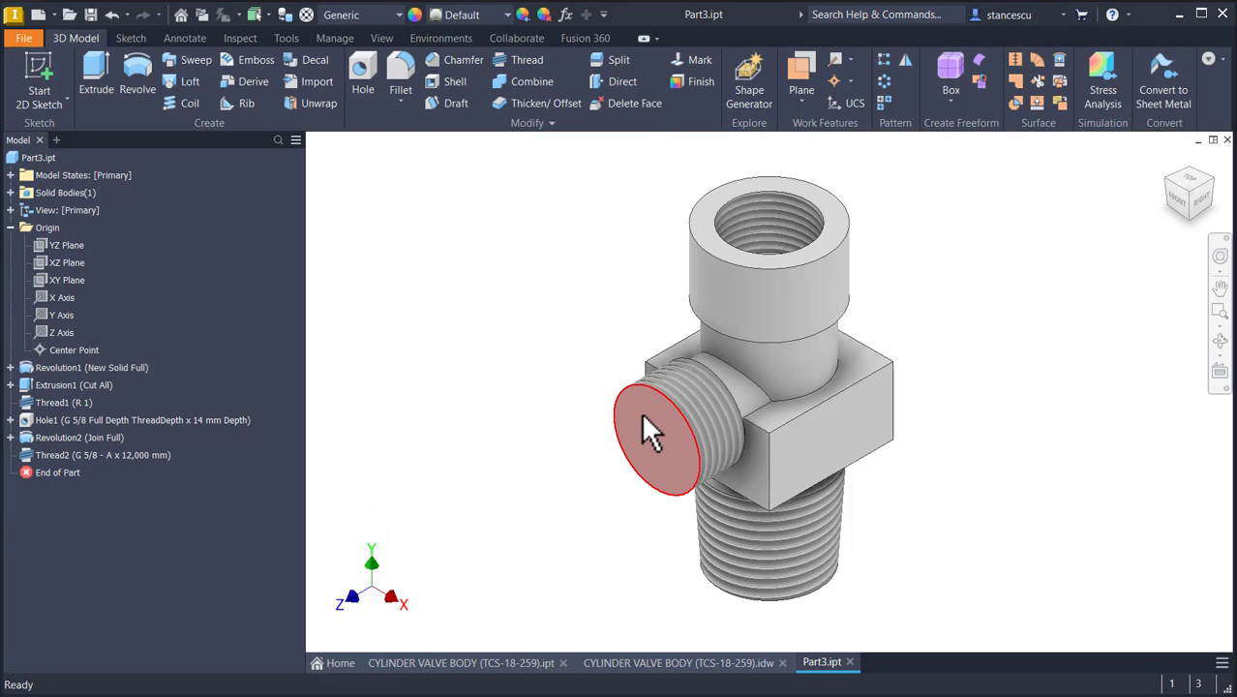
Step: Add a simple hole concentric with the side branch's end face, 12 mm in diameter and 10 mm deep with a 118° drill point
click(650, 662)
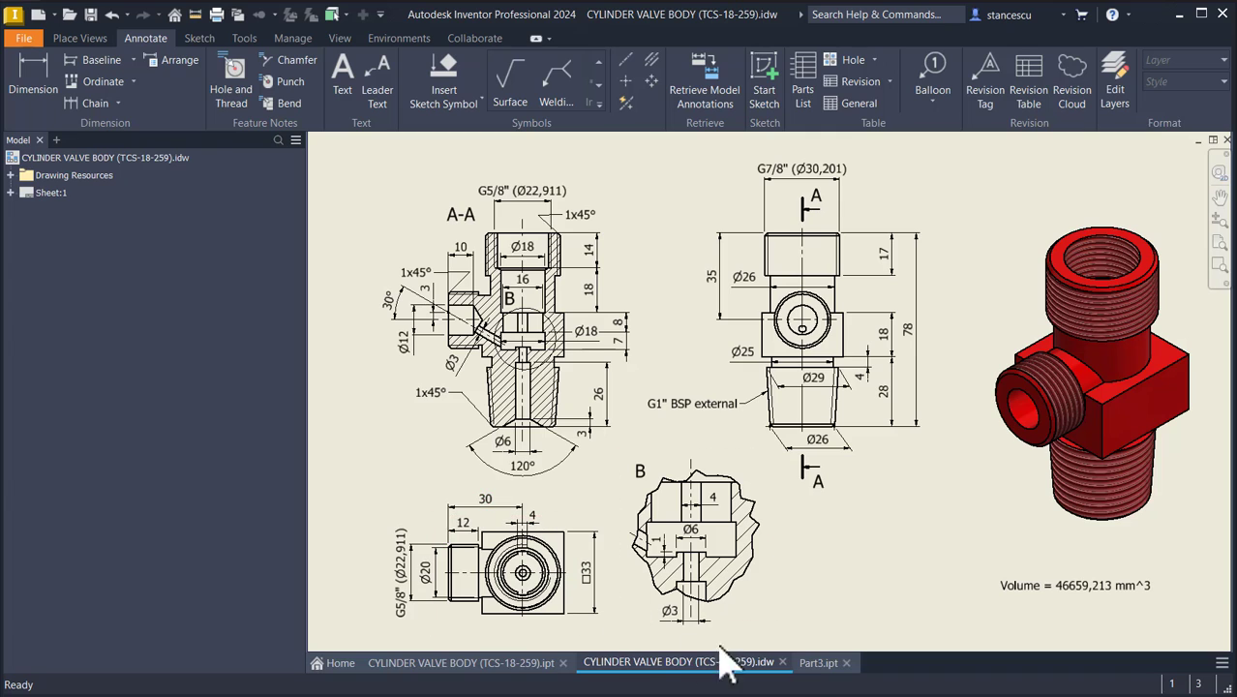
click(812, 664)
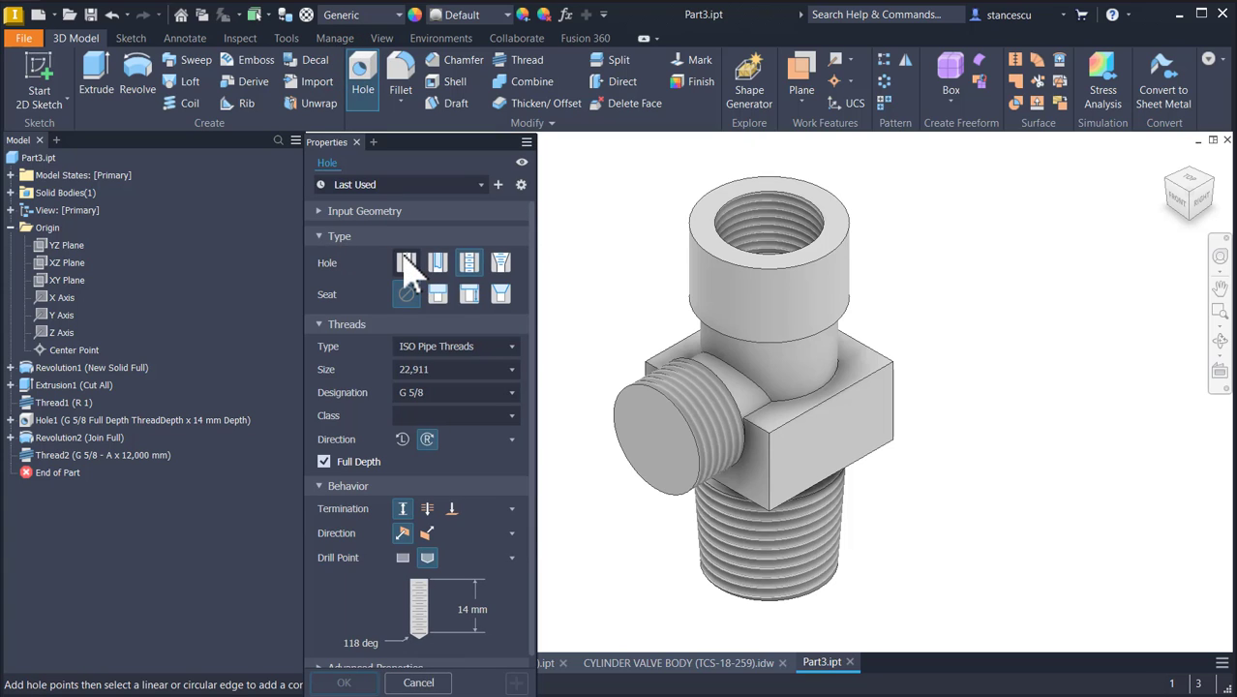
click(404, 261)
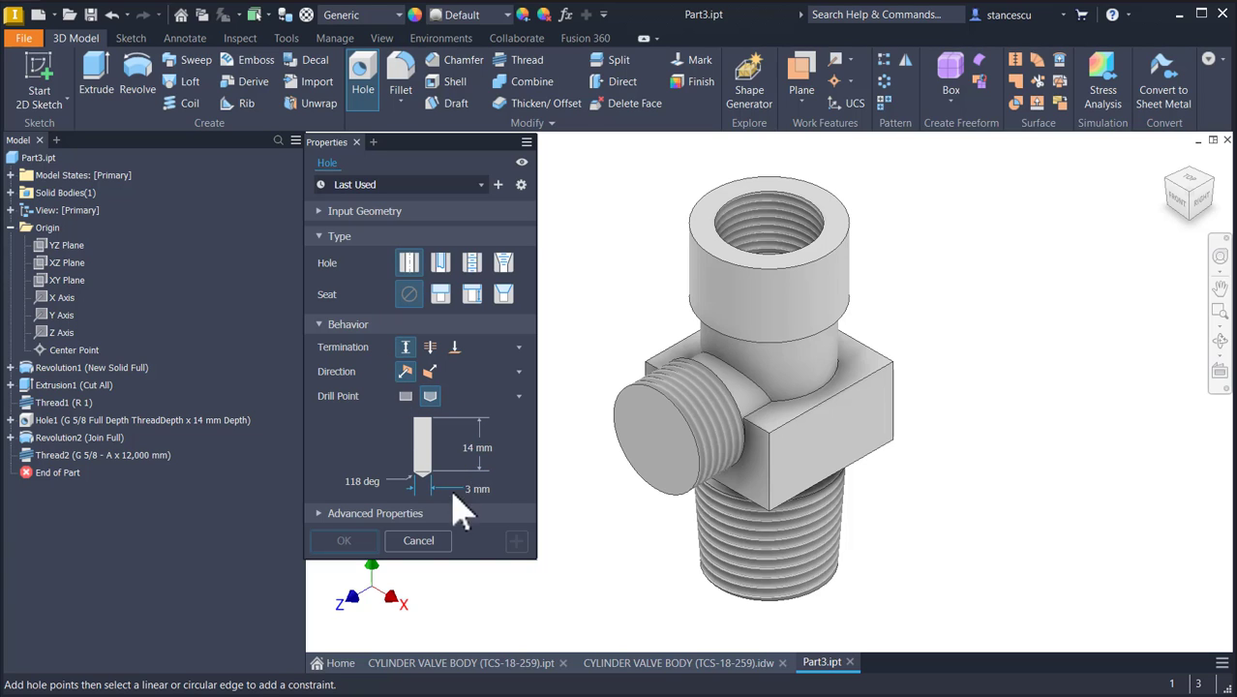
click(649, 444)
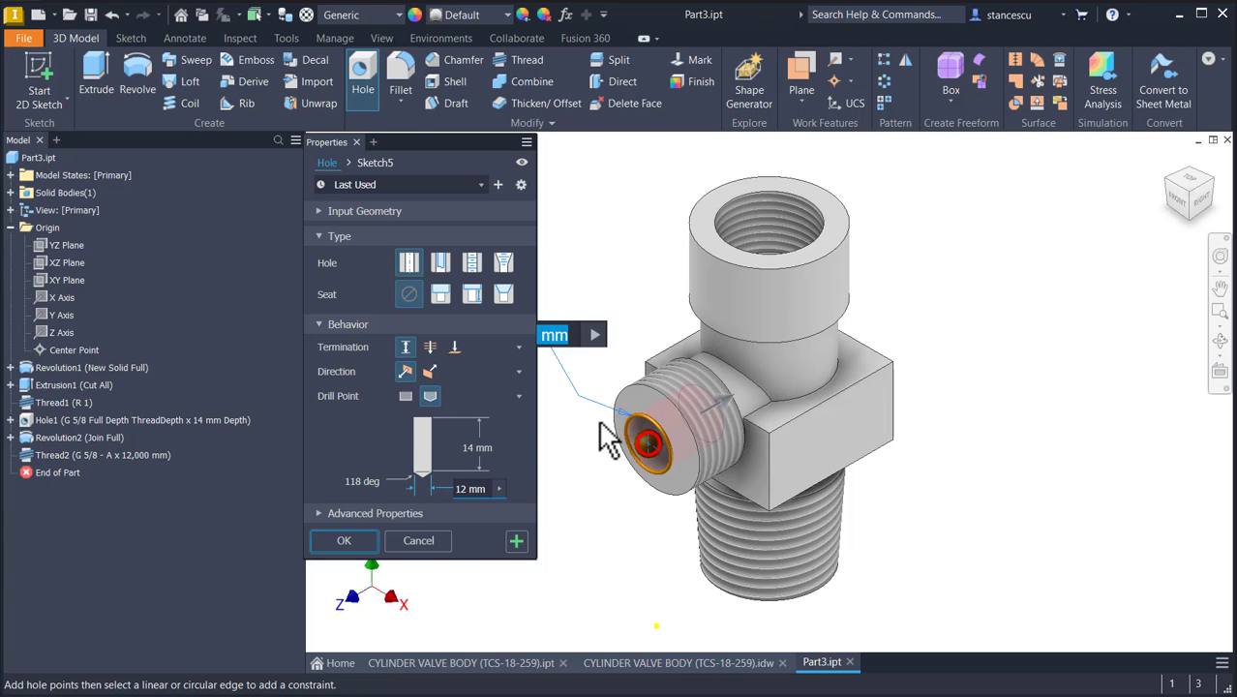
click(626, 387)
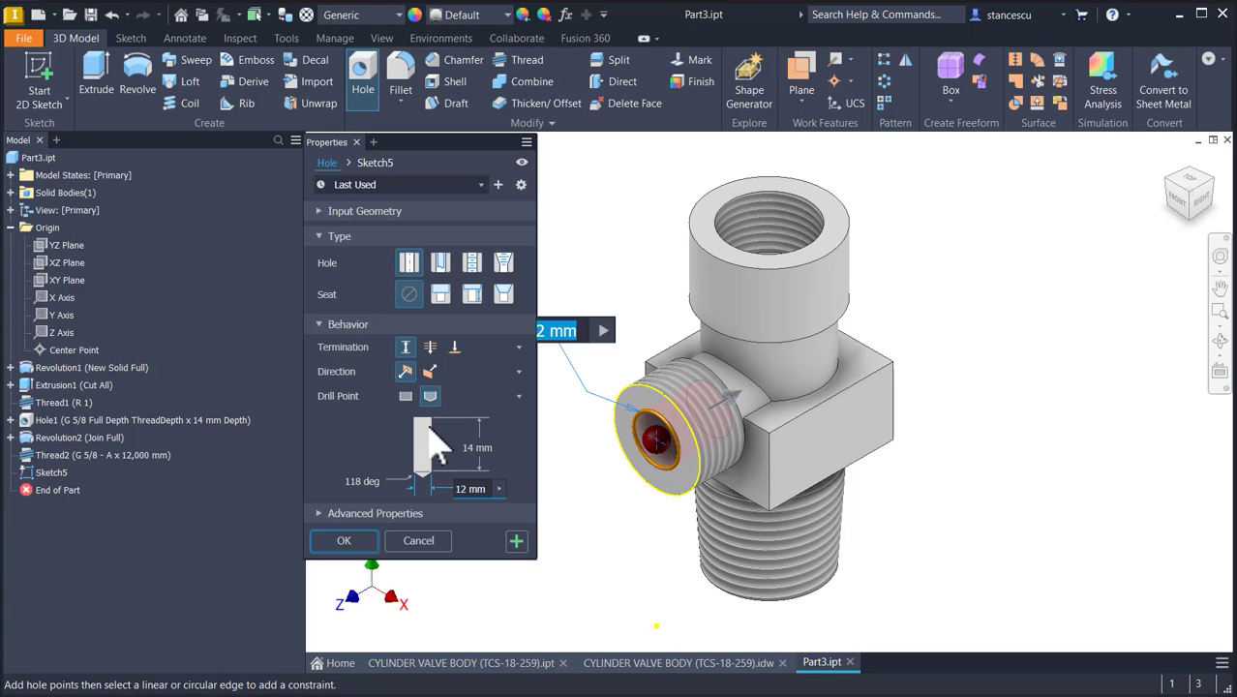
click(482, 447)
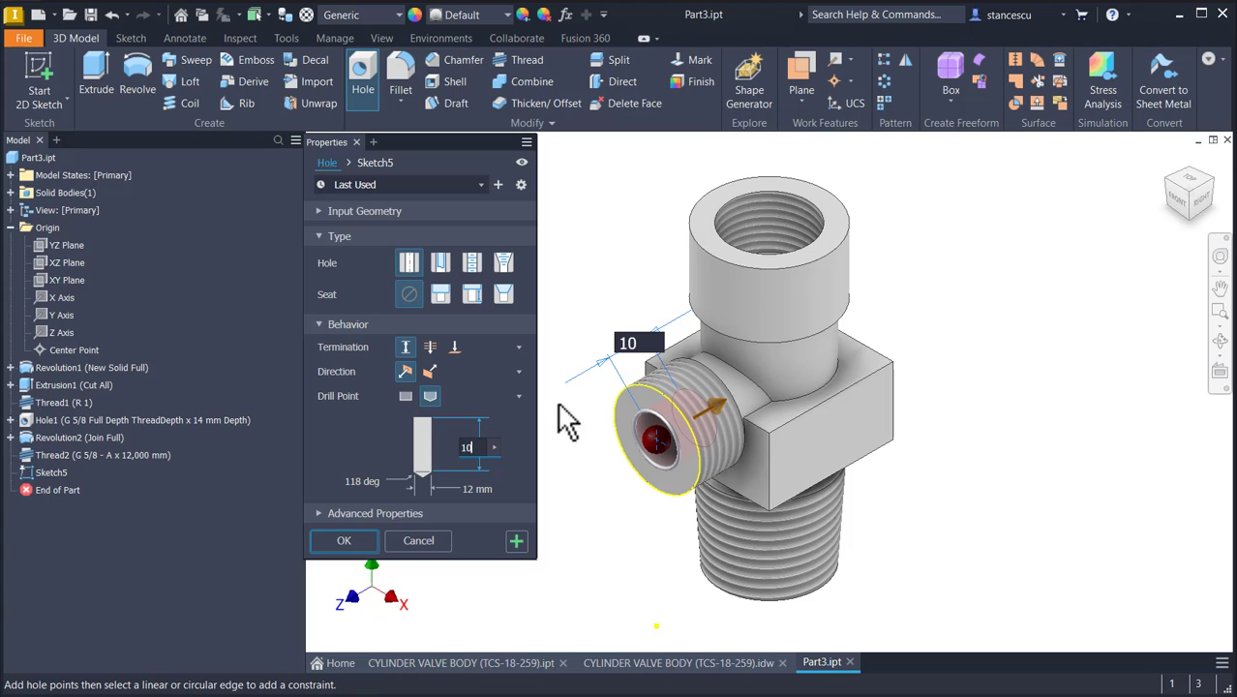
click(349, 540)
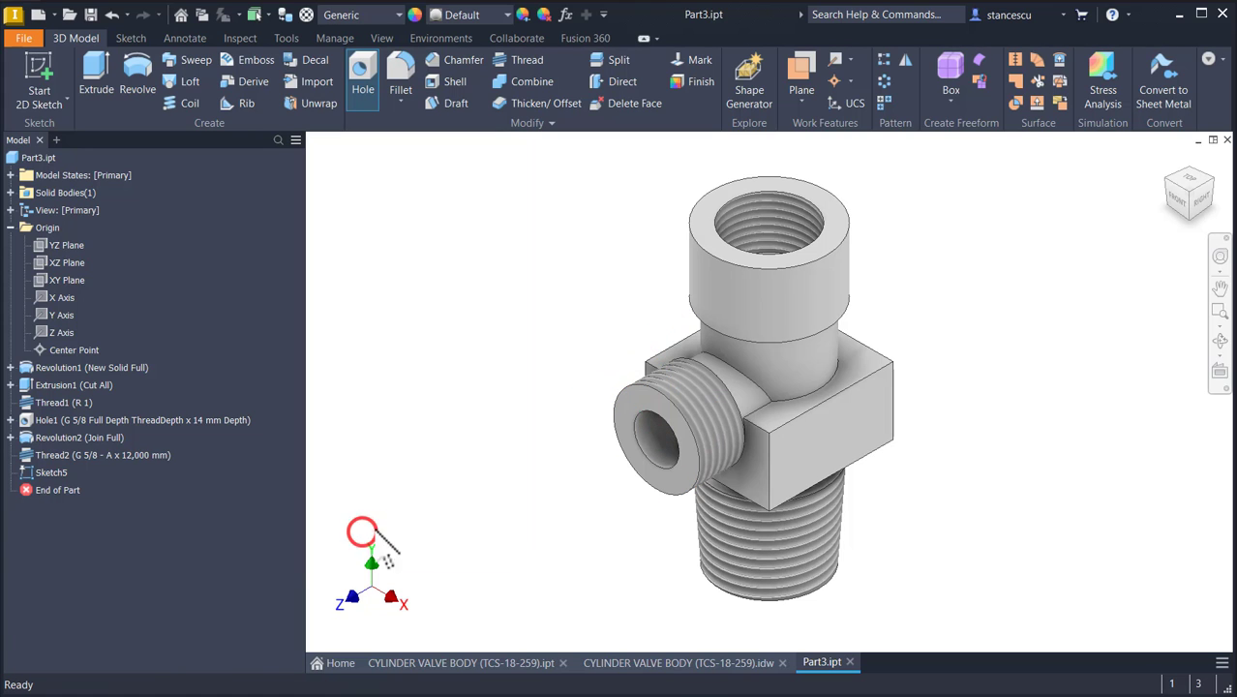
Step: Examine the internal bores and their dimensions in section view A-A of the CYLINDER VALVE BODY drawing
click(675, 663)
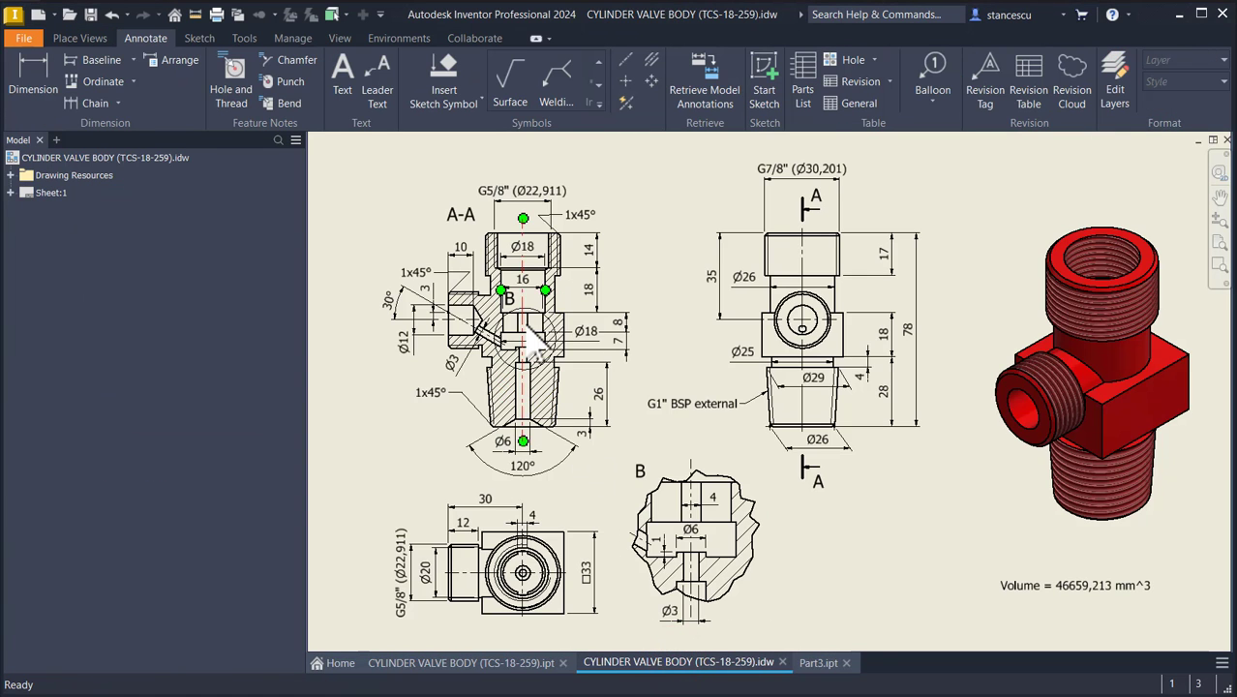
scroll(535, 343, up, 3)
middle_drag(578, 290, 636, 358)
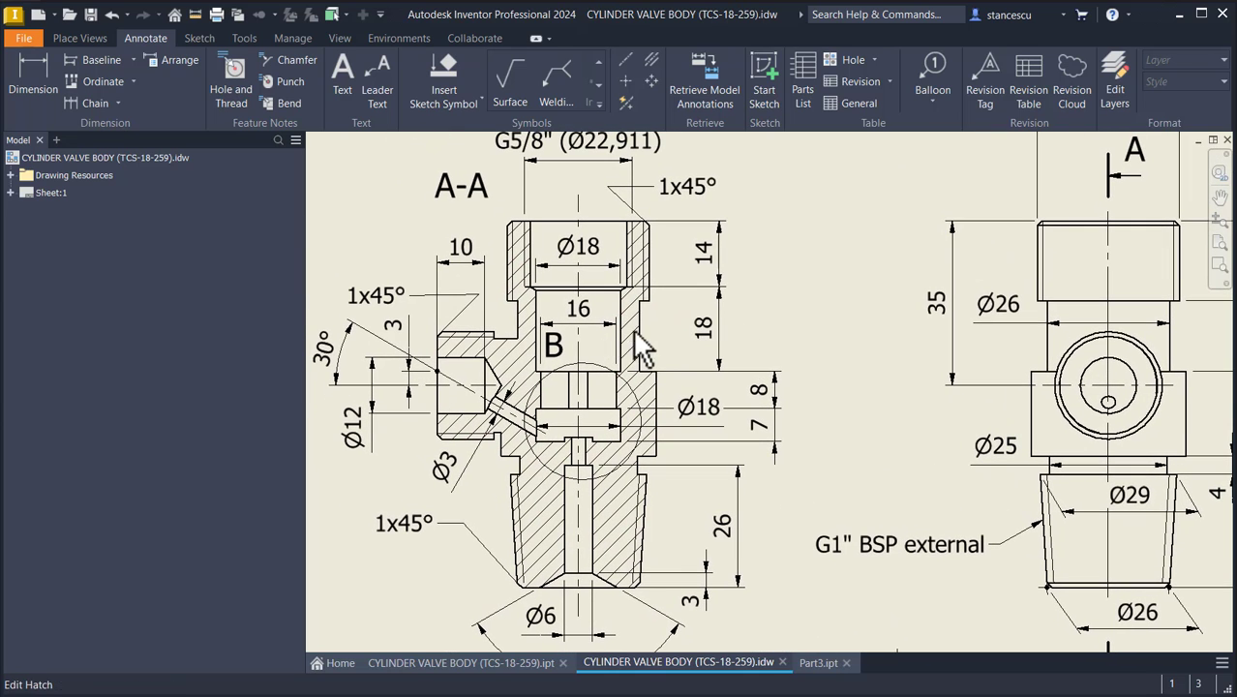
middle_drag(606, 242, 609, 263)
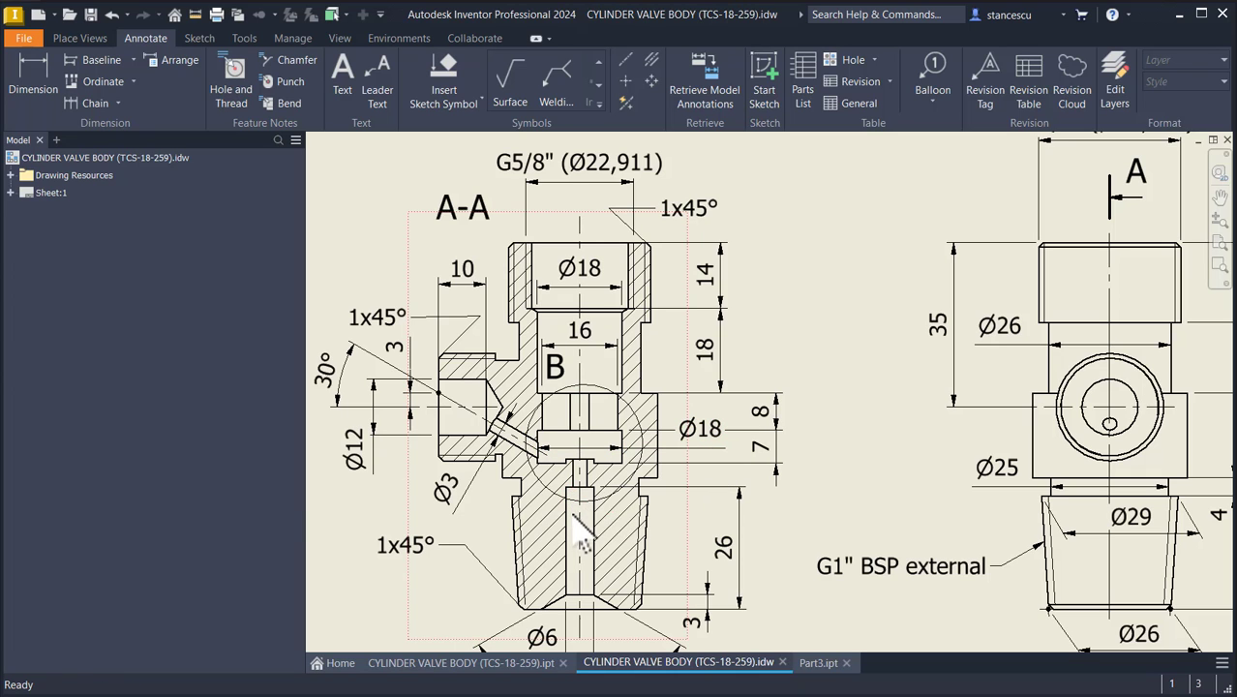
Step: Examine the lower bore dimensions in section A-A and detail view B of the drawing, ending with the whole sheet in view
mouse_move(924, 576)
middle_down()
mouse_move(910, 501)
mouse_move(857, 421)
mouse_move(861, 315)
middle_up()
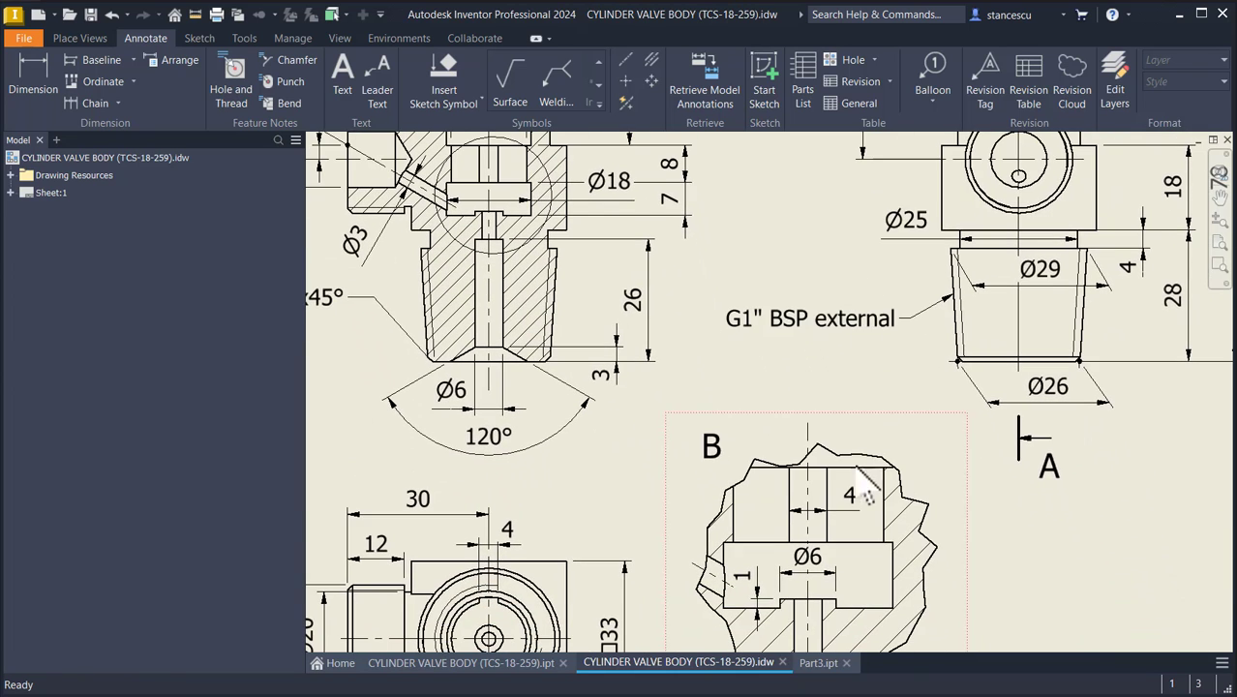
middle_drag(832, 564, 845, 434)
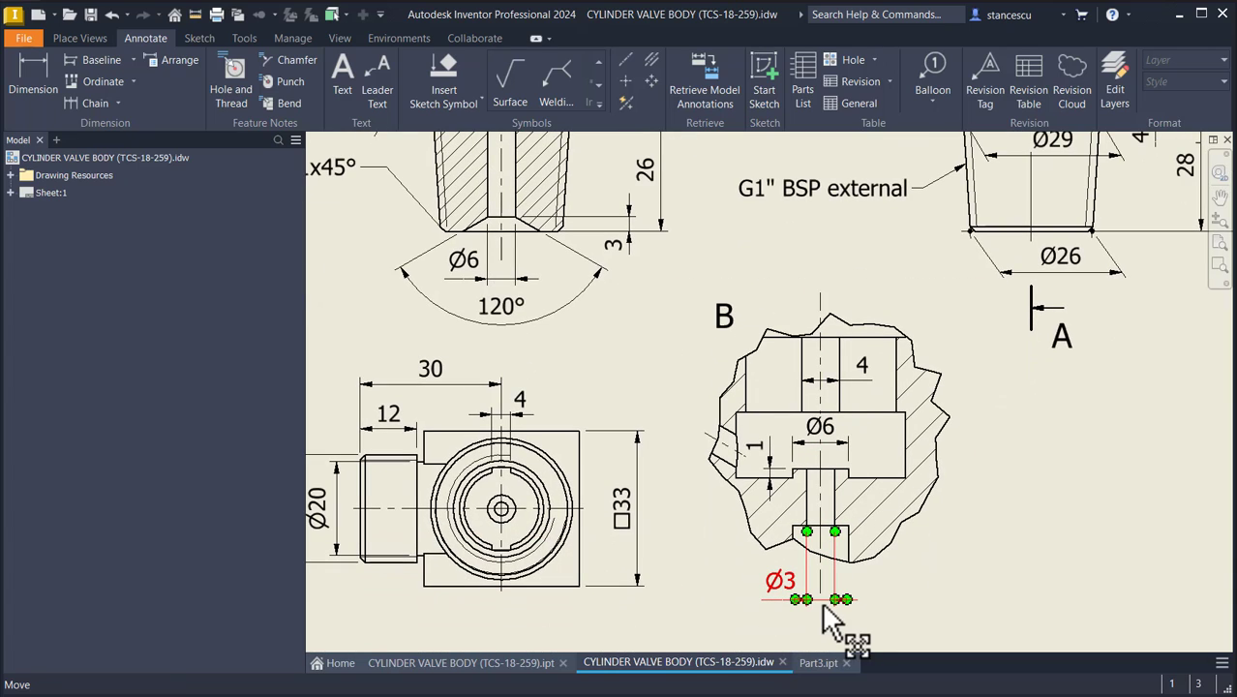
middle_drag(668, 405, 723, 586)
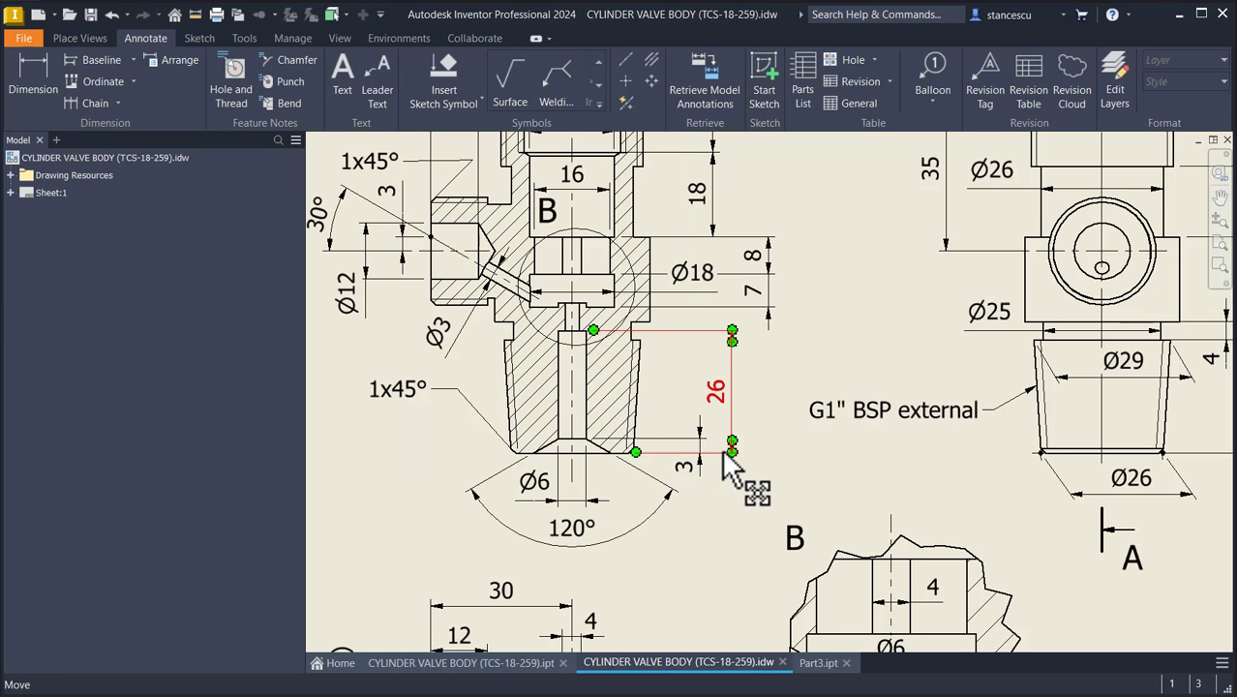
middle_drag(732, 343, 726, 463)
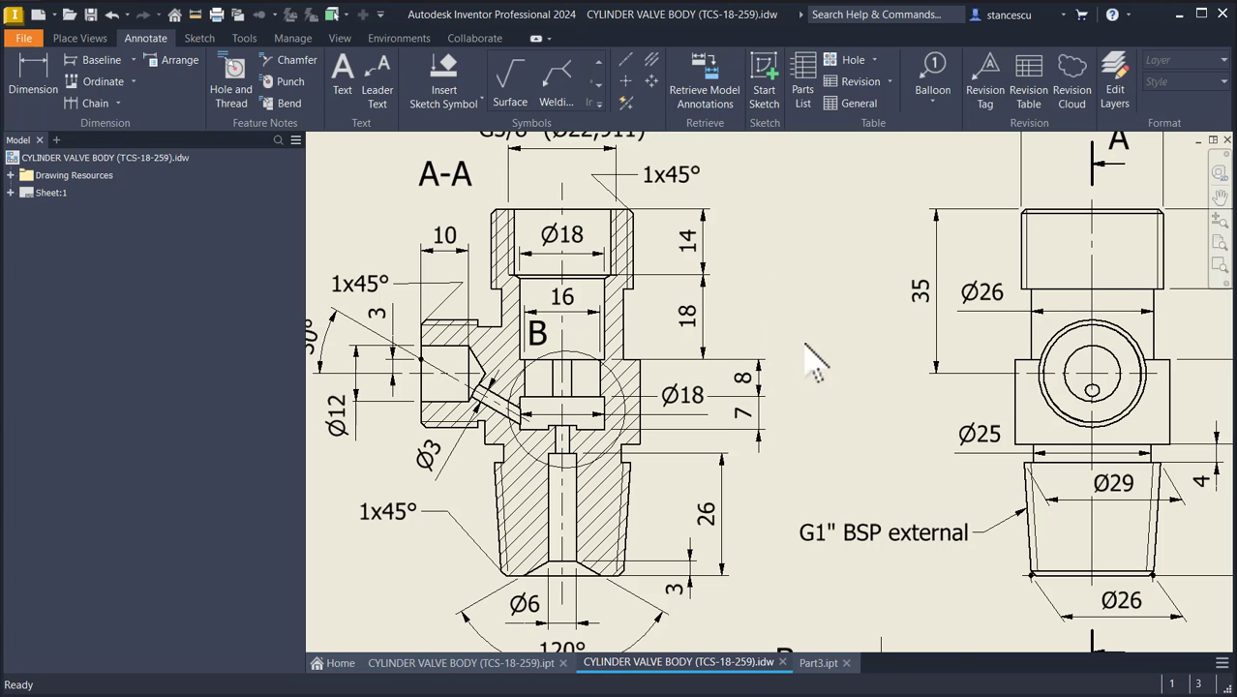
mouse_move(913, 505)
middle_down()
mouse_move(822, 334)
mouse_move(793, 234)
middle_up()
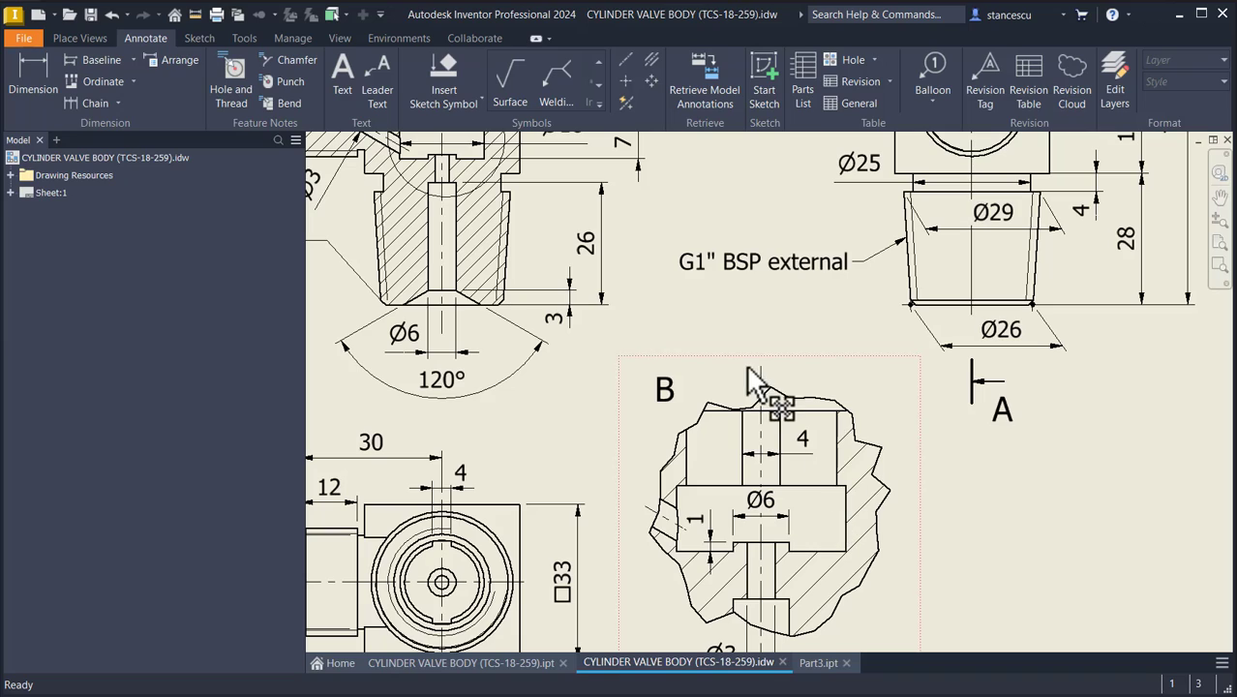
key(Home)
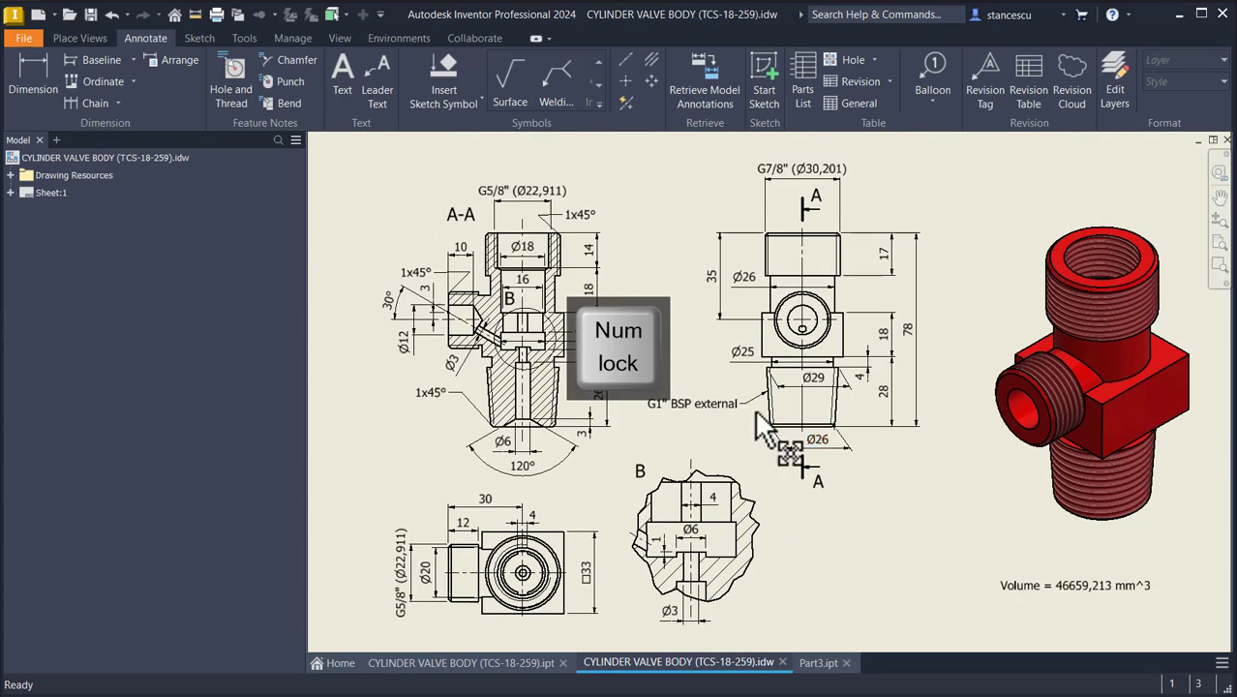
Step: Switch to Part3.ipt, start a sketch on the XY plane and slice the model's graphics at the sketch plane
click(818, 662)
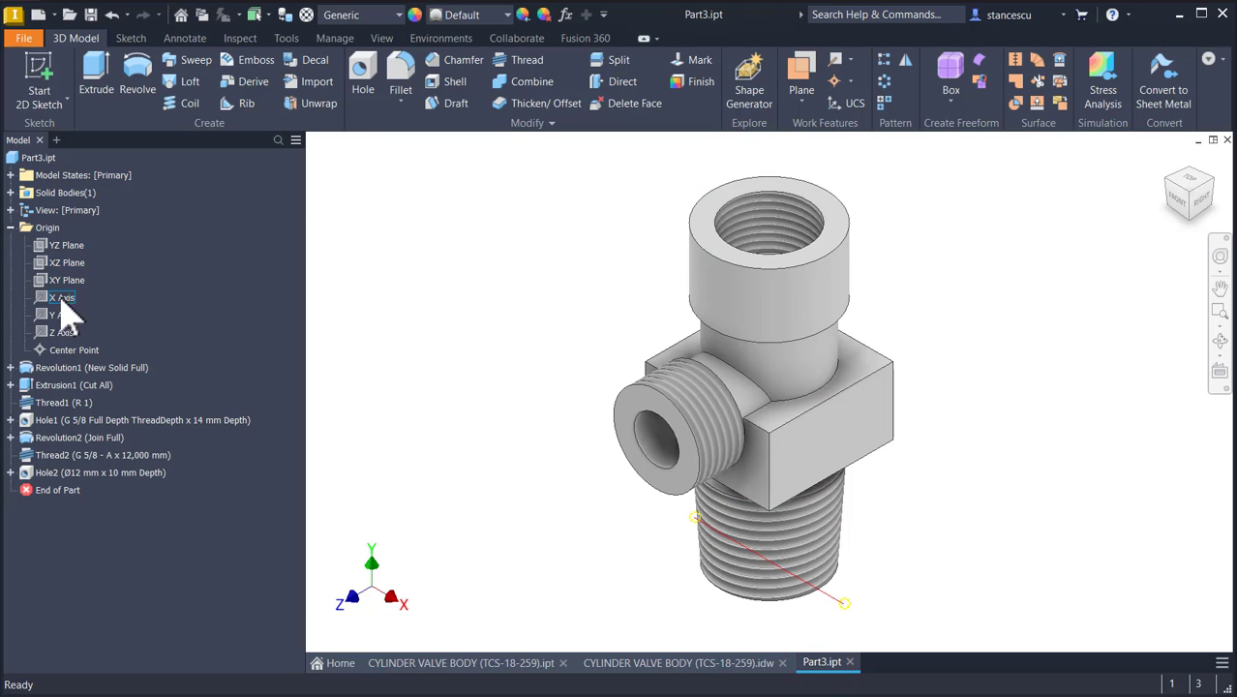
click(37, 281)
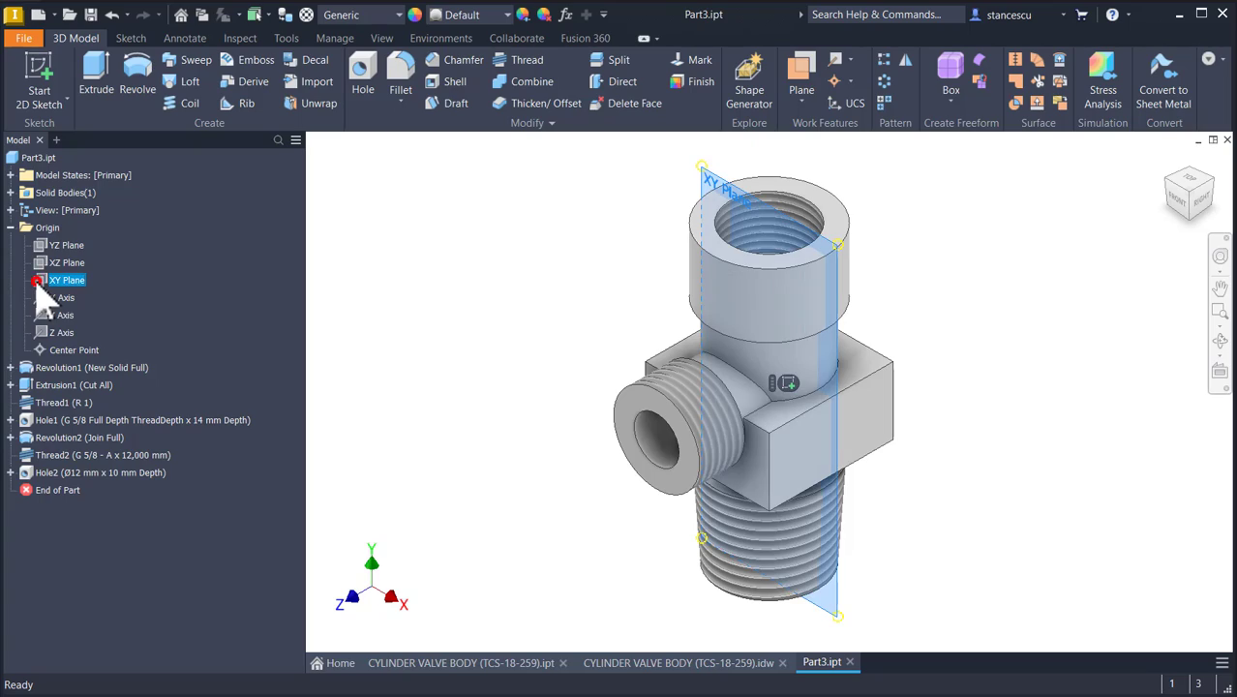
click(786, 383)
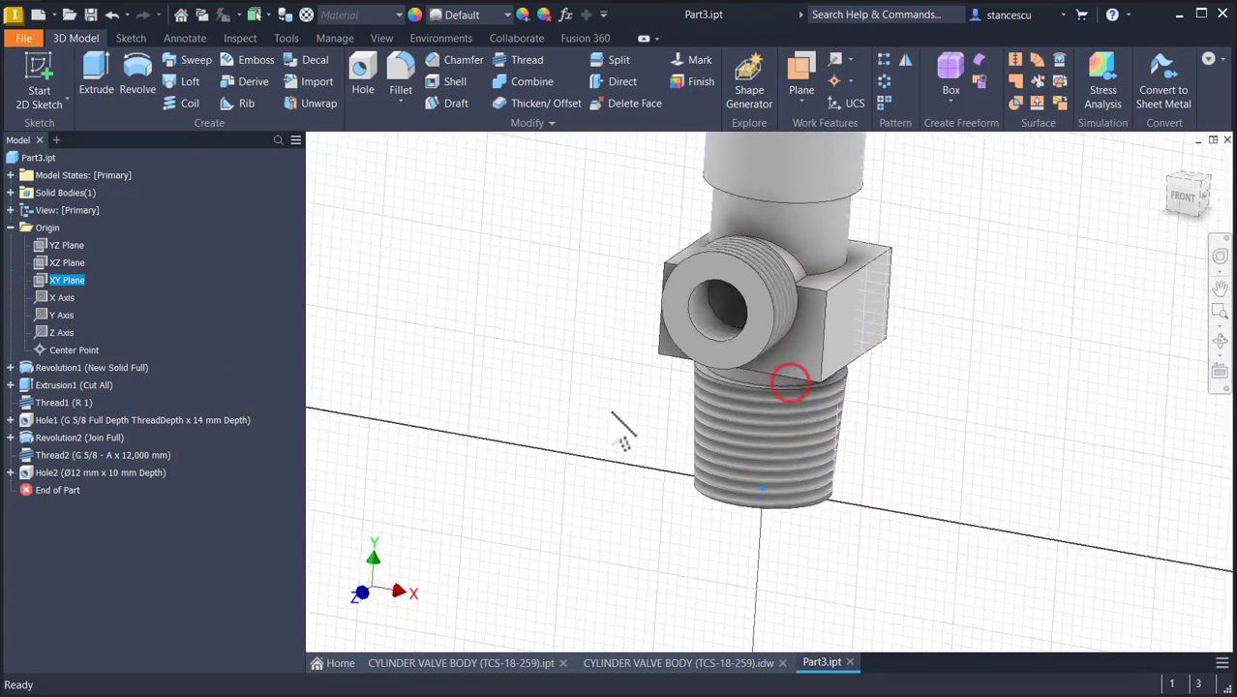
key(Num_Lock)
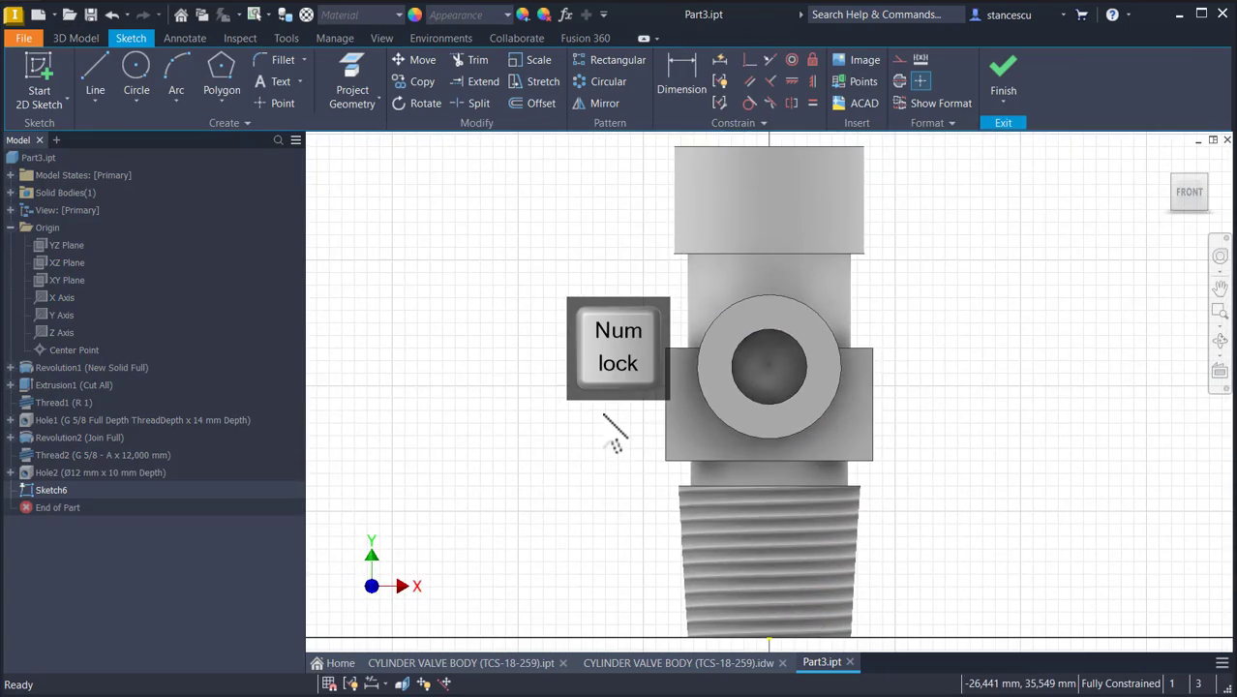
key(F7)
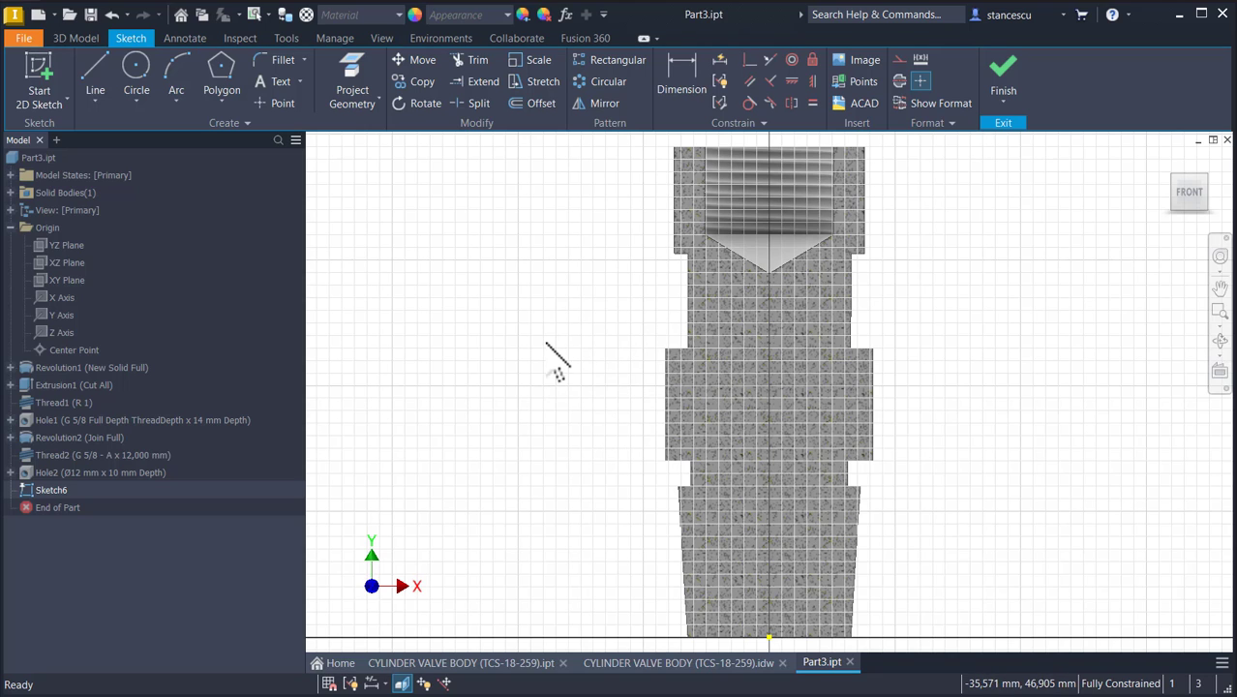
Step: Draw a vertical 64 mm centerline from the origin to the midpoint of the upper threaded bore's bottom edge, leaving centerline format off
click(106, 72)
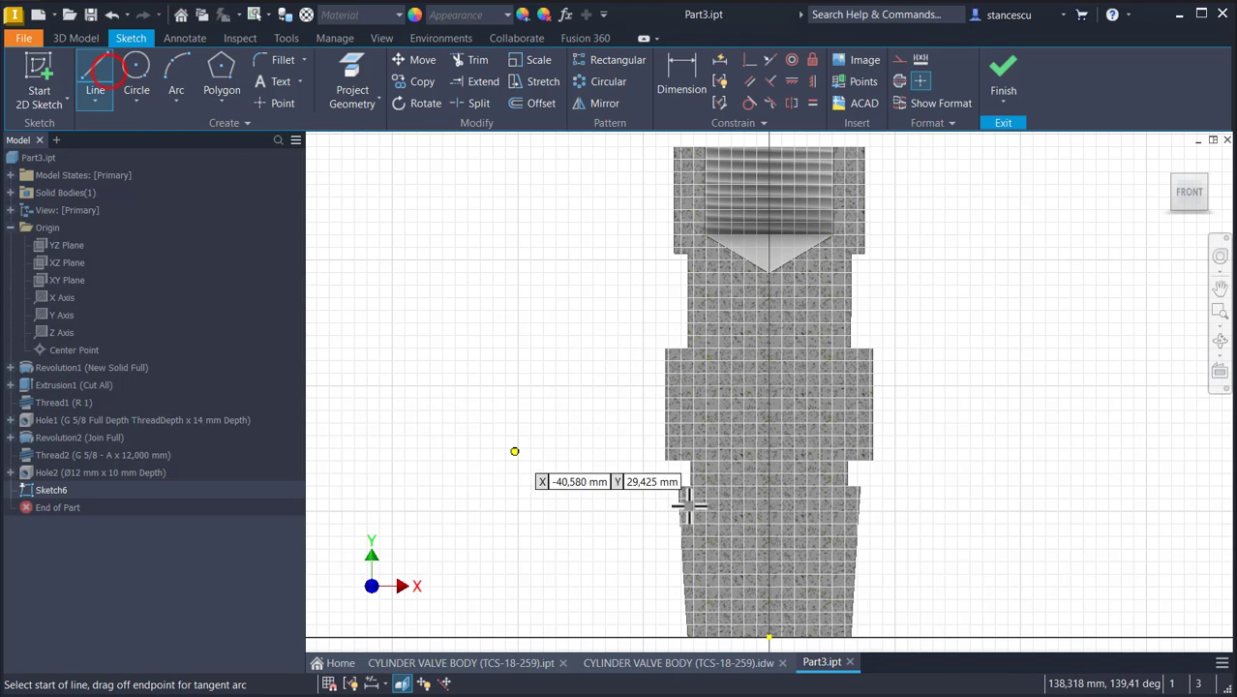
click(897, 80)
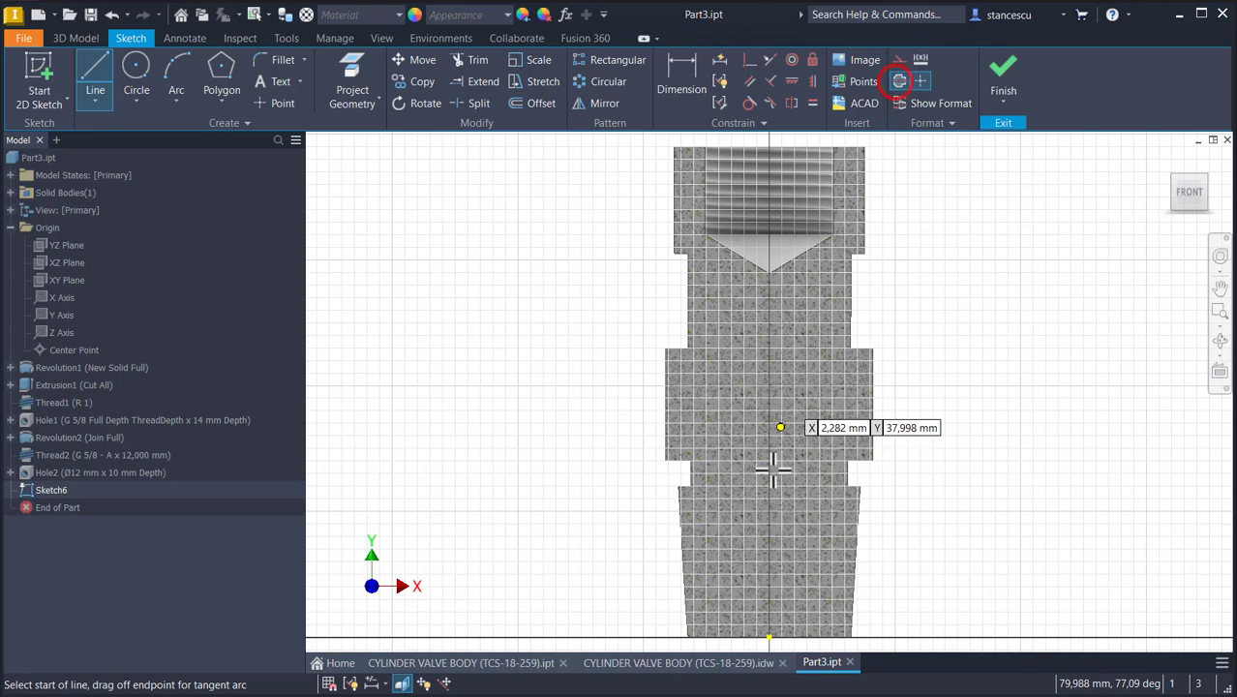
click(768, 636)
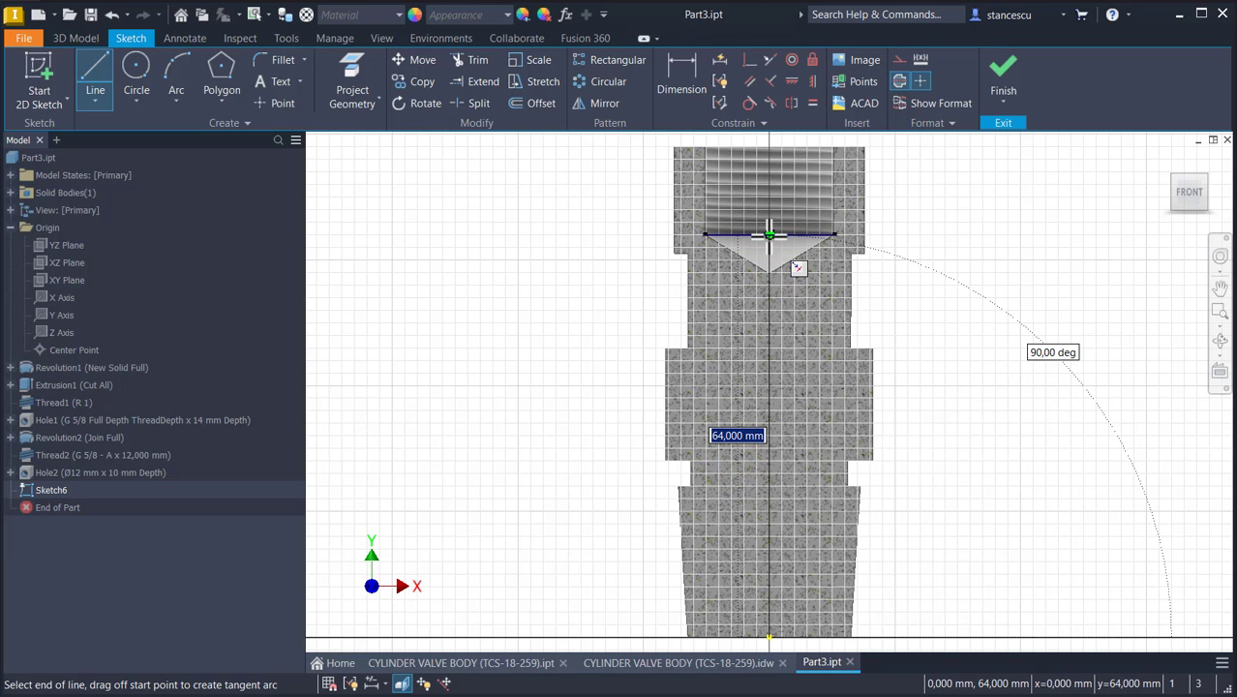
double_click(769, 234)
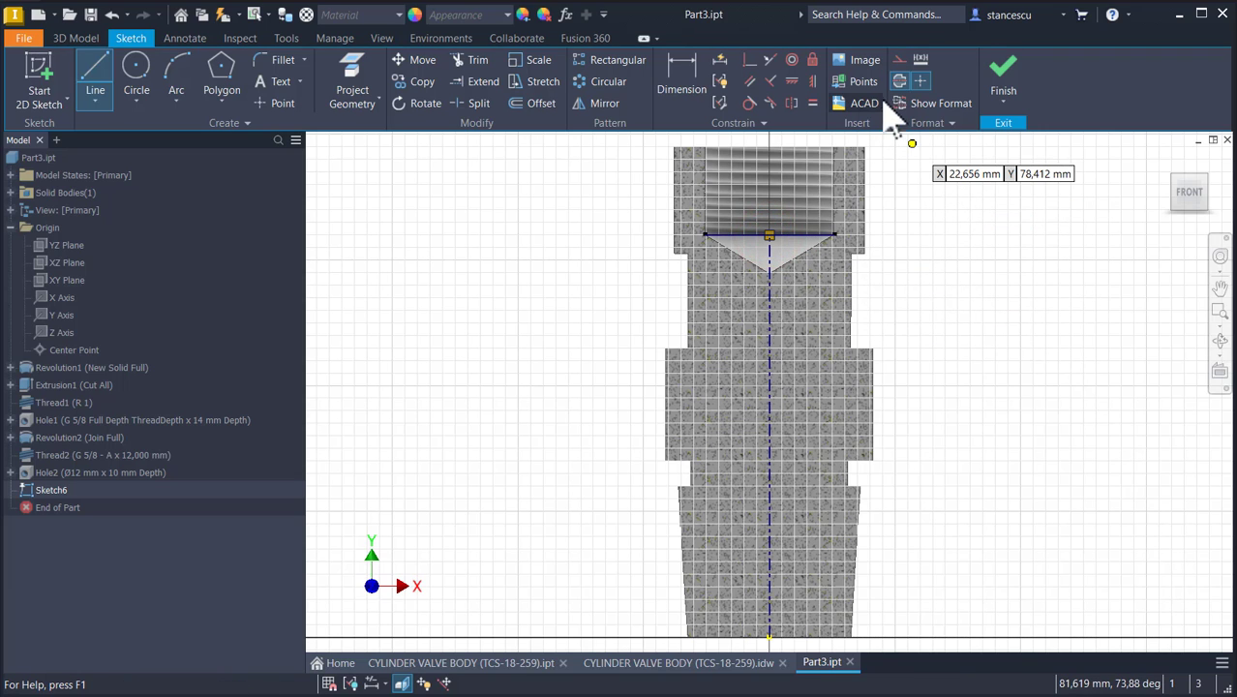
click(899, 81)
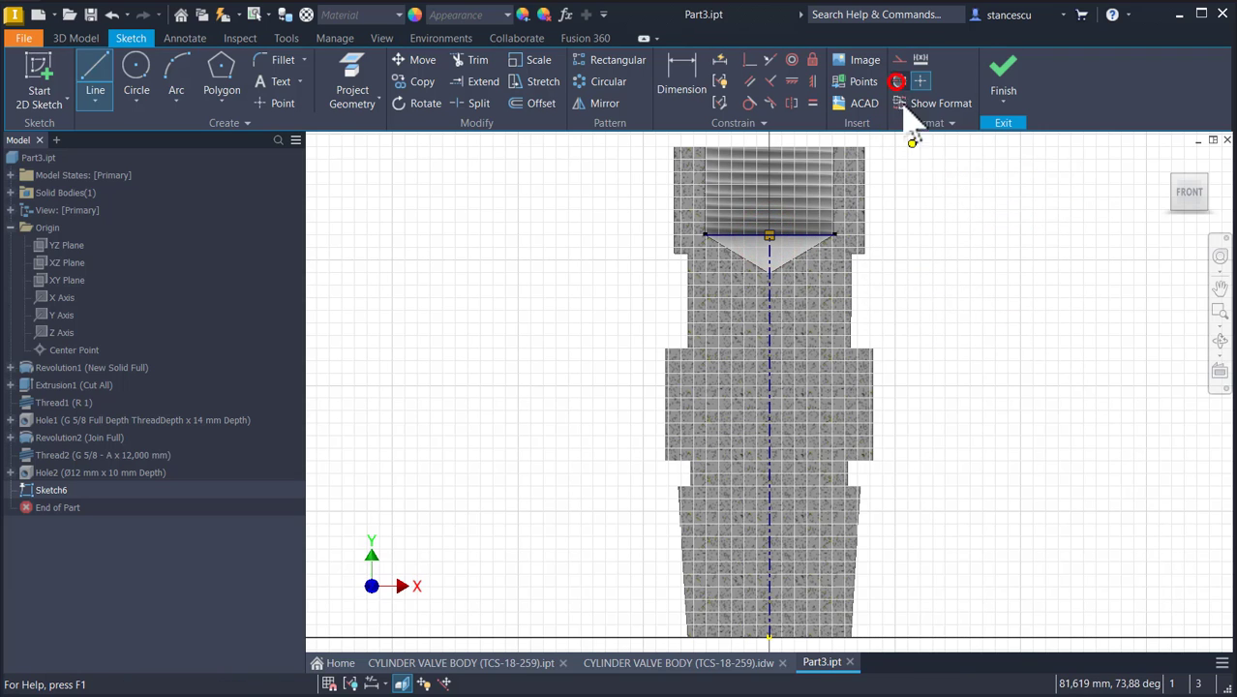
Step: Sketch the upper bore profile from the centerline's top: about 7.7 mm outward, 16 down, 2.6 inward, 9 down, 5 outward, 7 down and 4 inward
click(95, 69)
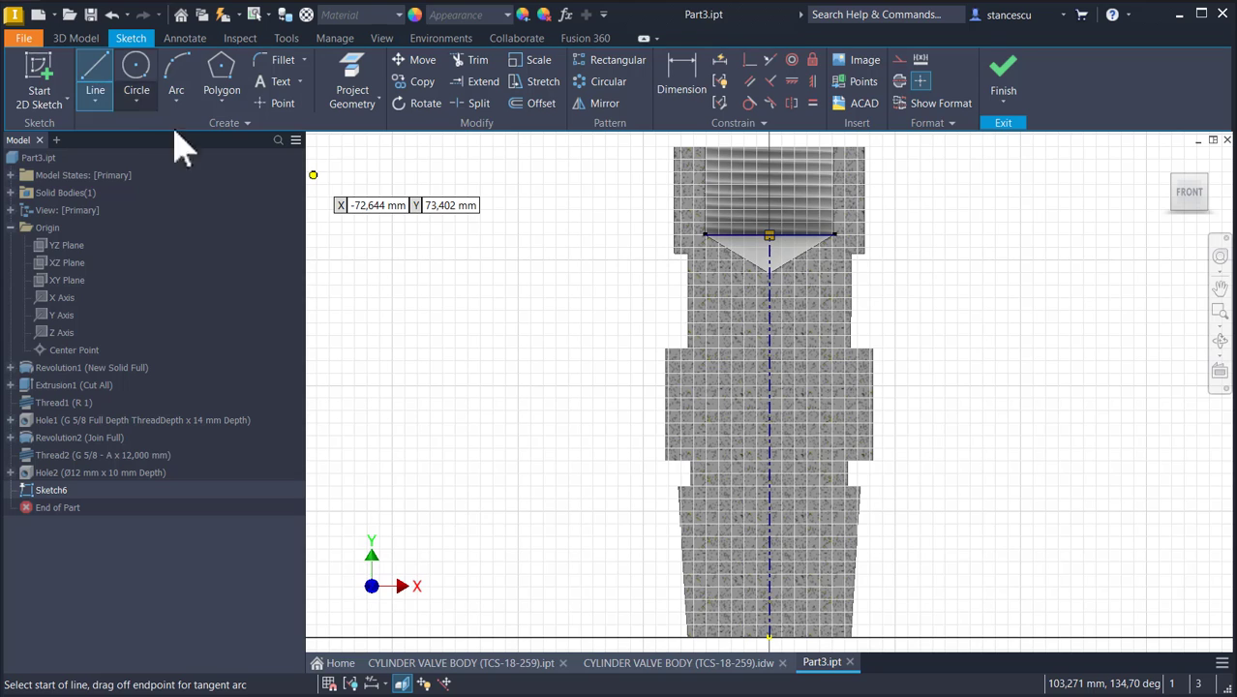
click(768, 236)
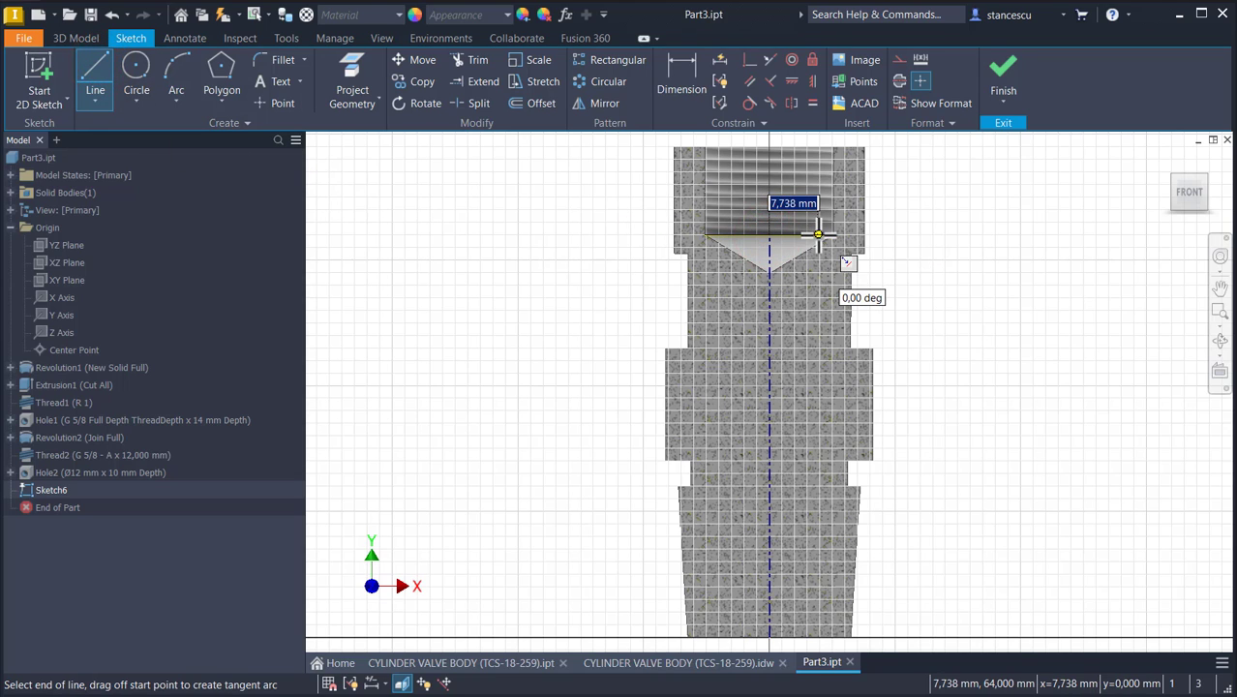
click(818, 234)
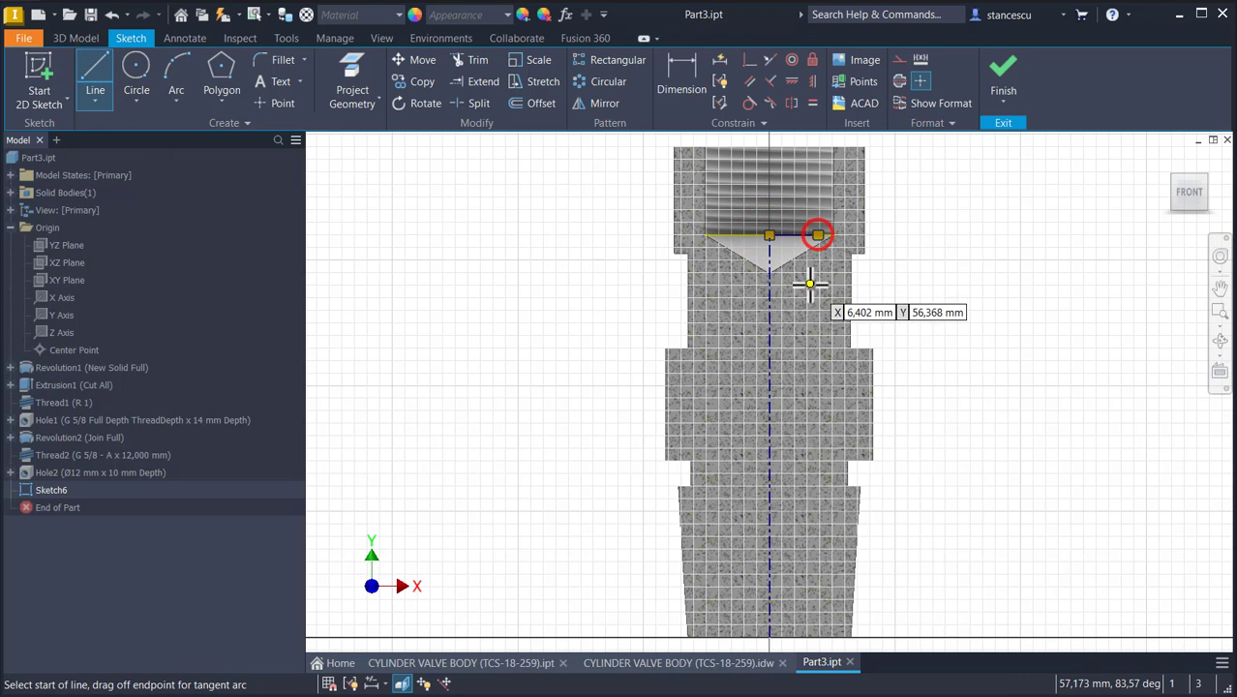
click(818, 234)
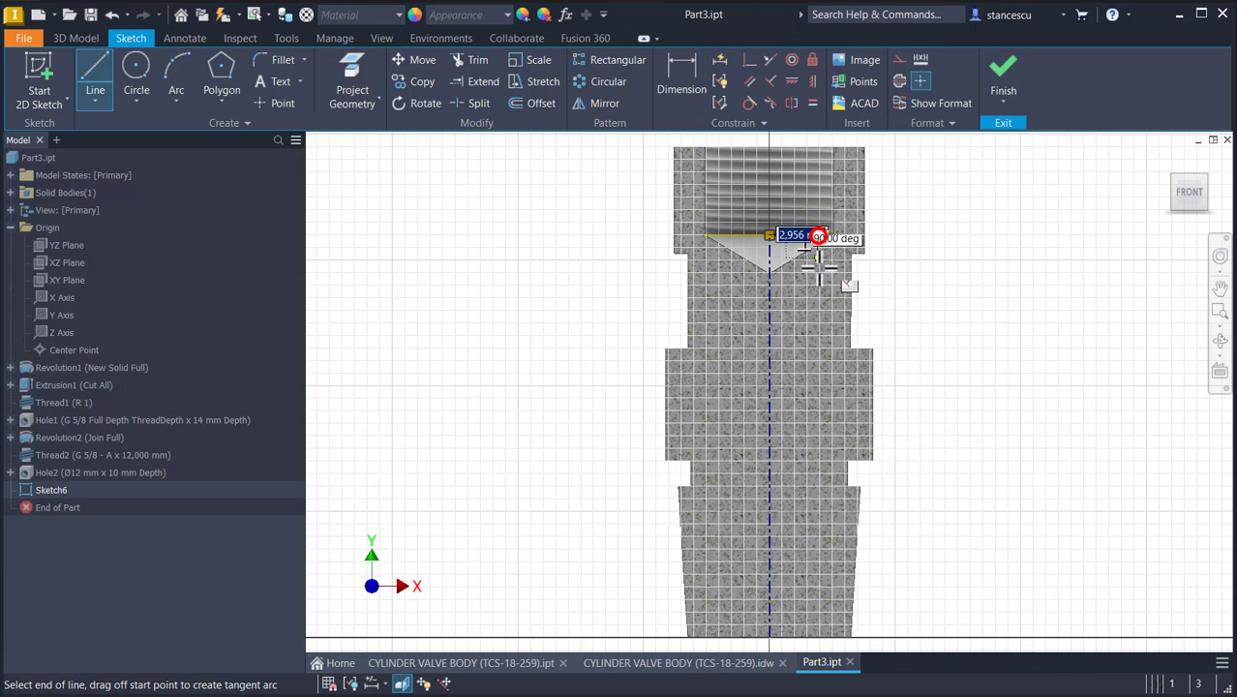
click(818, 335)
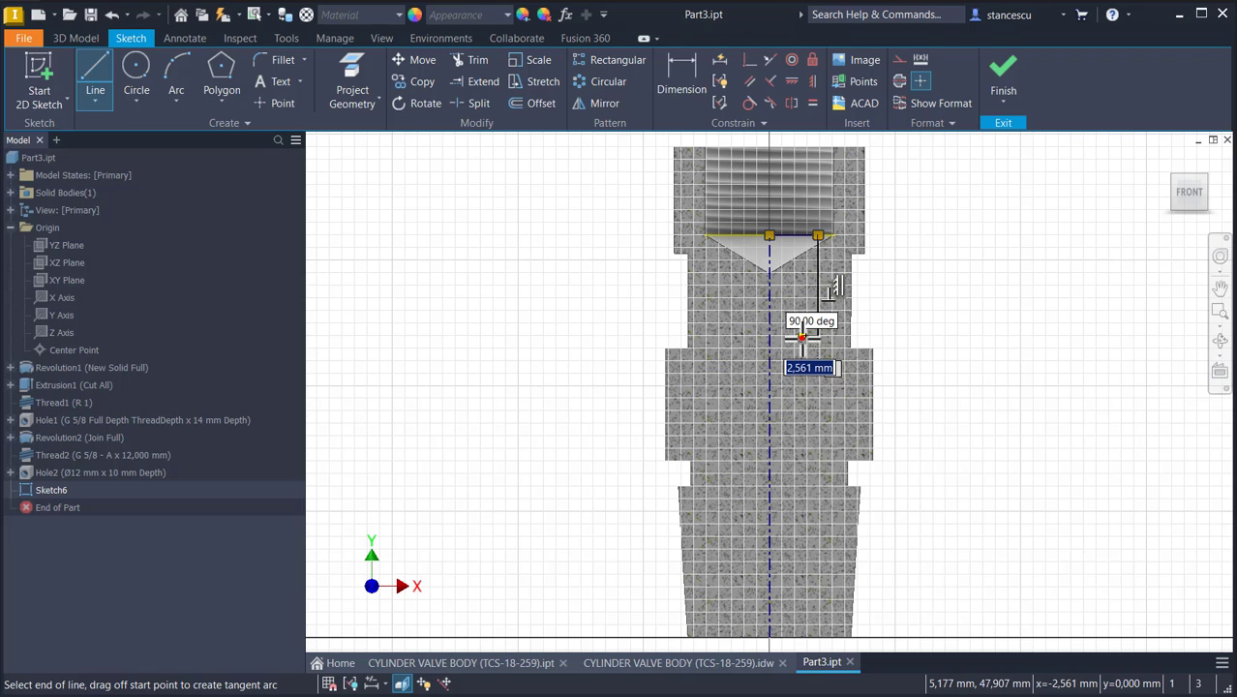
click(802, 335)
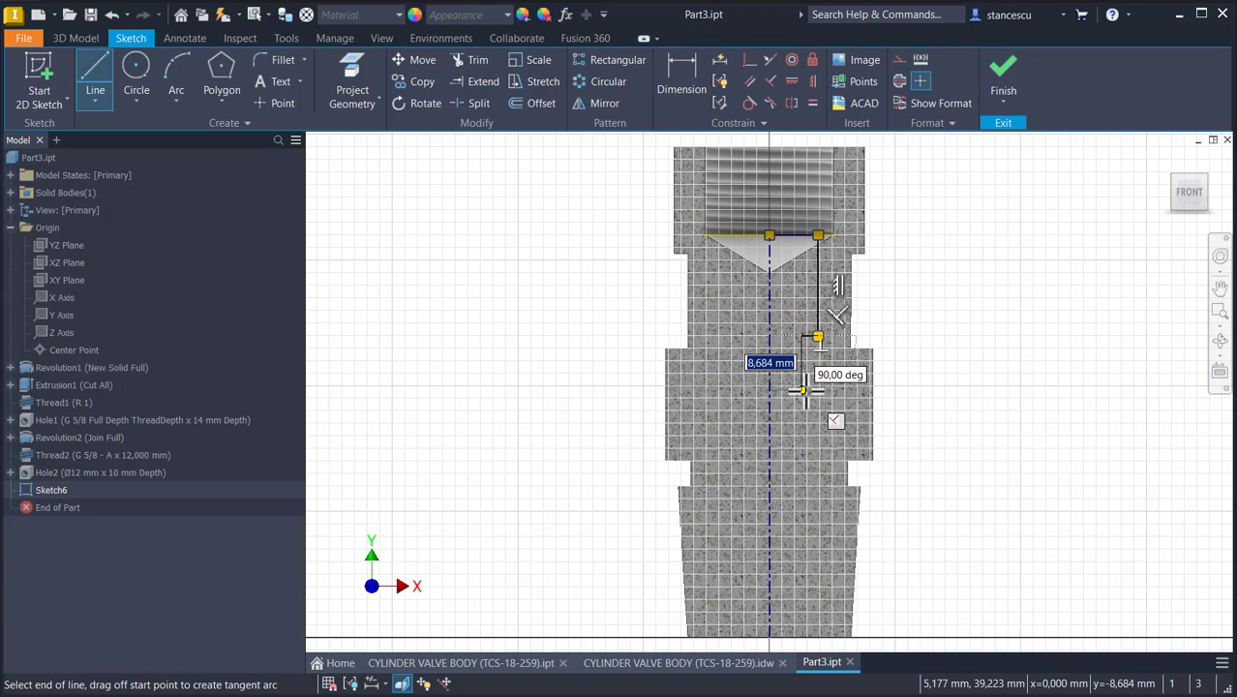
click(802, 389)
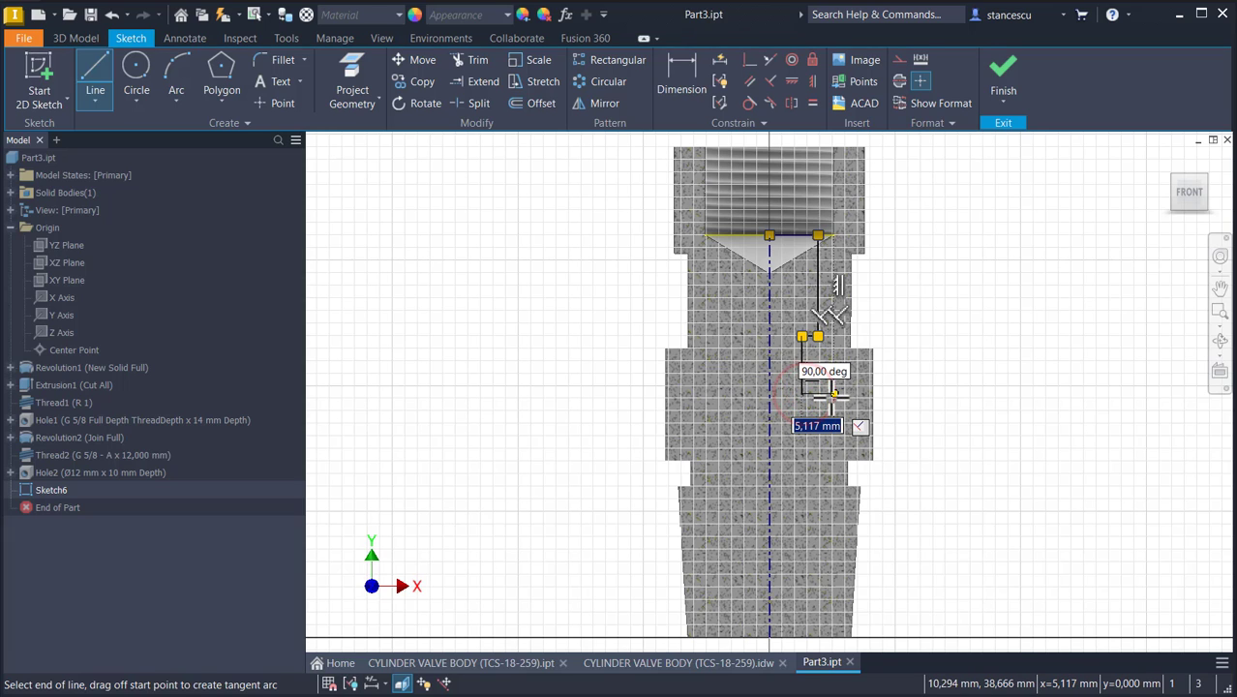
click(834, 394)
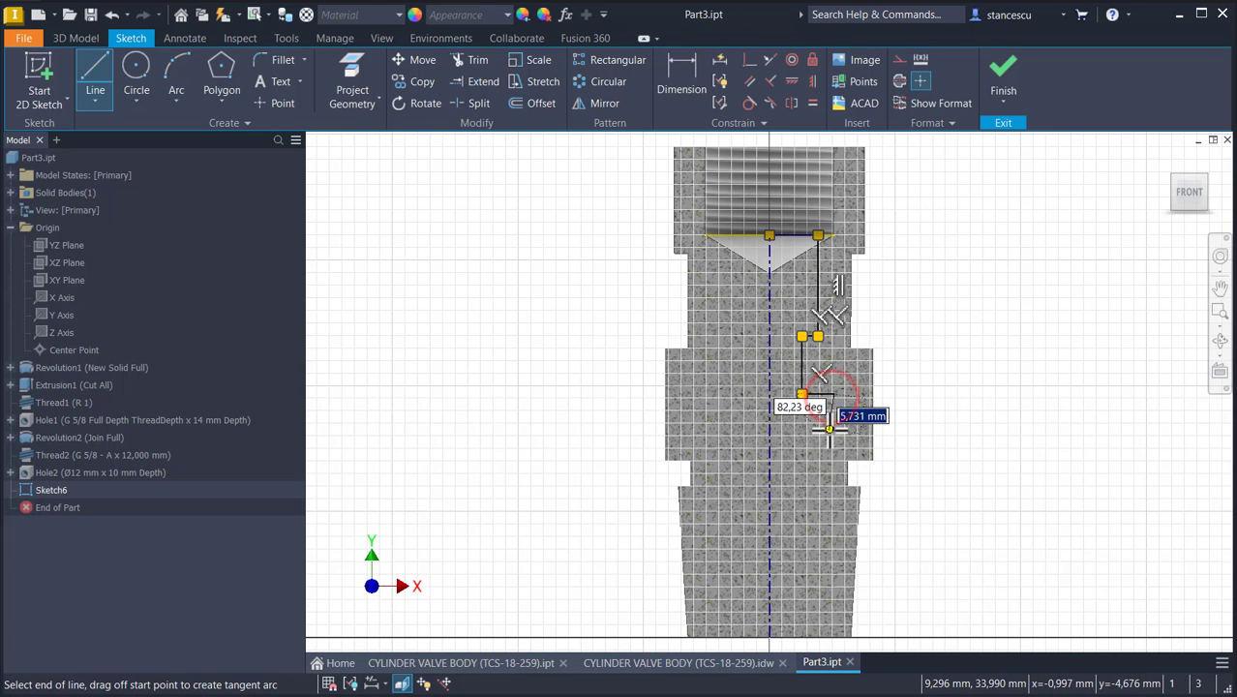
click(834, 441)
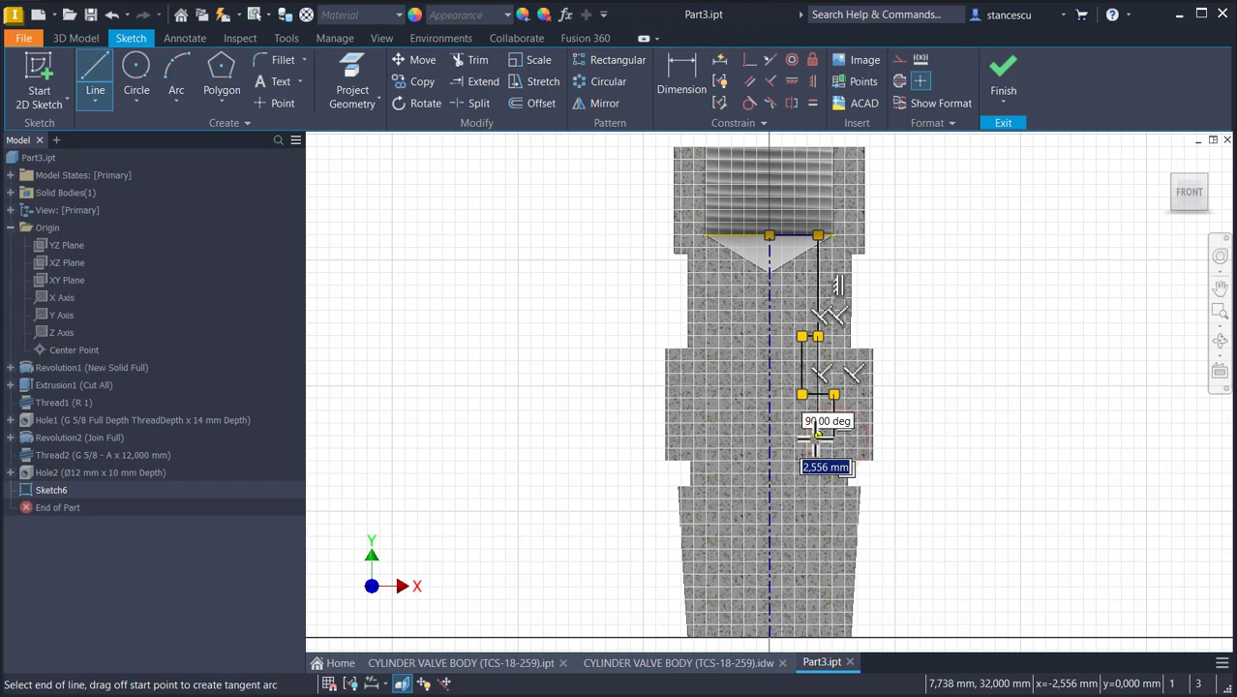
click(811, 435)
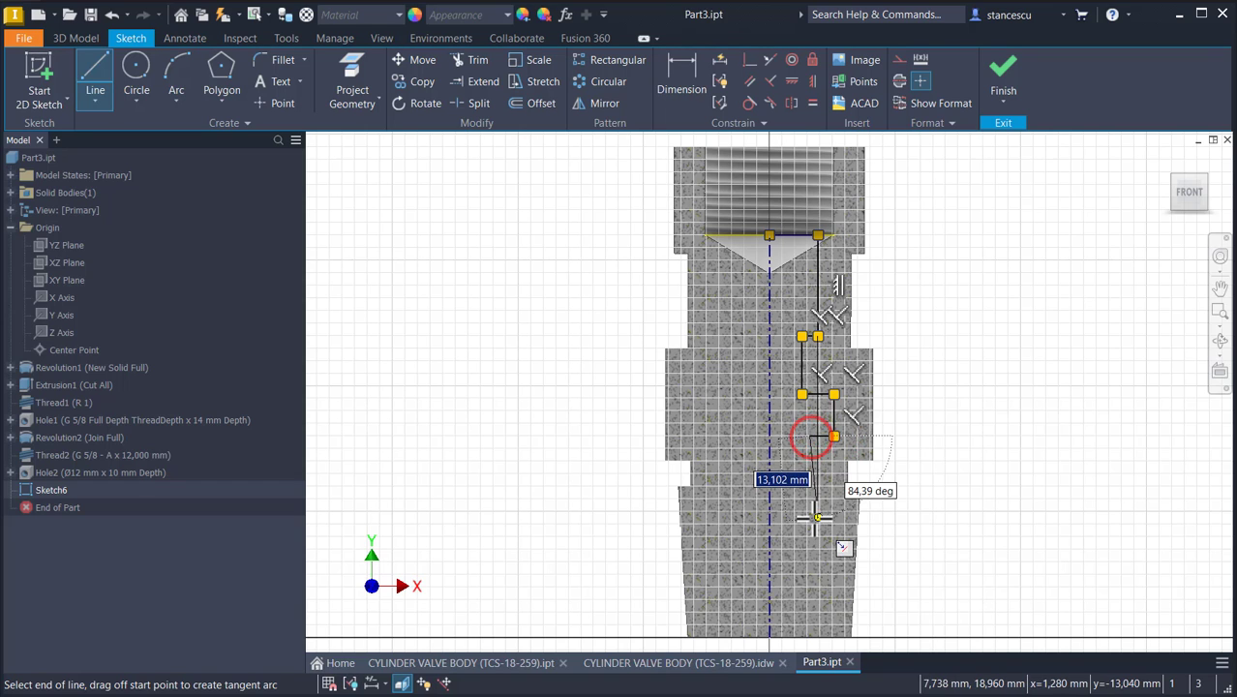
Step: Continue the bore profile with a lip about 1.4 mm high, a passage wall about 5 mm long and 3 mm off-axis, and a 1.7 mm outward step
middle_drag(815, 517, 818, 408)
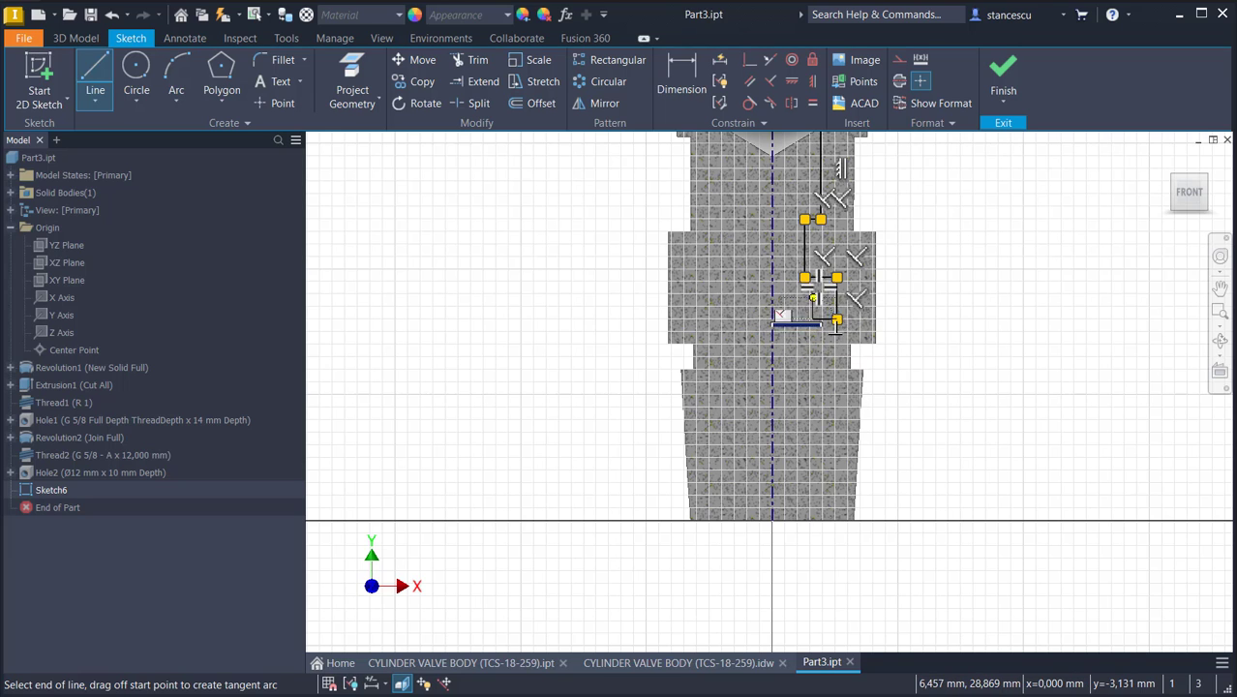
scroll(812, 306, up, 3)
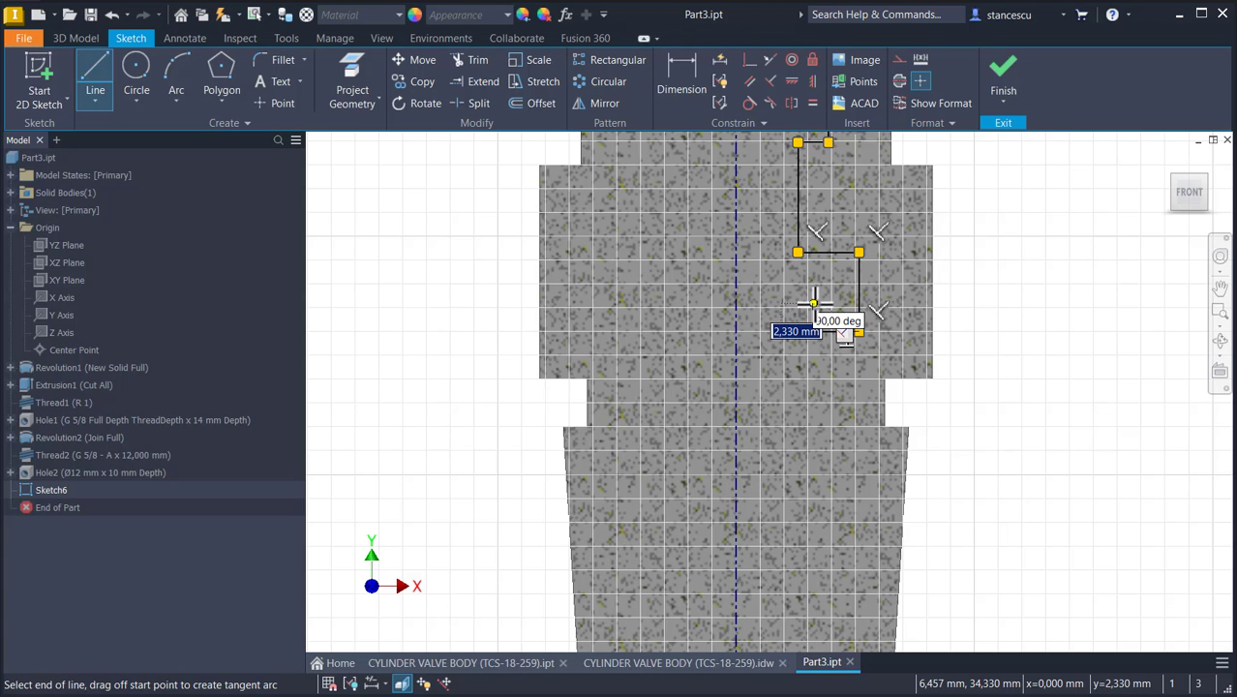
scroll(813, 306, up, 3)
click(811, 326)
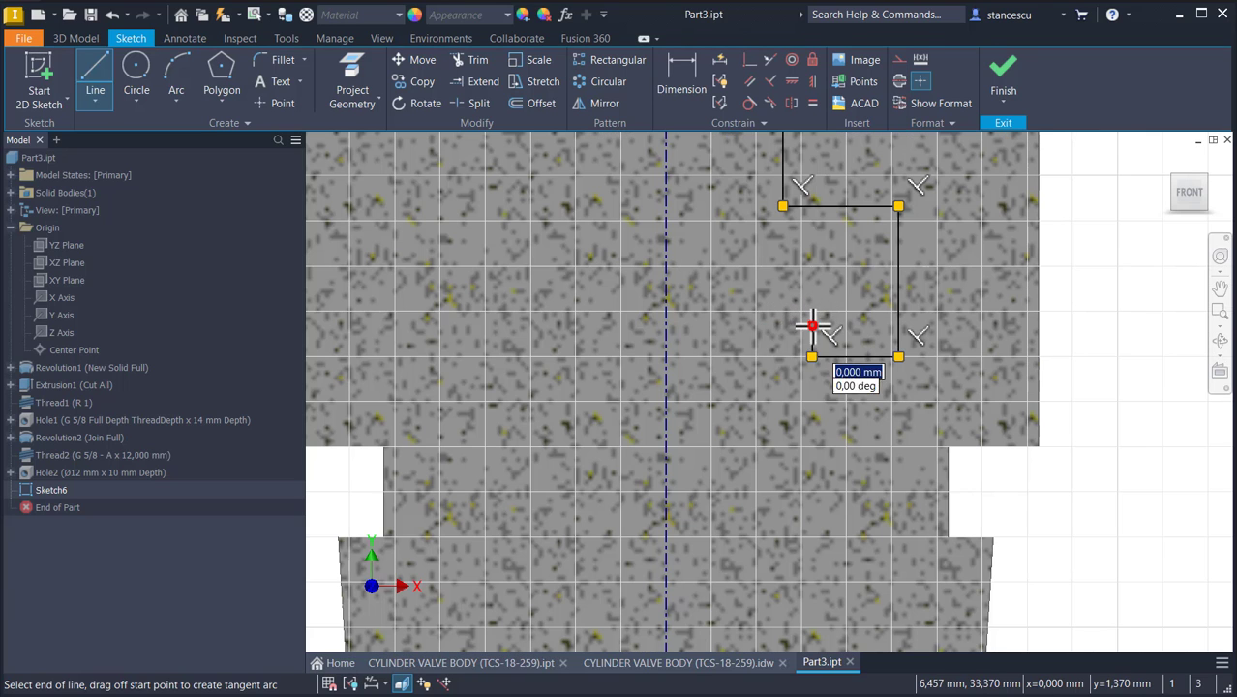
click(733, 326)
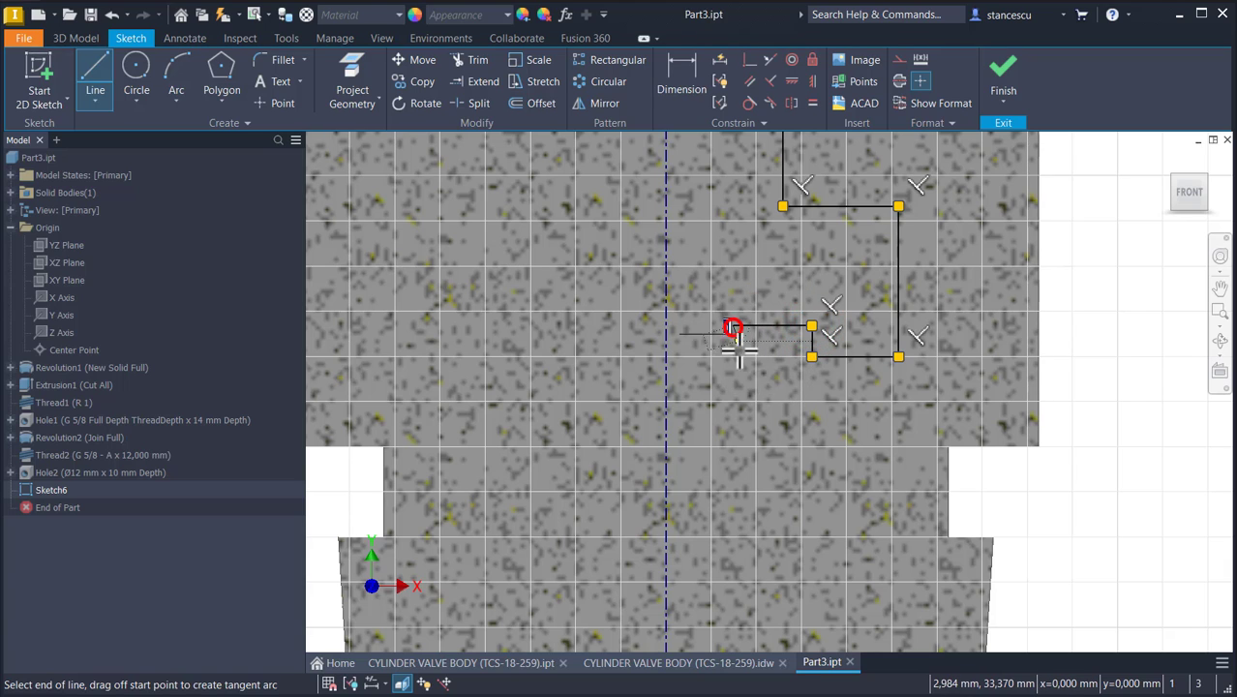
click(732, 438)
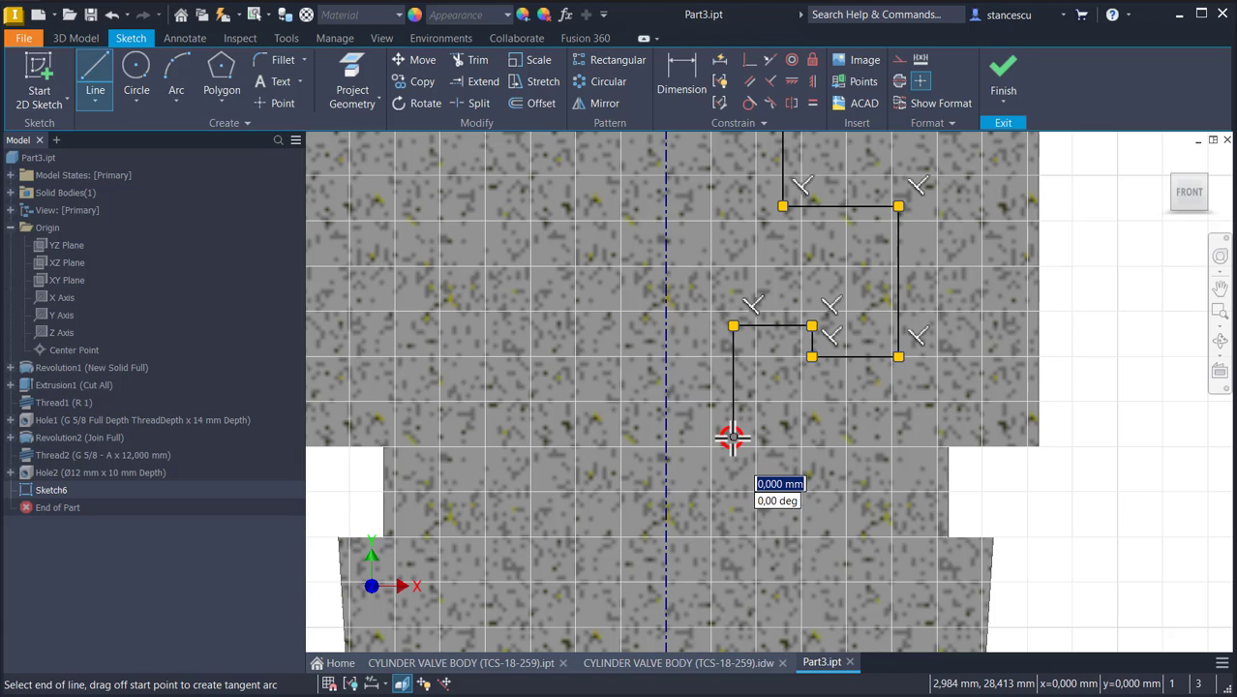
click(765, 437)
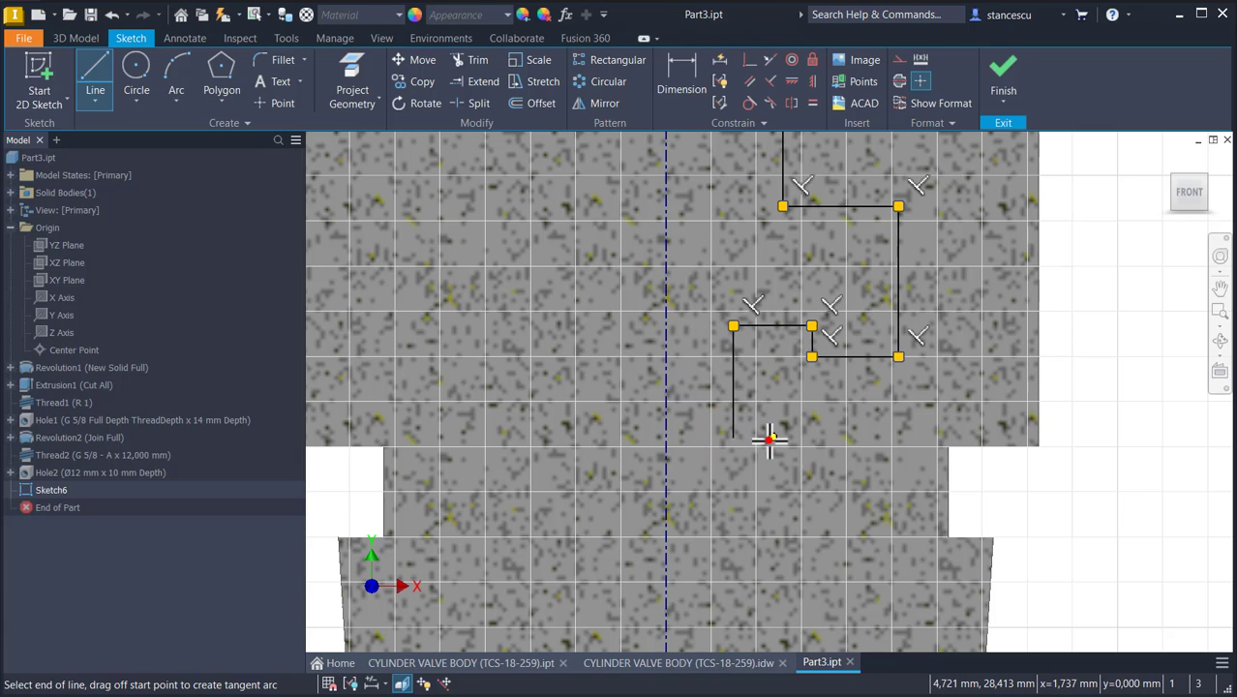
Step: Extend the bore wall down about 25 mm, slope it outward to the base about 9.8 mm off-axis, and close the profile at the origin
middle_drag(777, 522, 770, 311)
middle_drag(763, 479, 786, 328)
middle_drag(781, 497, 800, 331)
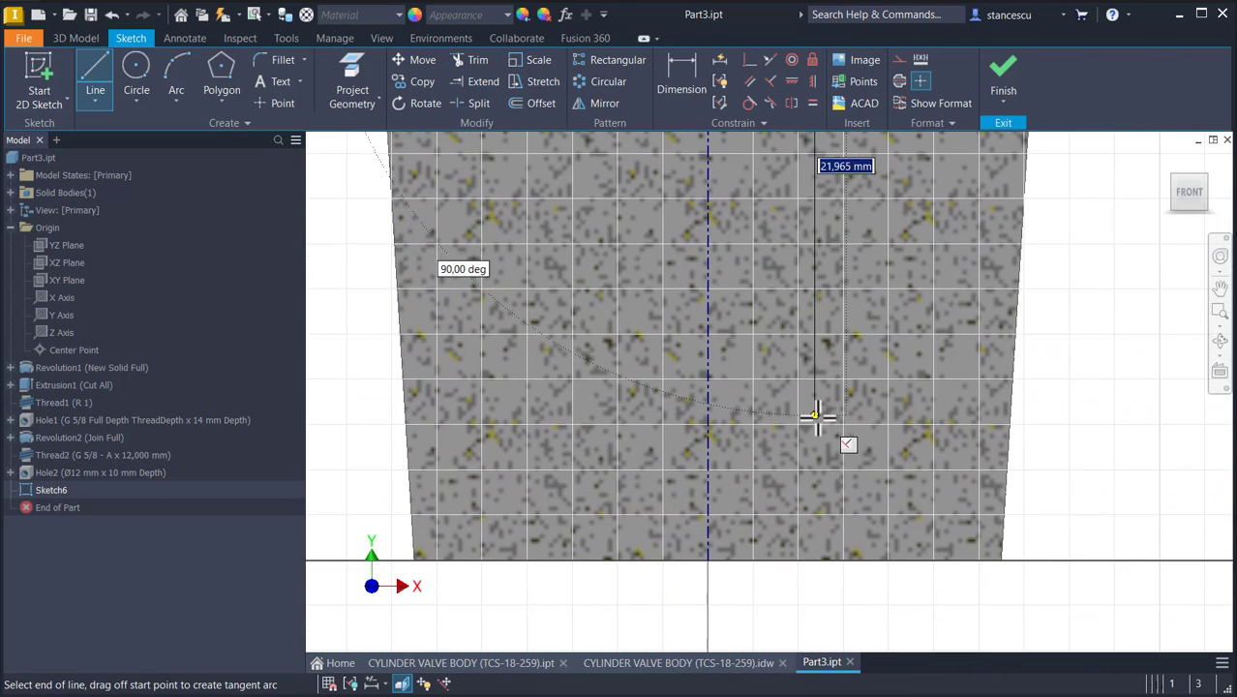
click(813, 487)
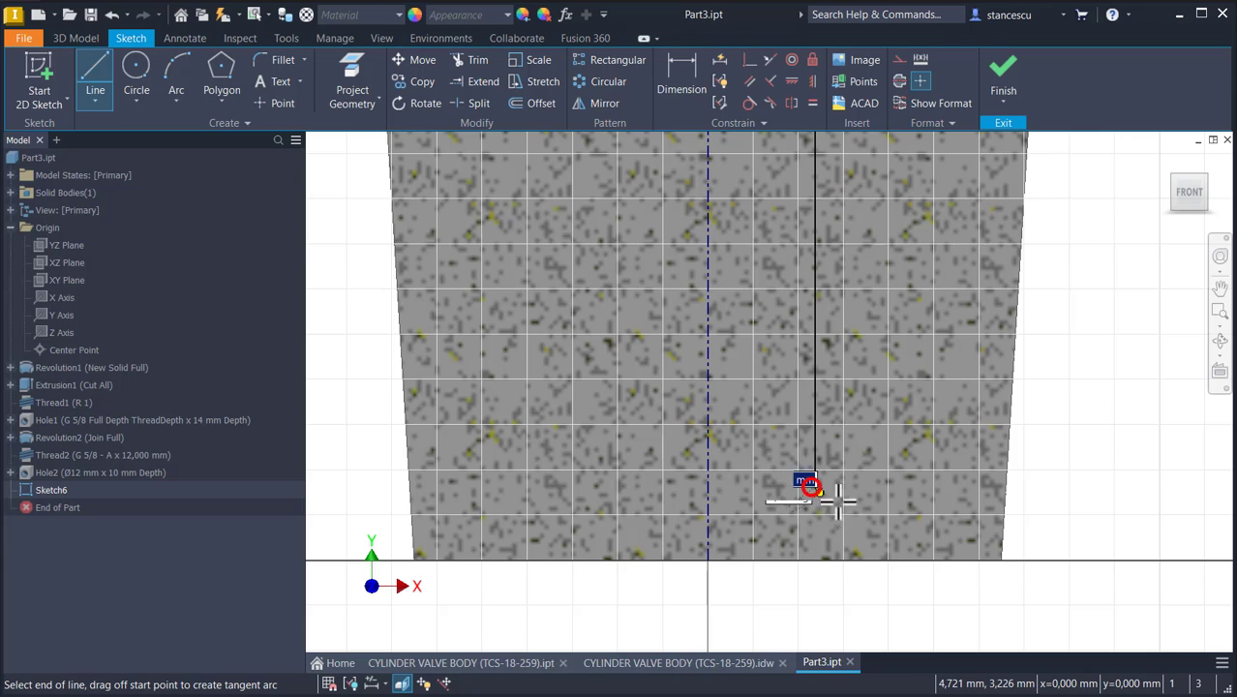
click(929, 559)
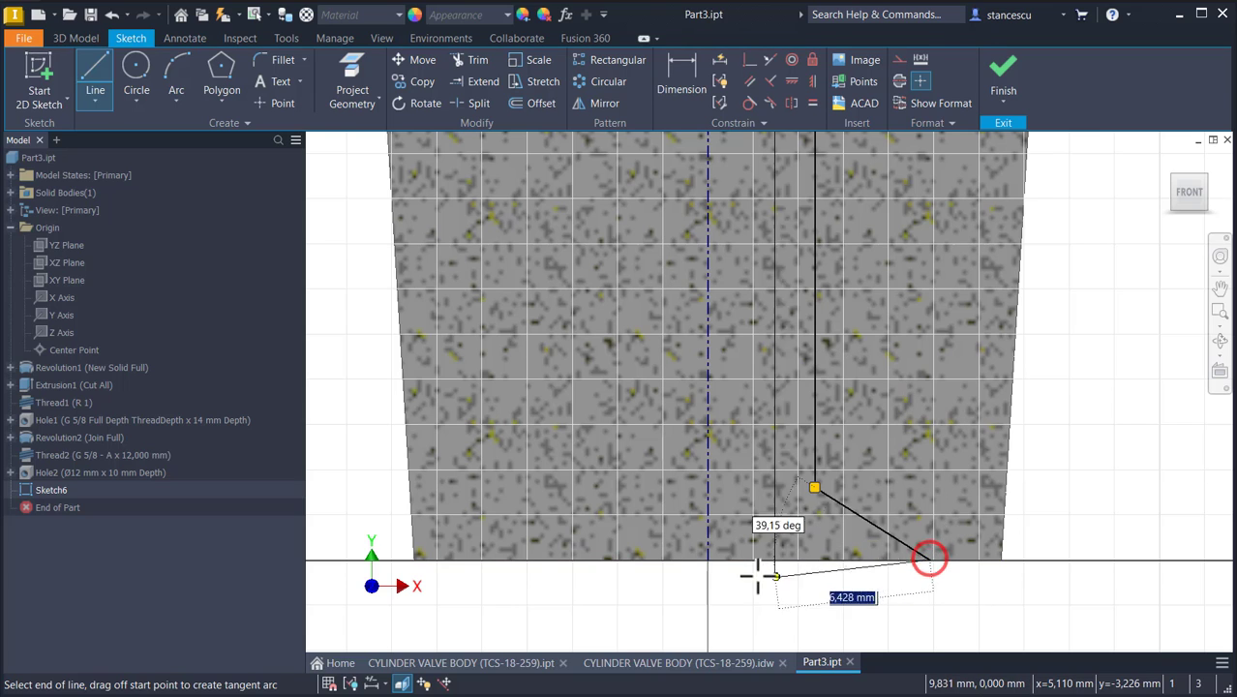
click(707, 559)
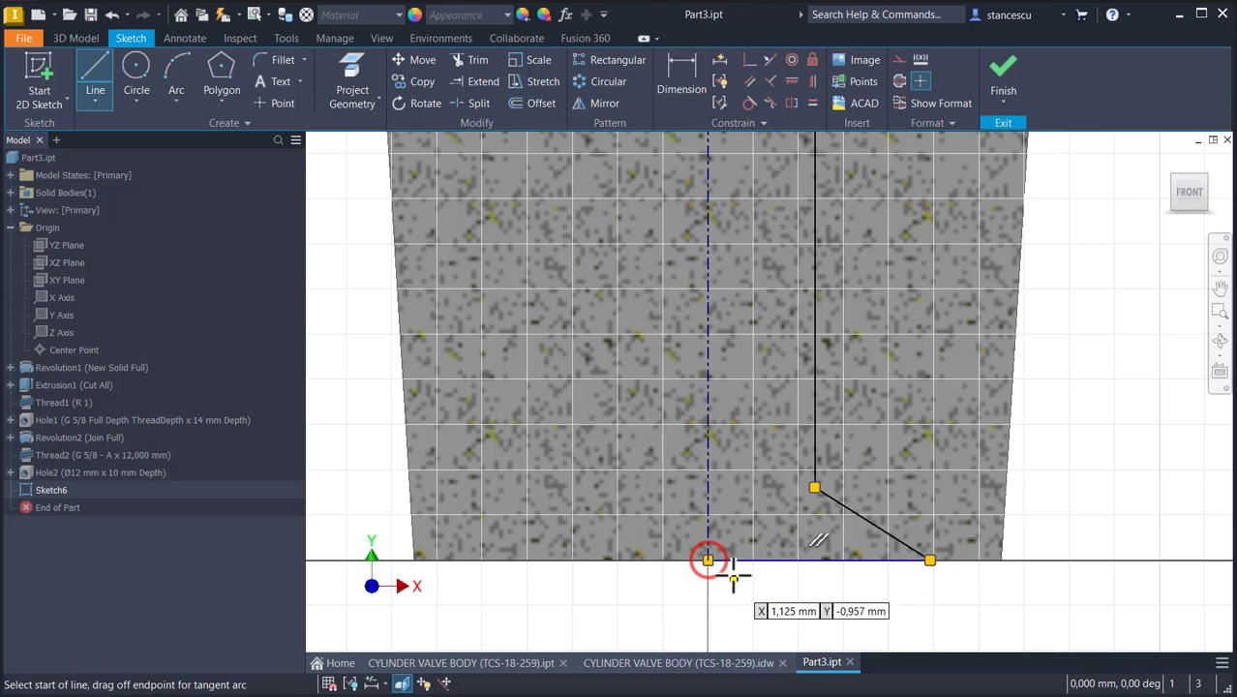
key(Escape)
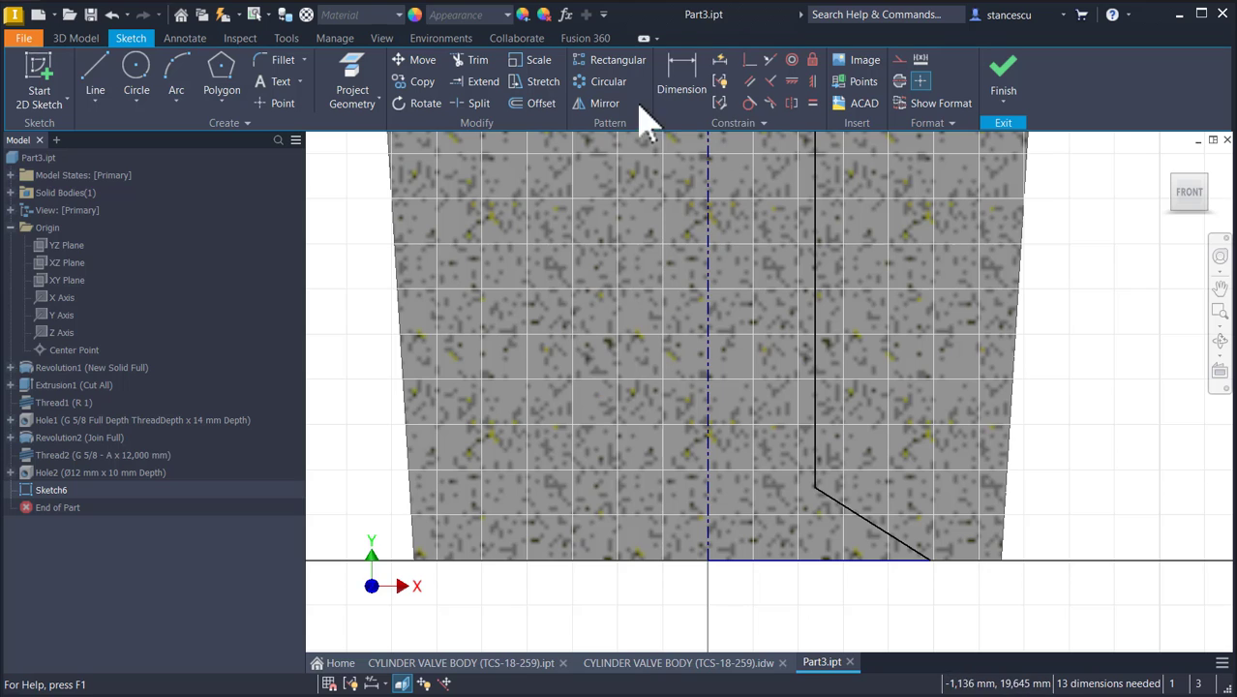
Step: Start dimensioning the bore profile
click(682, 80)
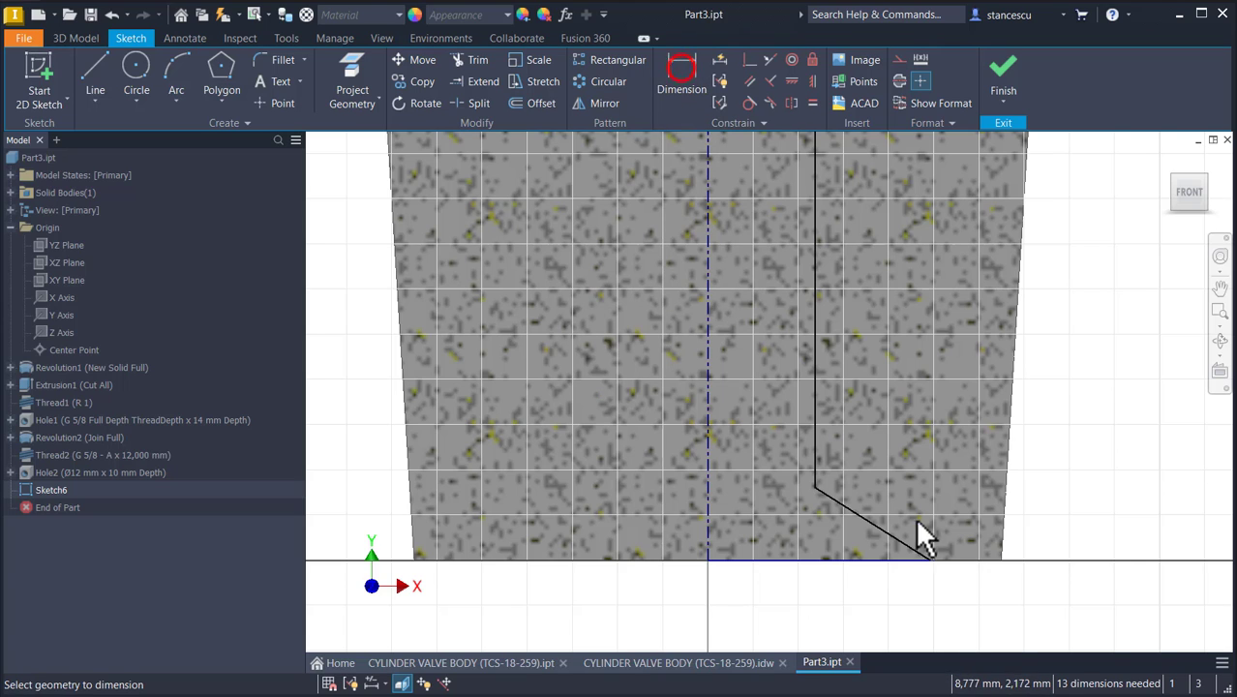
Step: Dimension the angle between the slanted line at the profile's lower end and the centerline as 120/2 degrees
click(857, 514)
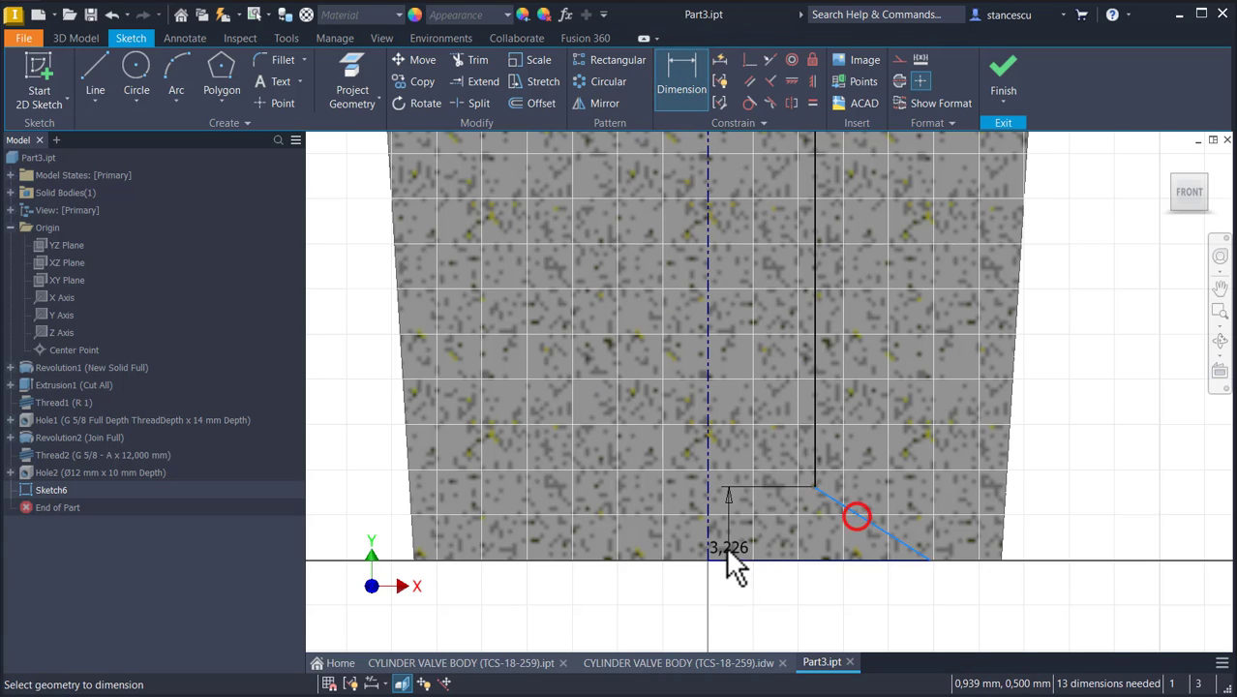
click(704, 528)
middle_drag(818, 567, 824, 393)
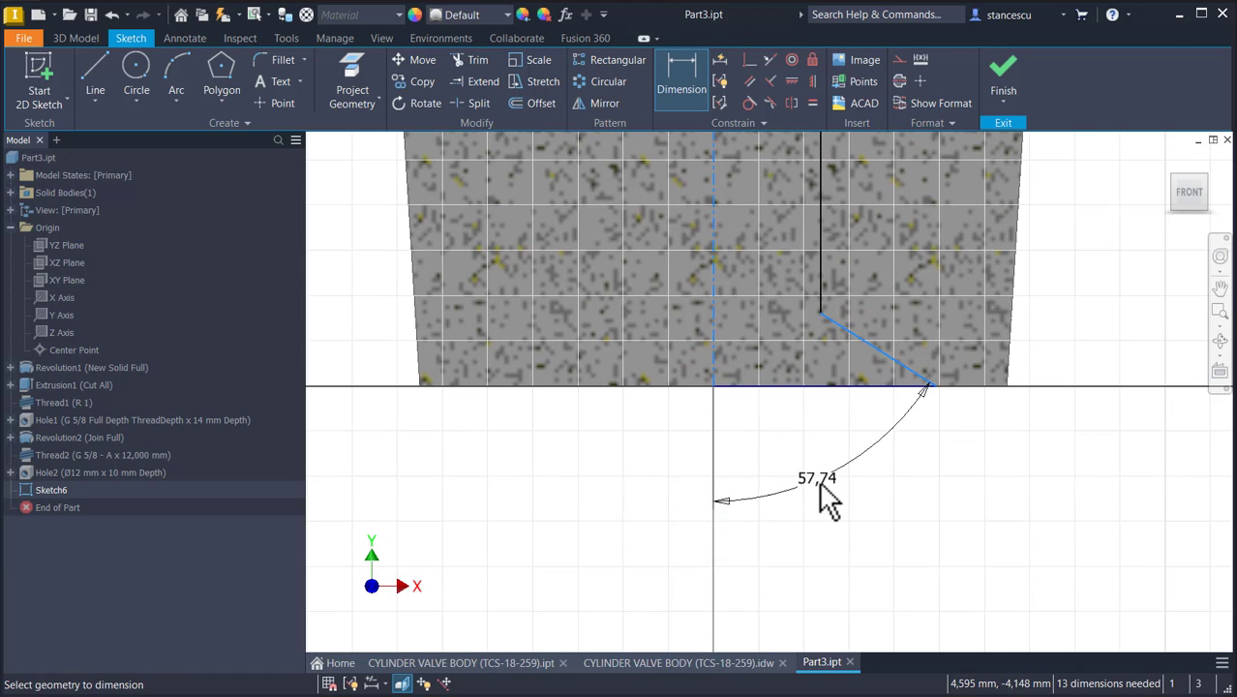
click(812, 515)
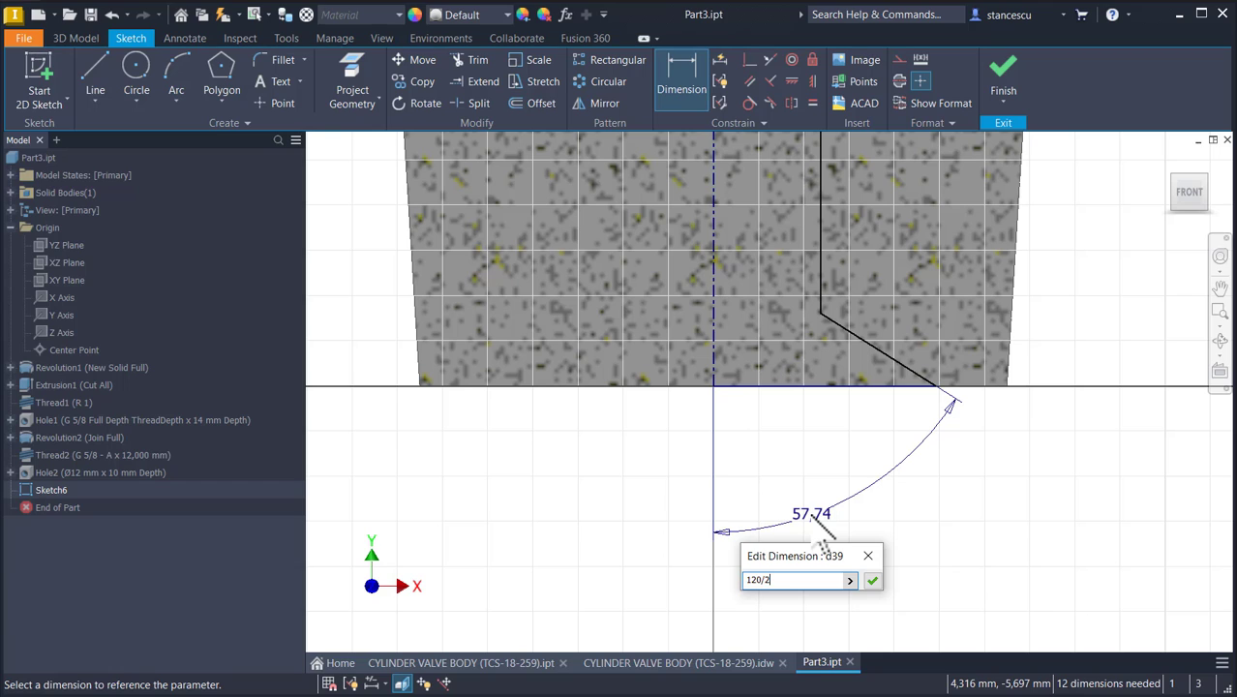
key(Return)
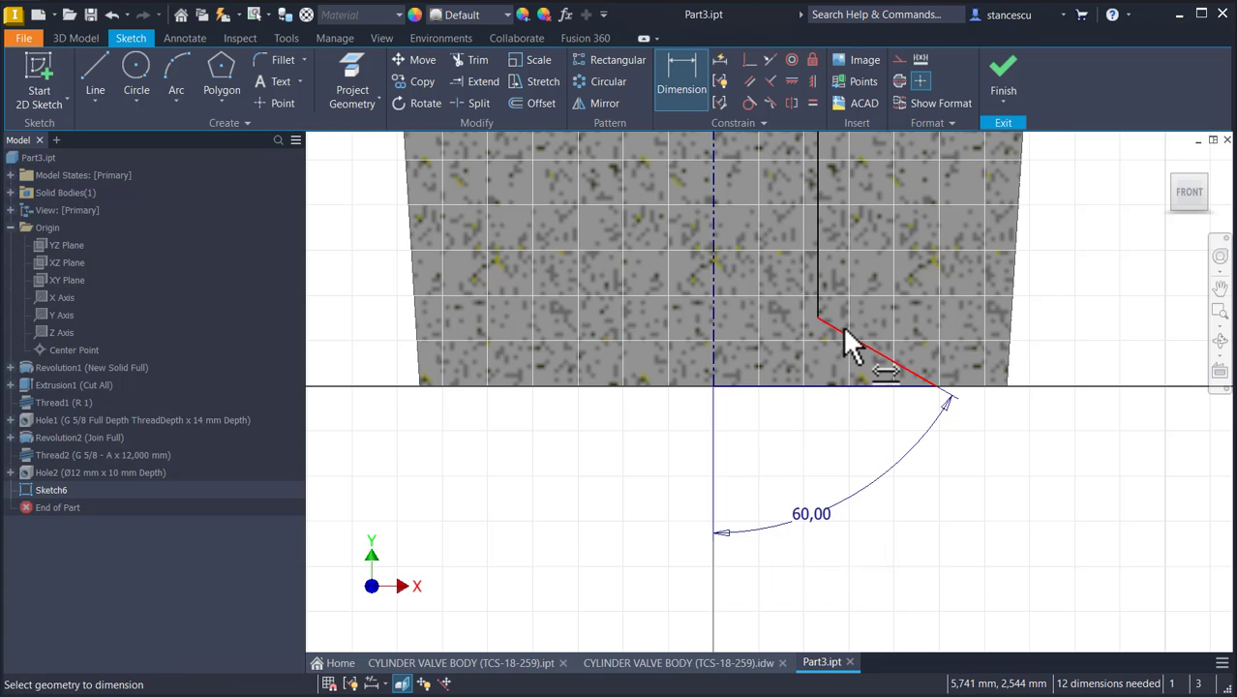
Step: Dimension the vertical height of the slanted line at the profile's lower end as 3 mm
click(843, 338)
click(1103, 360)
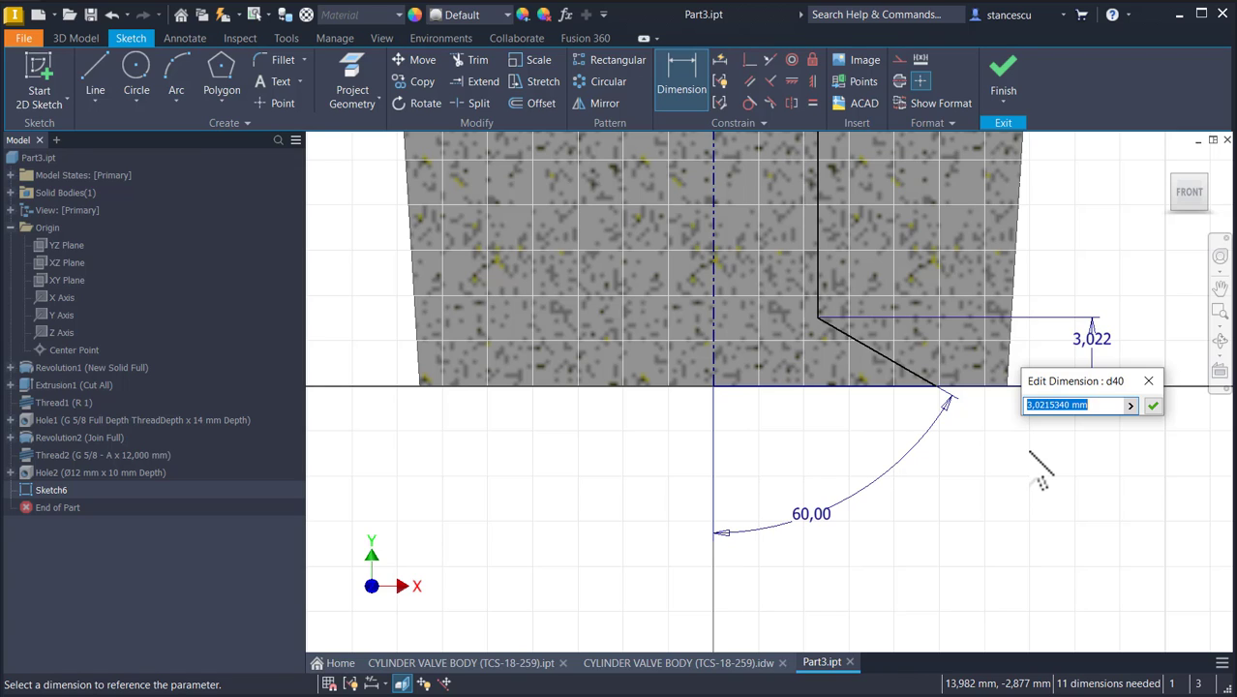
text(3)
key(Return)
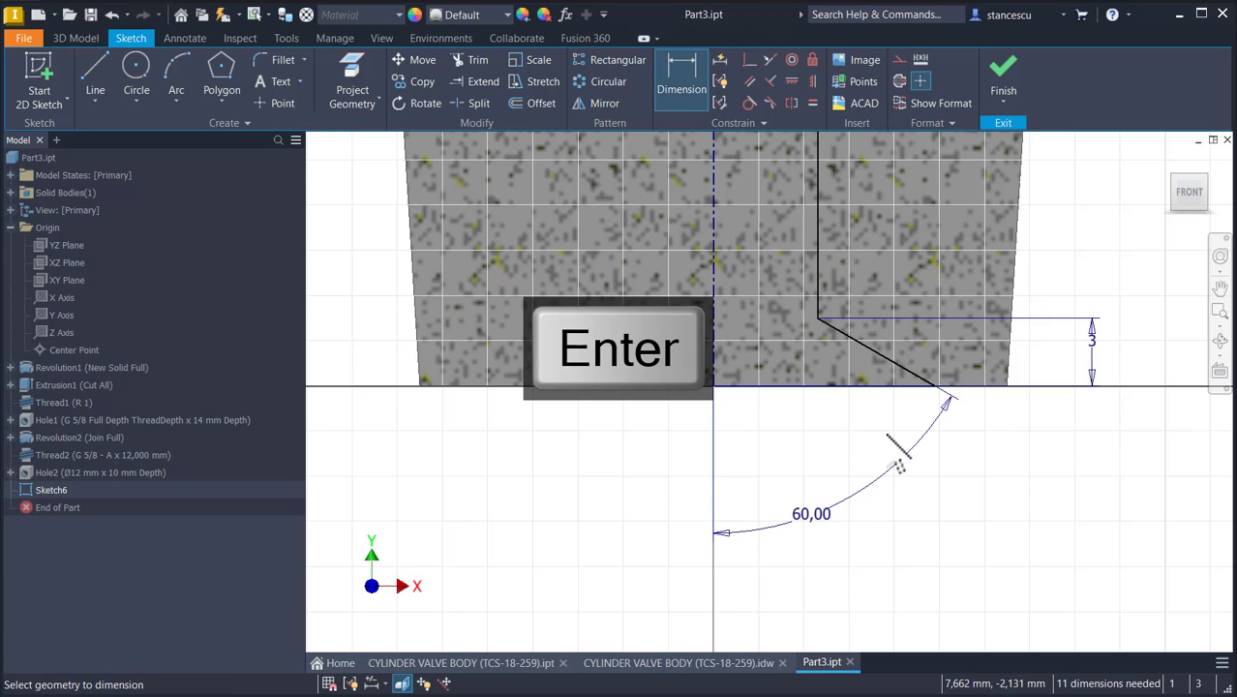
Step: Add a 6 mm diameter dimension between the long vertical line above the slanted line and the centerline
click(818, 257)
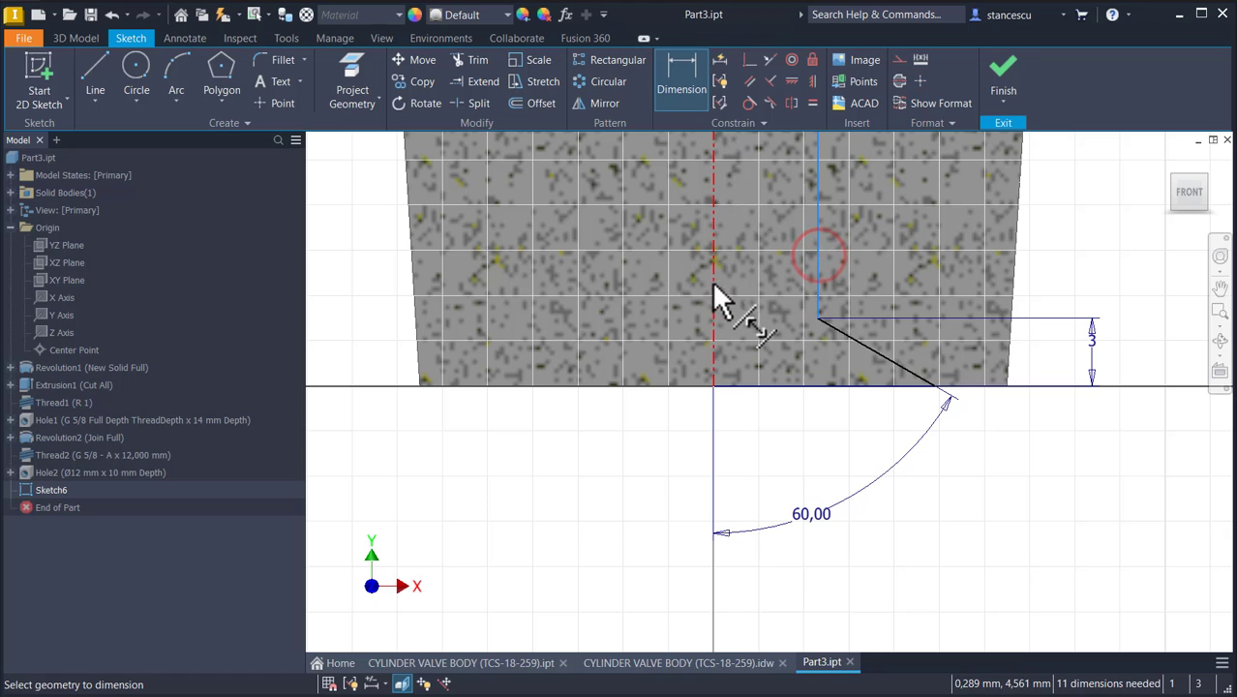
click(709, 283)
click(747, 443)
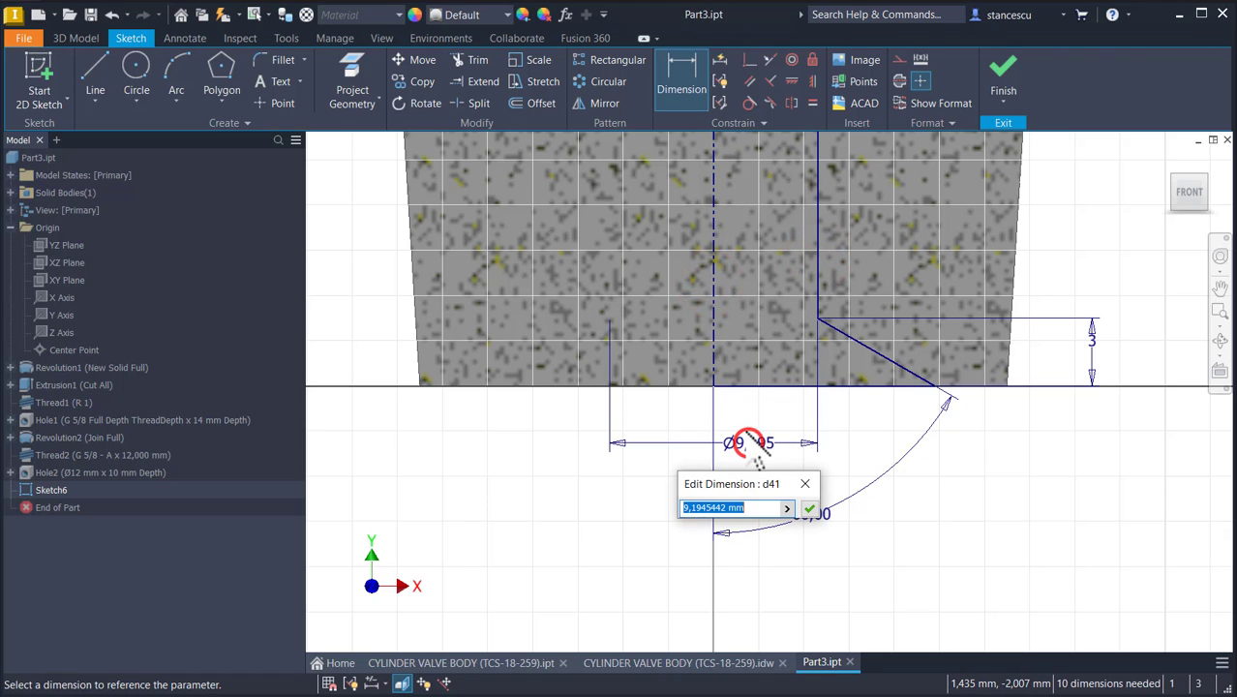
text(6)
key(Return)
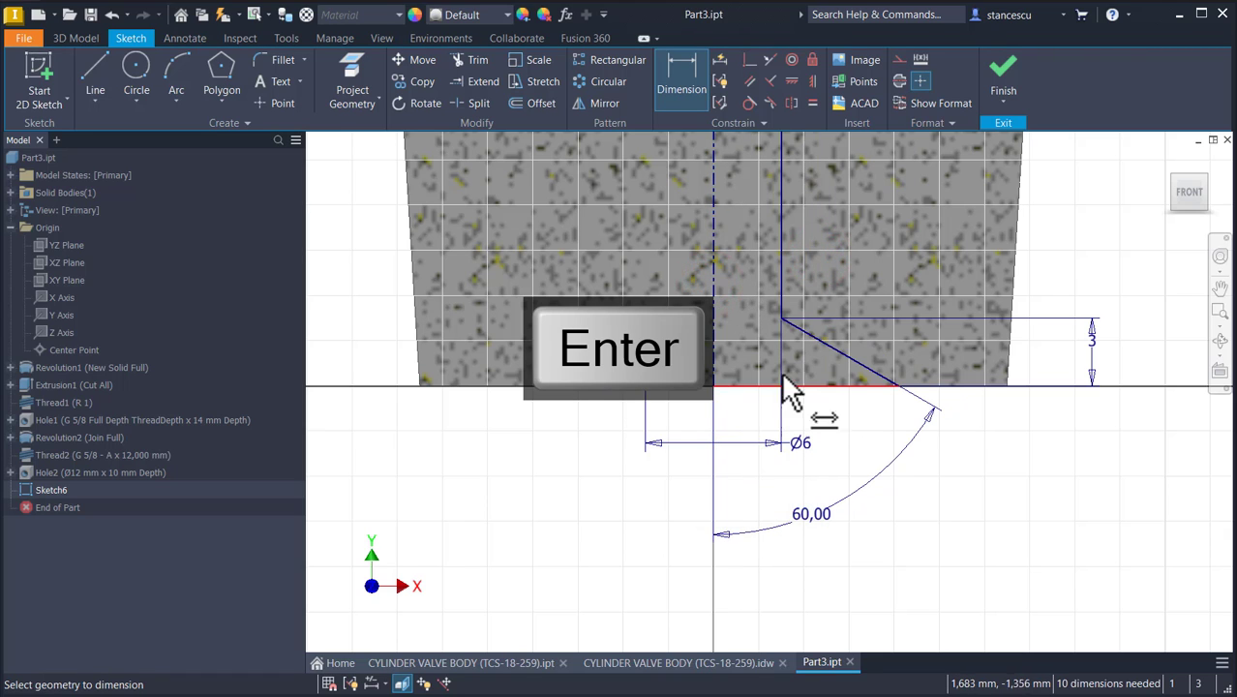
Step: Add a 3 mm diameter dimension between the profile's innermost vertical line and the centerline
middle_drag(842, 262, 821, 563)
middle_drag(834, 383, 857, 587)
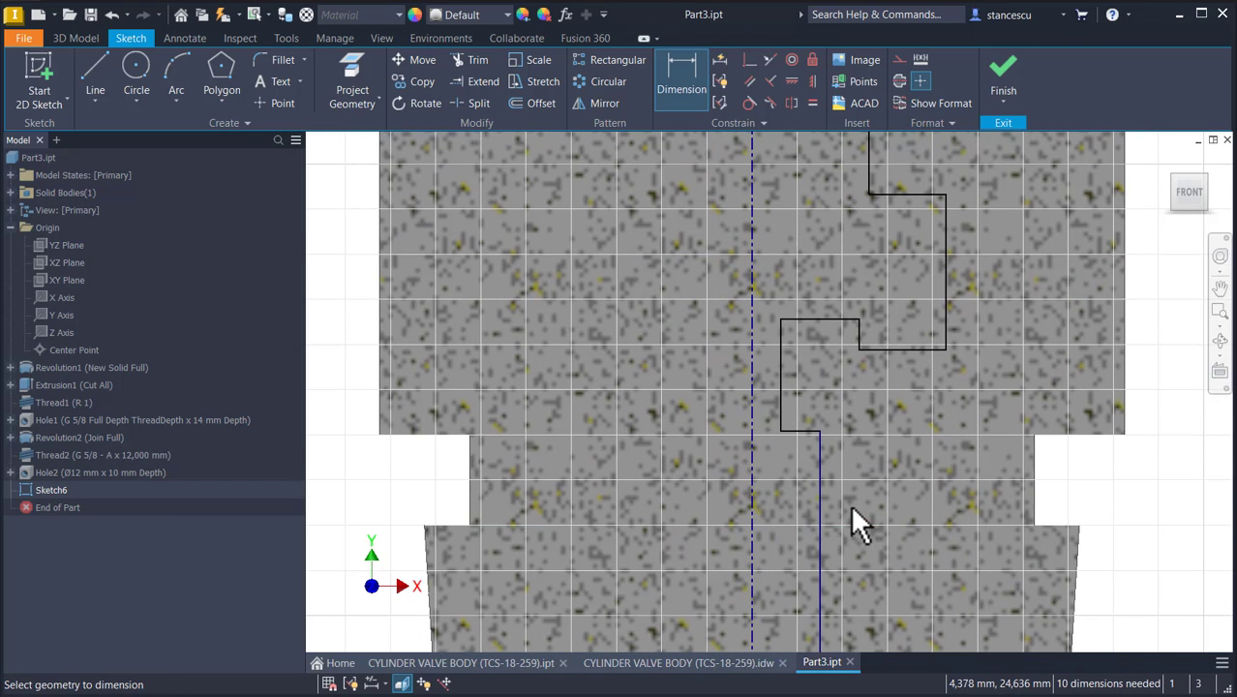
click(777, 344)
click(755, 364)
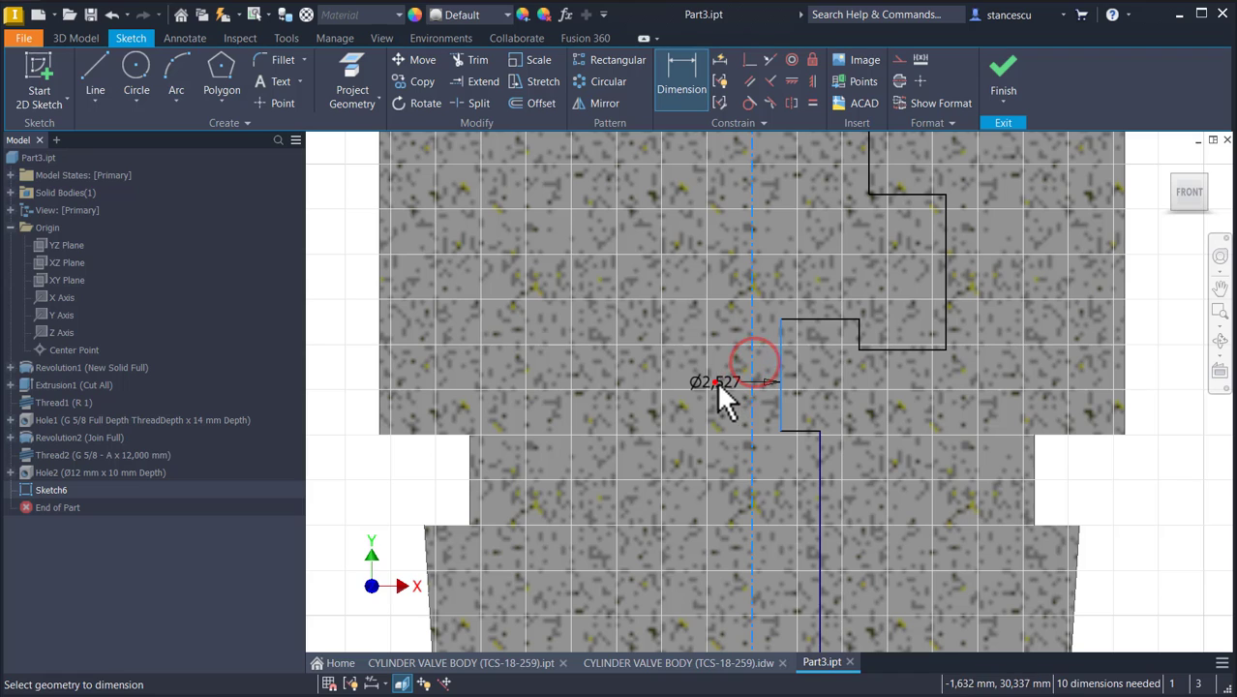
click(716, 379)
text(3)
key(Return)
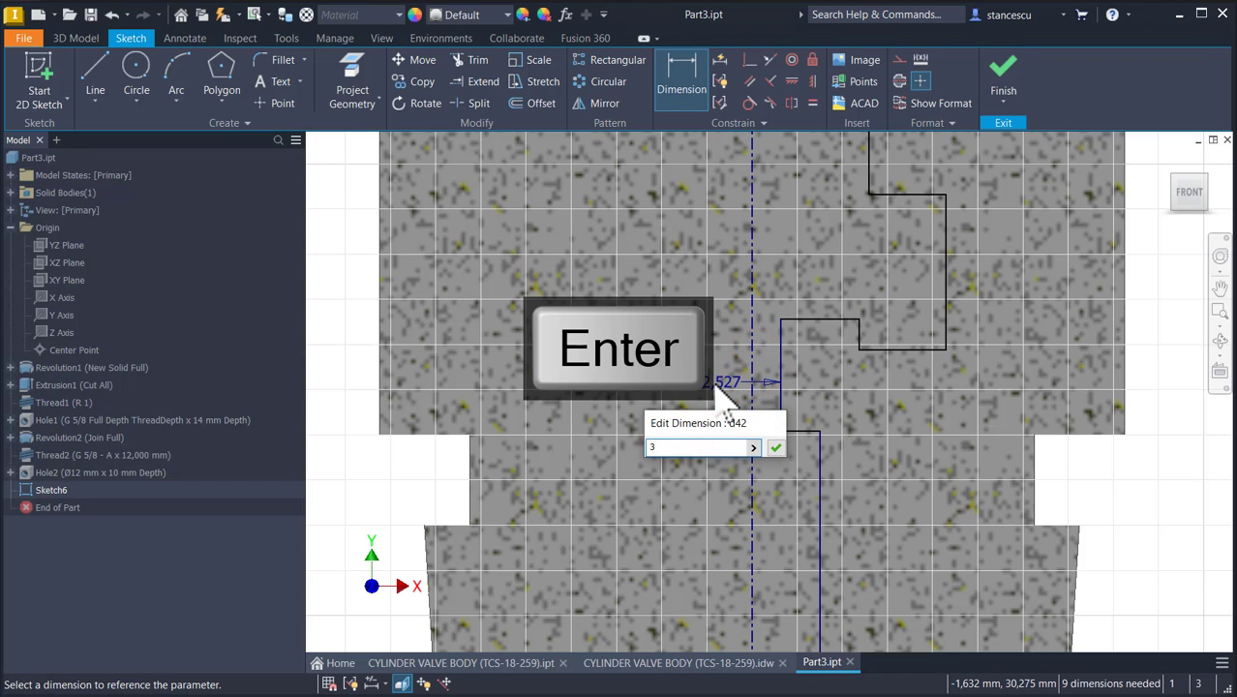
Step: Add a 6 mm diameter dimension between the short vertical line above the 3 mm bore and the centerline
click(864, 331)
click(749, 319)
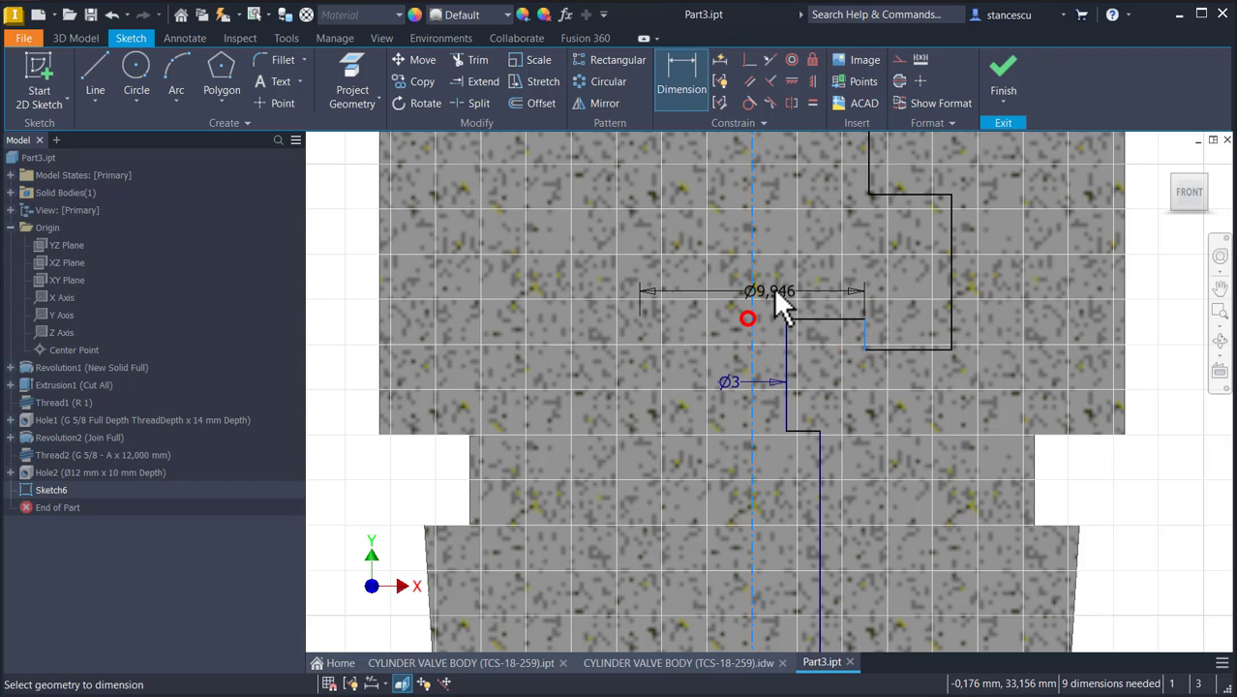
click(786, 276)
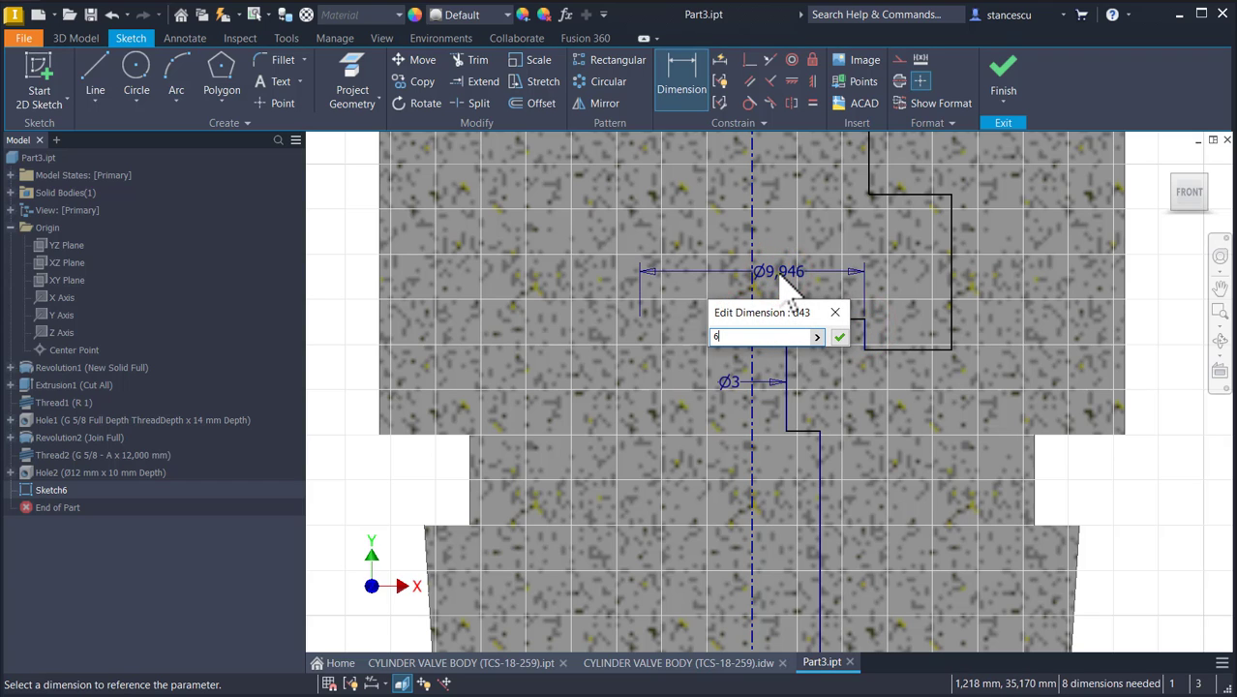
text(6)
key(Return)
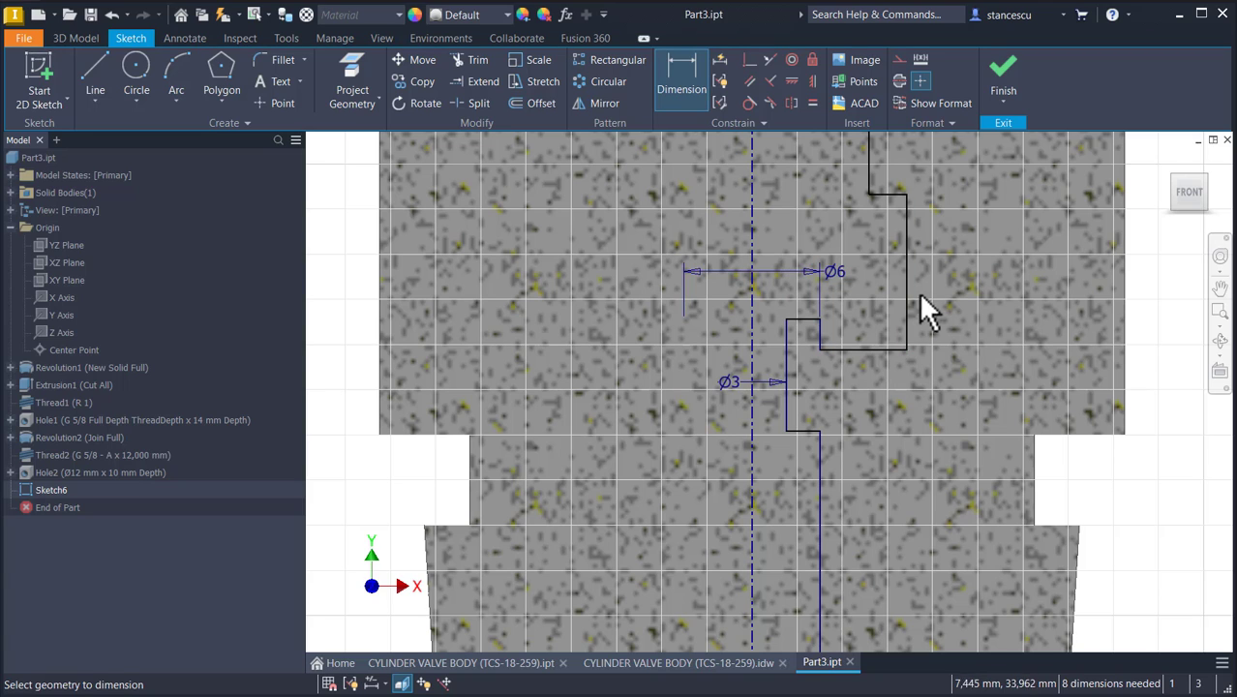
Step: Dimension the diameter of the vertical line just above the short 6 mm step as 18 mm about the centerline
click(905, 245)
click(755, 250)
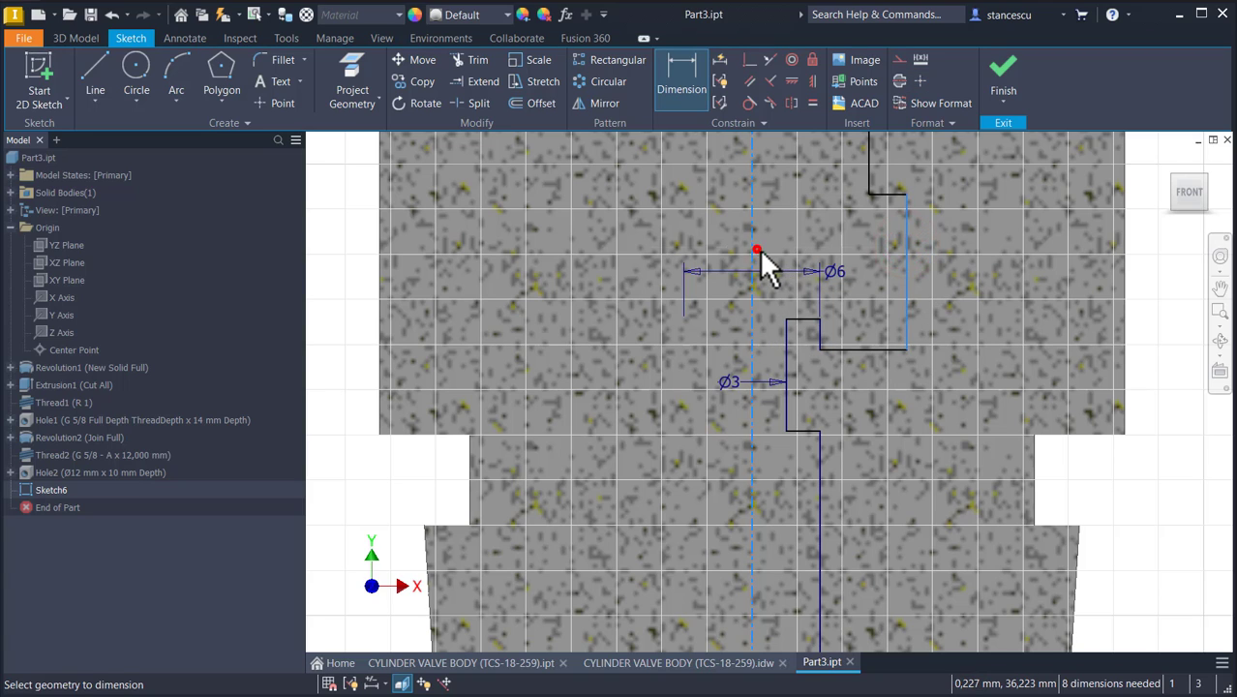
click(839, 237)
text(18)
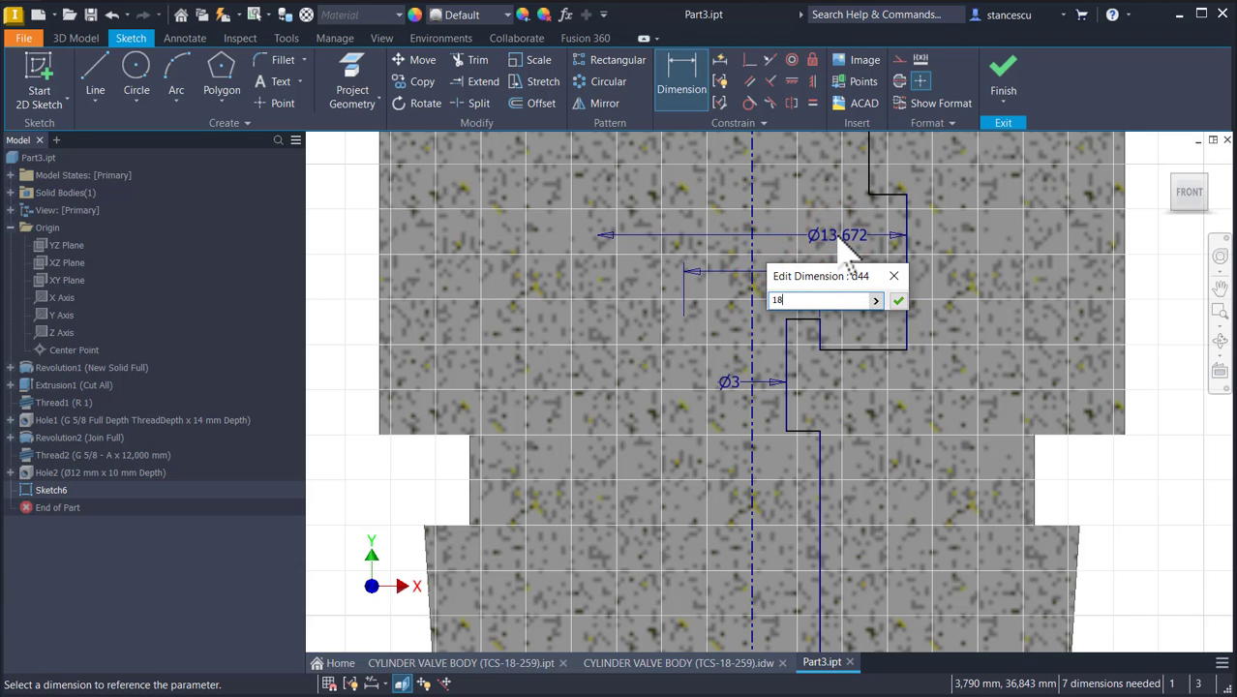
key(Return)
Step: Add a 16 mm diameter dimension between the vertical line above the 18 mm section and the centerline
middle_drag(858, 241, 821, 406)
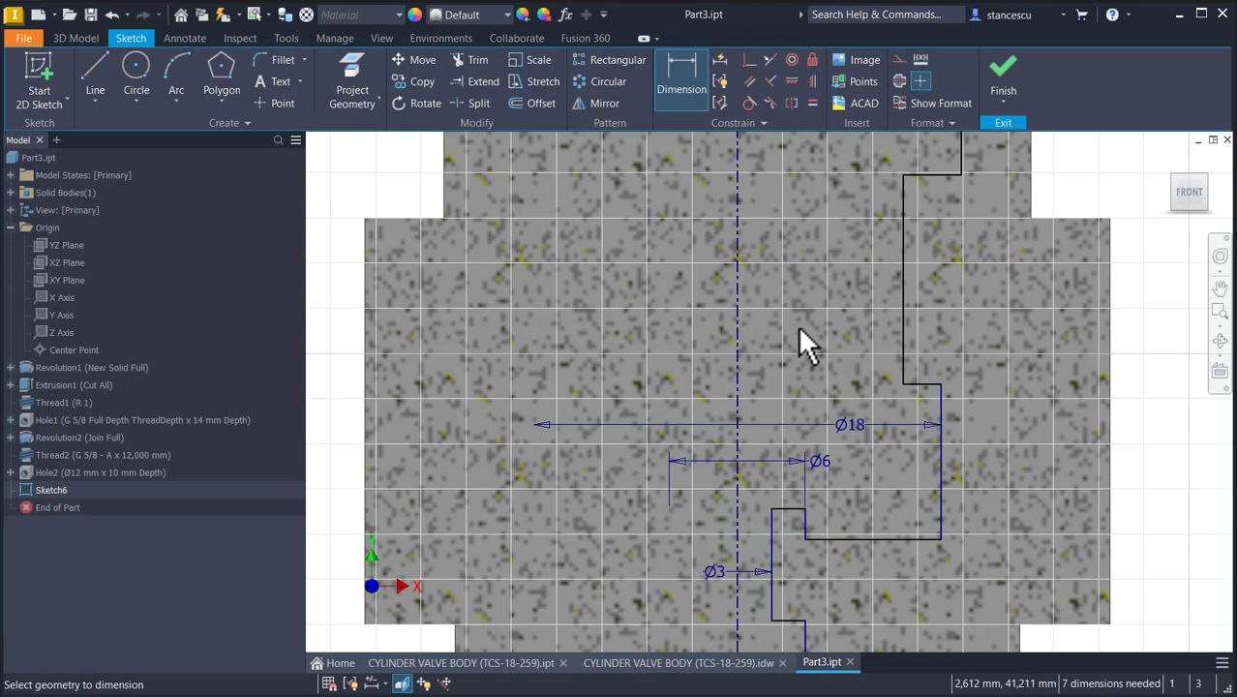
click(903, 289)
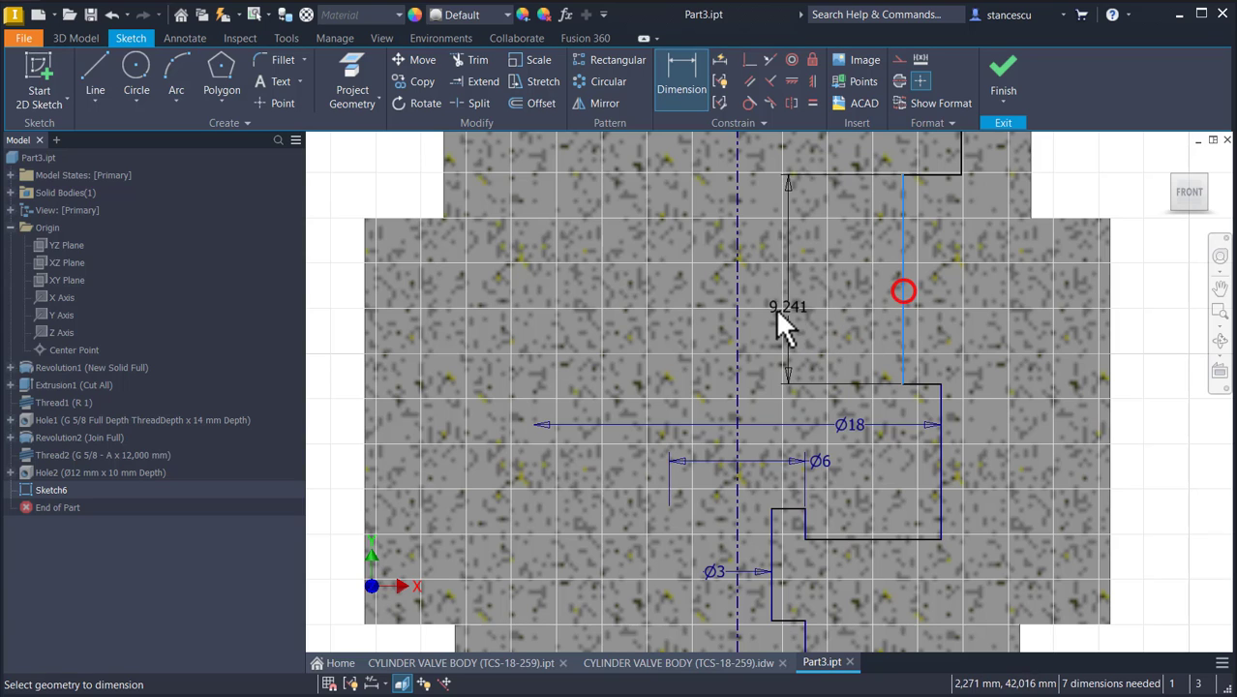
click(737, 312)
click(789, 328)
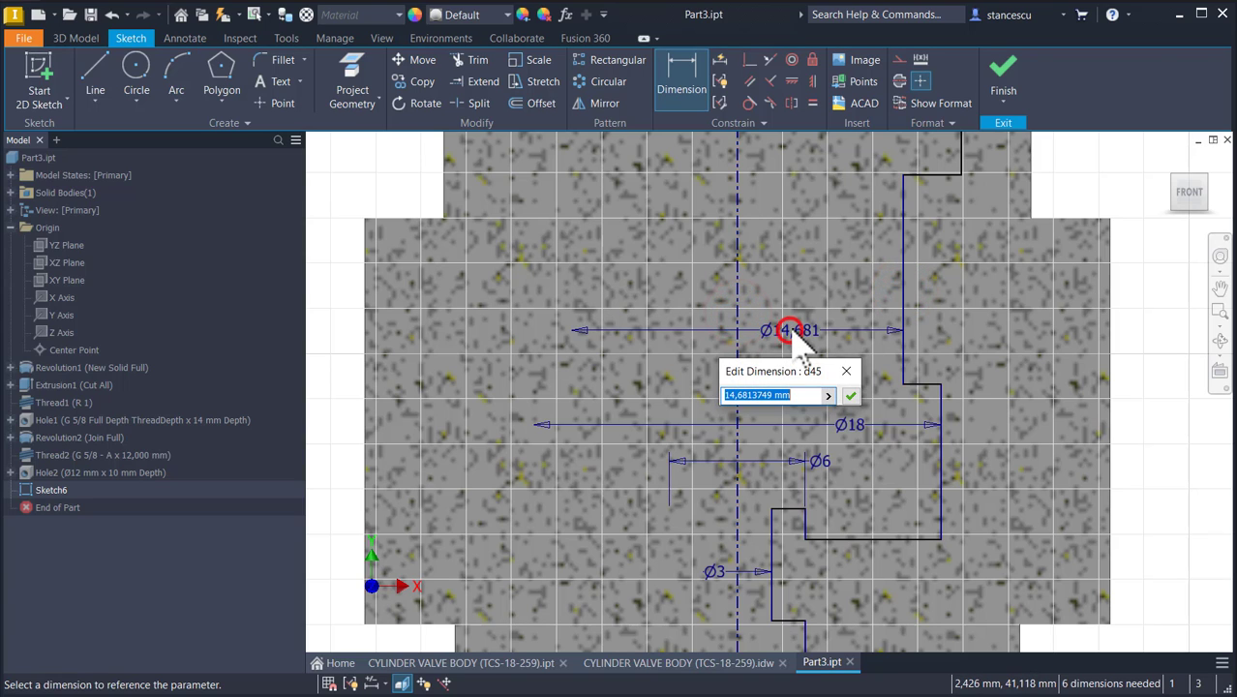
text(16)
key(Return)
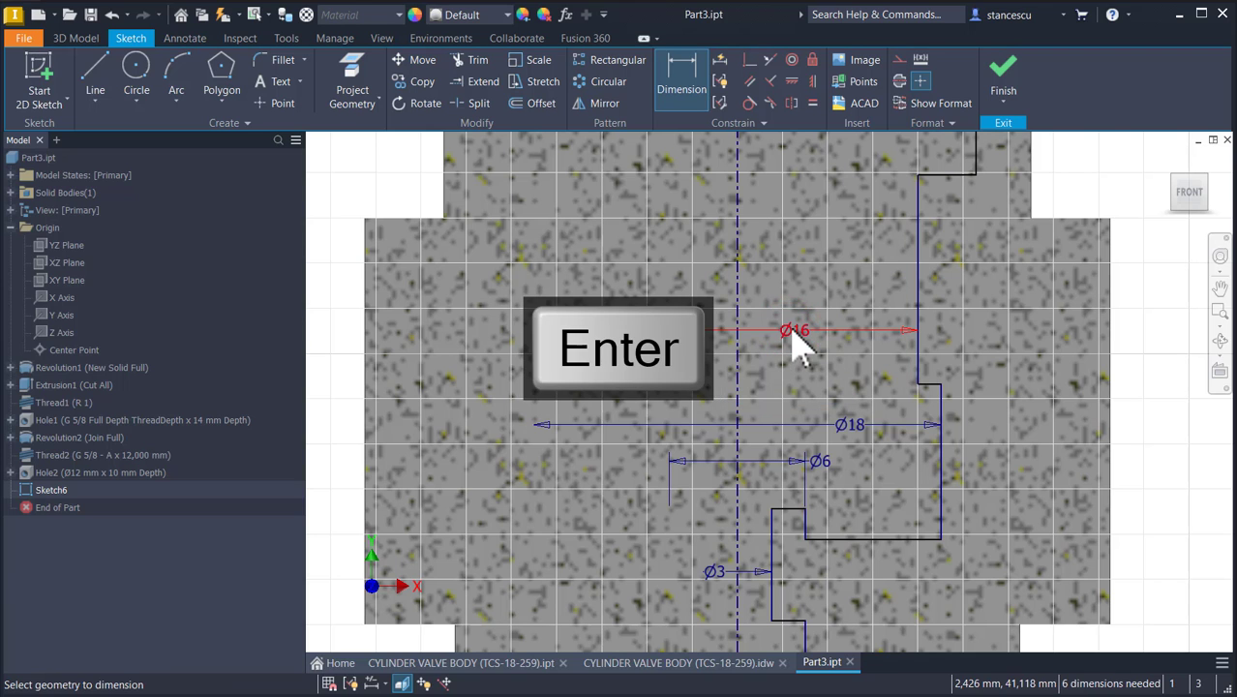
Step: Dimension the diameter of the profile's uppermost vertical line as 18 mm about the centerline
mouse_move(829, 341)
middle_down()
mouse_move(853, 395)
mouse_move(841, 596)
middle_up()
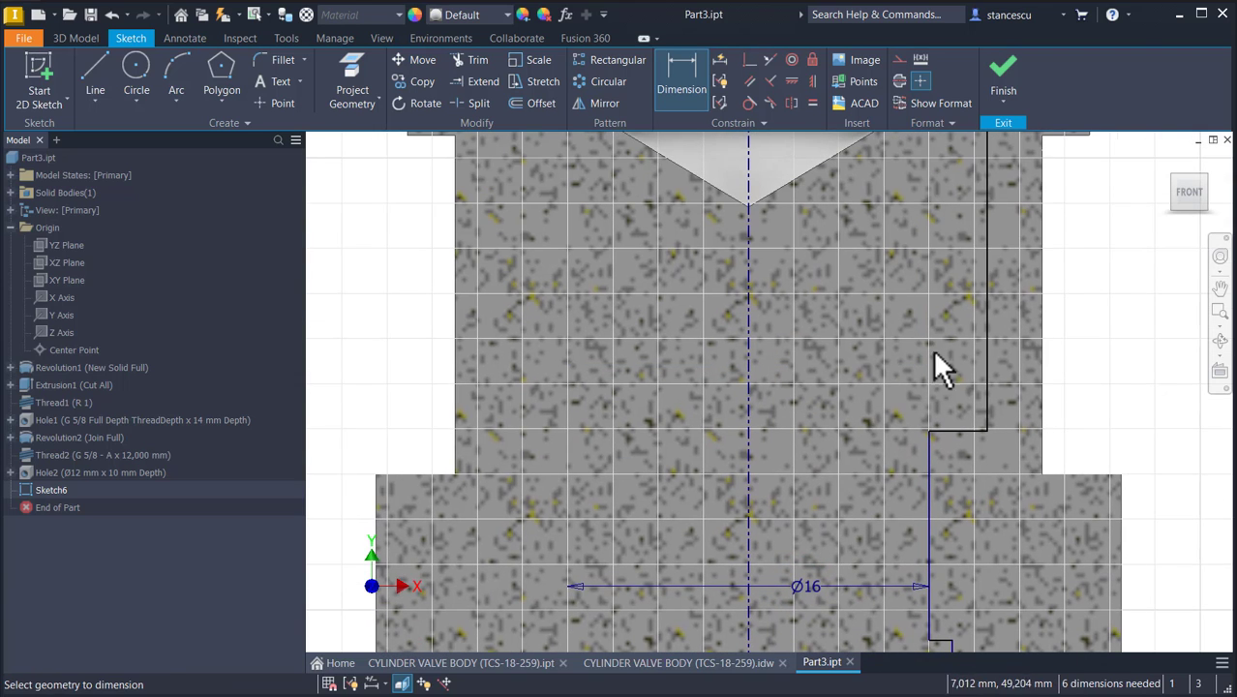
click(981, 333)
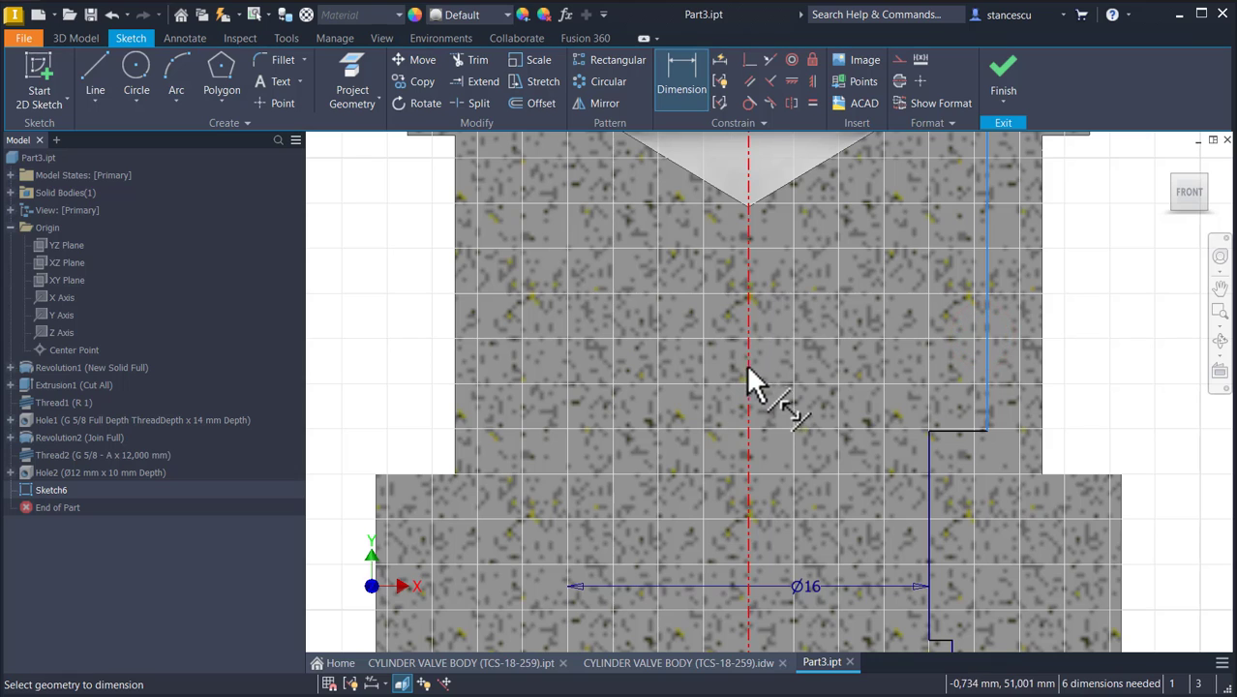
click(749, 378)
click(845, 333)
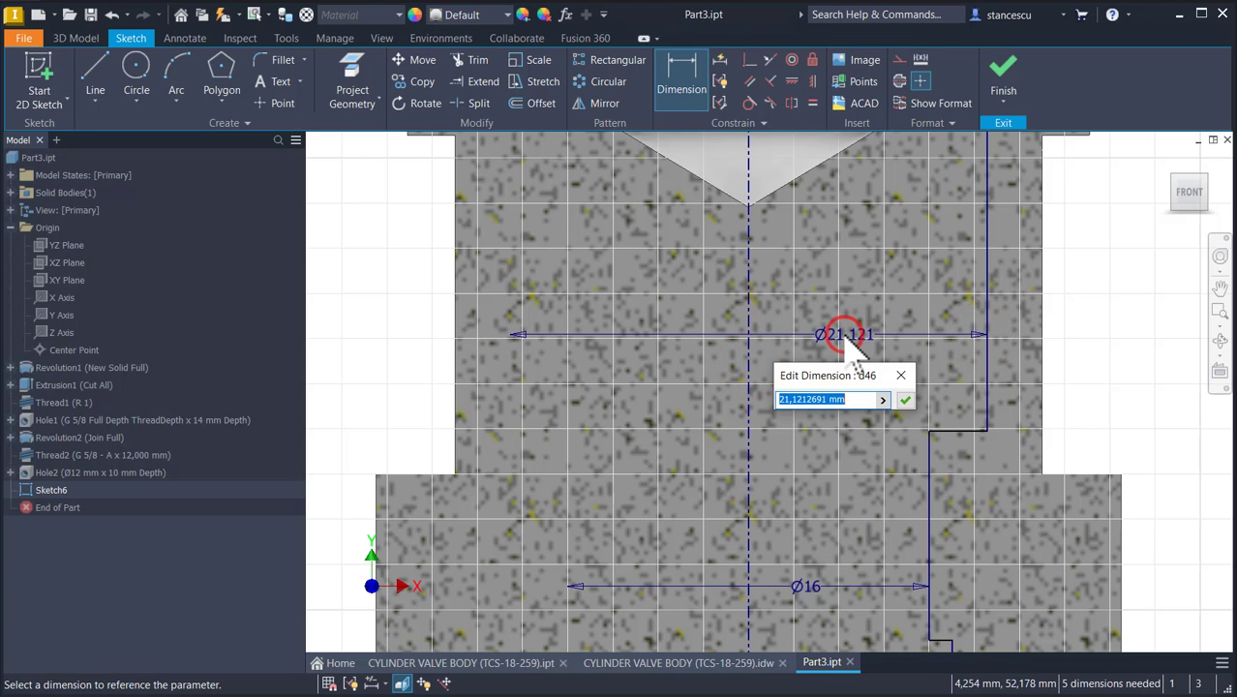
text(18)
key(Return)
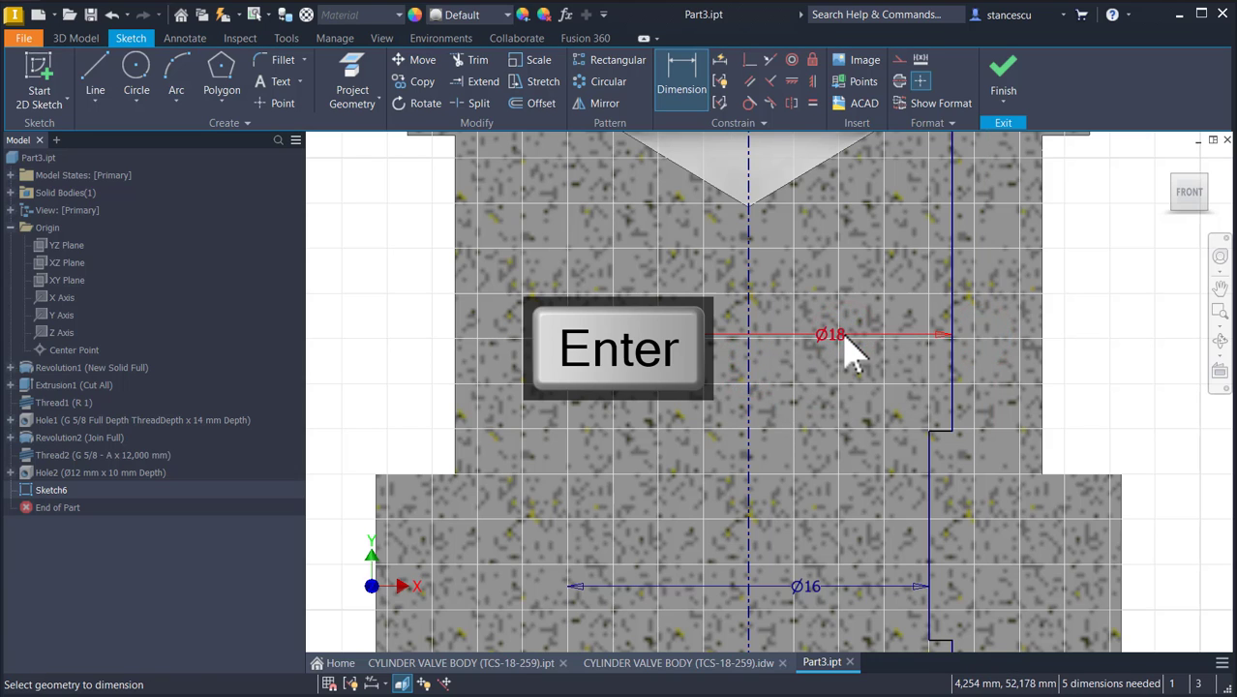
Step: Dimension the height from the part's bottom edge to the lower end of the 3 mm bore as 26 mm
key(Home)
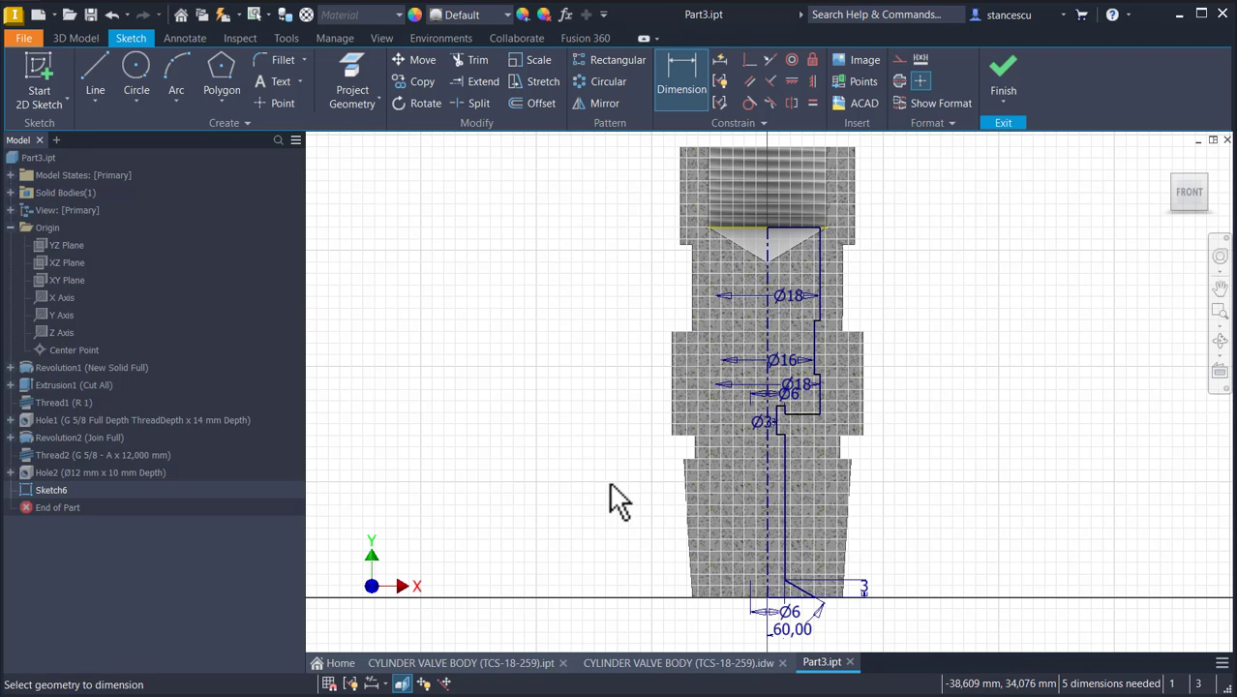
scroll(775, 442, up, 4)
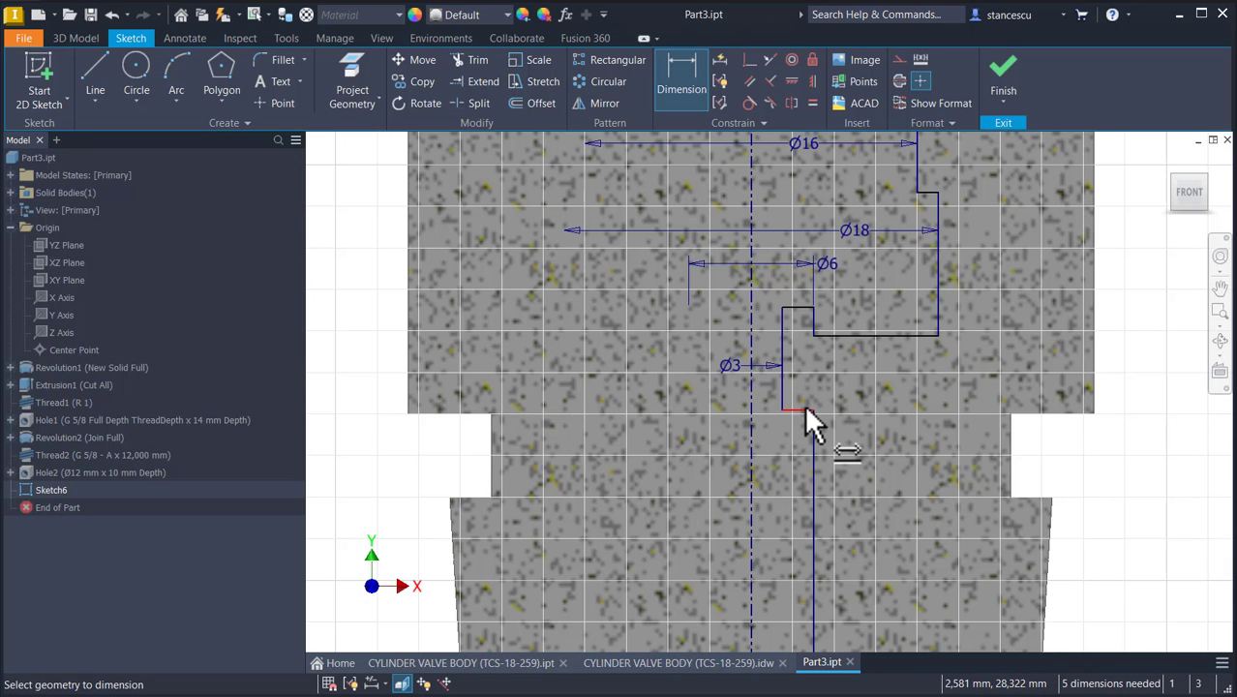
scroll(888, 491, down, 2)
middle_drag(895, 497, 848, 277)
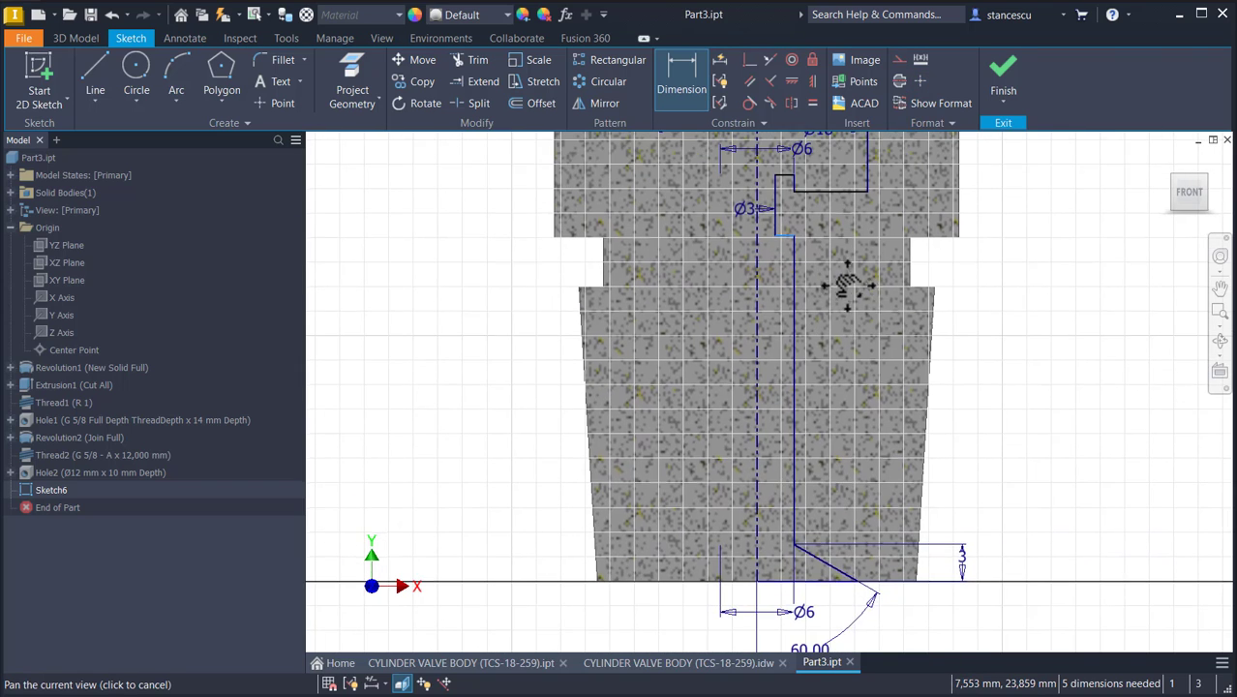
scroll(847, 610, down, 1)
click(834, 581)
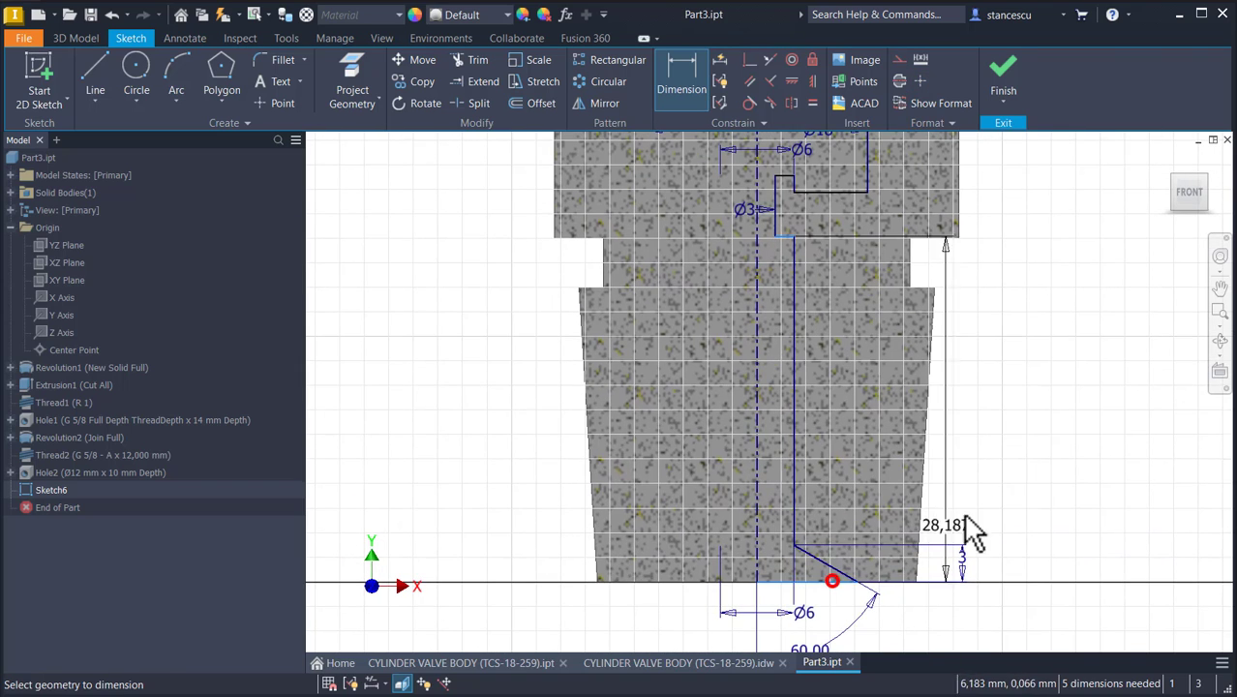
click(1034, 404)
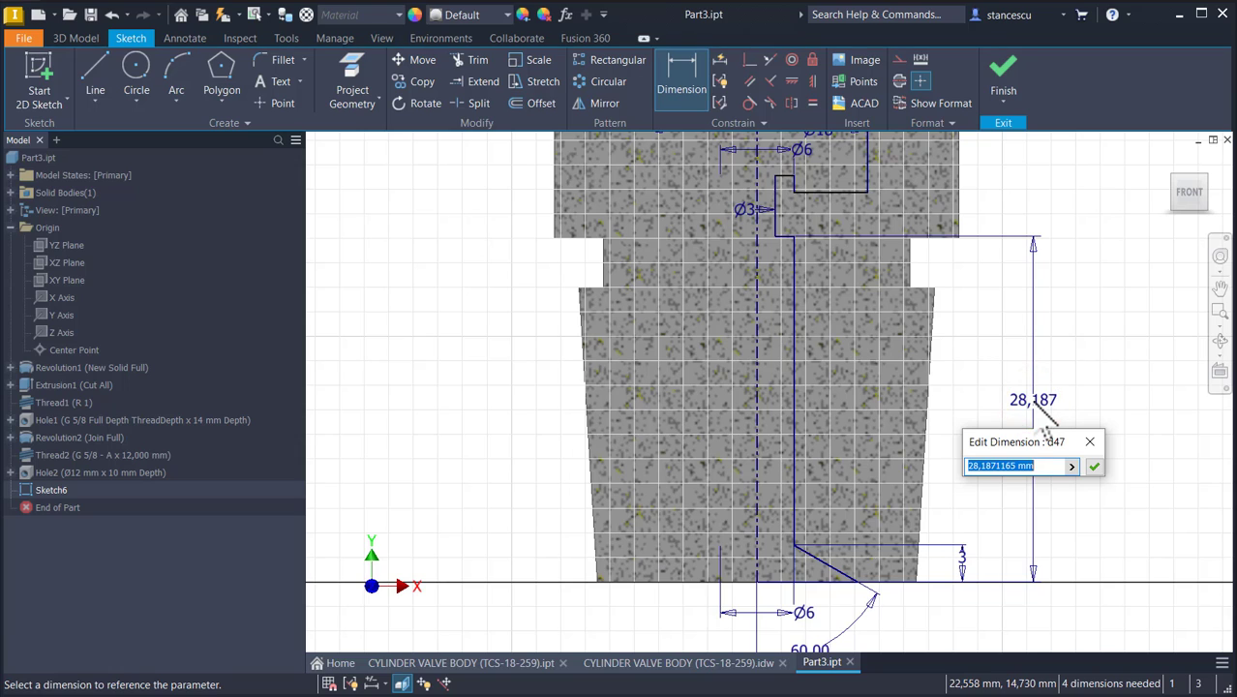
text(26)
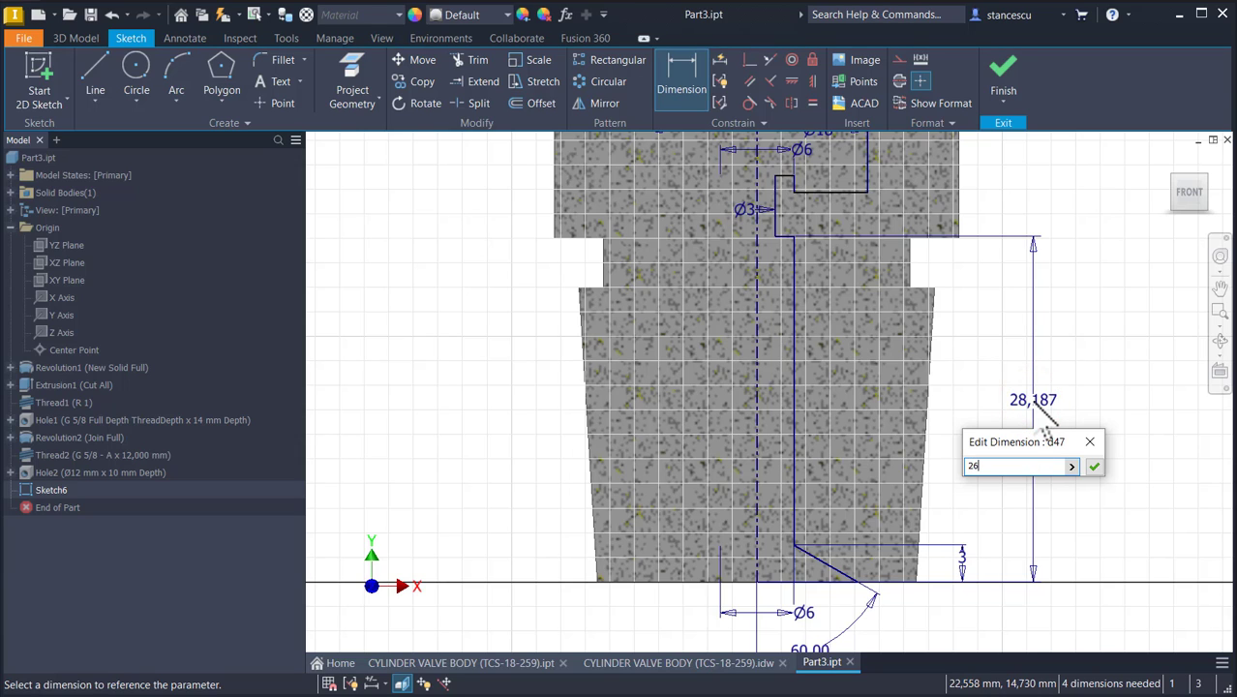
key(Return)
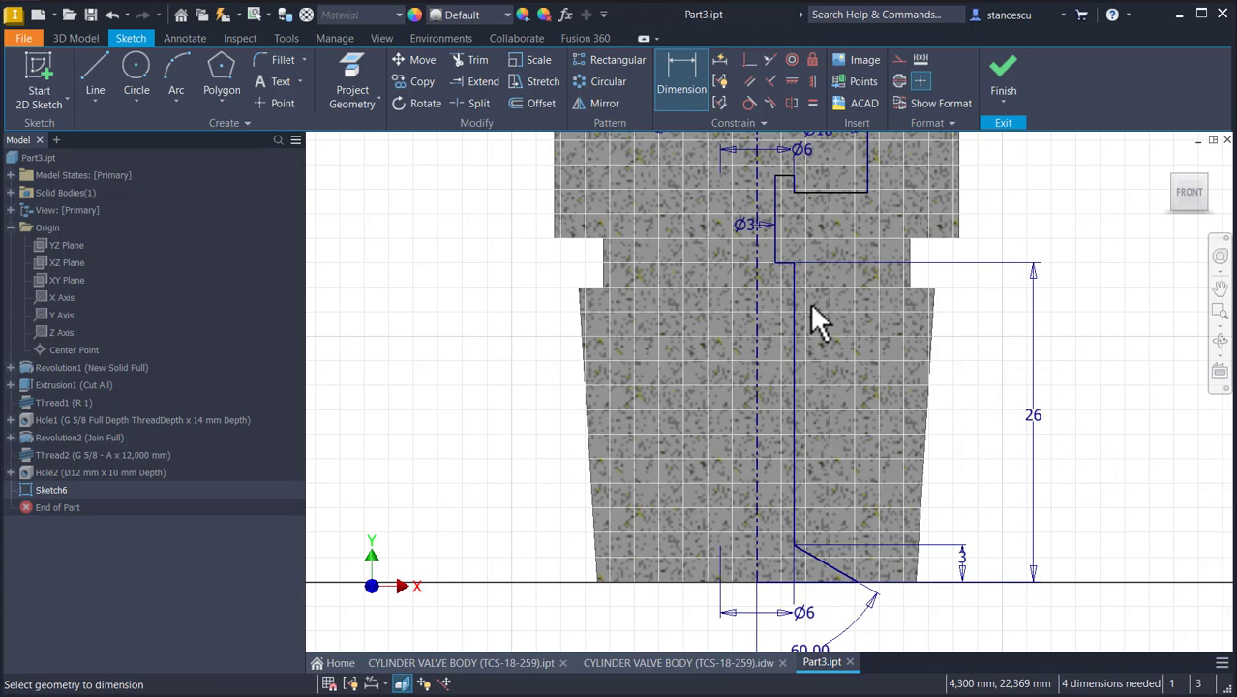
Step: Dimension the length of the vertical line in the lower 18 mm diameter section as 7 mm
mouse_move(817, 317)
middle_down()
mouse_move(822, 475)
mouse_move(814, 469)
middle_up()
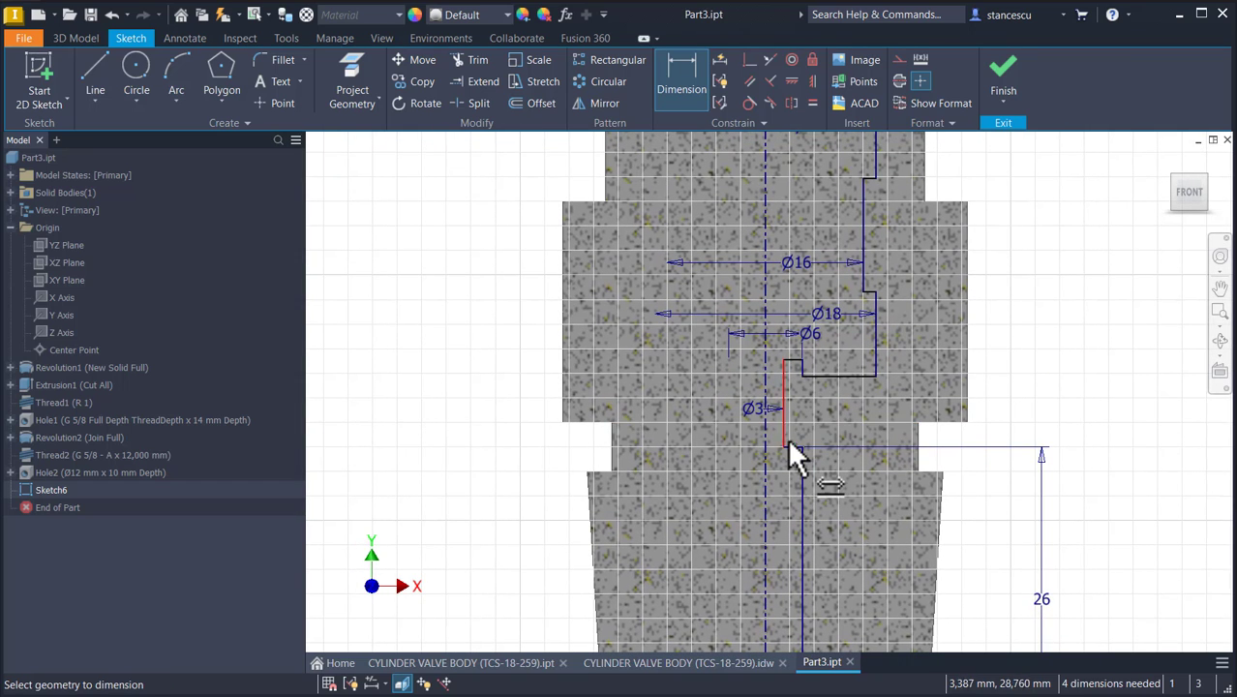
scroll(803, 433, down, 3)
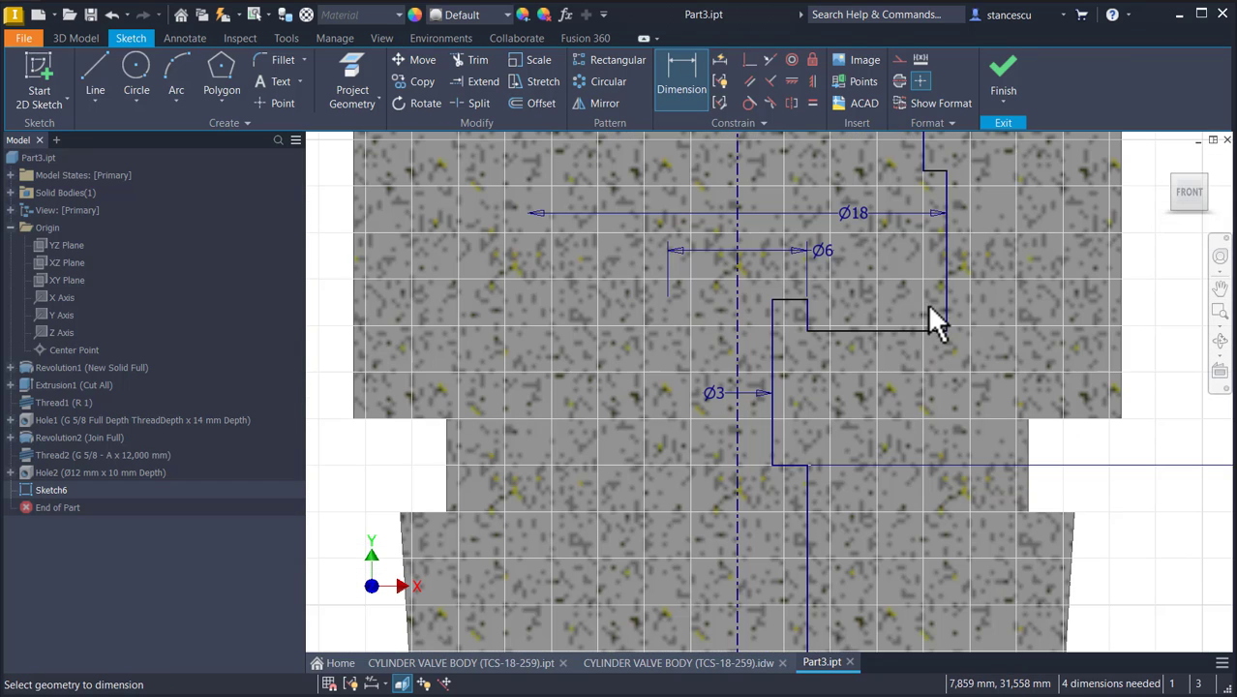
click(949, 257)
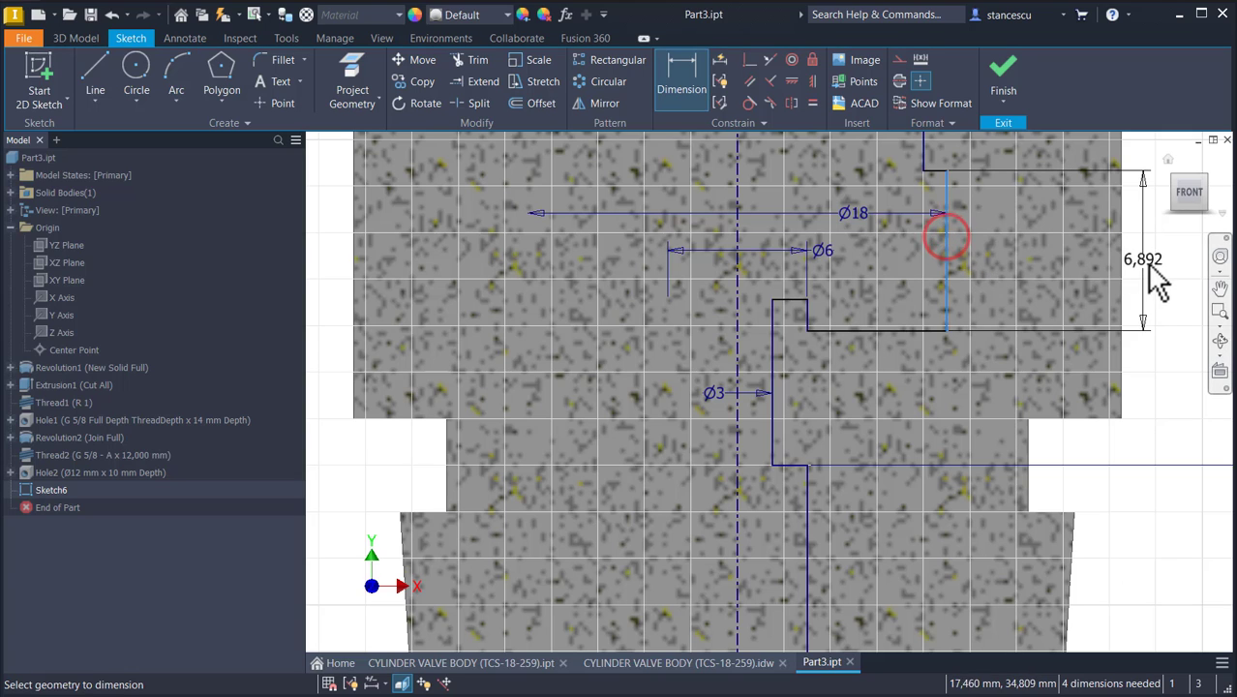
click(1149, 263)
text(7)
key(Return)
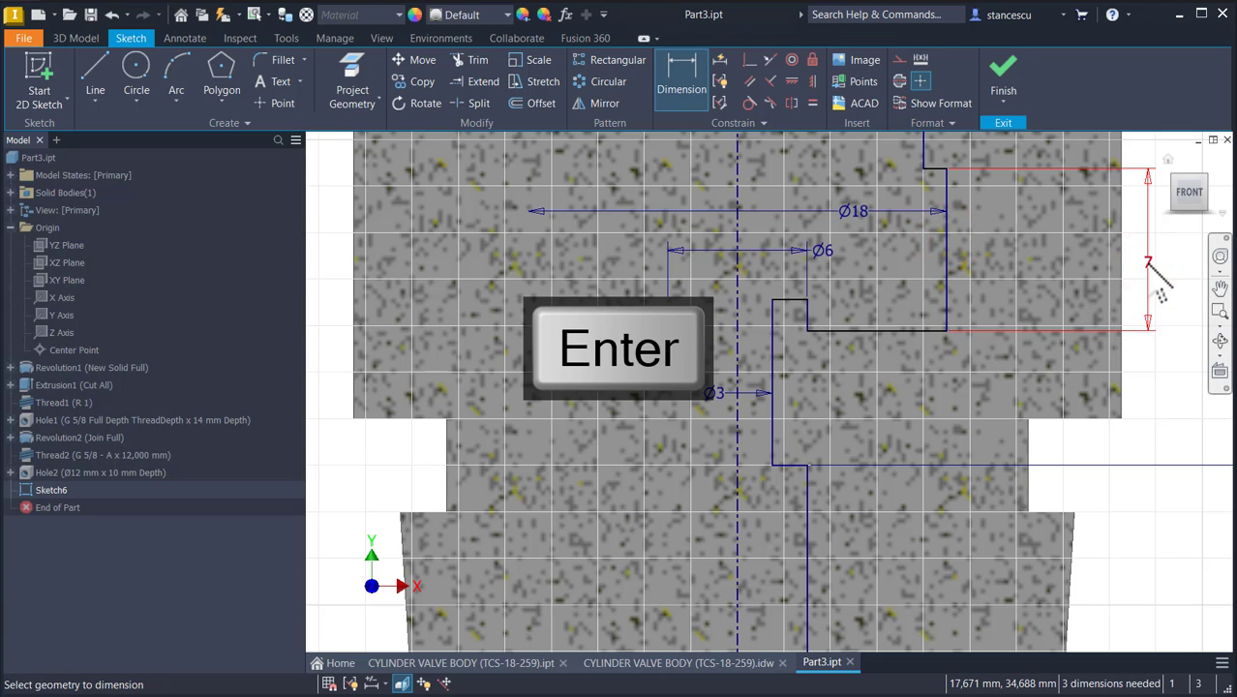
Step: Dimension the height between the 3 mm bore's upper edge and the floor line of the lower 18 mm section as 1 mm
click(797, 301)
click(828, 331)
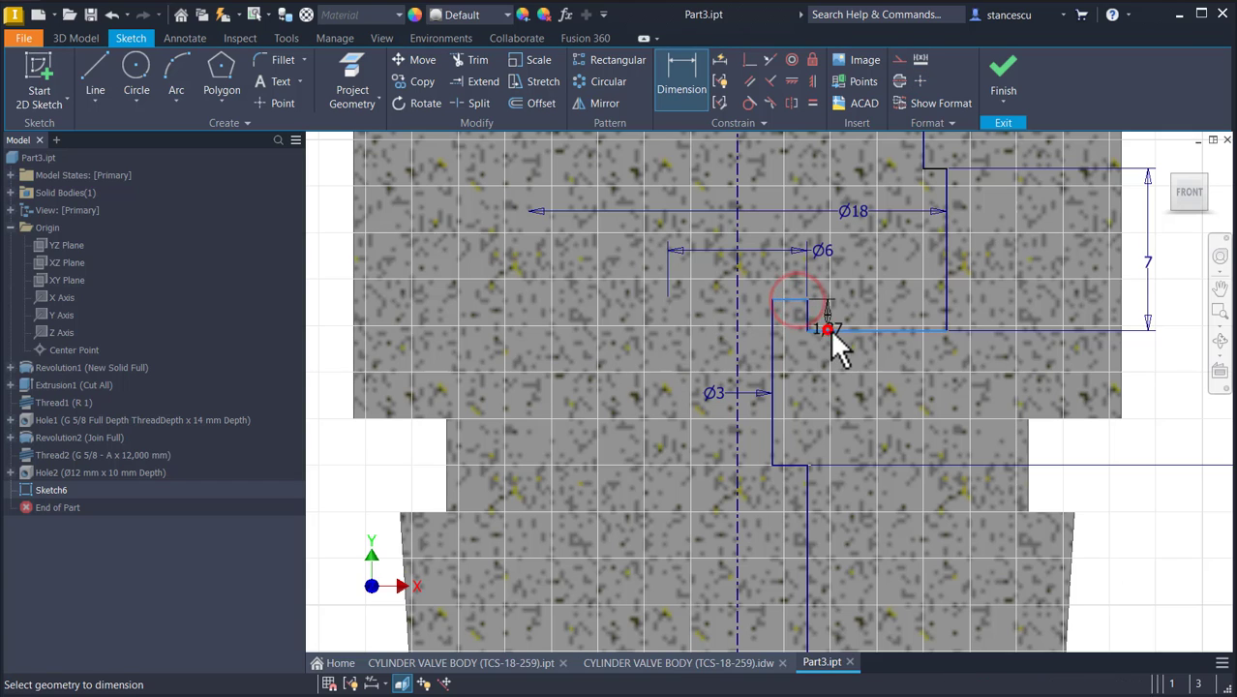
click(838, 308)
key(Return)
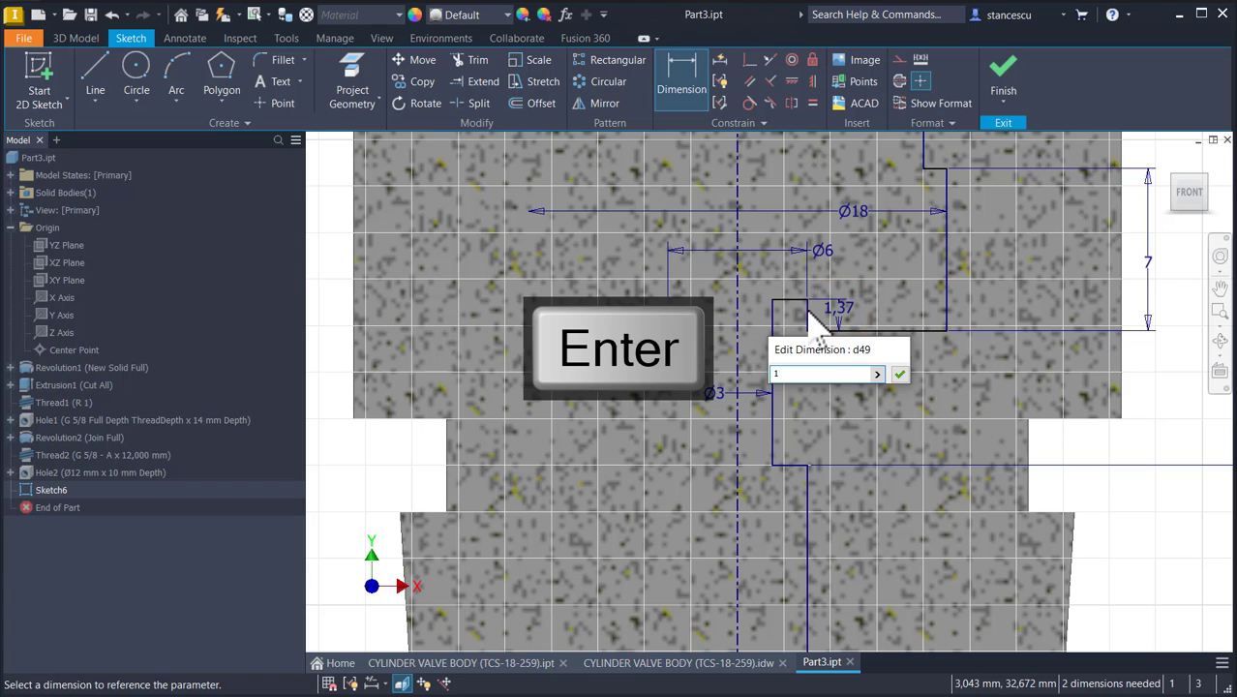
Step: Dimension the length of the vertical line in the 16 mm diameter section as 8 mm
middle_drag(1020, 279, 925, 572)
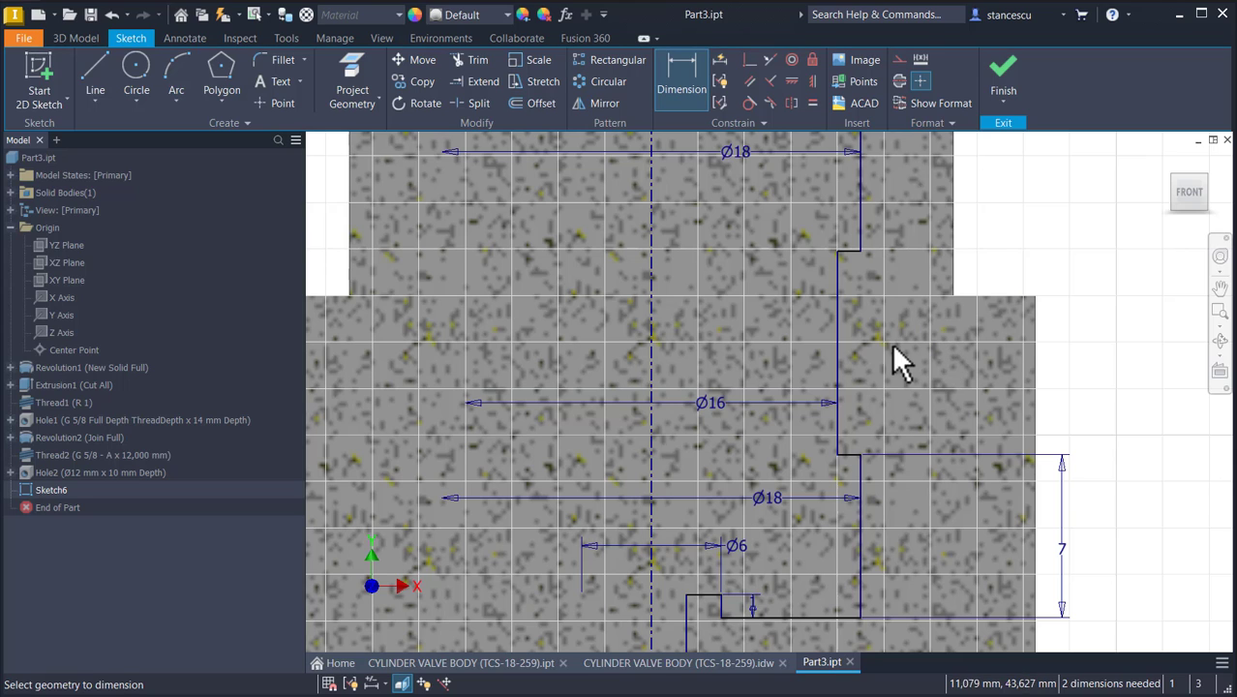
click(841, 316)
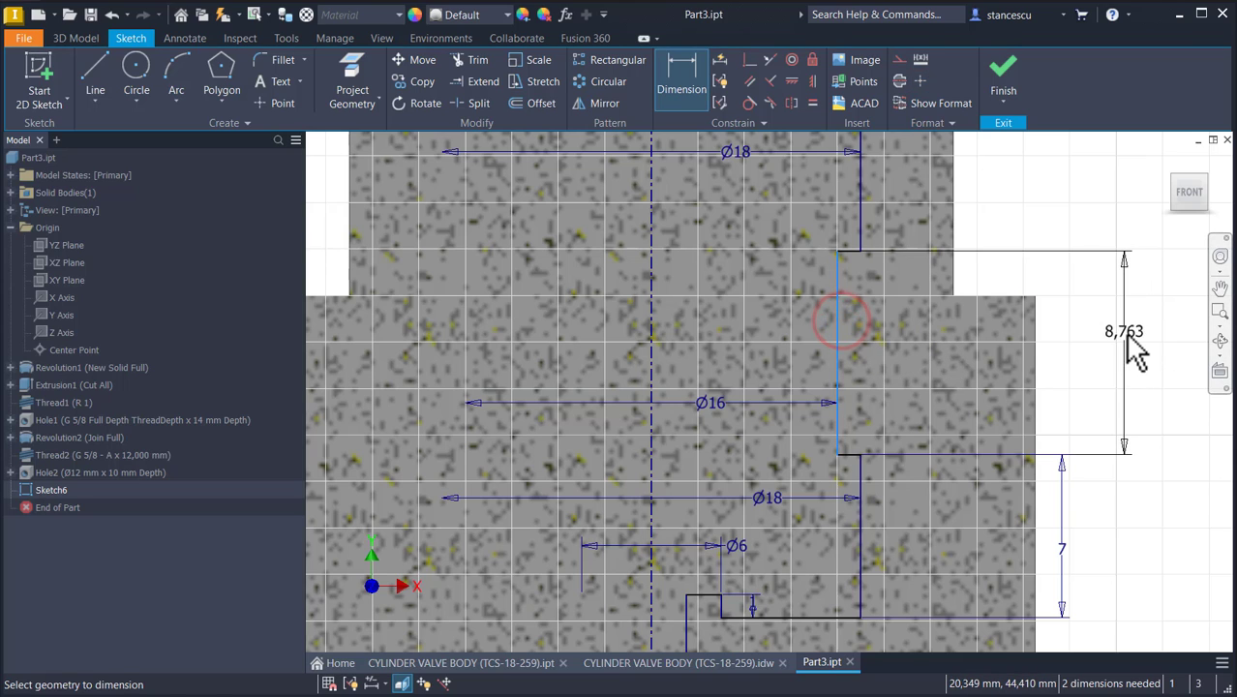
click(1125, 338)
text(8)
key(Return)
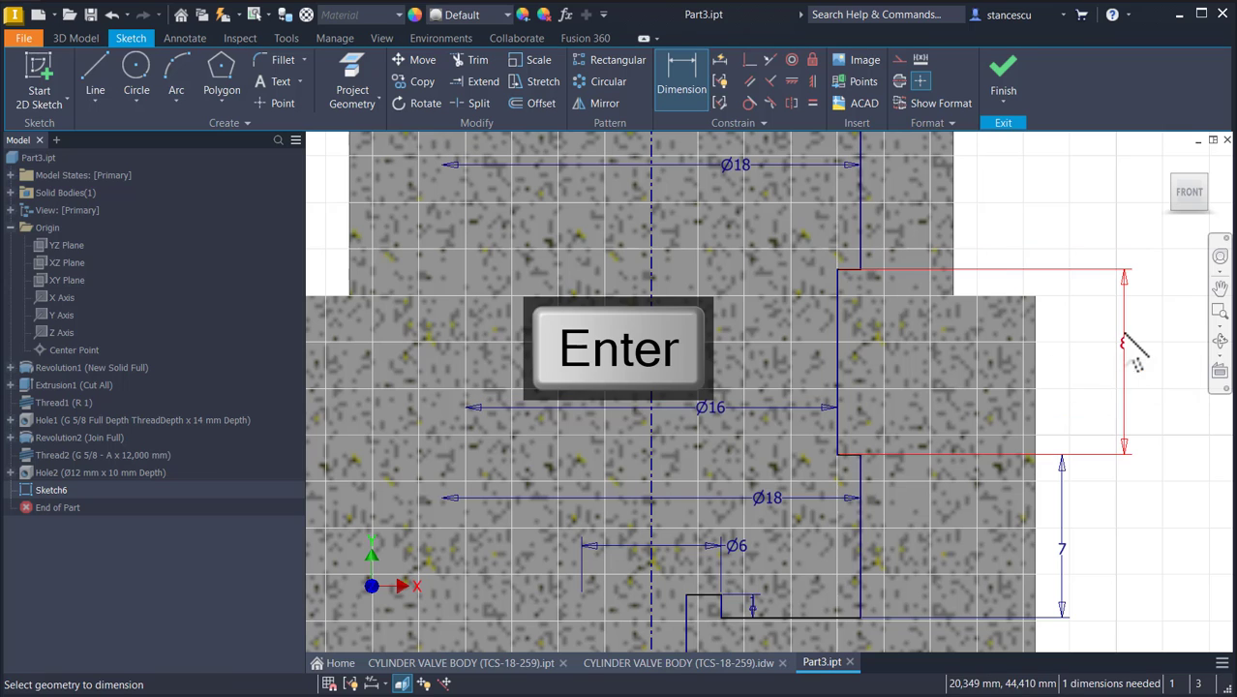
Step: Inspect the sketch profile for remaining unconstrained geometry, testing whether its topmost horizontal line can be moved
mouse_move(1050, 276)
middle_down()
mouse_move(1013, 265)
mouse_move(994, 470)
middle_up()
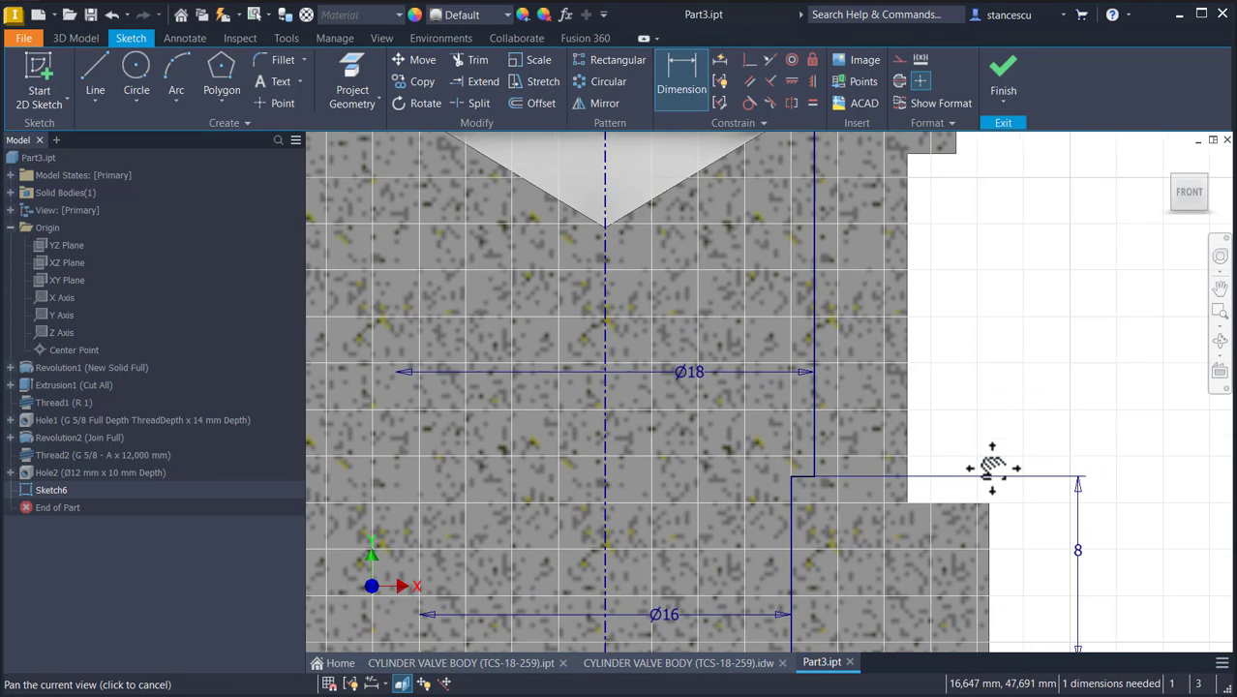
scroll(1007, 373, up, 2)
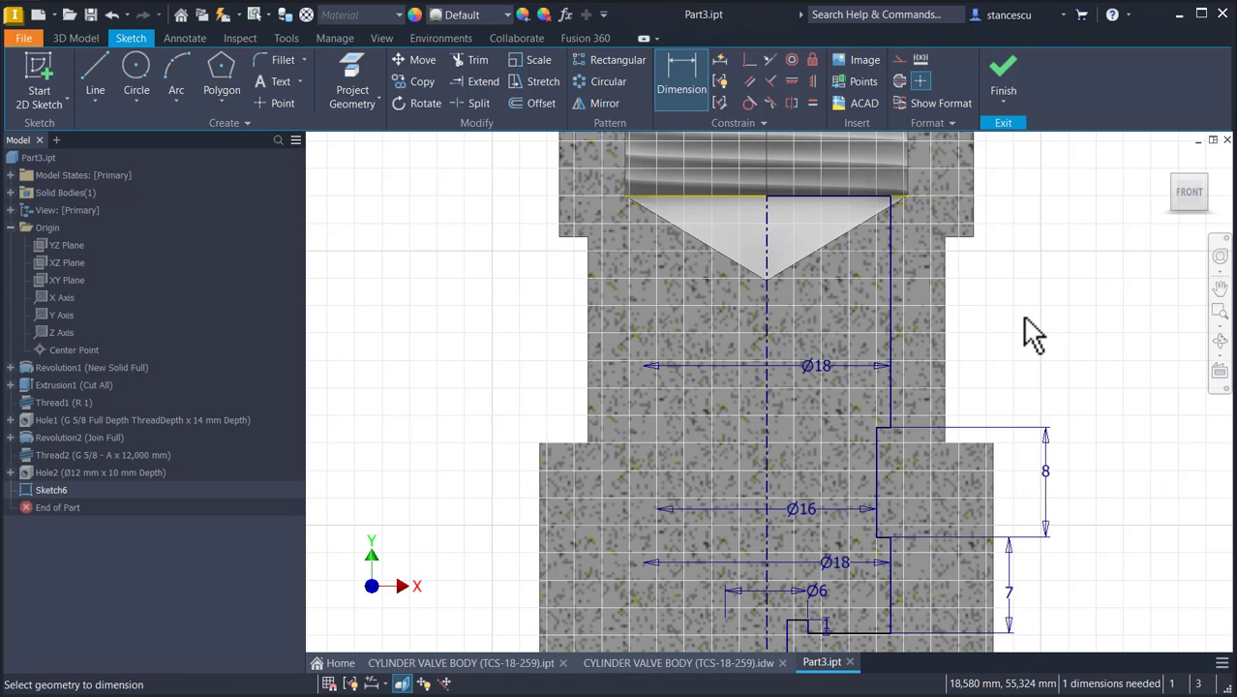
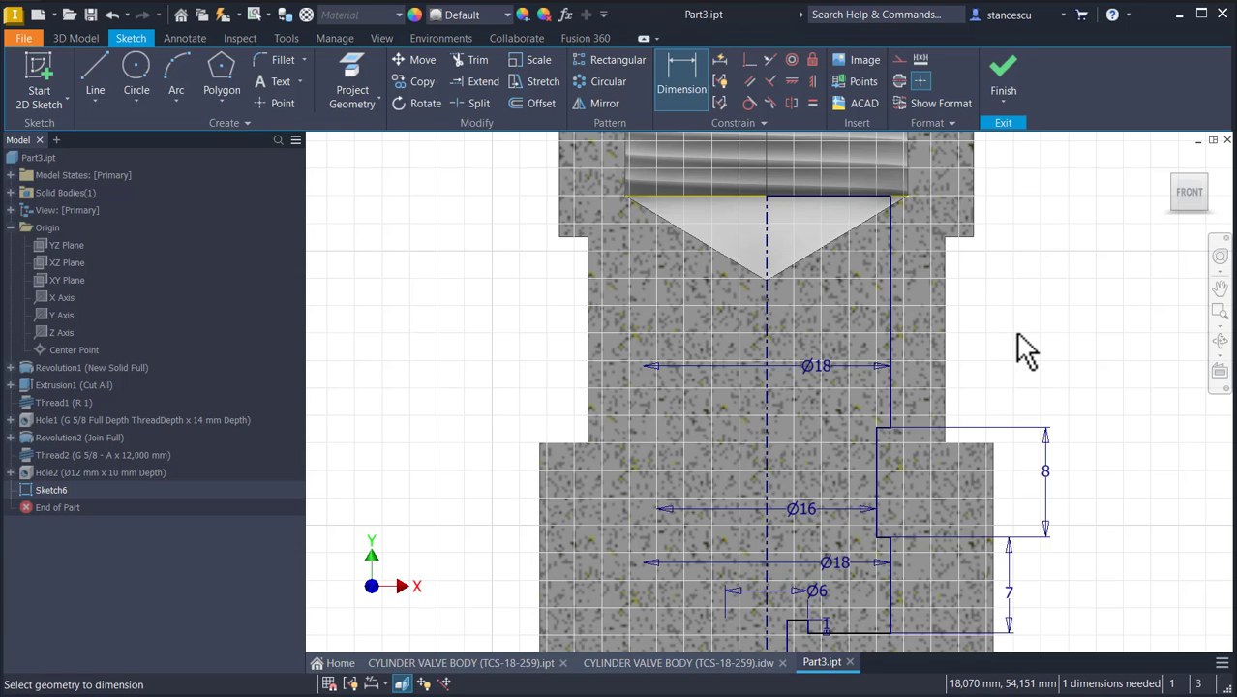
key(Escape)
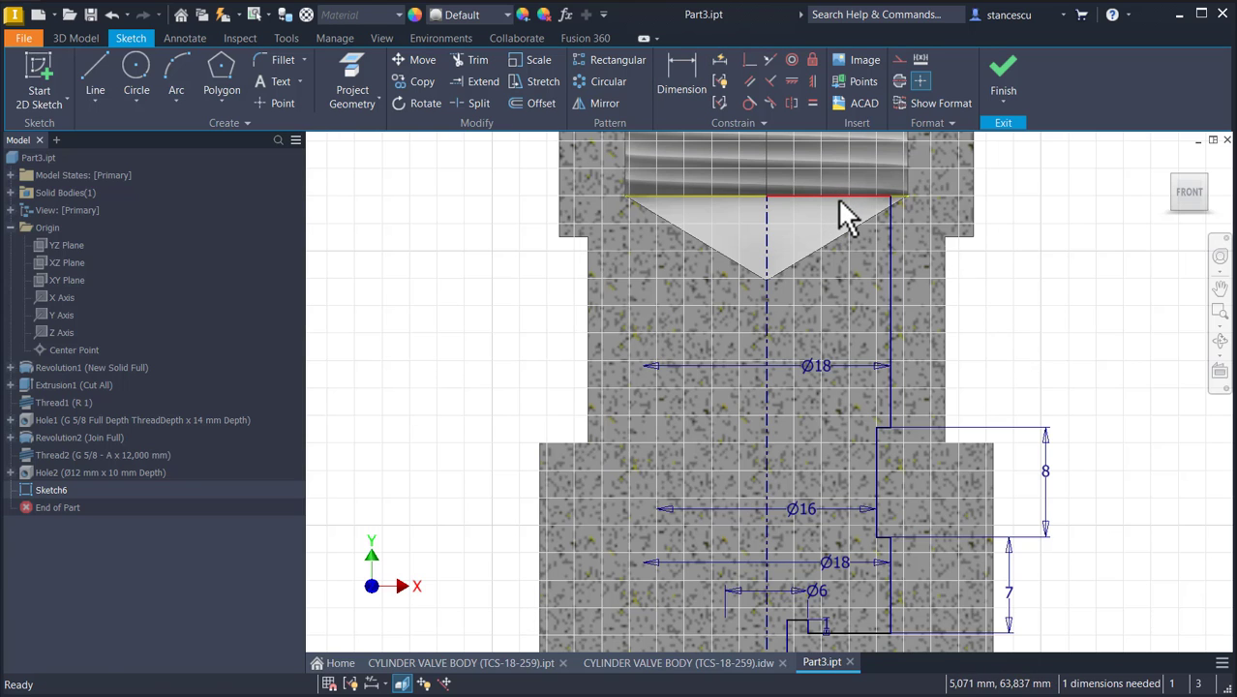
drag(838, 198, 841, 178)
click(1071, 317)
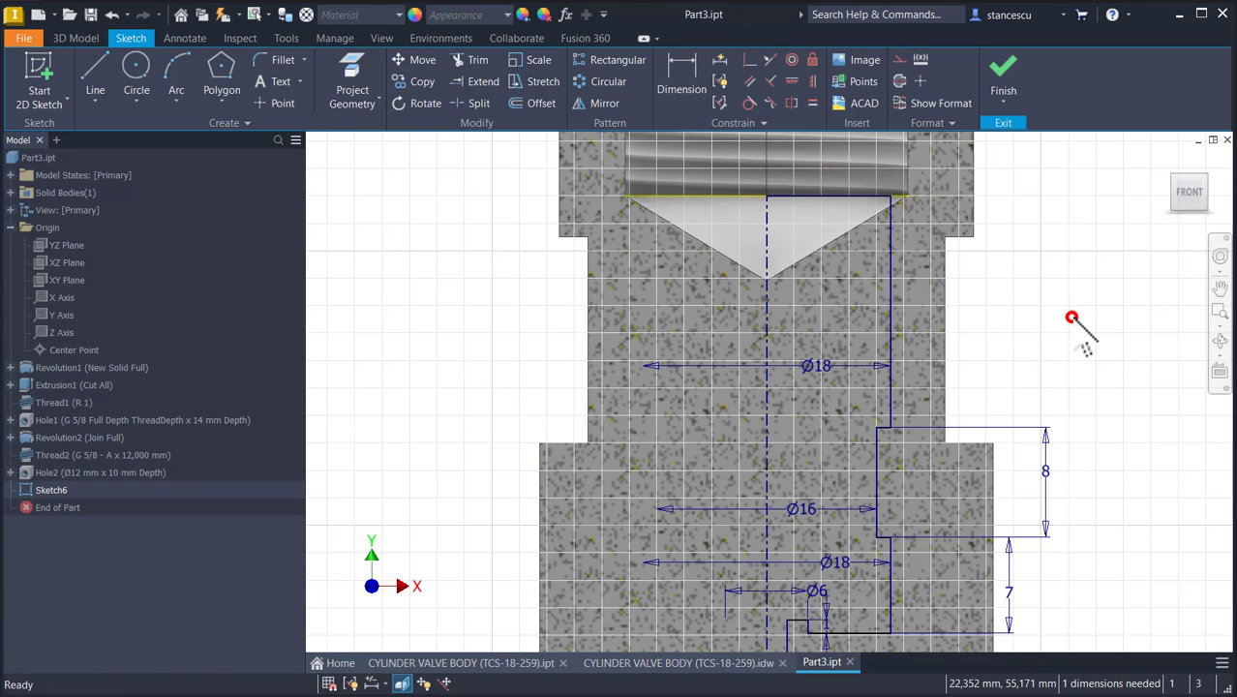
key(Num_Lock)
scroll(1084, 334, down, 4)
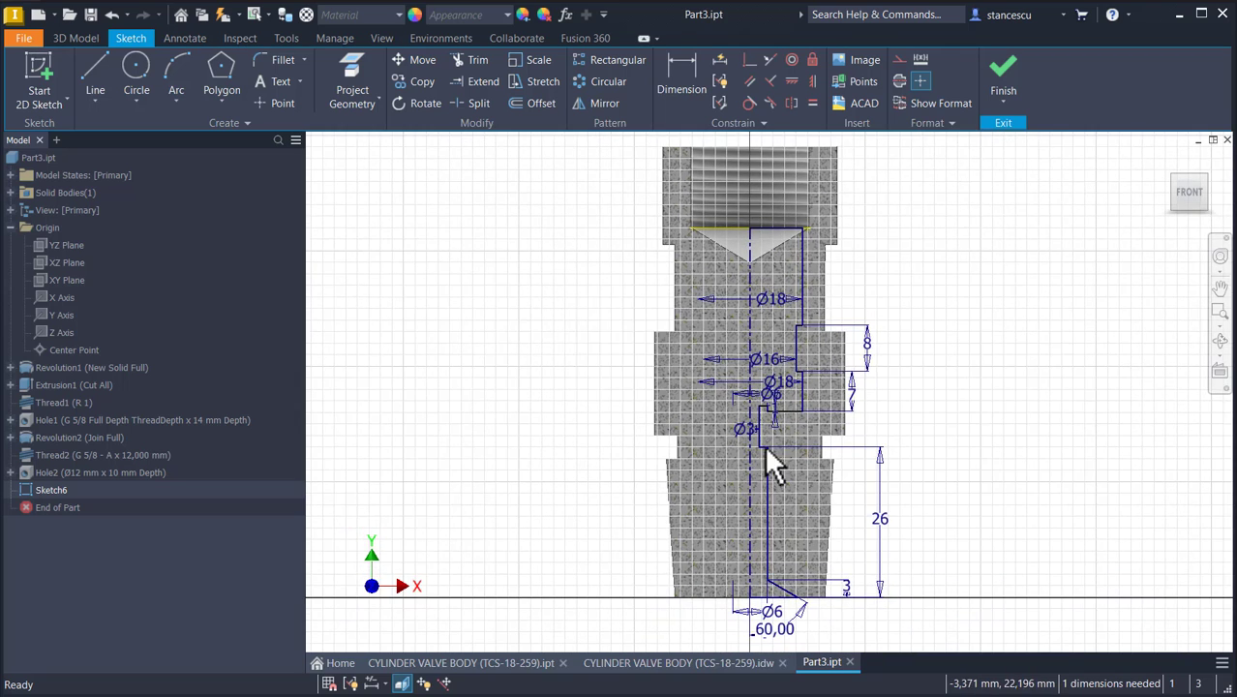
scroll(765, 447, up, 5)
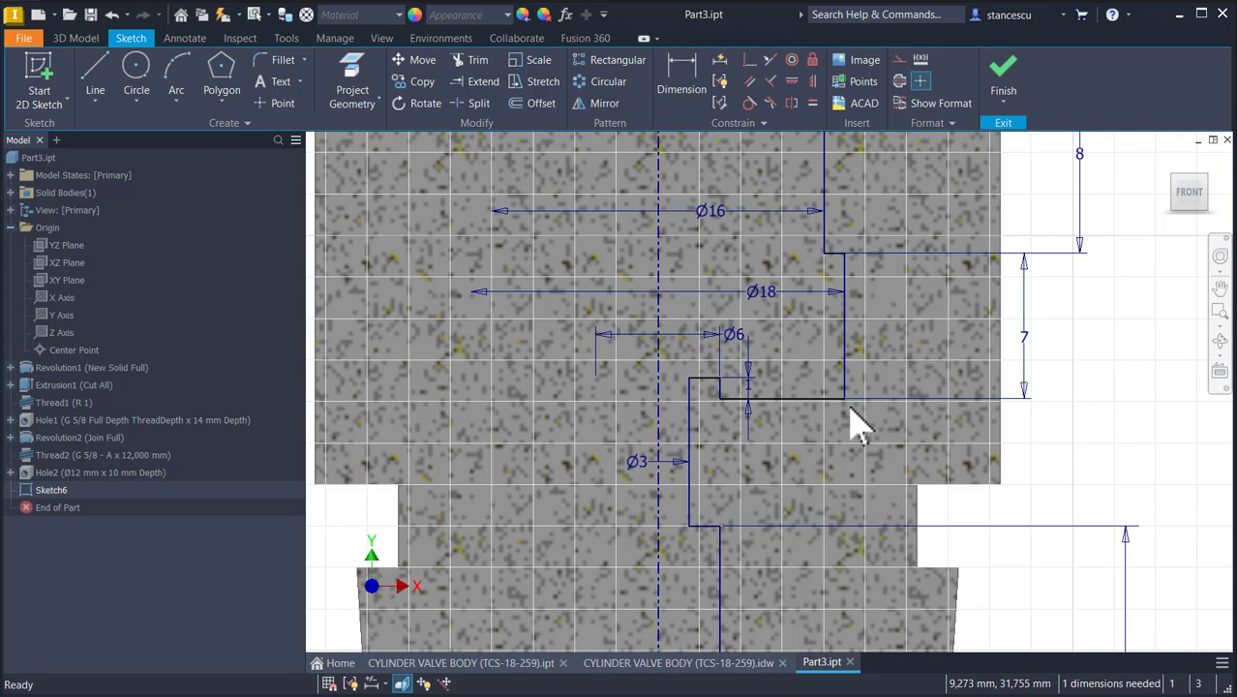
scroll(851, 428, down, 2)
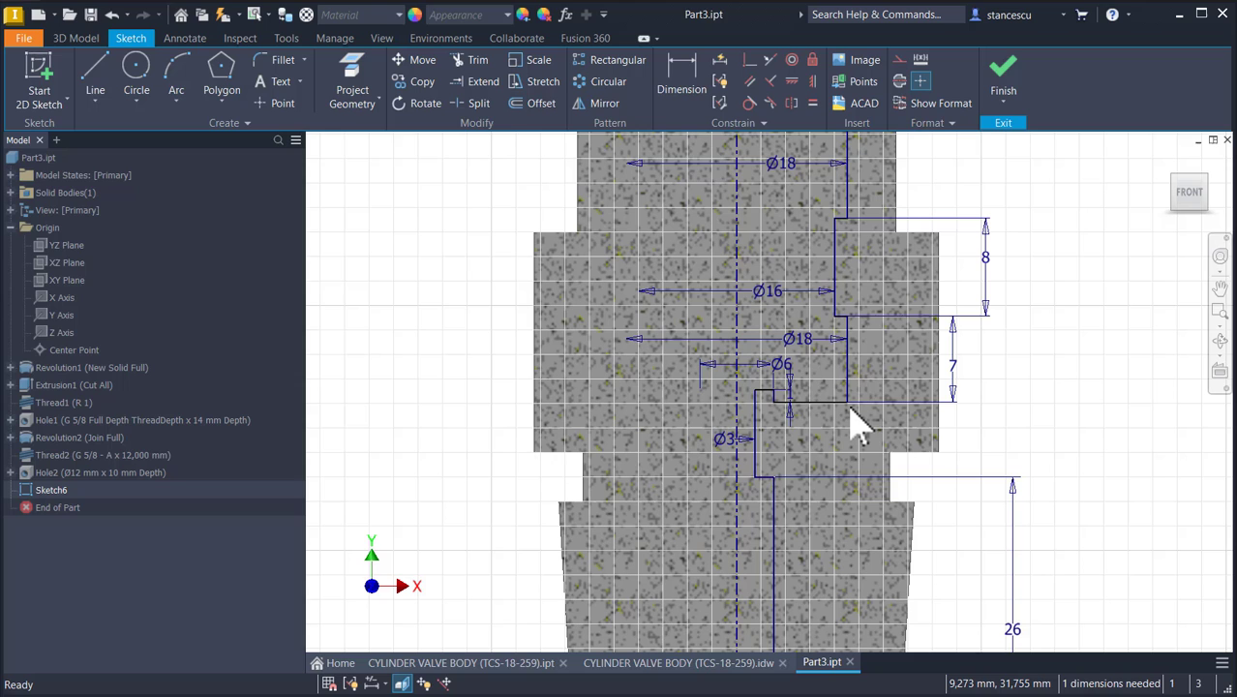
Step: Apply Auto Dimension with dimensions and constraints to find the missing dimension, and remove the automatic dimension again
click(719, 59)
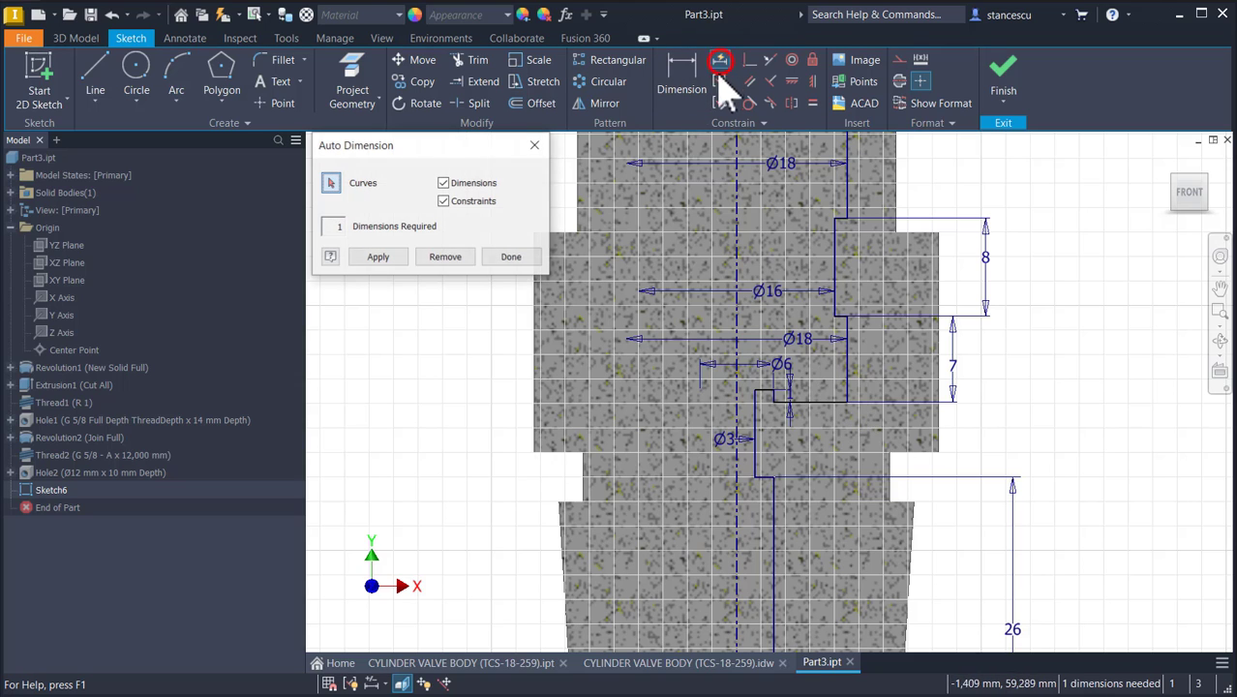
click(381, 256)
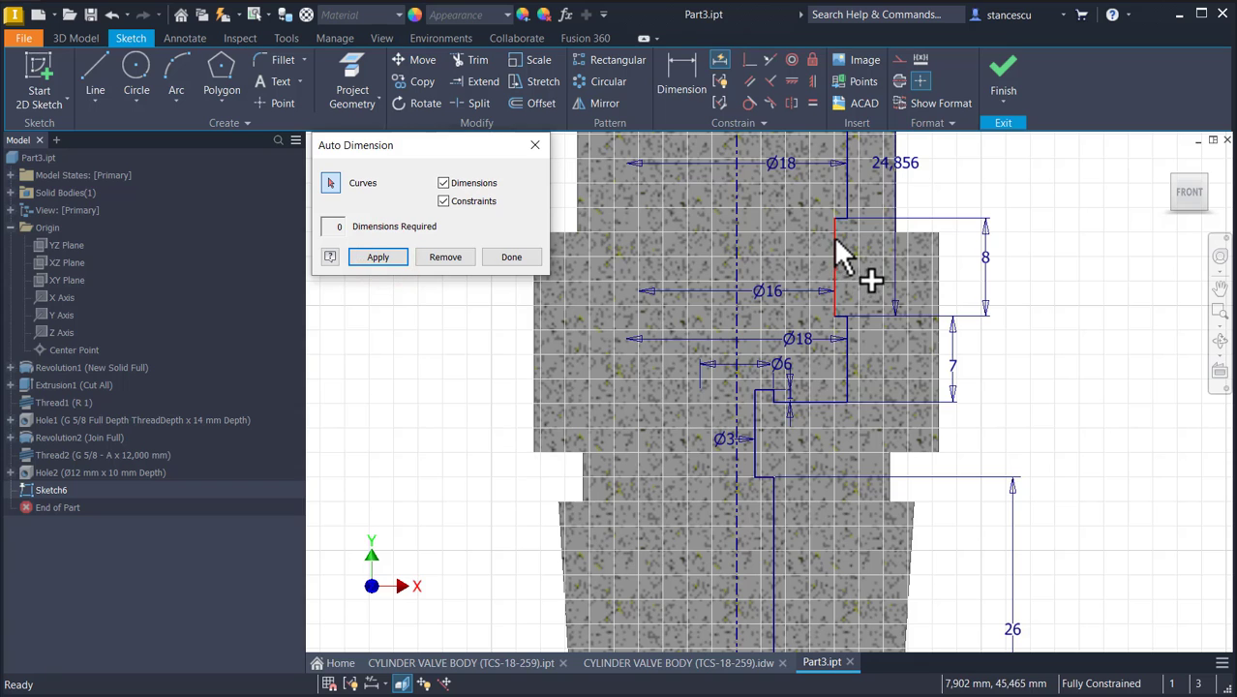
scroll(880, 275, down, 2)
scroll(890, 378, up, 2)
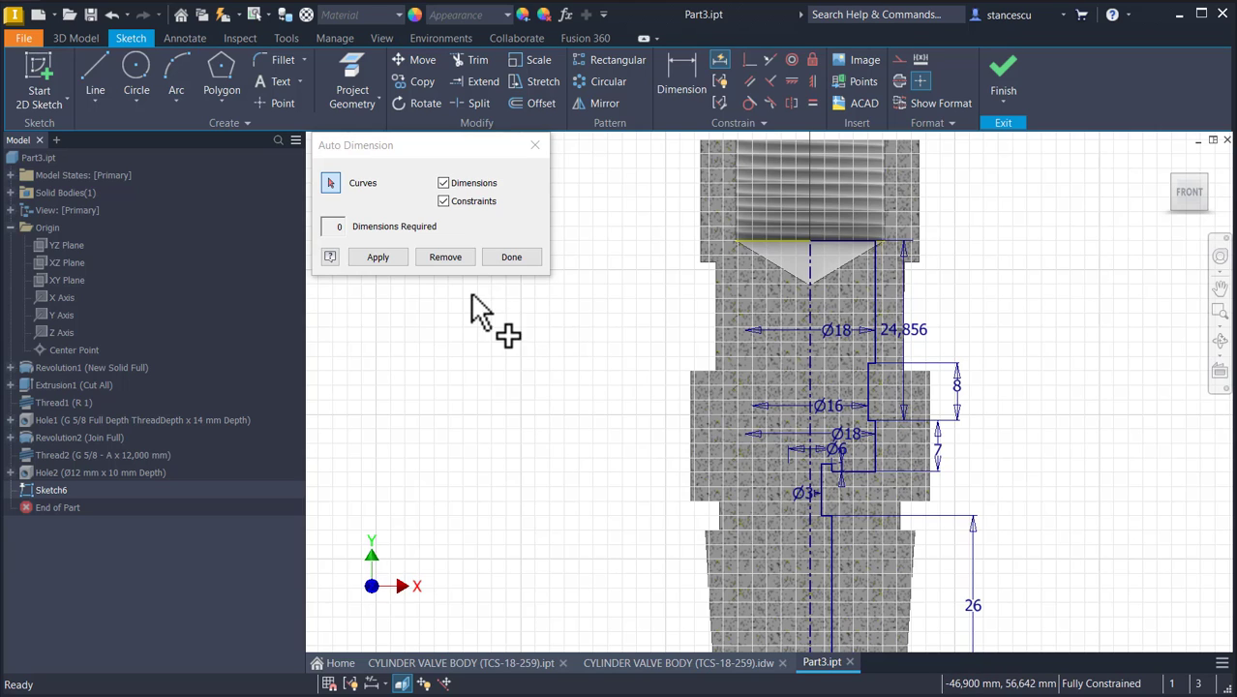
click(461, 260)
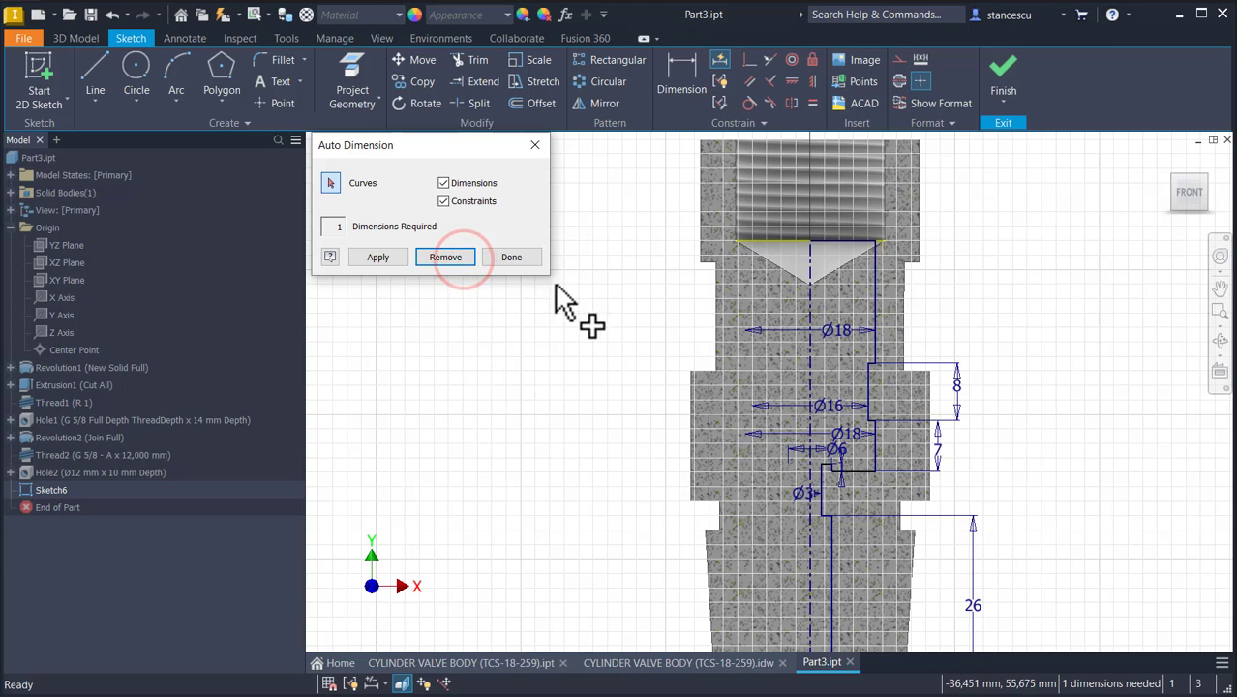
click(513, 255)
key(Escape)
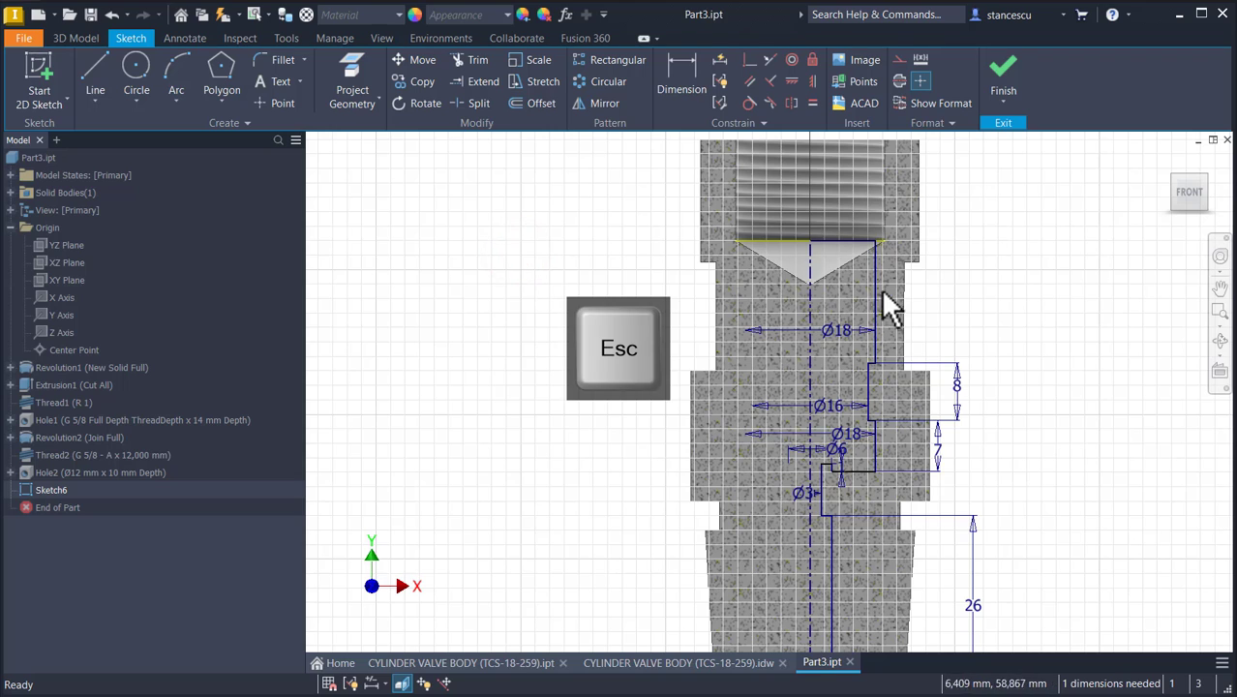
Step: Dimension the length of the profile's uppermost vertical line as 18 mm
click(683, 89)
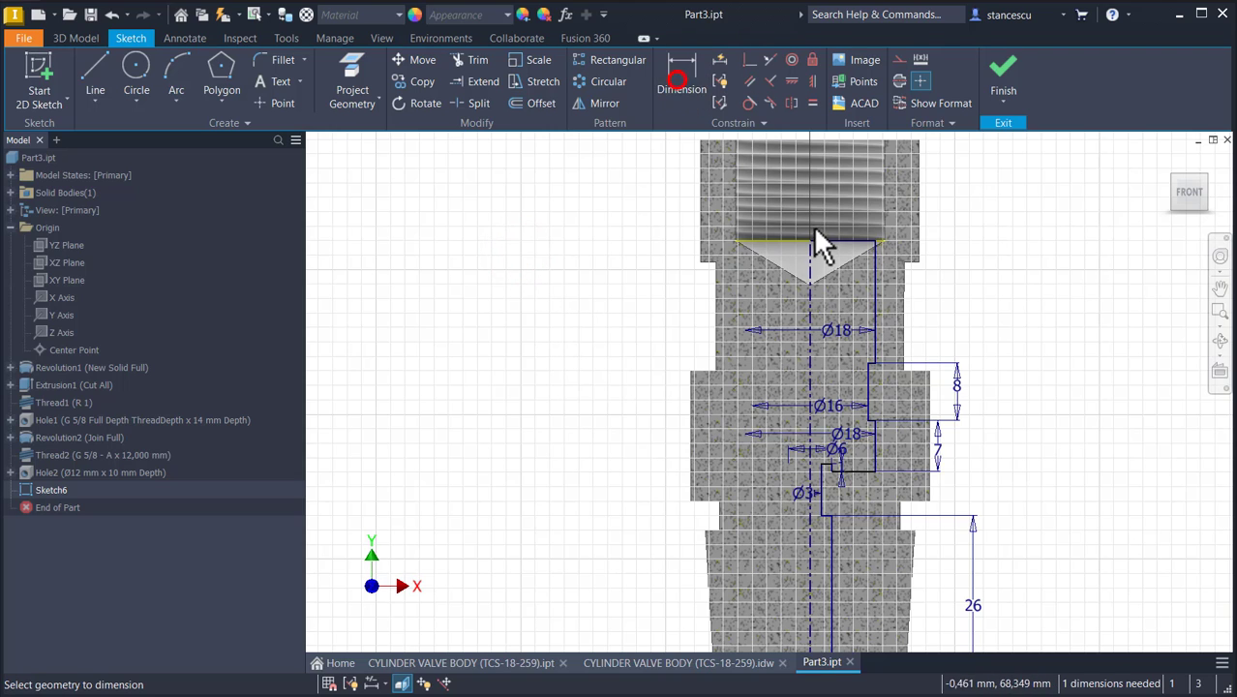
click(873, 283)
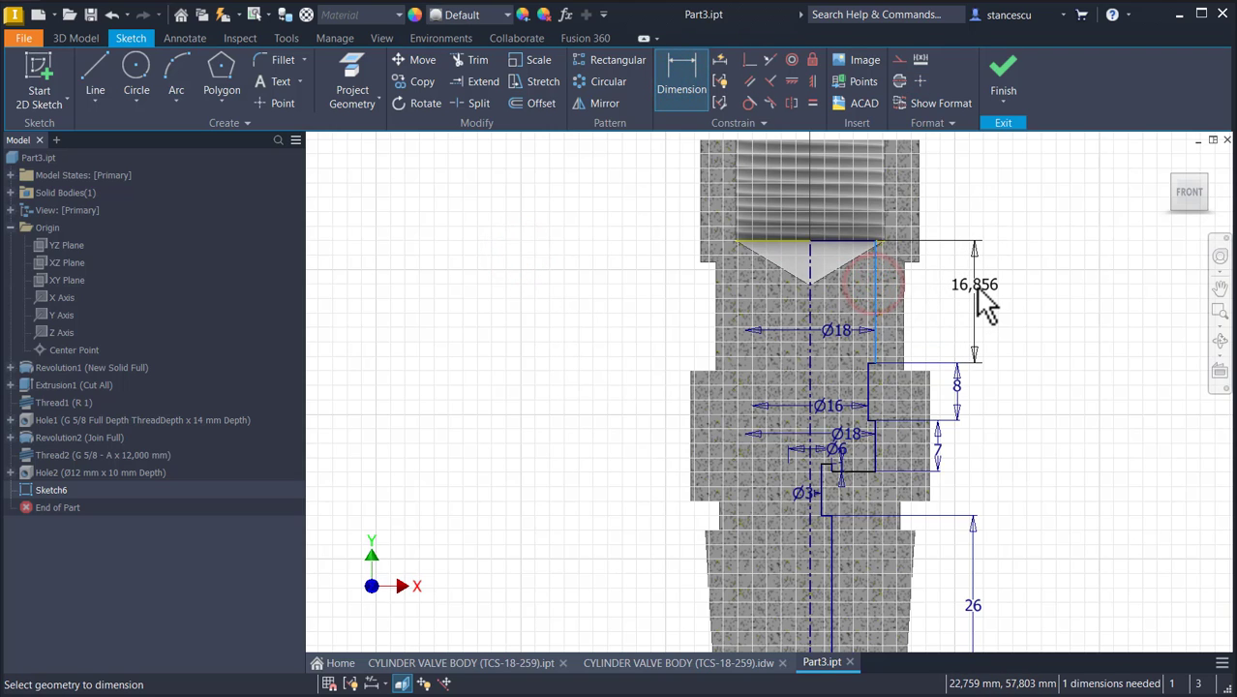
click(976, 284)
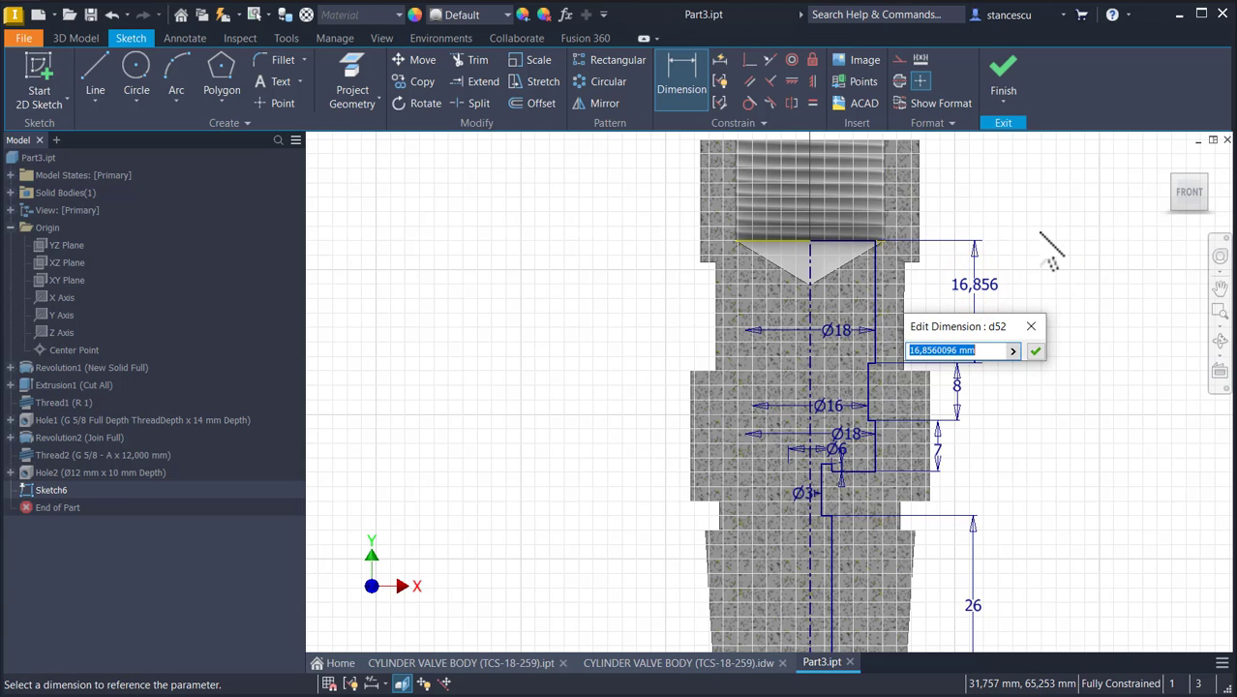
text(18)
key(Return)
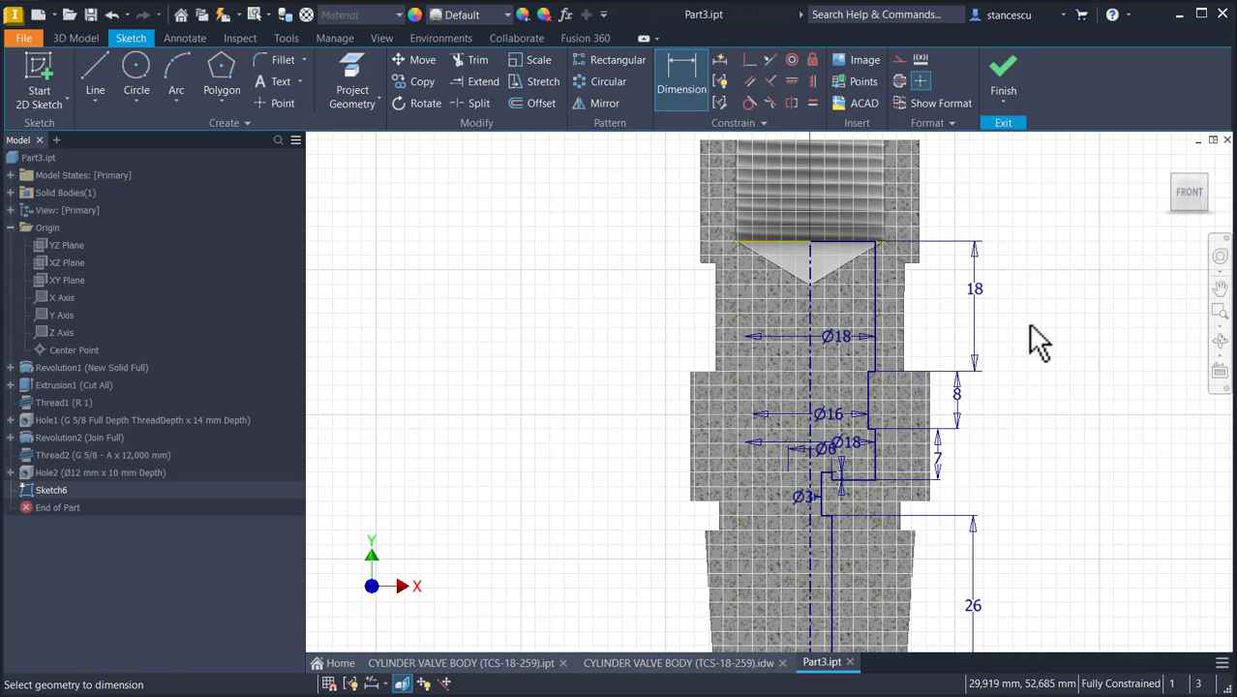
Step: Finish the sketch and revolve its profile a full 360 degrees about the centerline as a cut
middle_drag(1027, 321, 1041, 267)
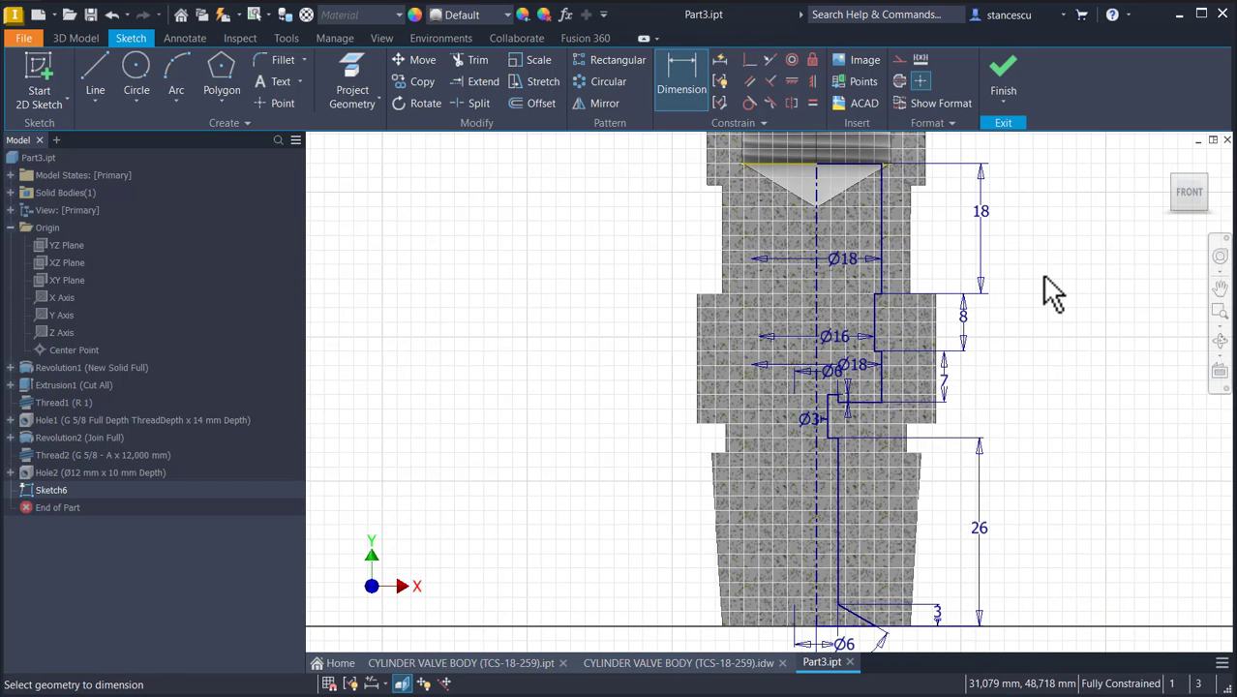
scroll(1041, 273, down, 2)
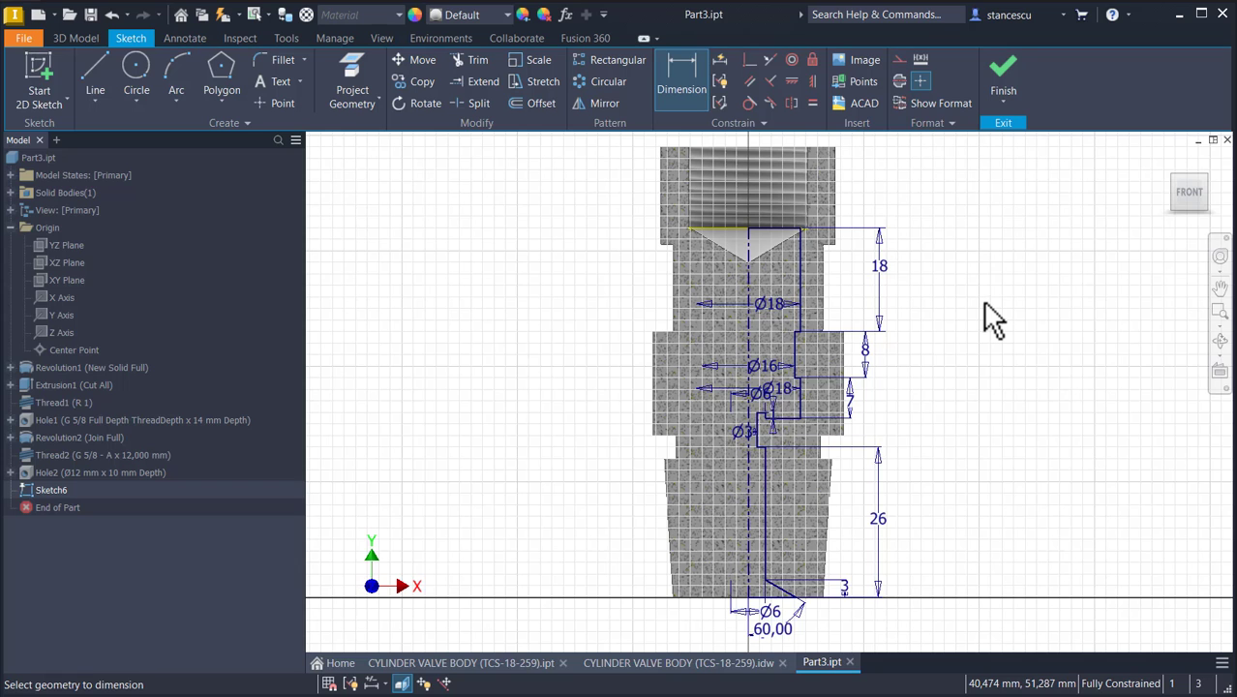
click(994, 66)
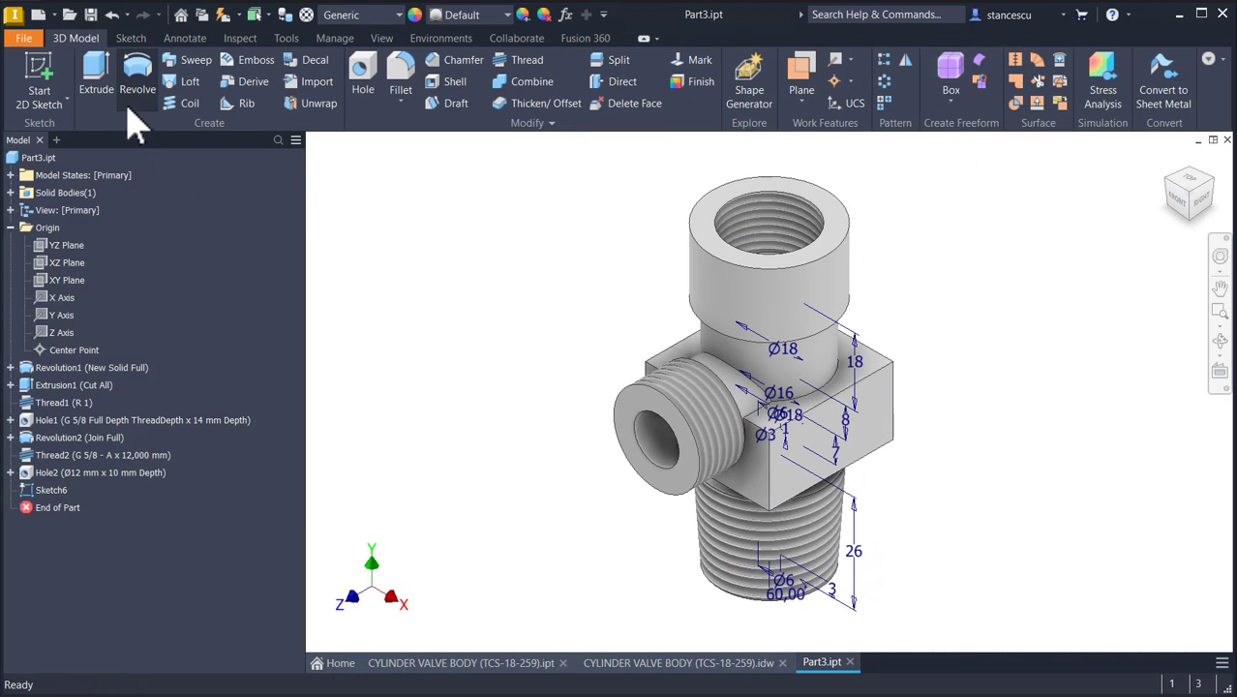
click(139, 79)
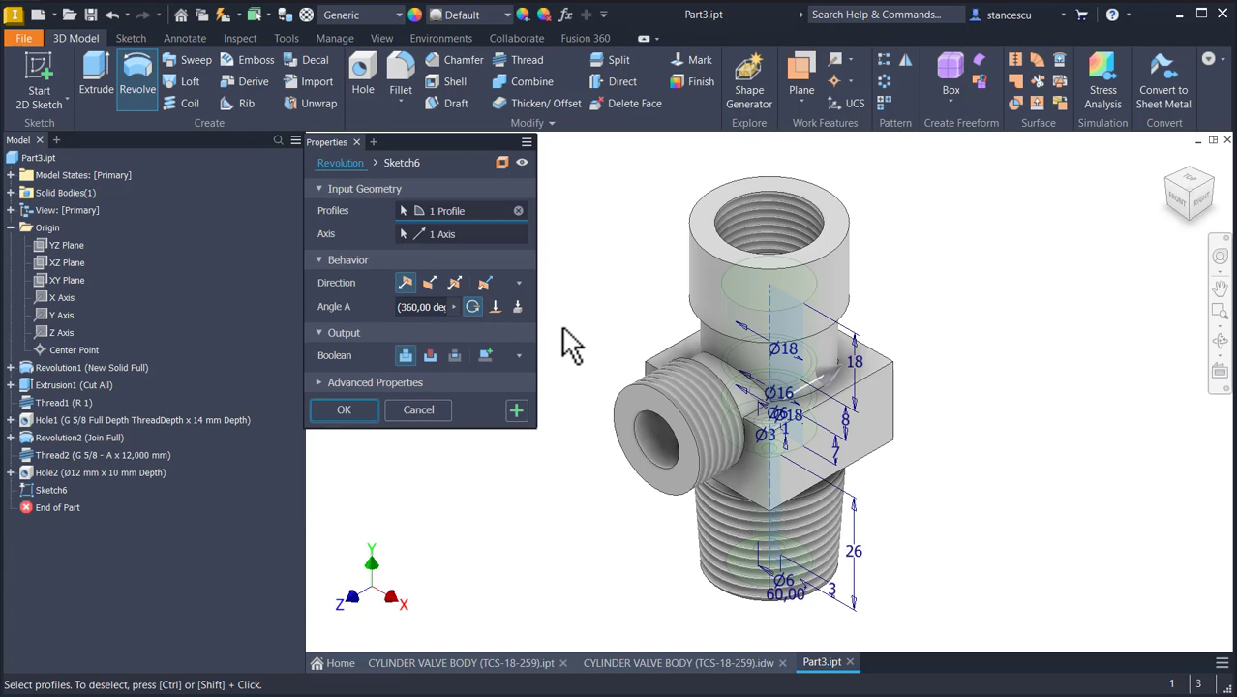
click(431, 358)
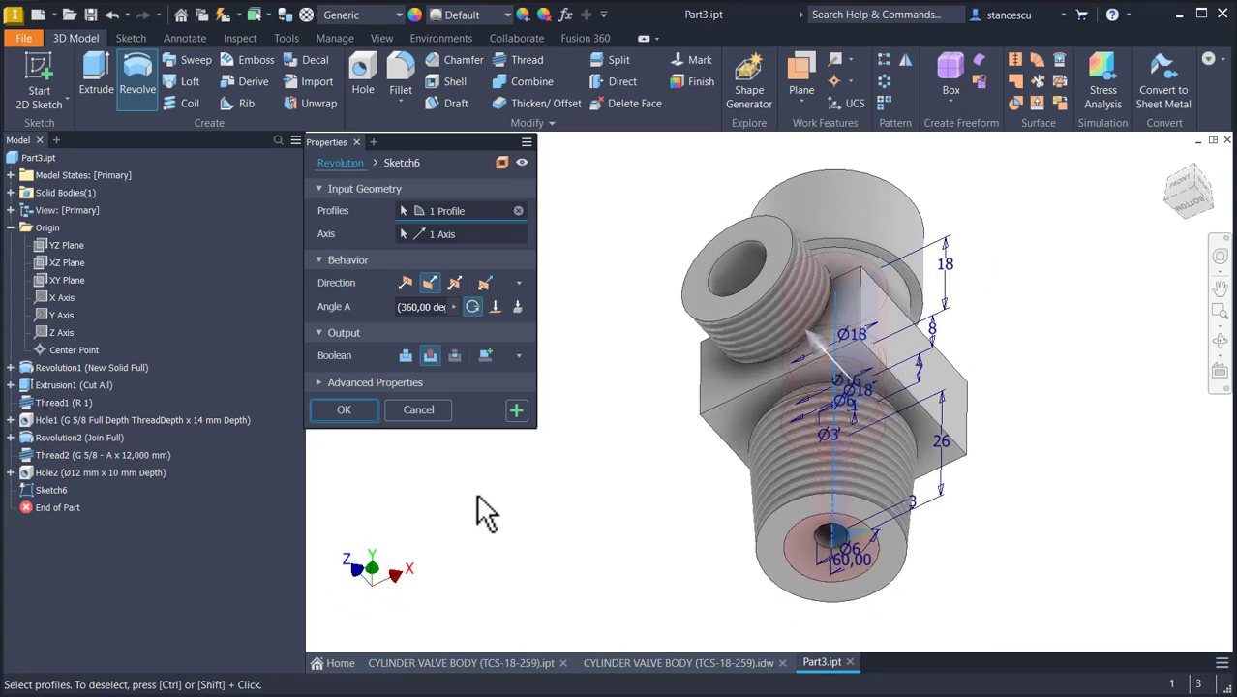
key(F6)
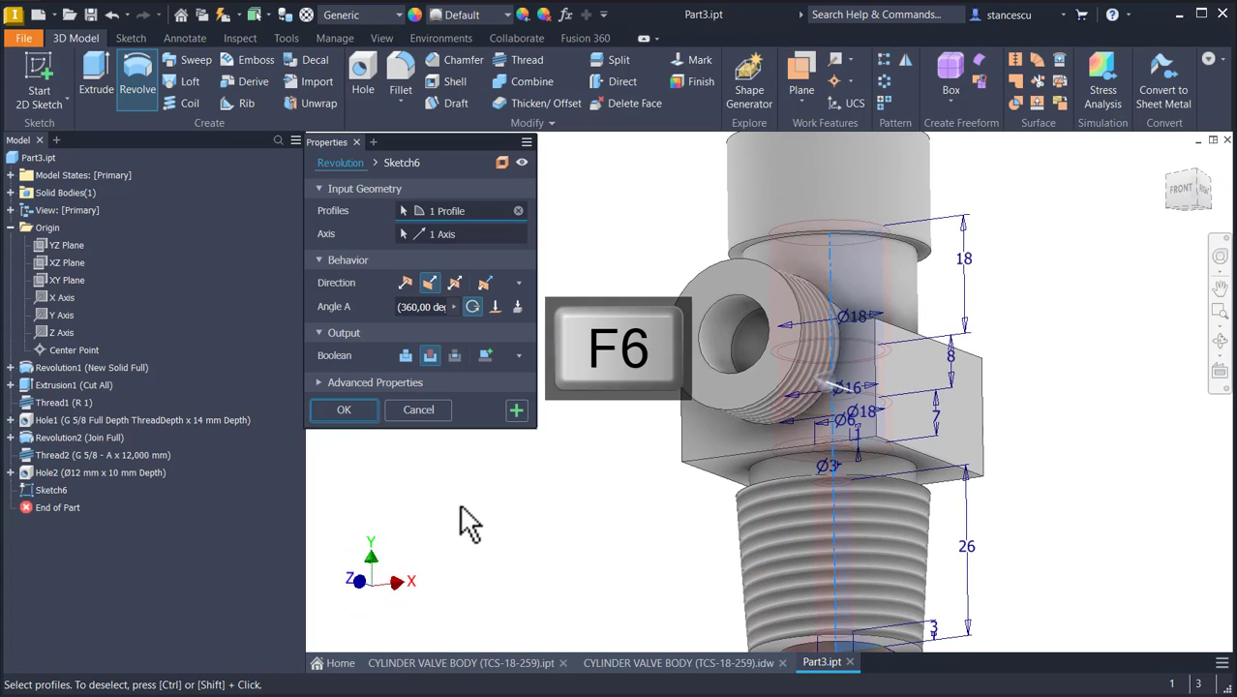
click(355, 412)
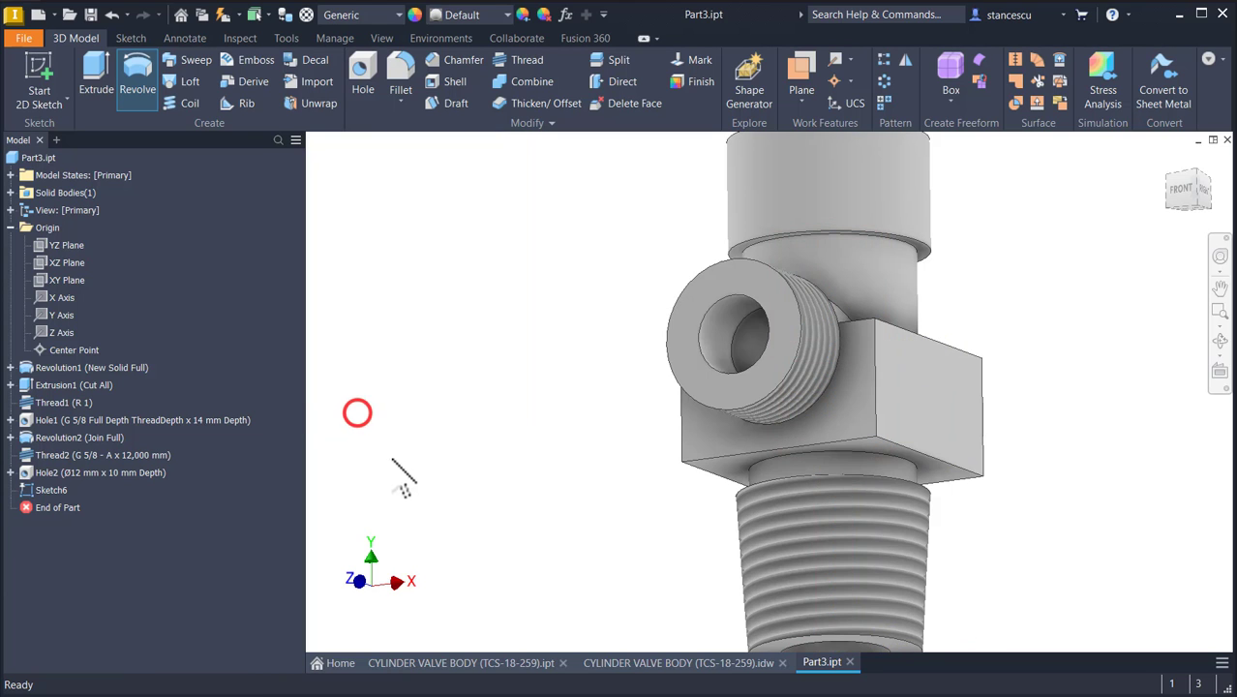
key(F6)
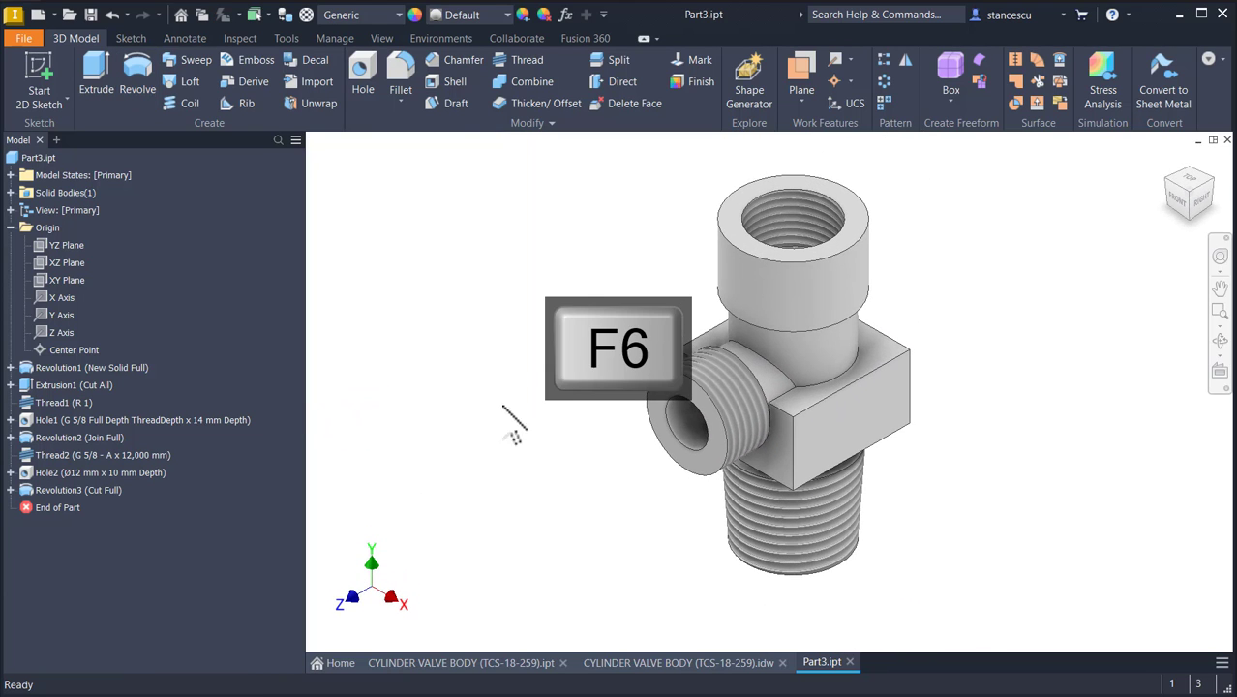
Step: Bring up the drawing CYLINDER VALVE BODY (TCS-18-259).idw to consult the section view
click(658, 661)
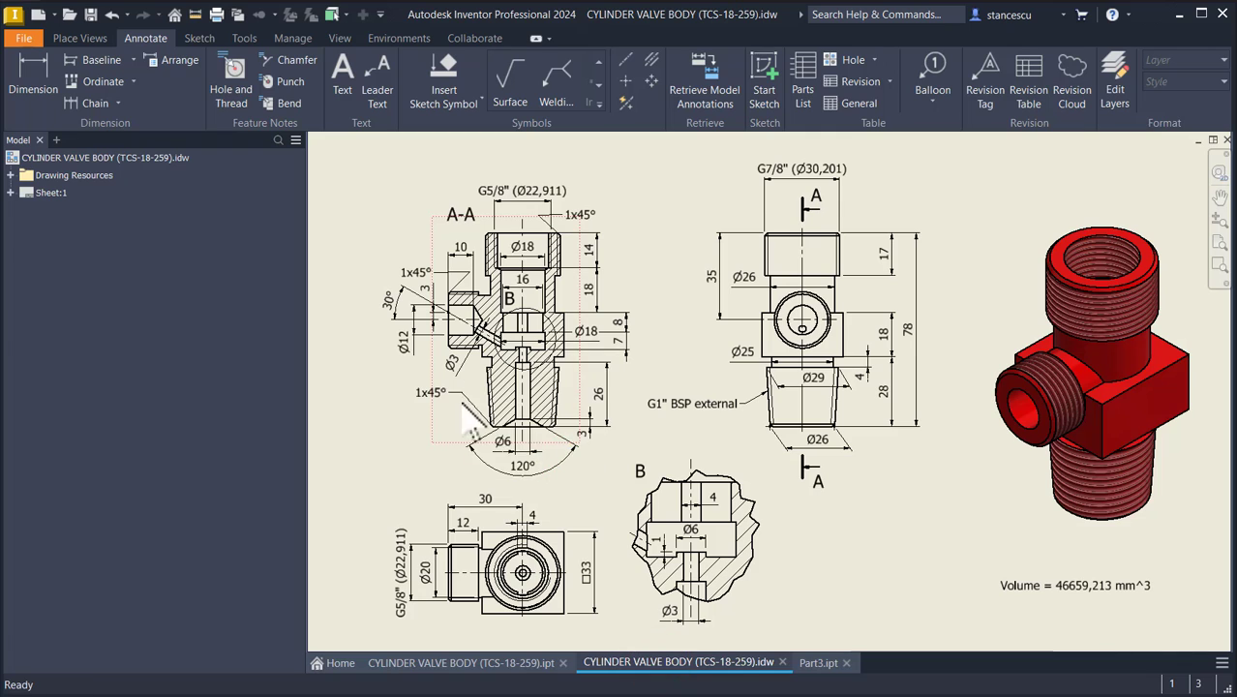
Step: Examine the two opposed slots and their 4 mm width in the plan view, along with the neighbouring dimensions in the section and detail B
click(524, 324)
scroll(529, 334, up, 3)
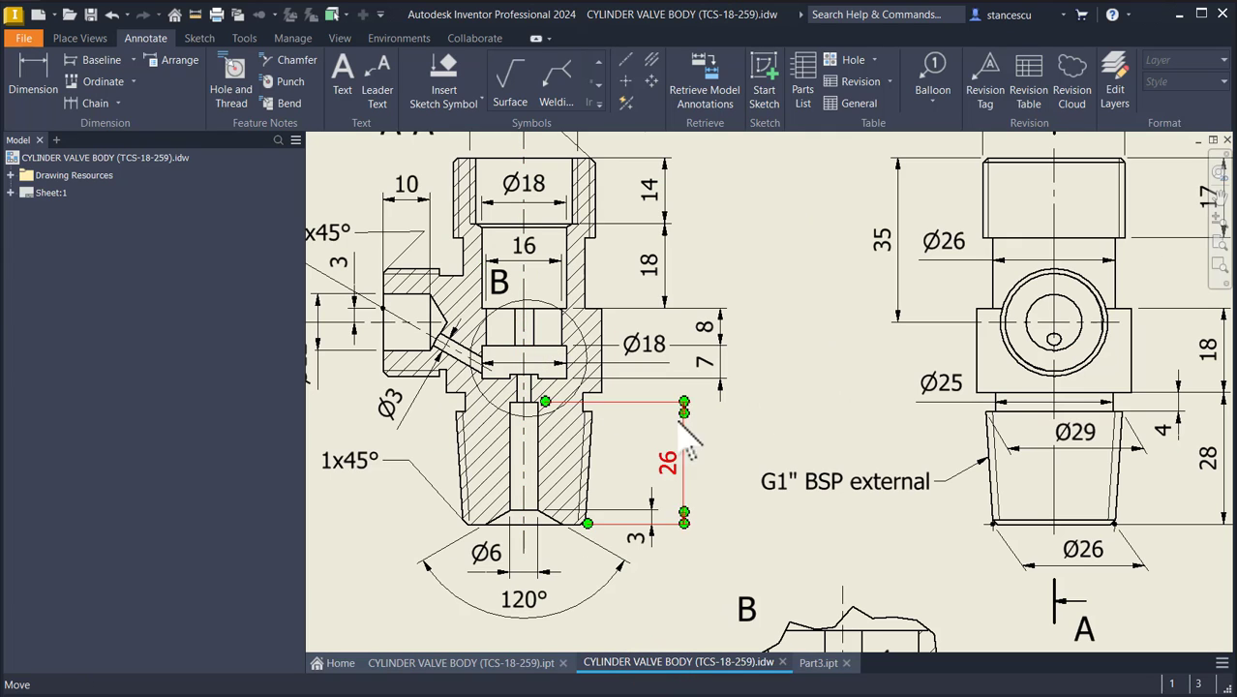
middle_drag(738, 408, 798, 243)
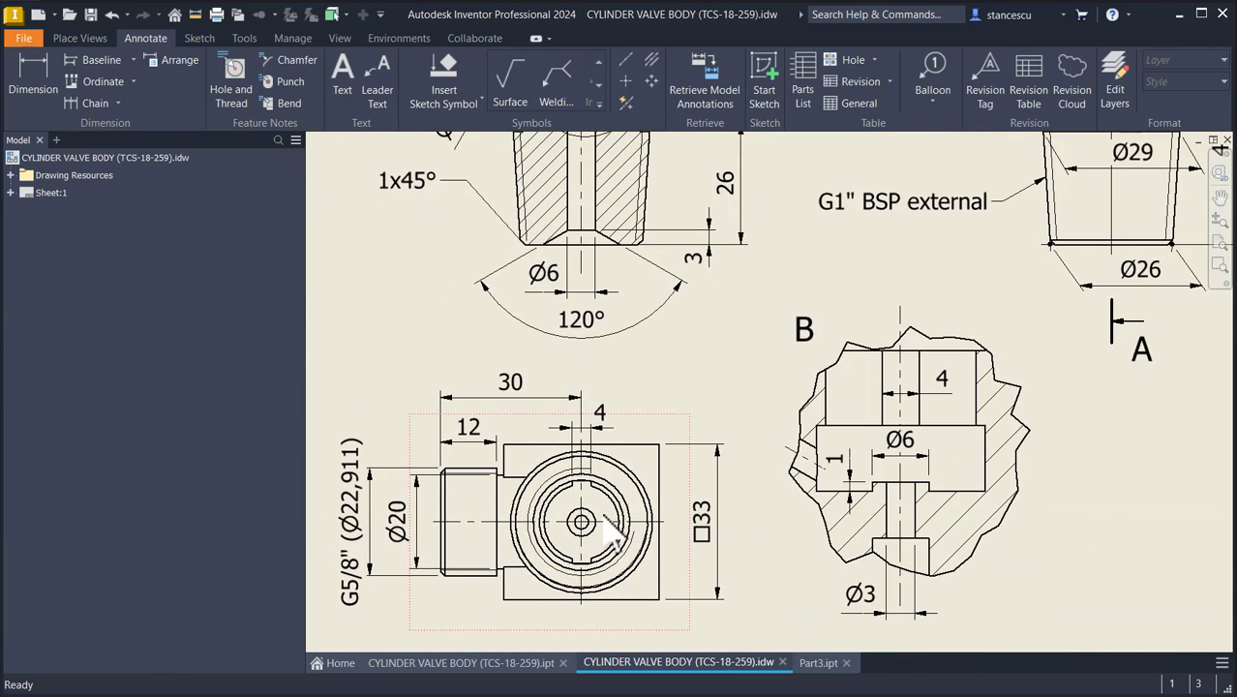
scroll(576, 506, up, 2)
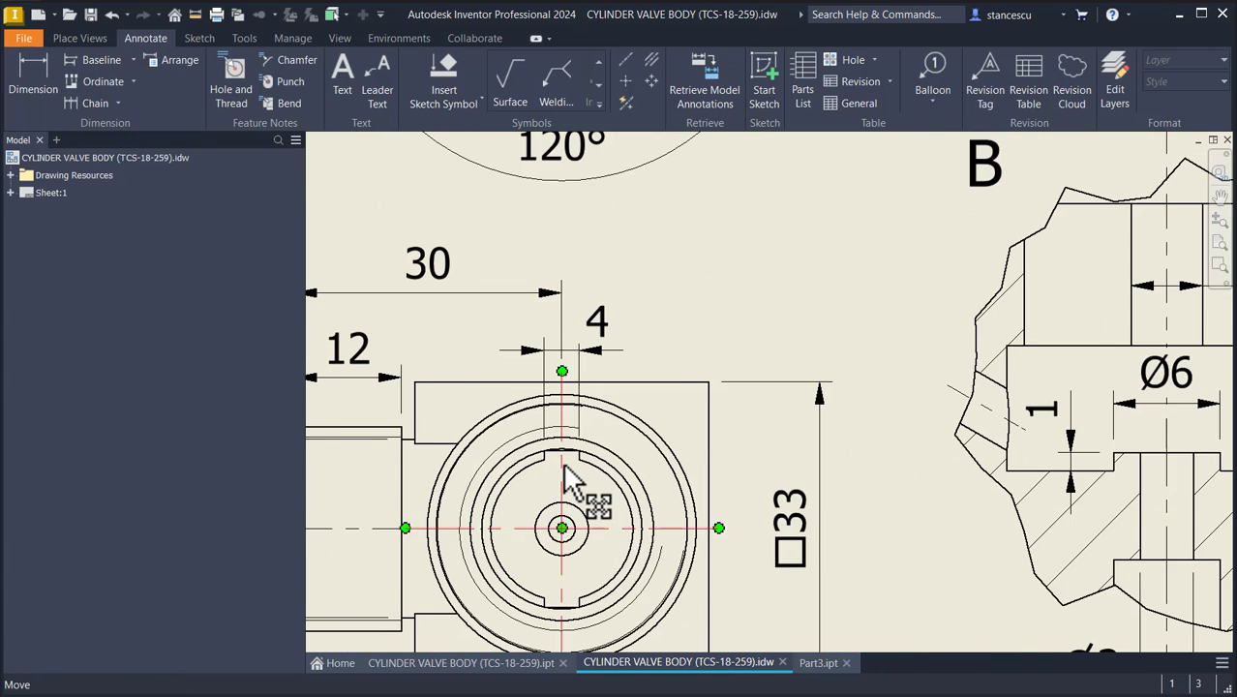
scroll(564, 474, up, 5)
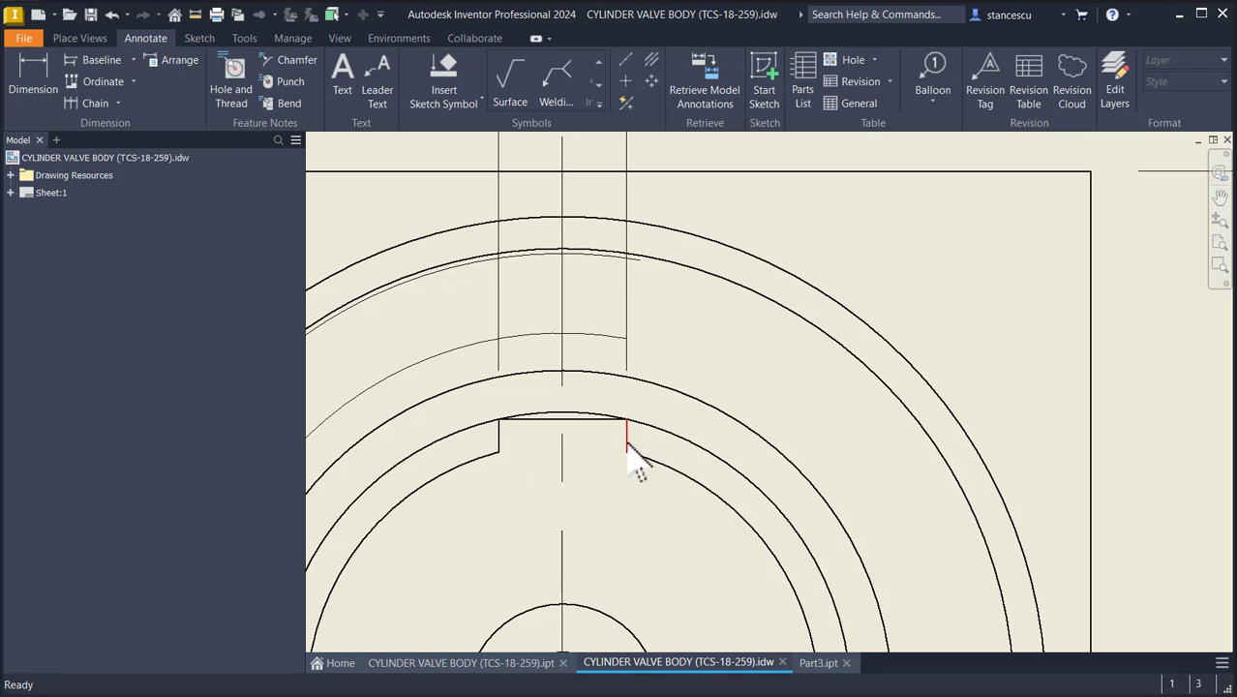
scroll(668, 509, down, 2)
middle_drag(704, 594, 709, 359)
scroll(709, 359, up, 1)
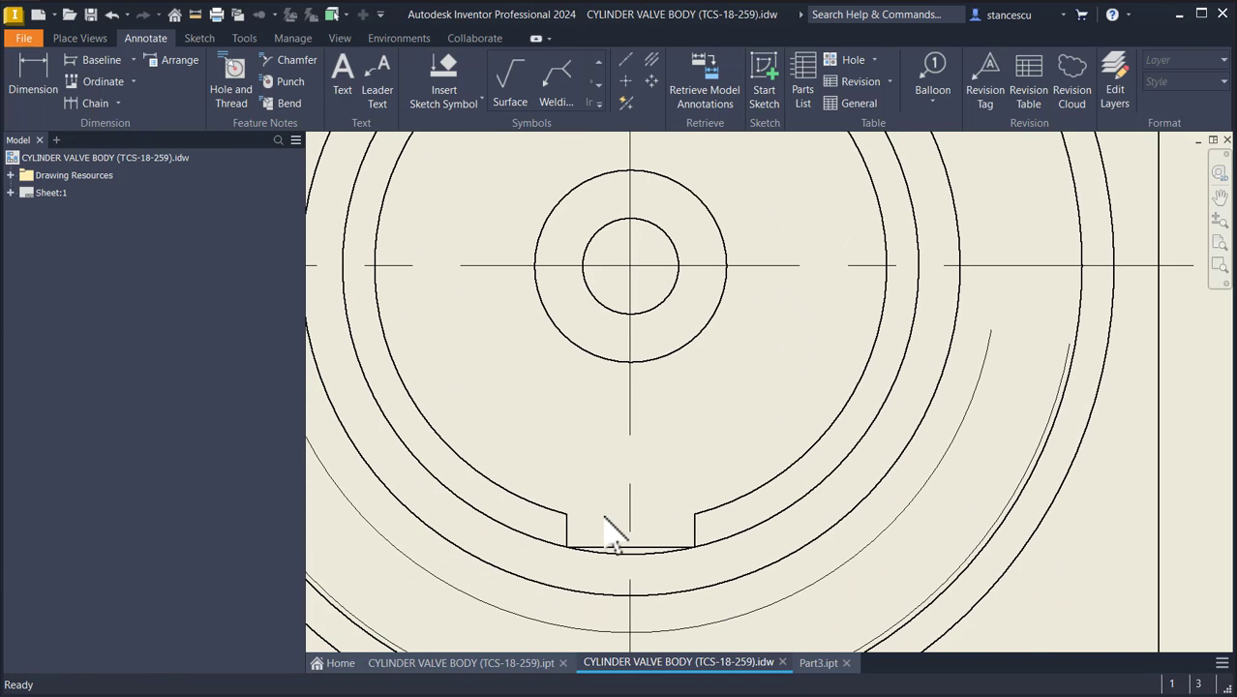
scroll(711, 489, down, 2)
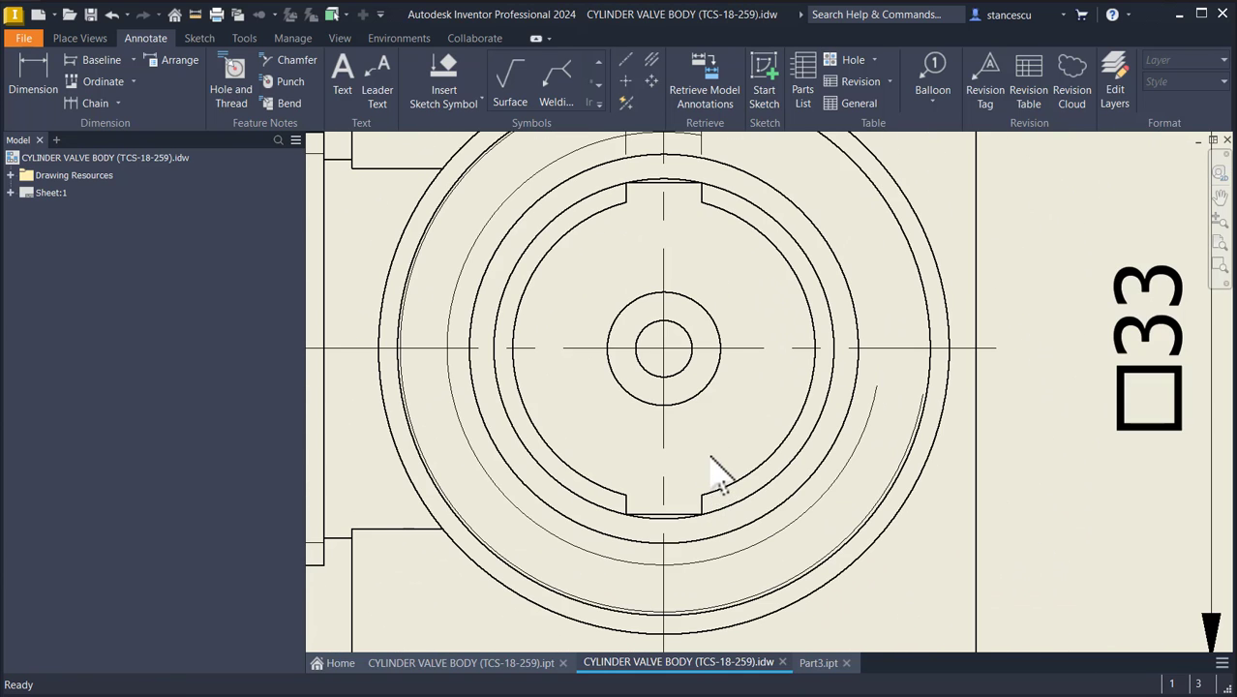
scroll(716, 471, down, 2)
middle_drag(977, 387, 718, 483)
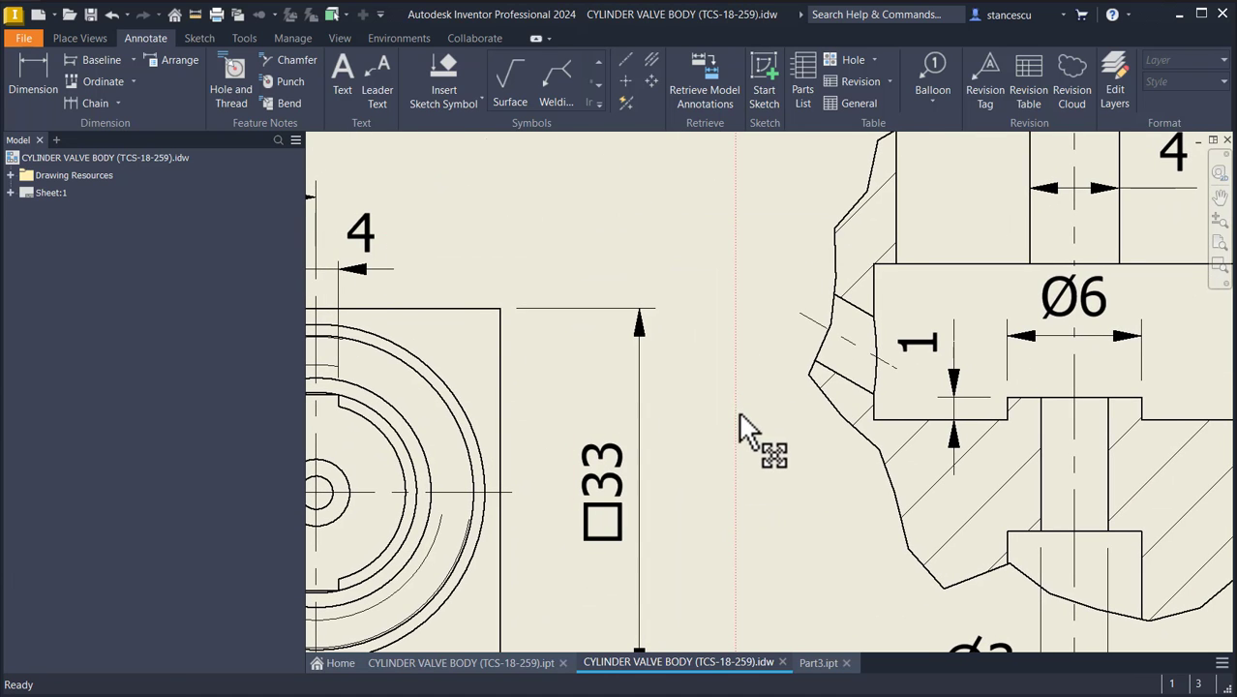
middle_drag(598, 424, 787, 428)
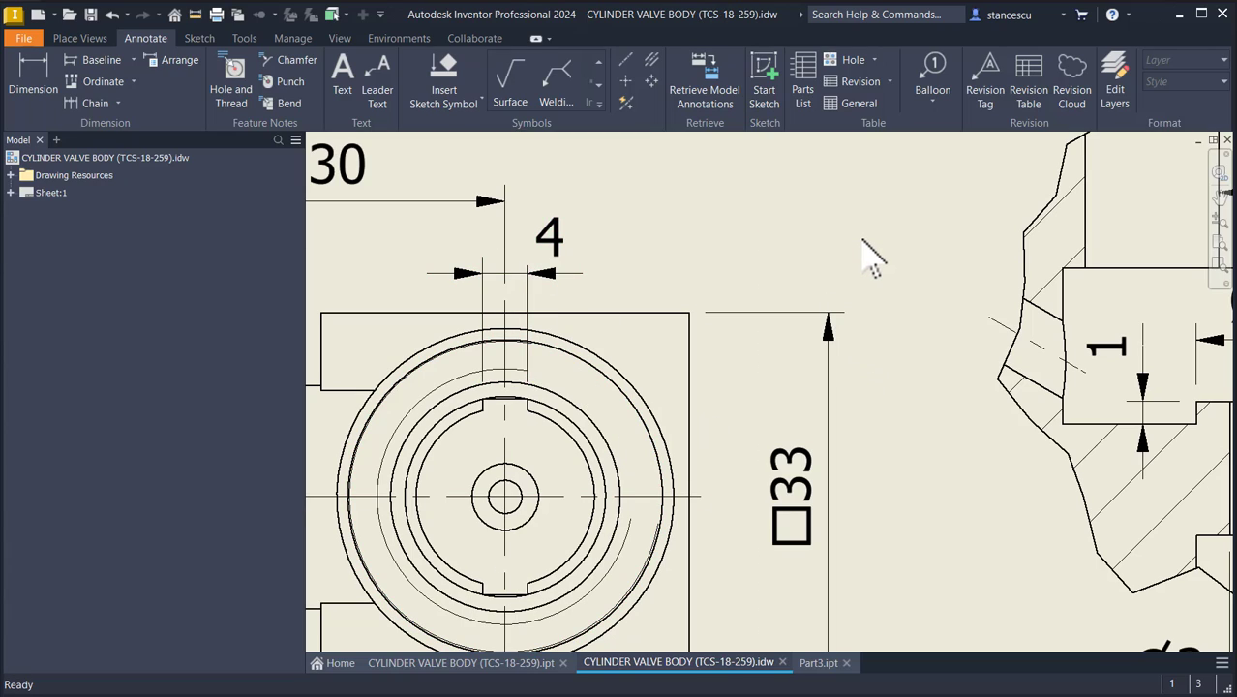
key(Home)
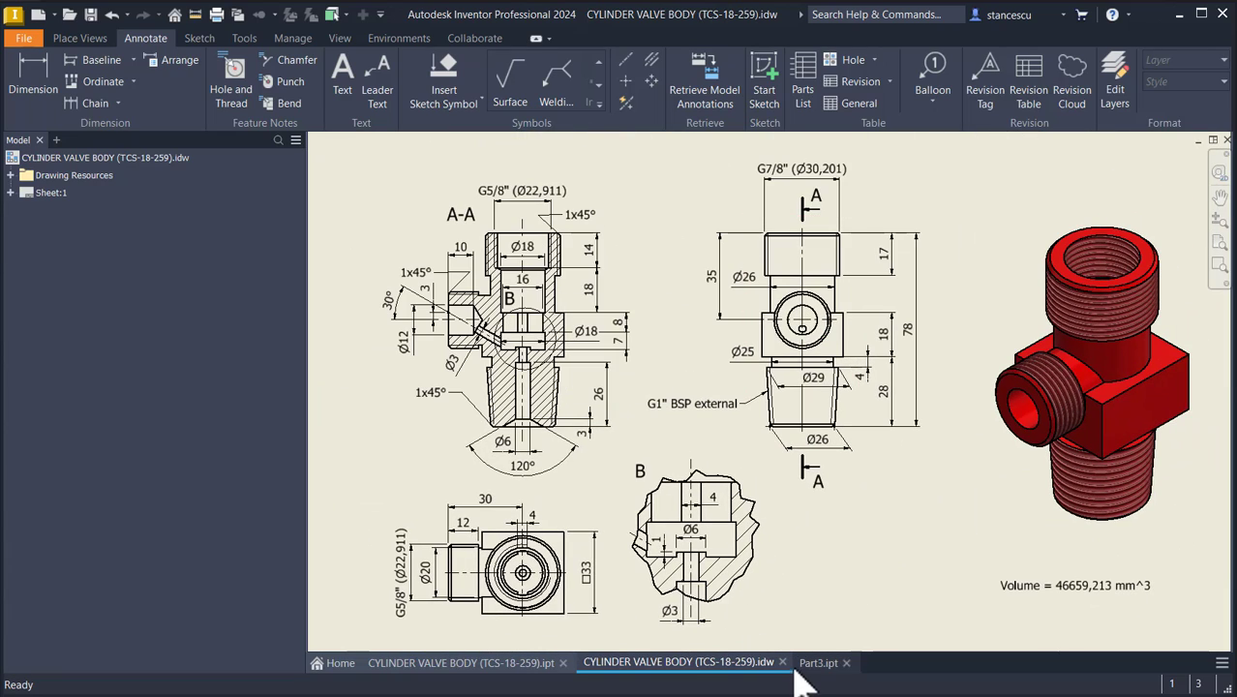
Step: Switch to Part3.ipt and start a sketch on the narrow ring-shaped step inside the upper bore, with the graphics sliced at the sketch plane
click(803, 667)
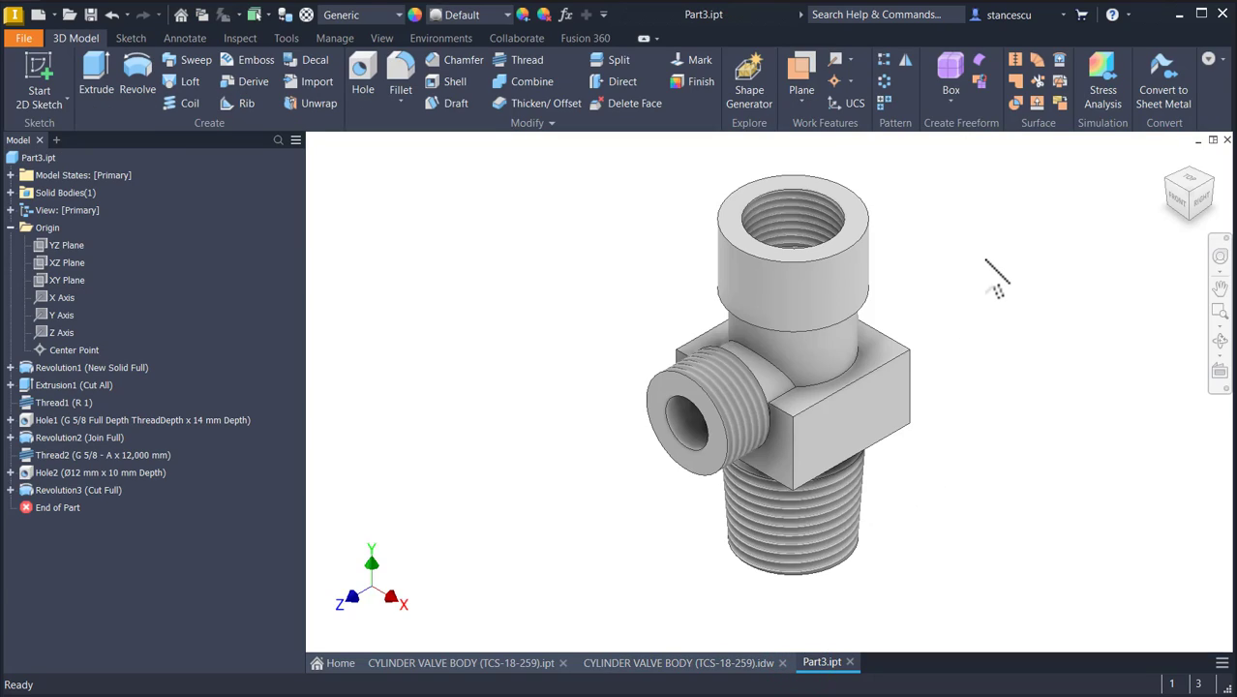
shift+middle_drag(985, 259, 985, 259)
scroll(979, 280, up, 5)
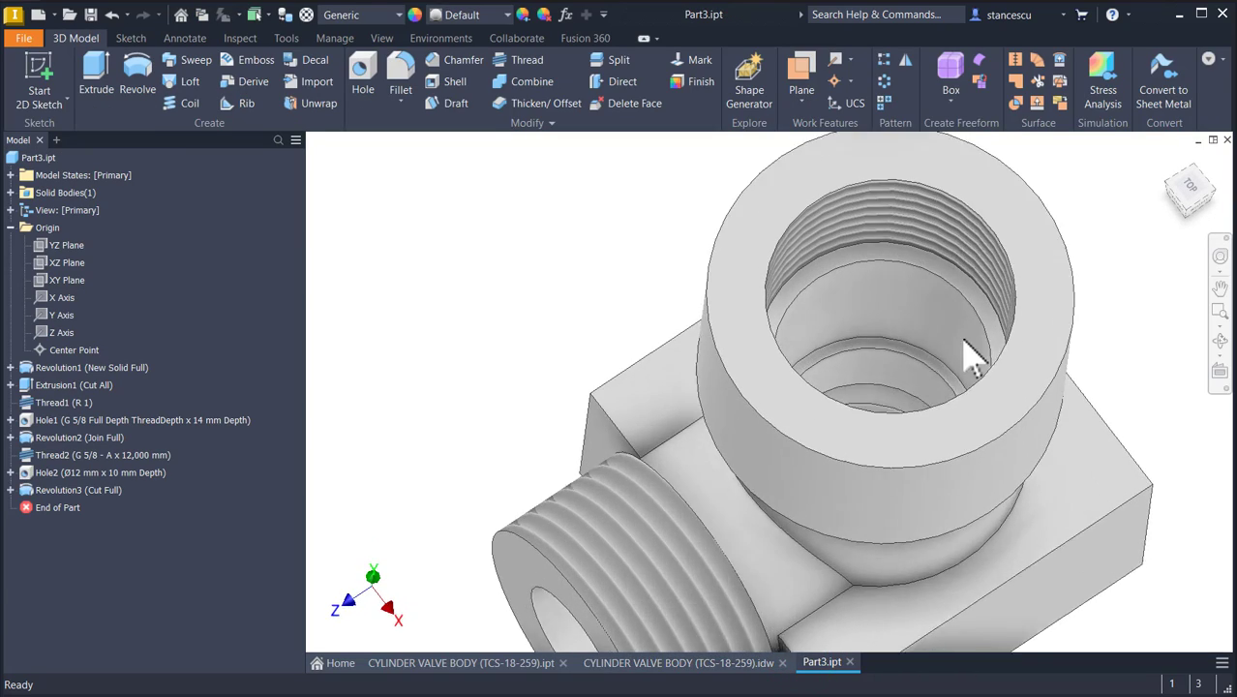
scroll(970, 358, up, 3)
click(918, 352)
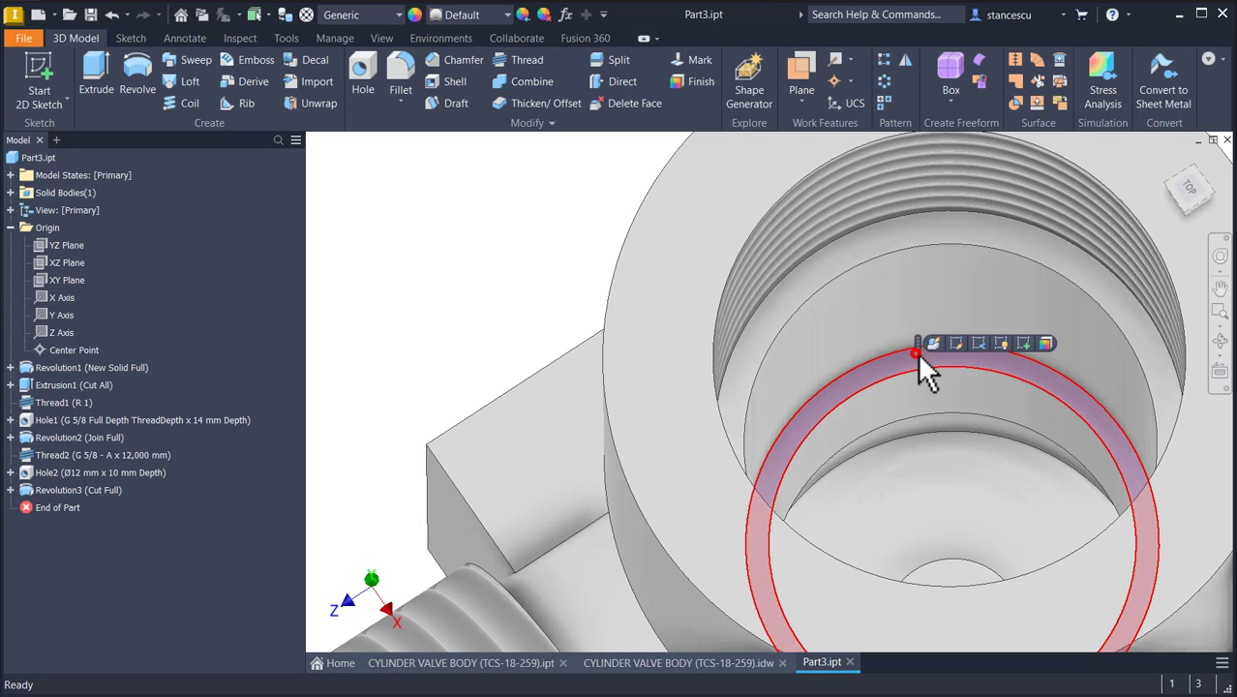
click(1023, 343)
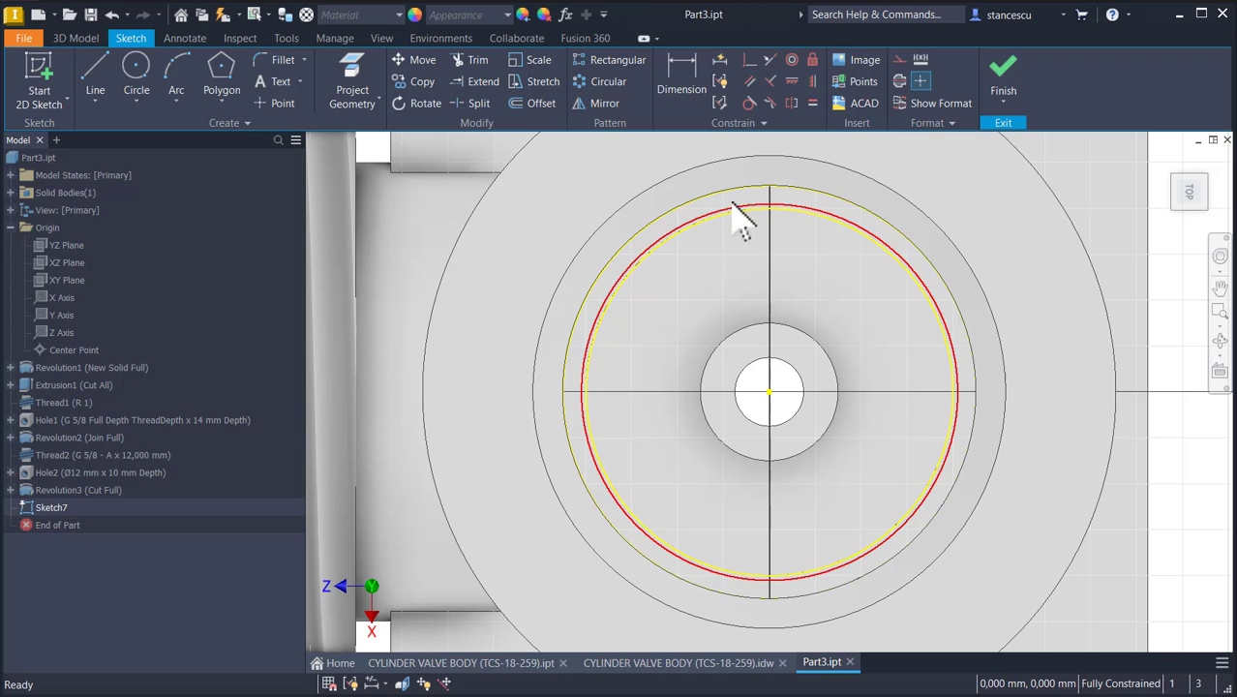
click(834, 202)
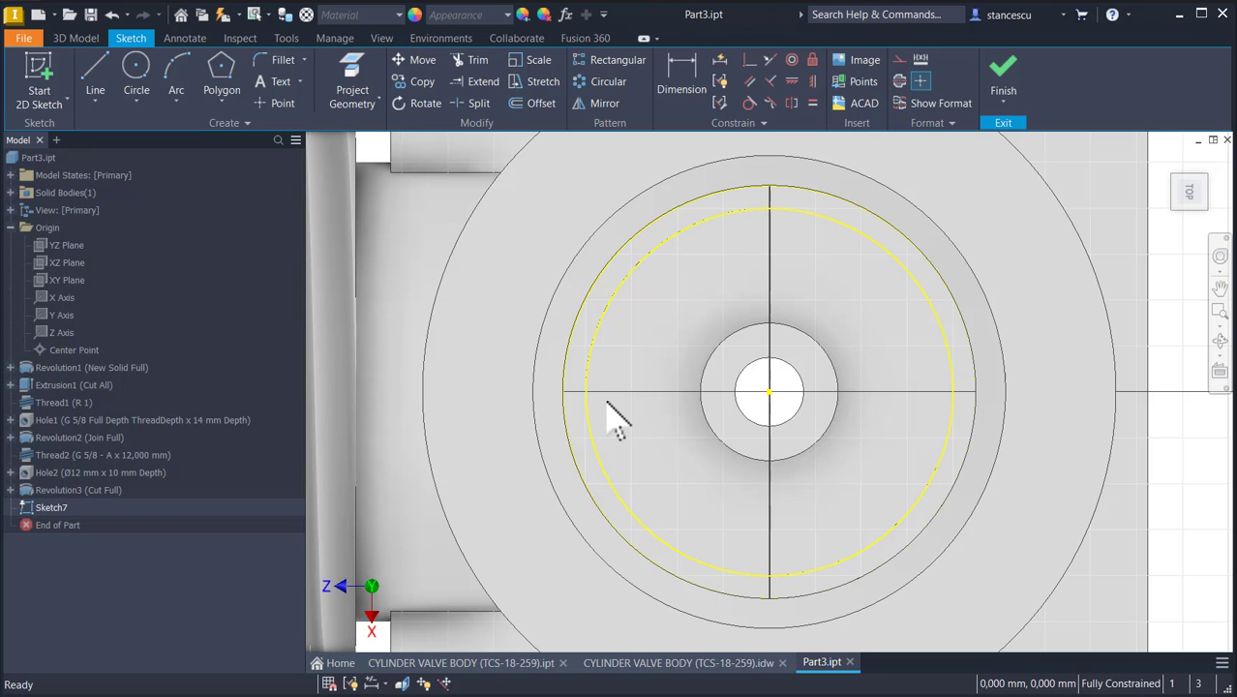
key(F7)
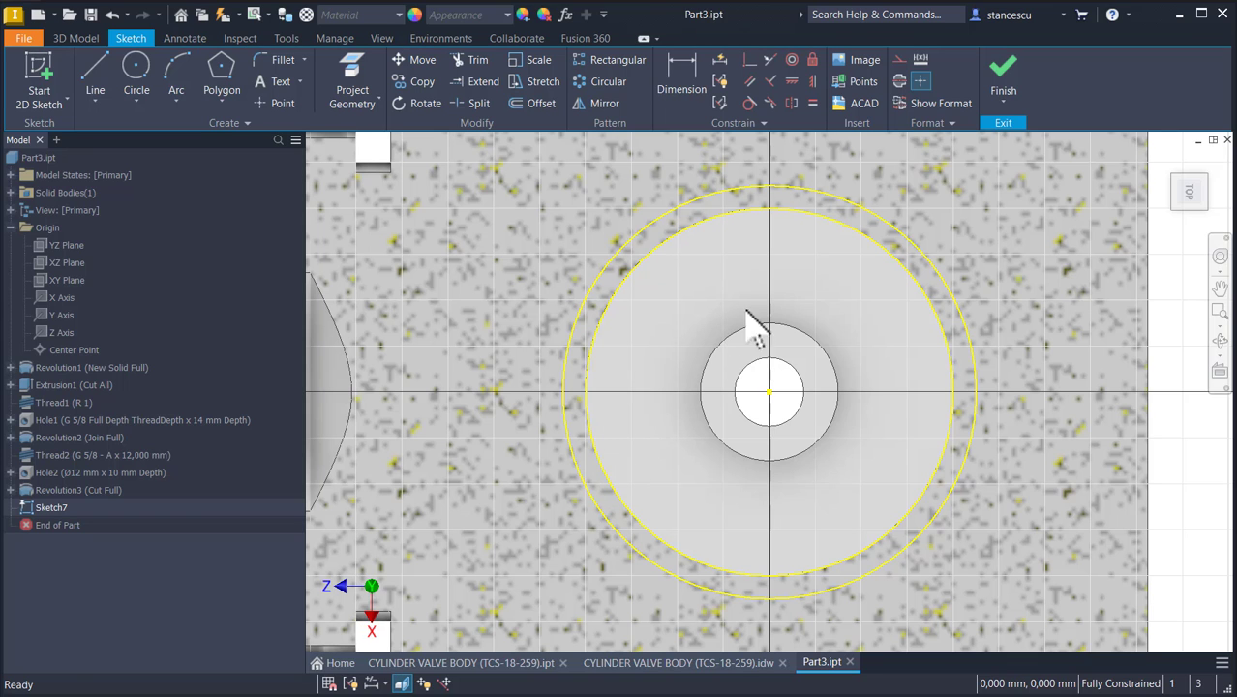
Step: Check the diameters of the two projected circles with the Dimension tool without placing any dimension
click(690, 85)
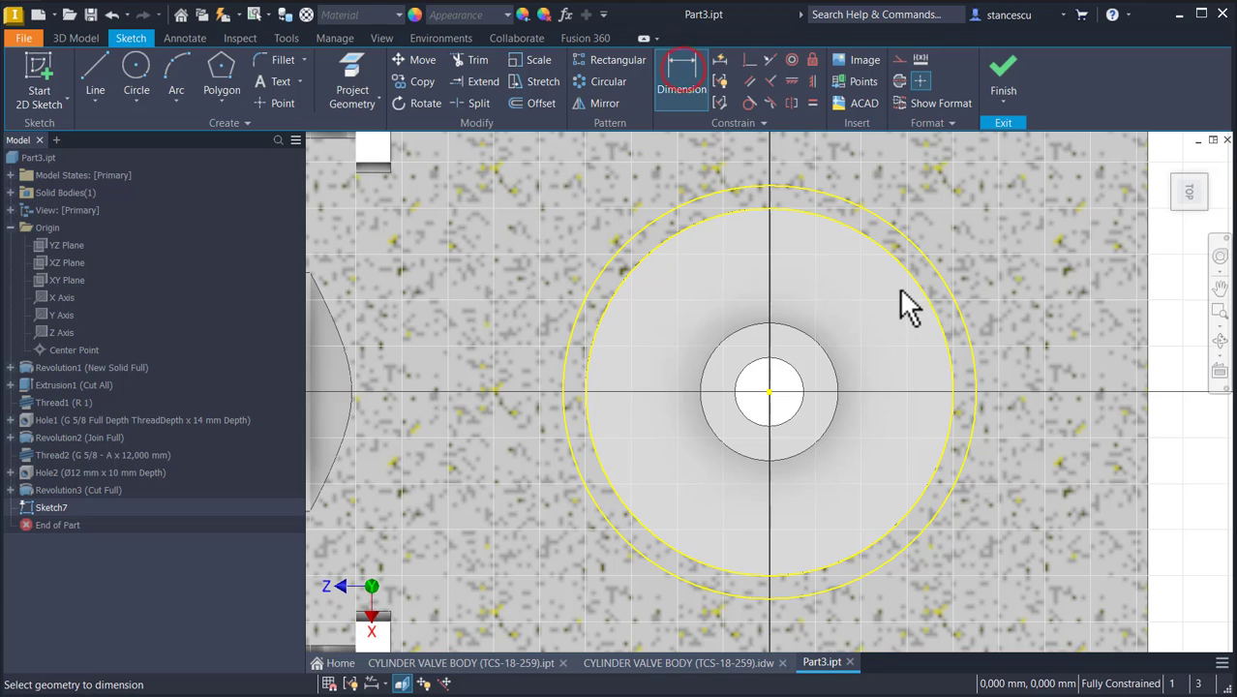
click(926, 306)
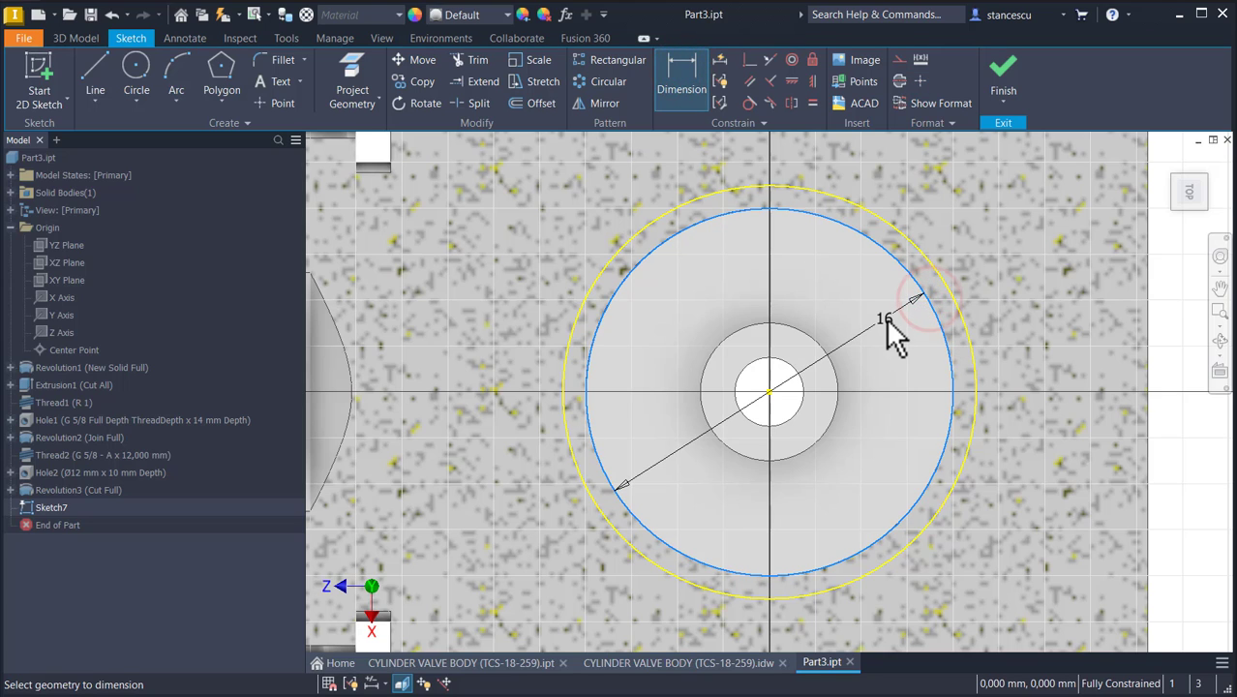
key(Escape)
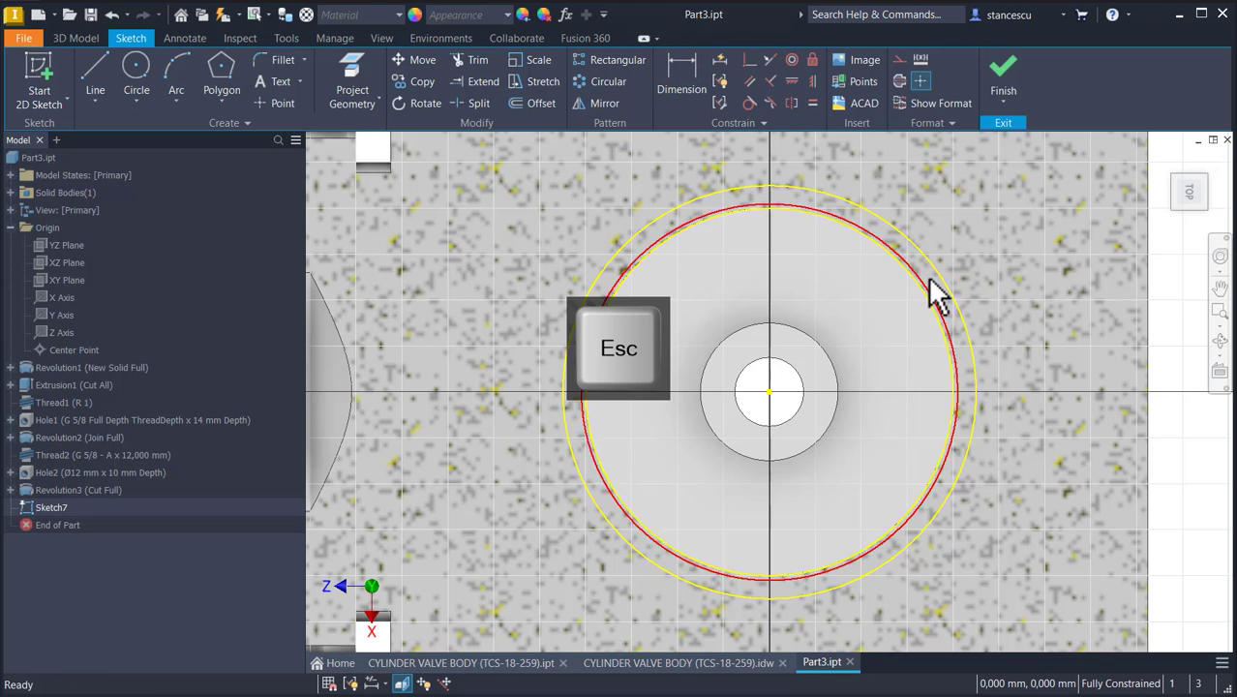
key(d)
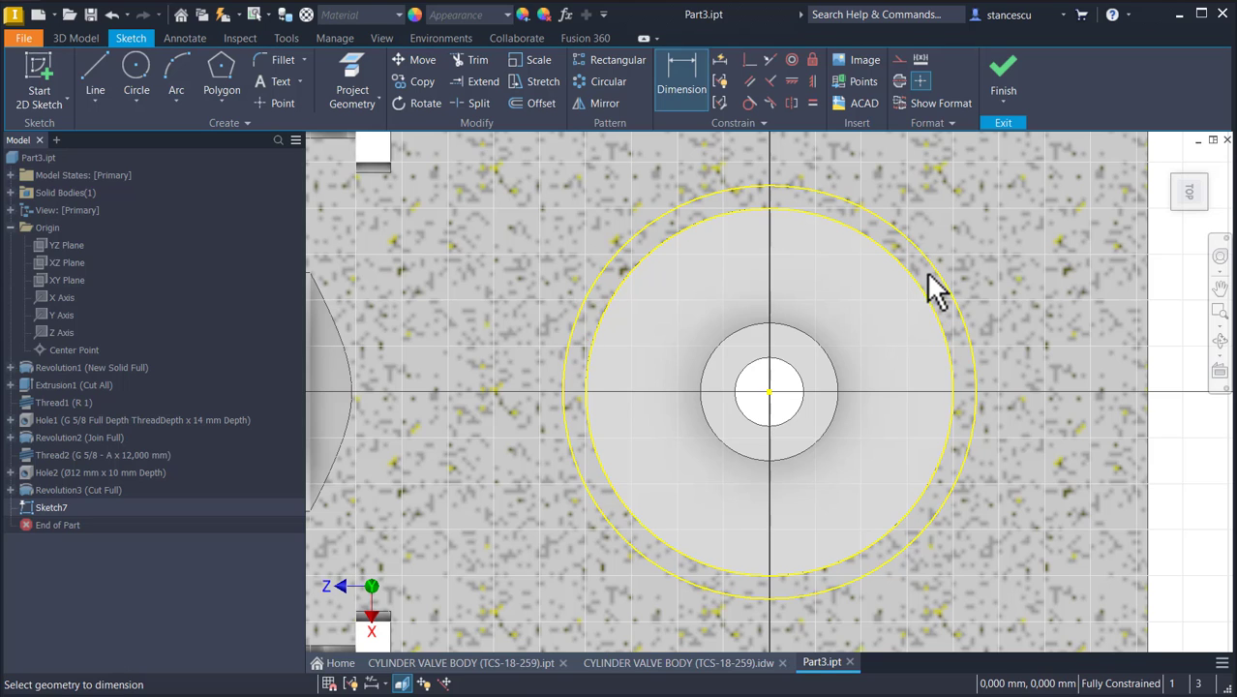
click(936, 279)
key(Escape)
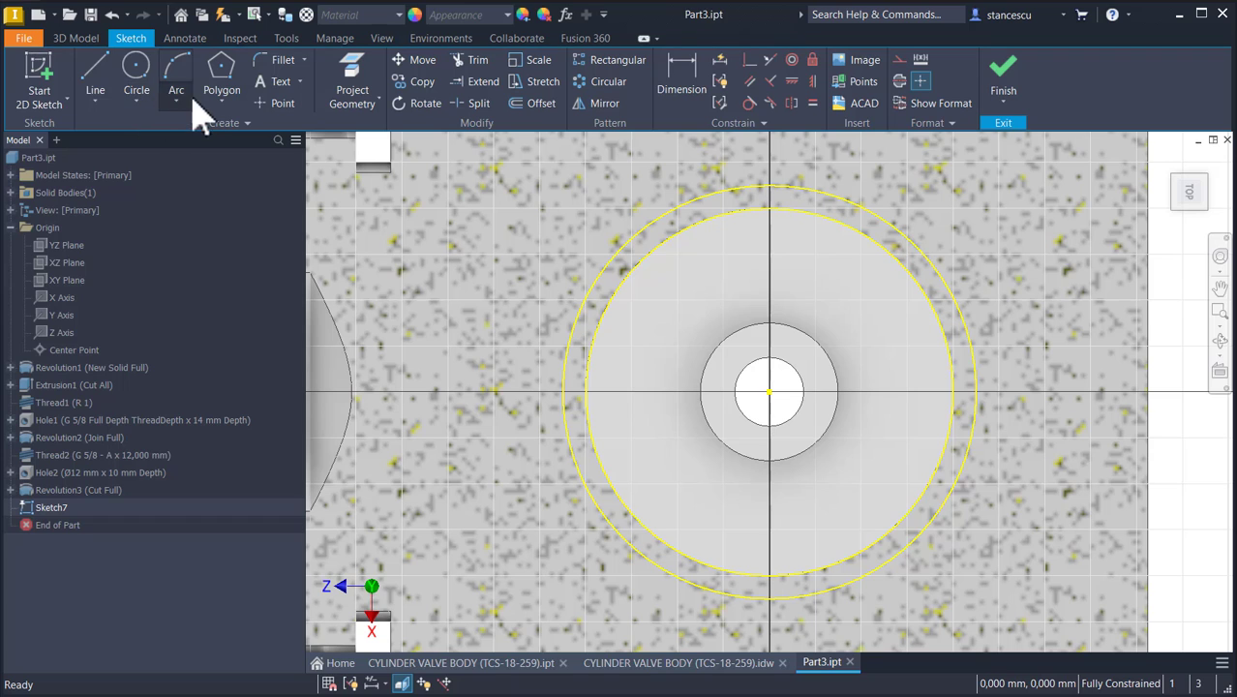
Step: Sketch a tall two-point rectangle across the bore, with its opposite corners on the outer projected circle
click(214, 101)
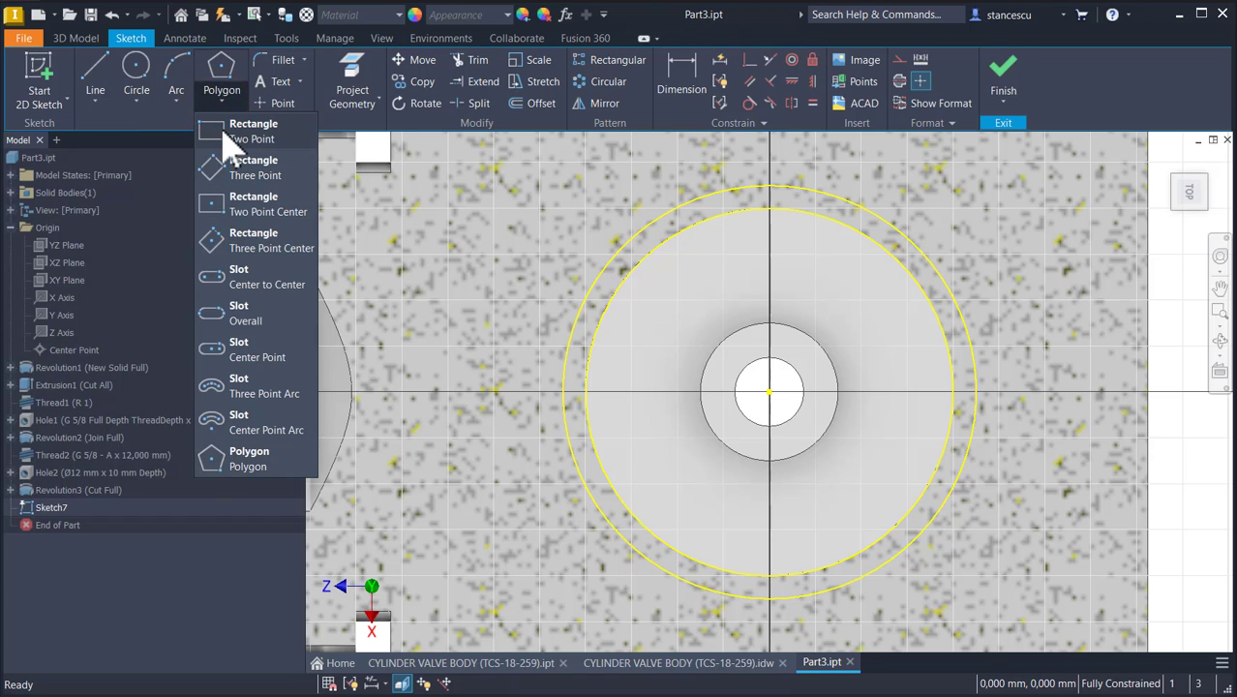
click(223, 132)
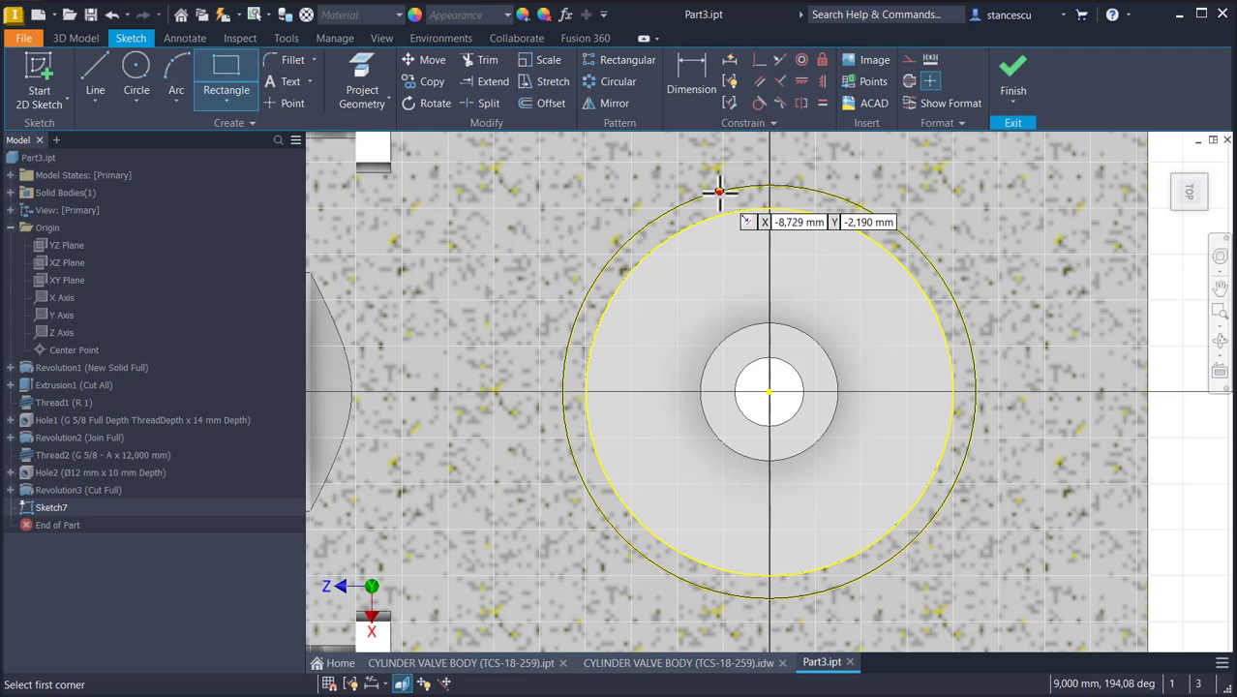
click(719, 190)
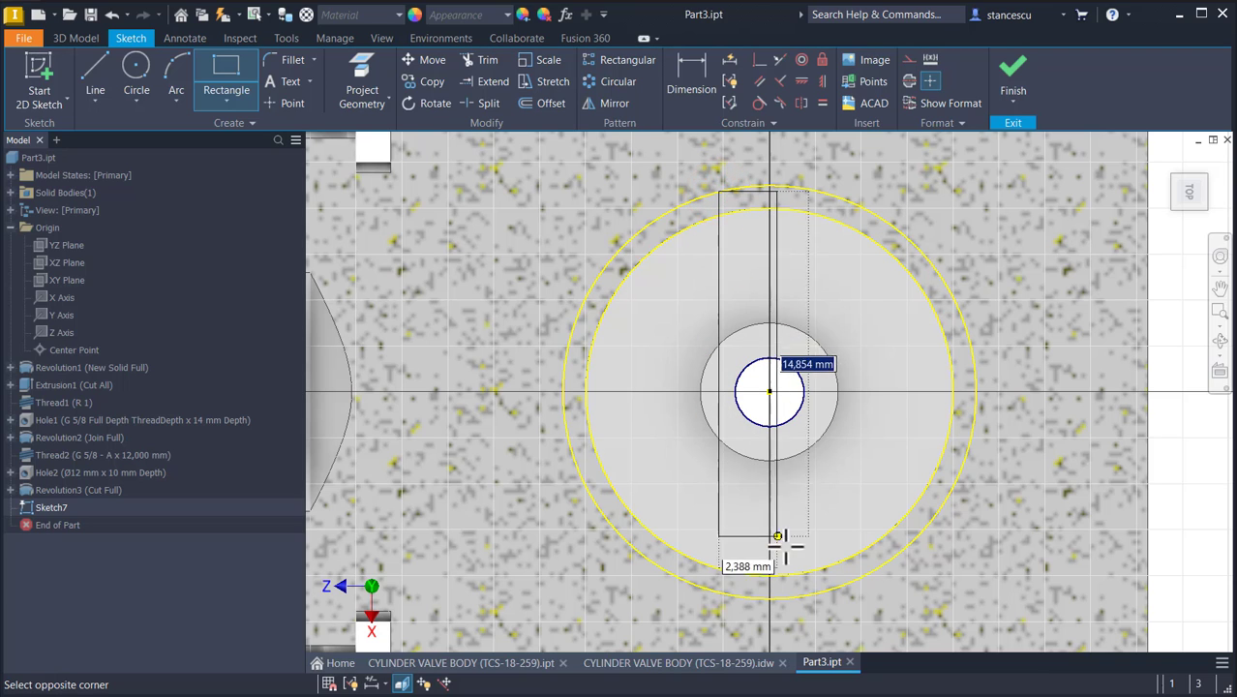
click(820, 591)
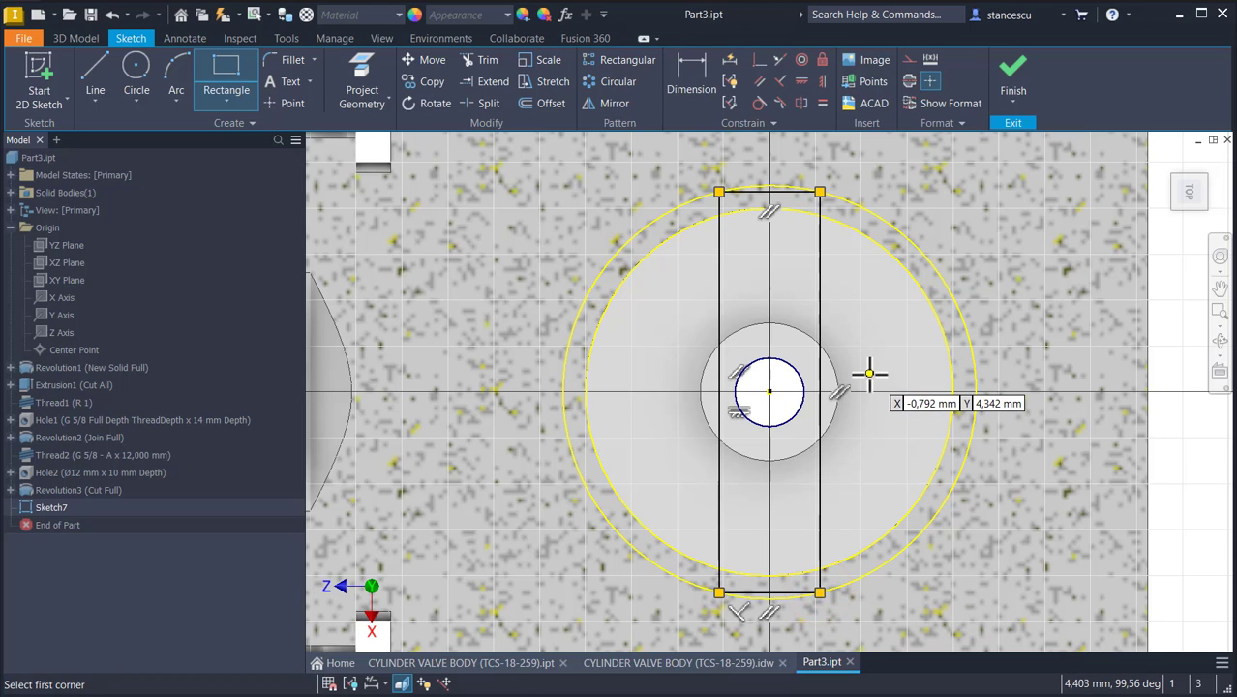
key(Escape)
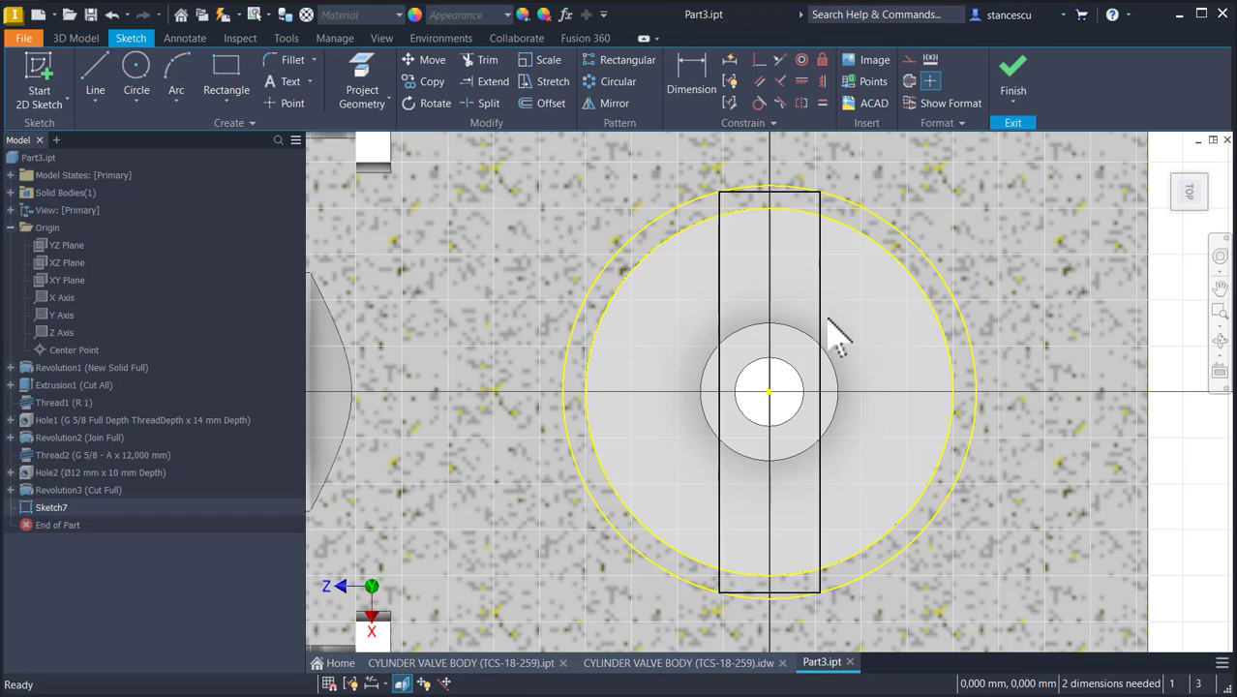
Step: Widen the rectangle by moving one long side outward, and try to apply a vertical constraint to that side
drag(820, 312, 861, 327)
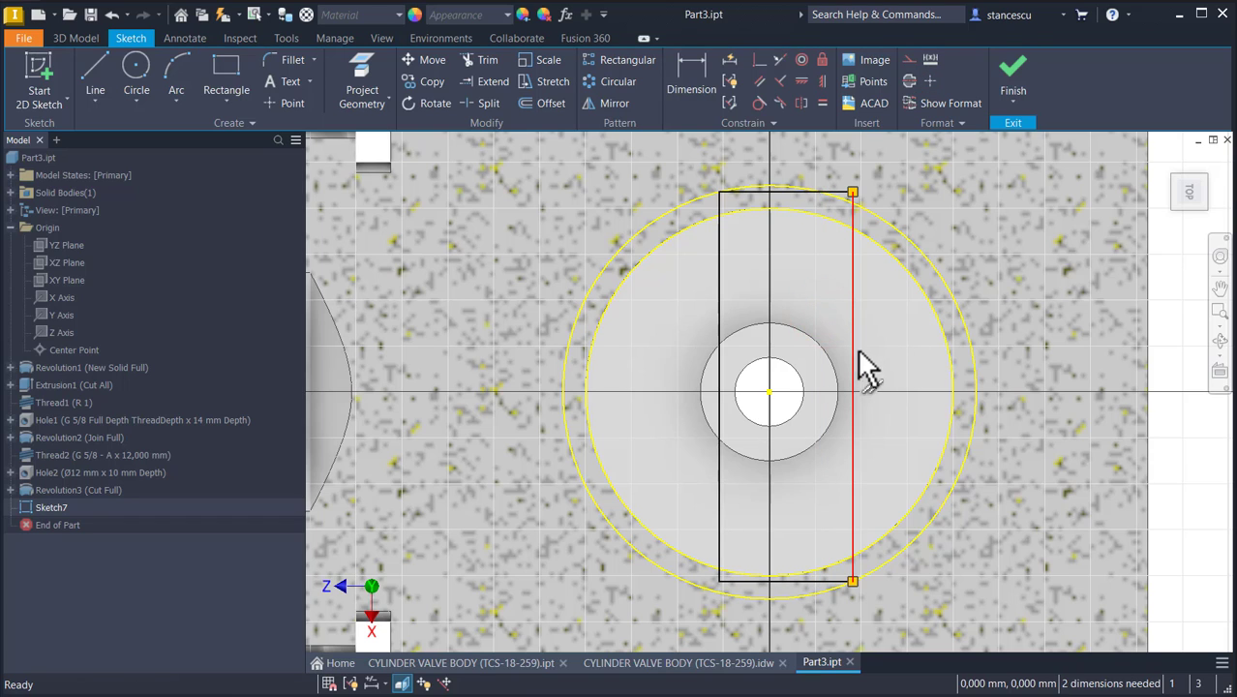
click(858, 356)
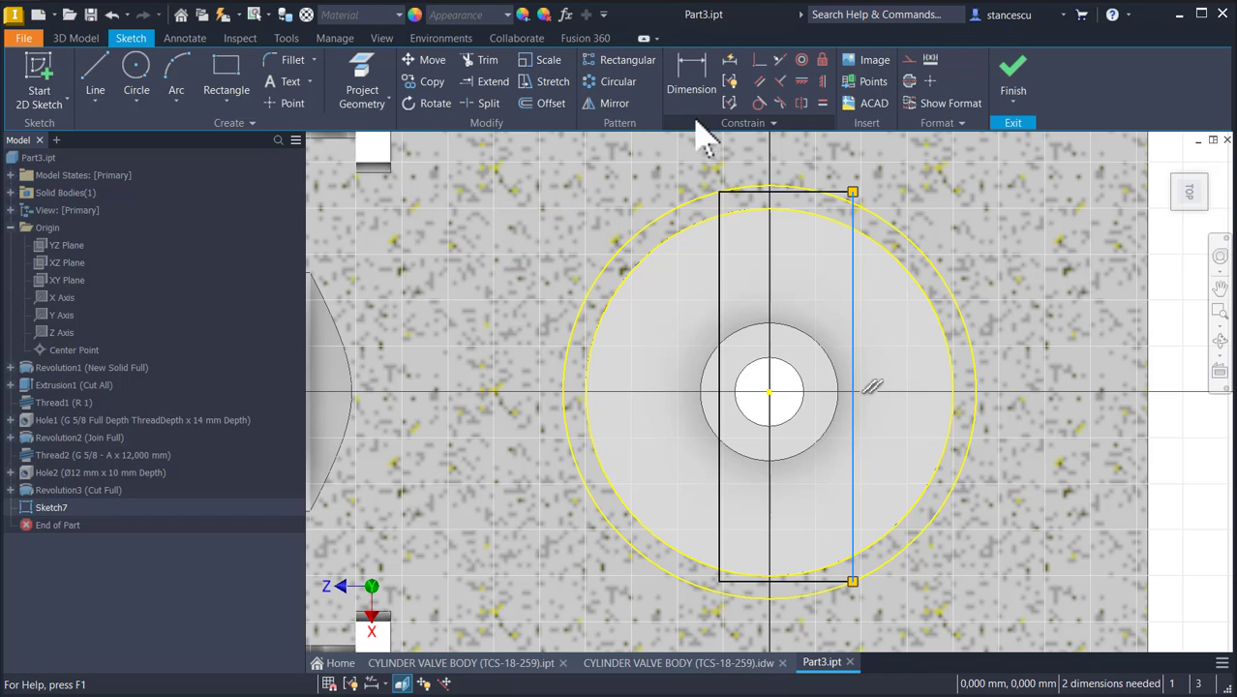
click(820, 83)
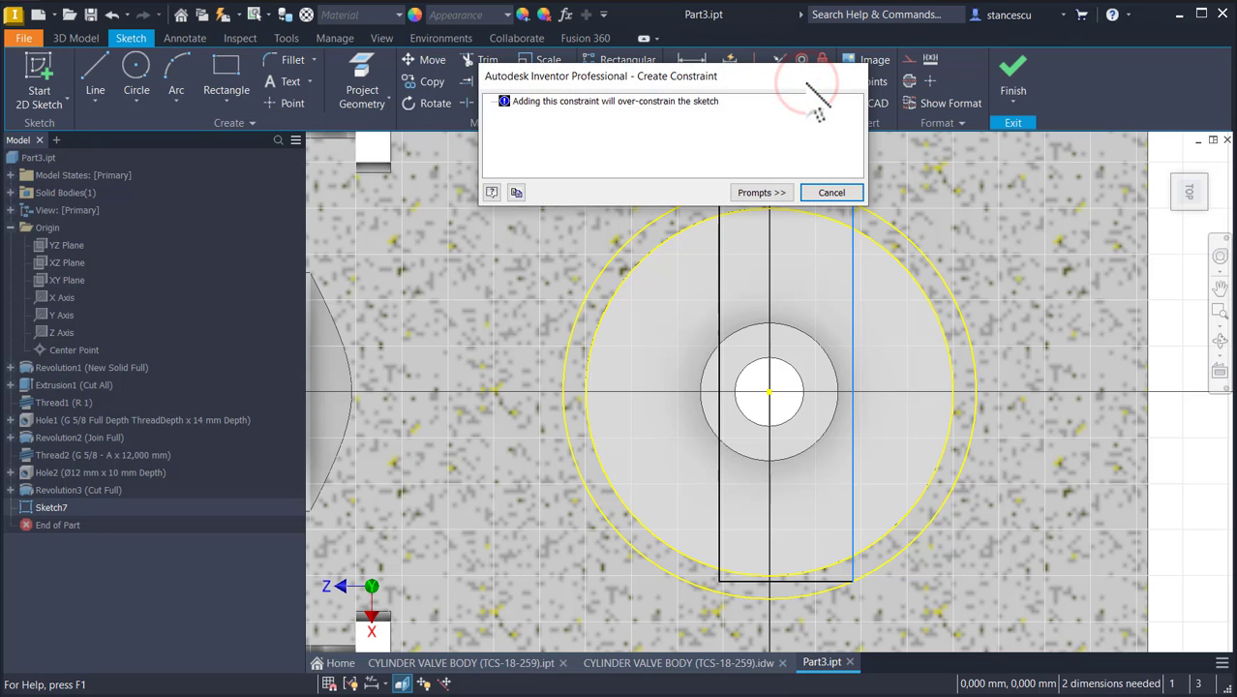
click(823, 194)
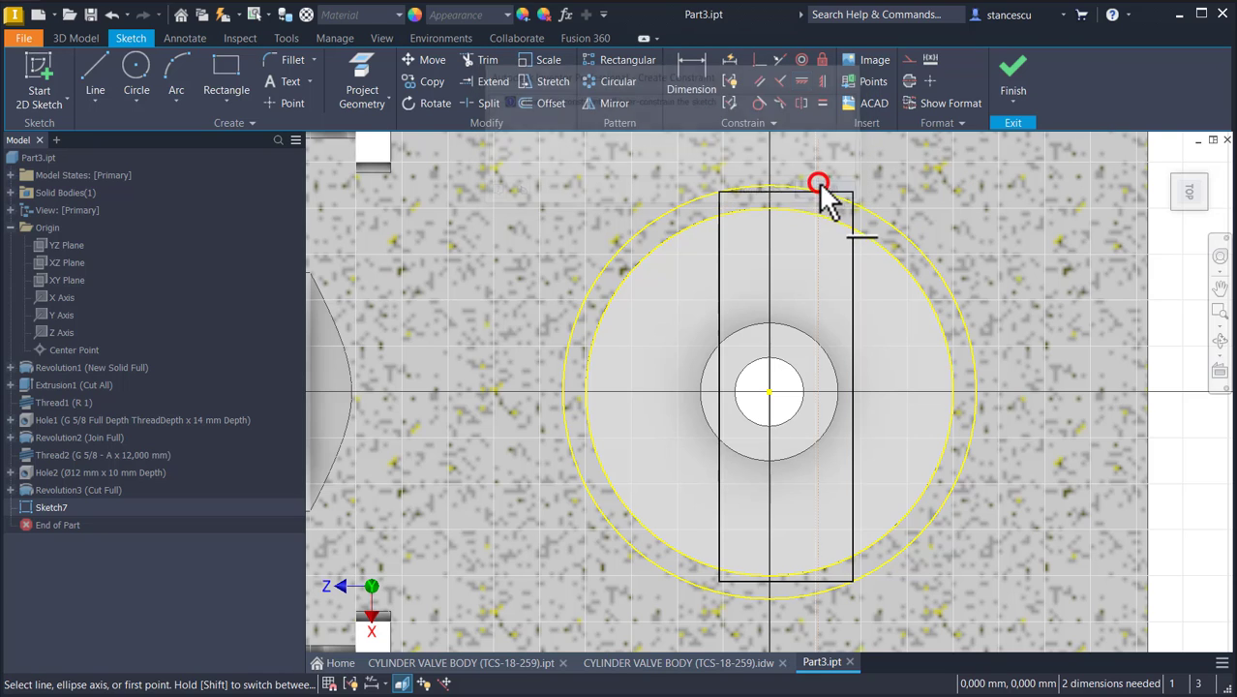
Step: Centre the rectangle on the bore by aligning the midpoint of its upper short side with the center point using the Horizontal constraint
click(801, 83)
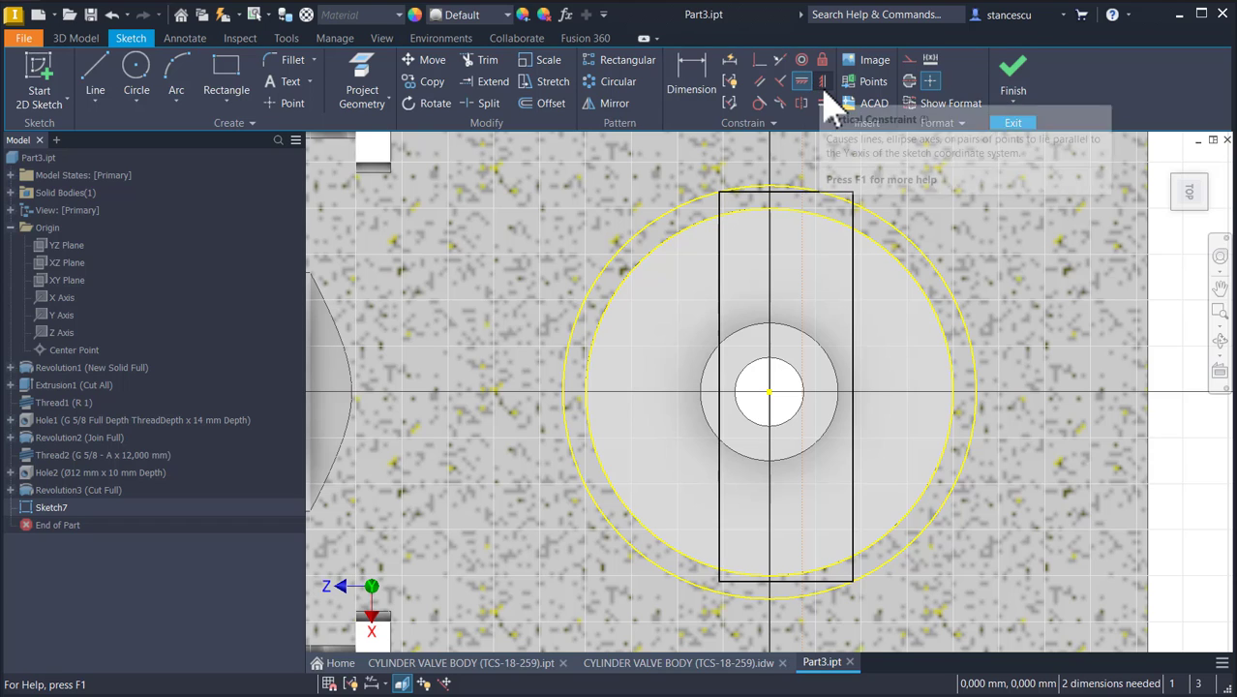
click(787, 191)
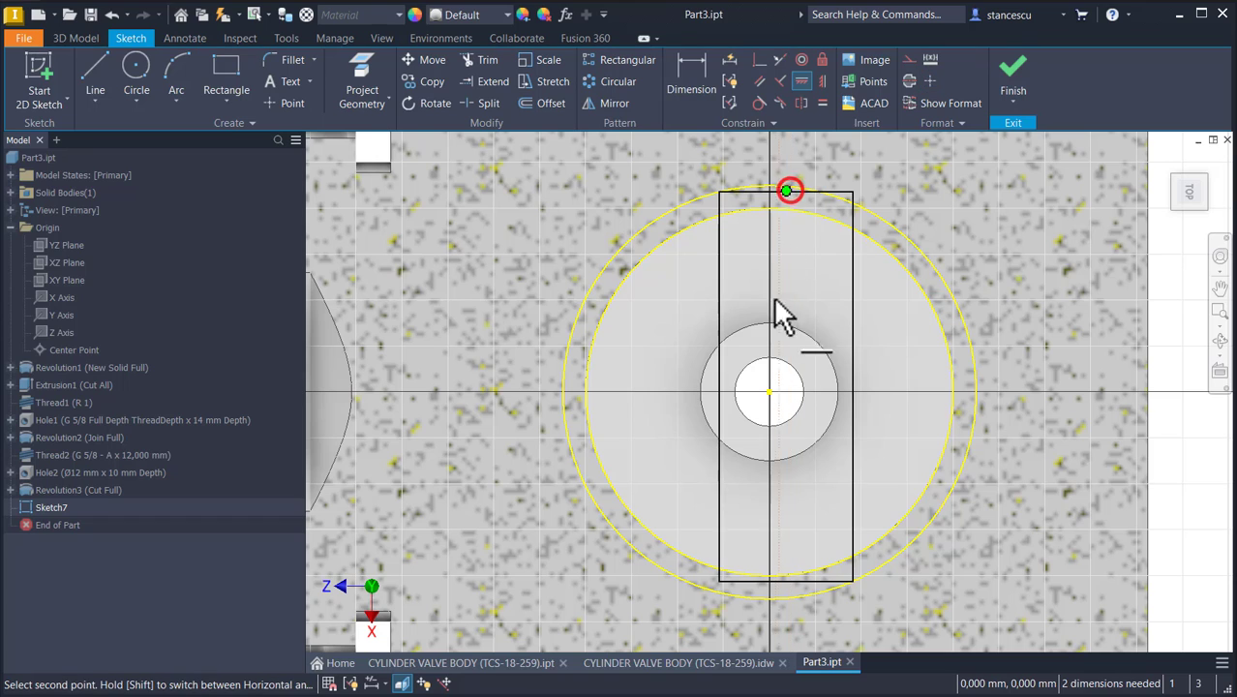
click(770, 391)
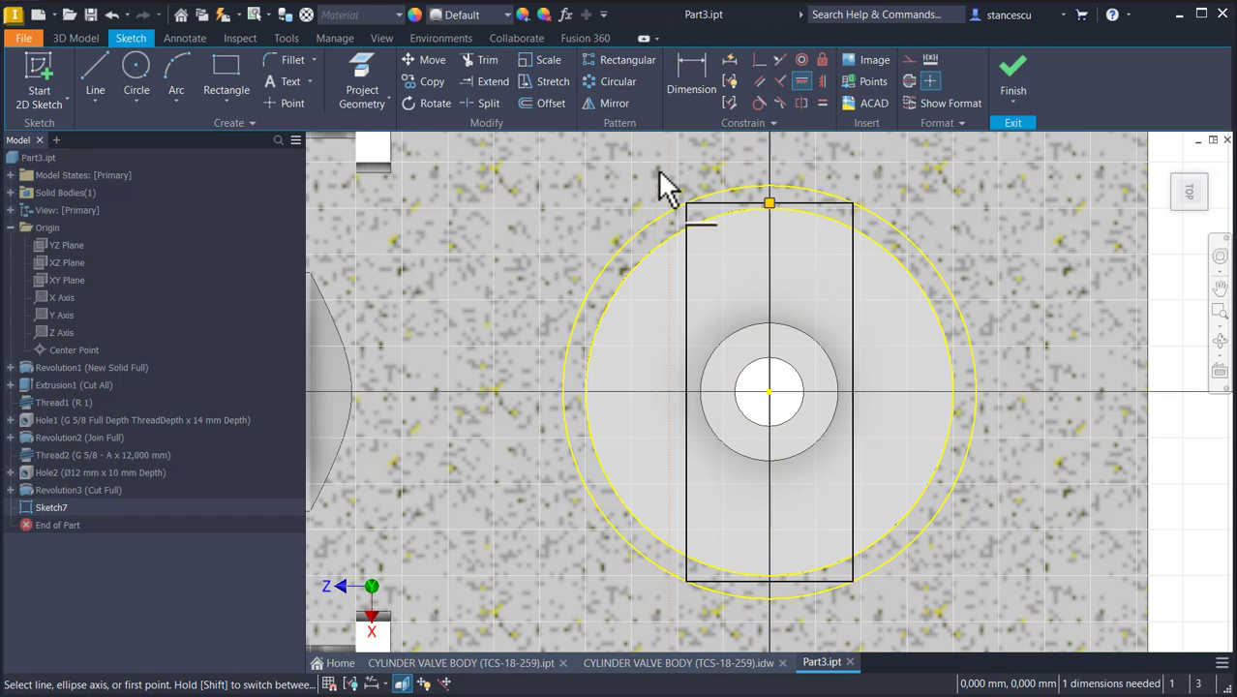
Step: Dimension the distance between the rectangle's two long sides as 4 mm
click(691, 77)
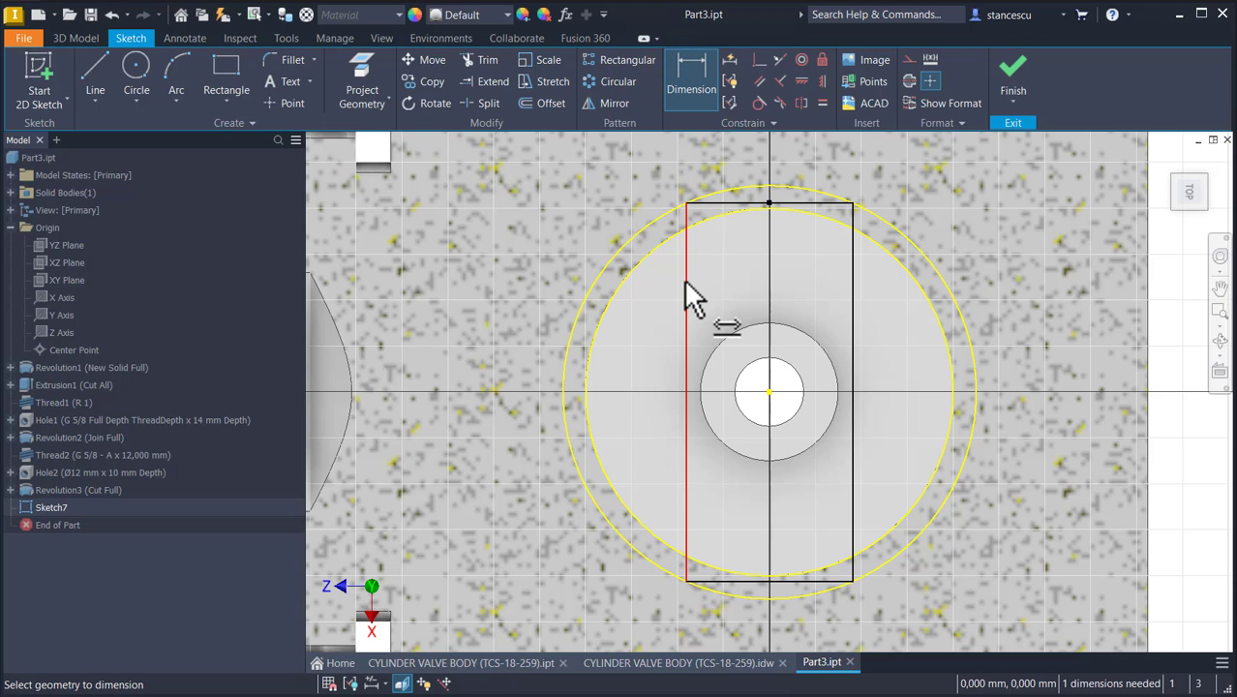
click(685, 283)
click(850, 308)
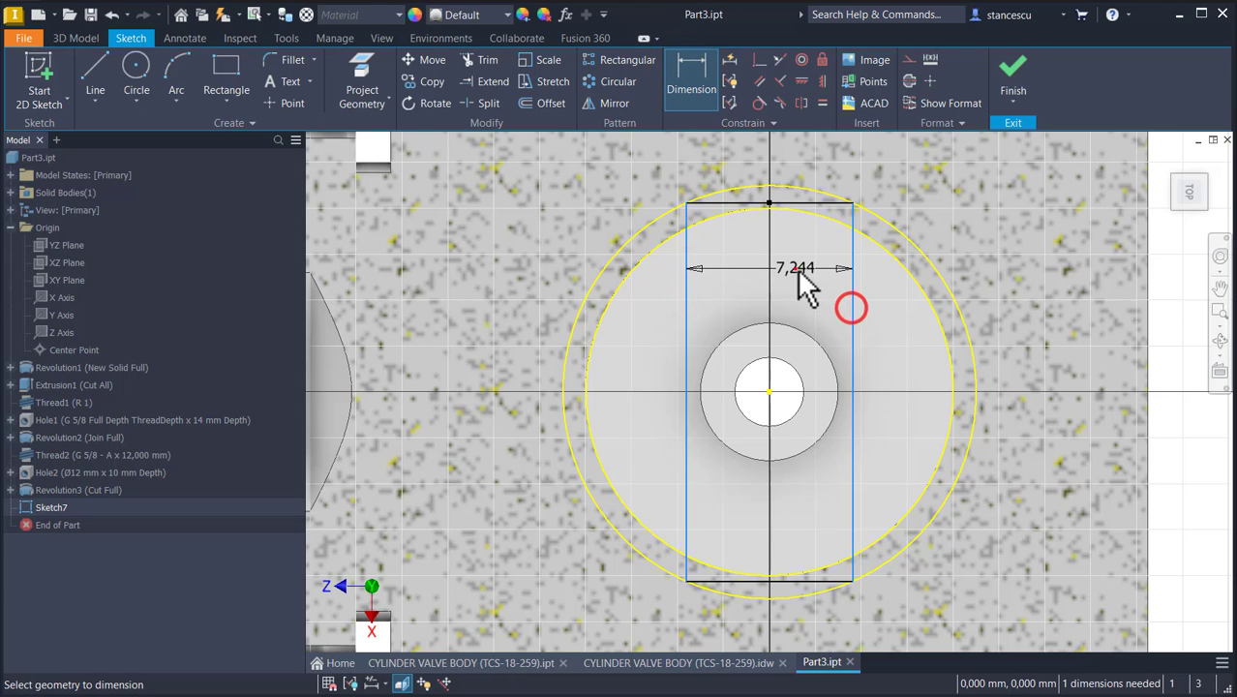
click(798, 270)
key(Return)
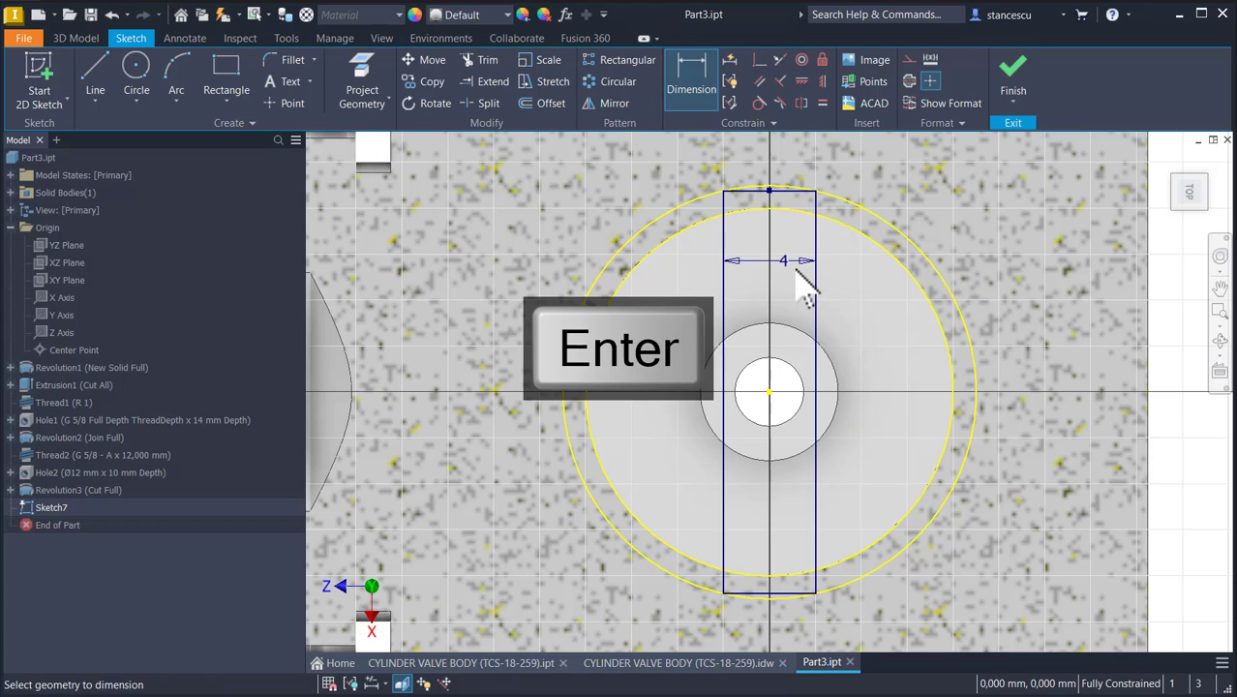
Step: Finish the sketch and cut the 4 mm wide rectangle with Extrude down to the lower face of the bore's inner ring
click(1006, 72)
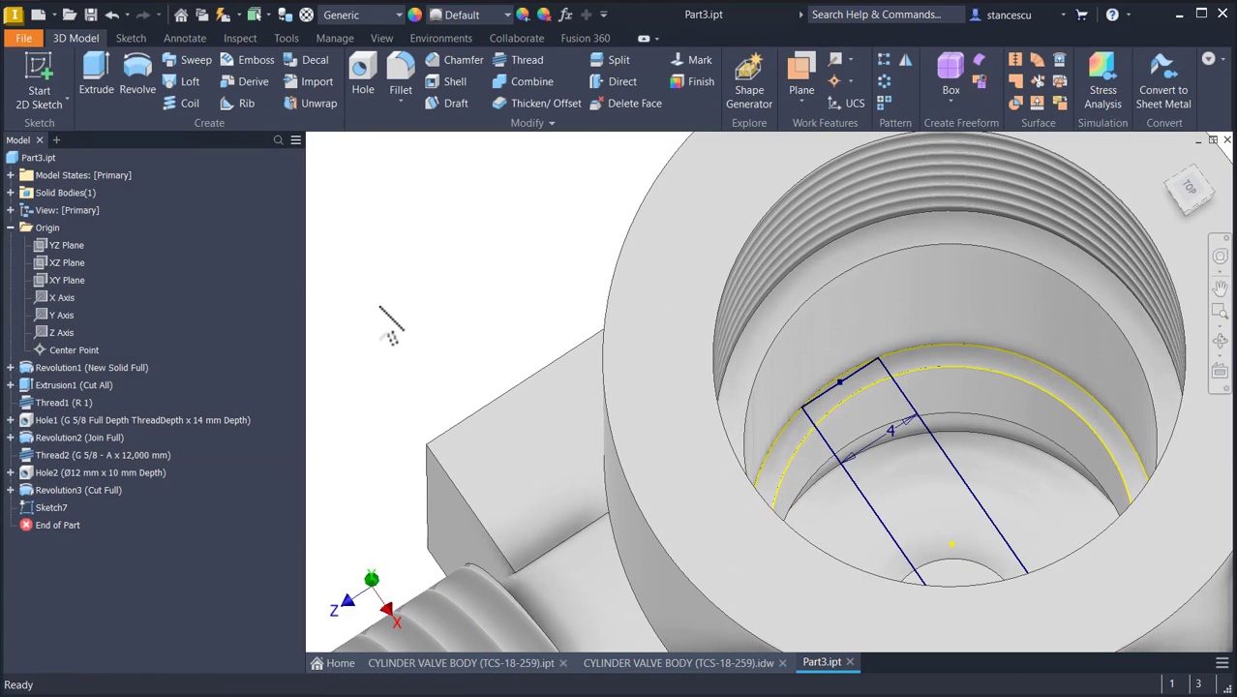
click(97, 82)
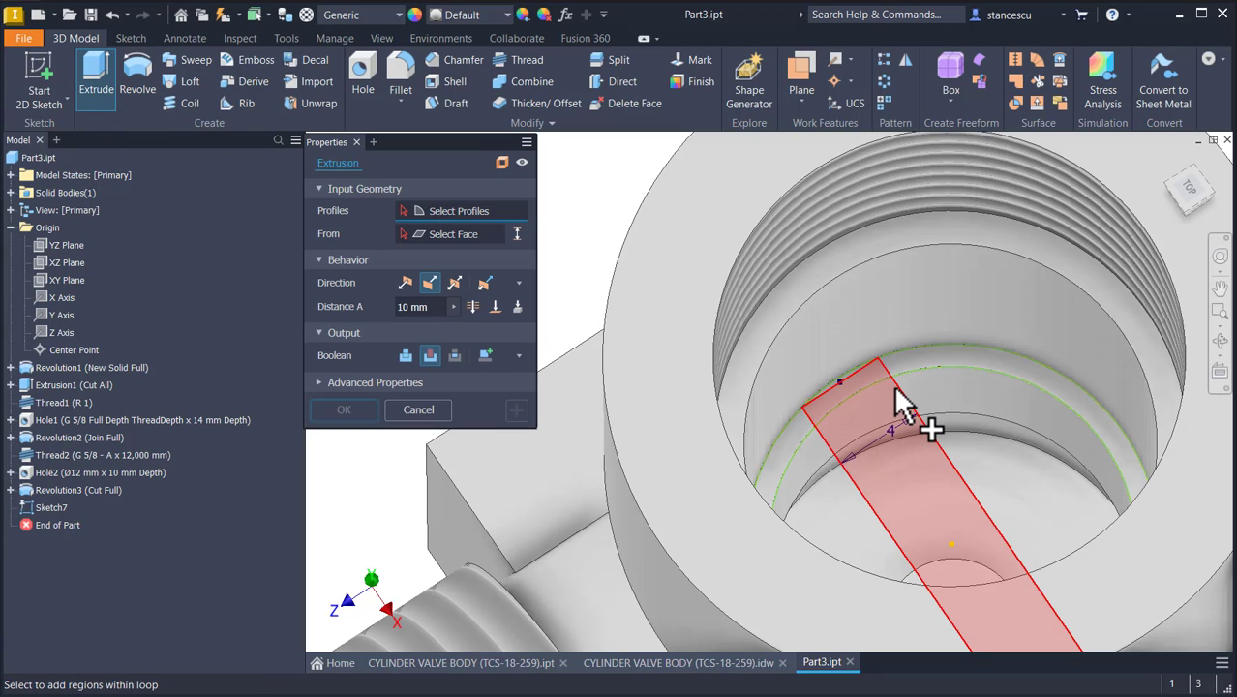
click(911, 428)
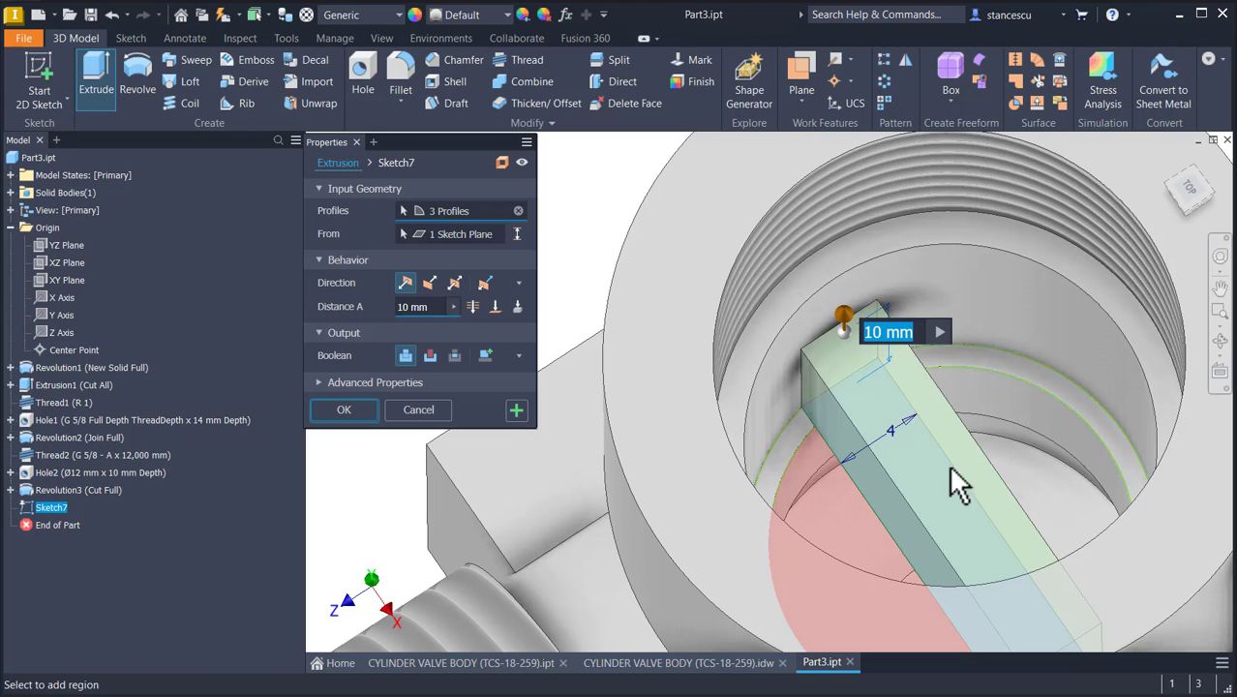
click(495, 307)
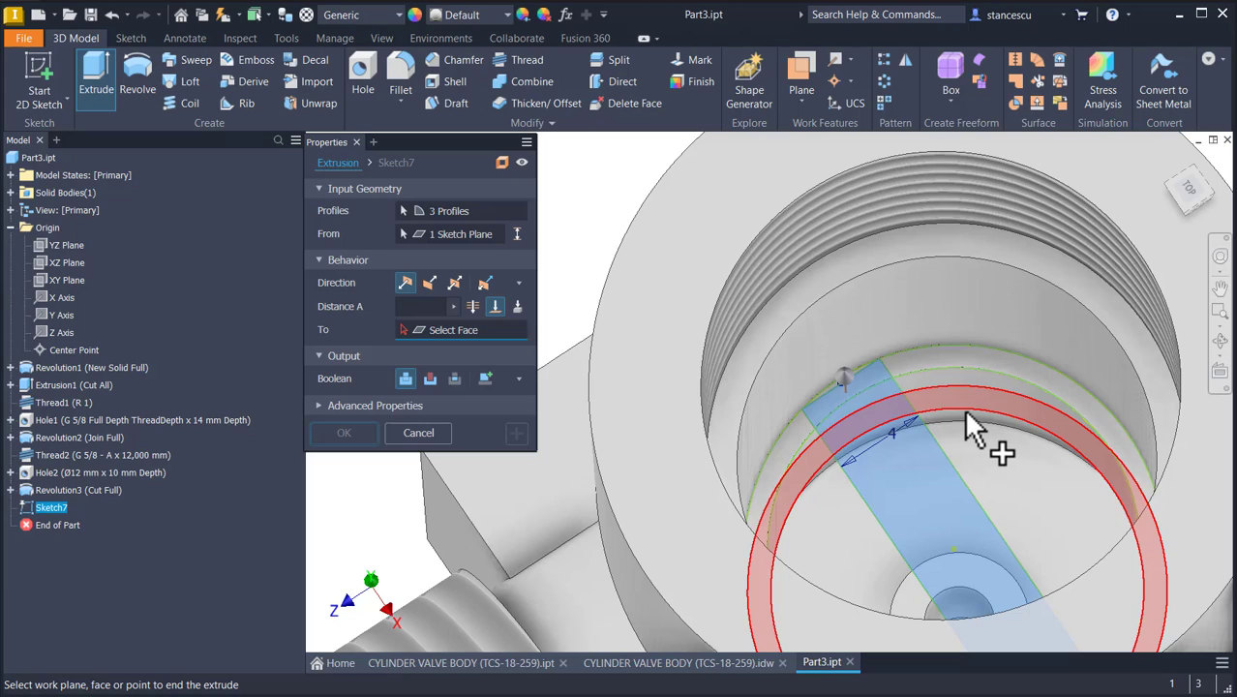
click(962, 408)
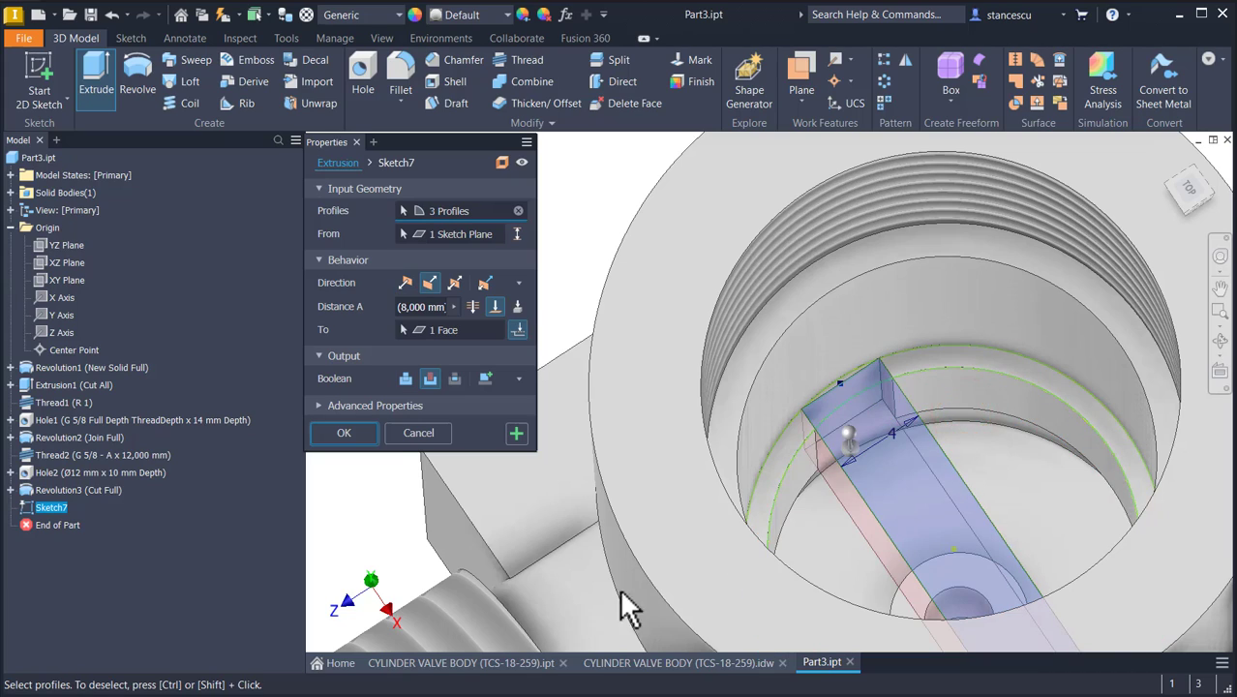
shift+middle_drag(627, 607, 926, 457)
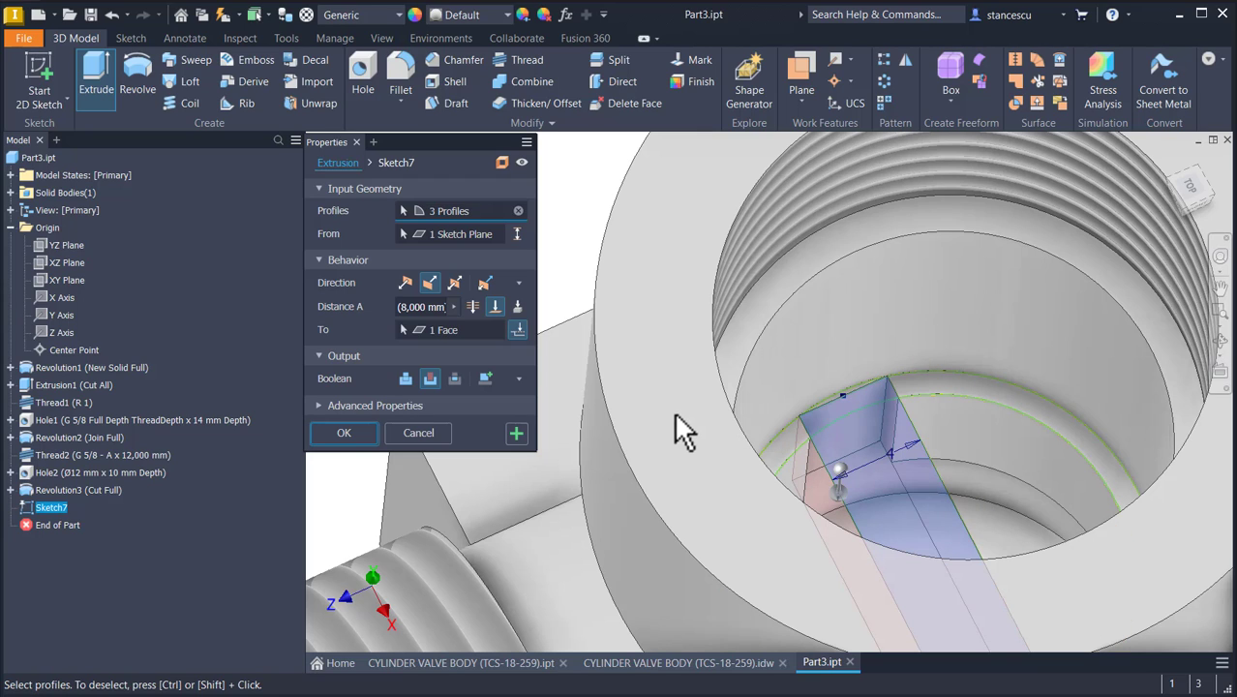
click(350, 435)
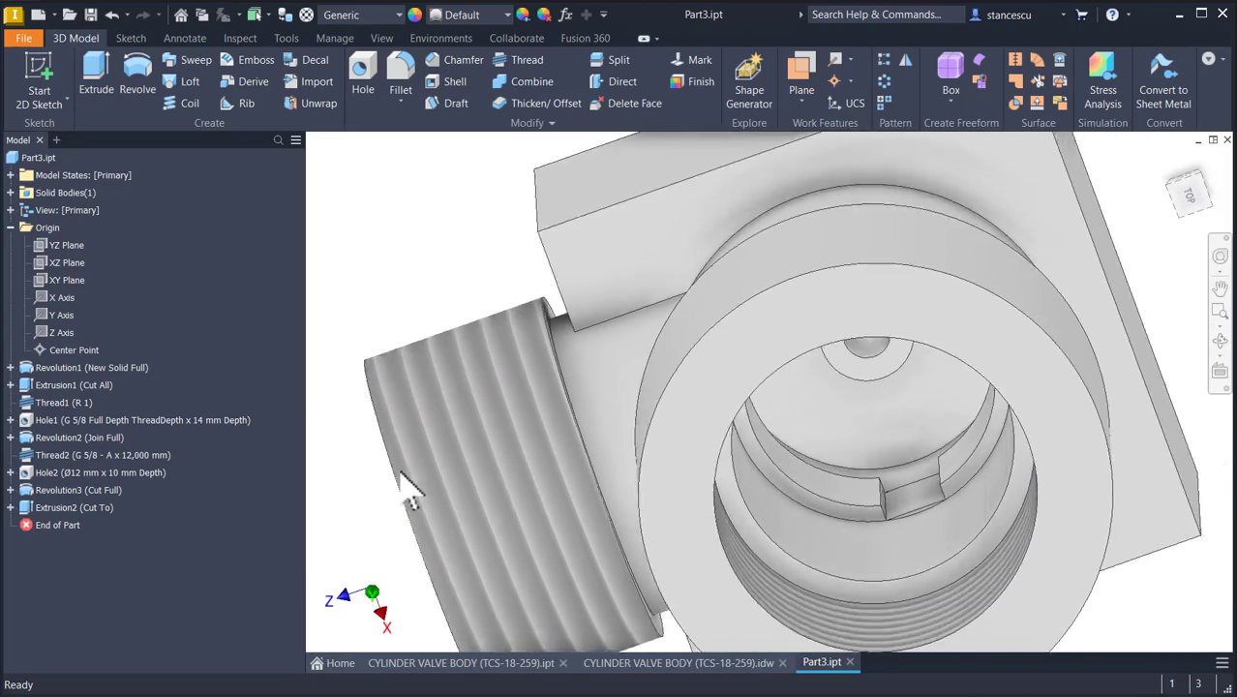
key(F6)
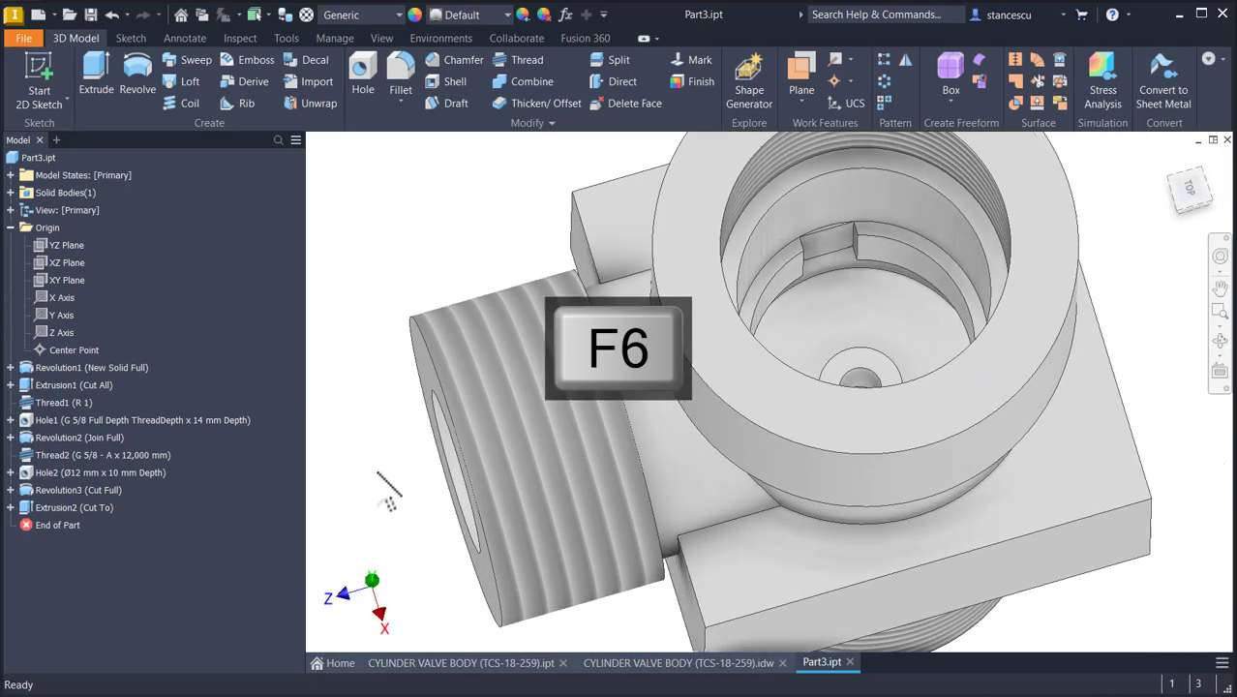
Step: Switch to the valve body drawing and examine the angled Ø3 passage dimensions in section A-A
click(608, 666)
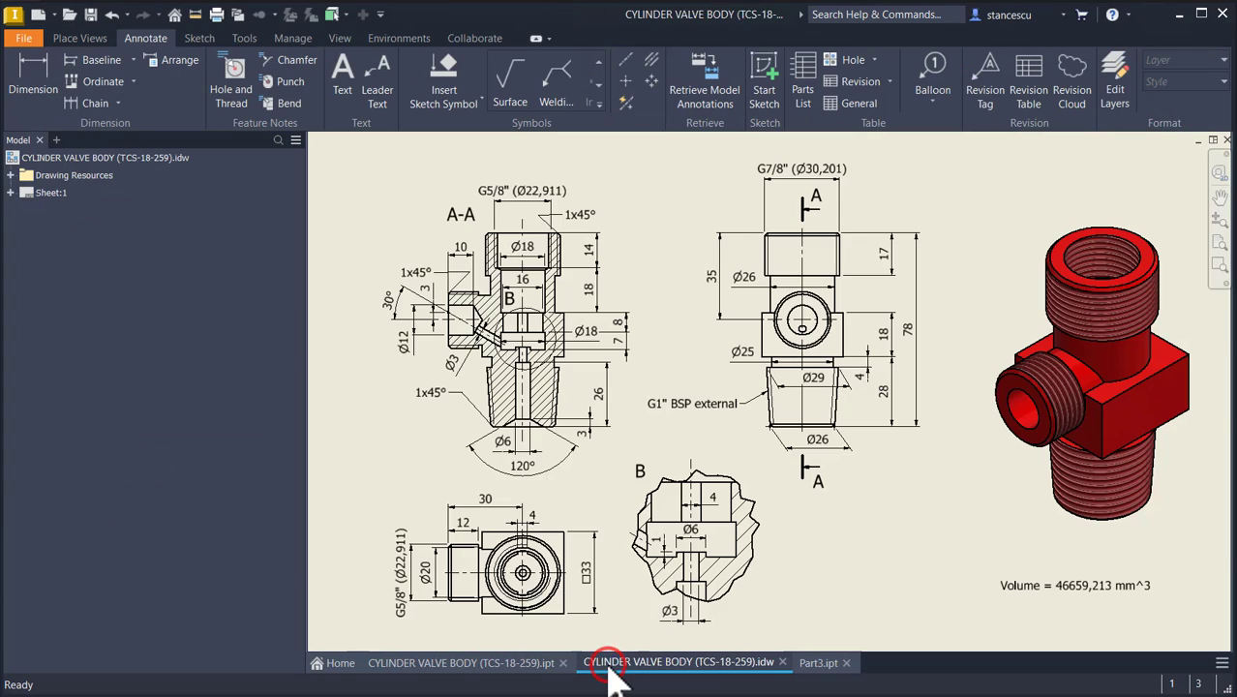
scroll(475, 329, down, 5)
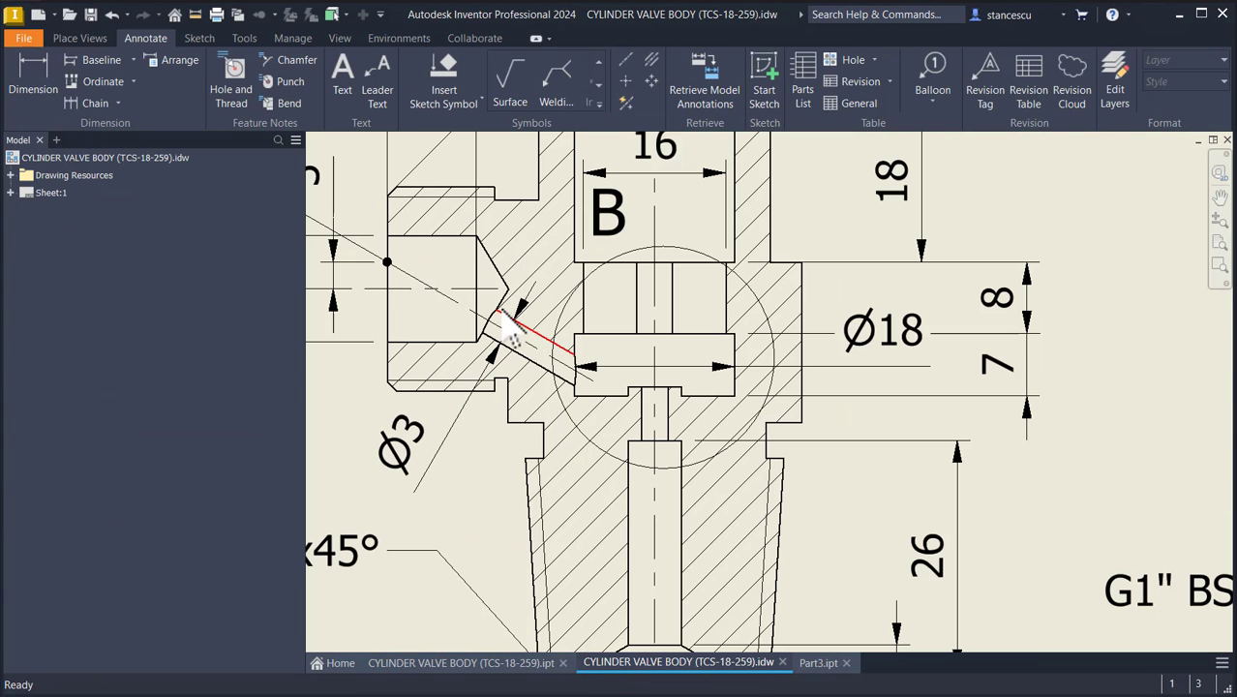
scroll(530, 397, up, 2)
middle_drag(446, 399, 505, 416)
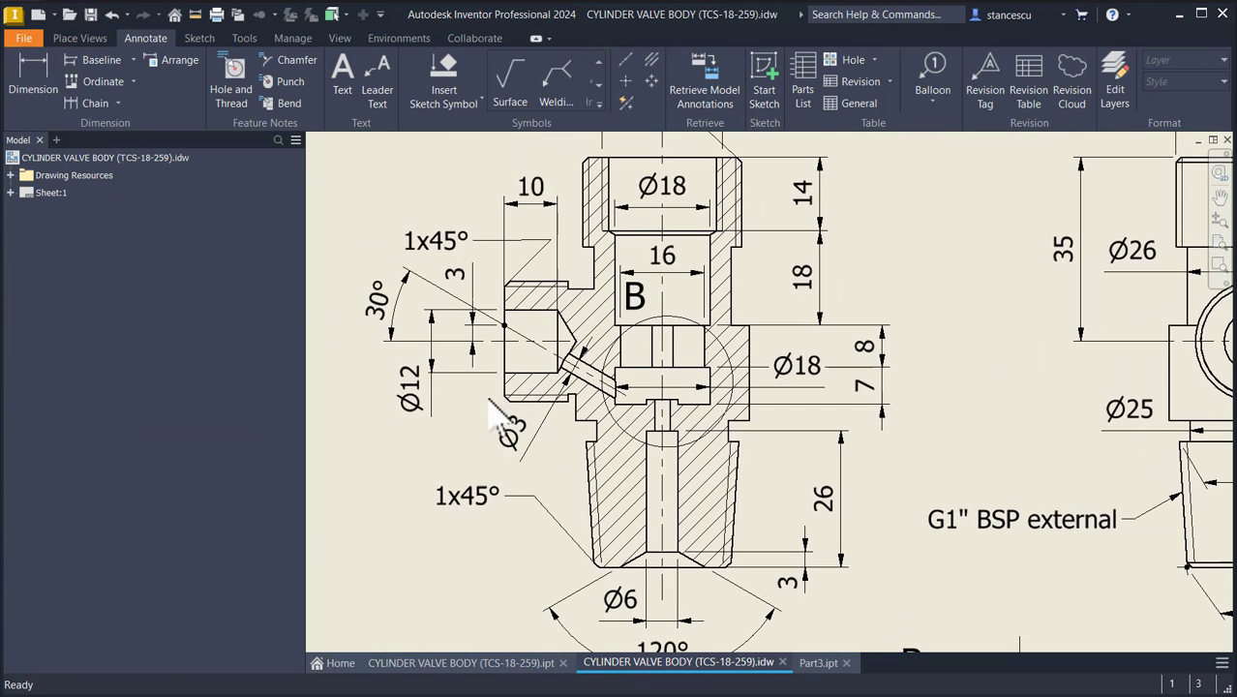
click(504, 334)
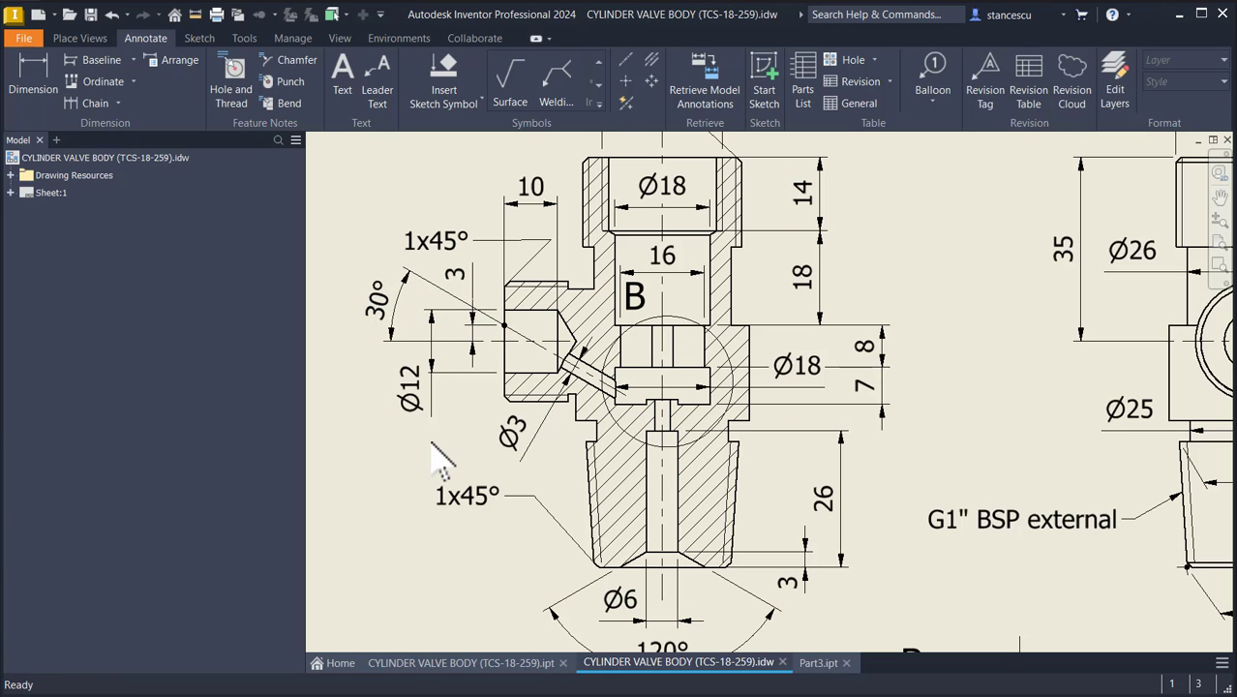
Step: Return to the part and start a sketch on the YZ plane with the graphics sliced, framing the side hole and bore
click(816, 664)
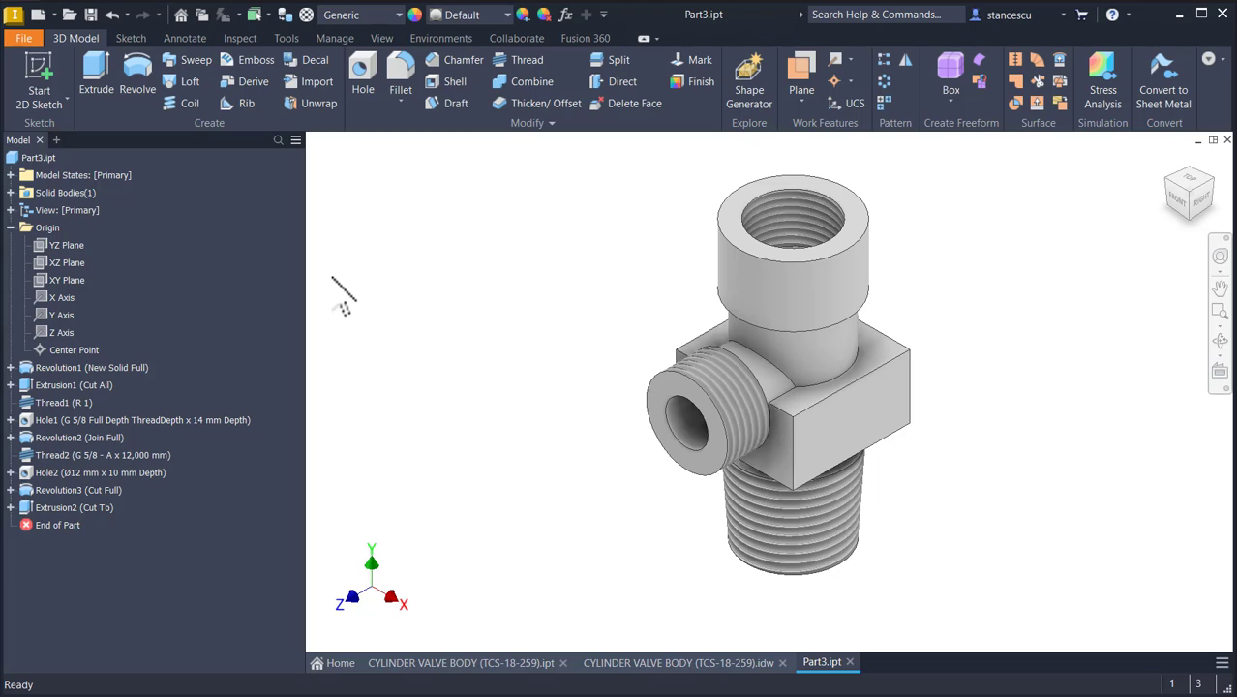
click(55, 253)
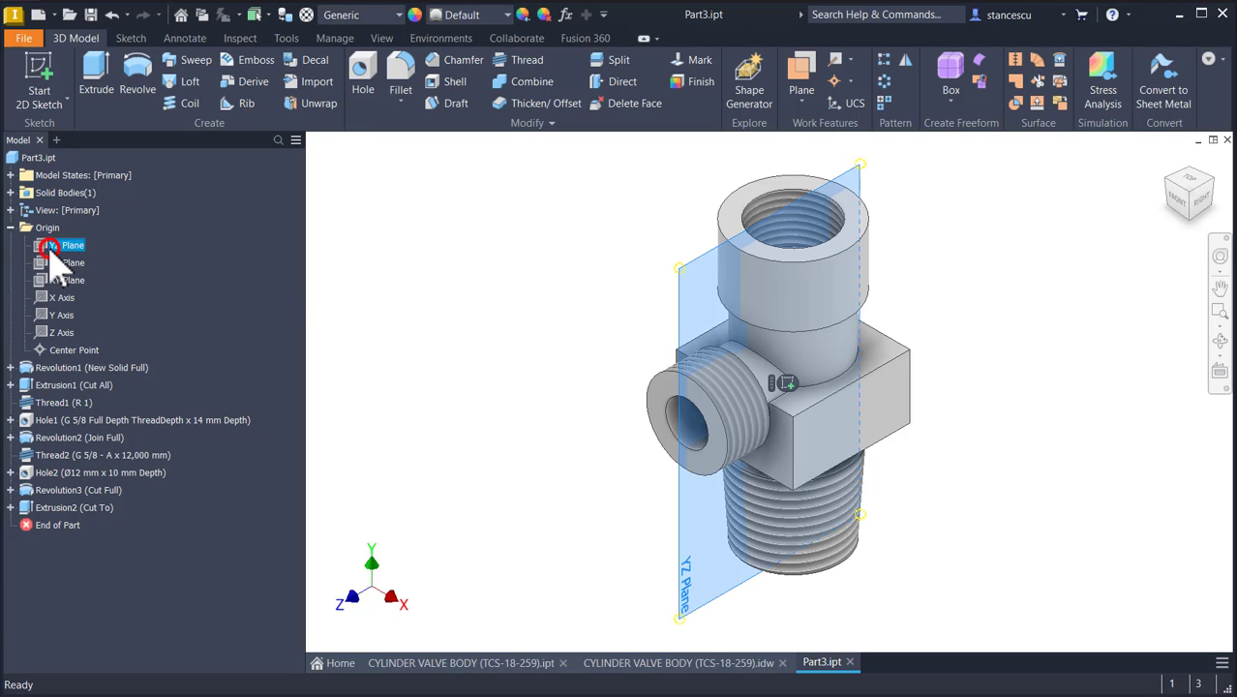
click(784, 378)
key(F7)
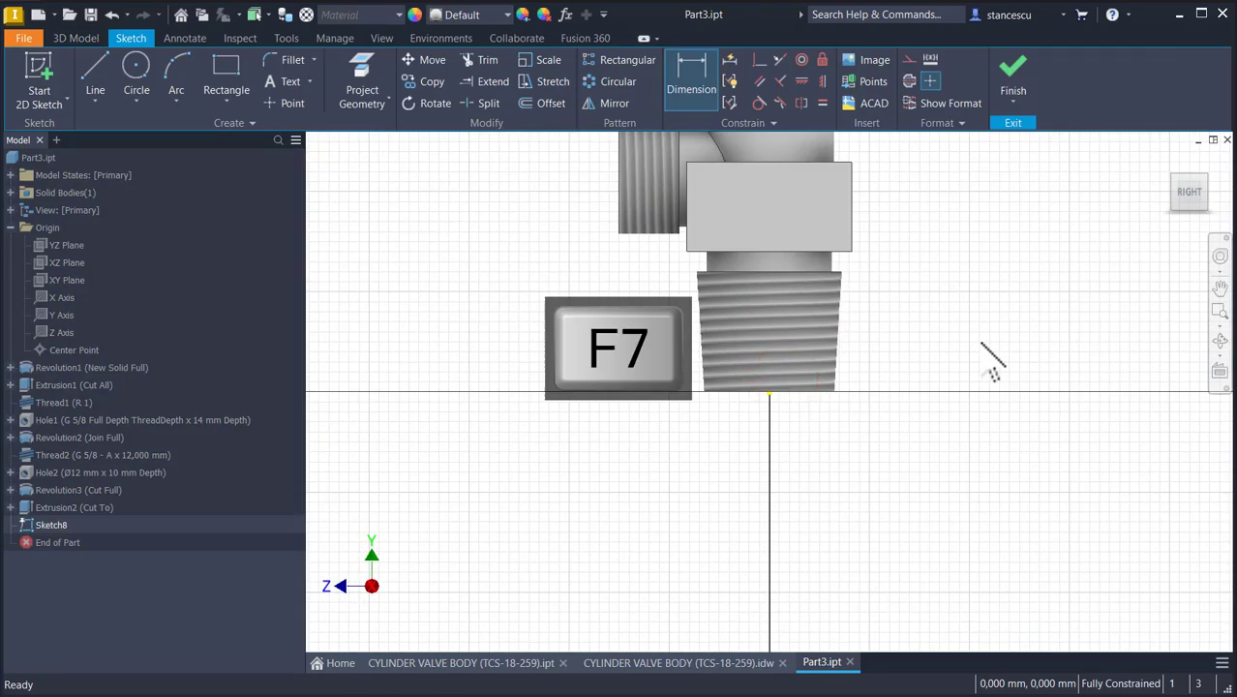
key(Num_Lock)
scroll(589, 414, up, 1)
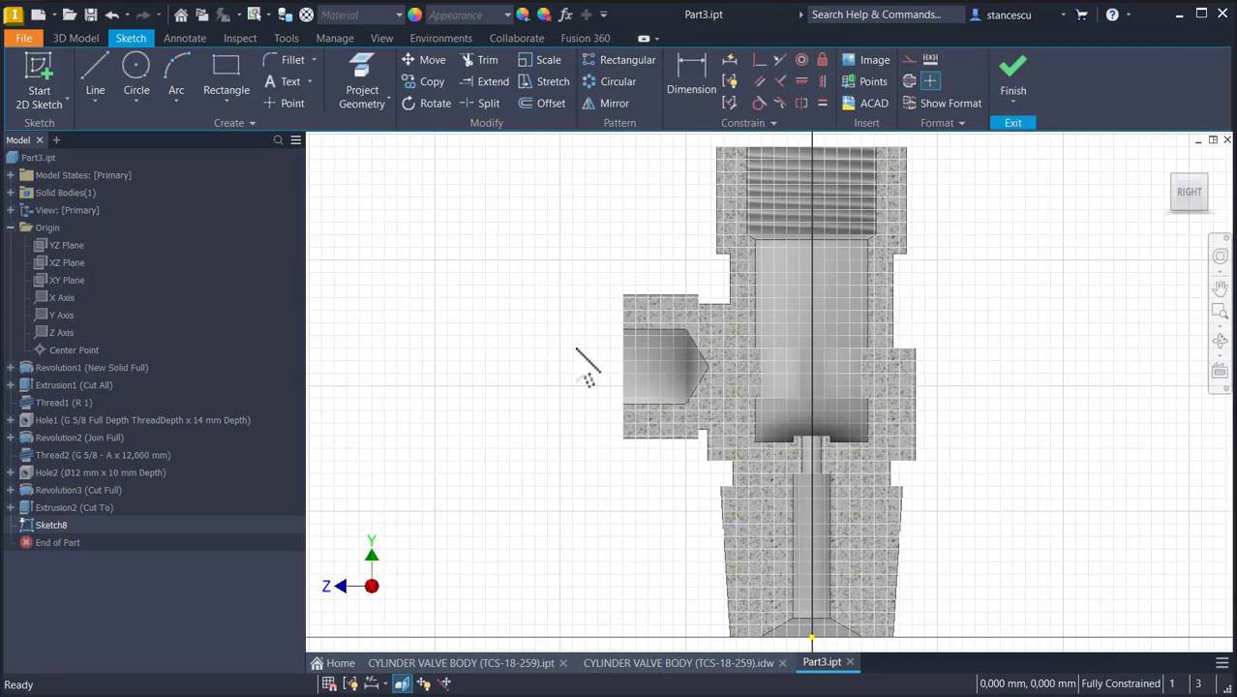
scroll(587, 368, up, 3)
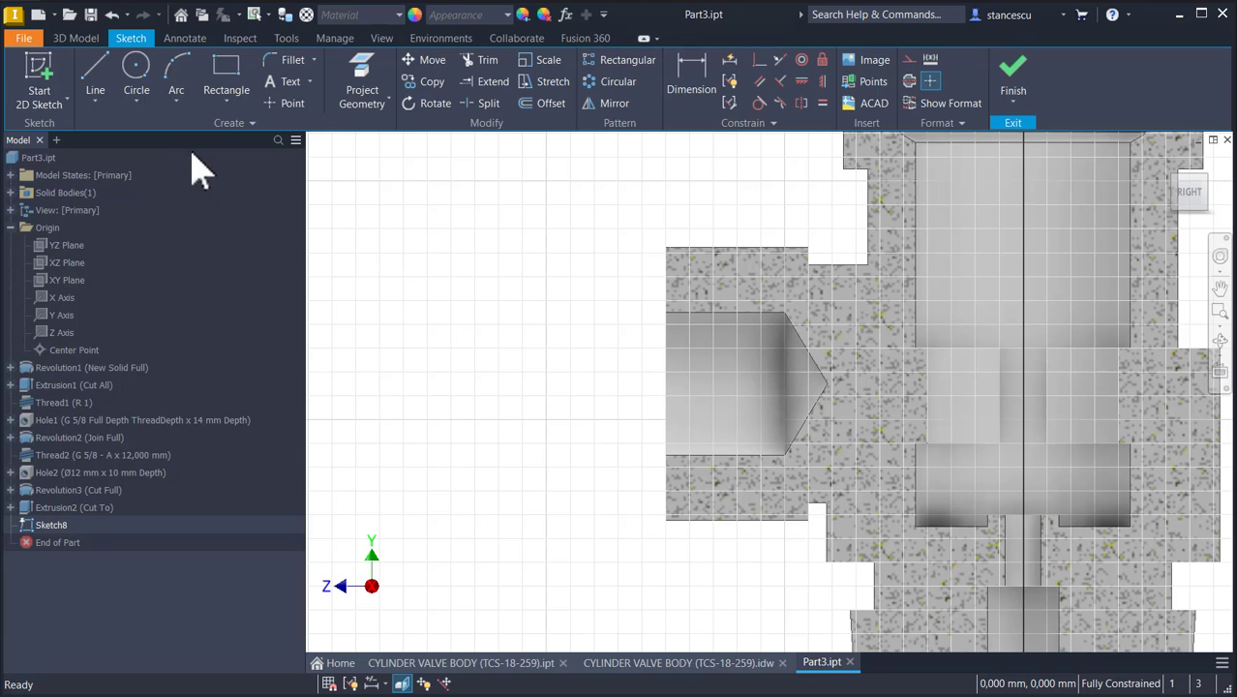
Step: Sketch a line along the lower edge of the side hole's conical end, then a horizontal line from the cone tip to the hole's mouth
click(95, 77)
click(785, 454)
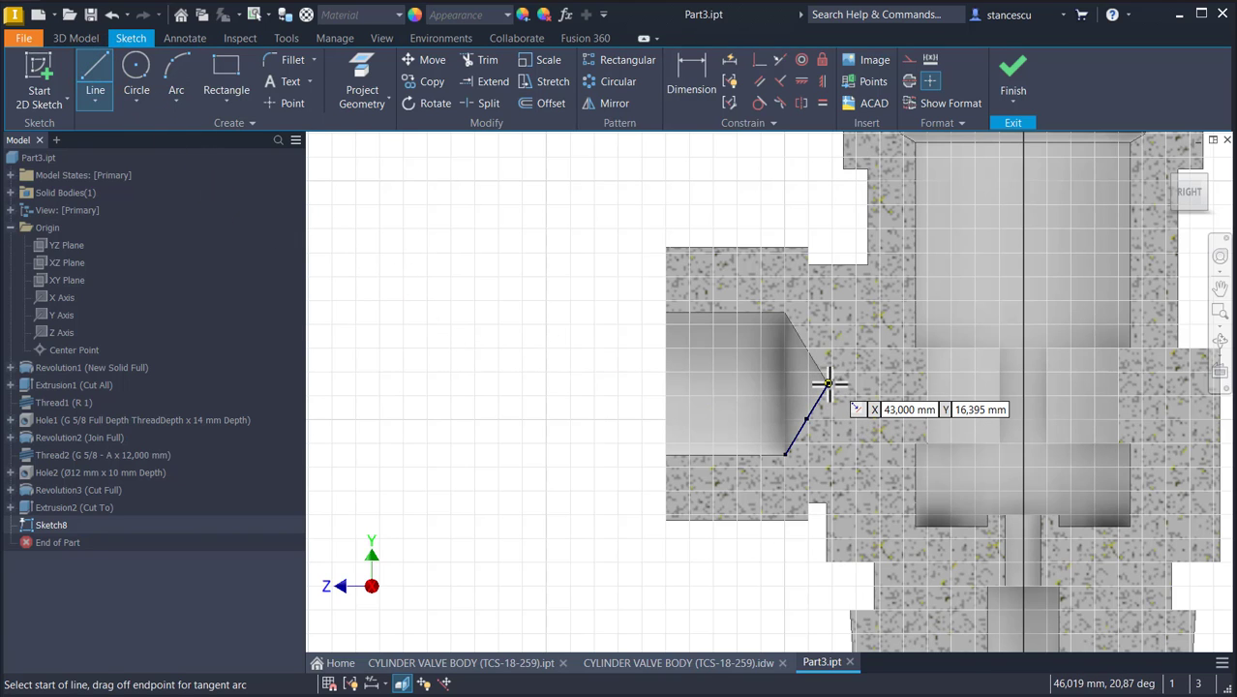
click(826, 383)
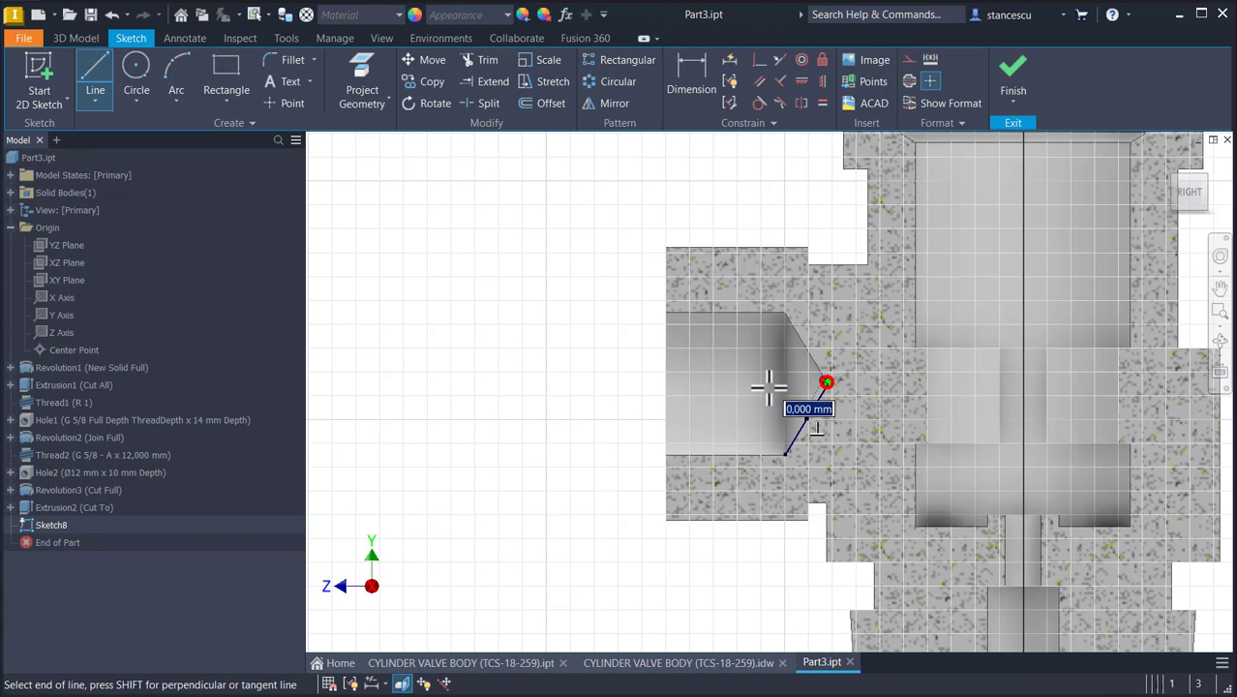
click(665, 387)
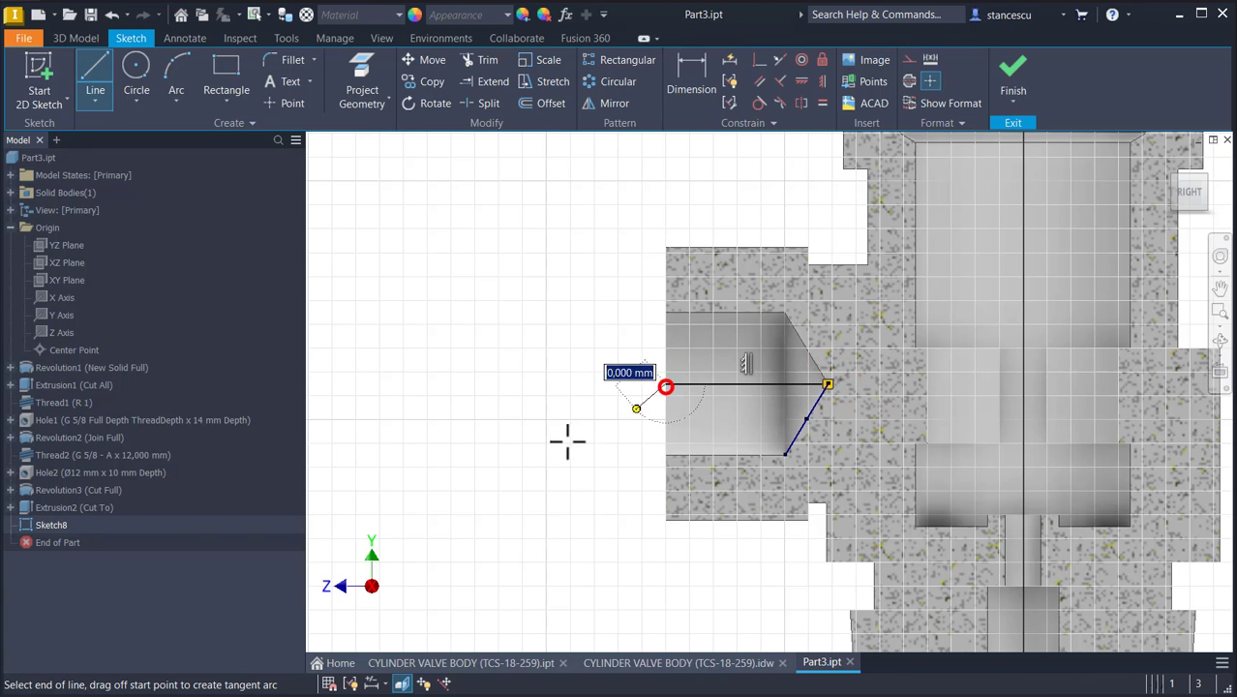
key(Escape)
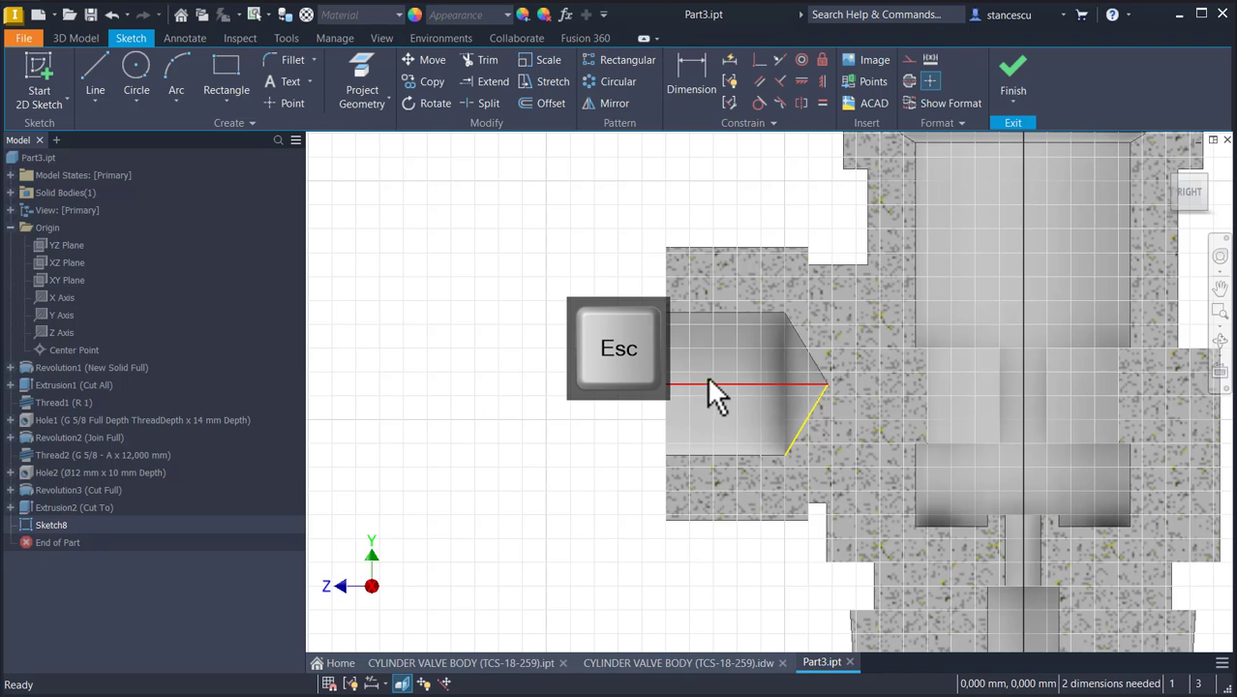
Step: Convert the horizontal line and the slanted cone-edge line to construction geometry
click(721, 380)
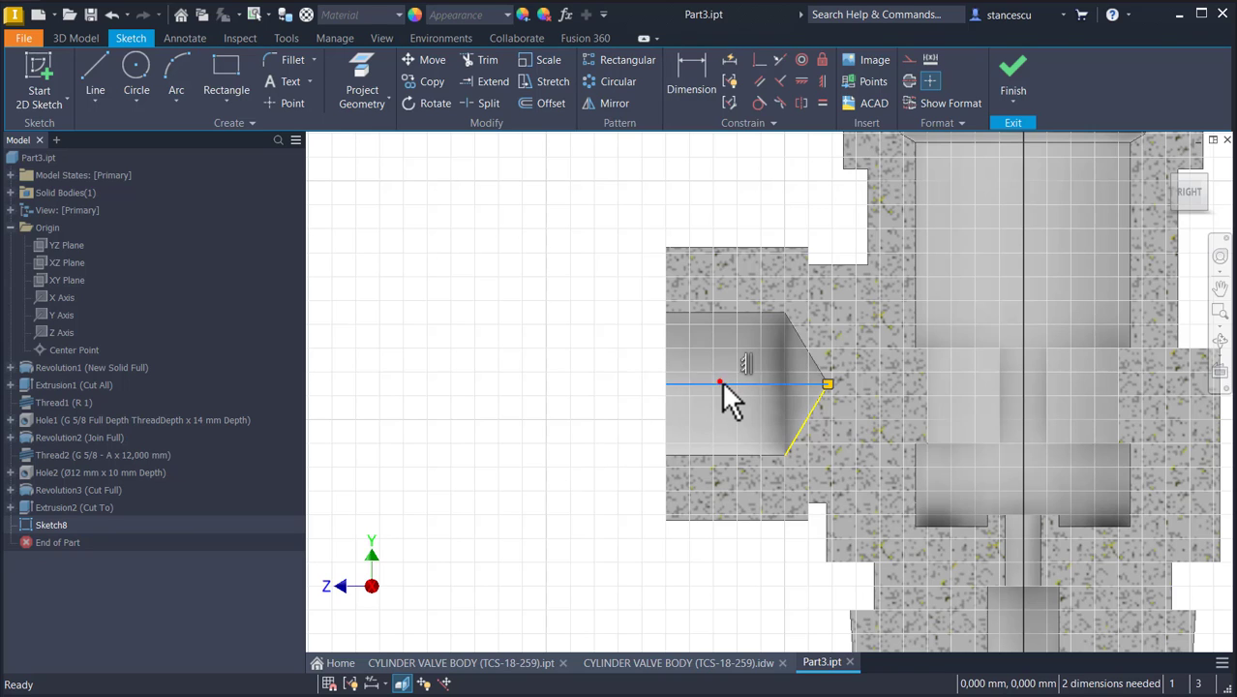
click(911, 59)
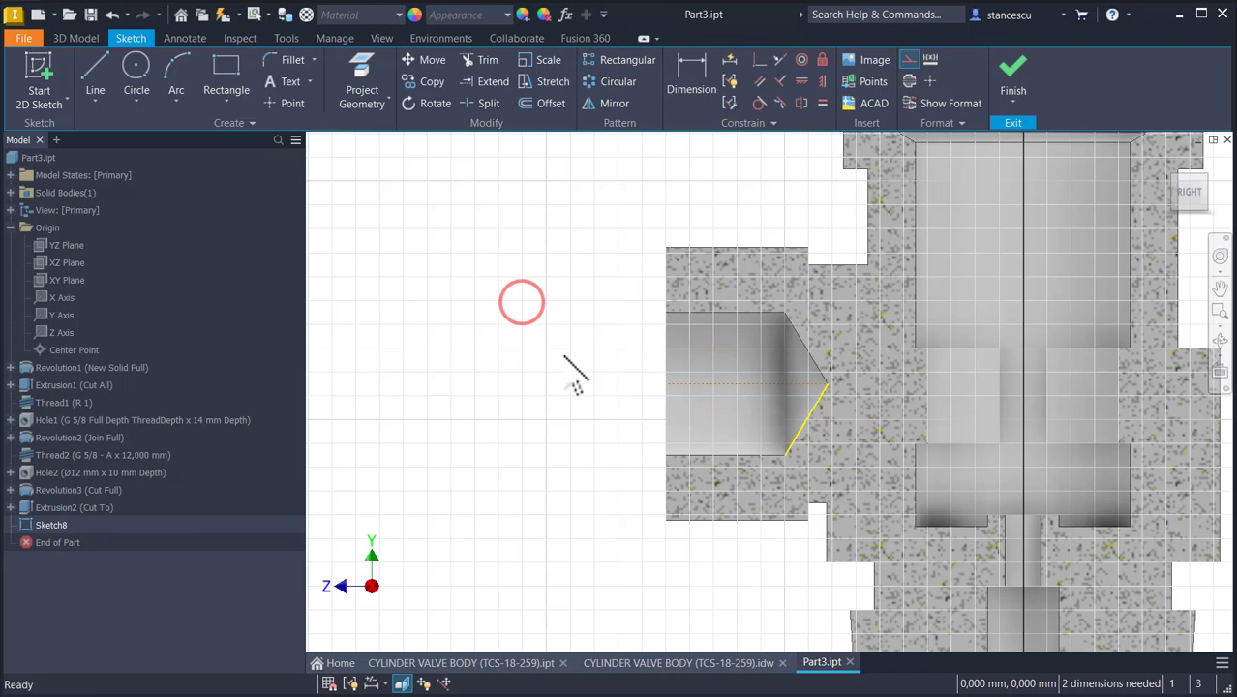
click(800, 424)
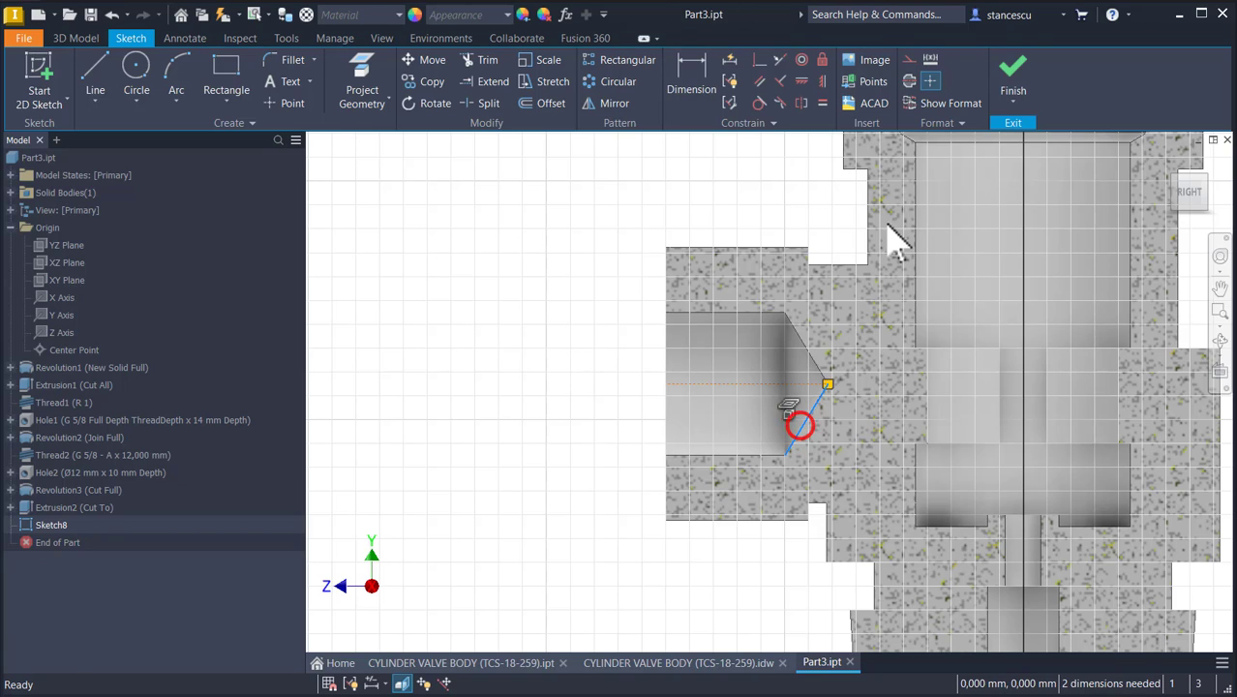
click(909, 60)
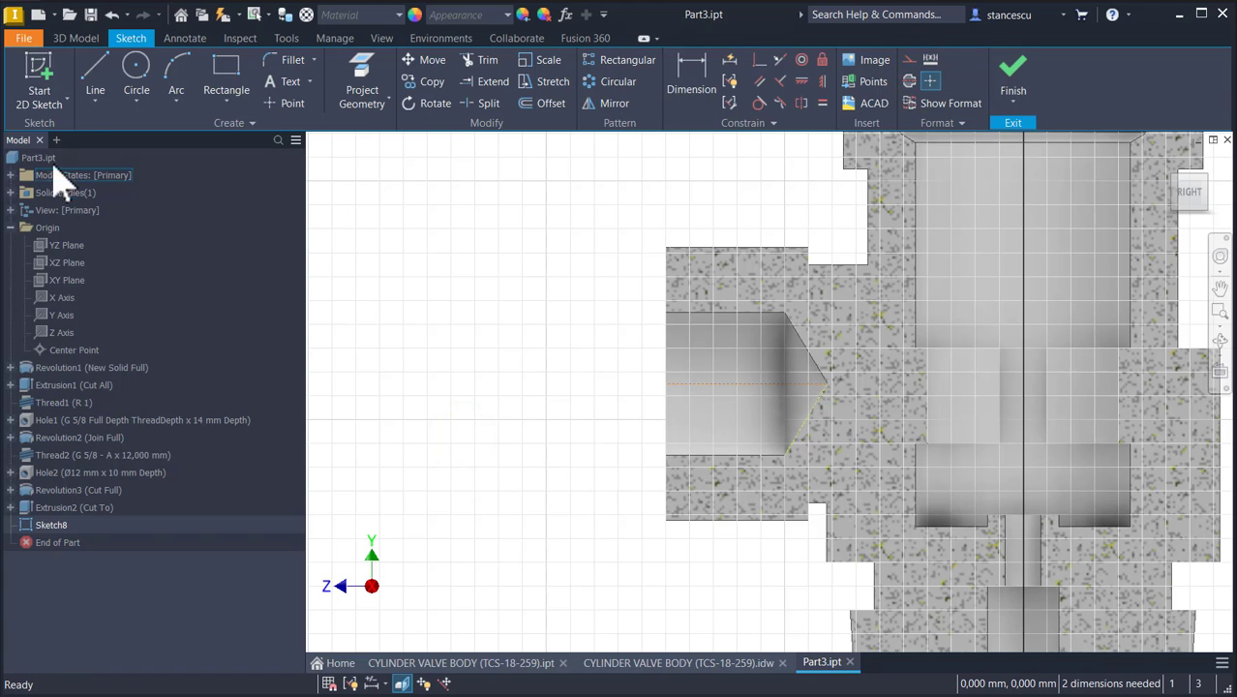
click(97, 78)
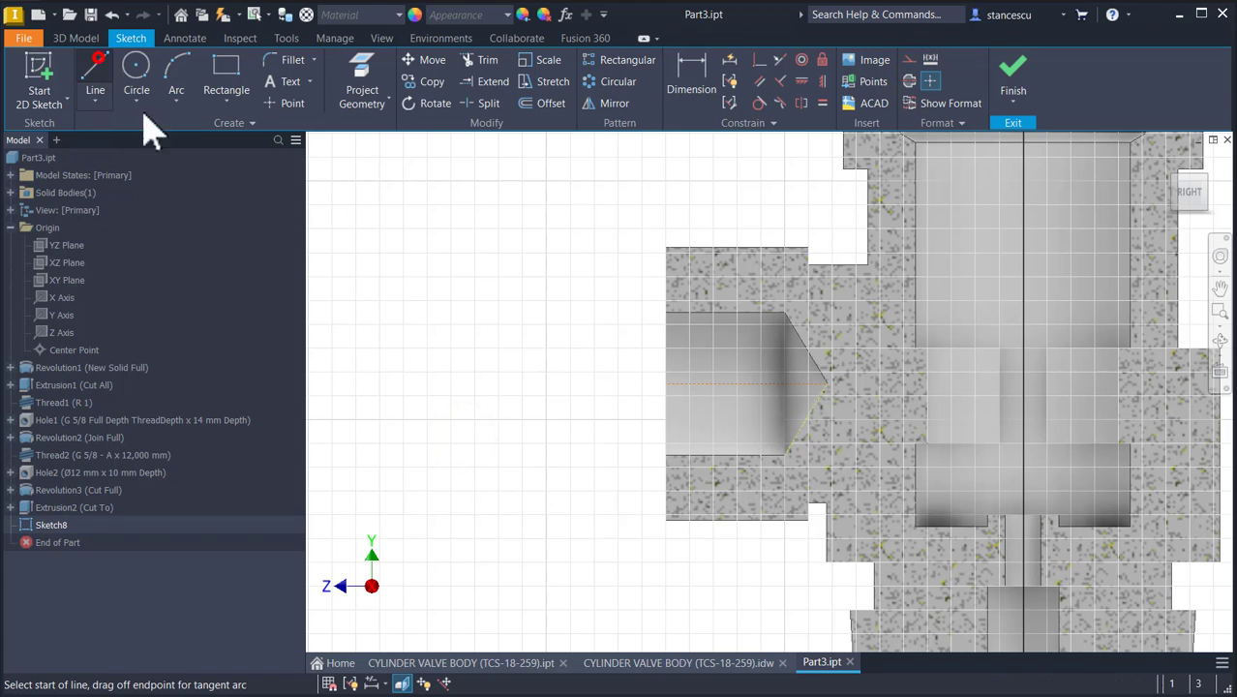
click(634, 322)
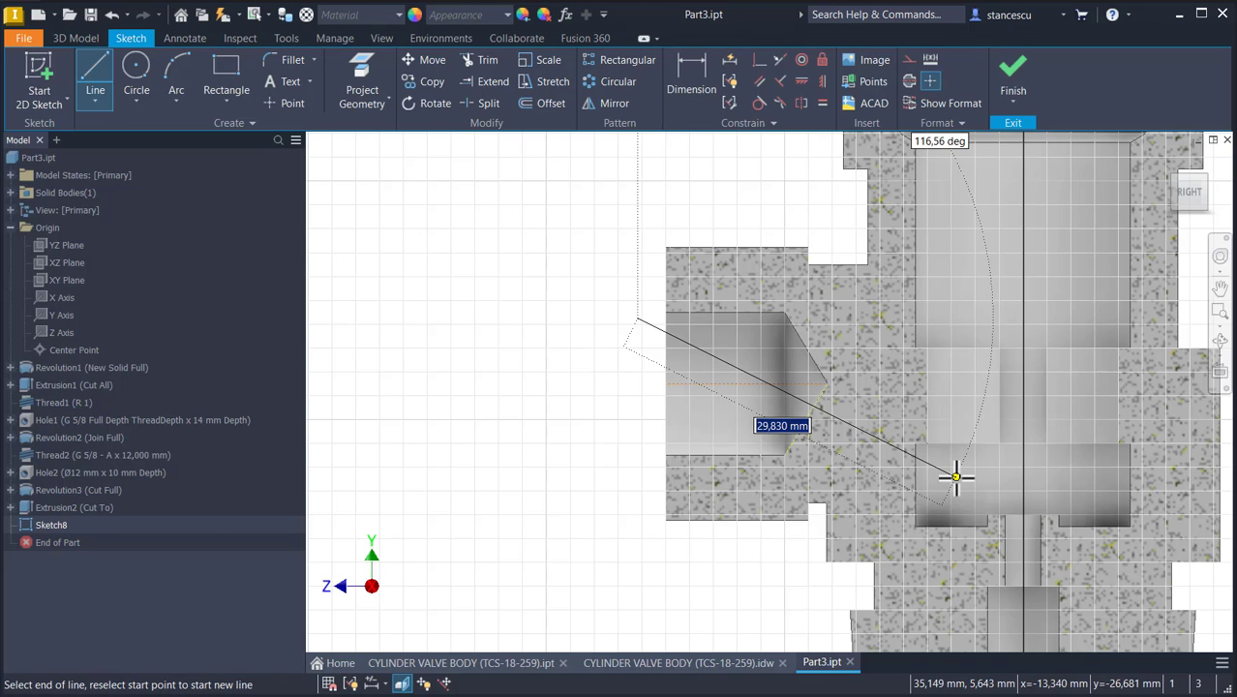
key(Escape)
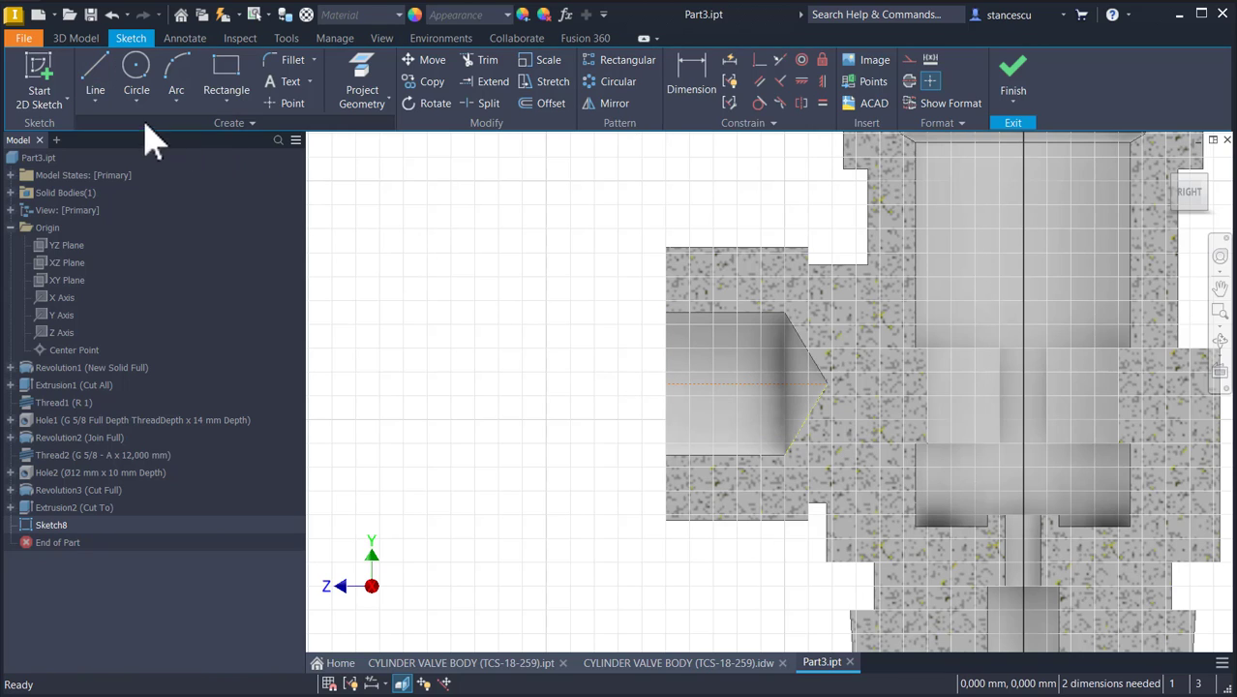
Step: Sketch a narrow three-point rectangle slanting down from just outside the side hole's mouth into the lower recess of the main bore
click(228, 107)
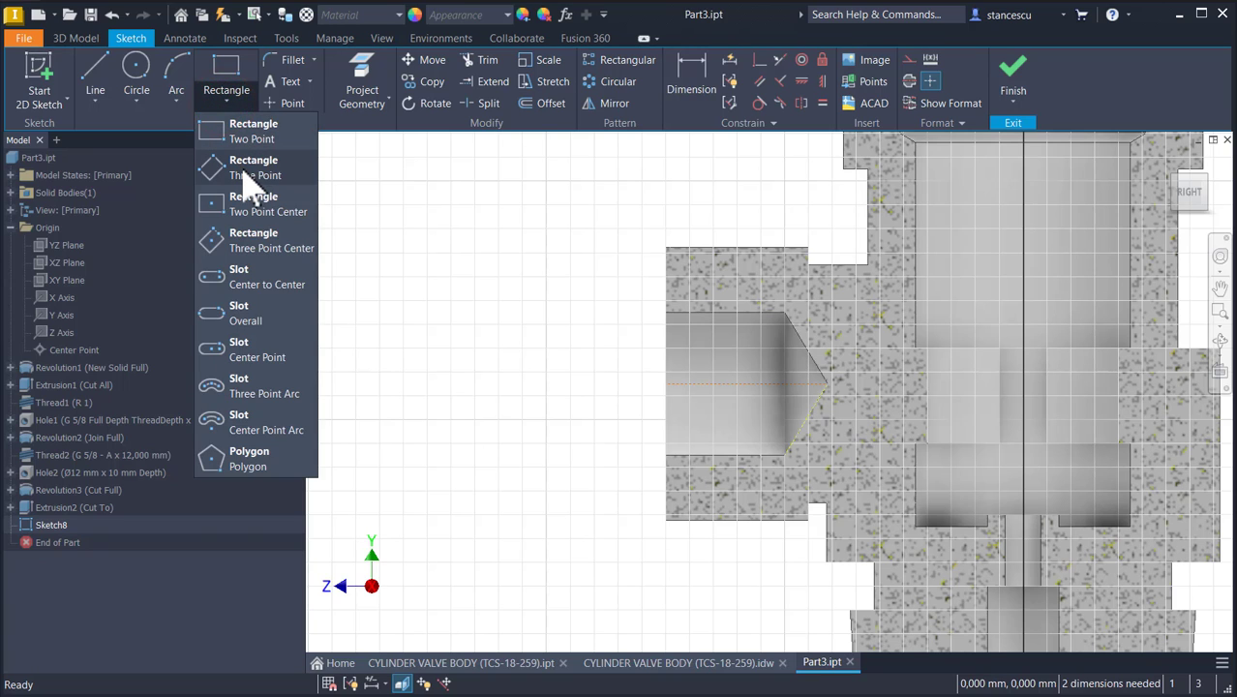
click(253, 171)
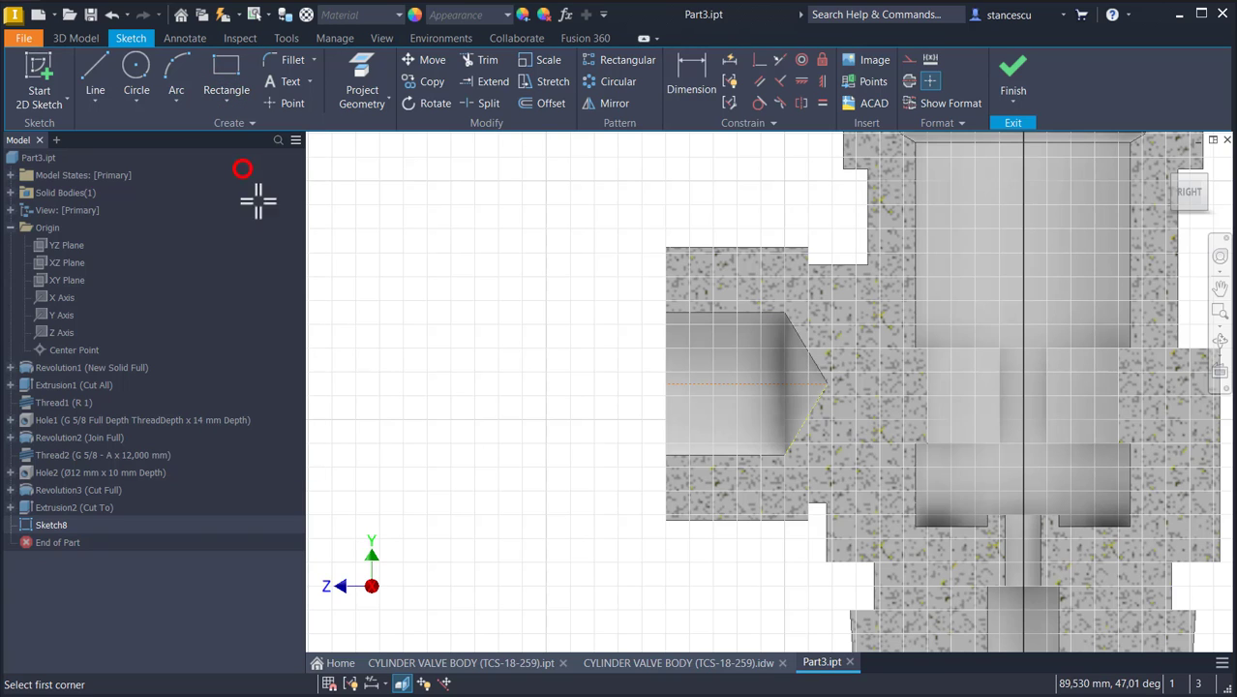
click(630, 321)
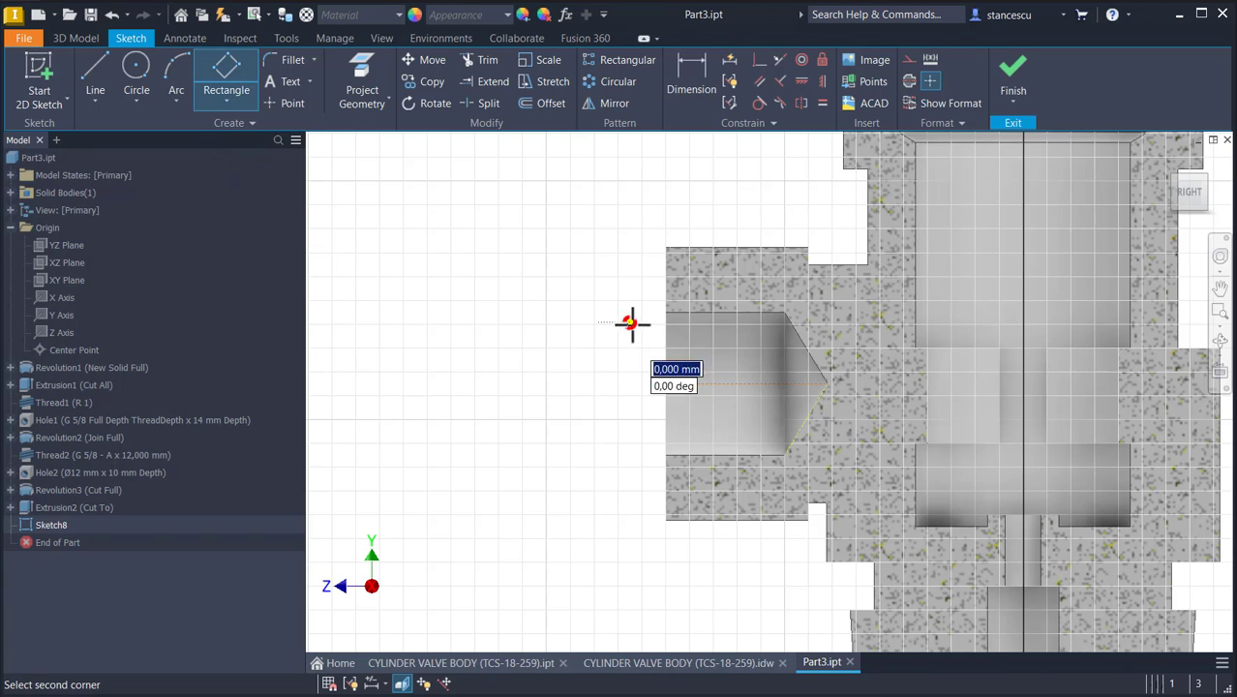
click(935, 476)
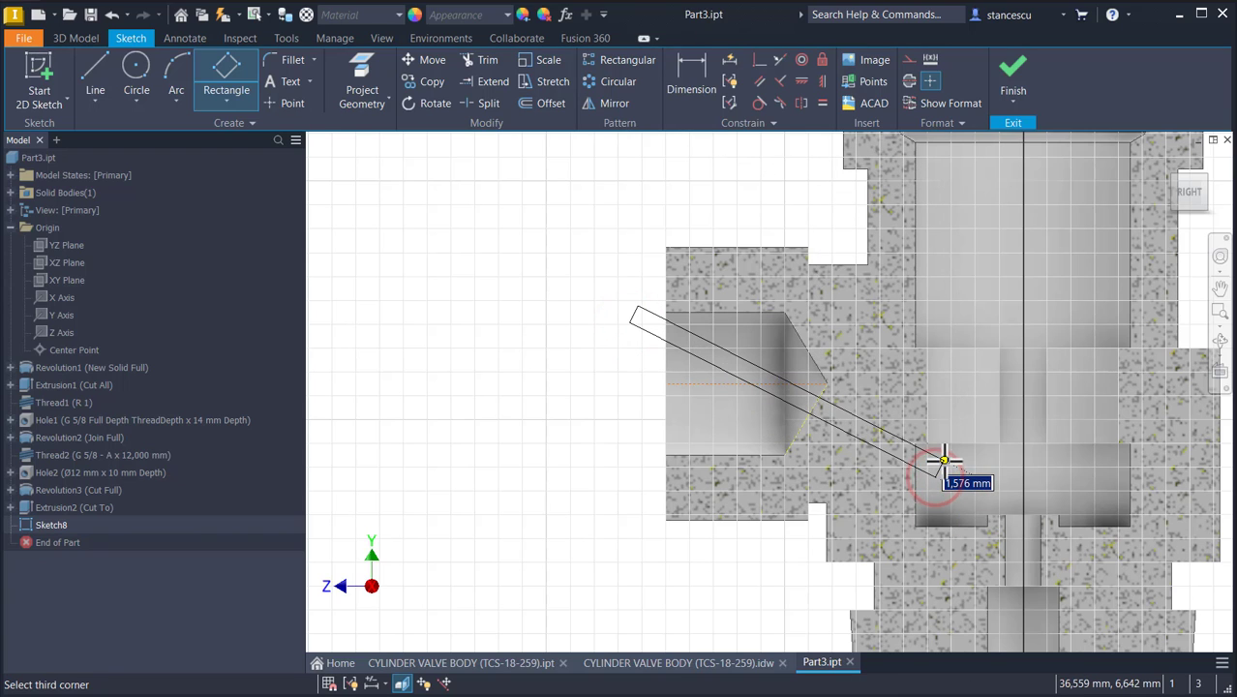
click(945, 456)
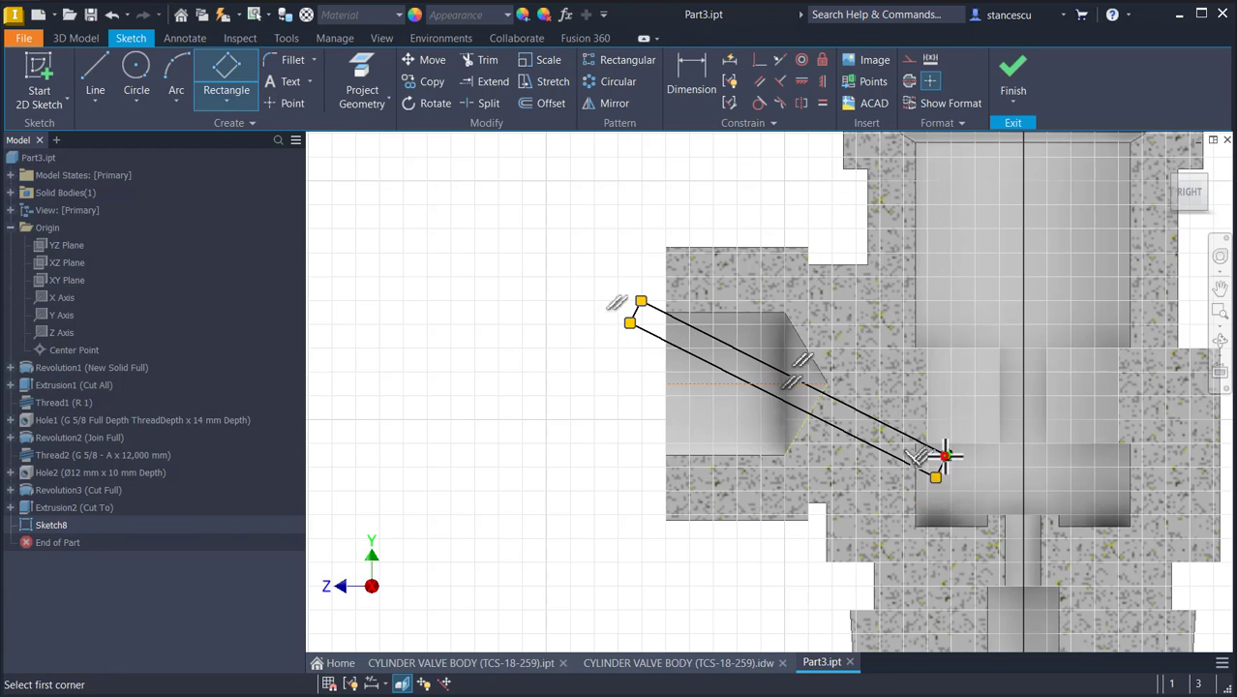
key(Escape)
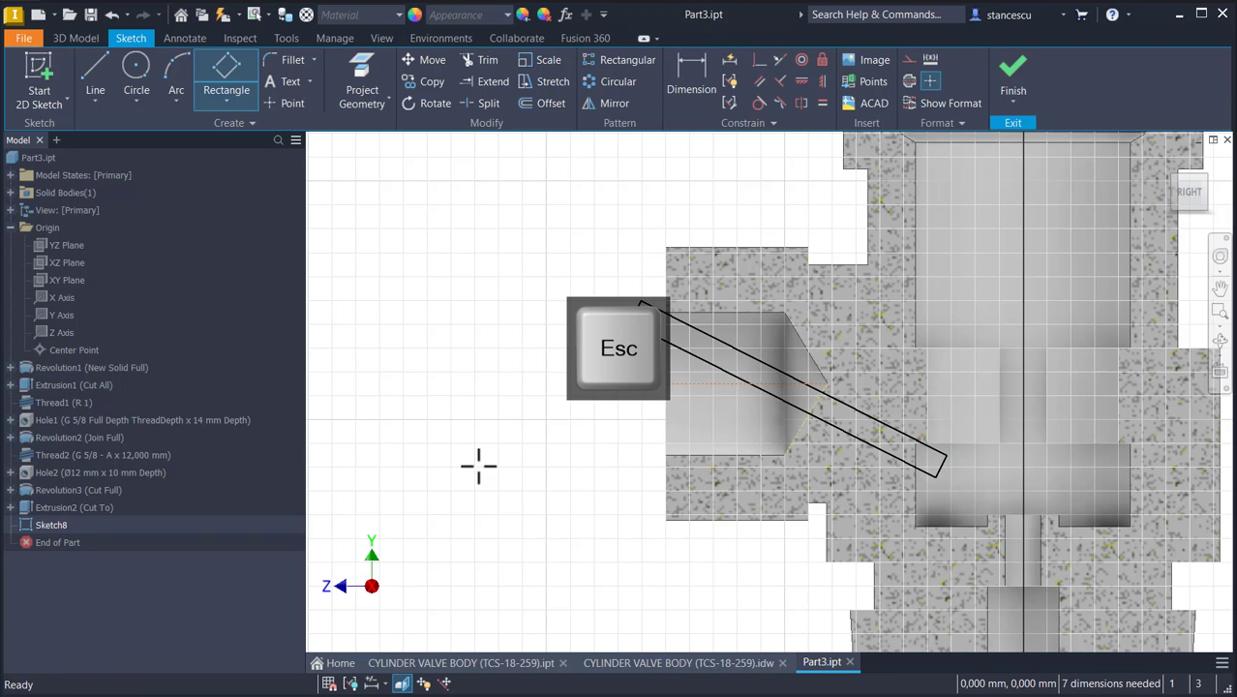
Step: Convert the slanted rectangle's lower long edge to a centerline and project the side hole's mouth and upper edges
click(655, 334)
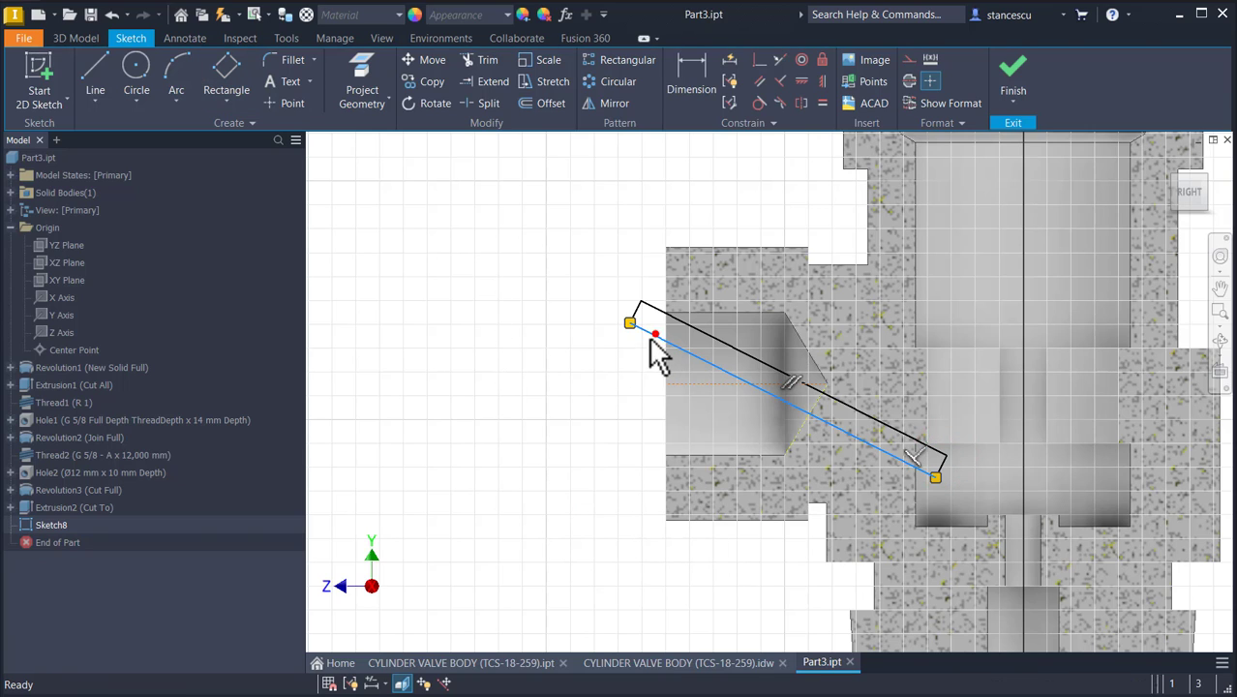
click(908, 81)
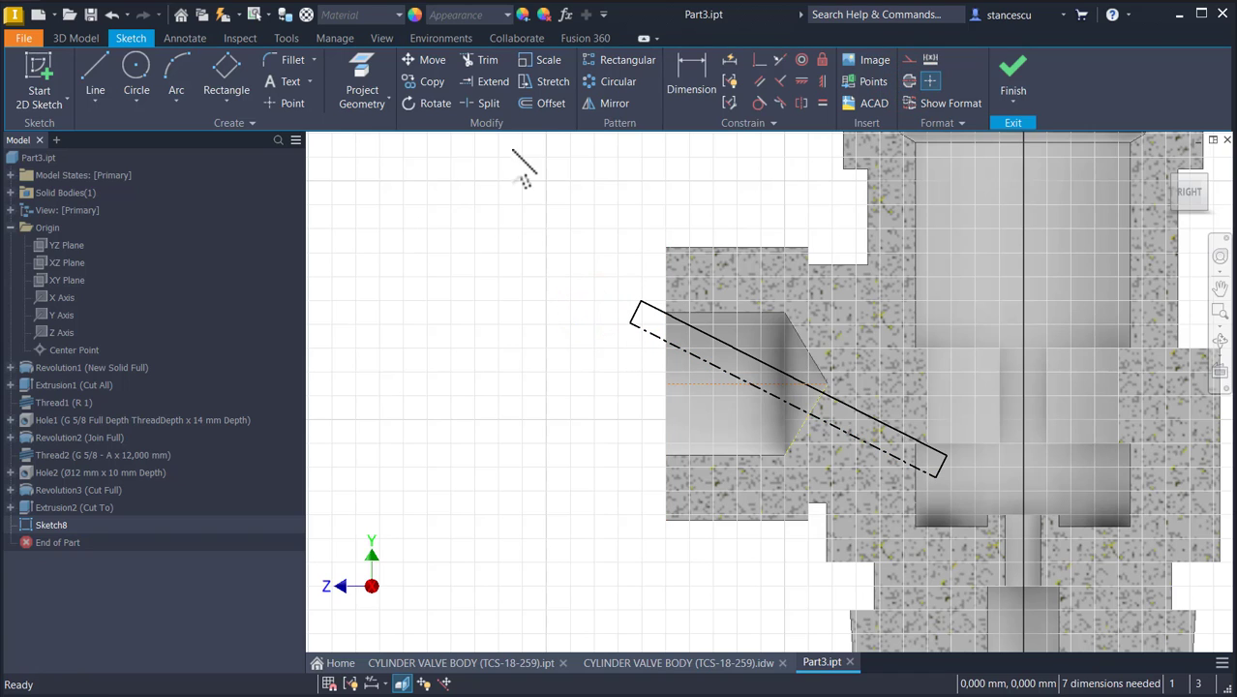
click(363, 69)
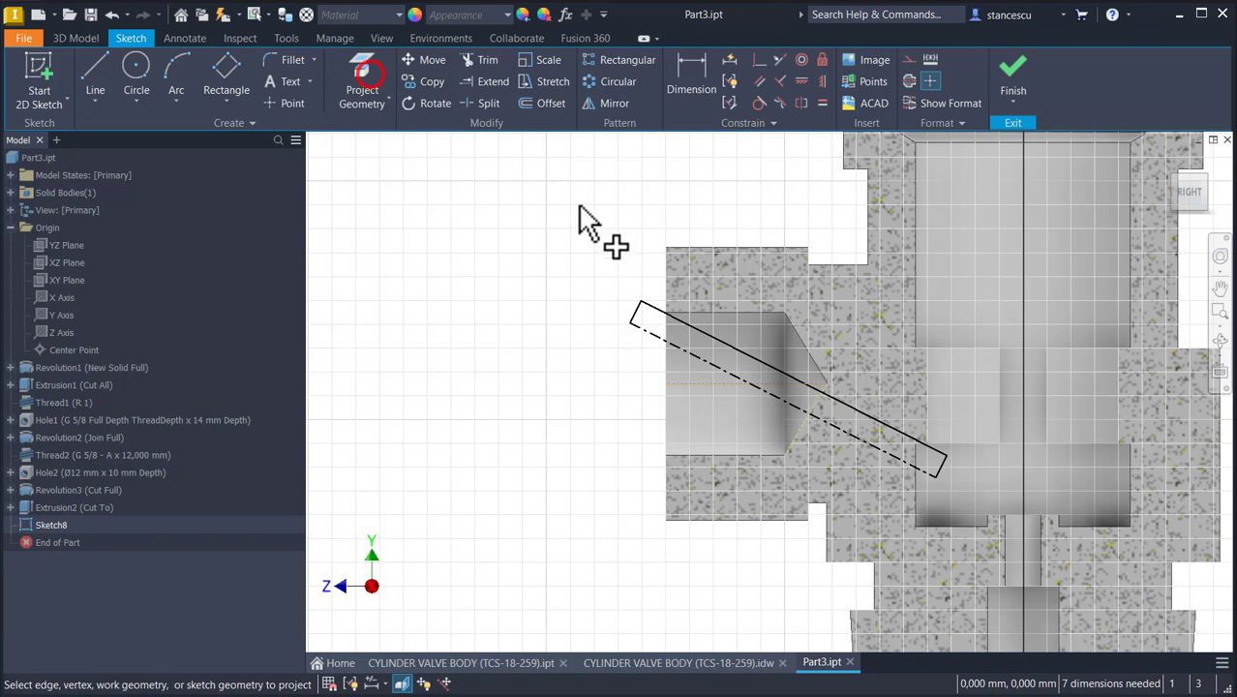
click(665, 266)
click(515, 251)
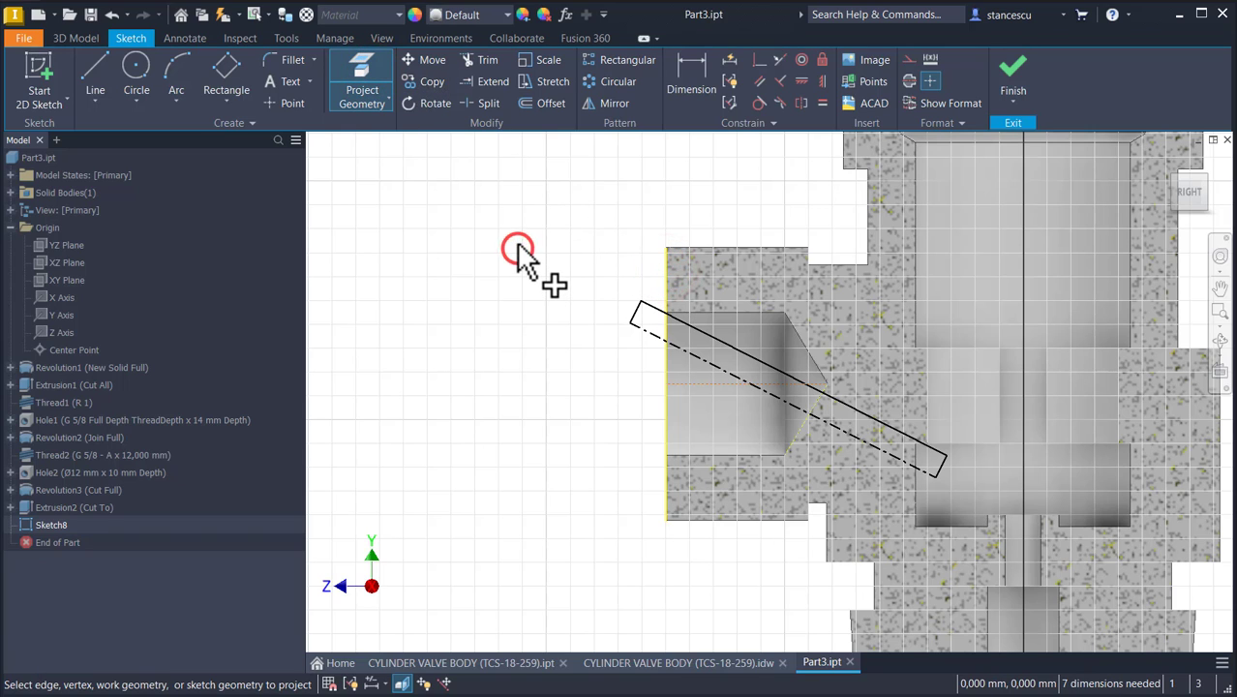
click(691, 313)
click(500, 373)
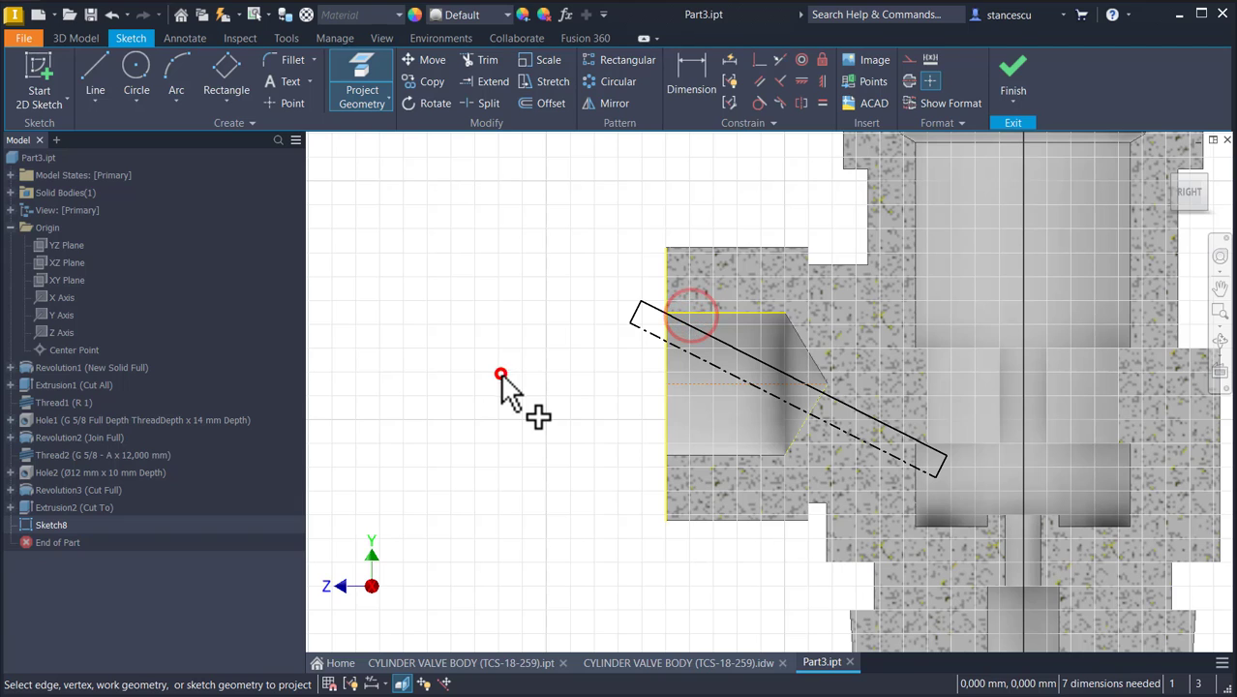
Step: Constrain the outer end of the slanted centerline coincident with the projected mouth edge of the side hole
click(693, 72)
scroll(629, 367, up, 2)
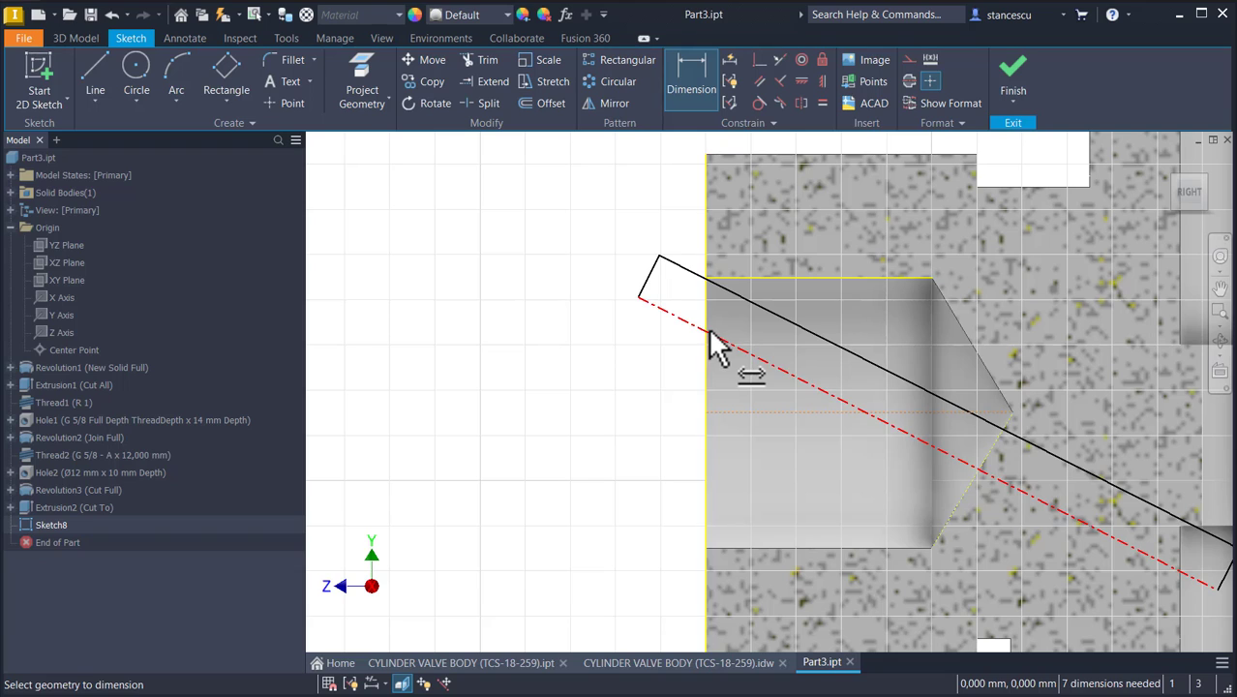
click(289, 102)
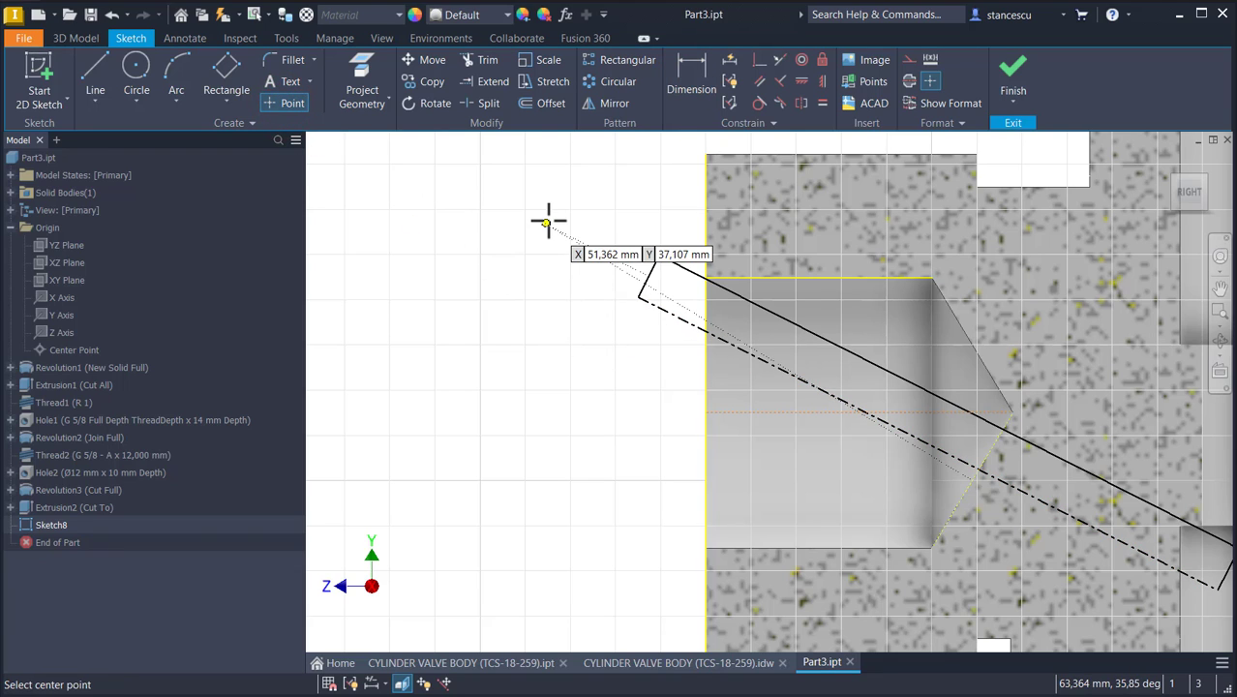
click(762, 60)
click(639, 296)
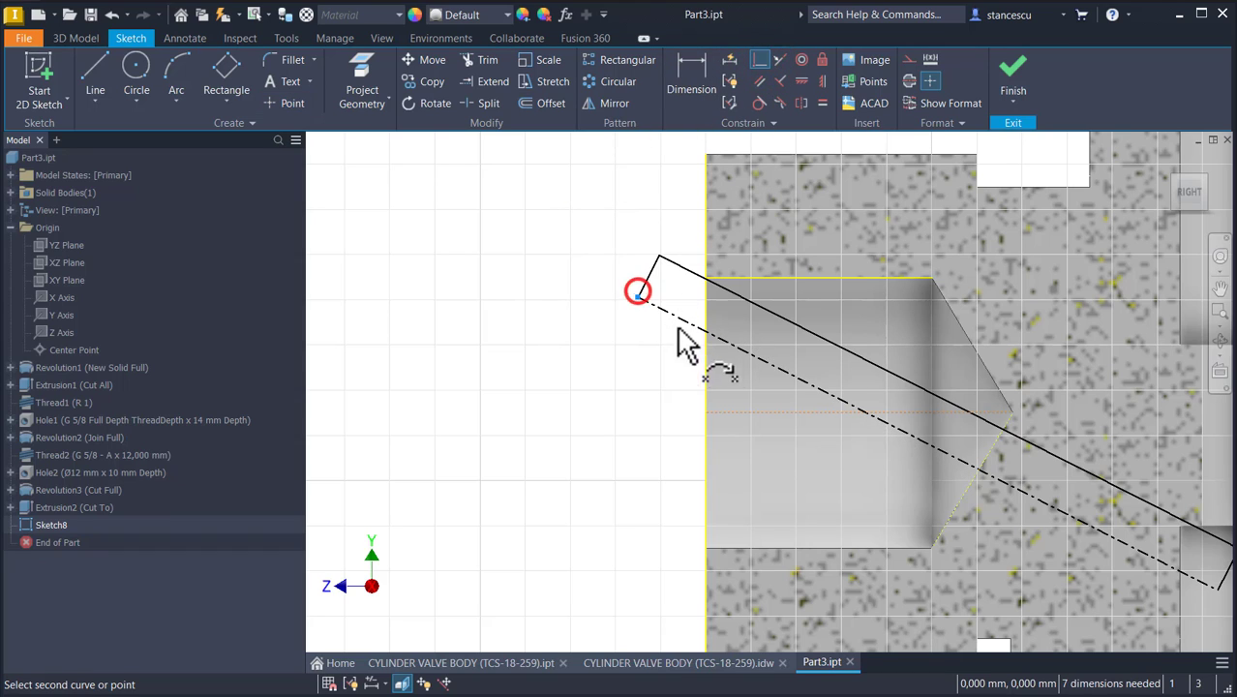
click(704, 369)
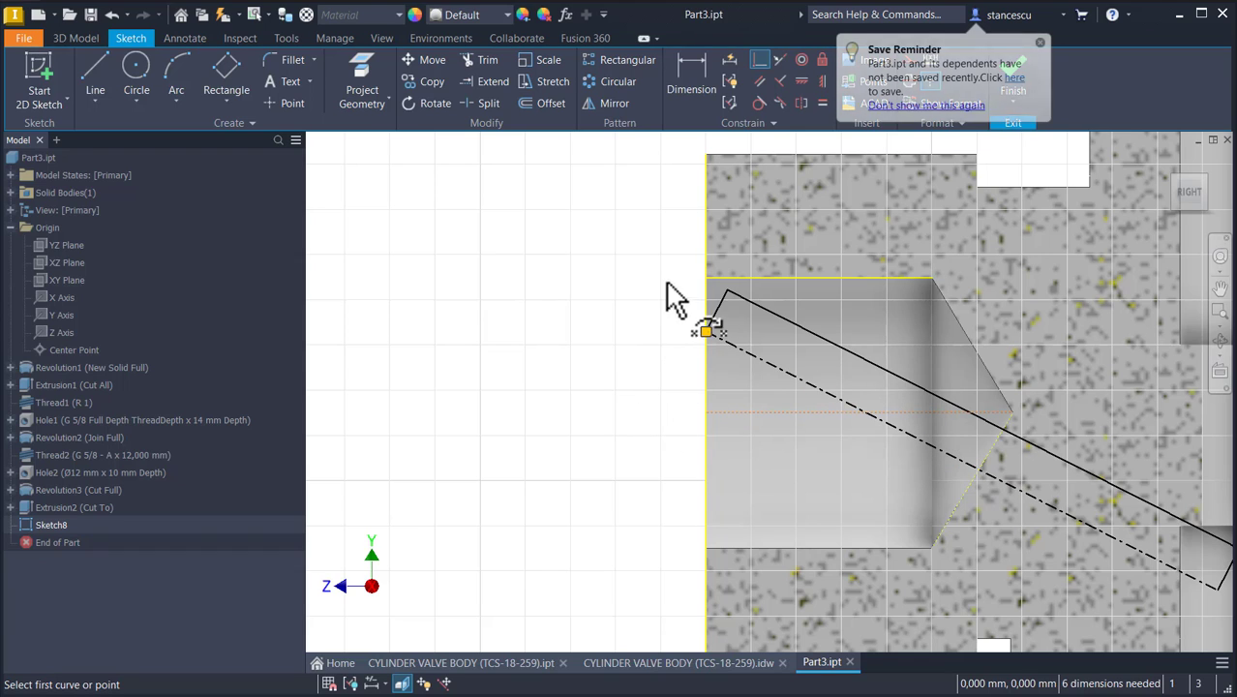
click(705, 331)
click(728, 292)
Step: Dimension the centerline's outer endpoint 3 mm below the side hole's projected upper edge
click(683, 77)
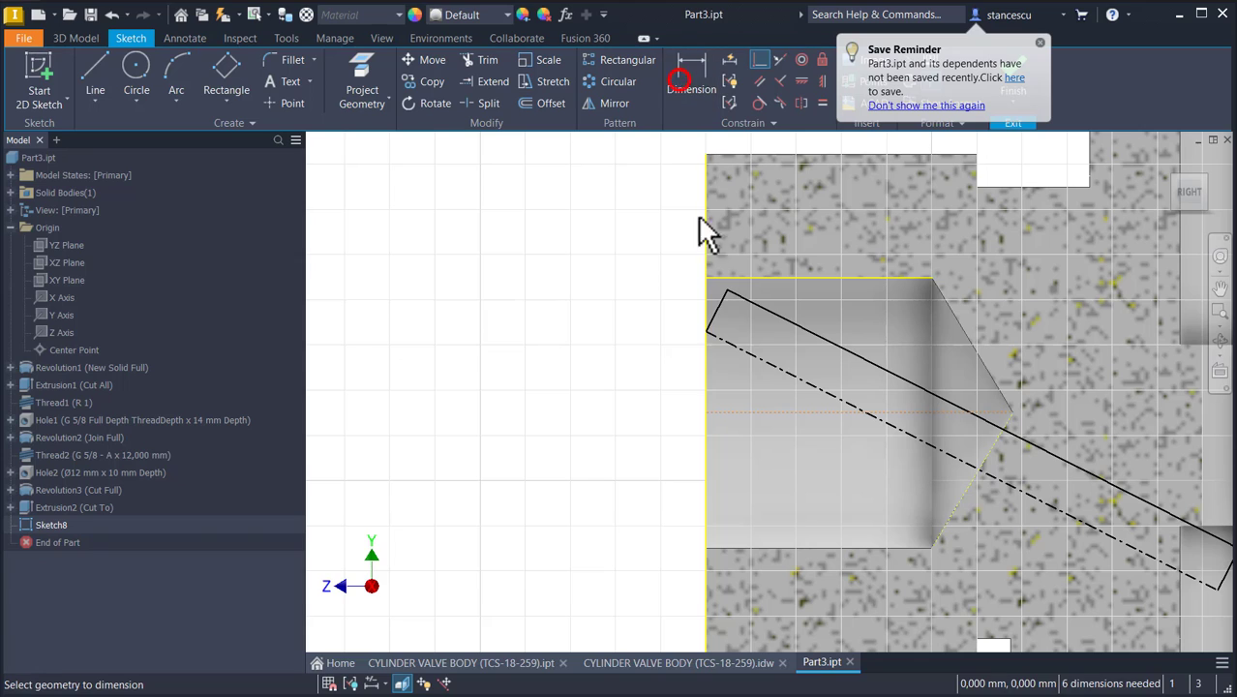
click(745, 279)
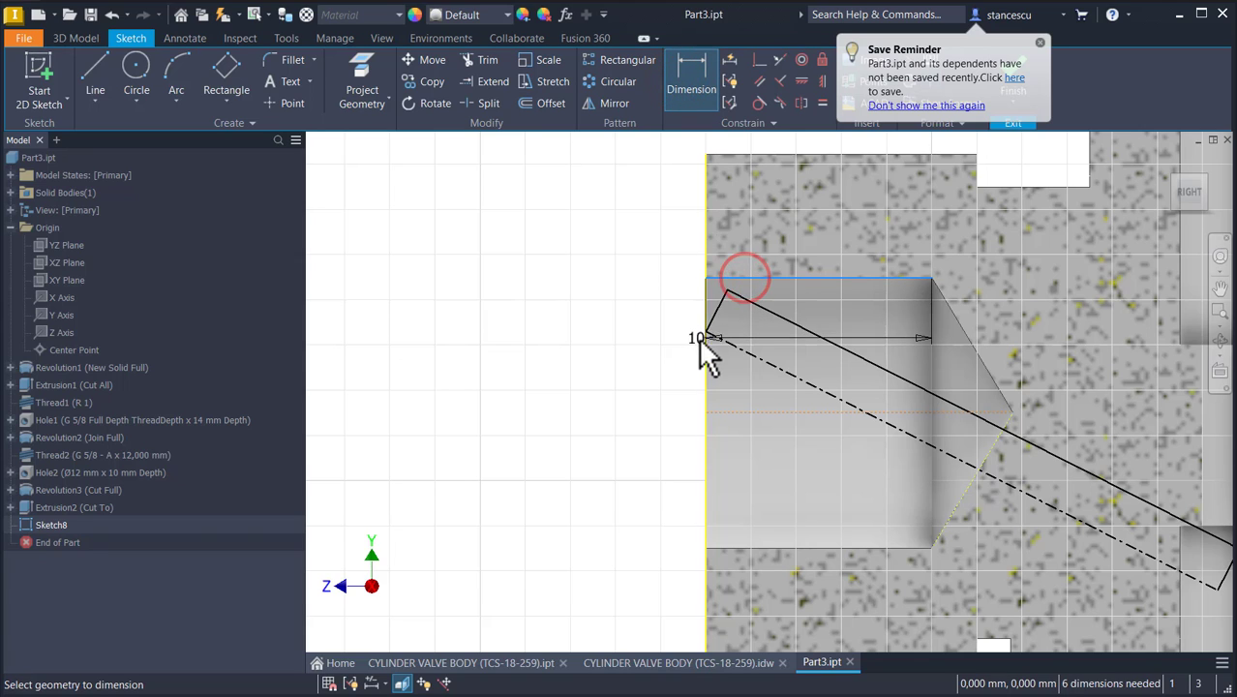
click(710, 336)
click(624, 313)
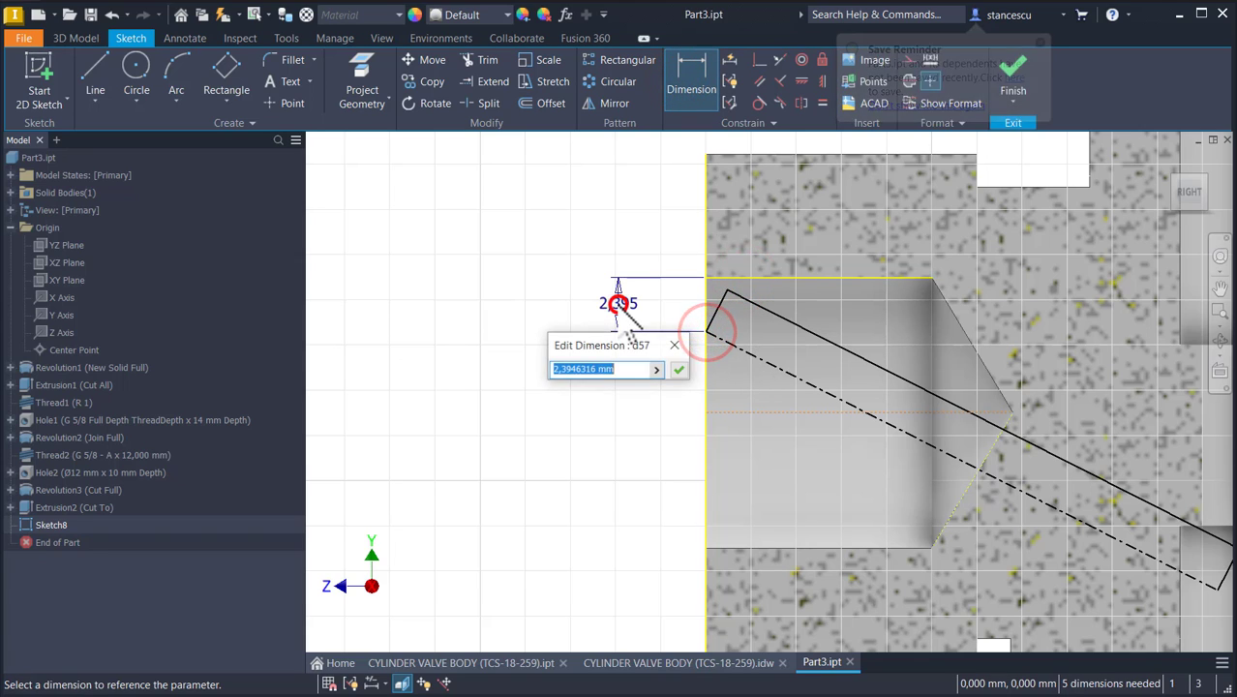
text(3)
key(Return)
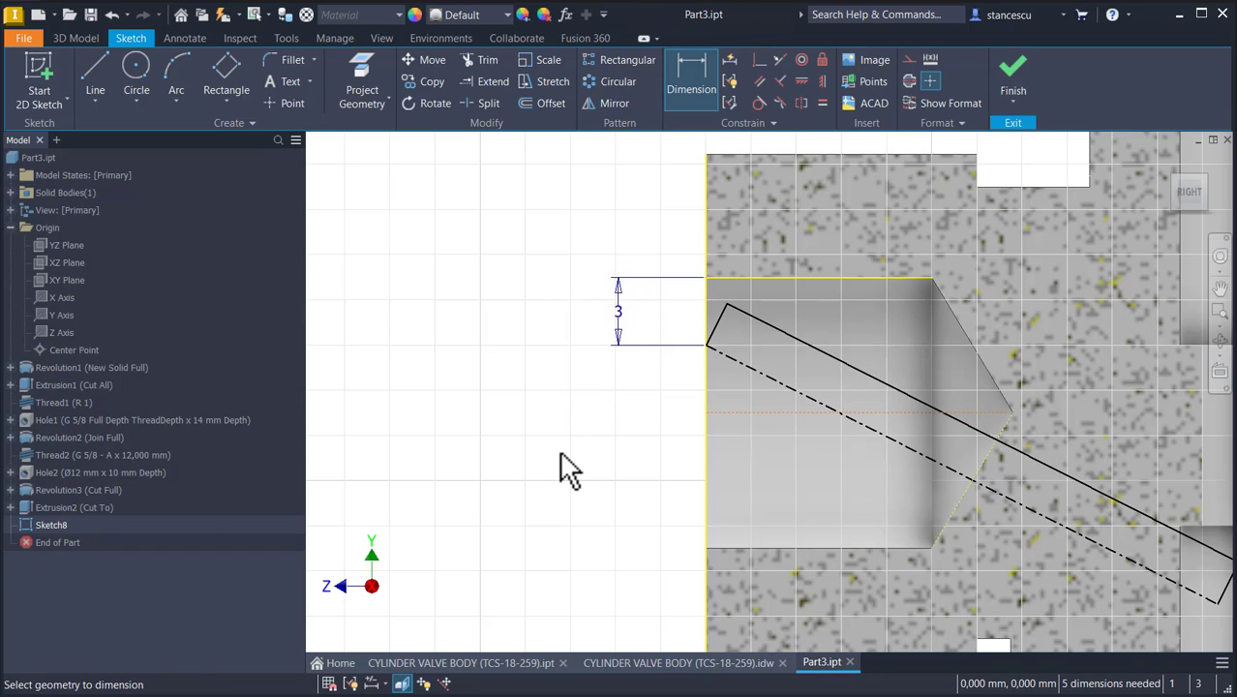
Step: Add a Ø3 mm diameter dimension between the slanted centerline and the rectangle's opposite long edge
click(791, 389)
click(815, 351)
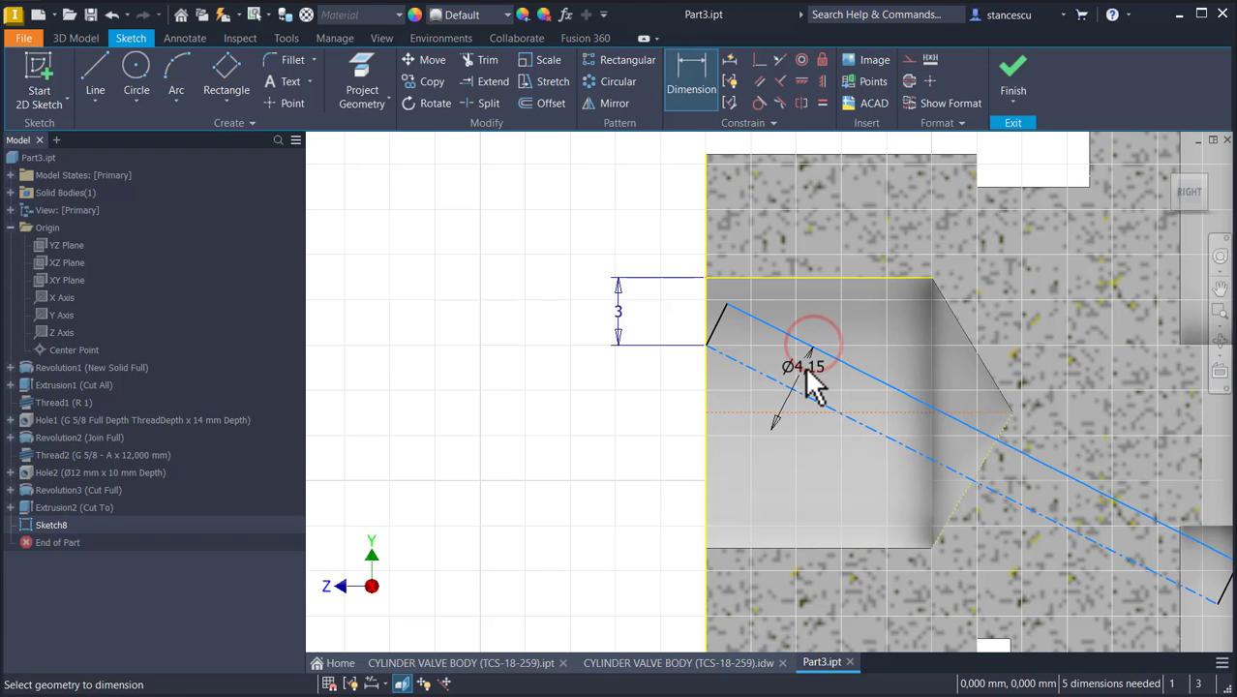
click(811, 377)
text(8)
key(Return)
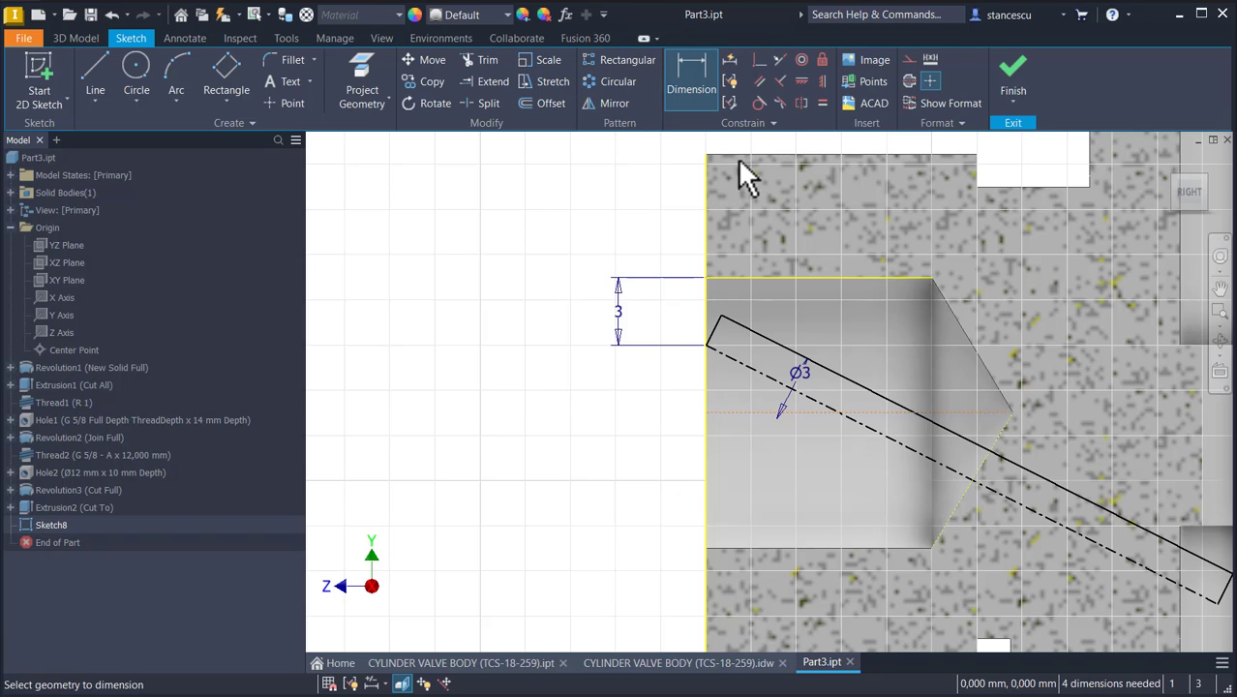
Step: Set the angle between the side hole's projected upper edge and the slanted centerline to 30 degrees
click(684, 63)
click(689, 72)
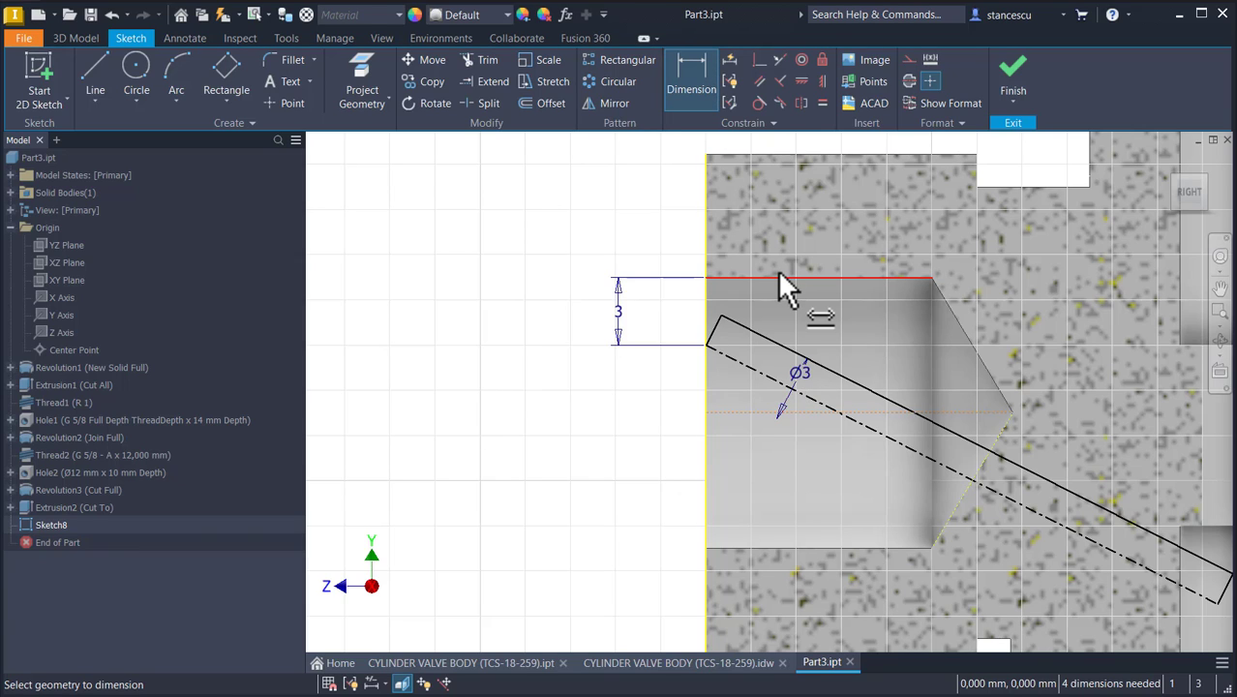
click(778, 277)
click(756, 371)
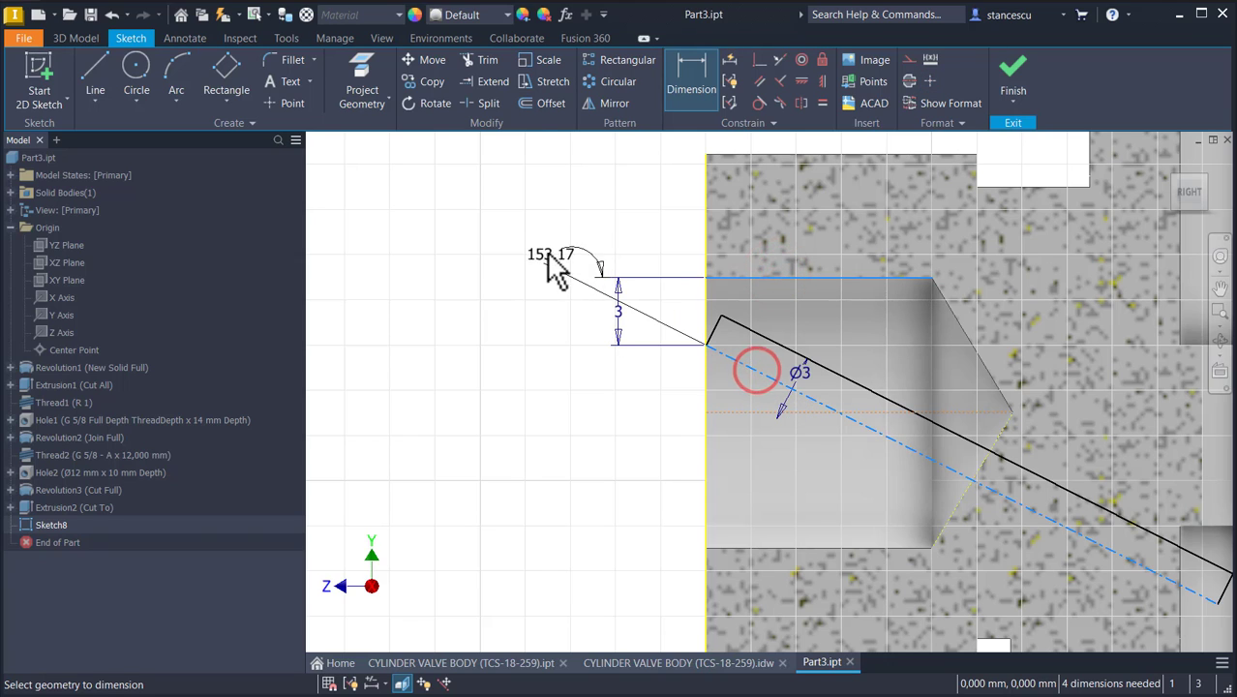
click(438, 258)
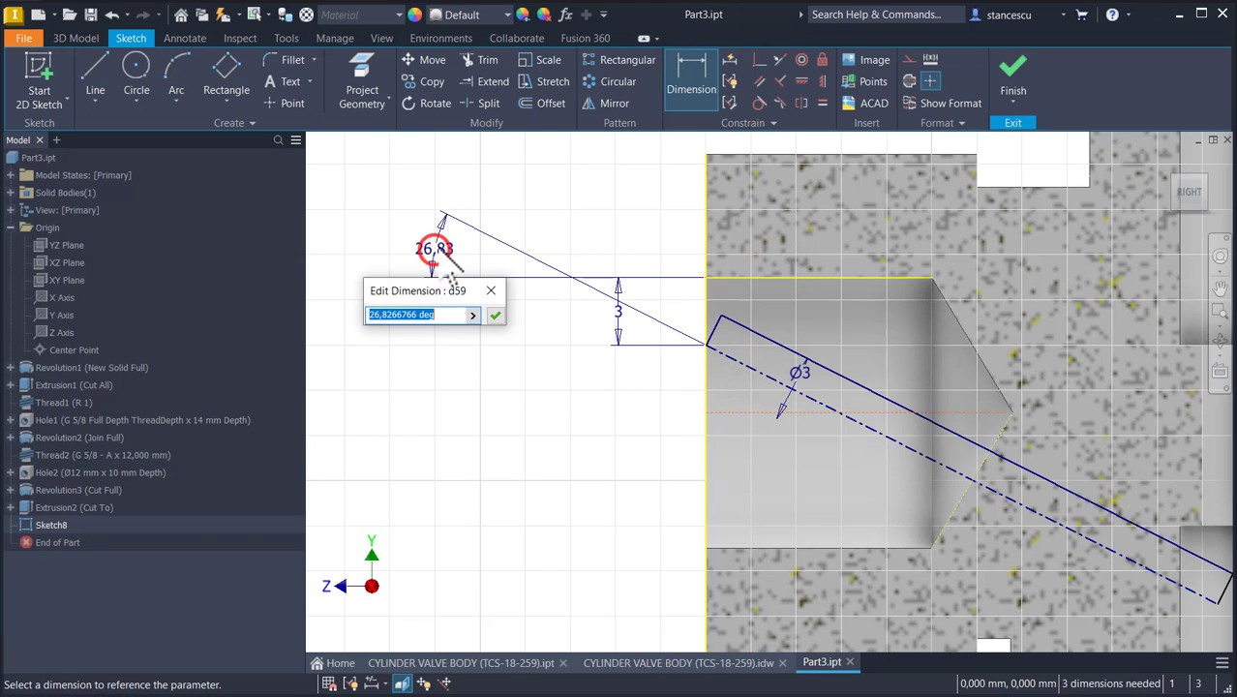
text(30)
key(Return)
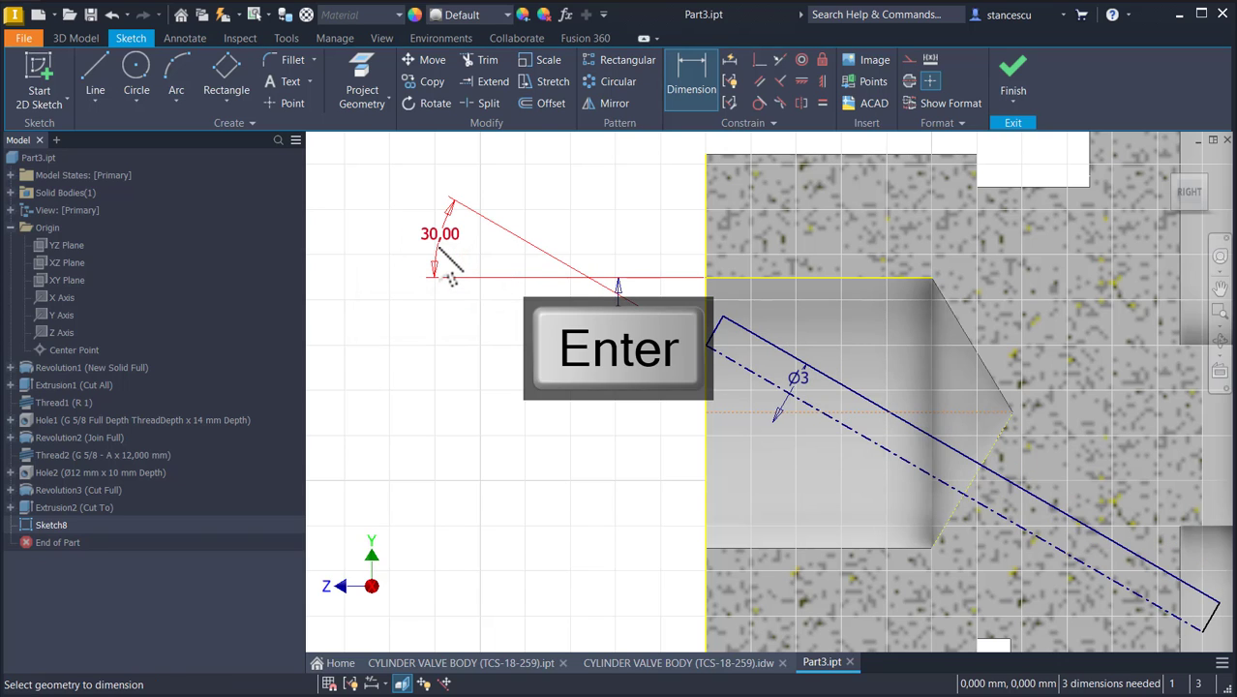
Step: Sketch a short line from the centerline's inner end, continuing the rectangle's end edge down toward the bore recess wall
middle_drag(764, 494, 480, 346)
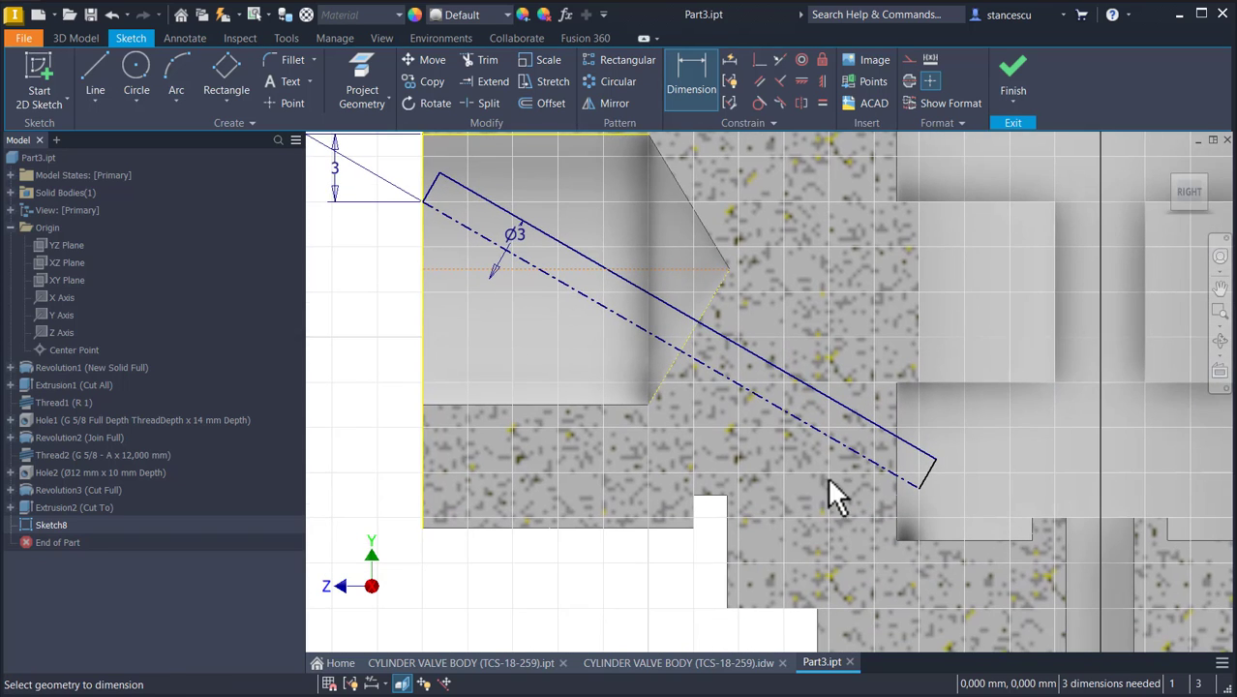
scroll(864, 507, up, 3)
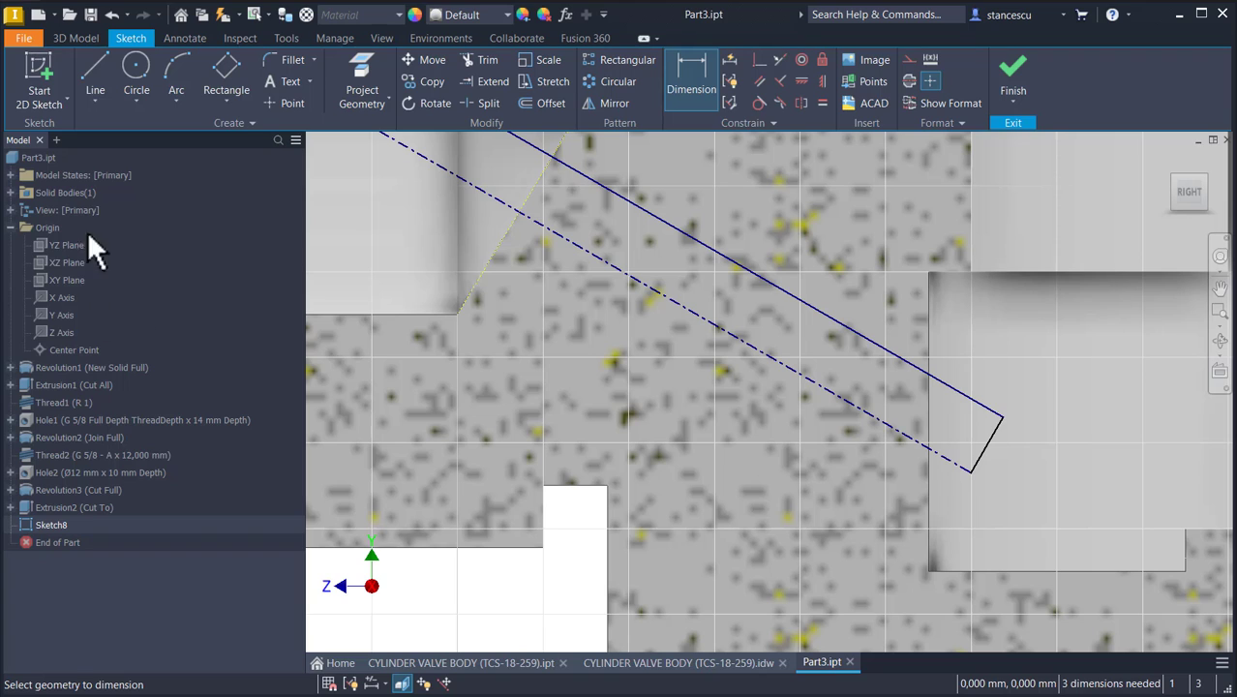
click(95, 77)
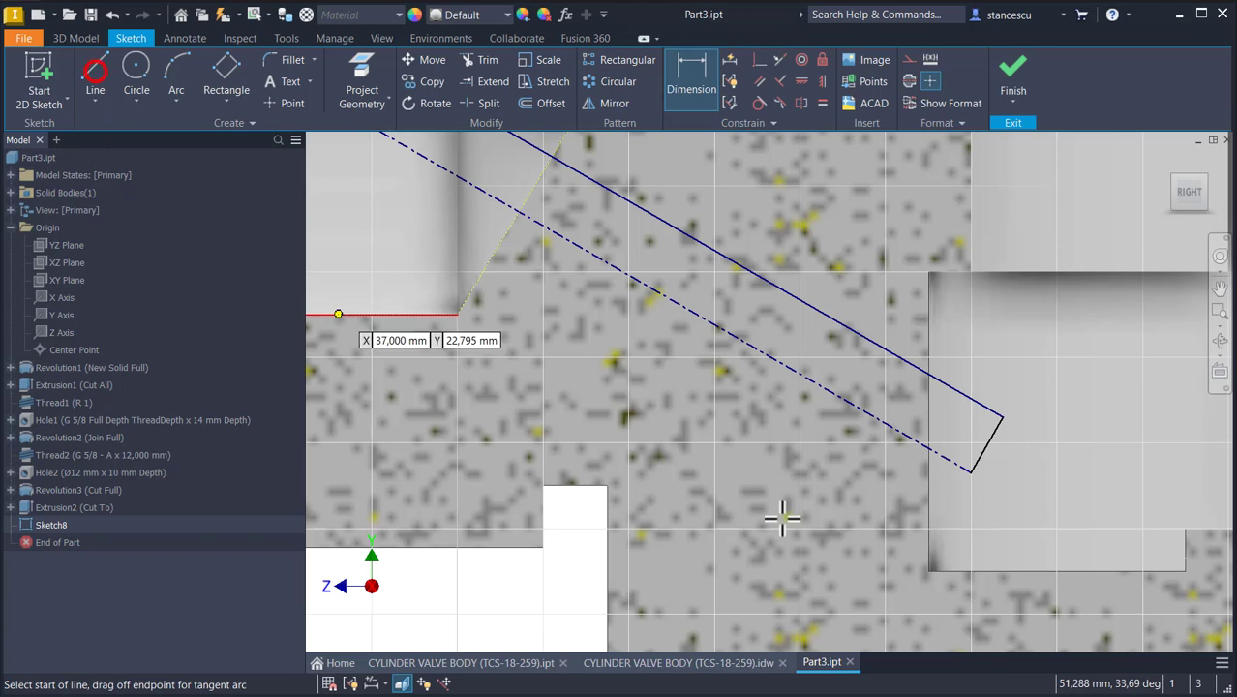
click(971, 469)
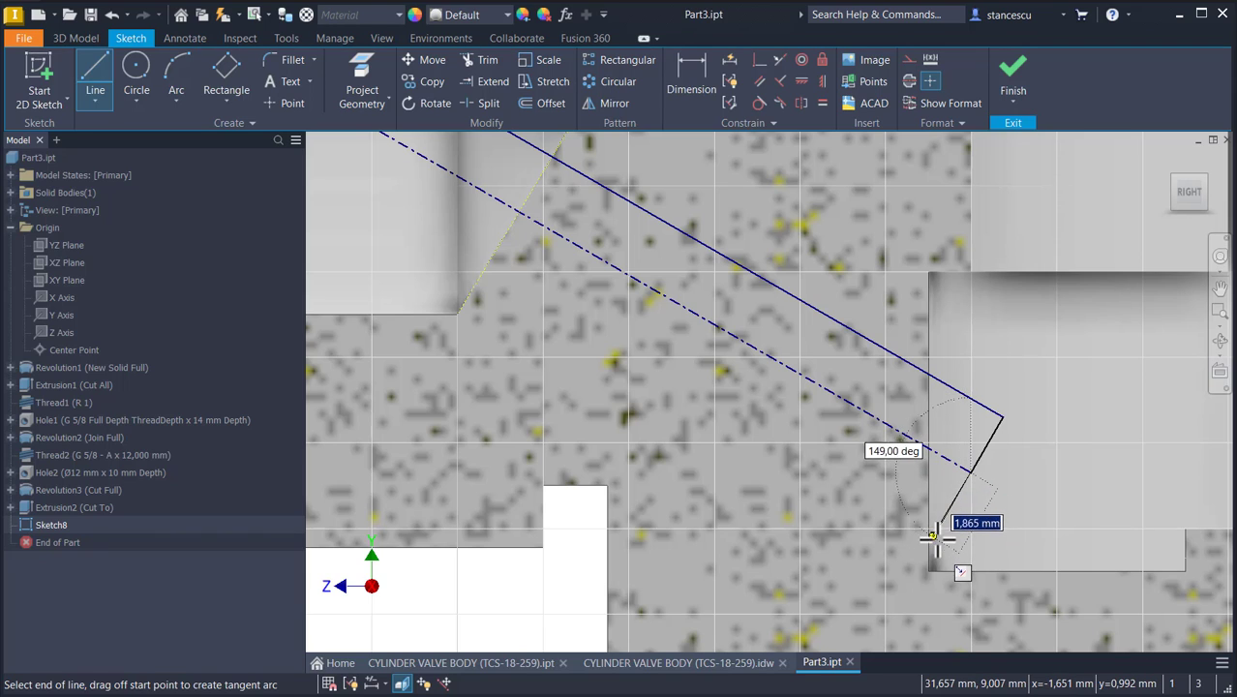
click(937, 527)
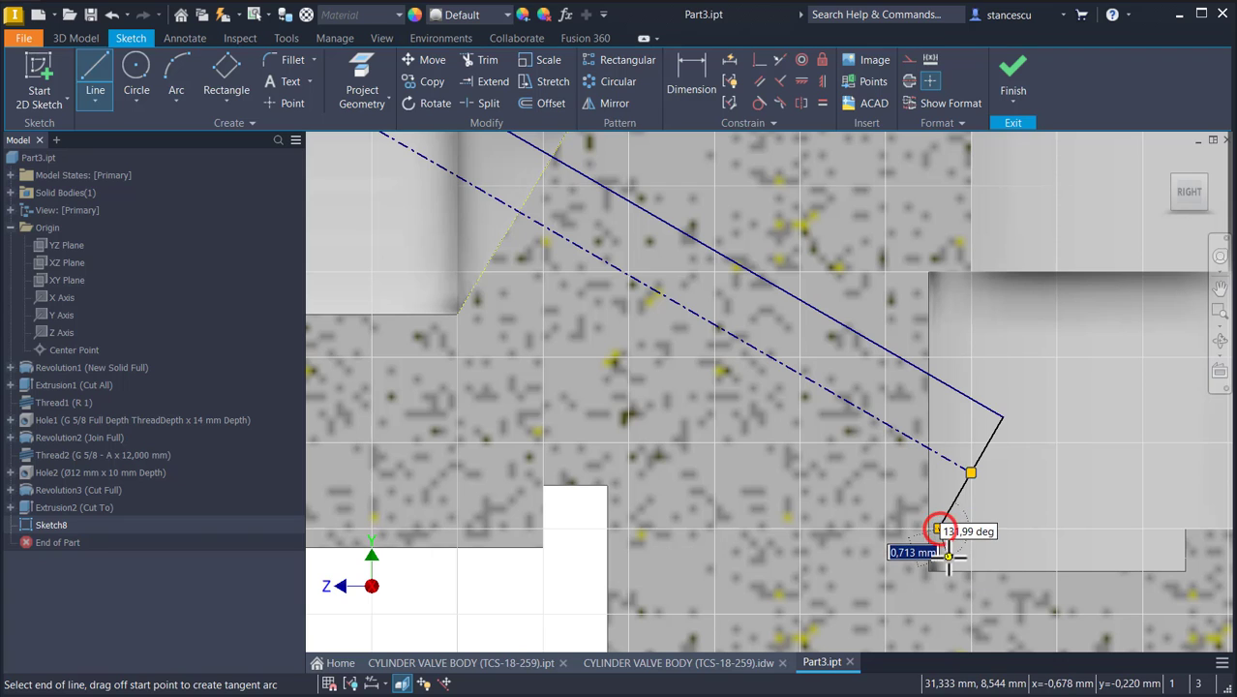
key(Escape)
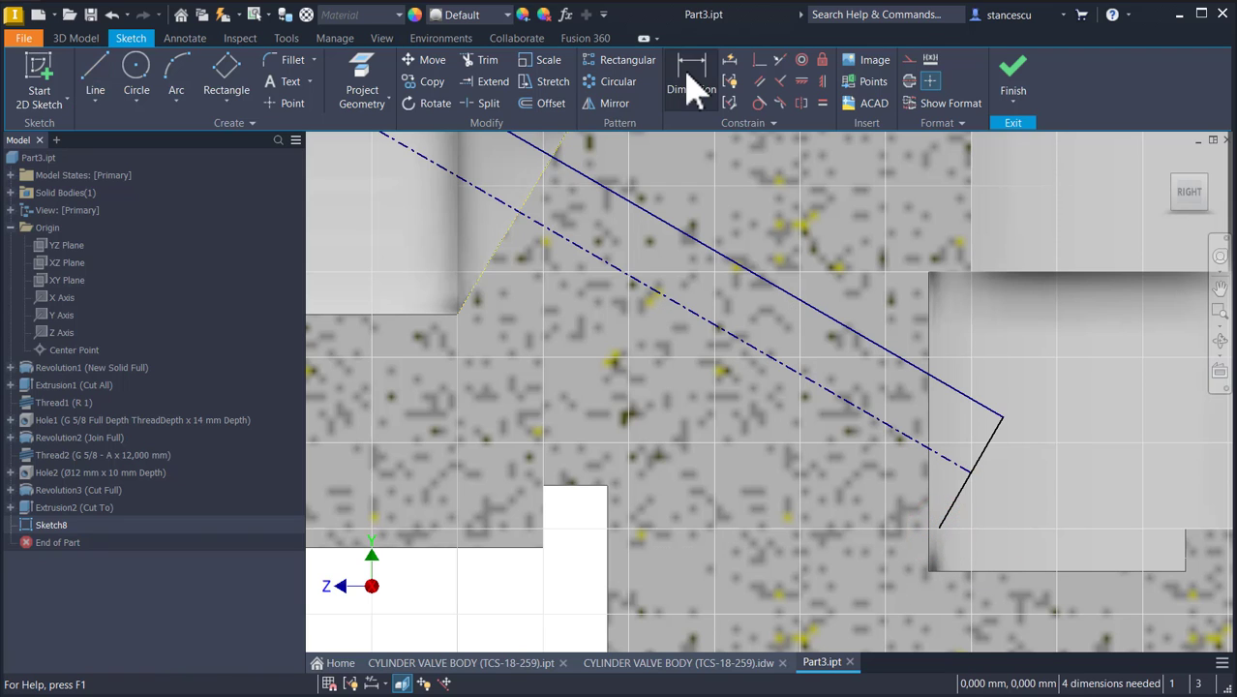
Step: Project the bore recess's vertical wall as construction geometry and extend the short line to meet it
click(361, 75)
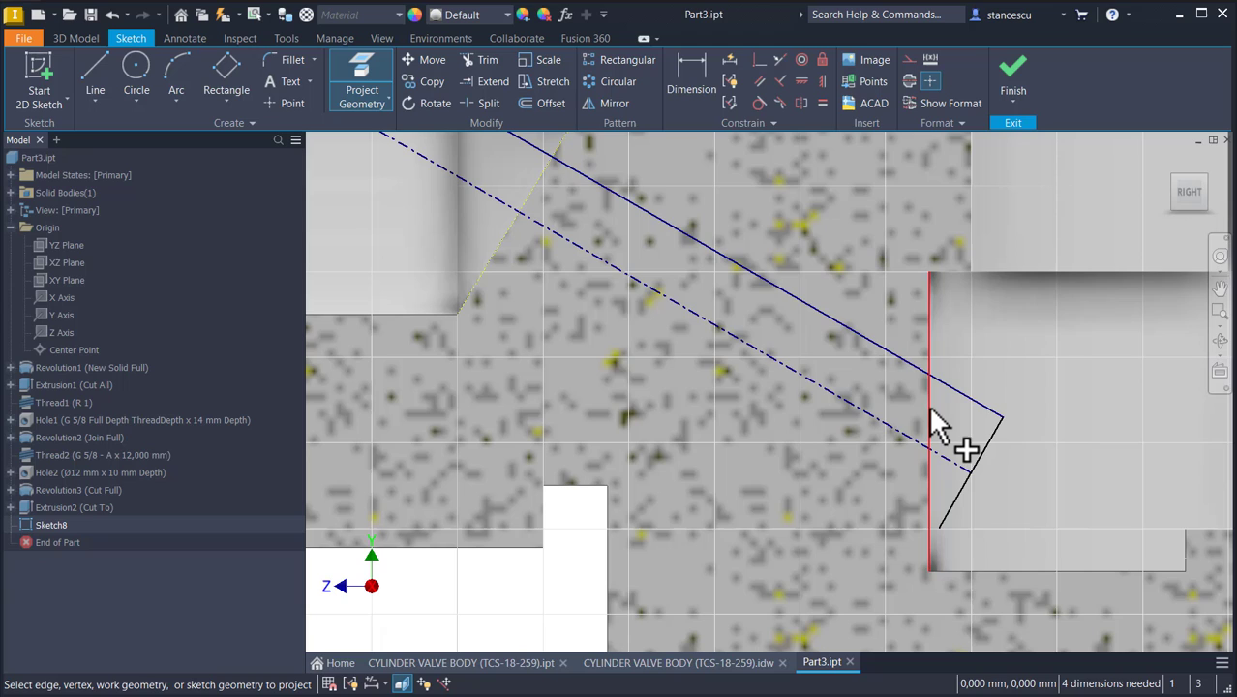
click(927, 406)
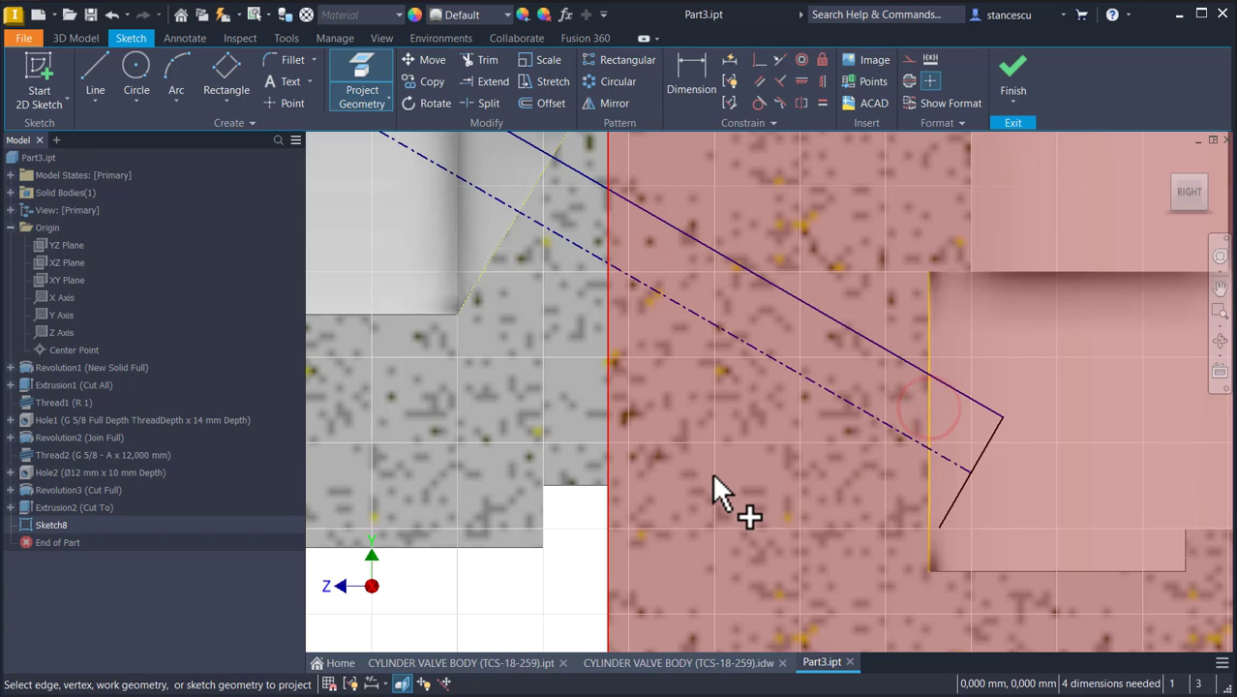
key(Escape)
click(927, 341)
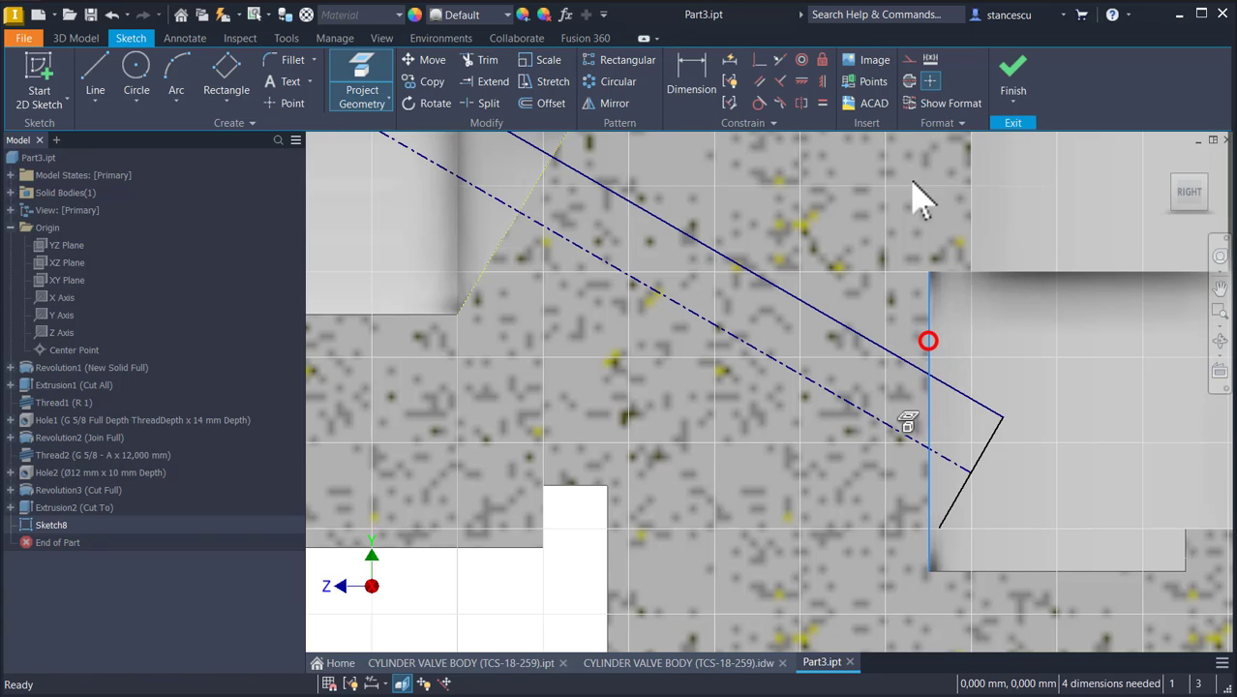
click(908, 62)
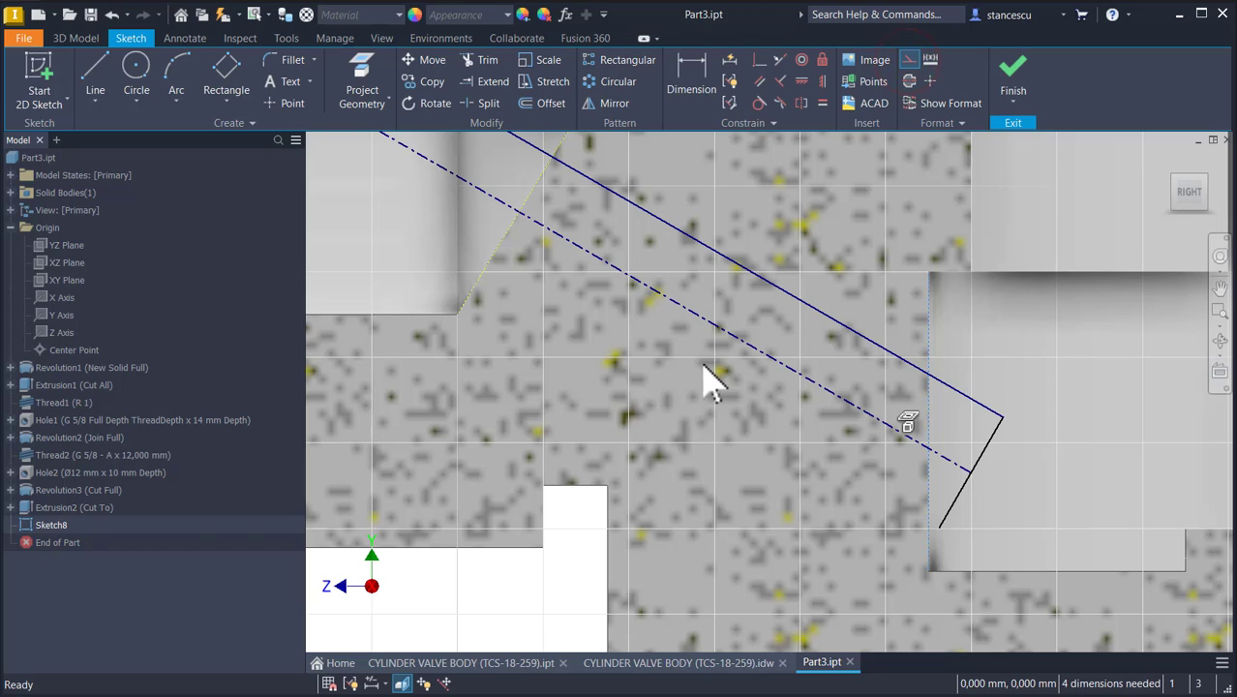
click(489, 81)
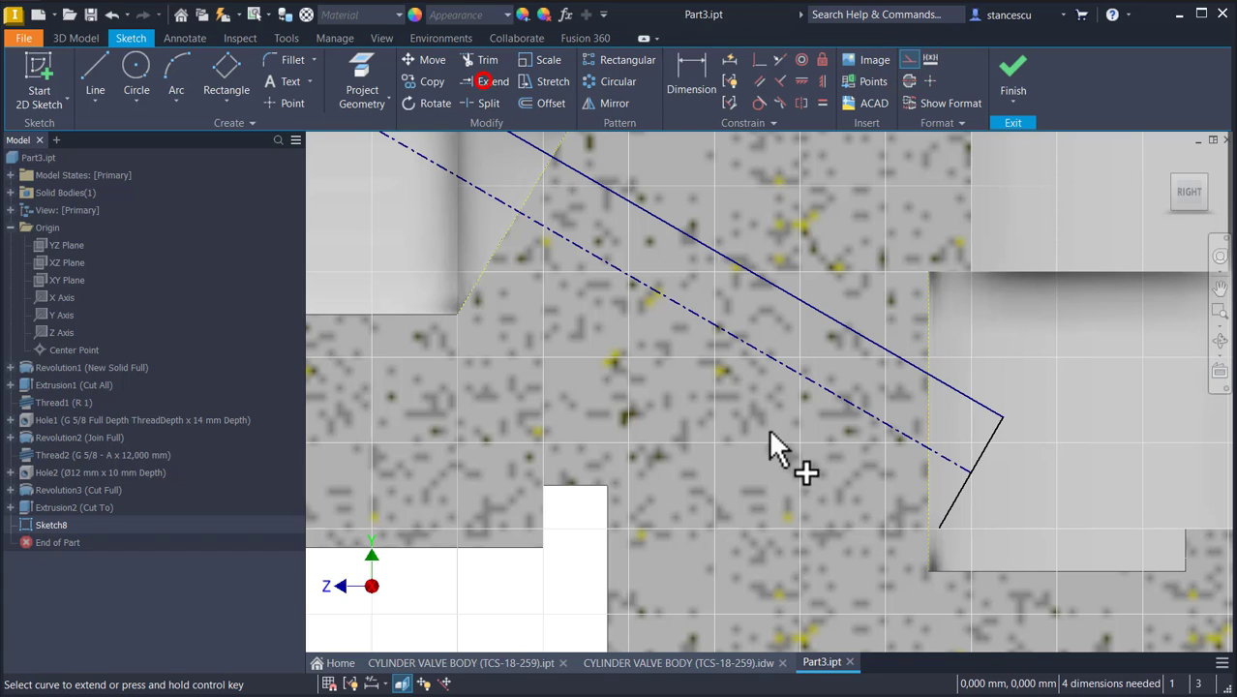
click(943, 513)
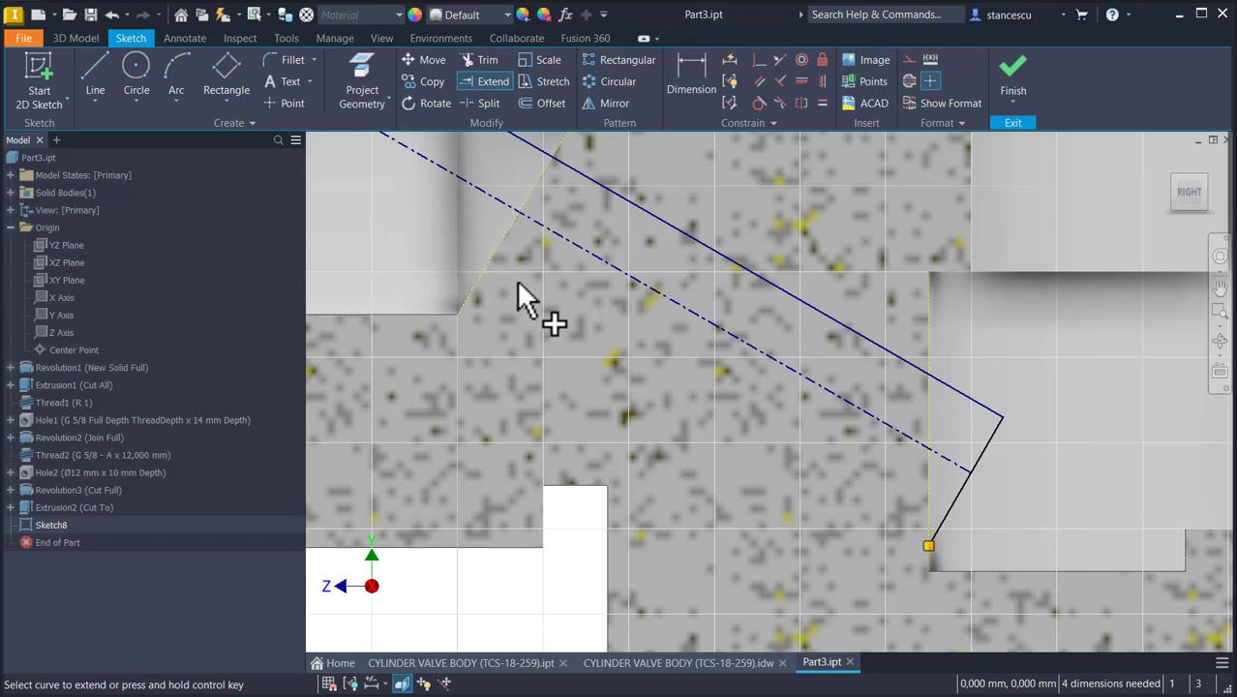
Step: Constrain the short line below the slanted centerline equal in length to and collinear with the rectangle's inner end edge
click(821, 102)
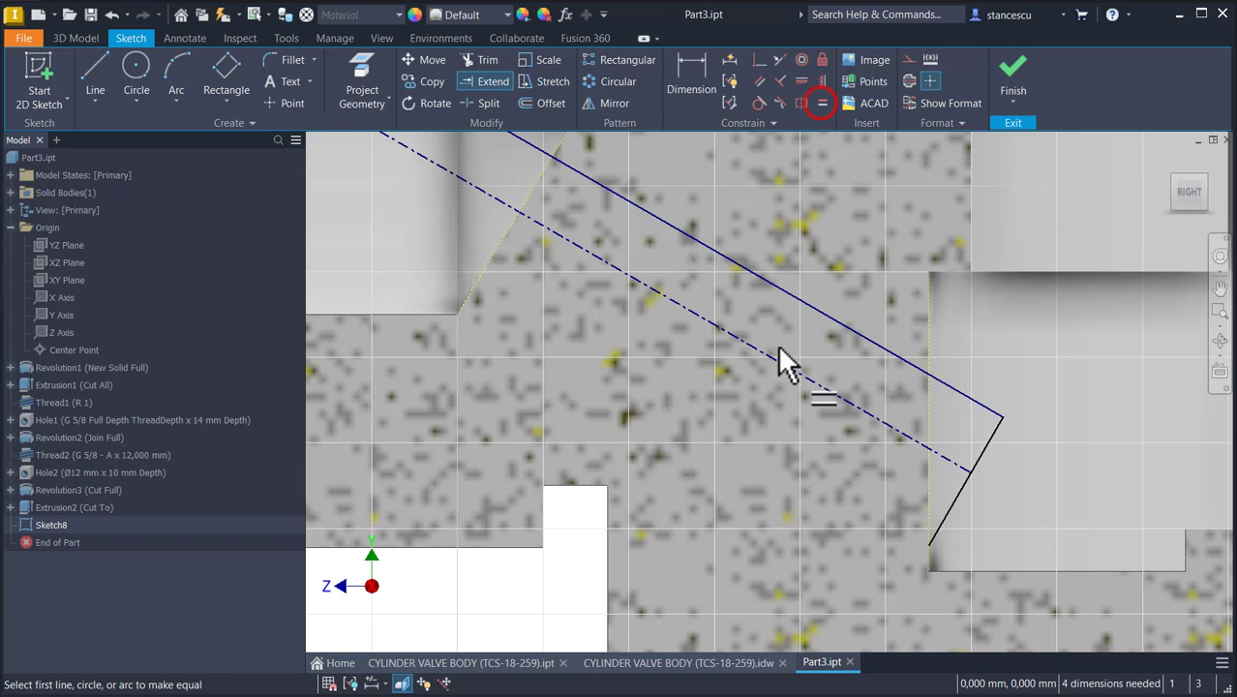
click(949, 511)
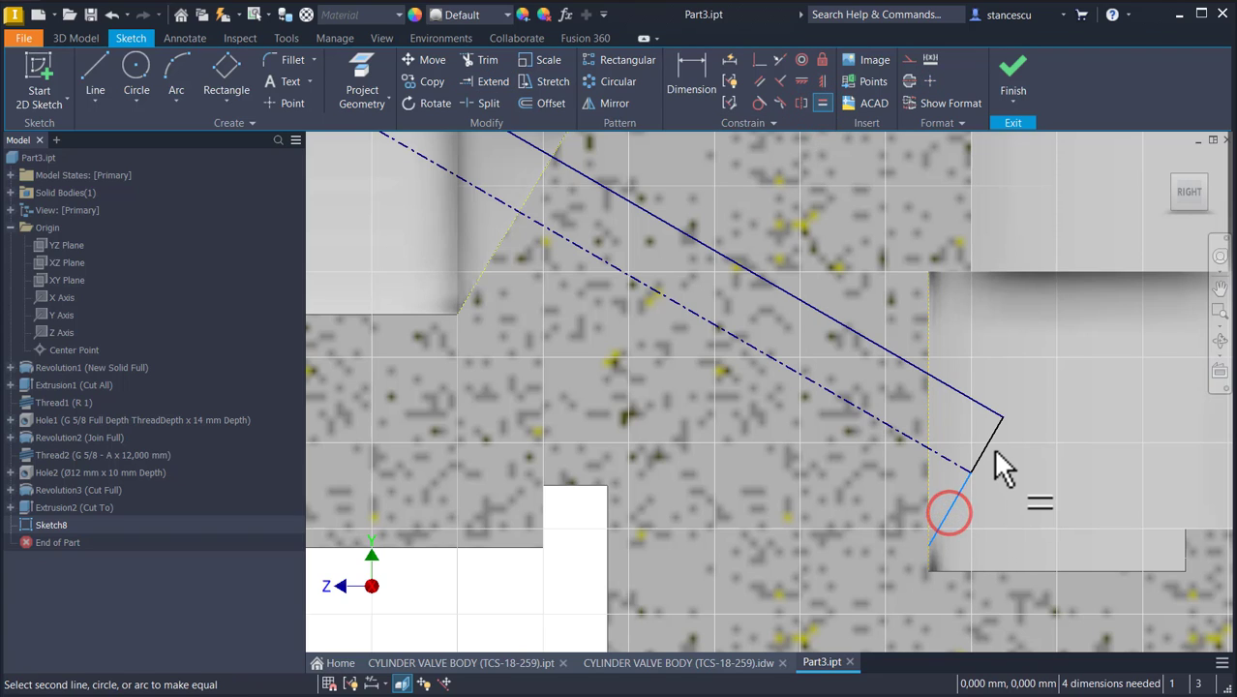
click(992, 447)
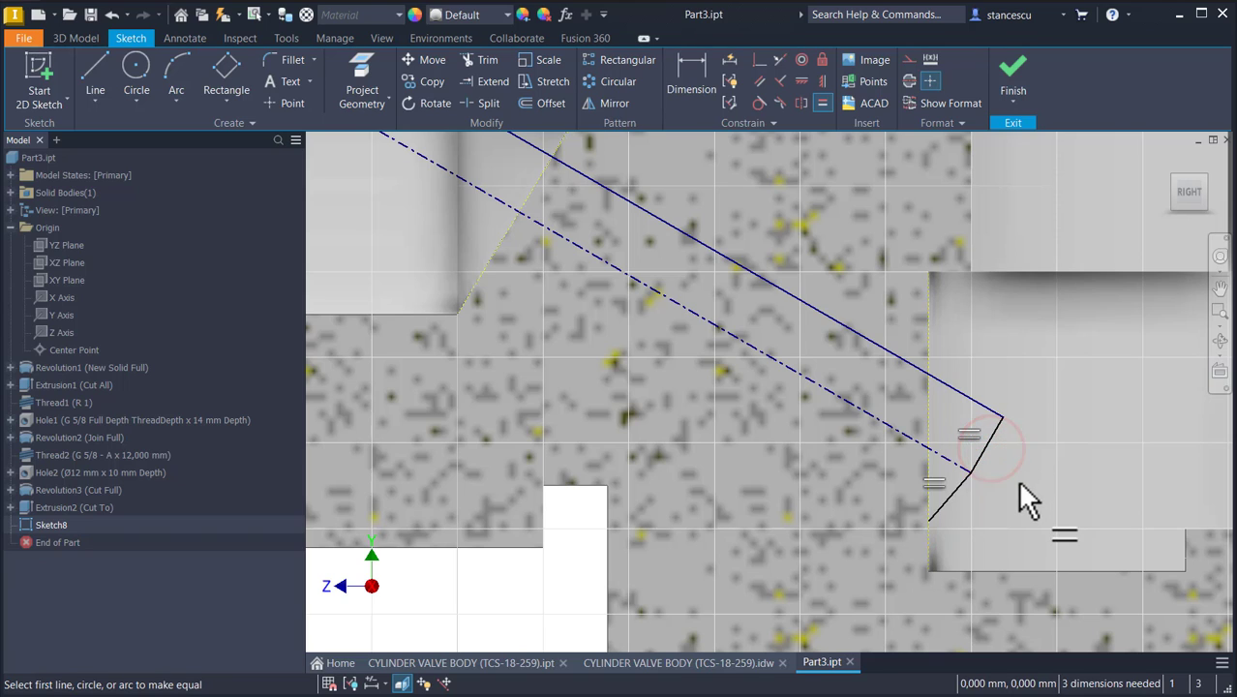
click(780, 60)
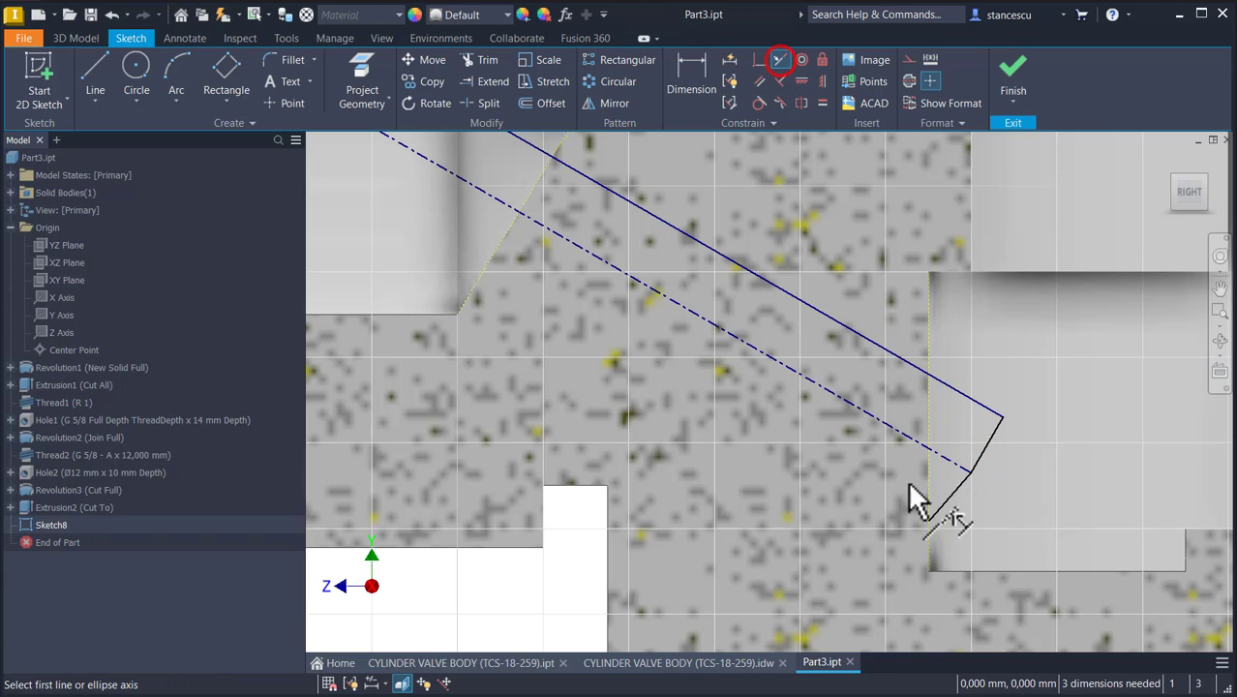
click(950, 491)
click(980, 446)
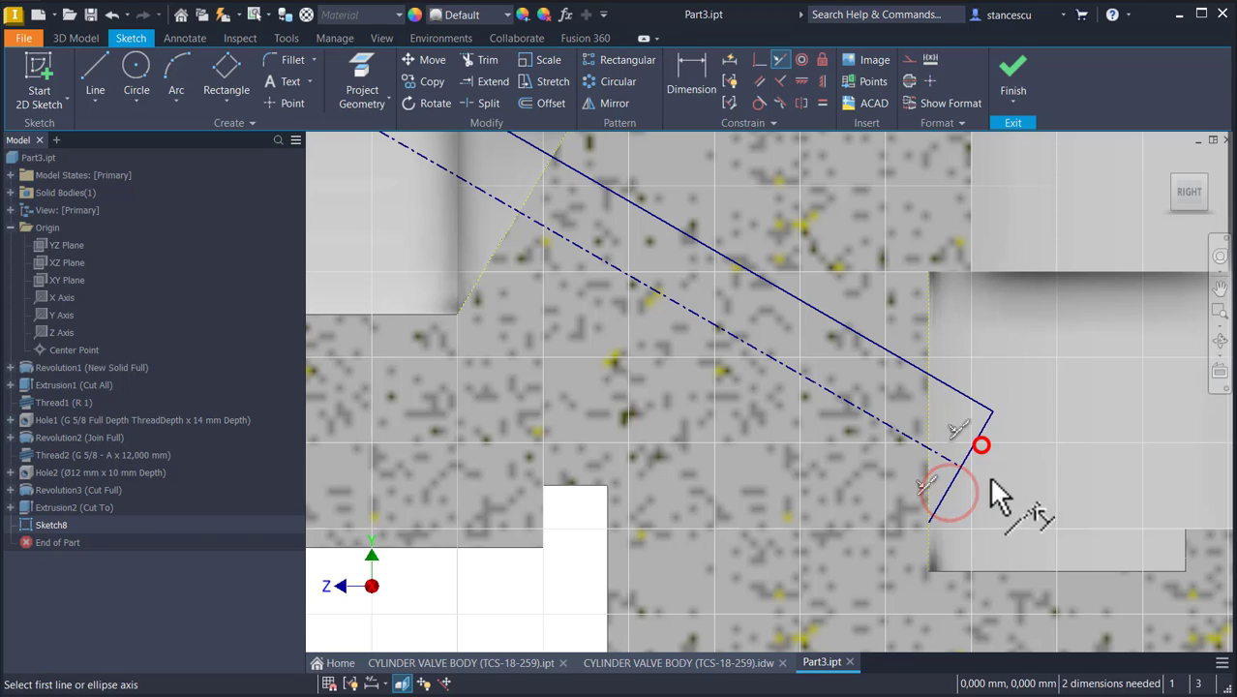
key(Escape)
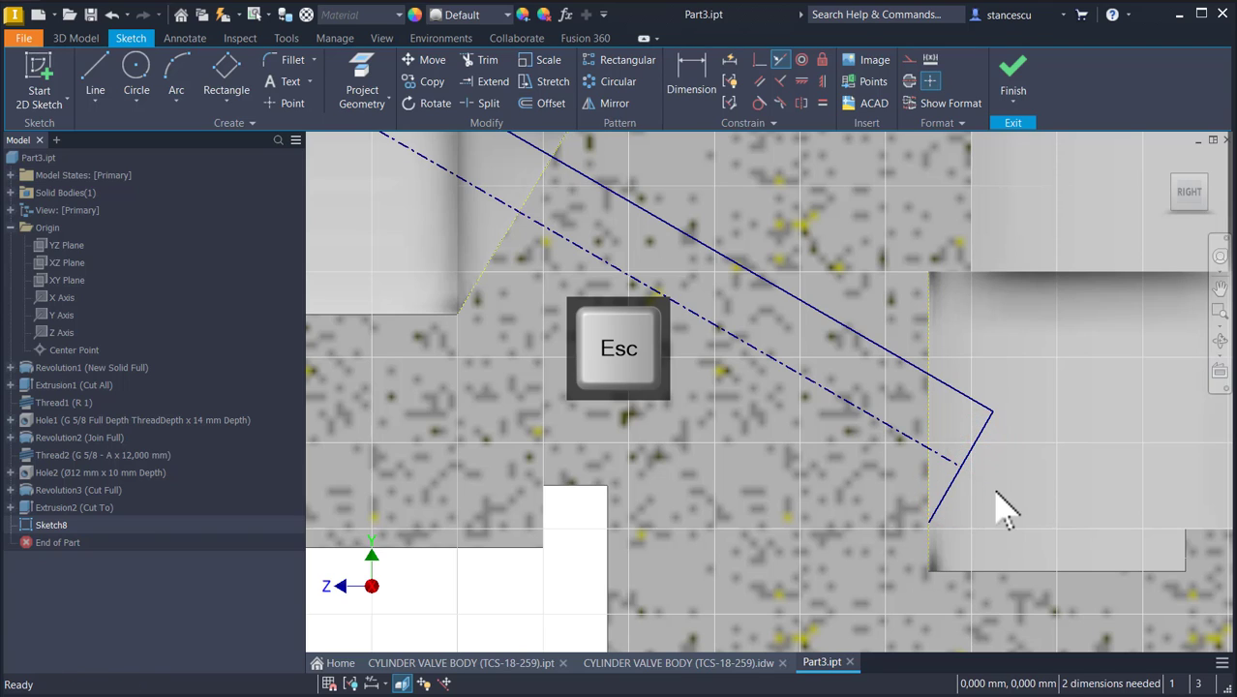
Step: Convert the short line between the centerline's inner end and the bore recess wall to construction geometry
click(949, 494)
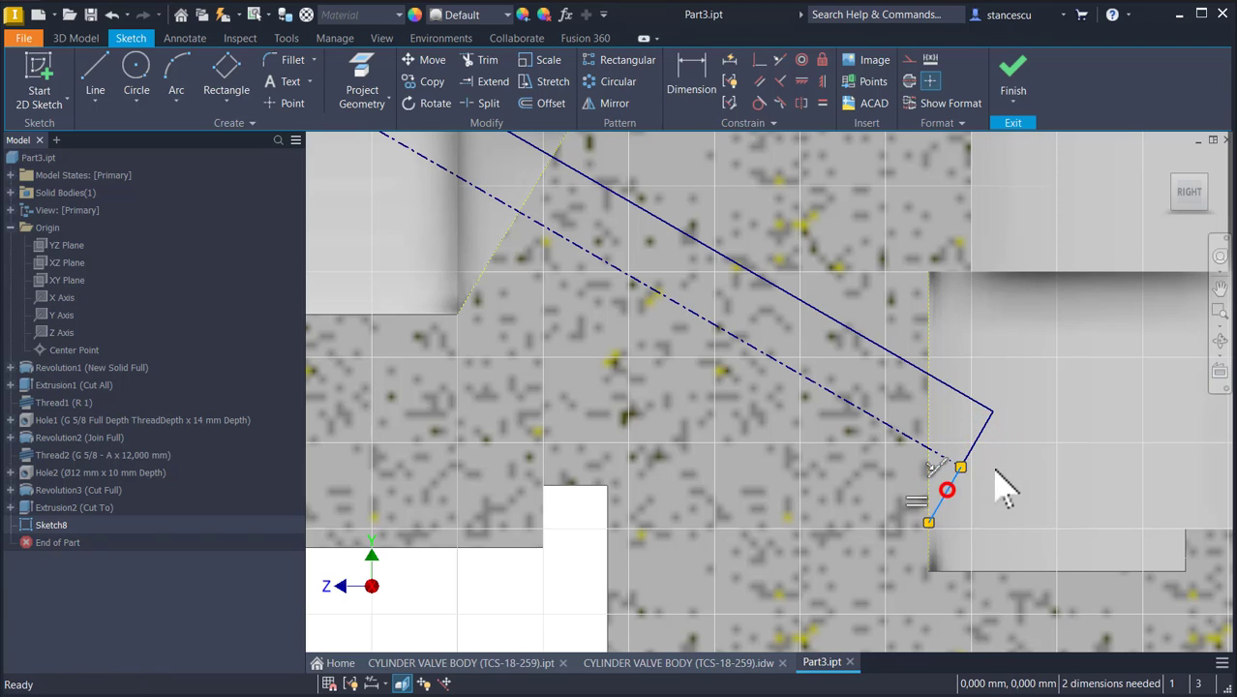
click(908, 59)
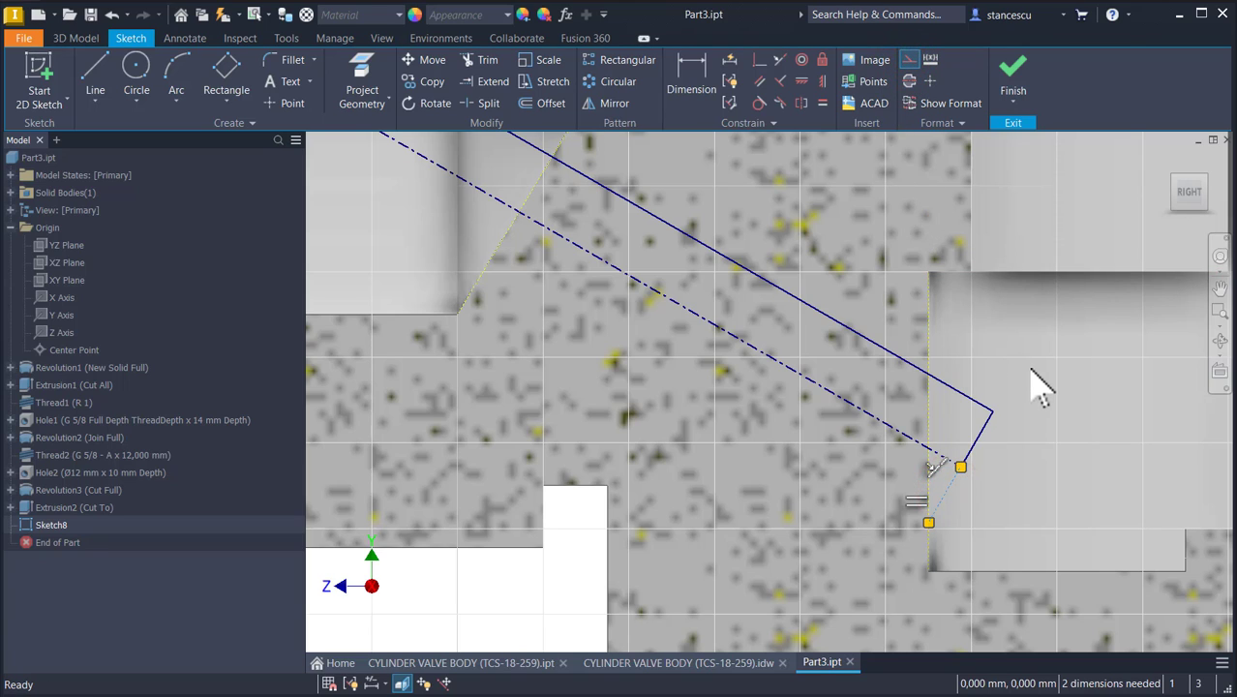
key(Escape)
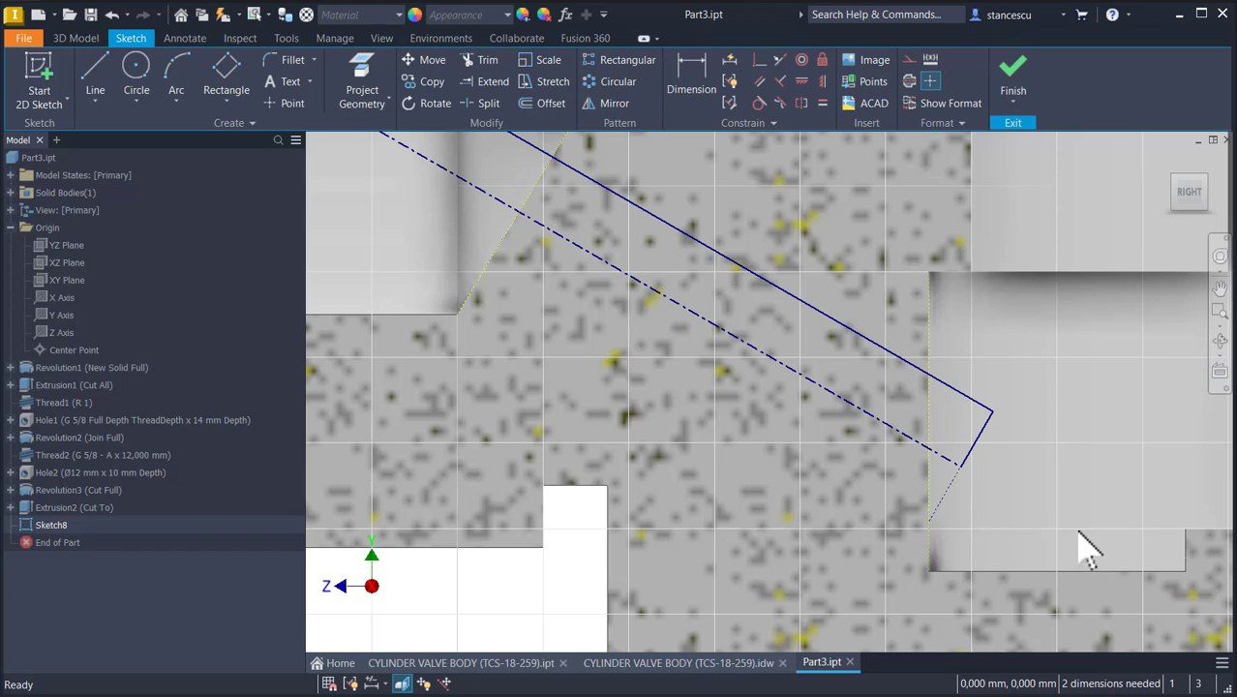
key(Num_Lock)
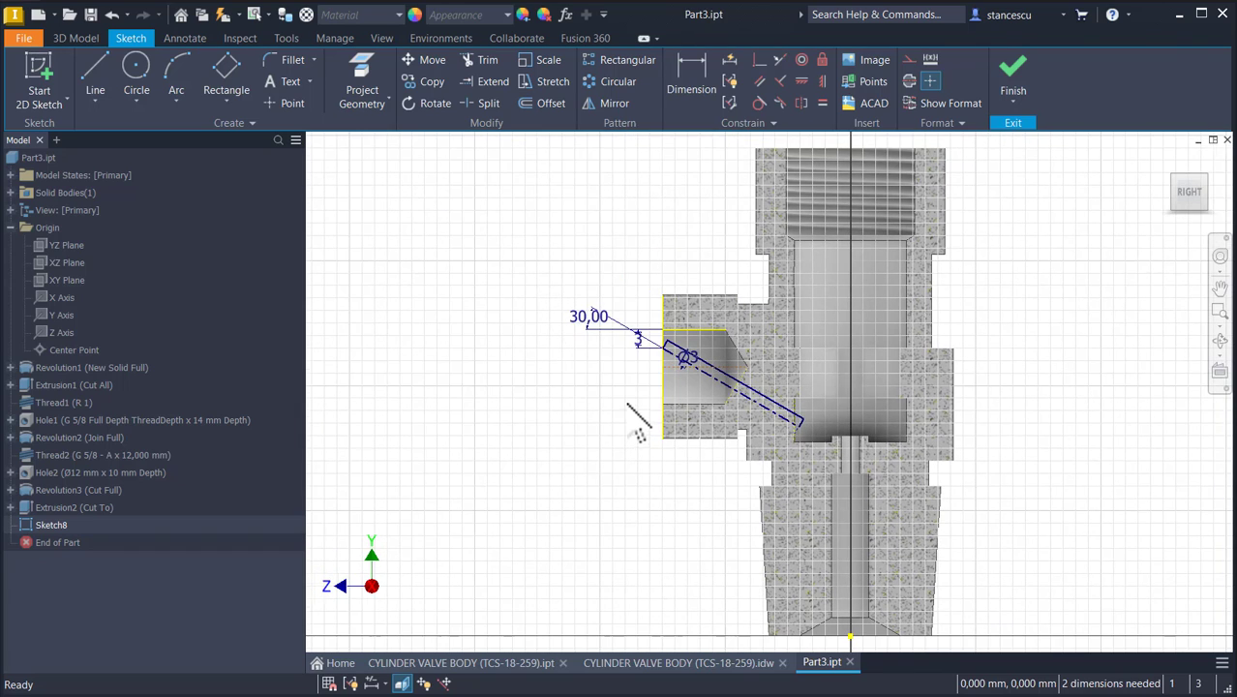
Step: Apply Auto Dimension with dimensions and constraints to identify the underconstrained geometry, and remove the automatically added dimensions
scroll(627, 404, up, 3)
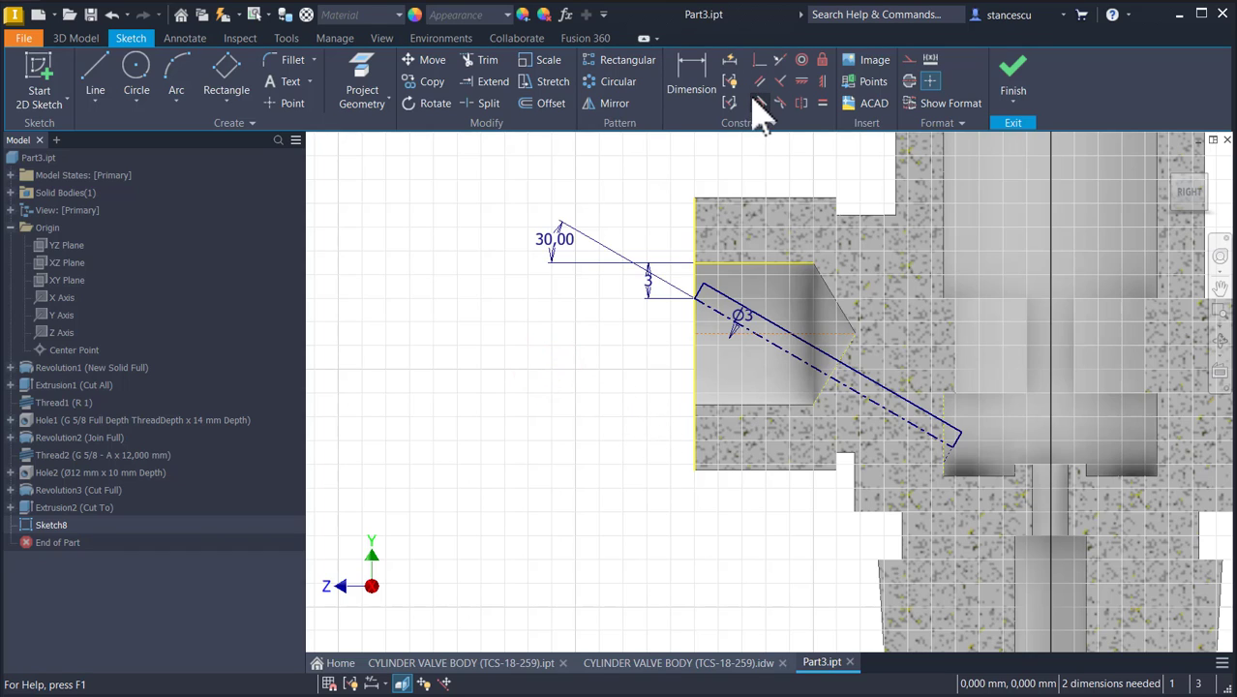
click(730, 60)
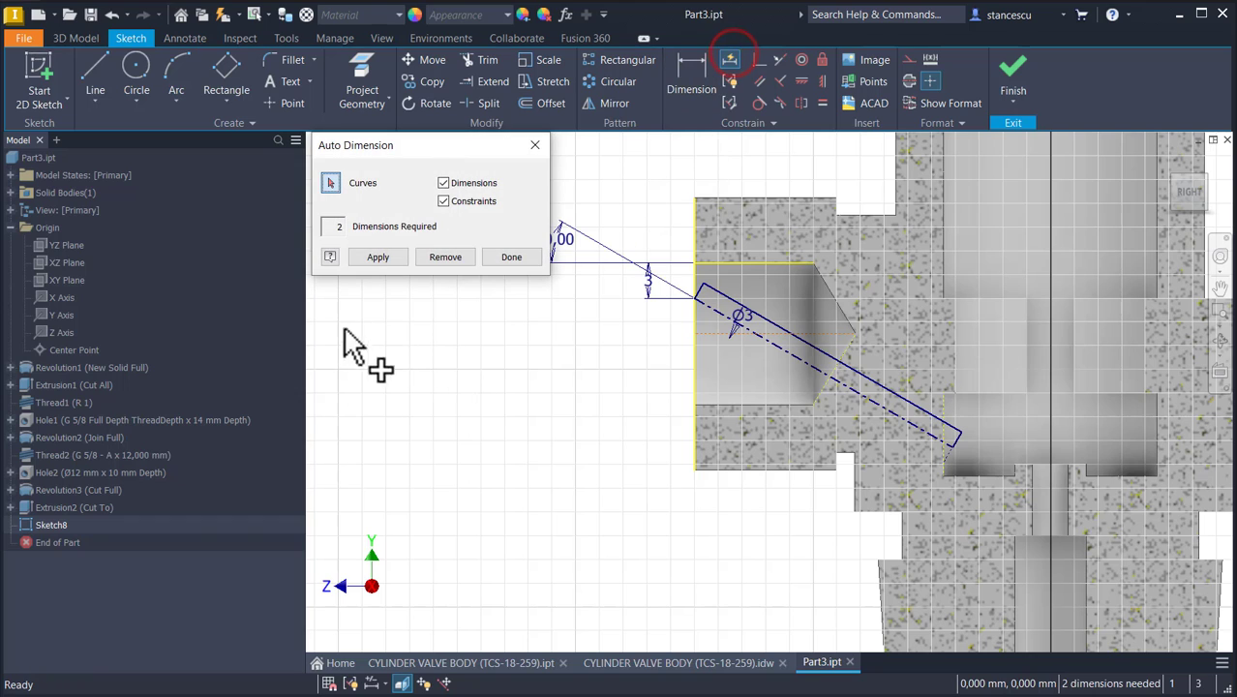
click(378, 256)
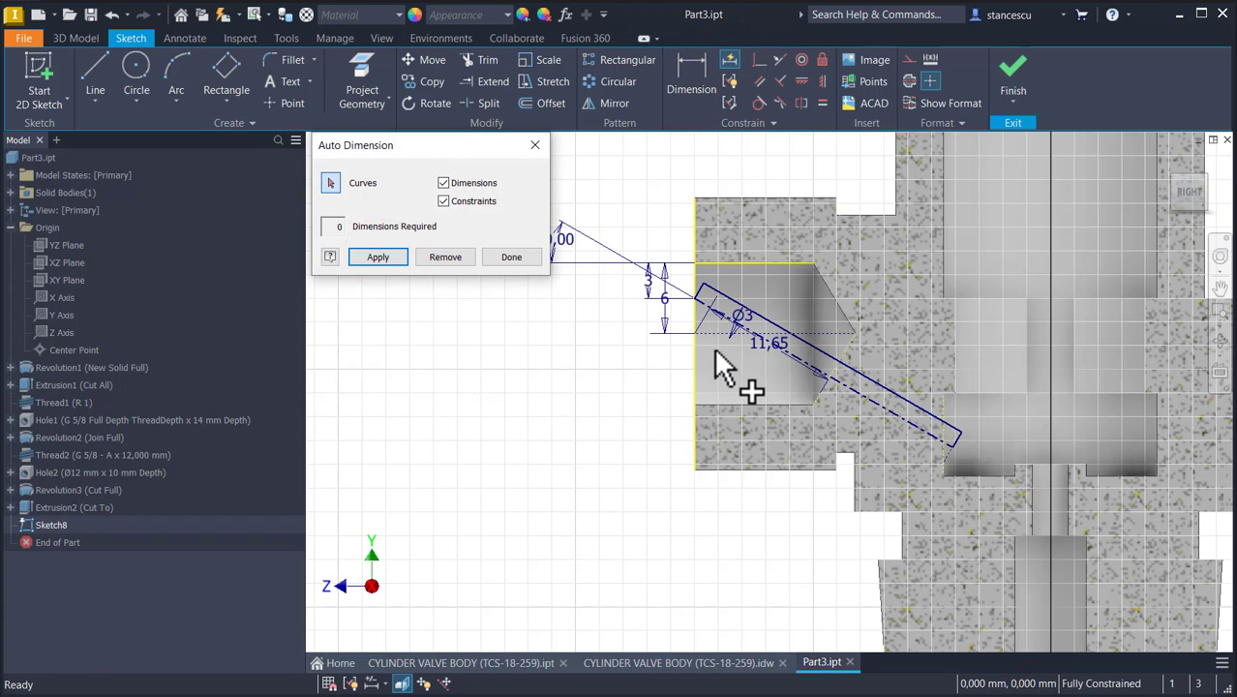
scroll(716, 350, up, 2)
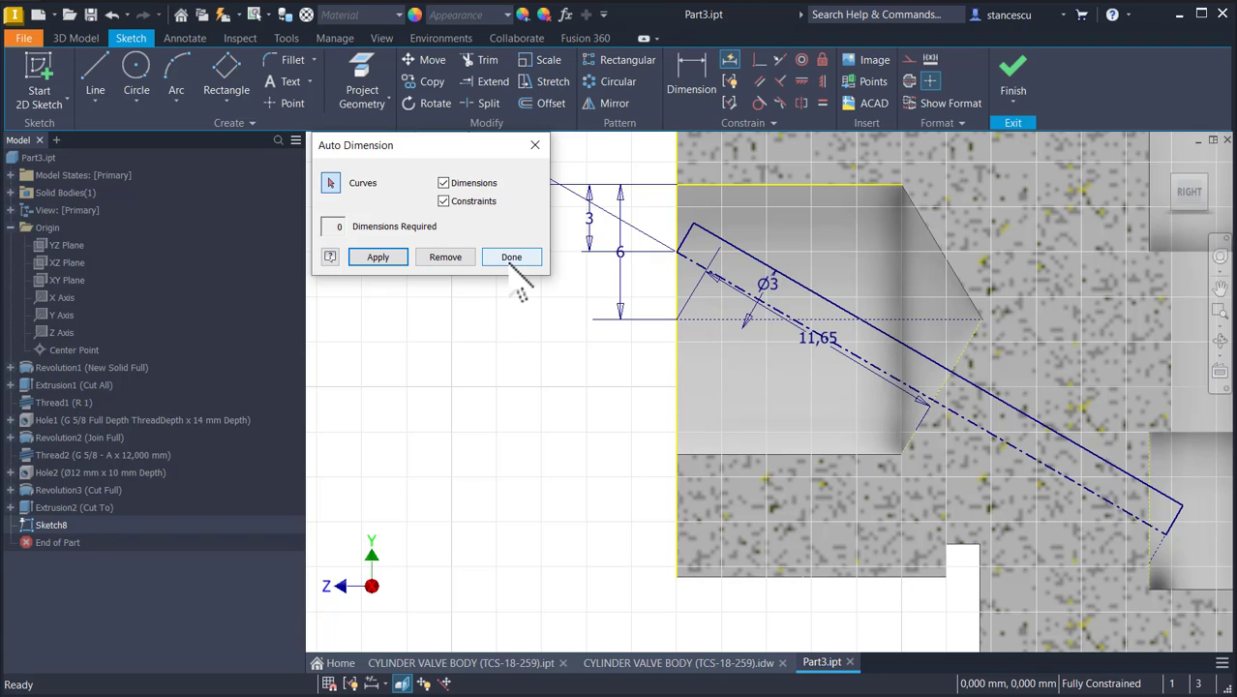
click(462, 257)
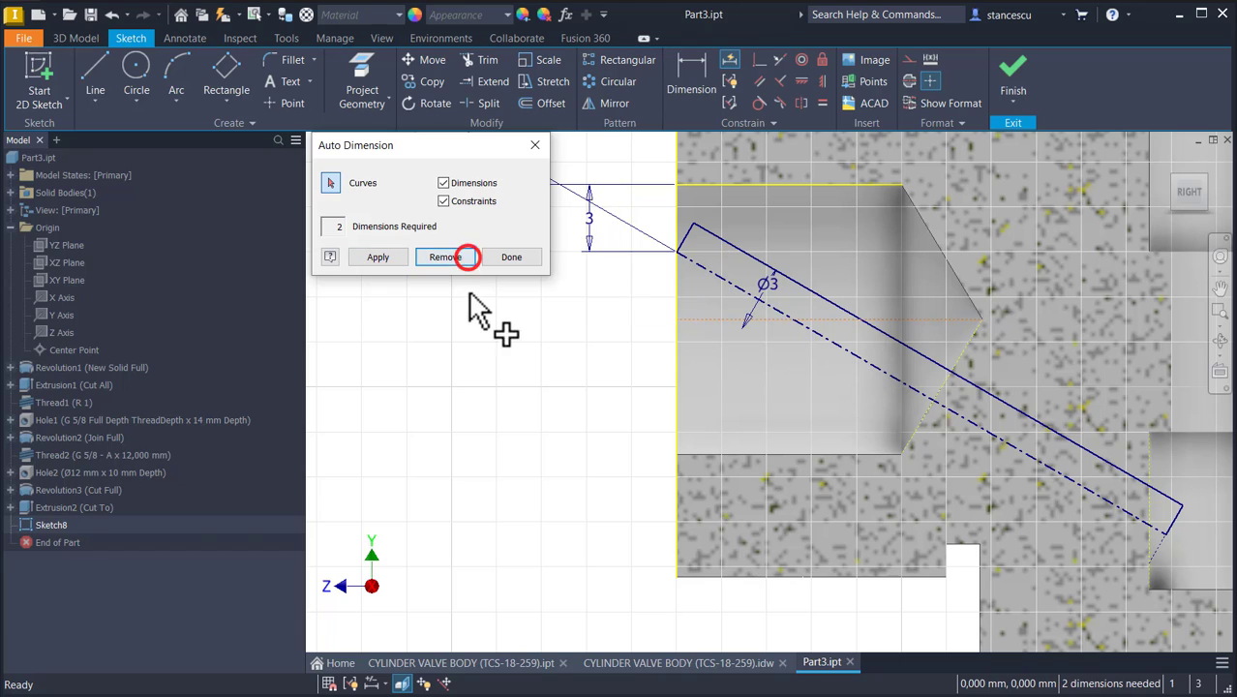
click(512, 256)
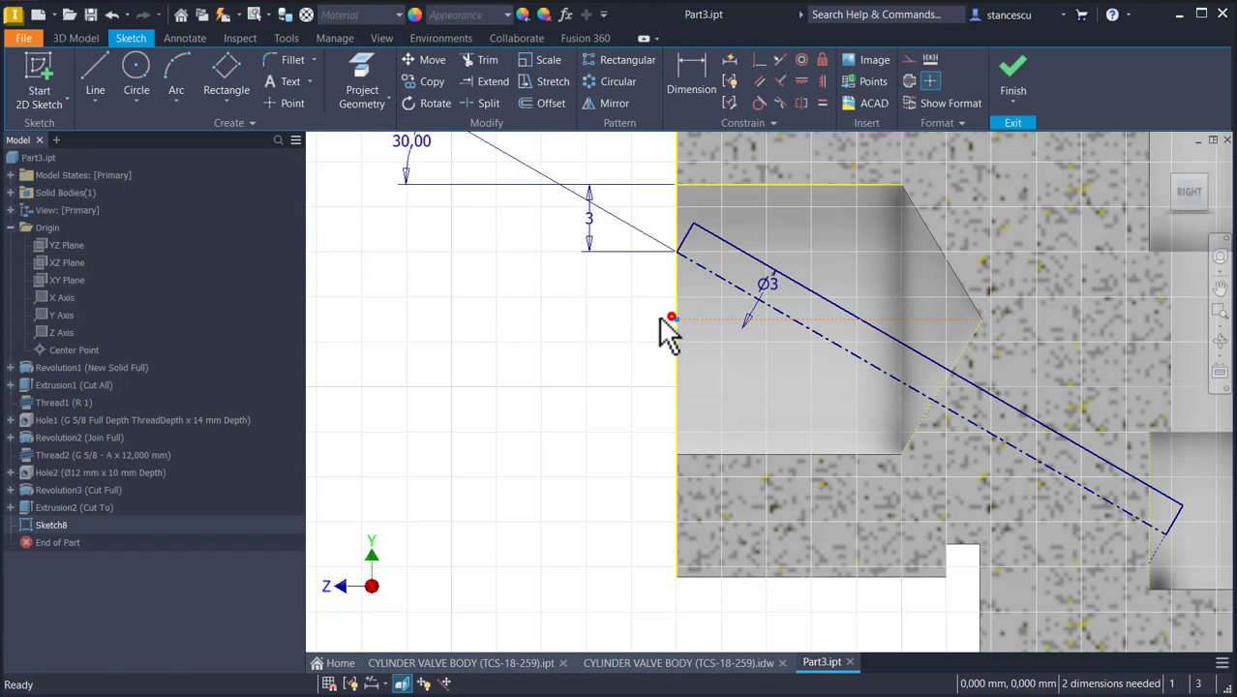
Step: Pull out the free end of the loose construction line along the side hole's axis and delete that line
mouse_move(671, 319)
mouse_down()
mouse_move(599, 326)
mouse_move(599, 342)
mouse_move(598, 329)
mouse_up()
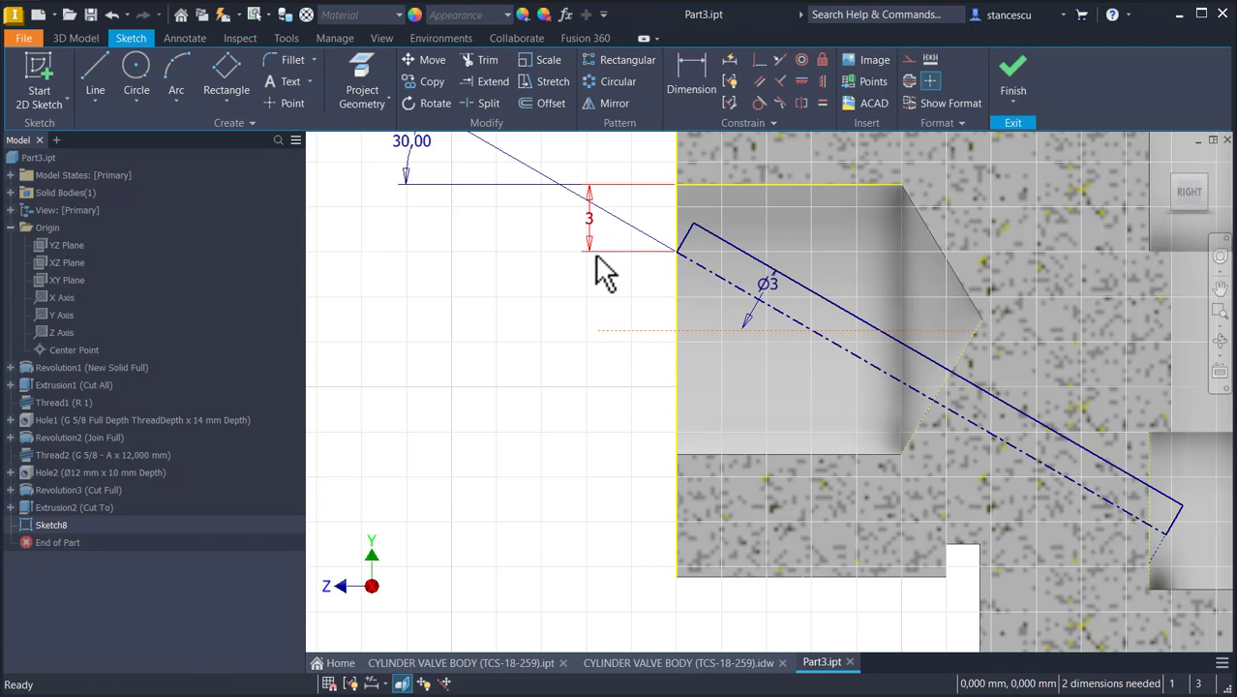
click(638, 329)
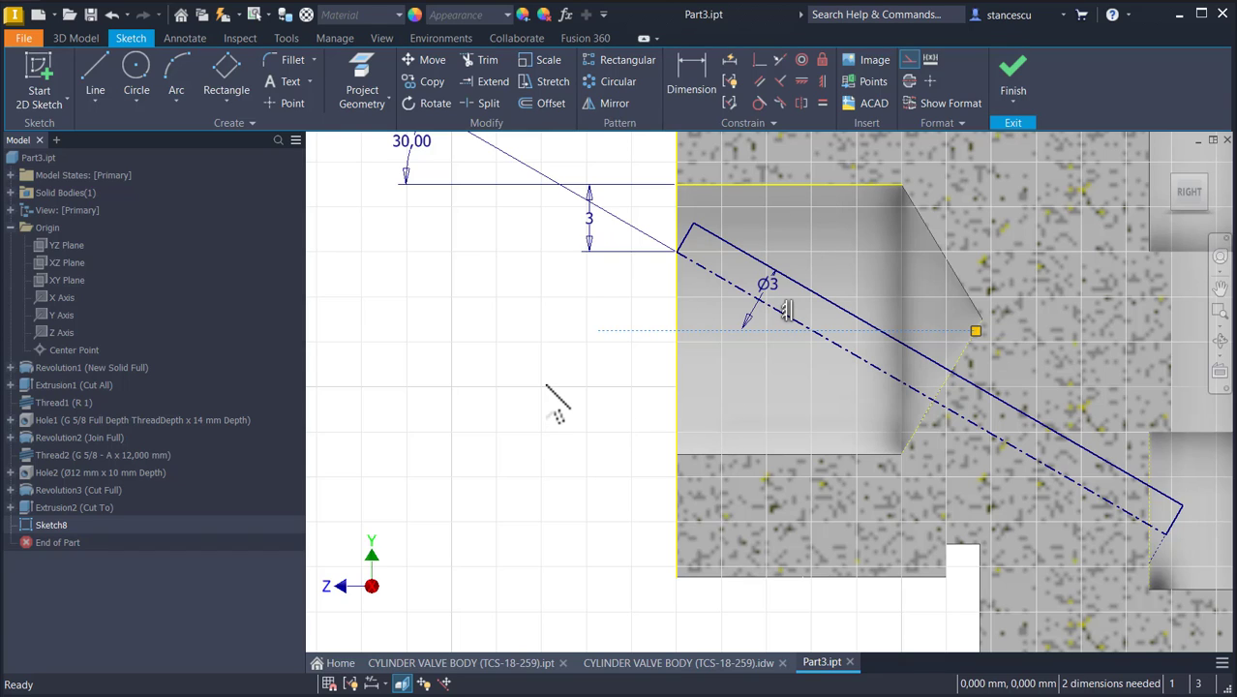
key(Delete)
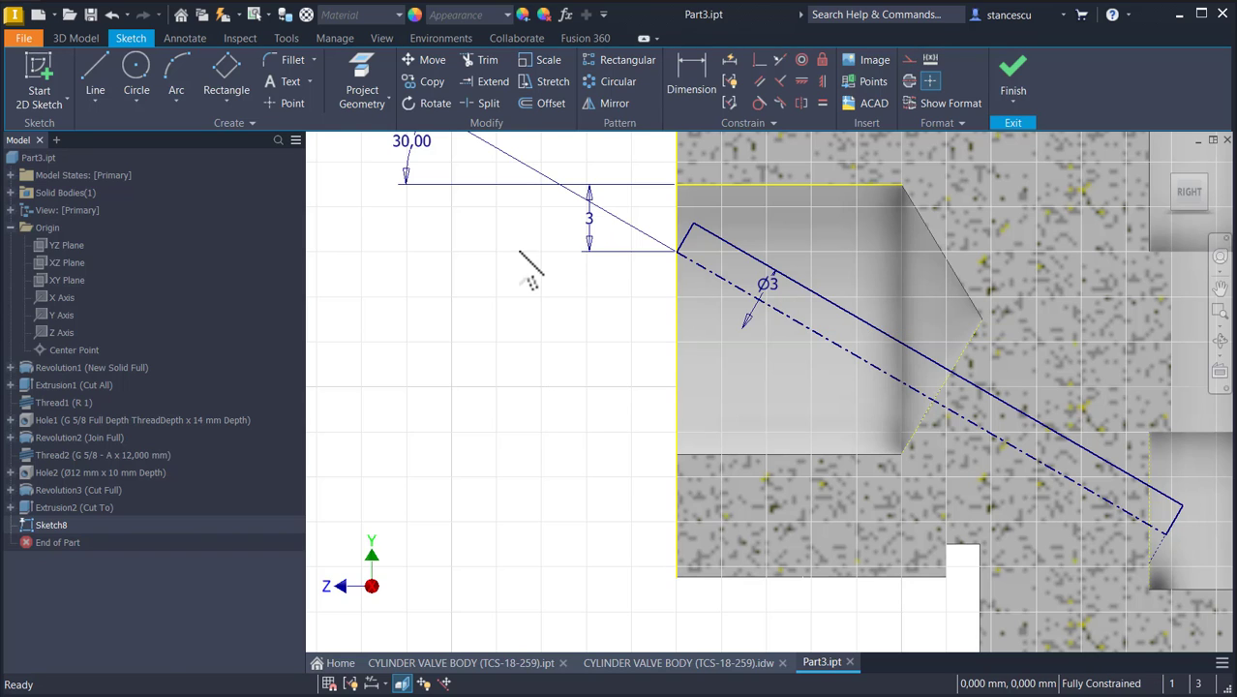
middle_drag(531, 281, 564, 408)
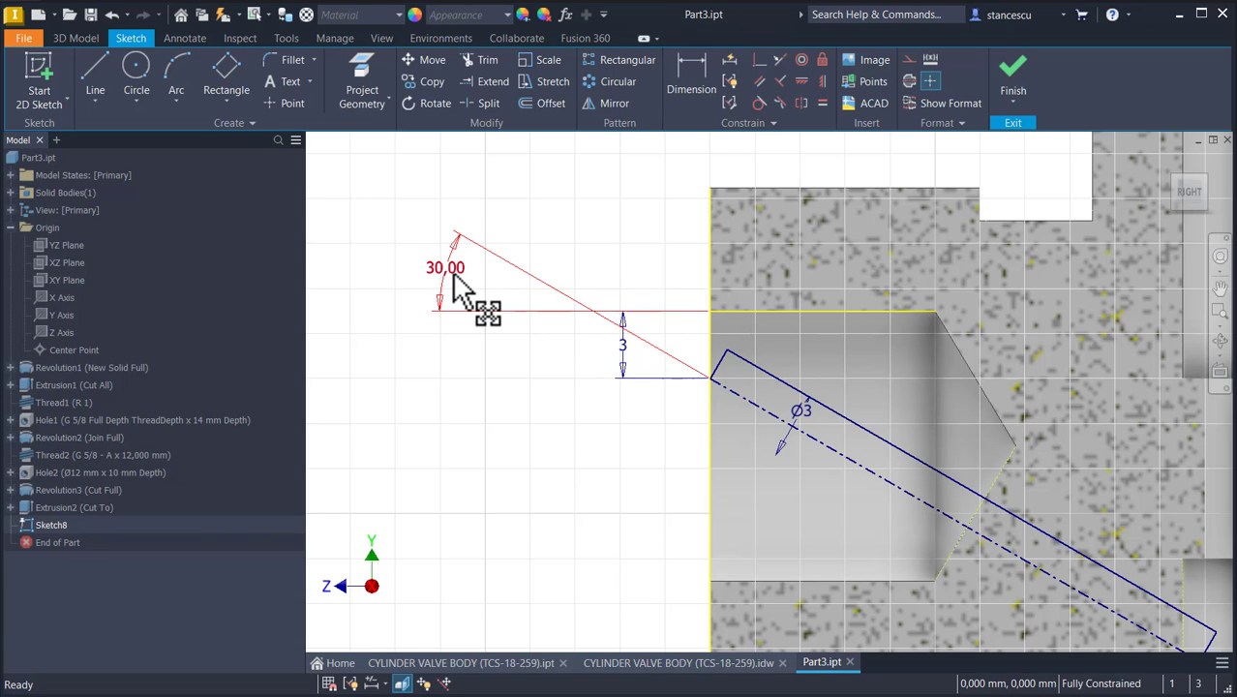
click(744, 314)
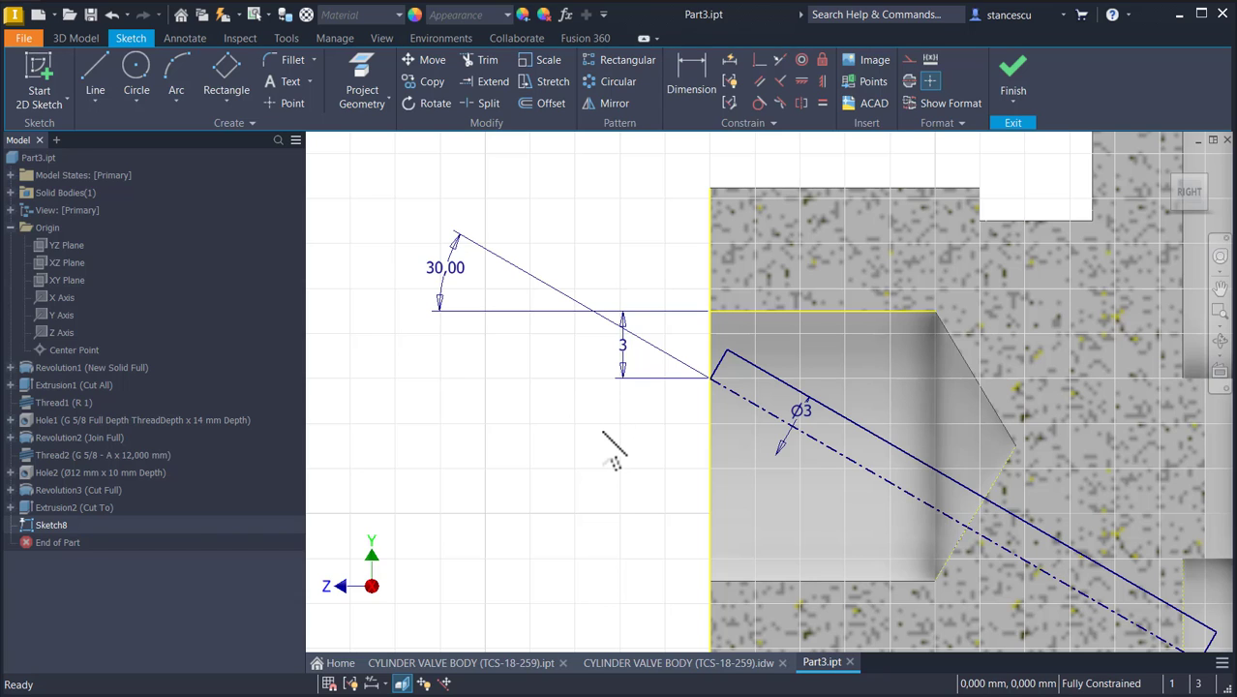
middle_drag(614, 450, 541, 386)
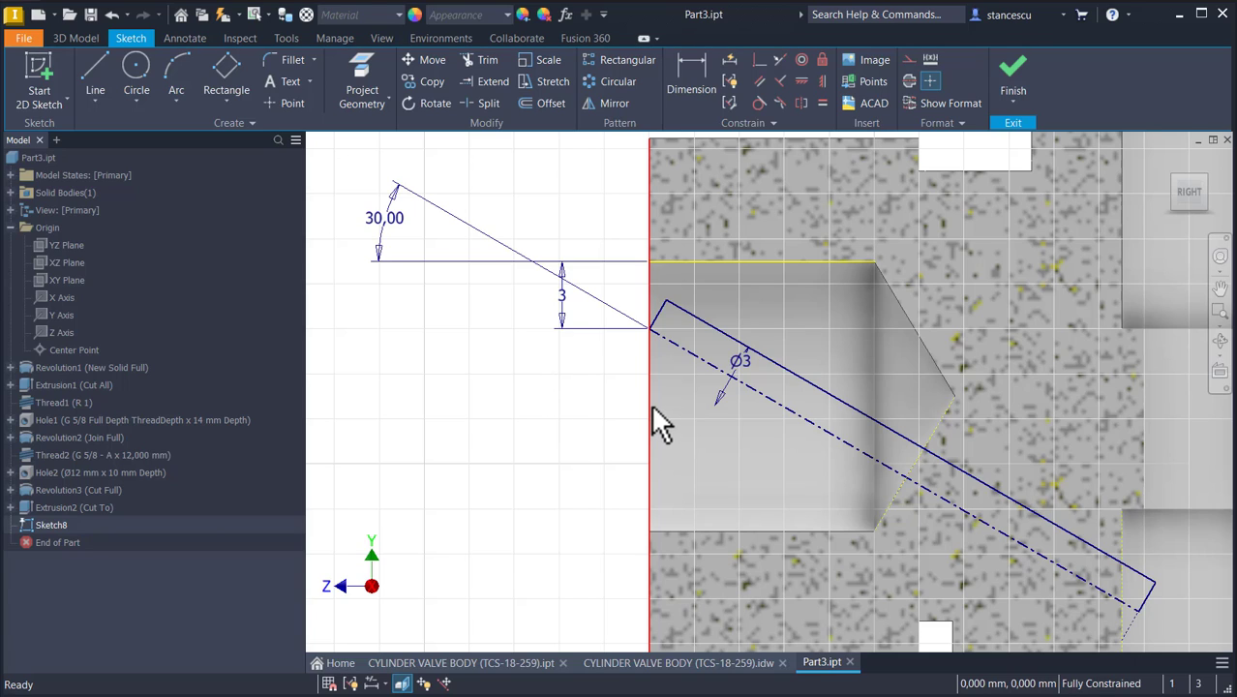
click(769, 266)
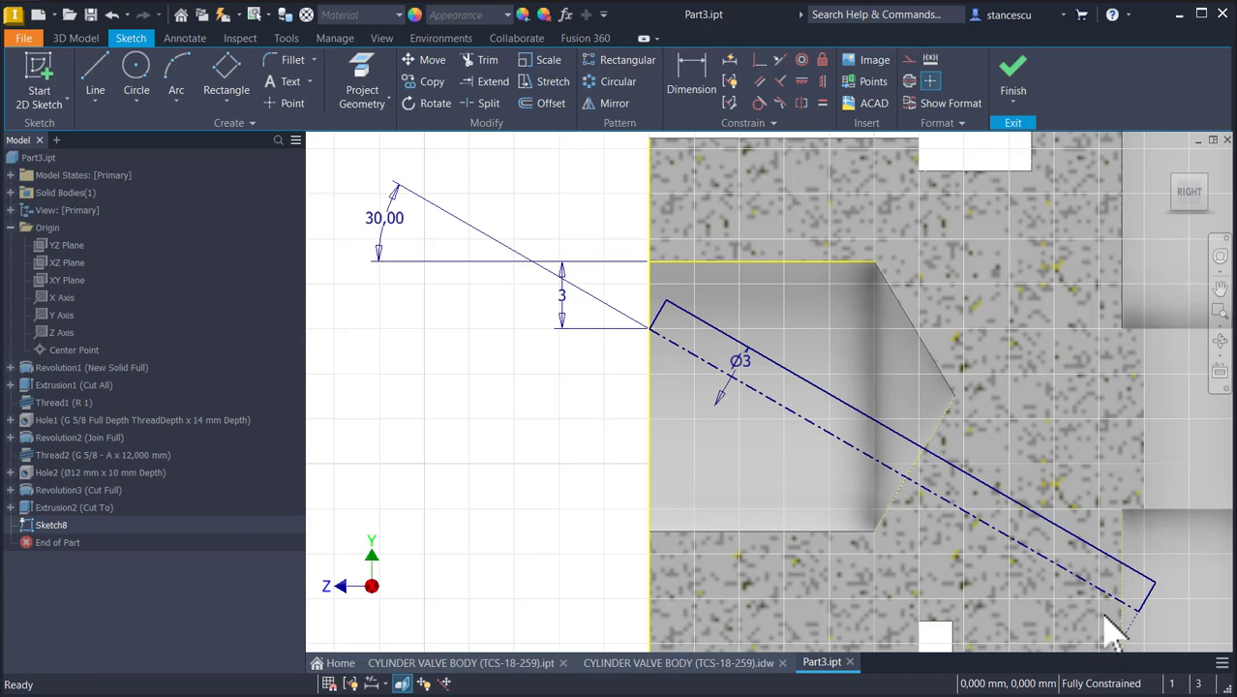
middle_drag(842, 560, 742, 497)
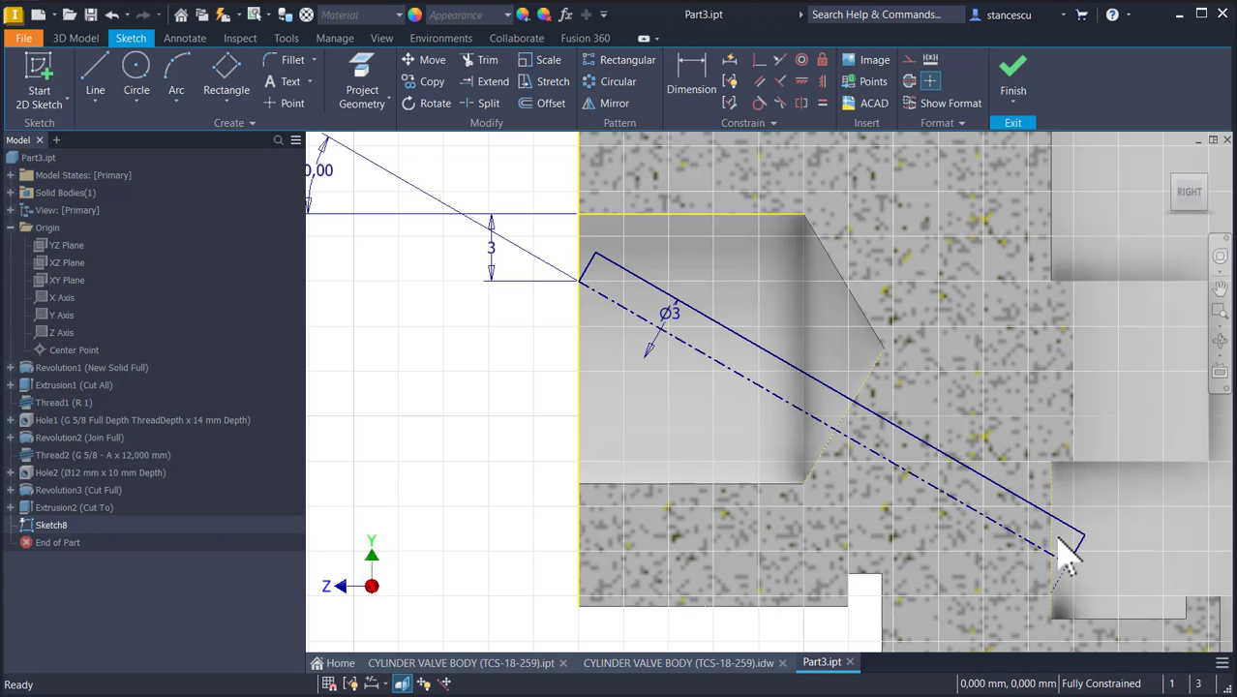
click(586, 256)
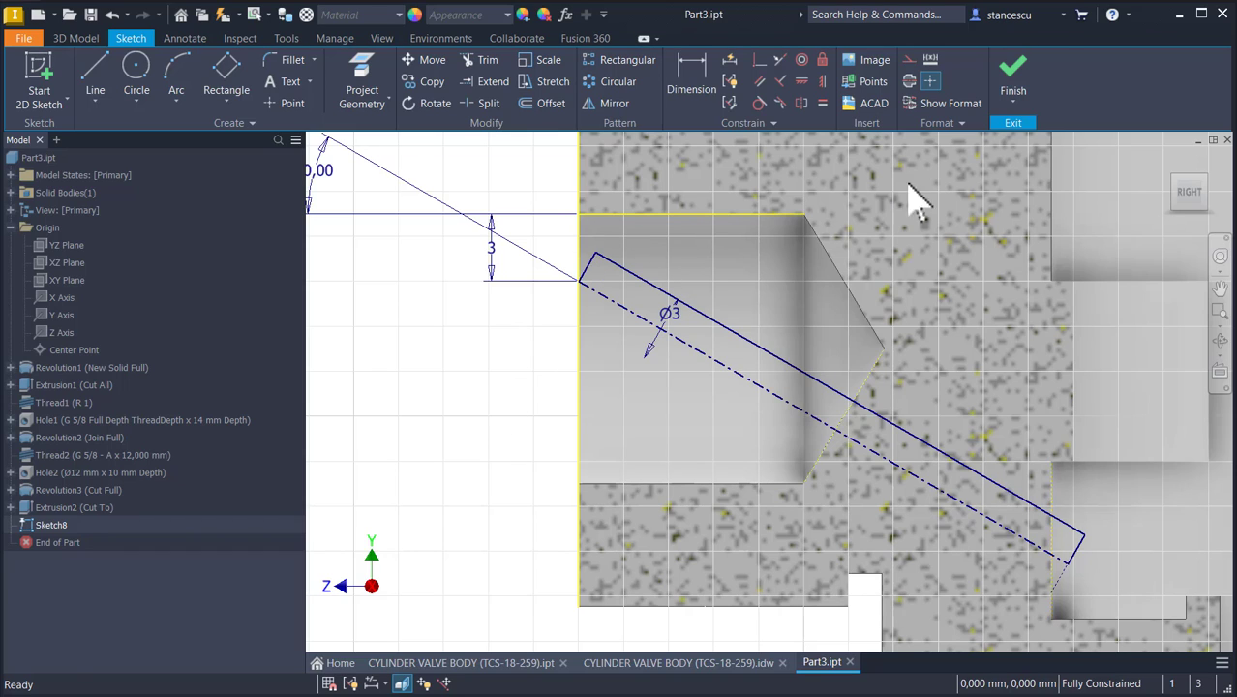
Step: Finish the sketch and revolve its slanted profile a full 360 degrees about the centerline as a cut
click(1015, 78)
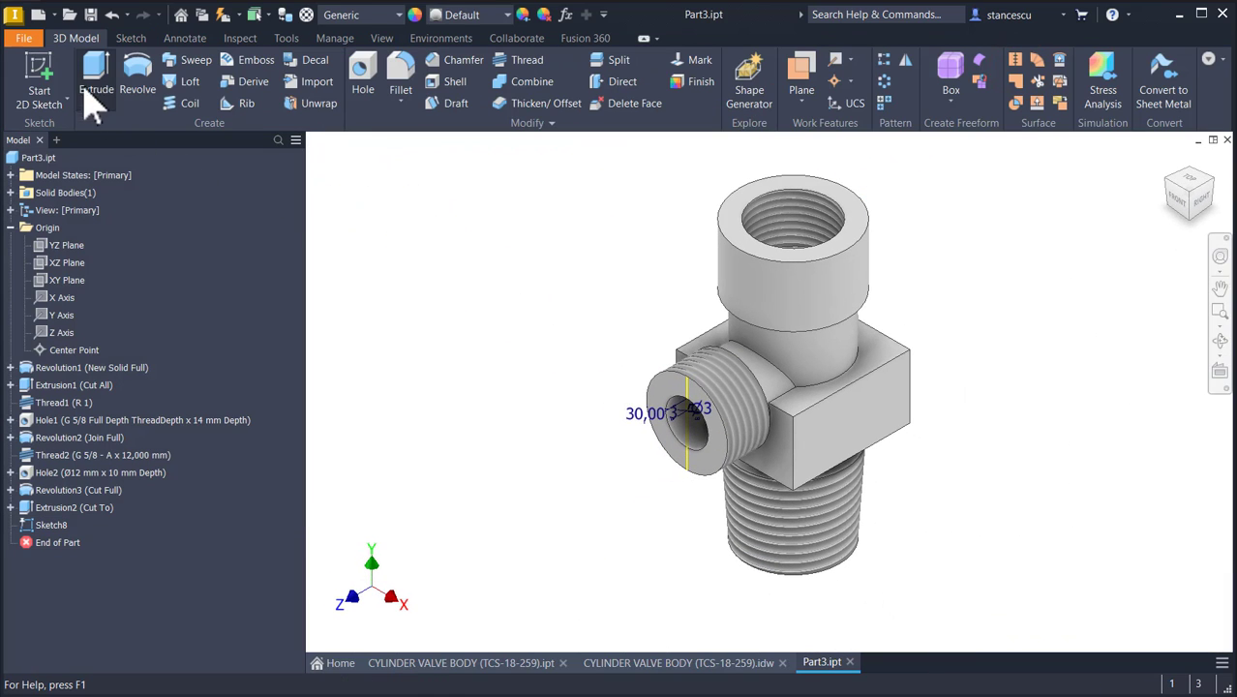
click(137, 70)
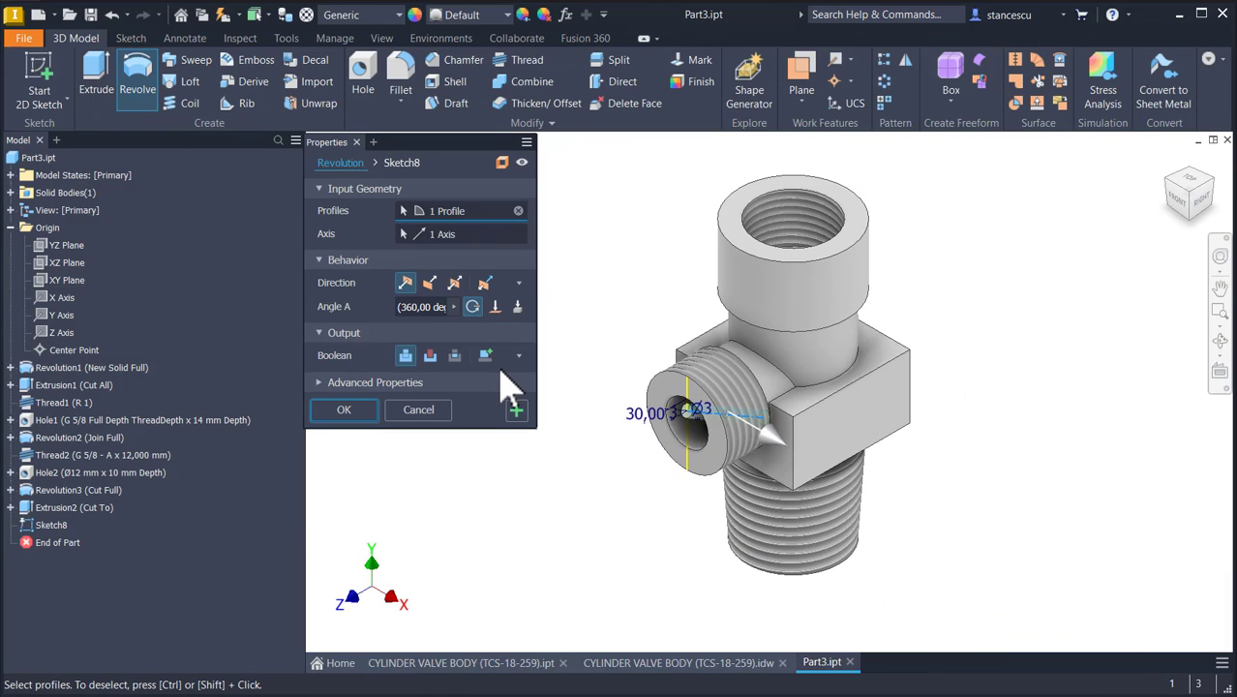
scroll(634, 521, up, 6)
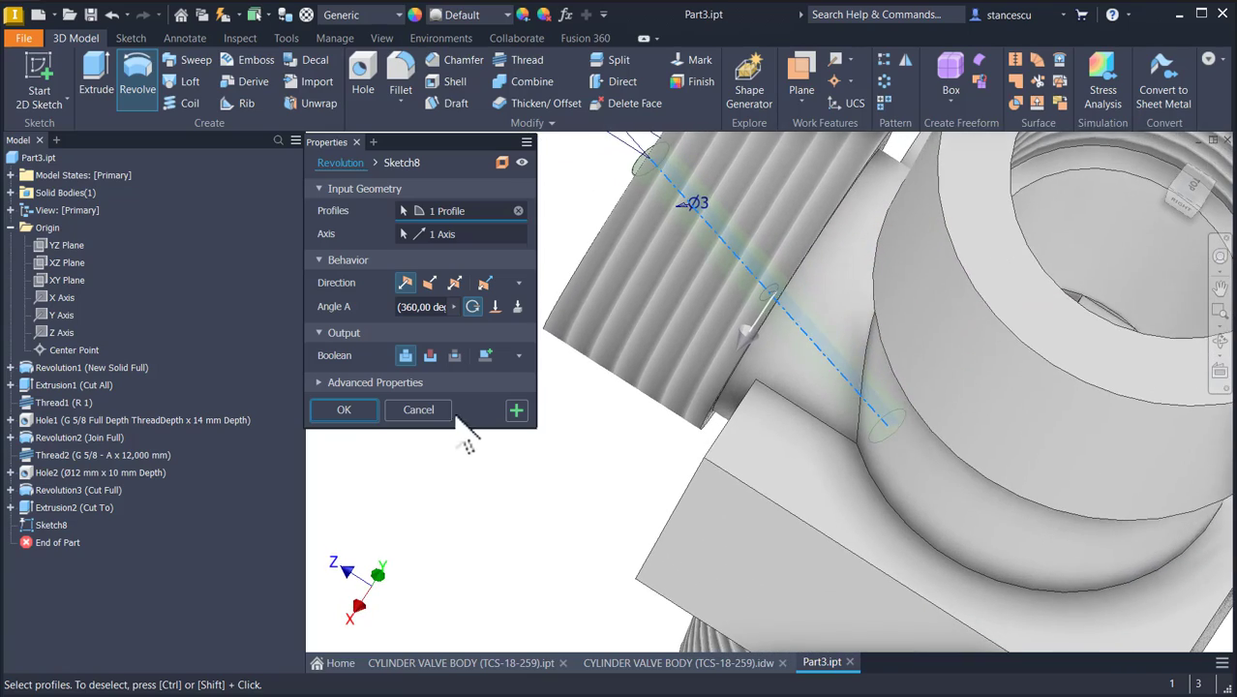
click(429, 355)
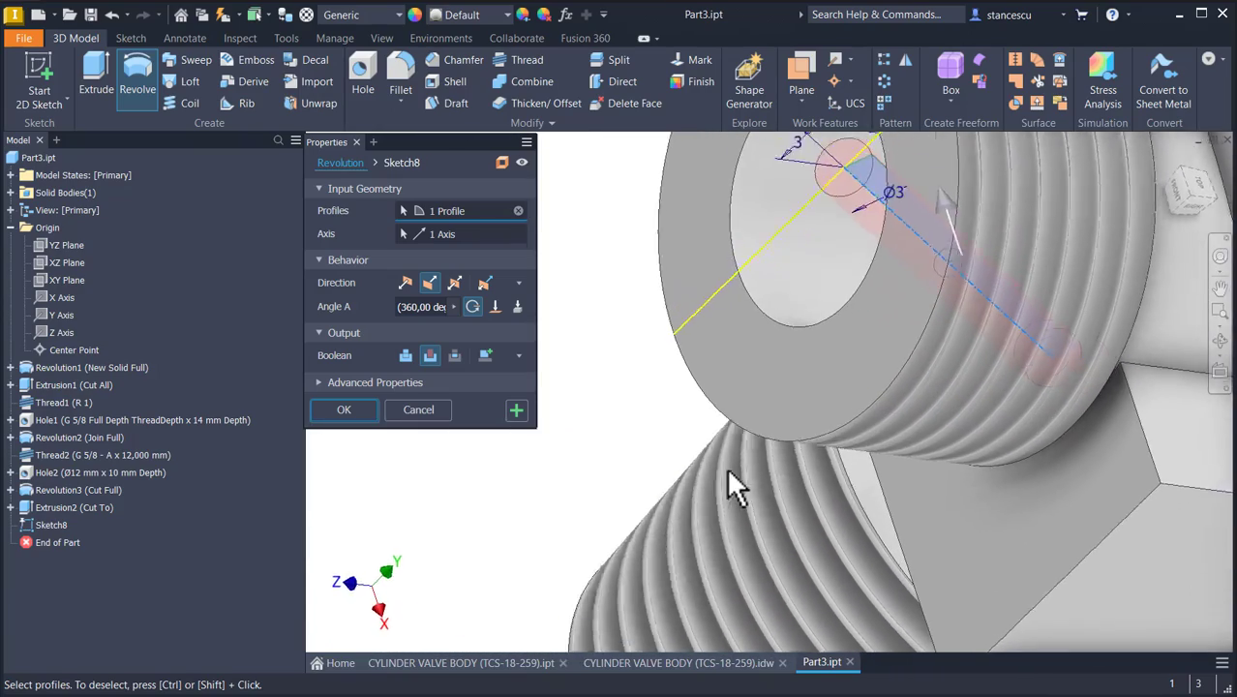
click(342, 410)
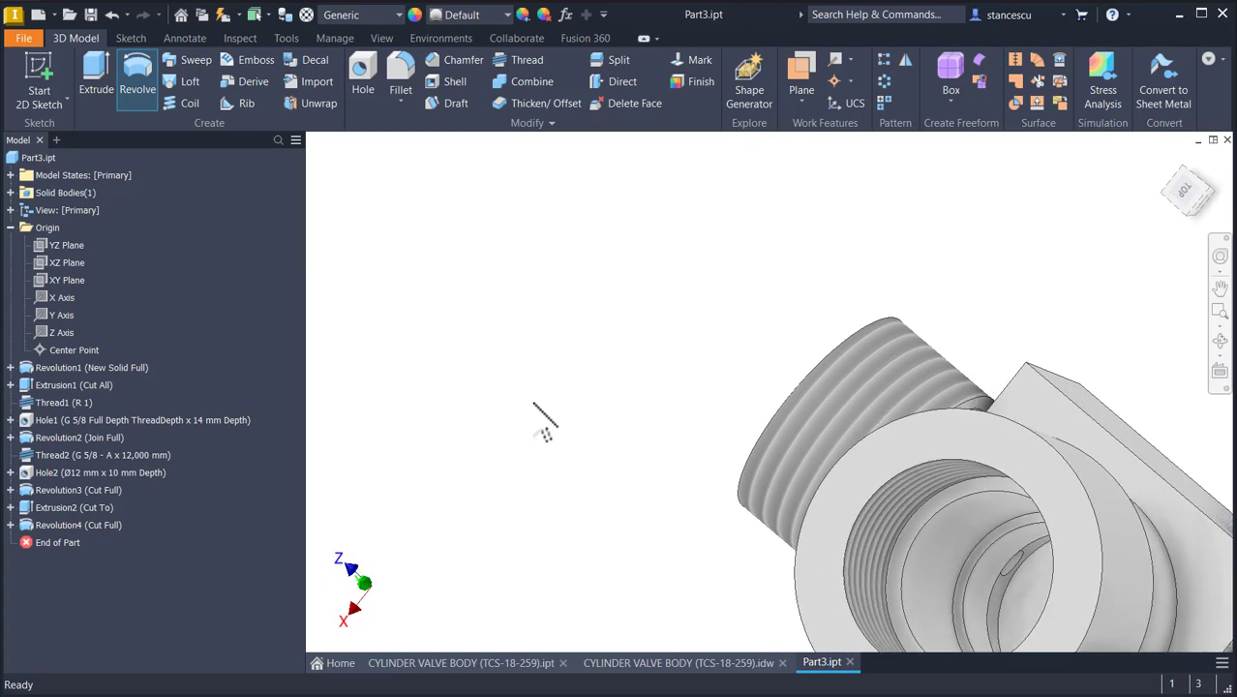
Step: Add a full-depth ISO Pipe Threads G 7/8 class A right-hand thread to the upper collar's outer face
key(F6)
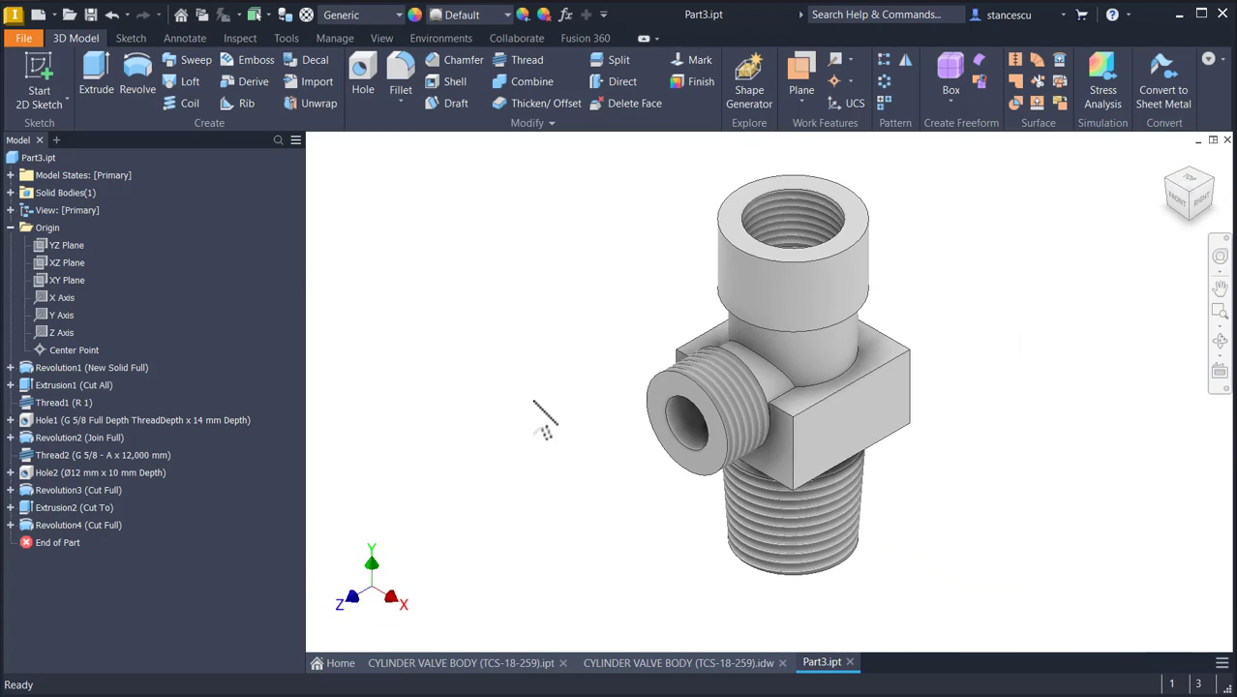
click(522, 61)
click(737, 272)
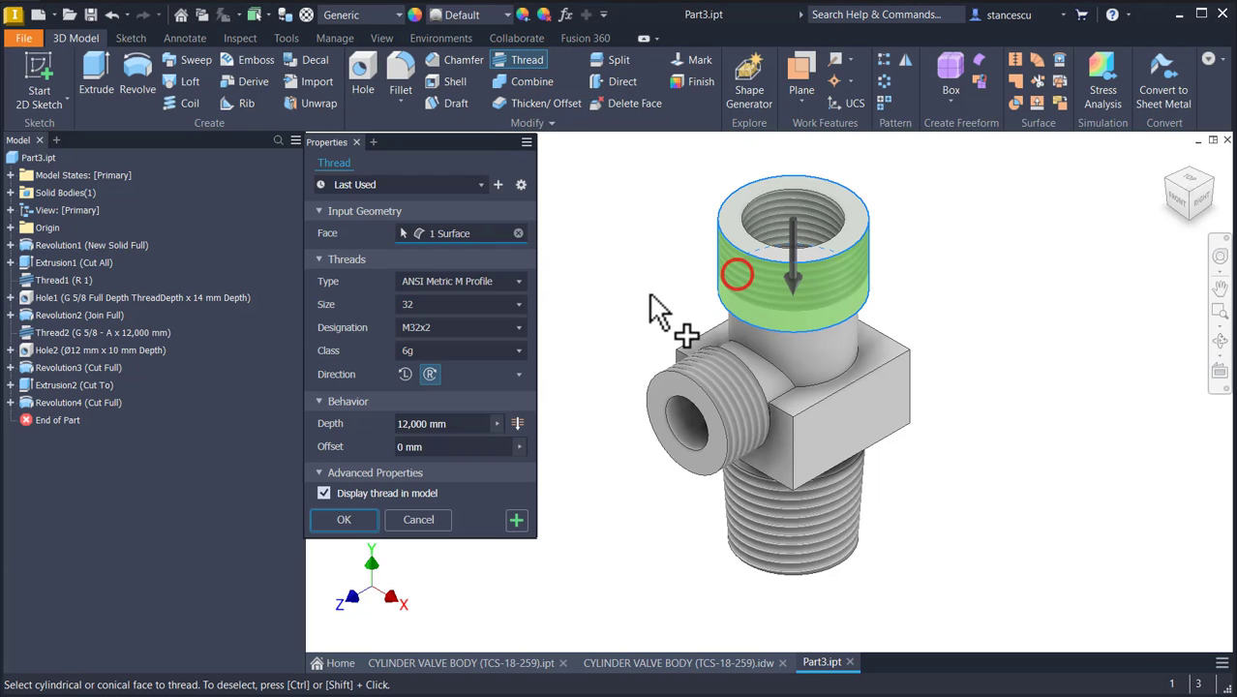
click(522, 283)
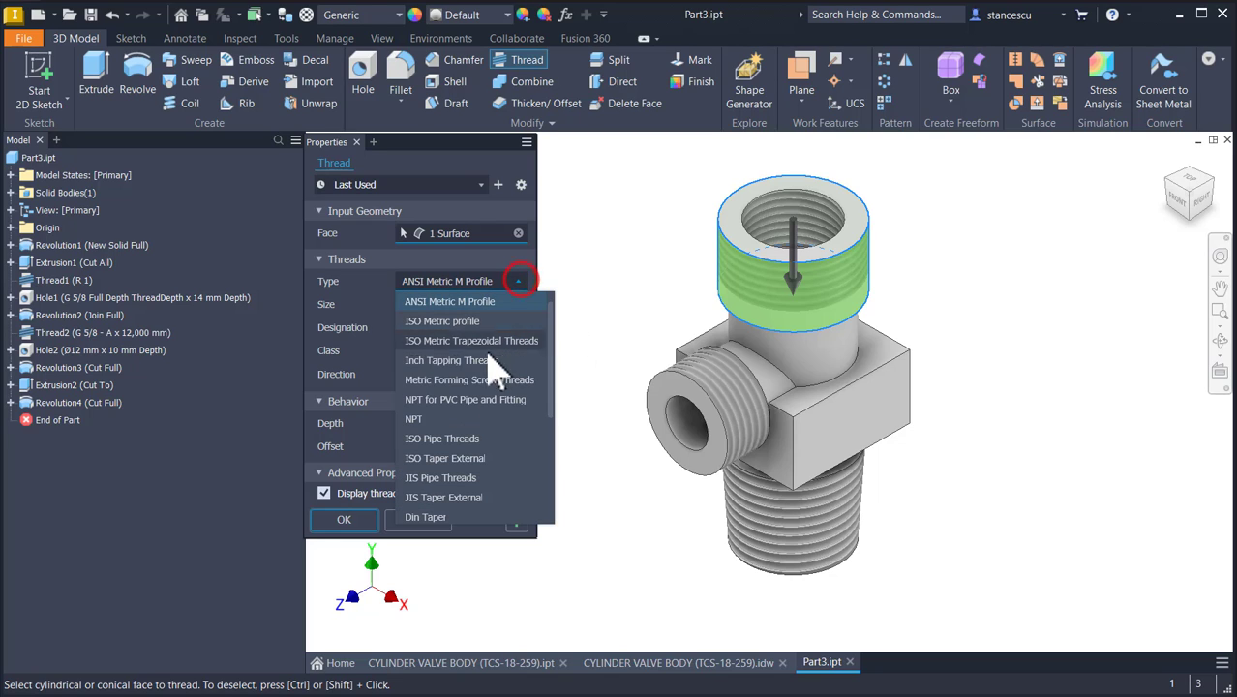
click(450, 441)
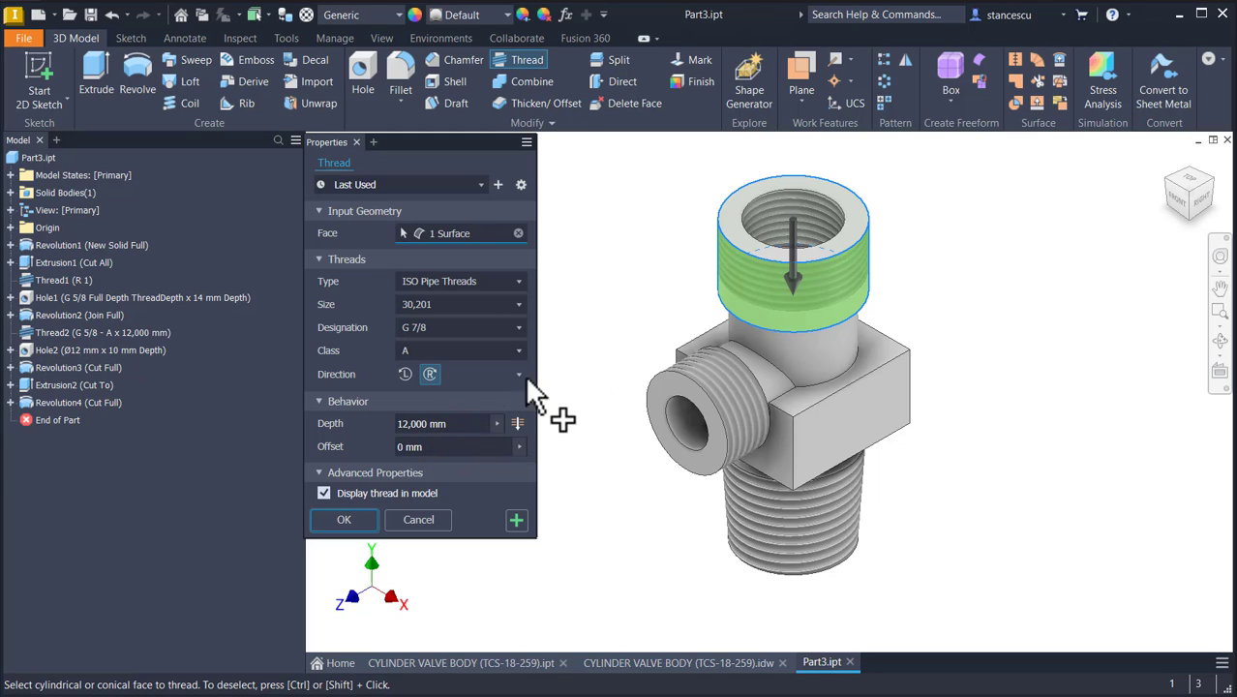
click(517, 423)
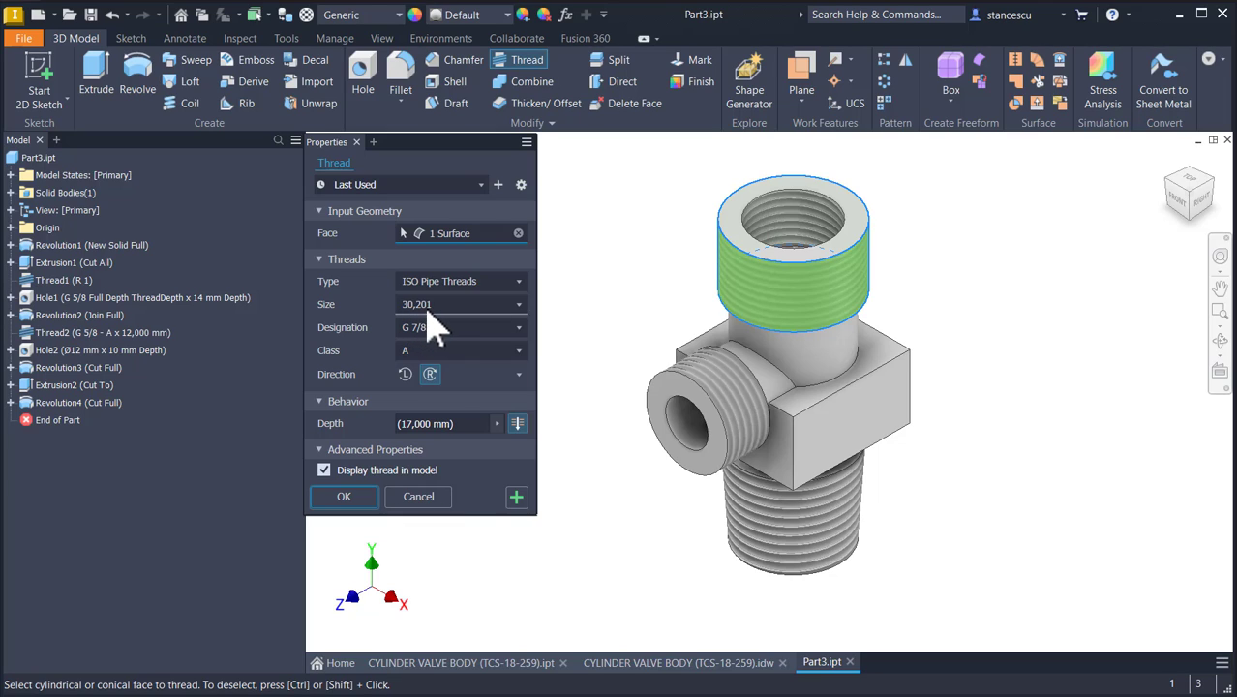
click(345, 496)
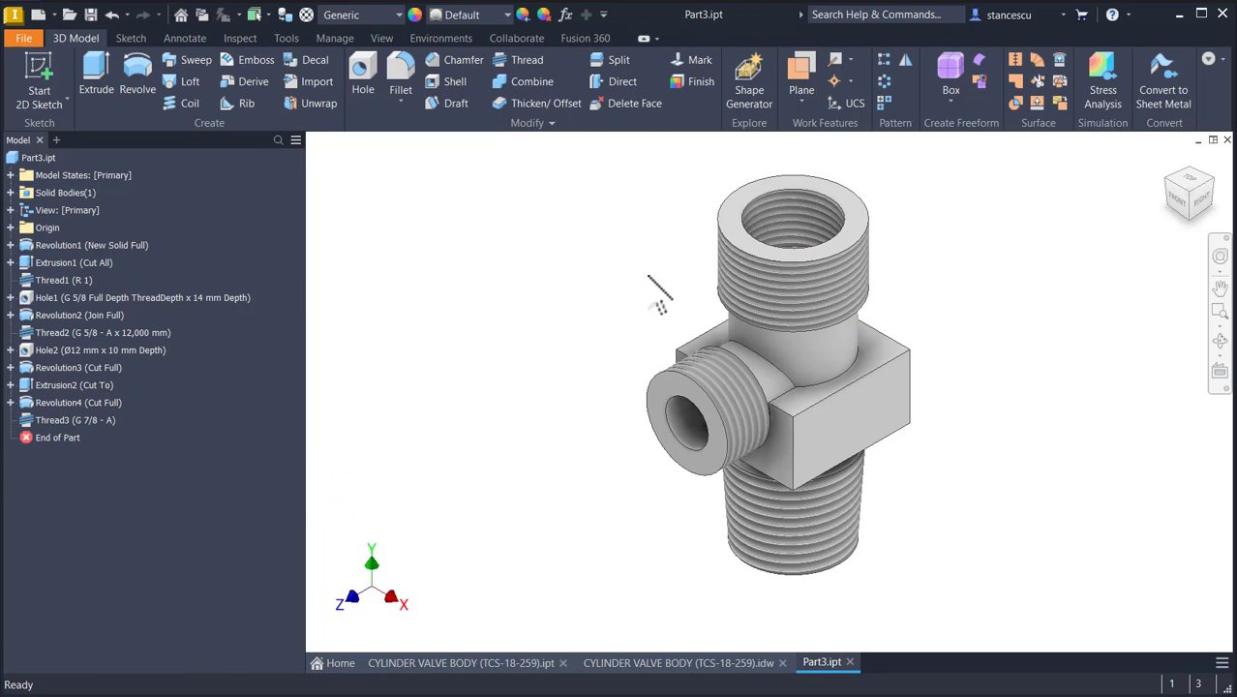
Step: Chamfer the outer end edges of the upper collar, the side branch and the lower pipe by 1 mm
click(877, 237)
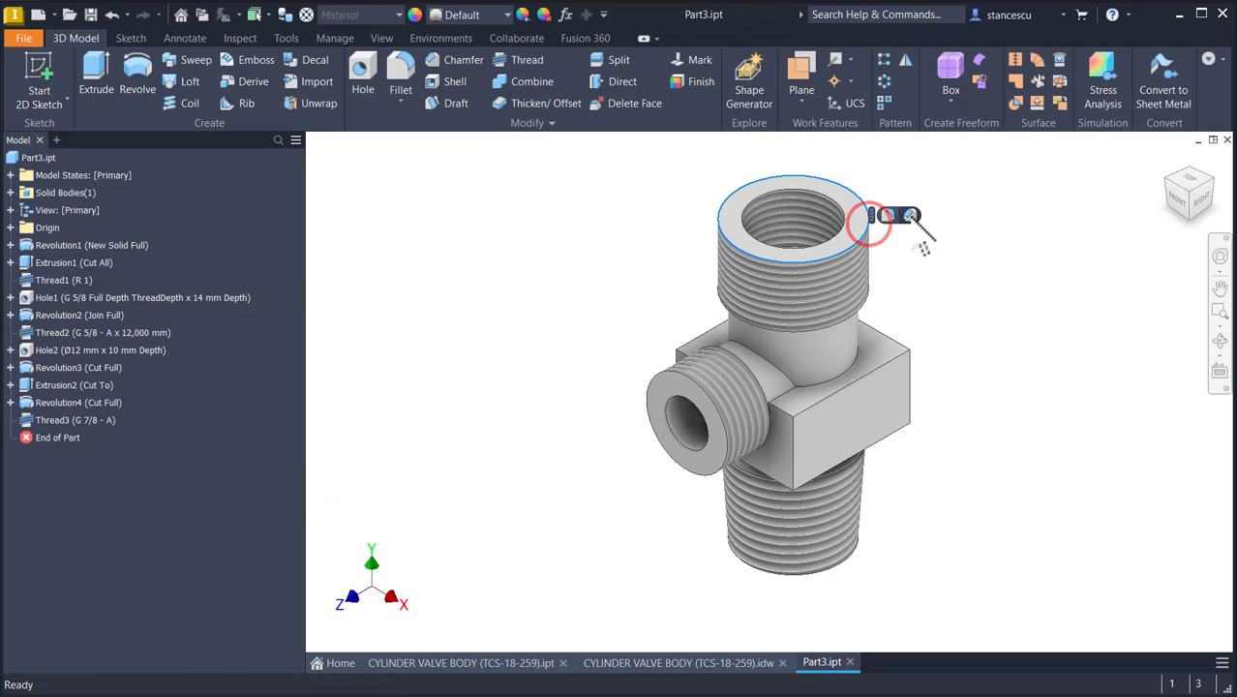
right_drag(930, 254, 952, 262)
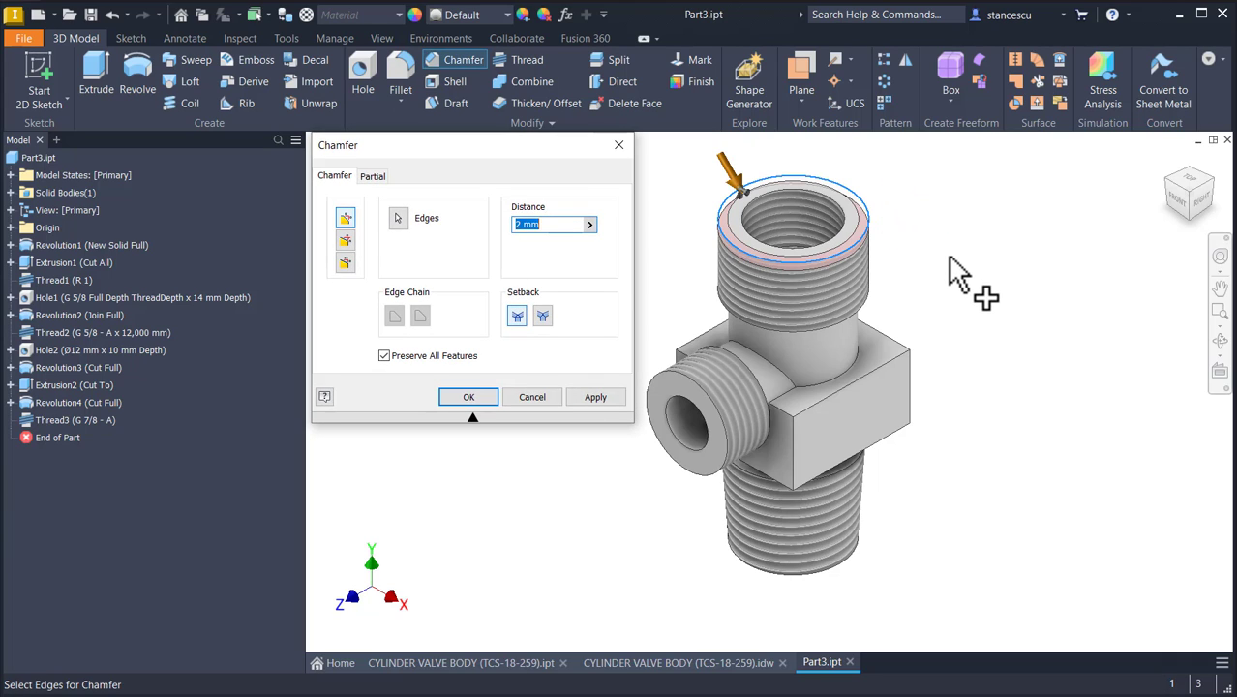
text(1)
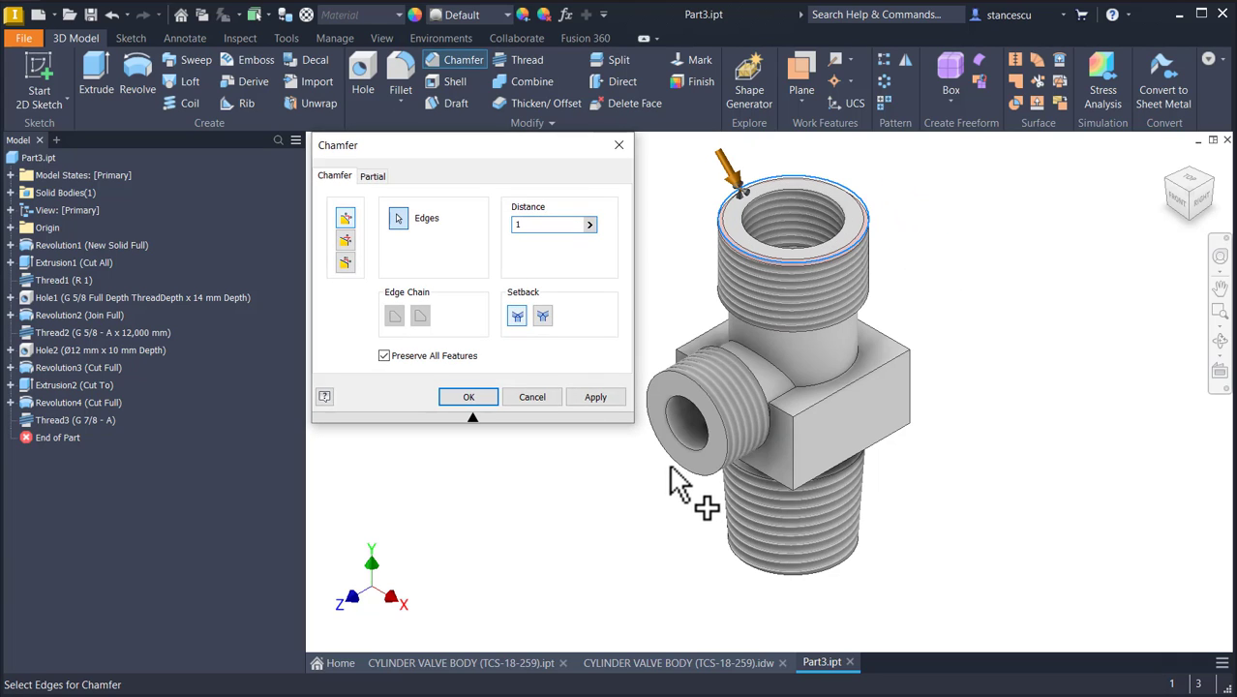
click(677, 470)
click(738, 569)
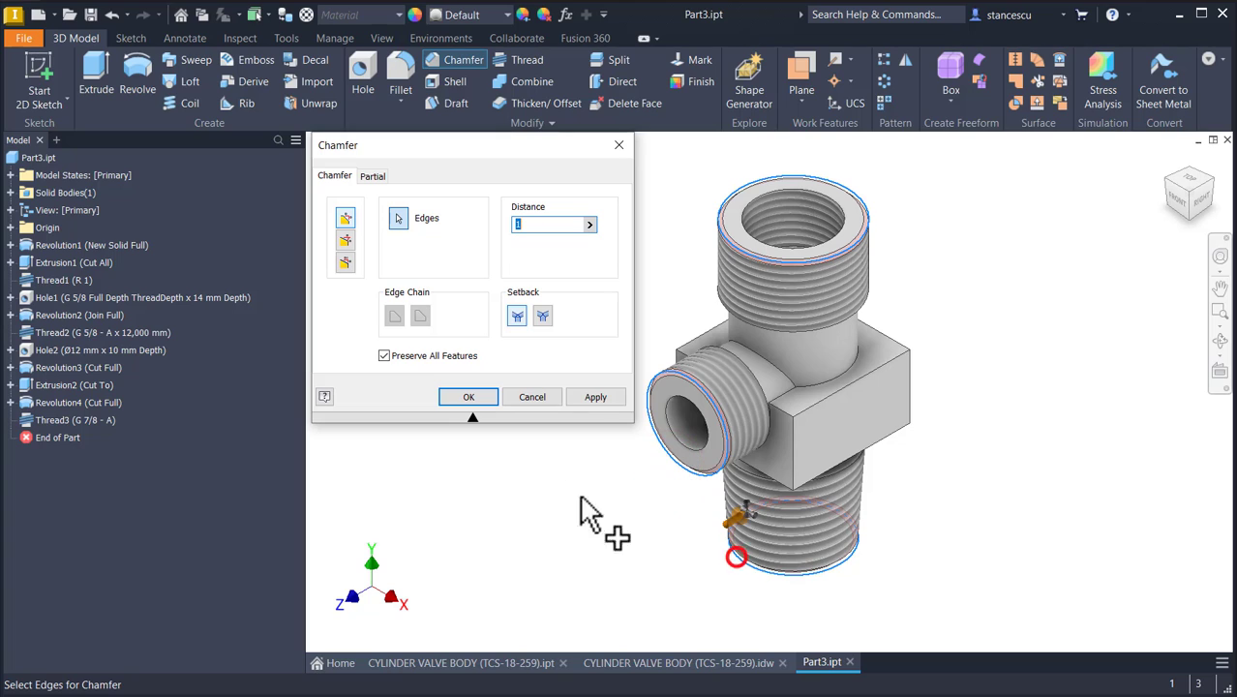
click(477, 396)
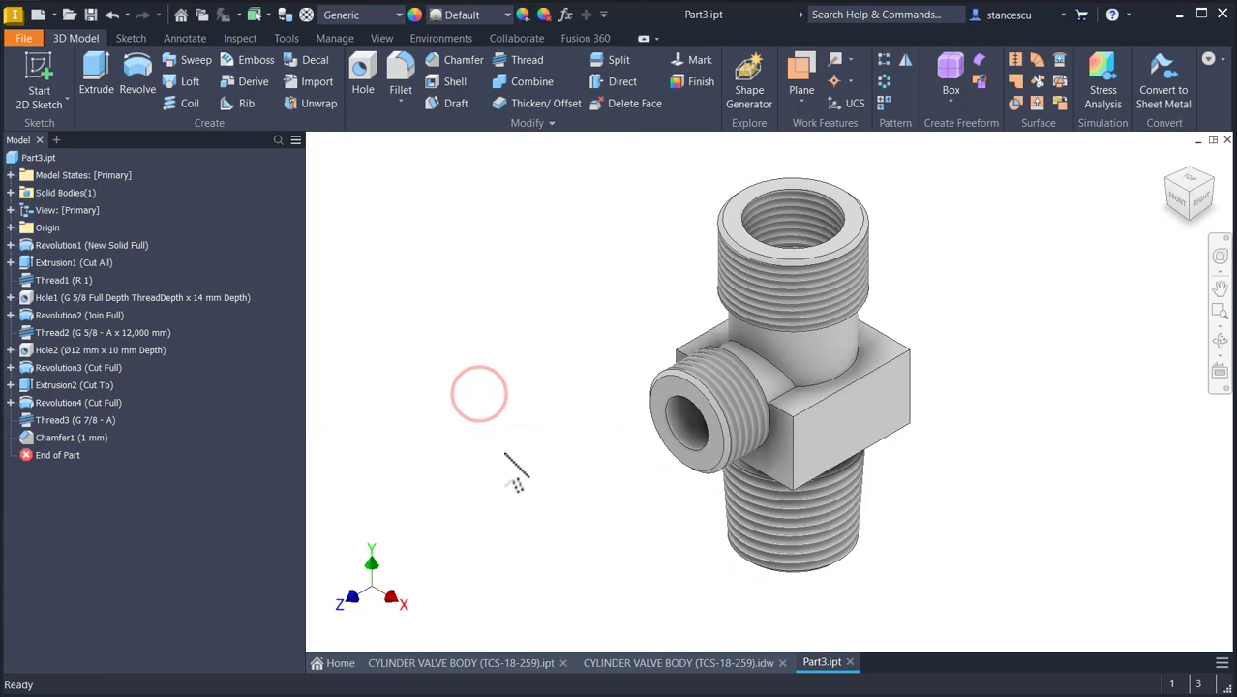
Step: Update the part's physical properties in iProperties and copy the volume value with its unit
key(Num_Lock)
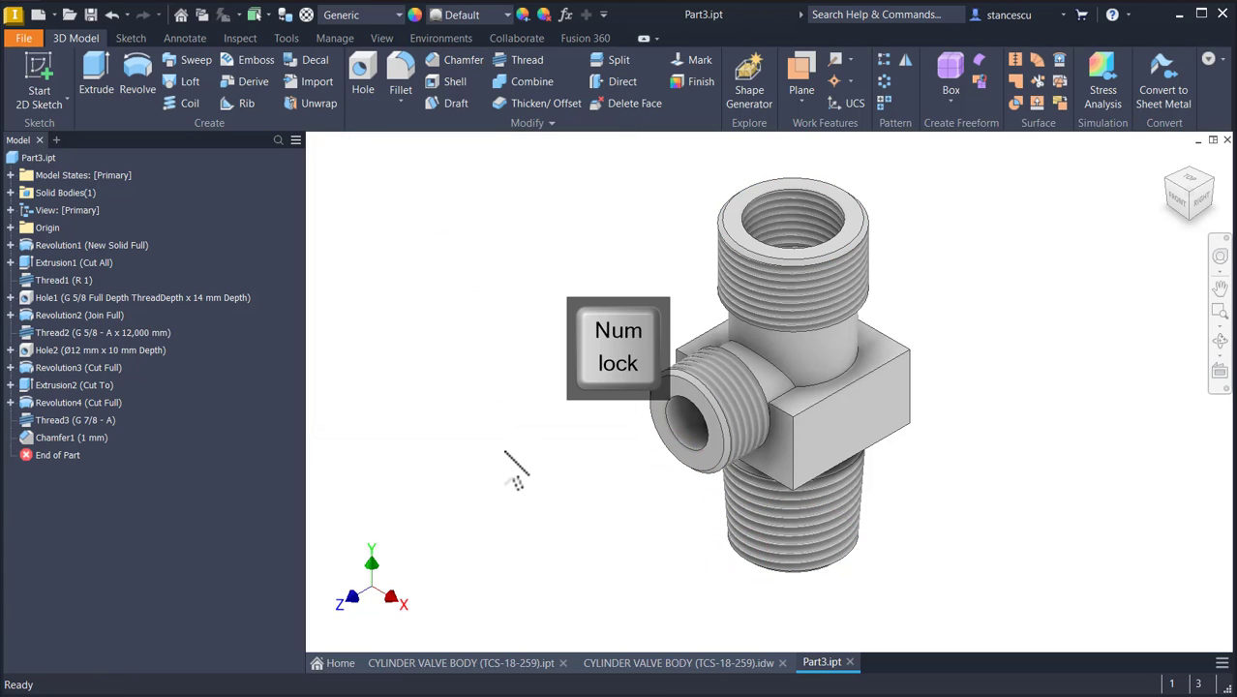
key(F6)
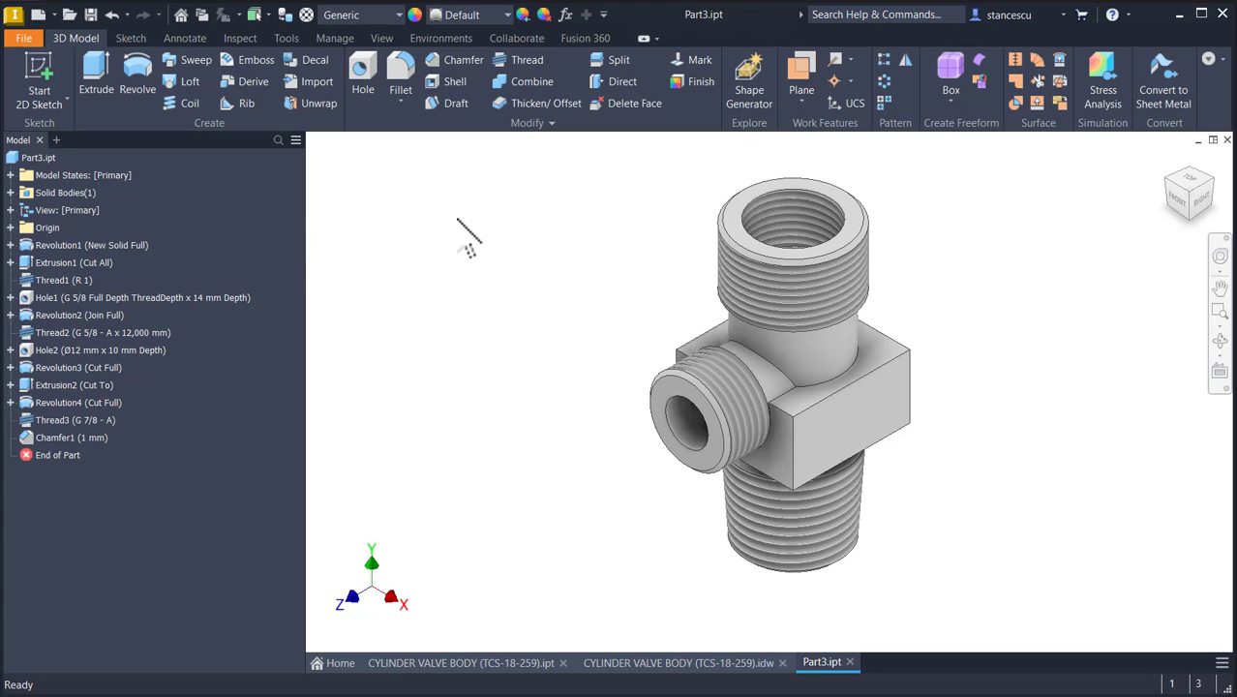
right_click(28, 158)
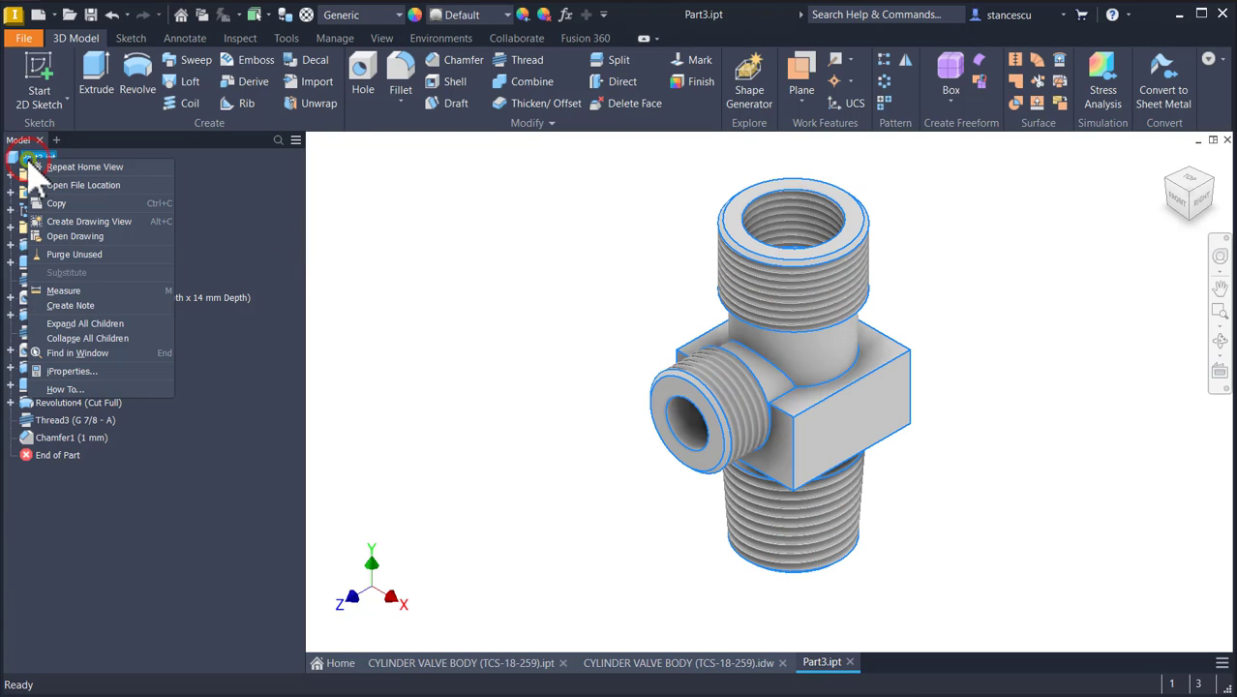
click(72, 371)
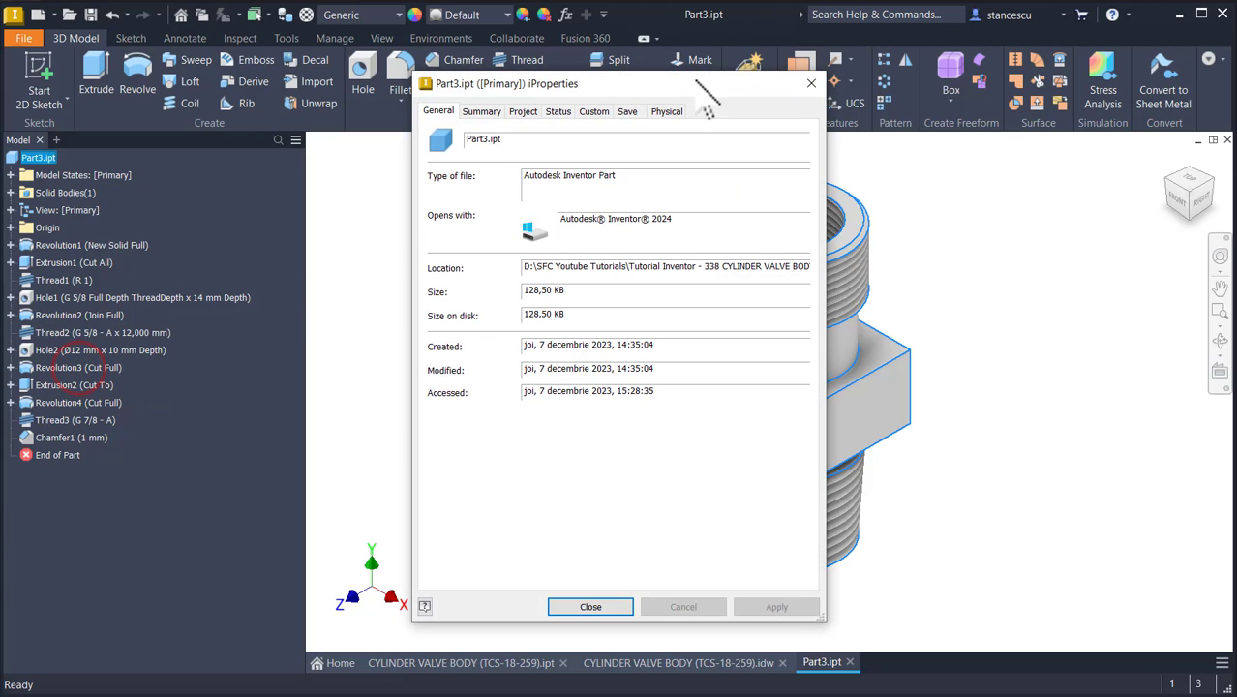
click(668, 112)
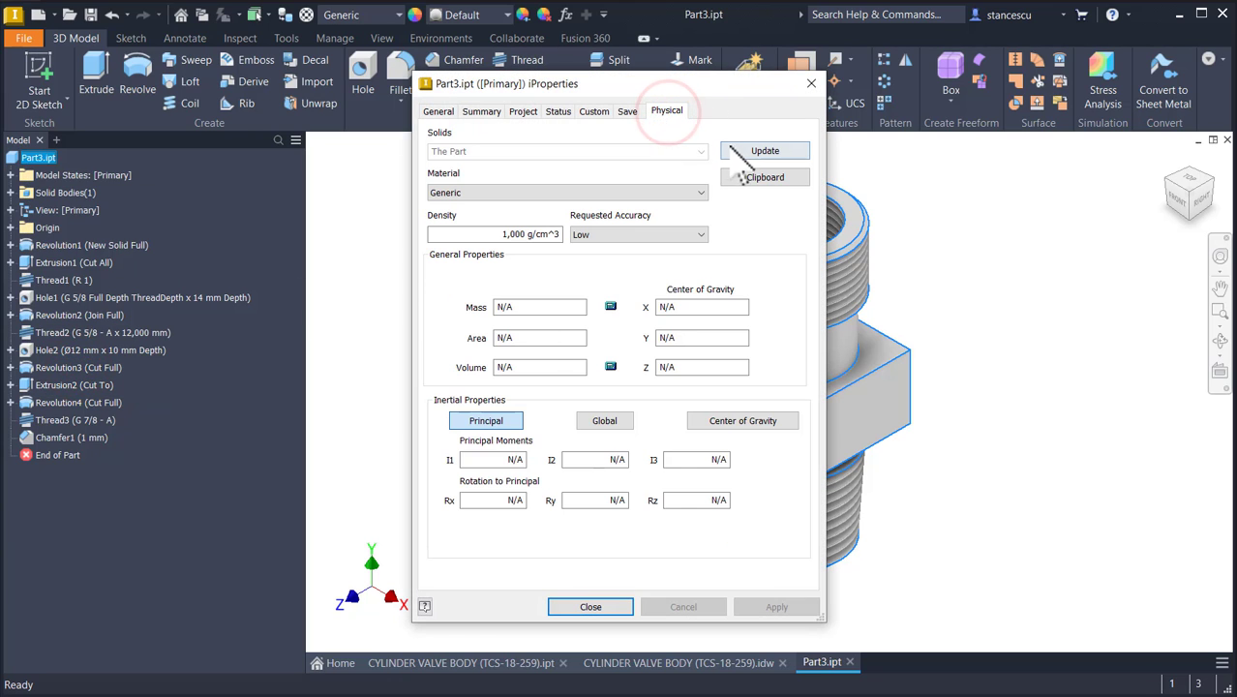
click(736, 150)
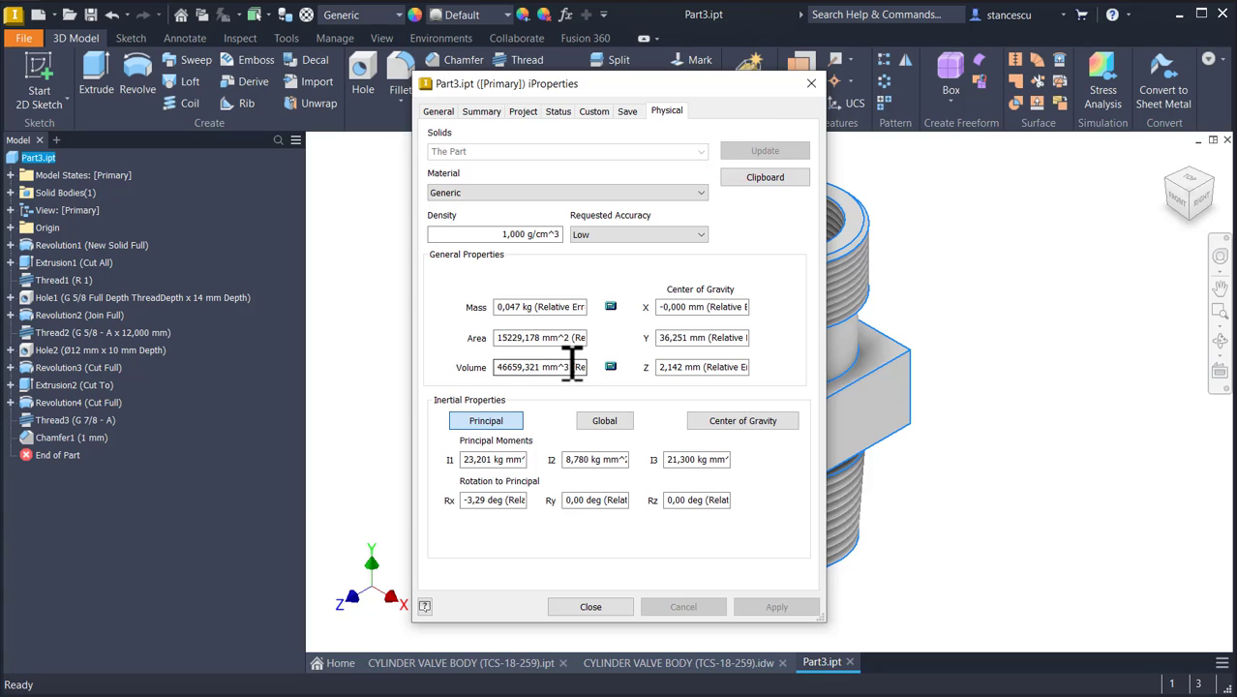
drag(569, 364, 445, 366)
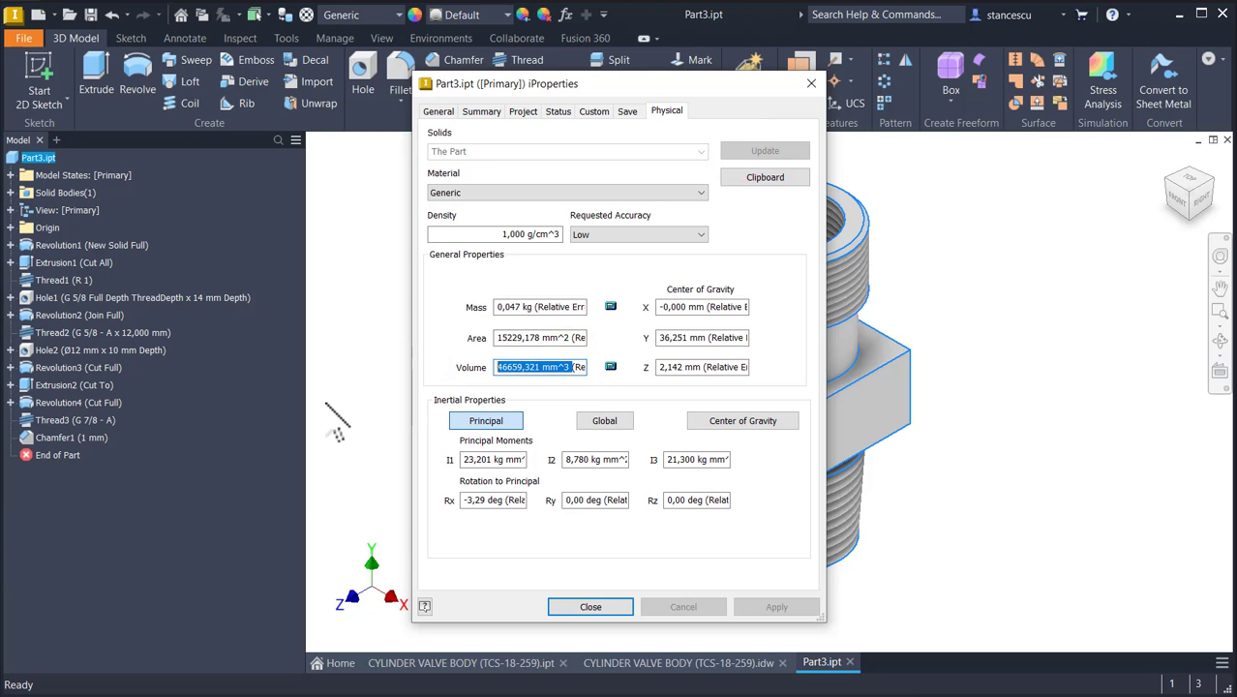
key(ctrl+c)
click(587, 606)
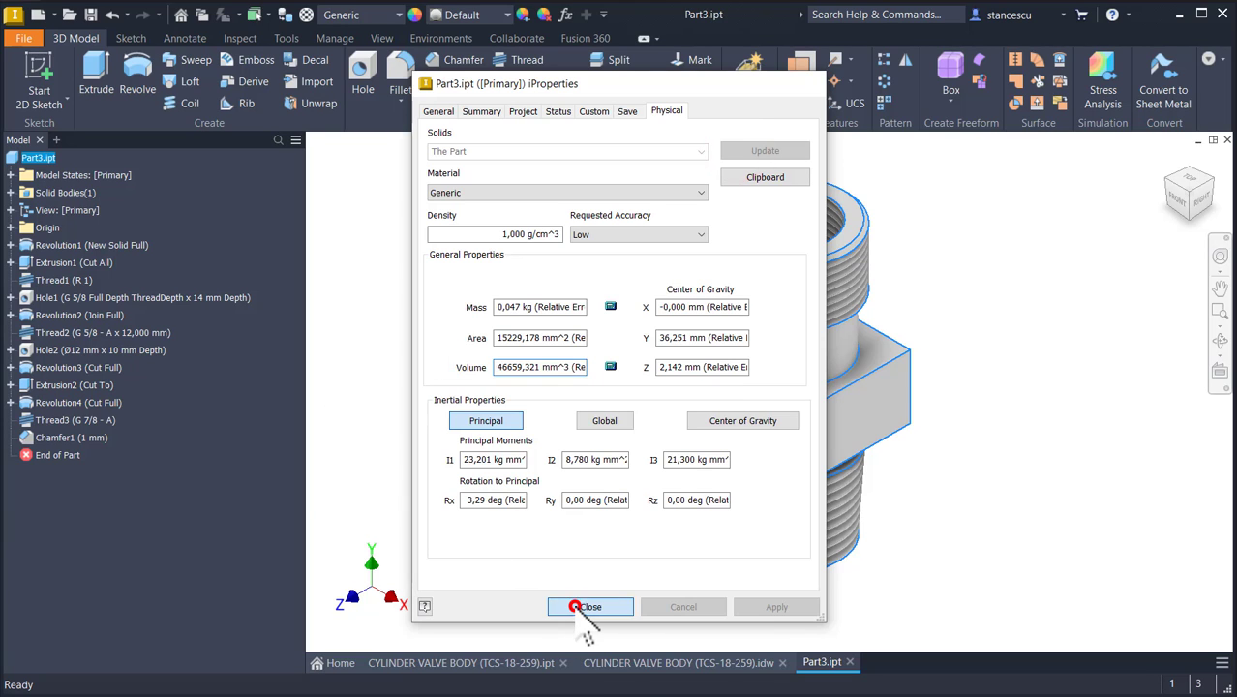
Step: In the cylinder valve body drawing, replace the volume note's value with the copied 46659,321 mm^3
click(656, 667)
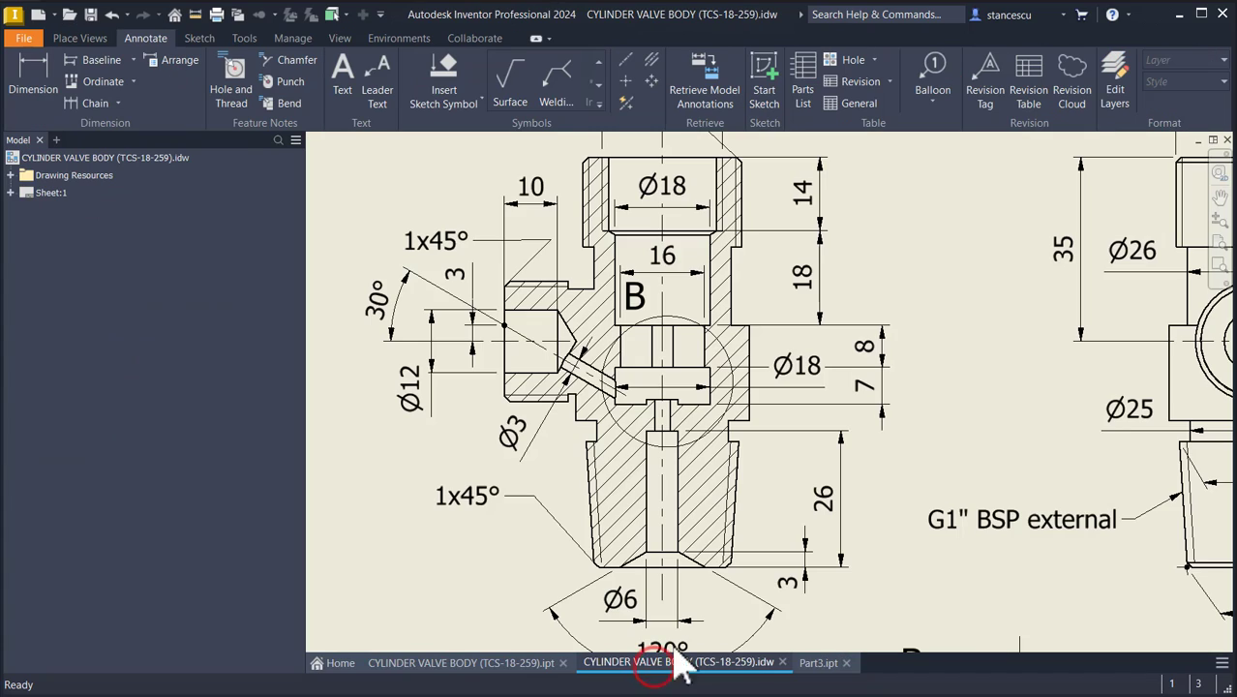
key(Num_Lock)
click(1016, 580)
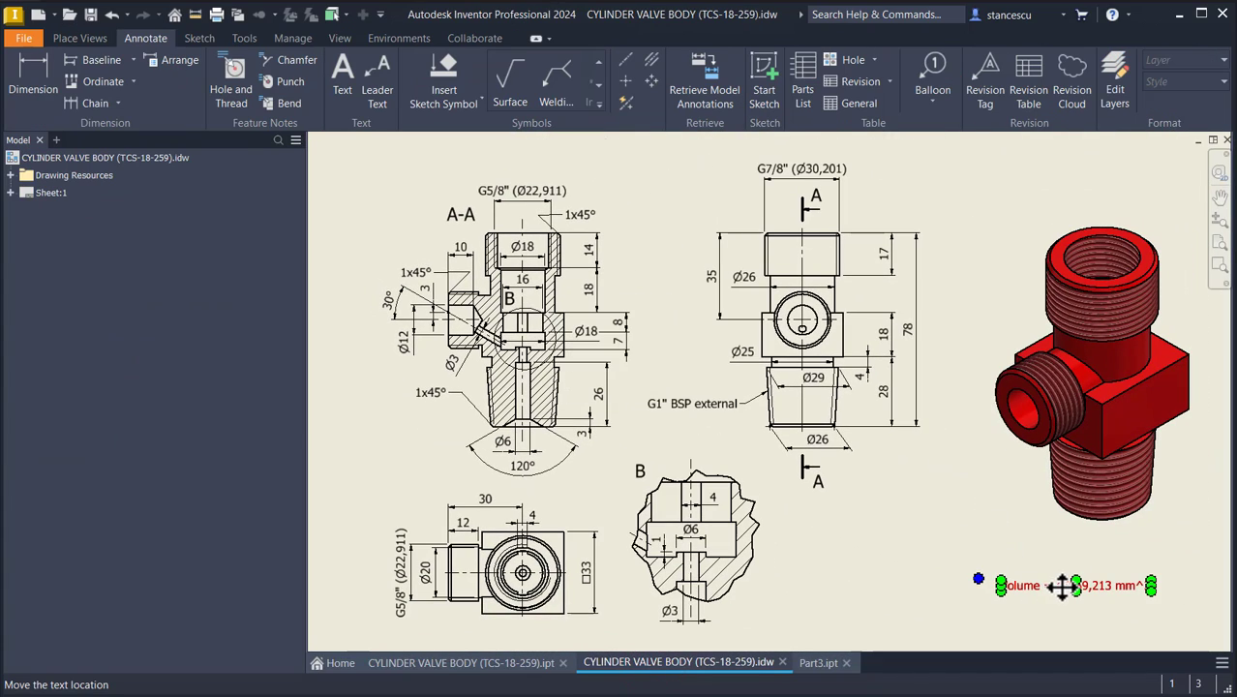
double_click(1062, 585)
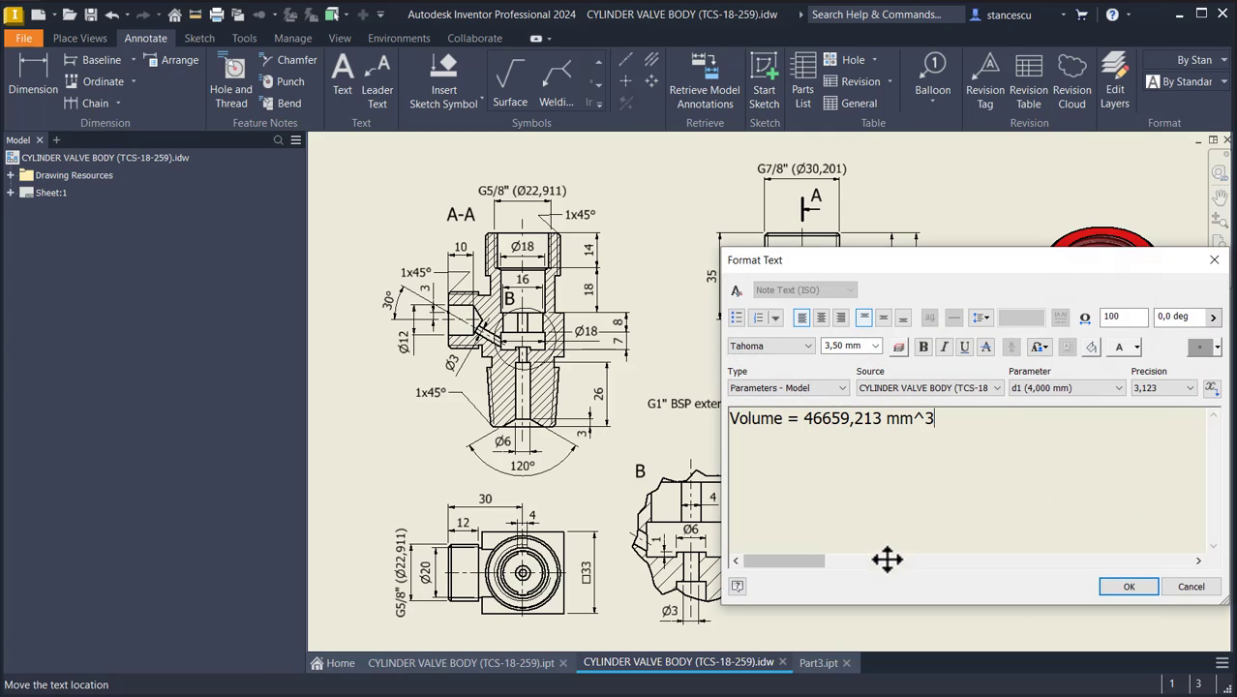
key(Return)
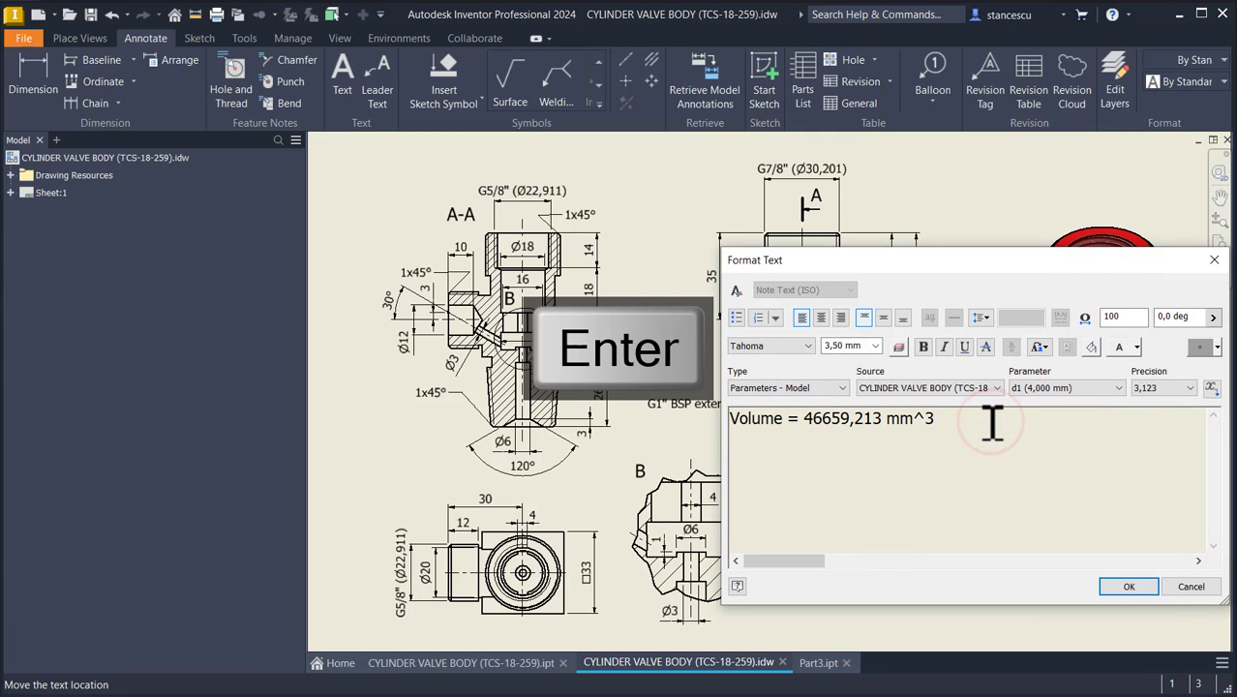
key(ctrl+v)
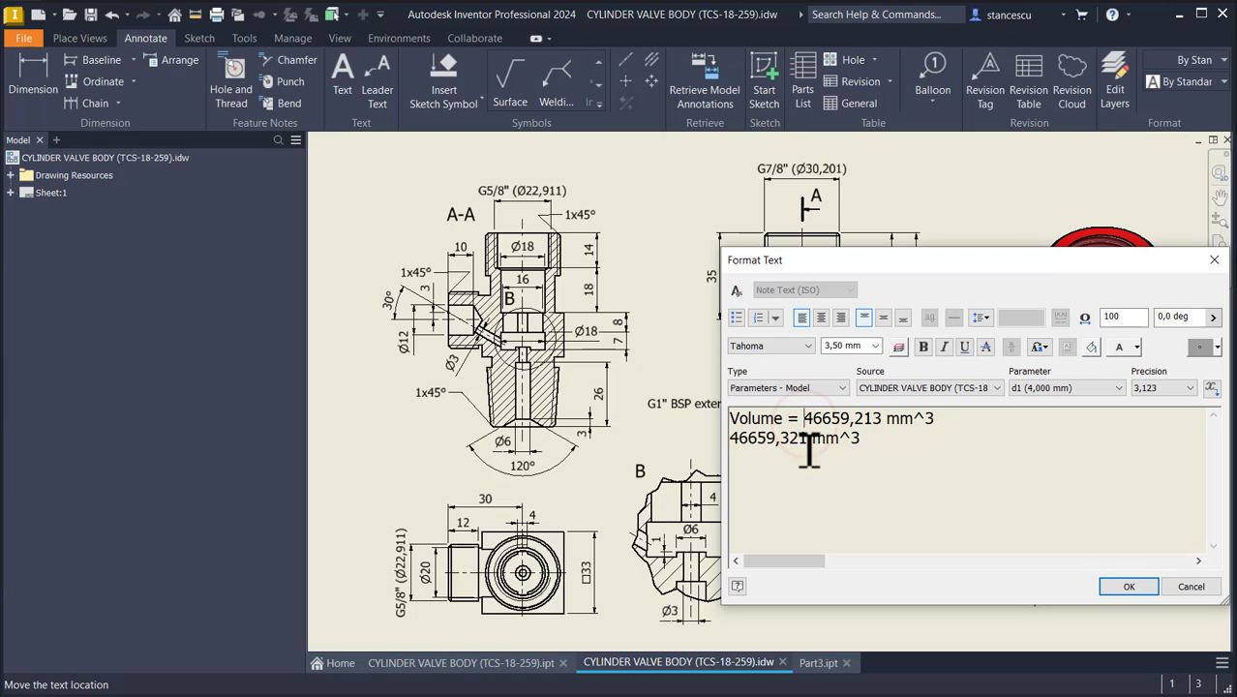
key(shift+End)
key(Delete)
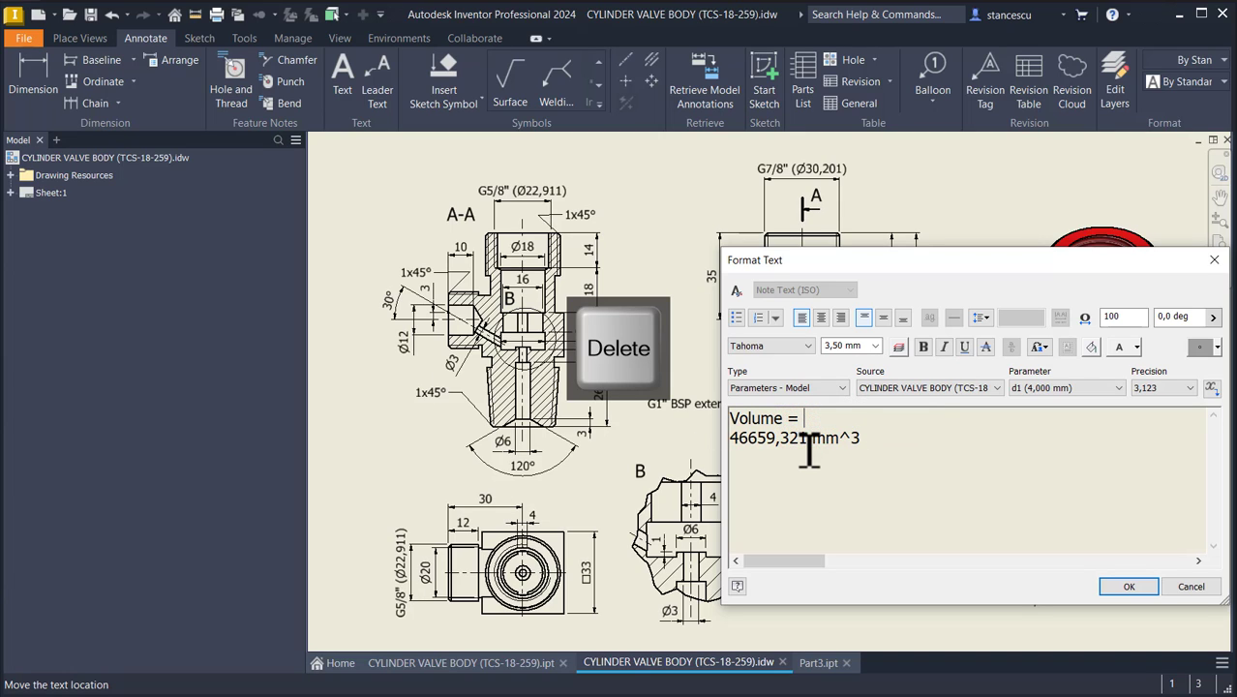
key(Delete)
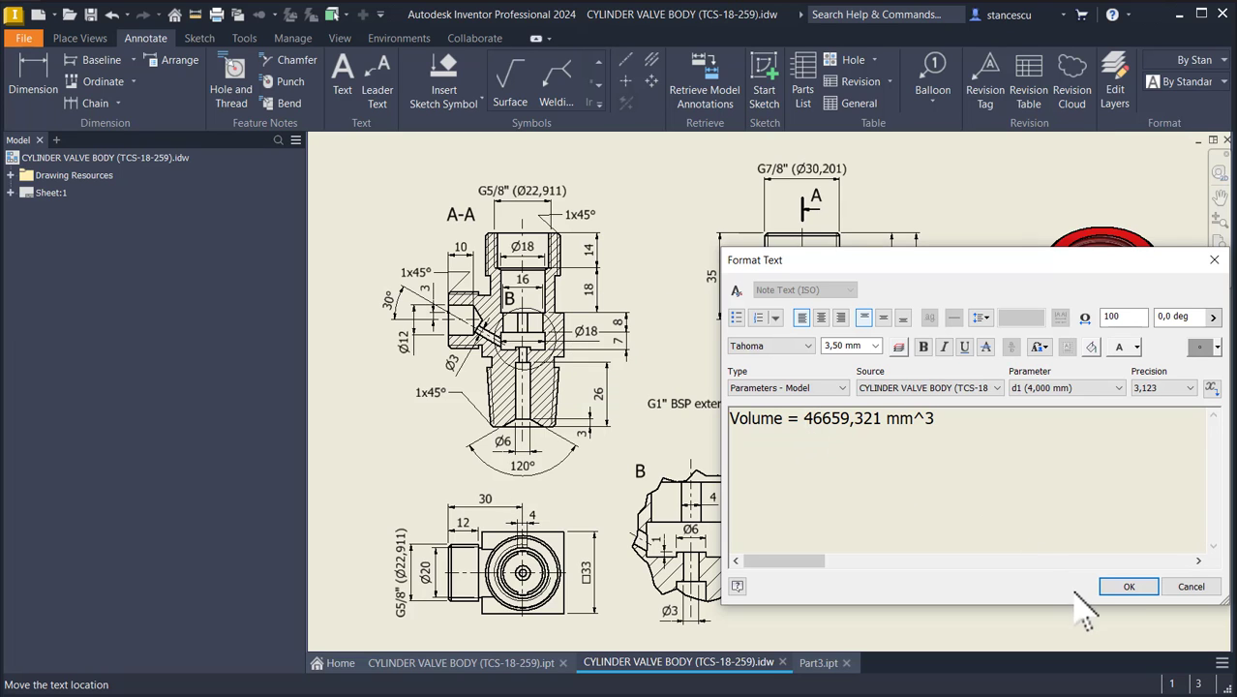
click(1128, 586)
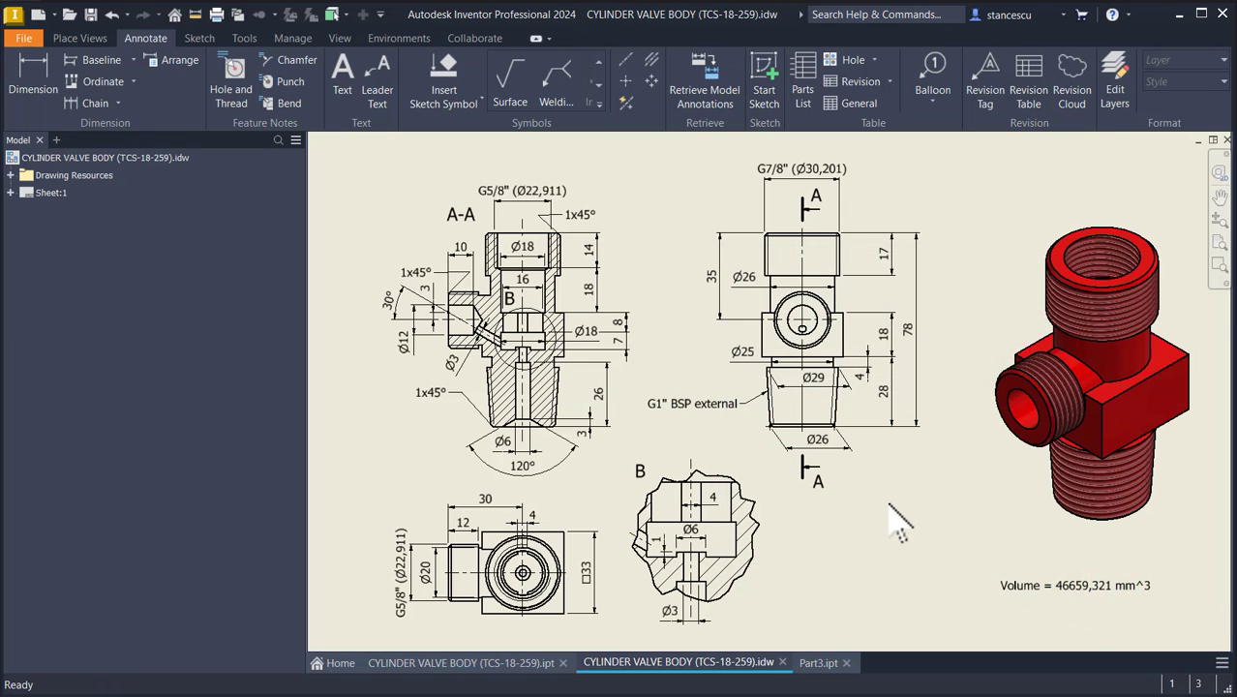
Step: Return to Part3.ipt and assign it the Steel, Cast material and the Red appearance
click(822, 664)
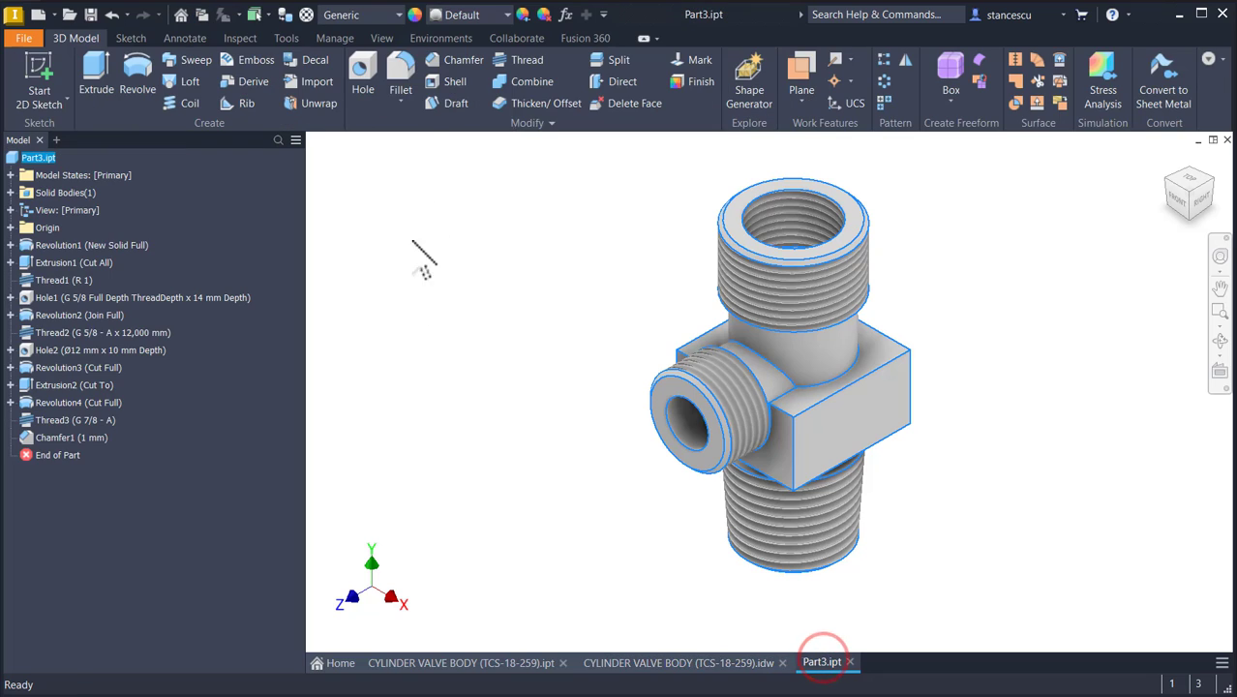
click(376, 21)
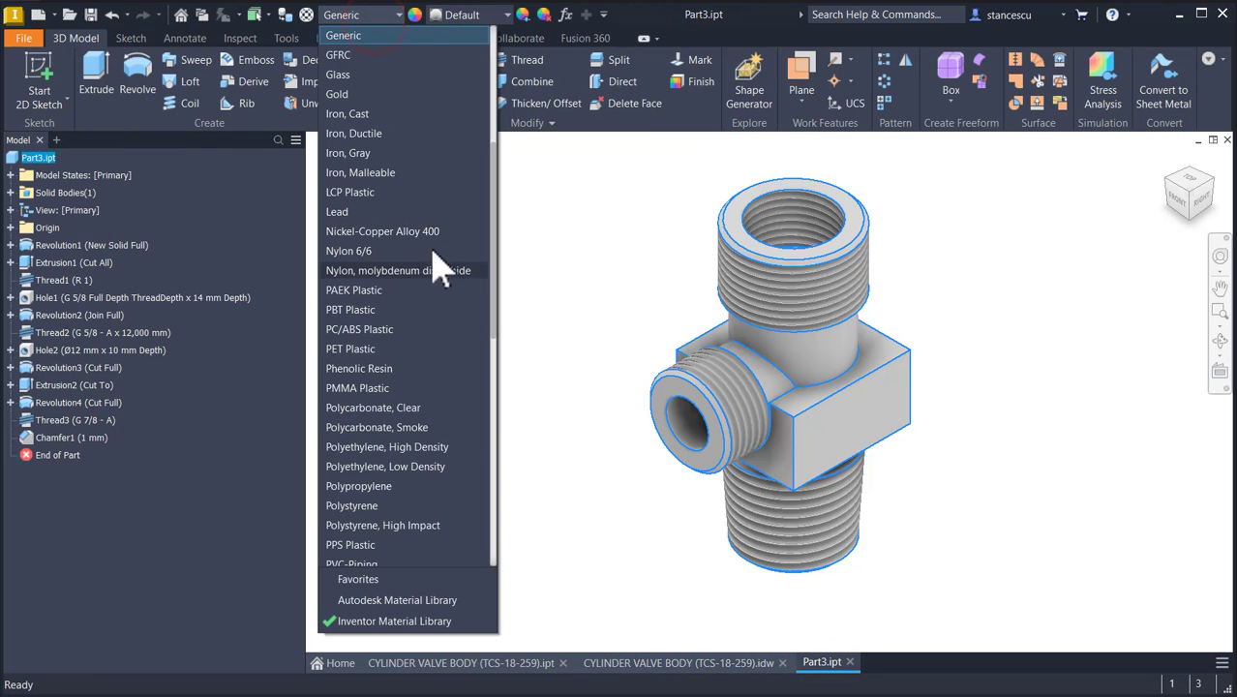
scroll(407, 192, down, 8)
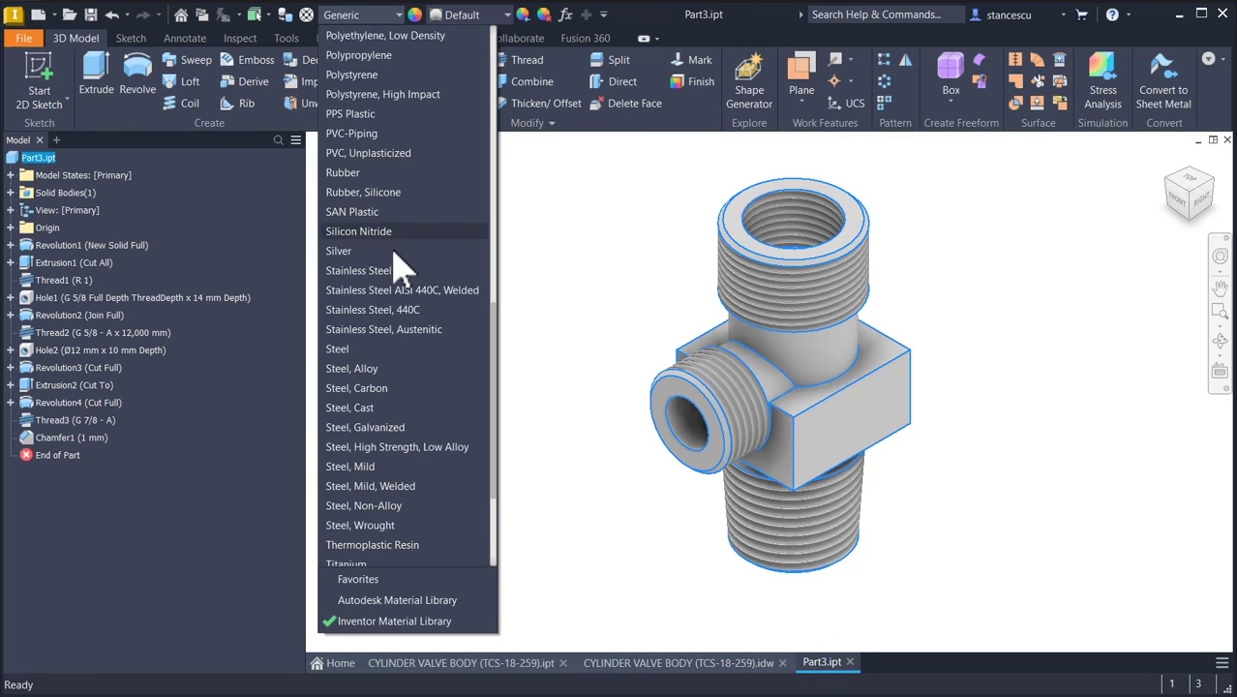
click(440, 404)
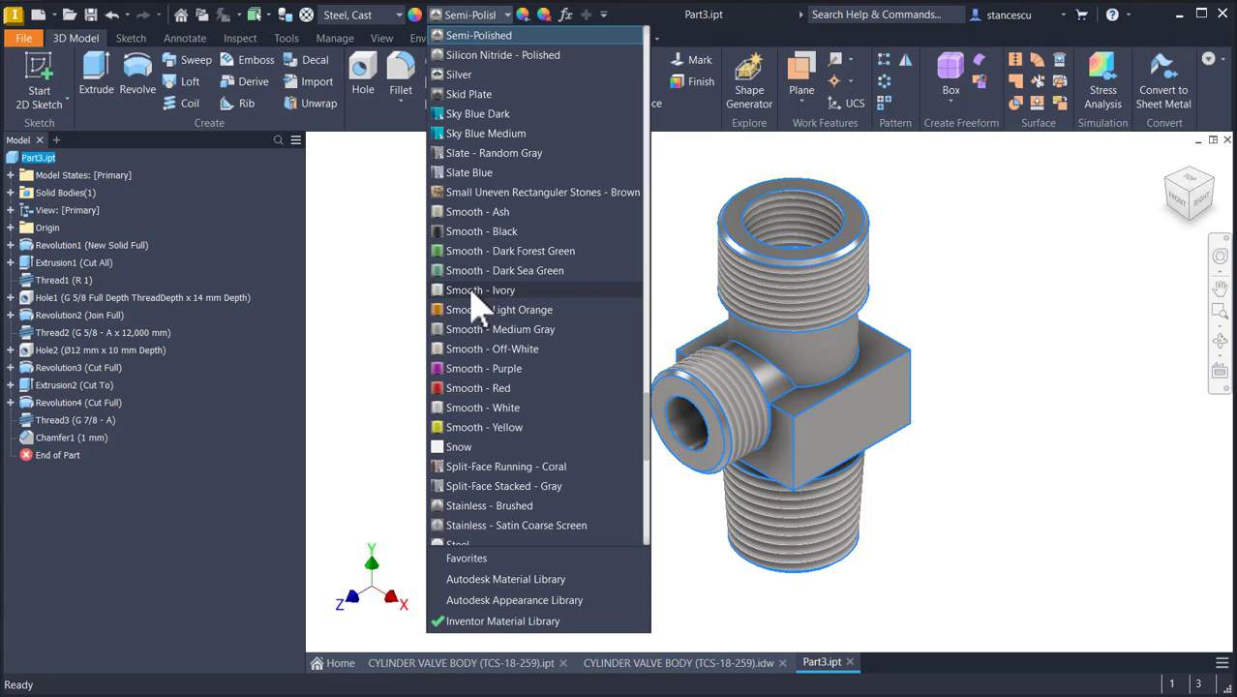
scroll(481, 308, up, 4)
click(455, 36)
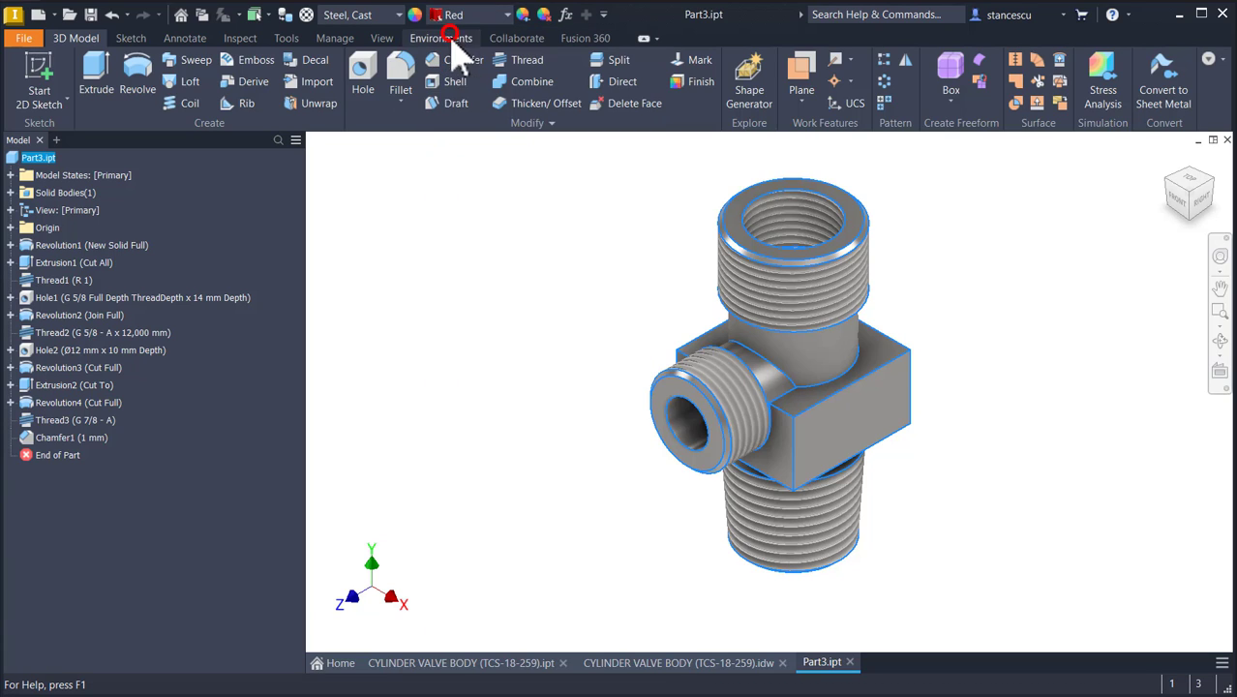
click(931, 308)
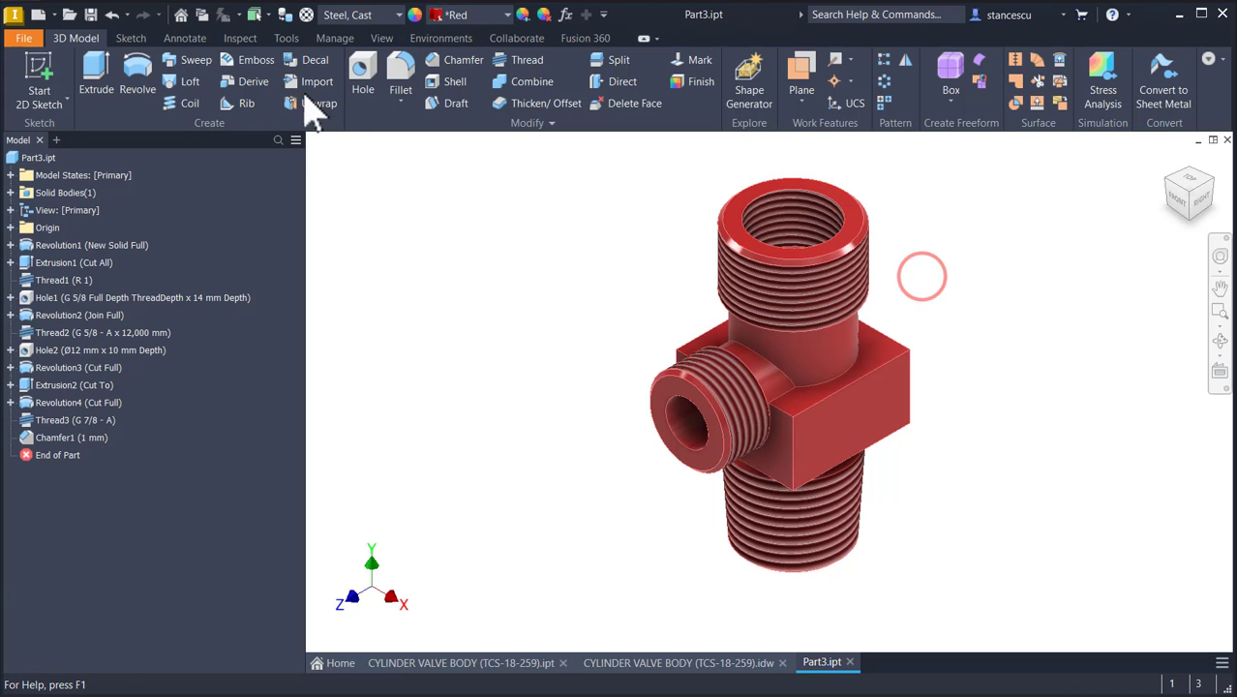
Step: Change the part's visual style to a shaded display without model edges
click(382, 38)
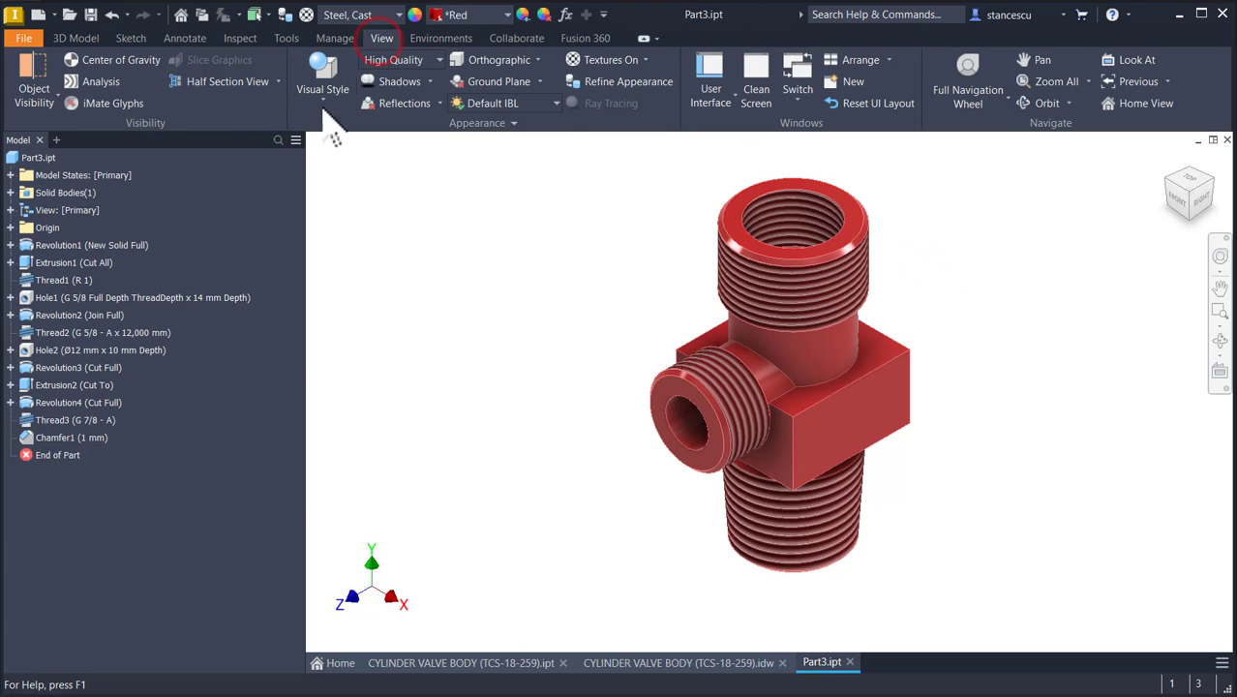
click(322, 95)
click(344, 169)
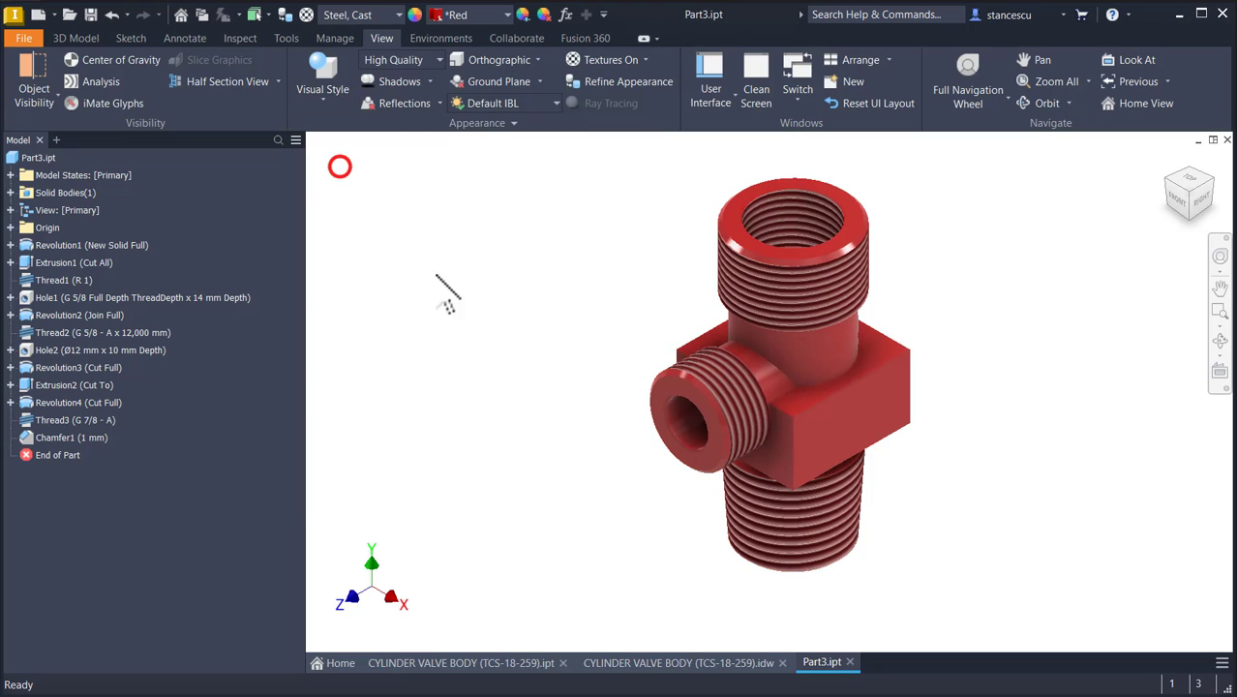
Step: Inspect the finished valve body from the front and underside, and compare it in home view with the CYLINDER VALVE BODY (TCS-18-259).ipt reference part
click(488, 268)
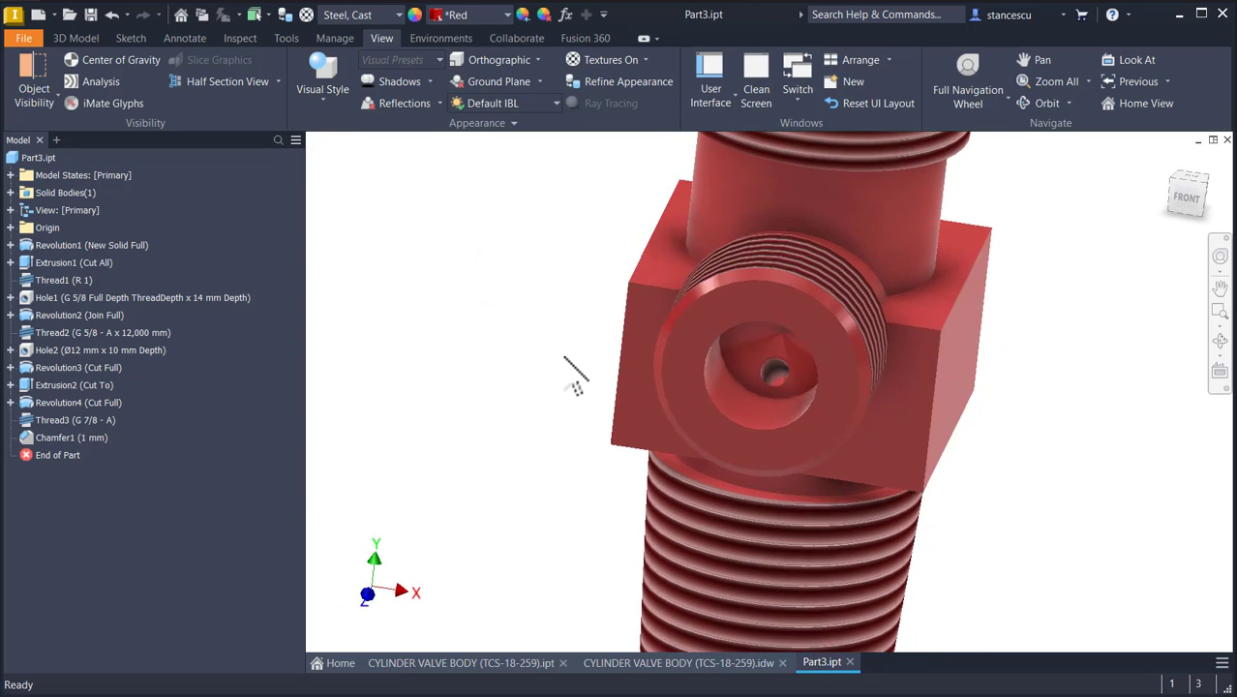
shift+middle_drag(574, 368, 542, 373)
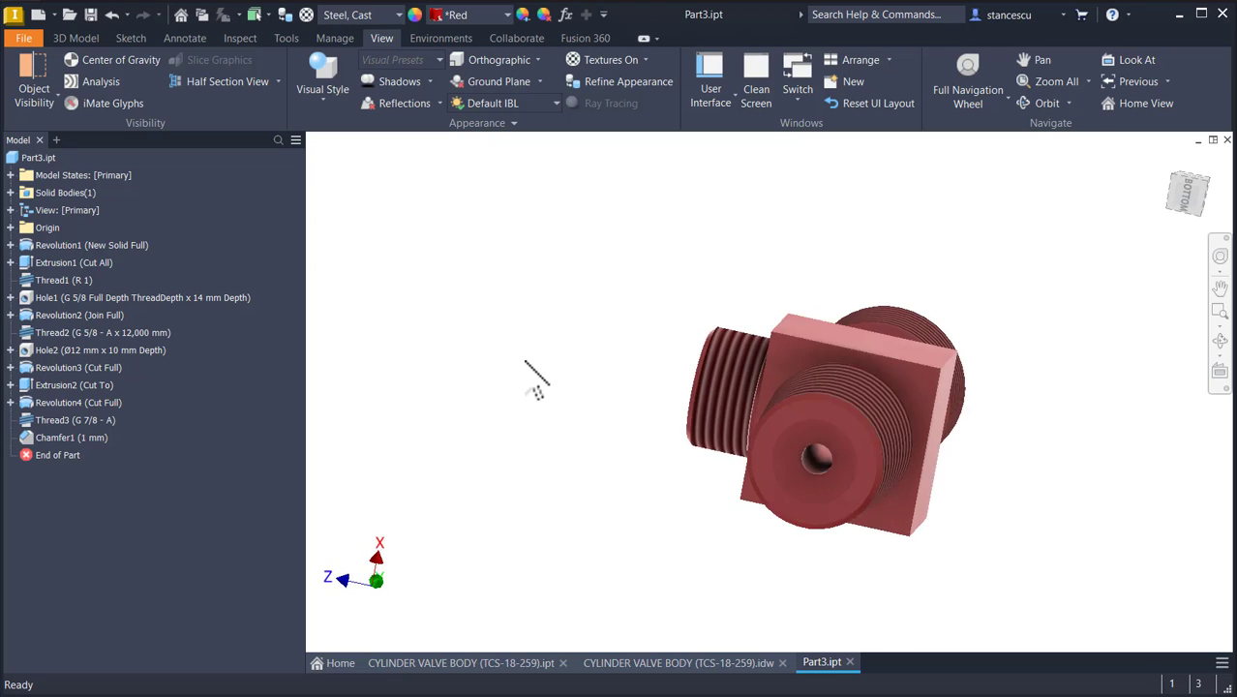
key(F6)
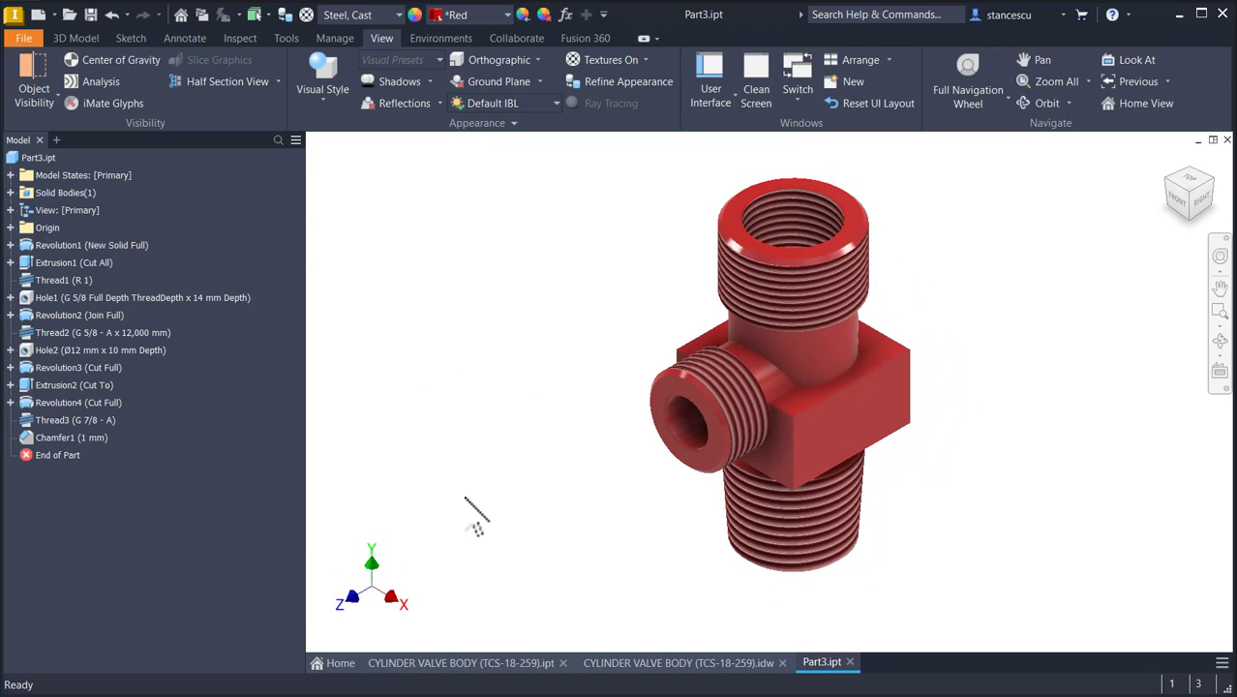
click(463, 673)
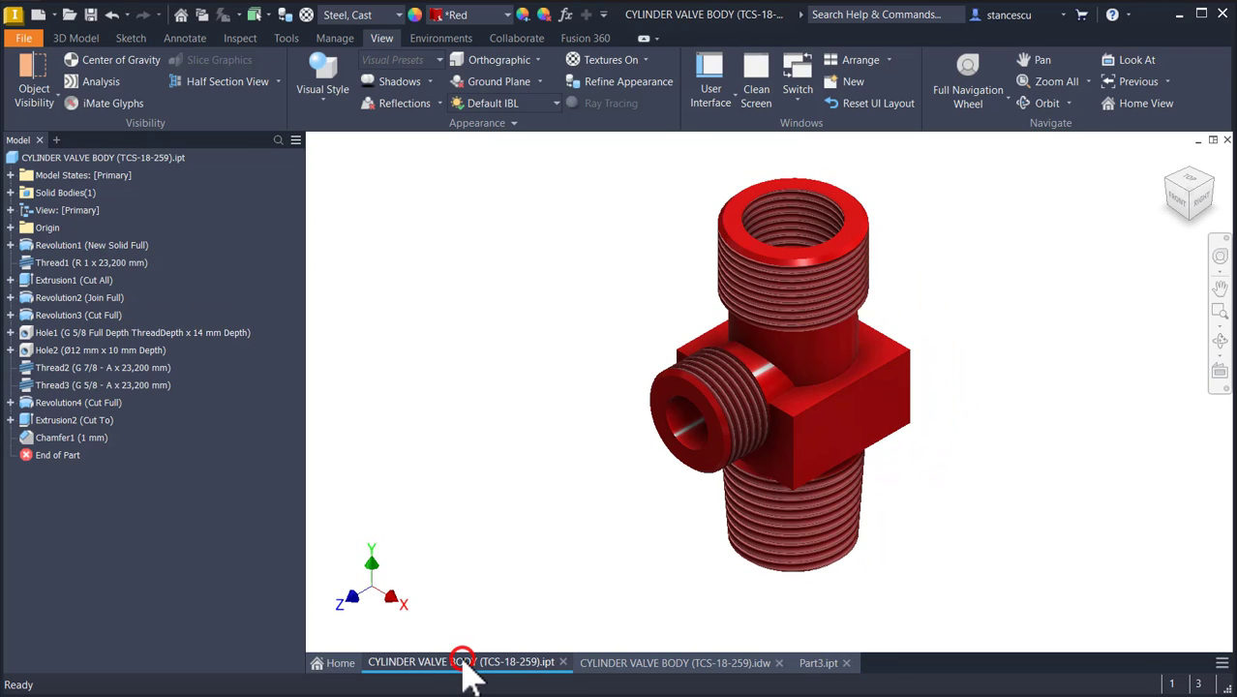
click(800, 668)
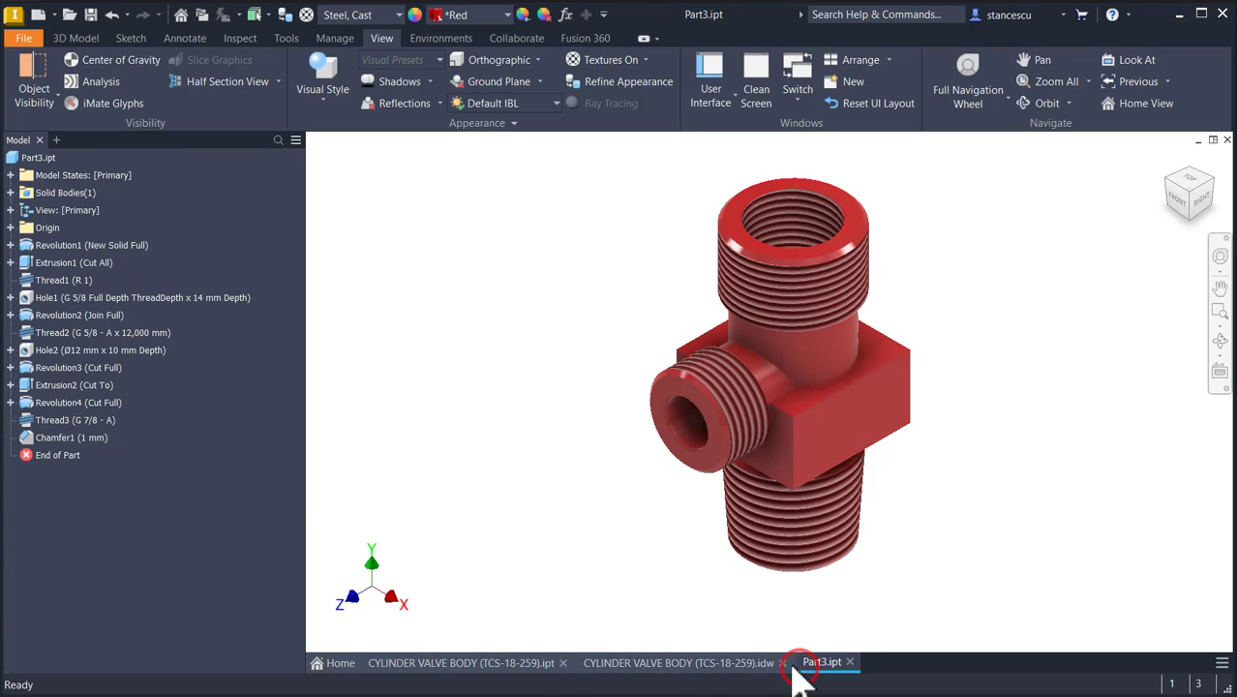
click(484, 666)
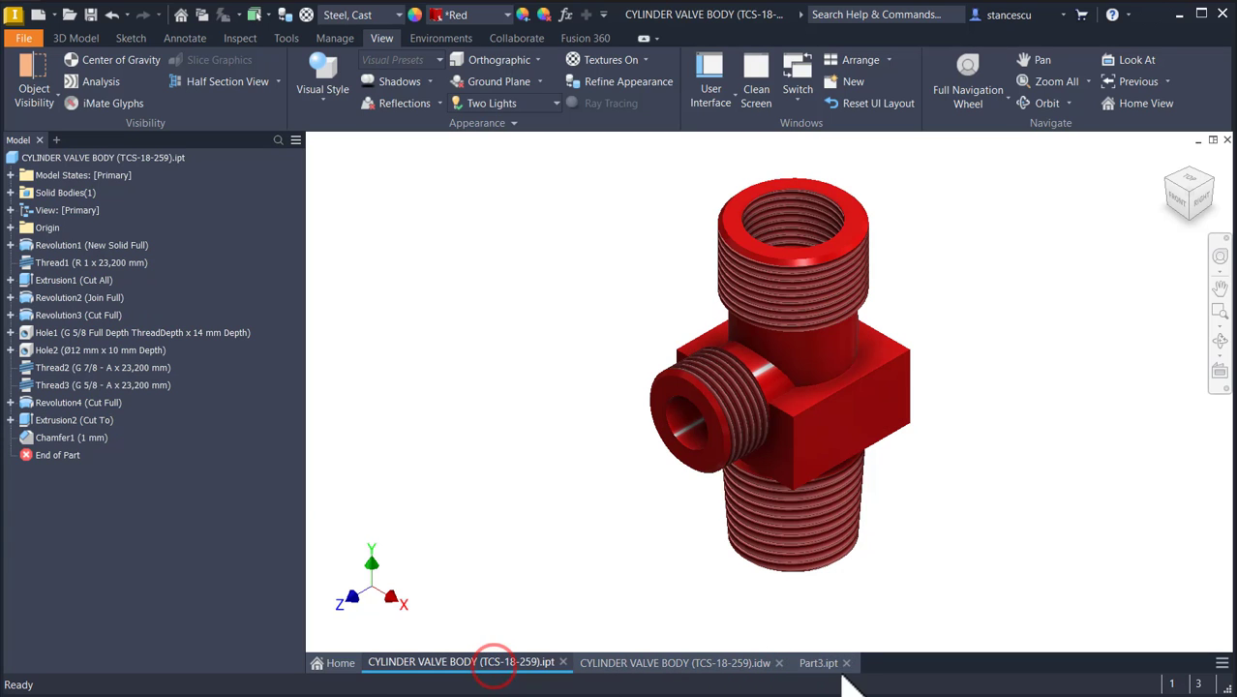
click(812, 664)
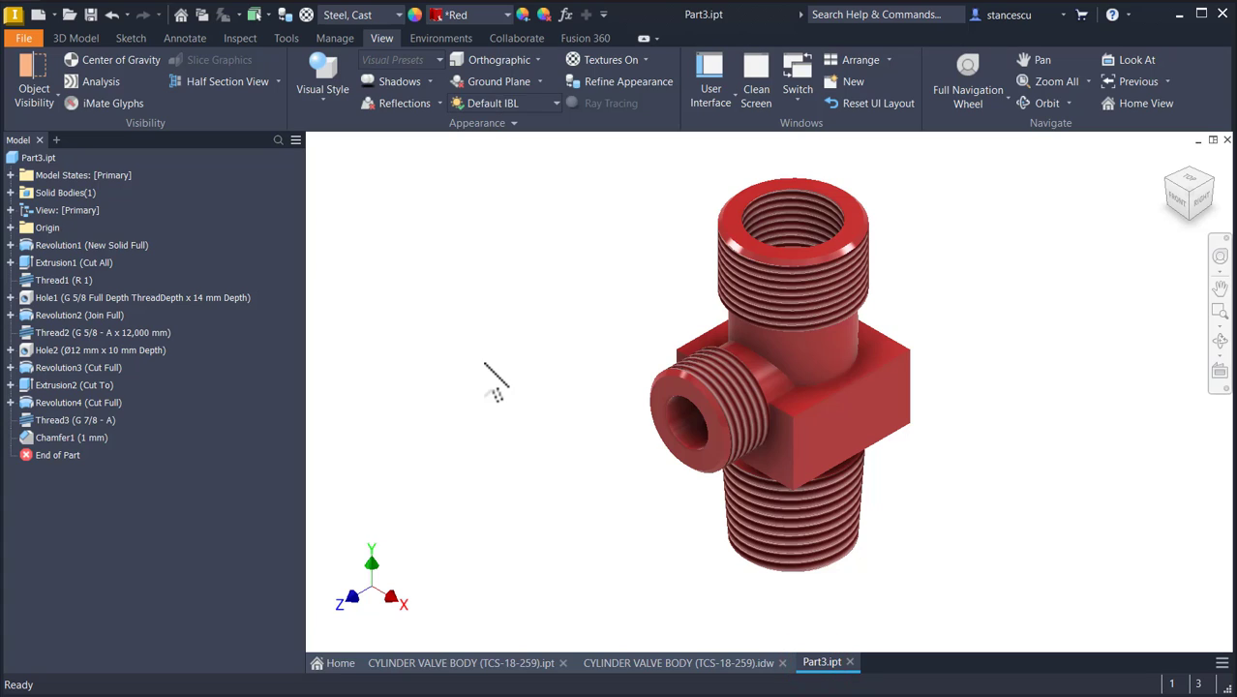